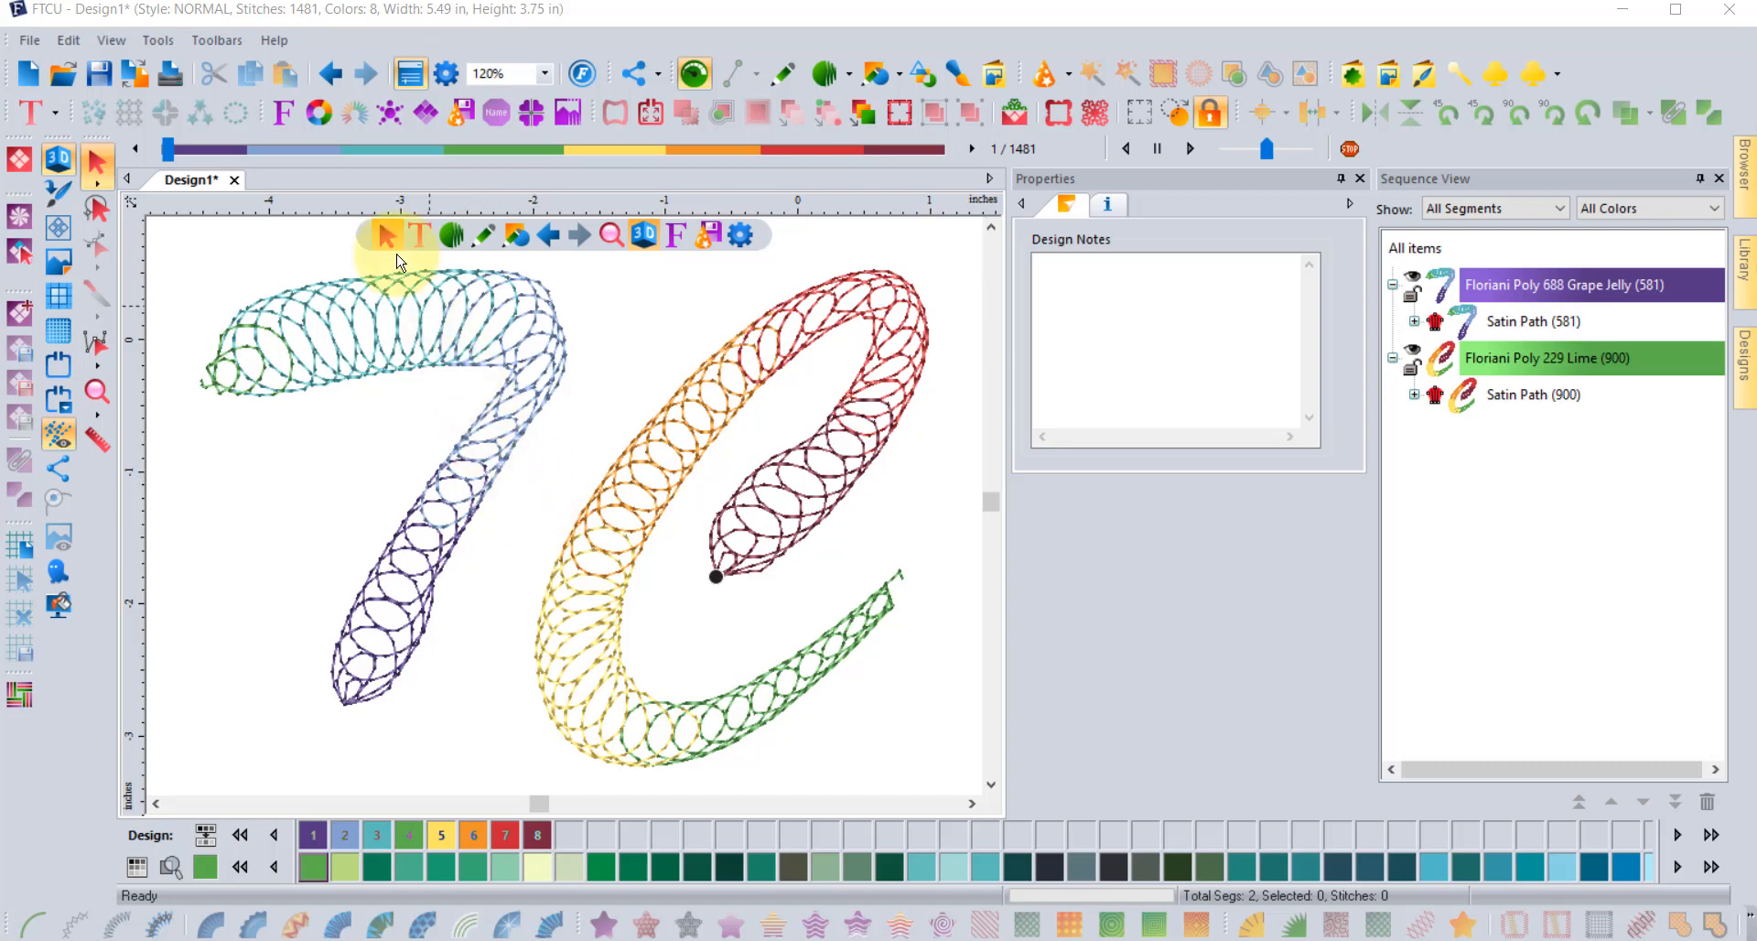
- Review the programs available in demo mode and cancel without restarting in it
left_click(274, 40)
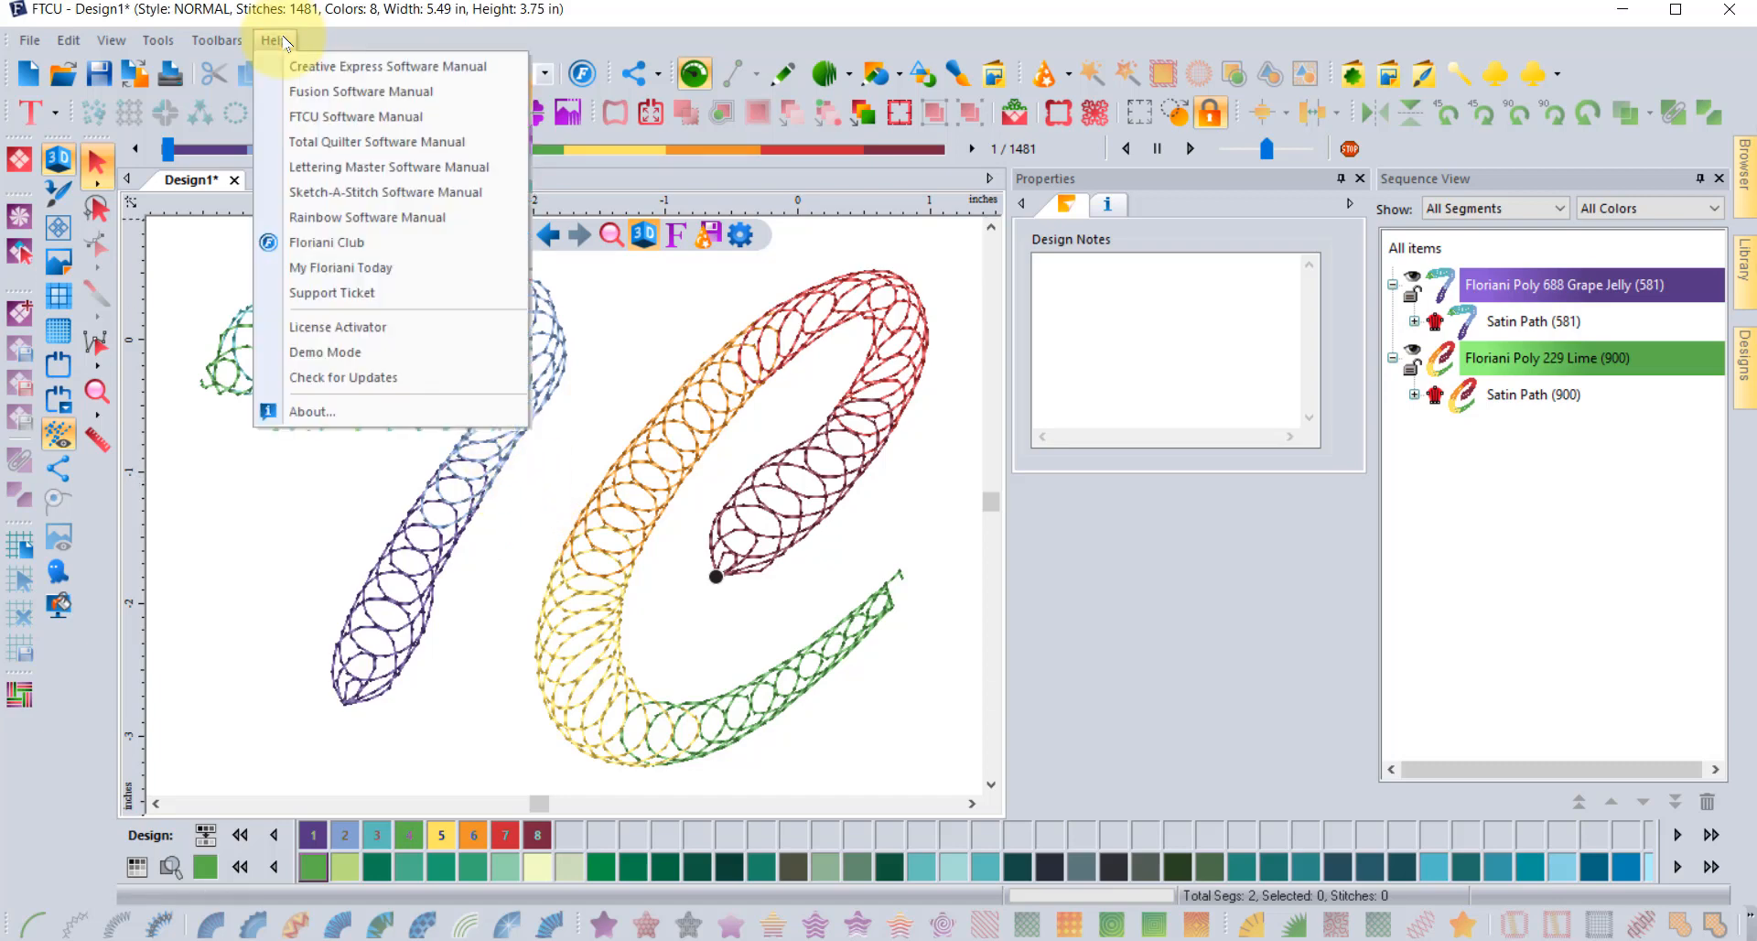
left_click(389, 353)
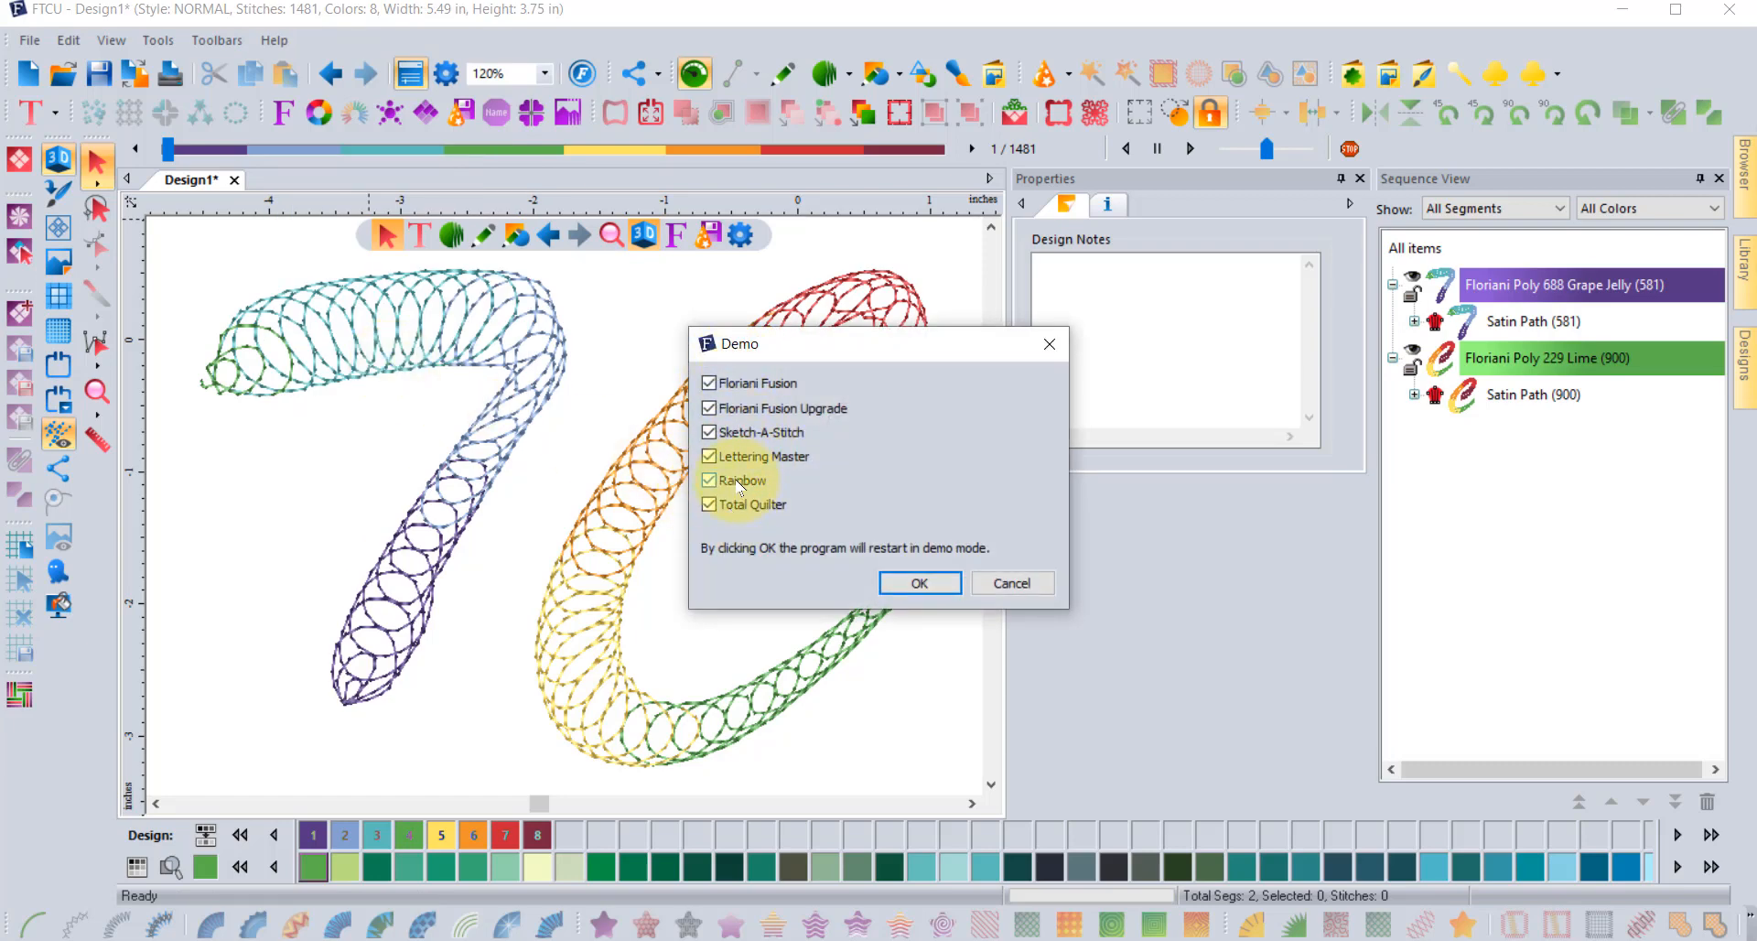
left_click(1011, 583)
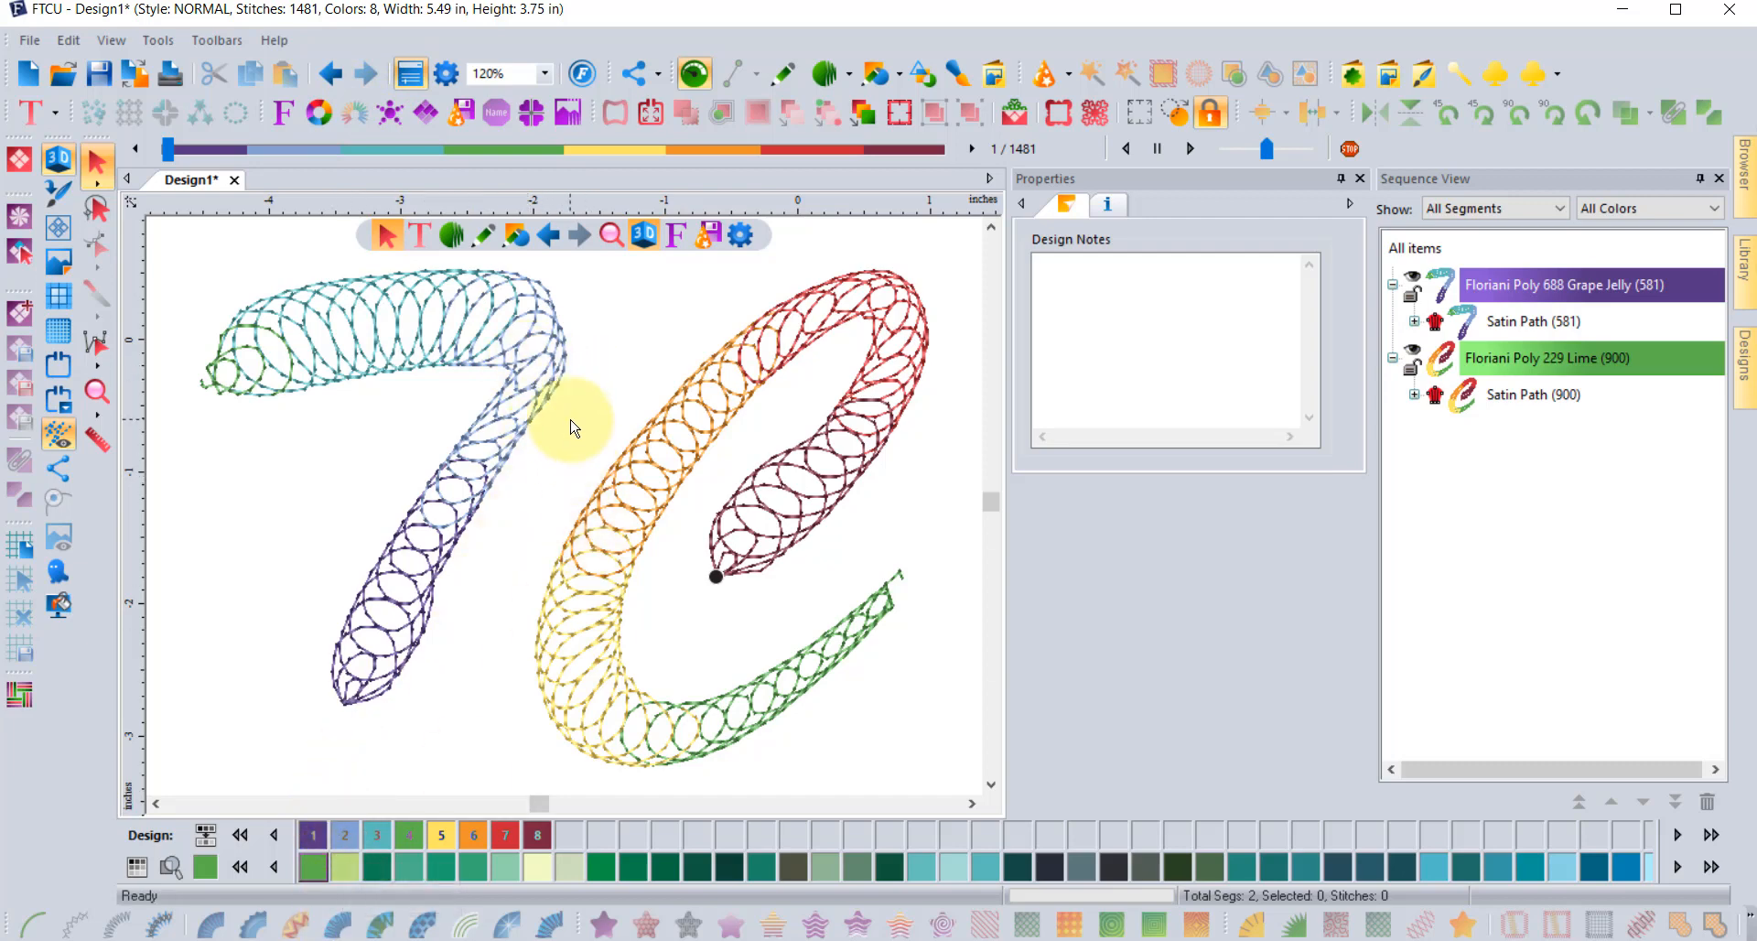
- Insert the Baseball Bat custom shape and move it to the empty area below the stitched 7
scroll(570, 428, "down", 3)
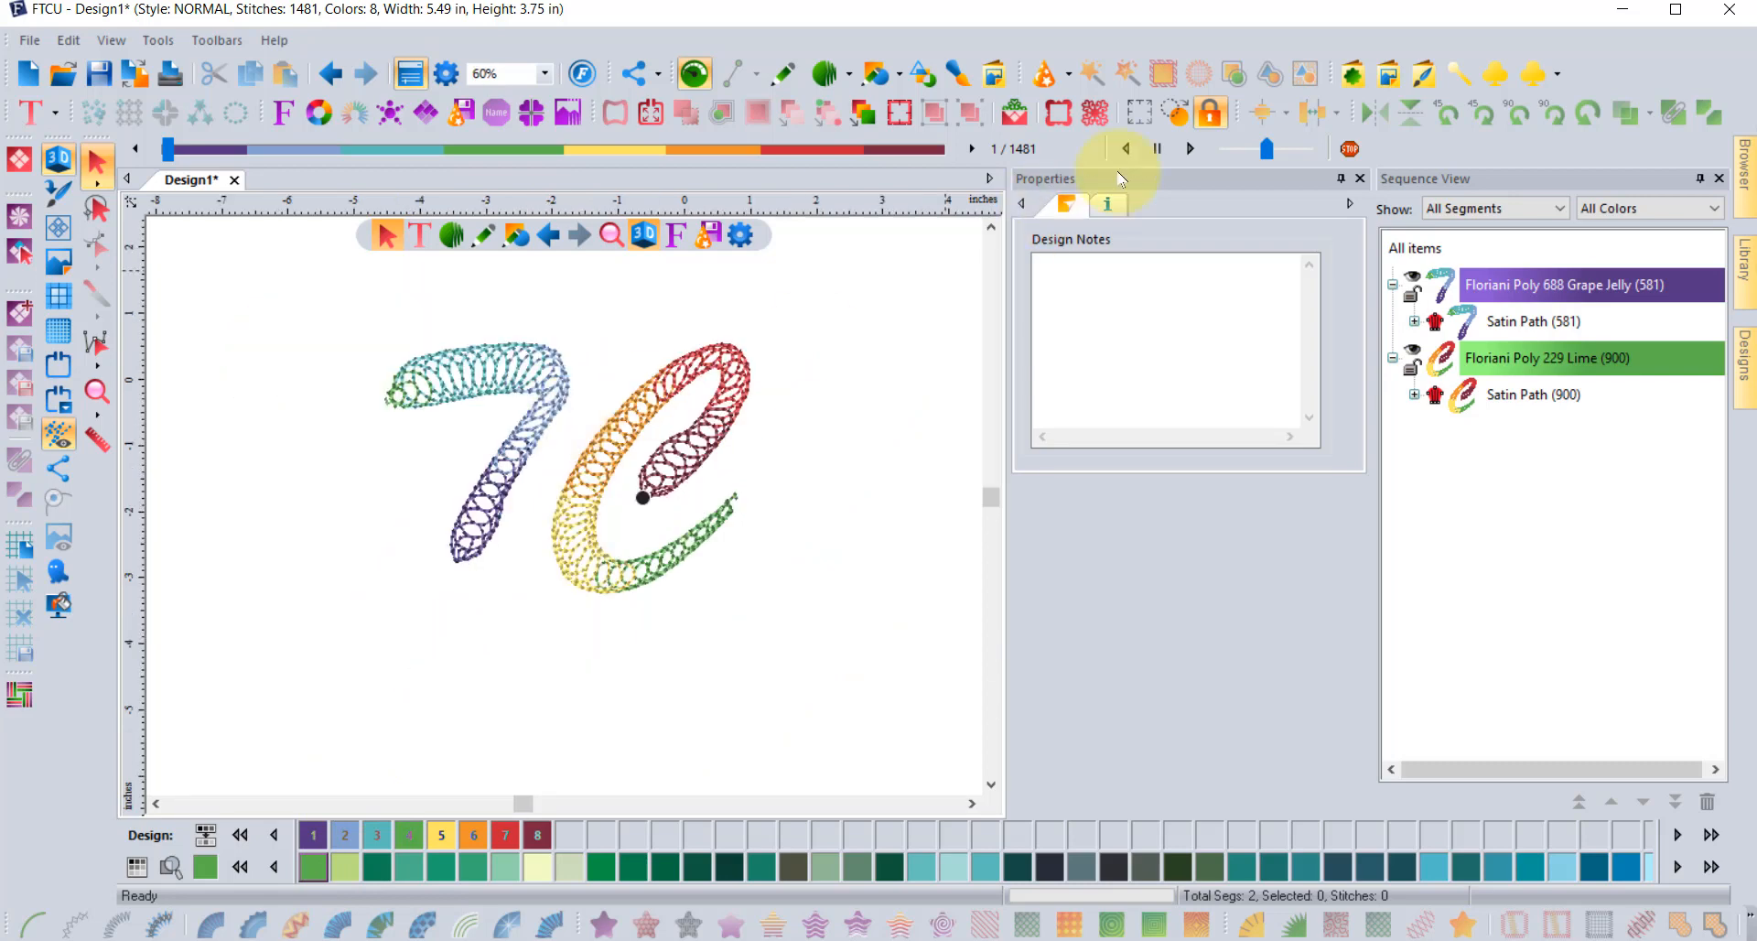
left_click(1353, 74)
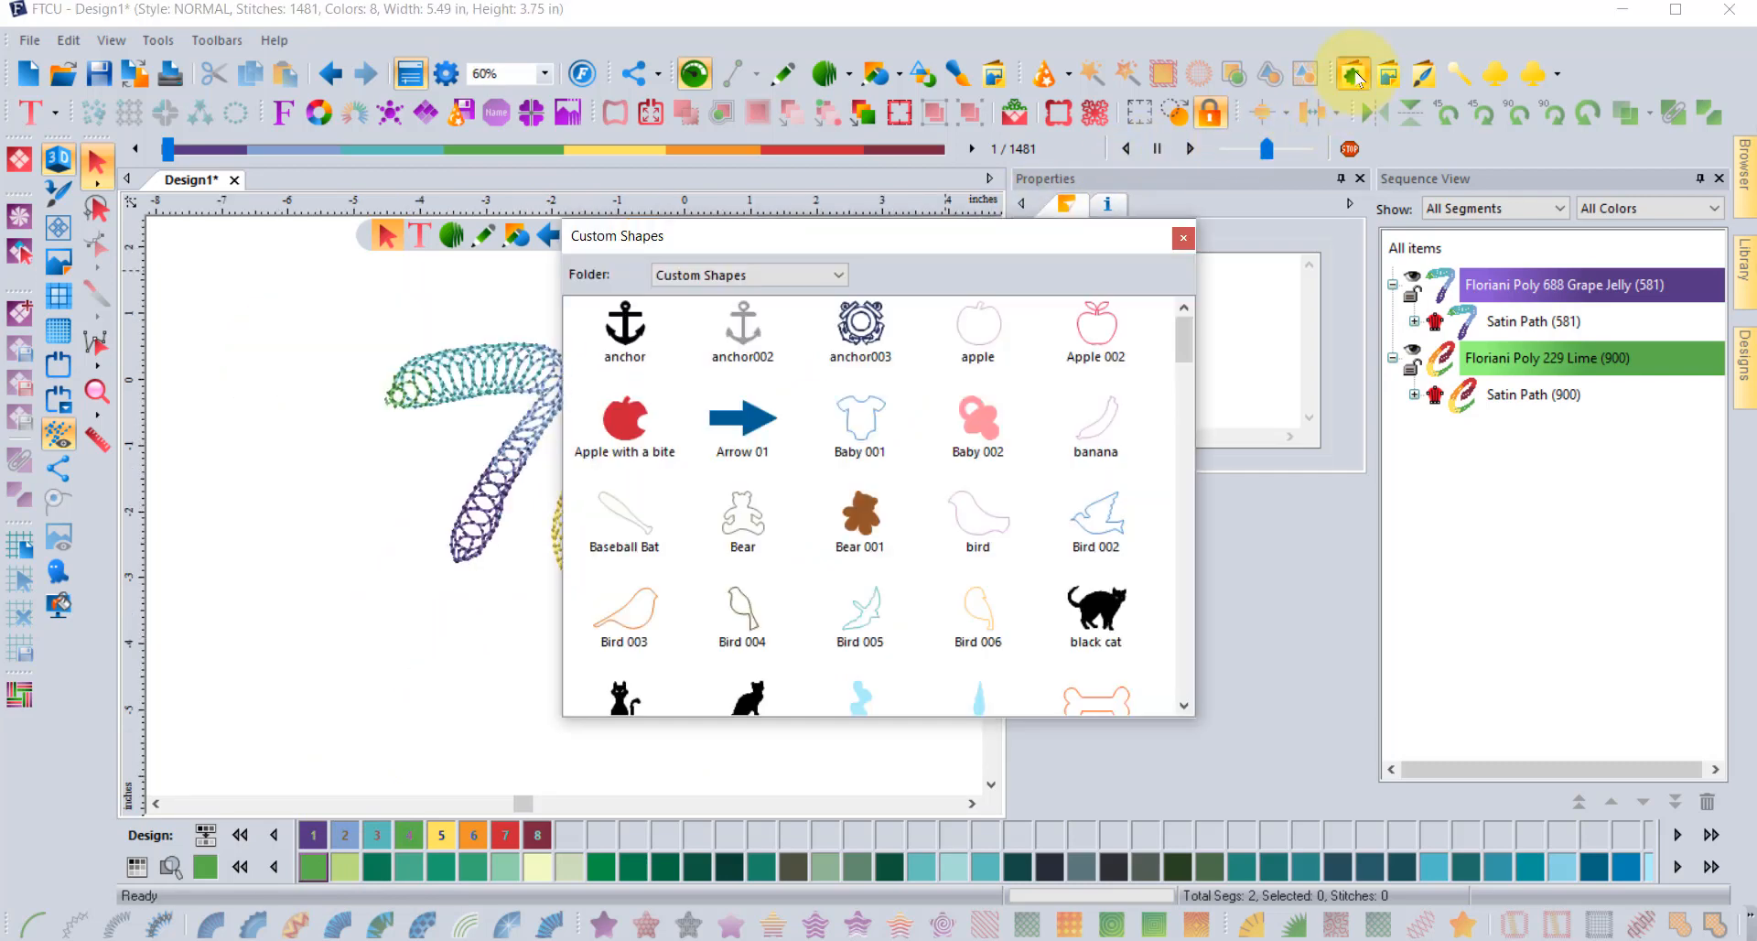
double_click(625, 518)
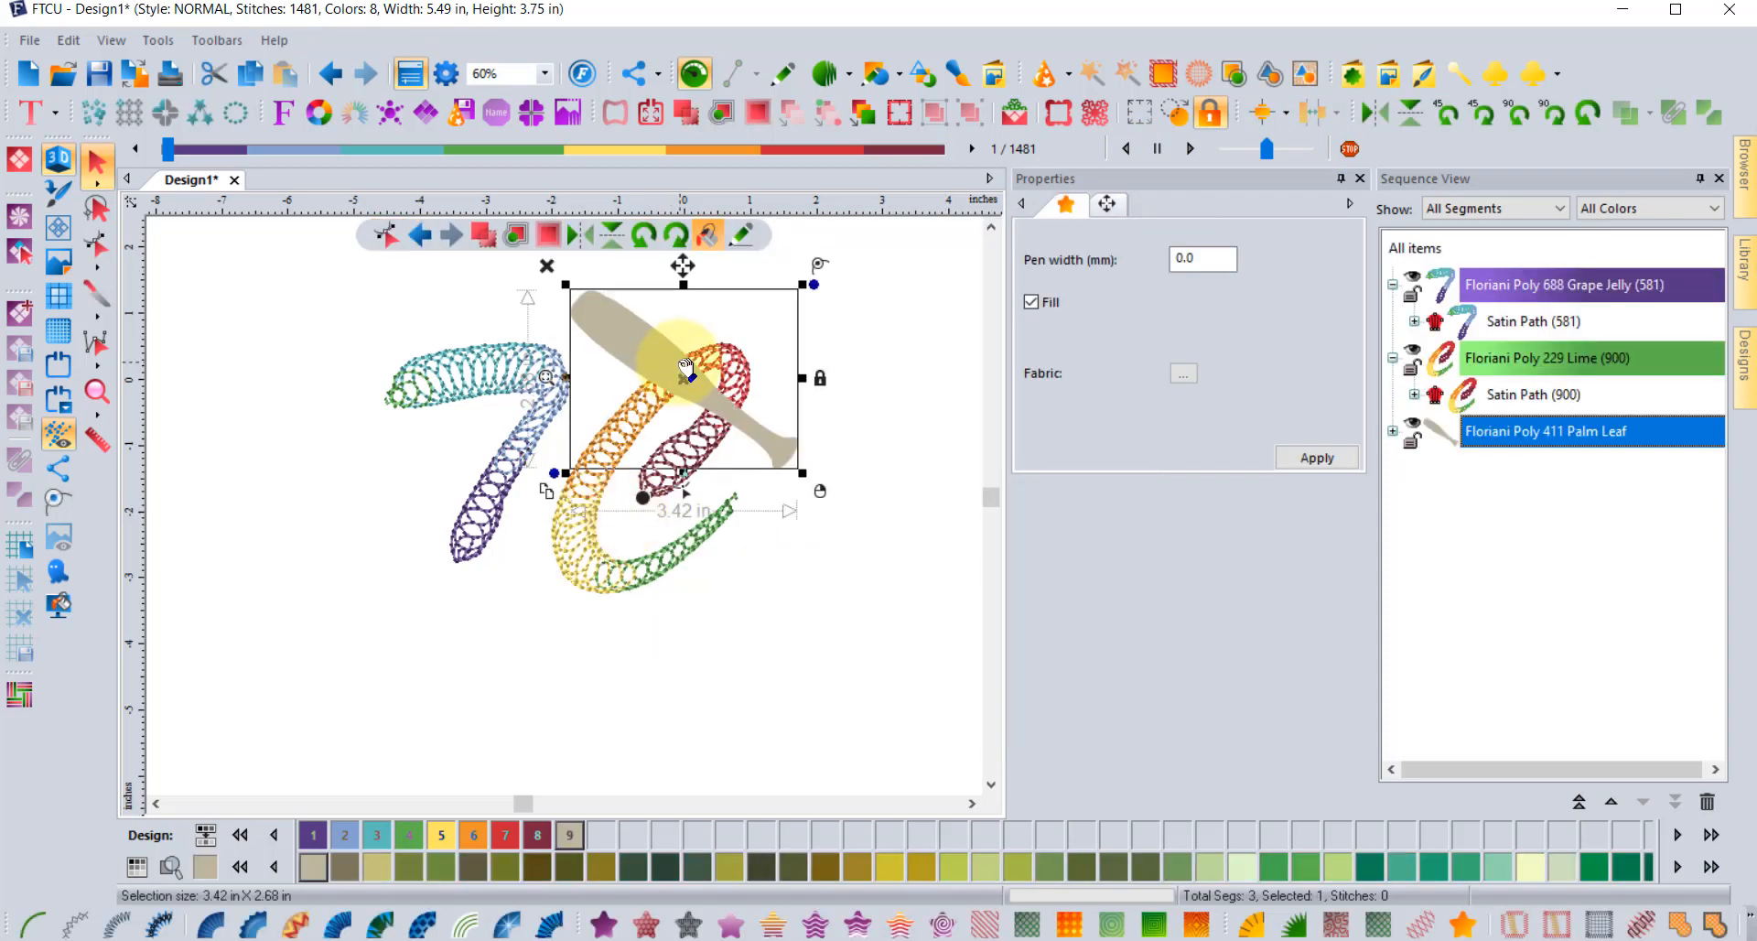
left_click_drag(669, 366, 389, 659)
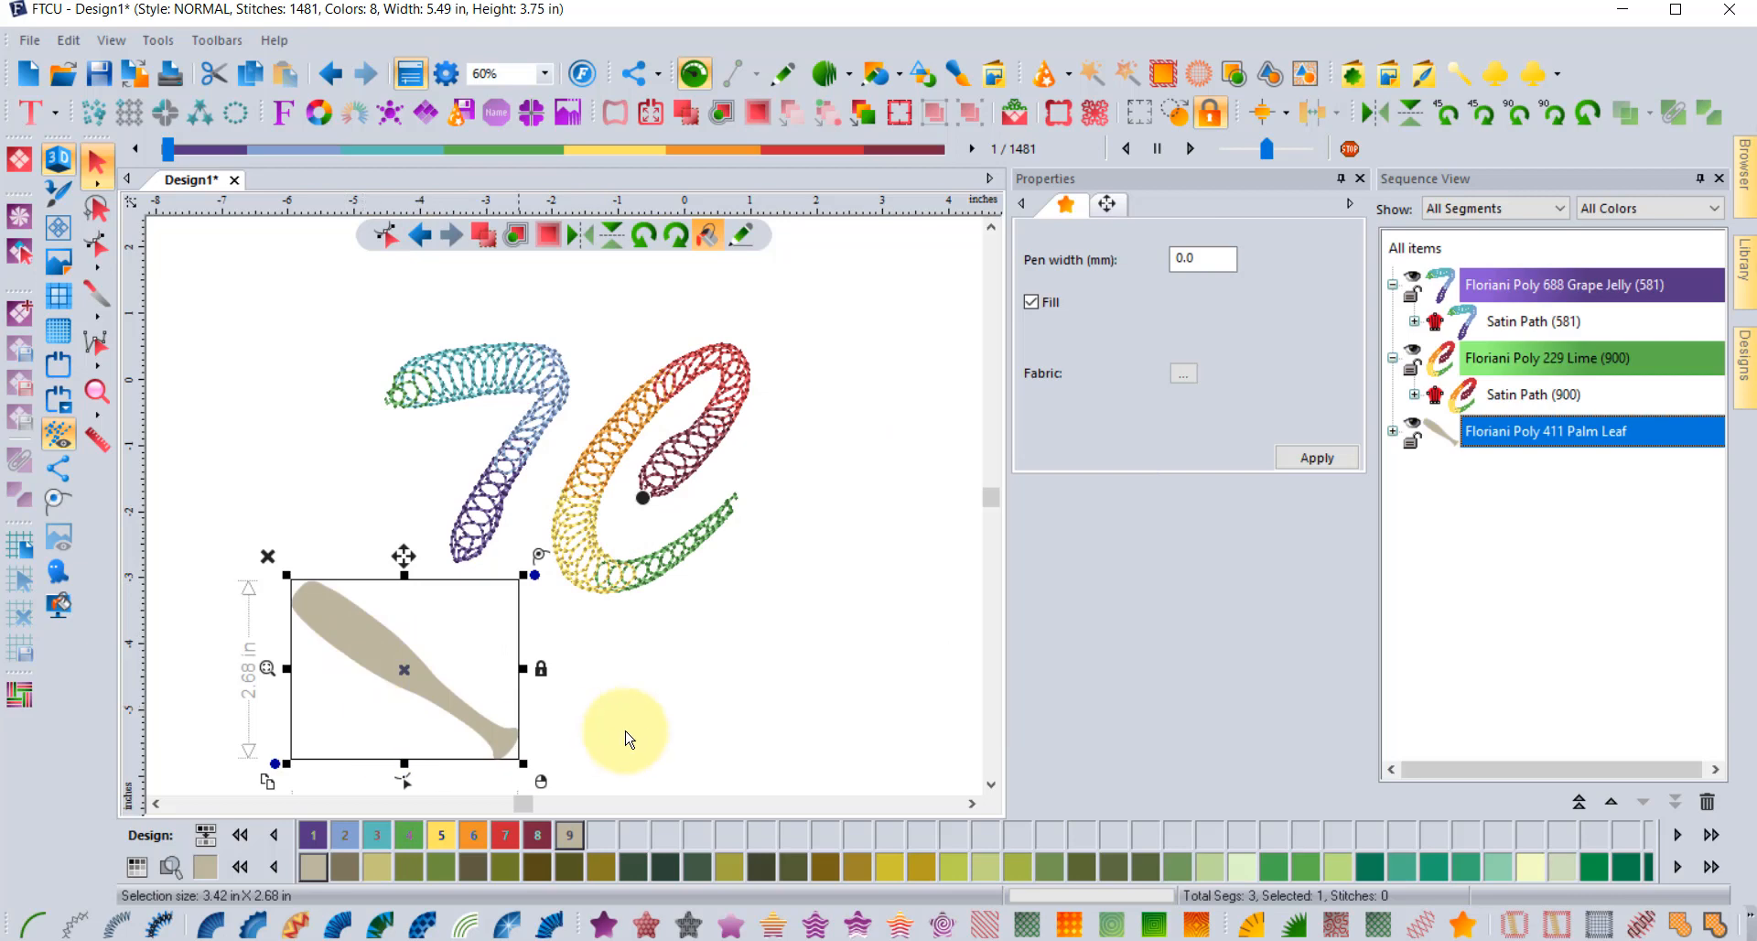
- Fill the baseball bat shape with satin stitches and inspect the stitching along the handle and barrel
left_click(991, 785)
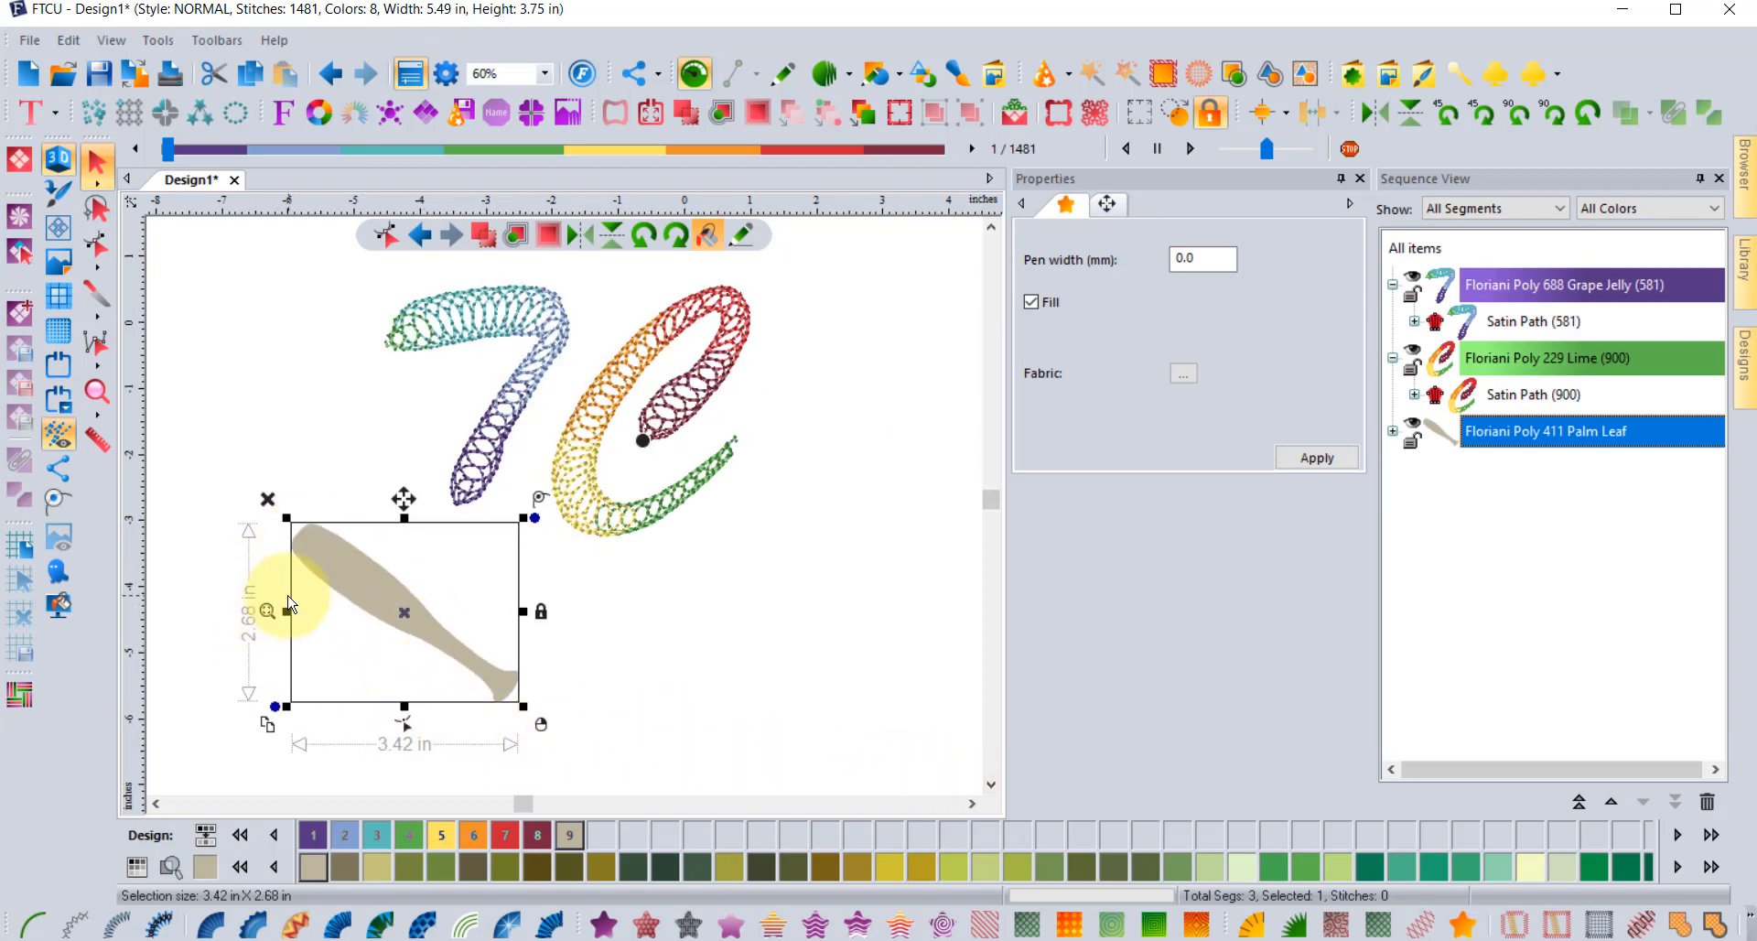
left_click(268, 610)
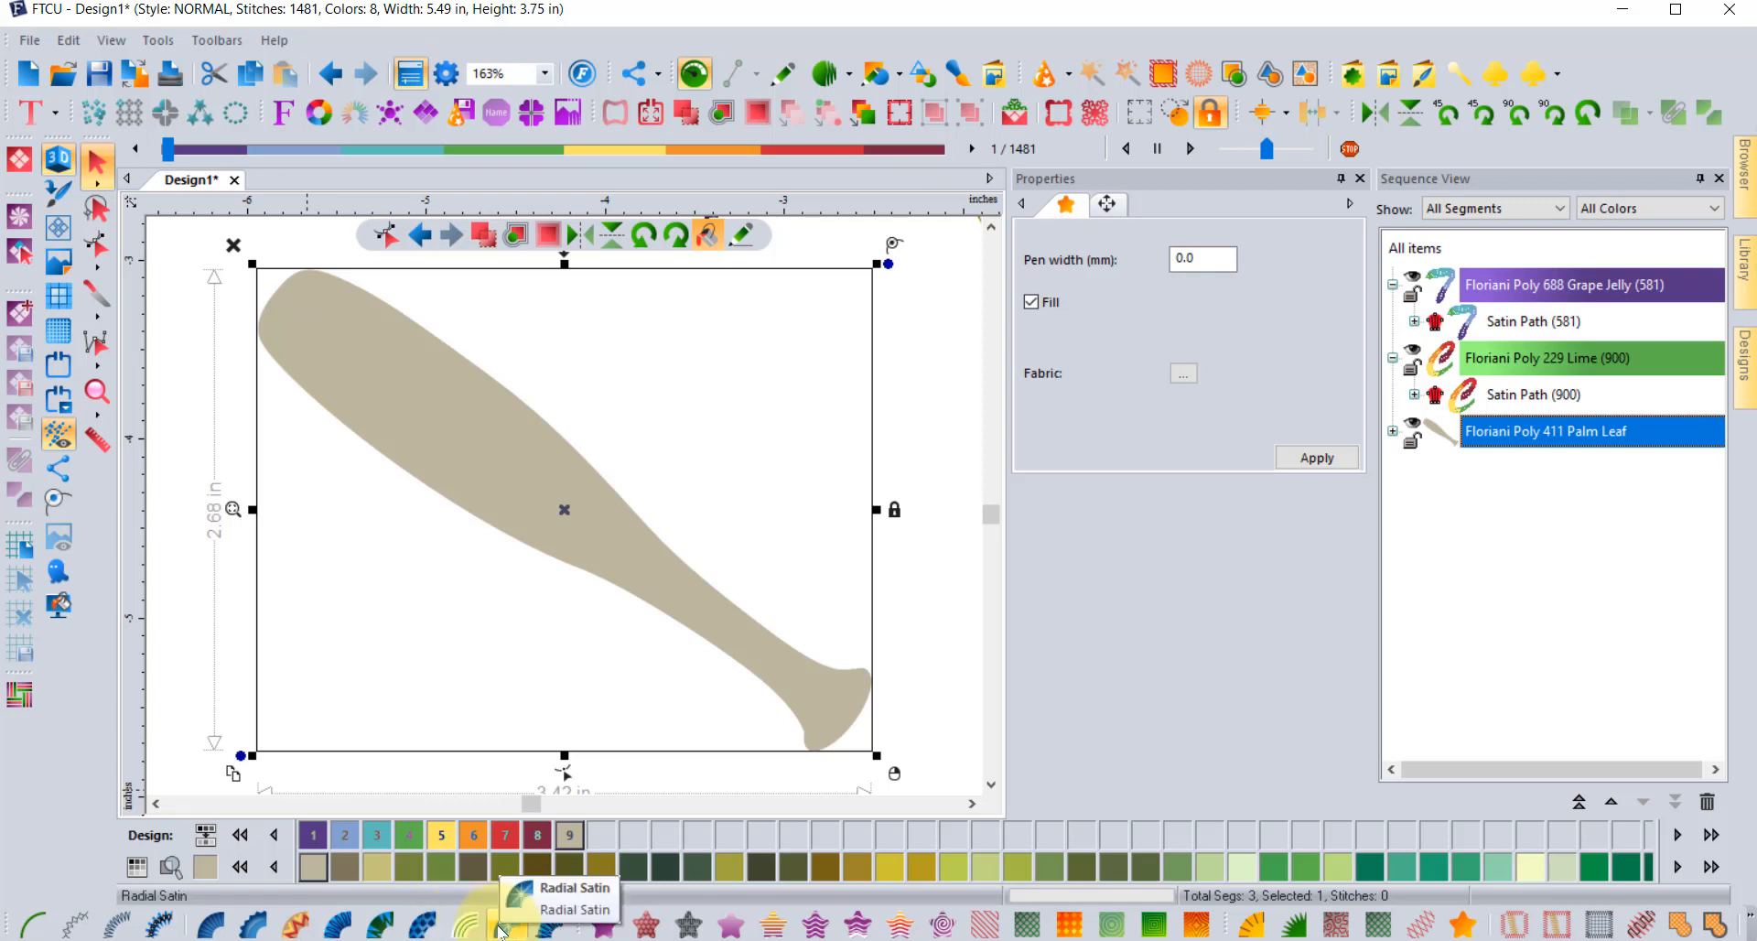
left_click(546, 929)
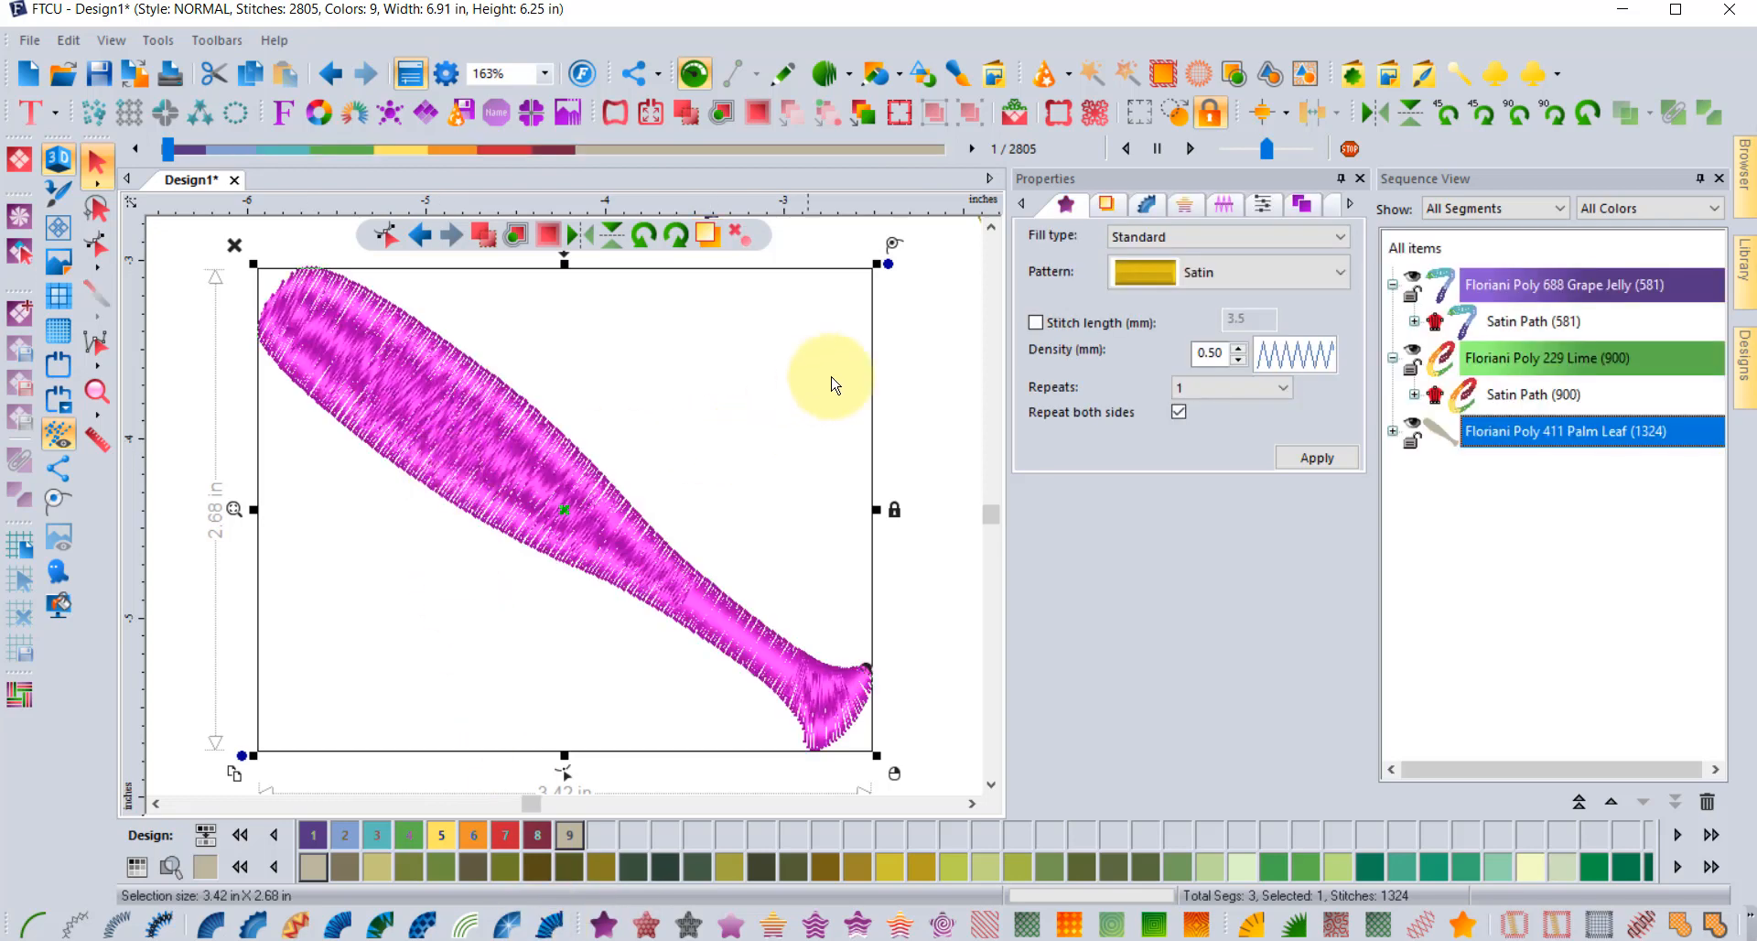
left_click(938, 286)
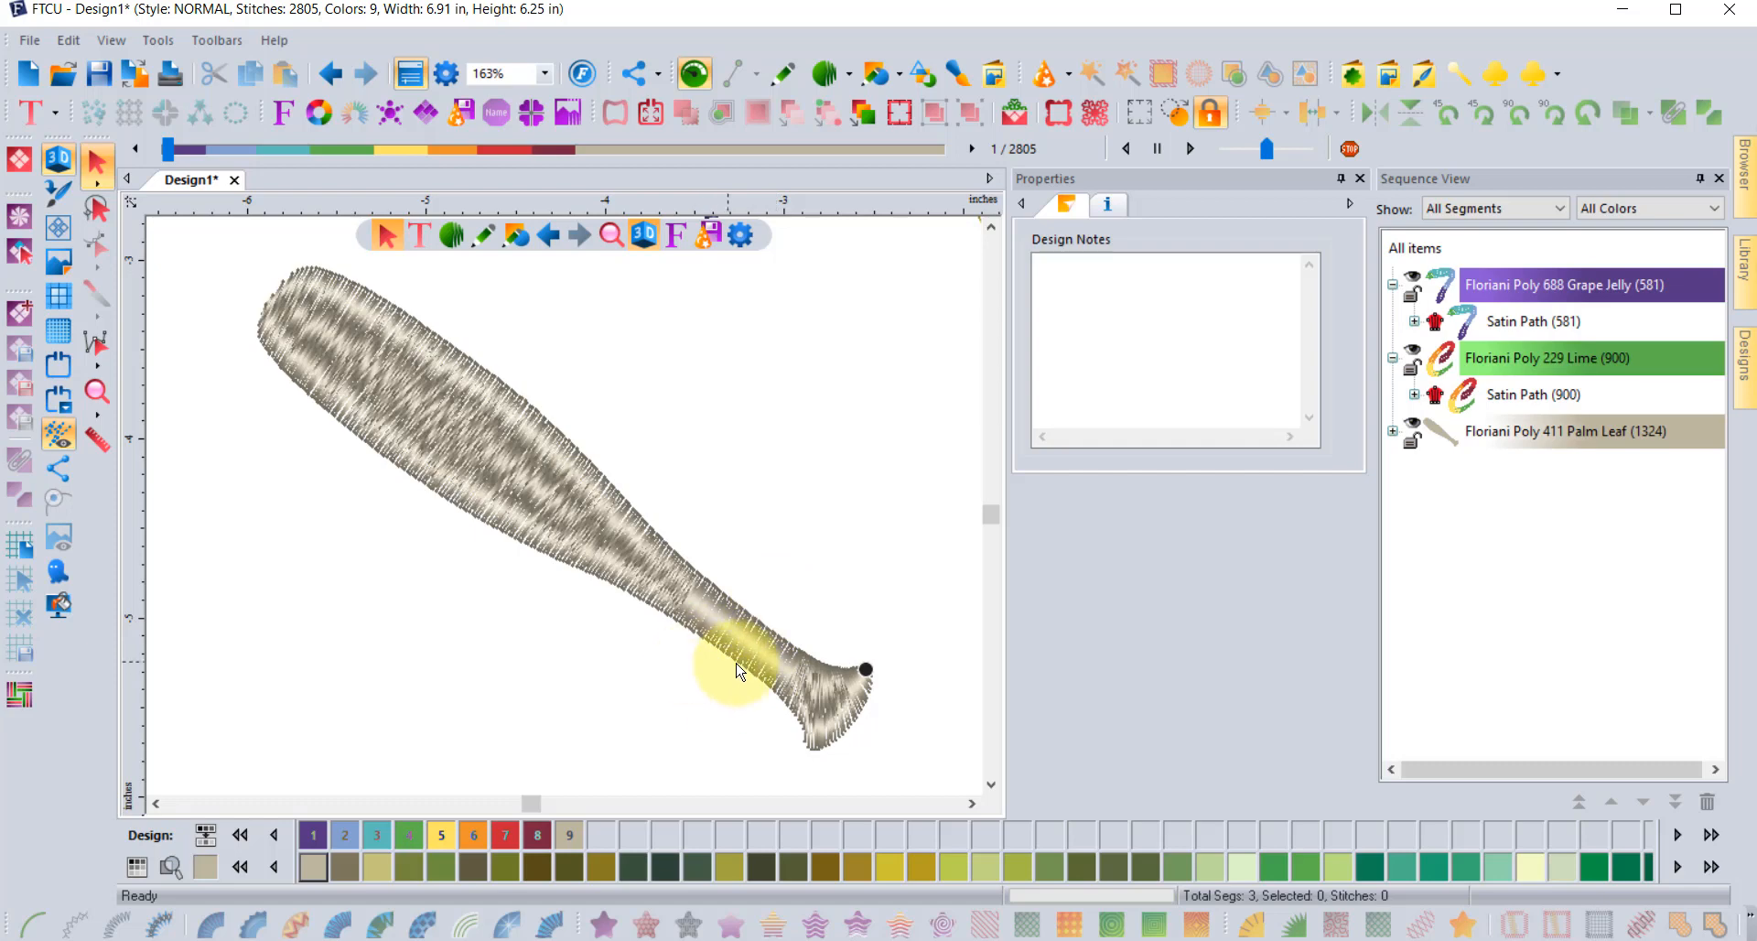
scroll(732, 657, "up", 1)
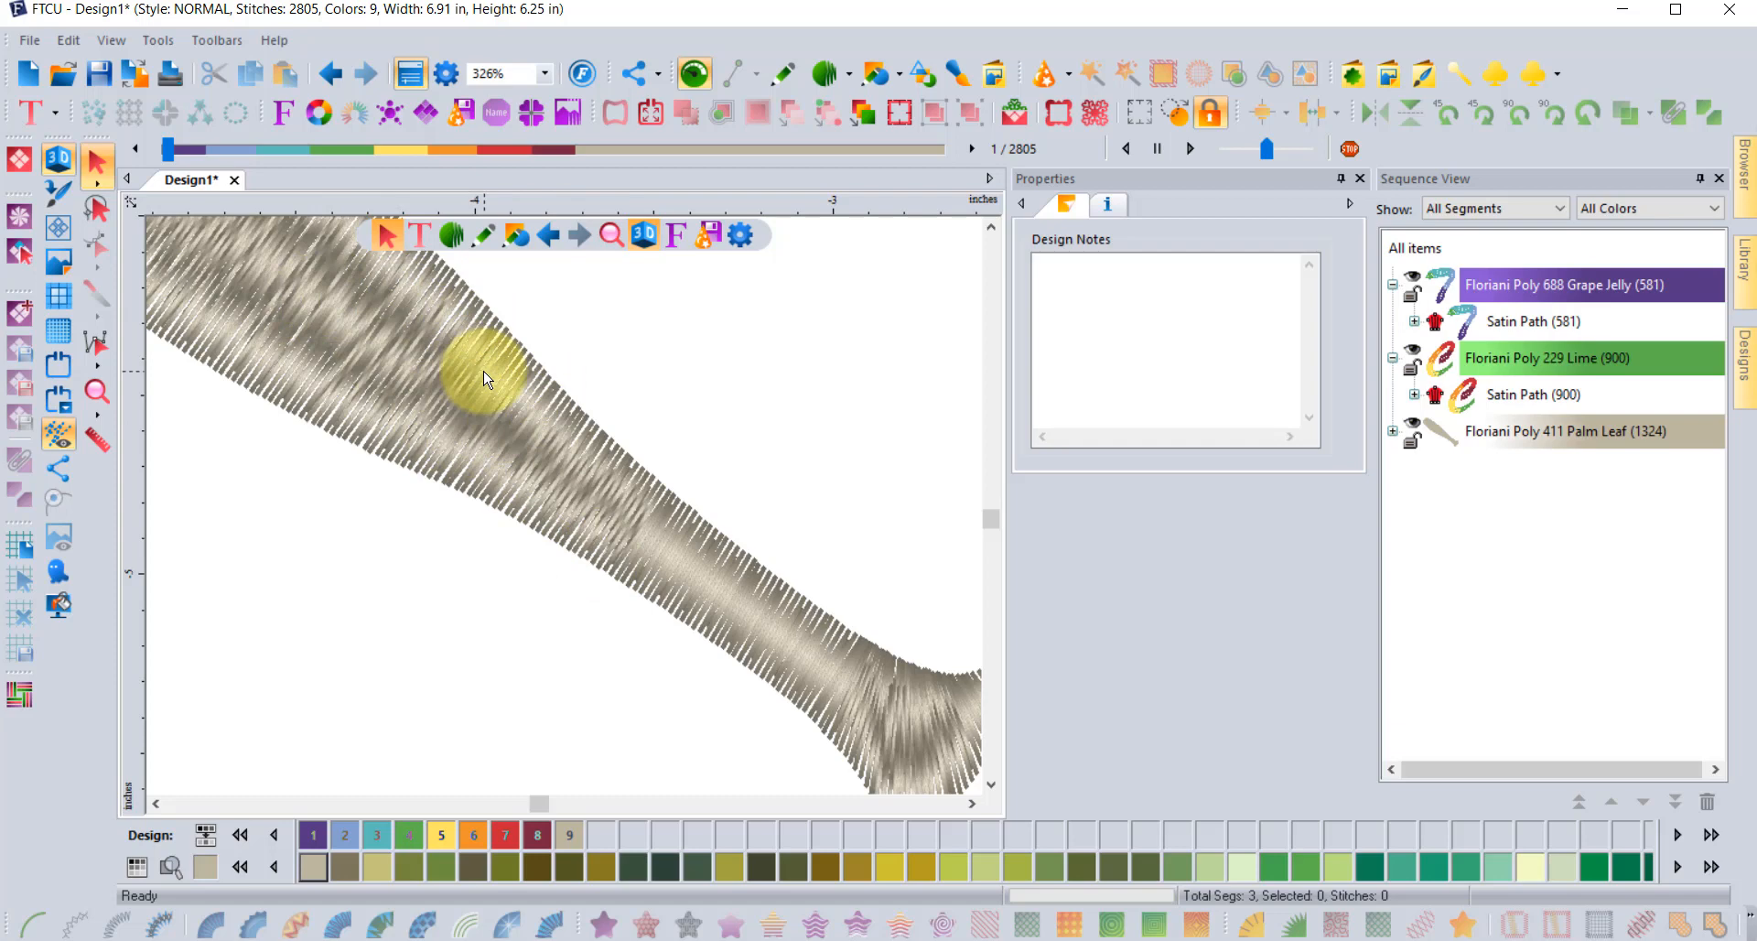
scroll(483, 378, "down", 1)
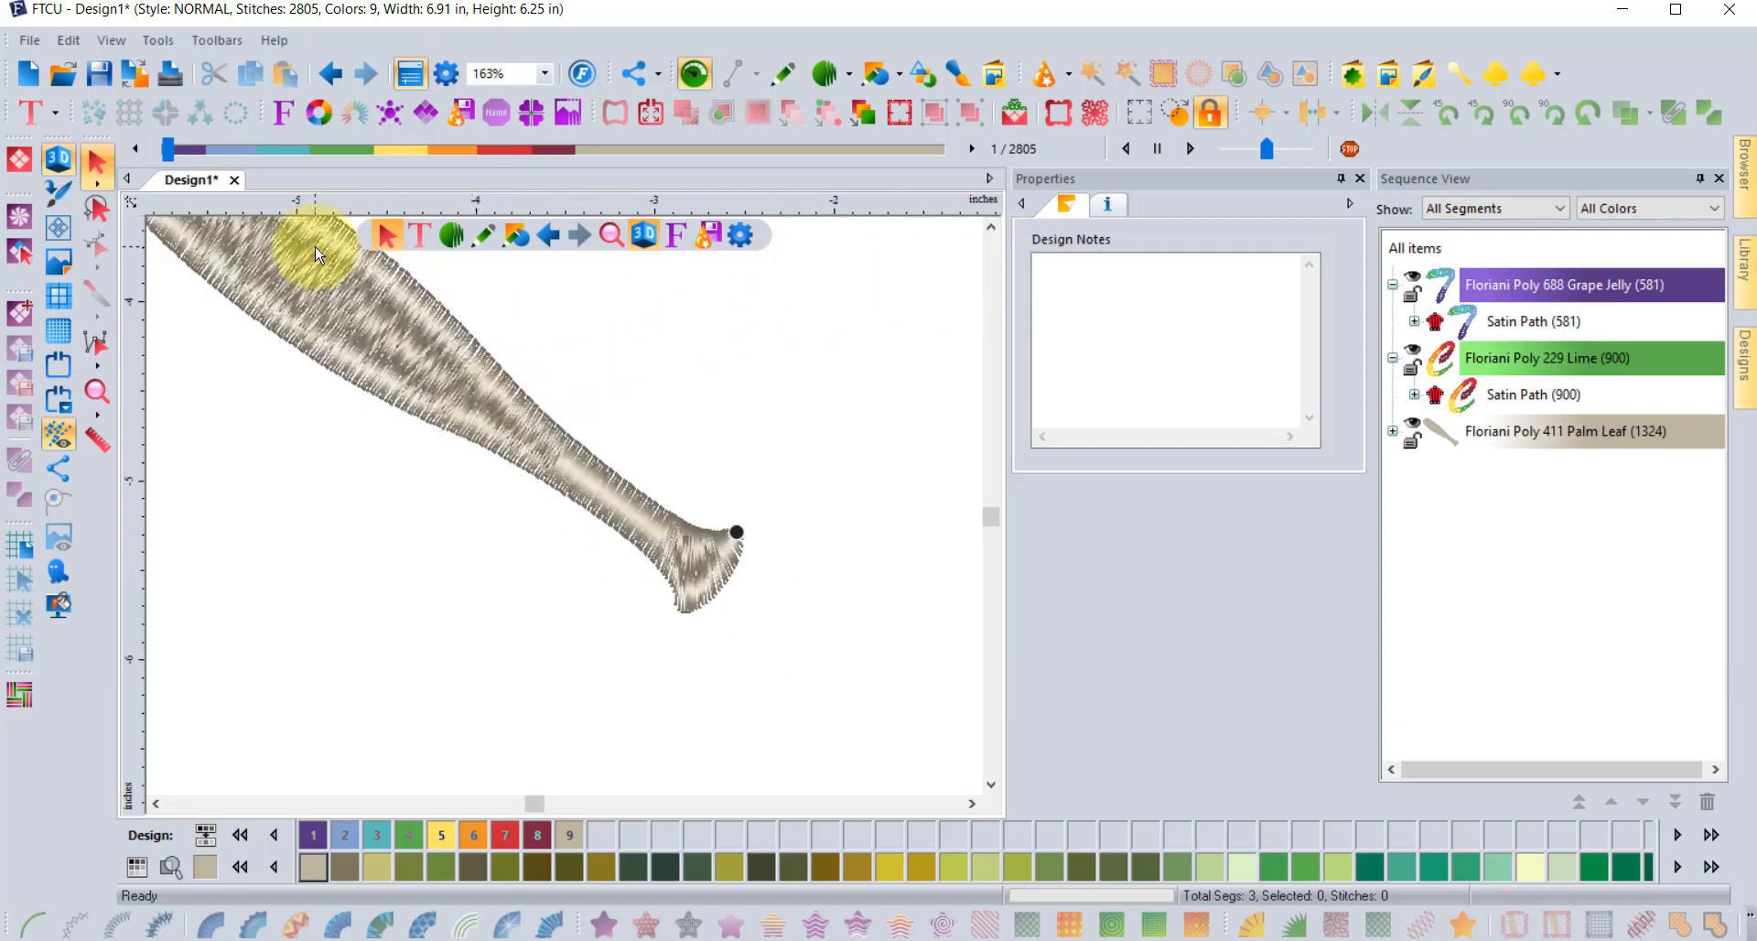
left_click(991, 227)
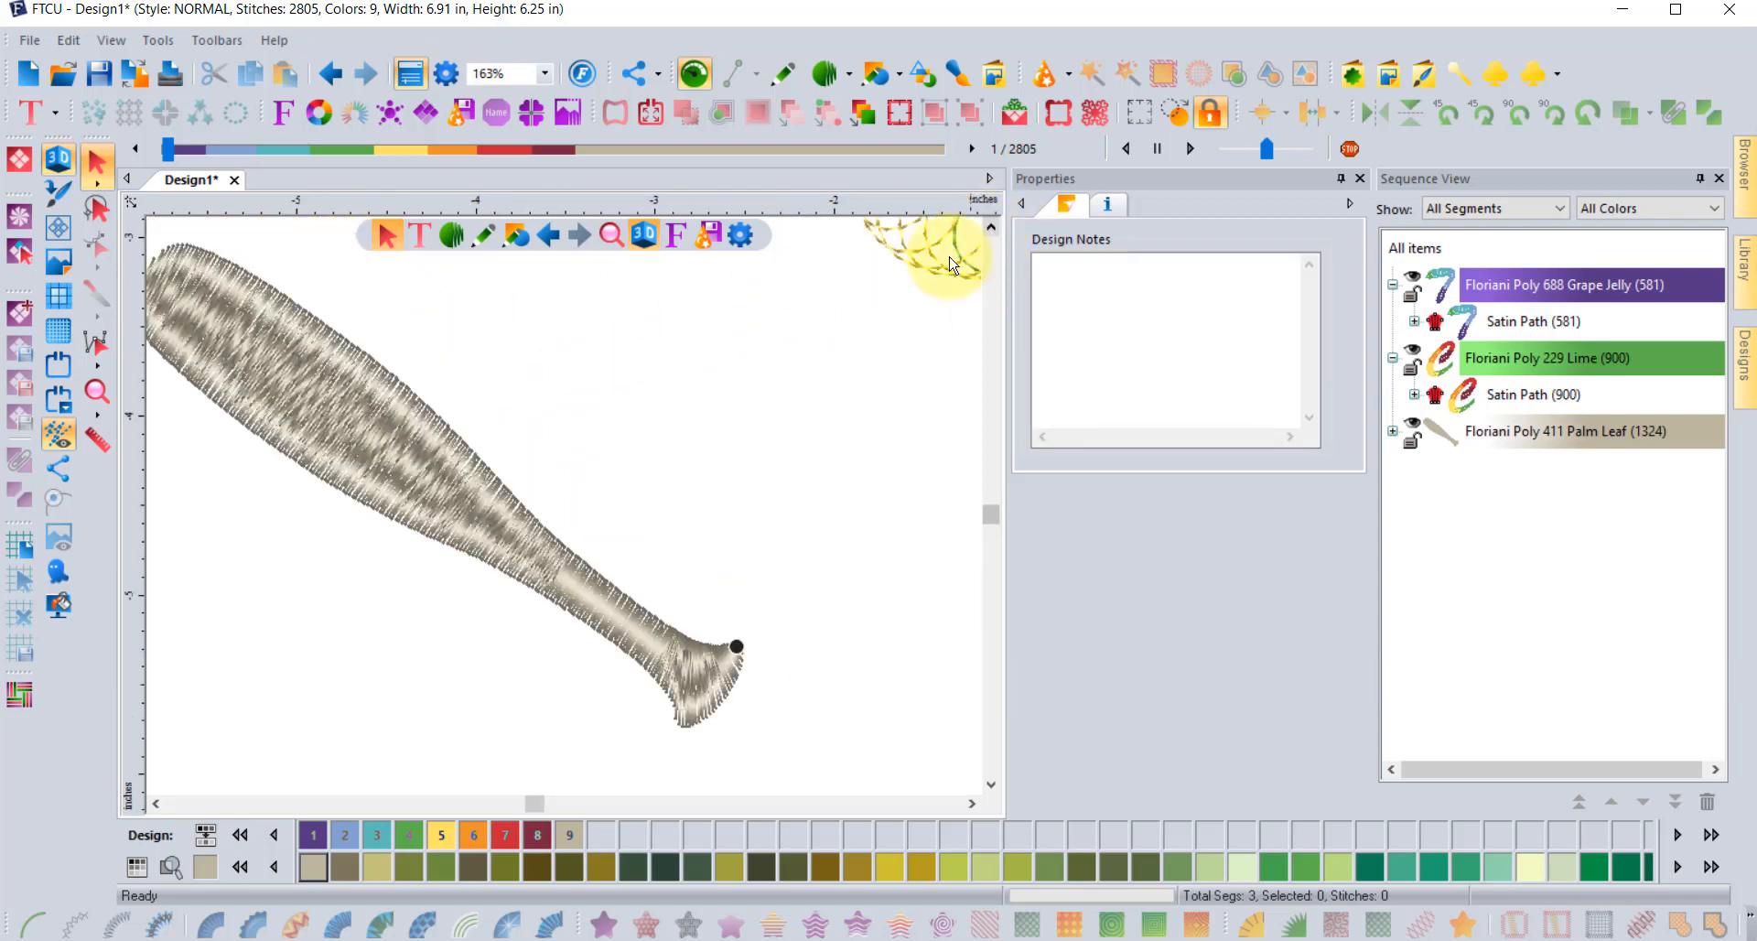
- Set the baseball bat's quality control type to None and apply it
left_click(393, 391)
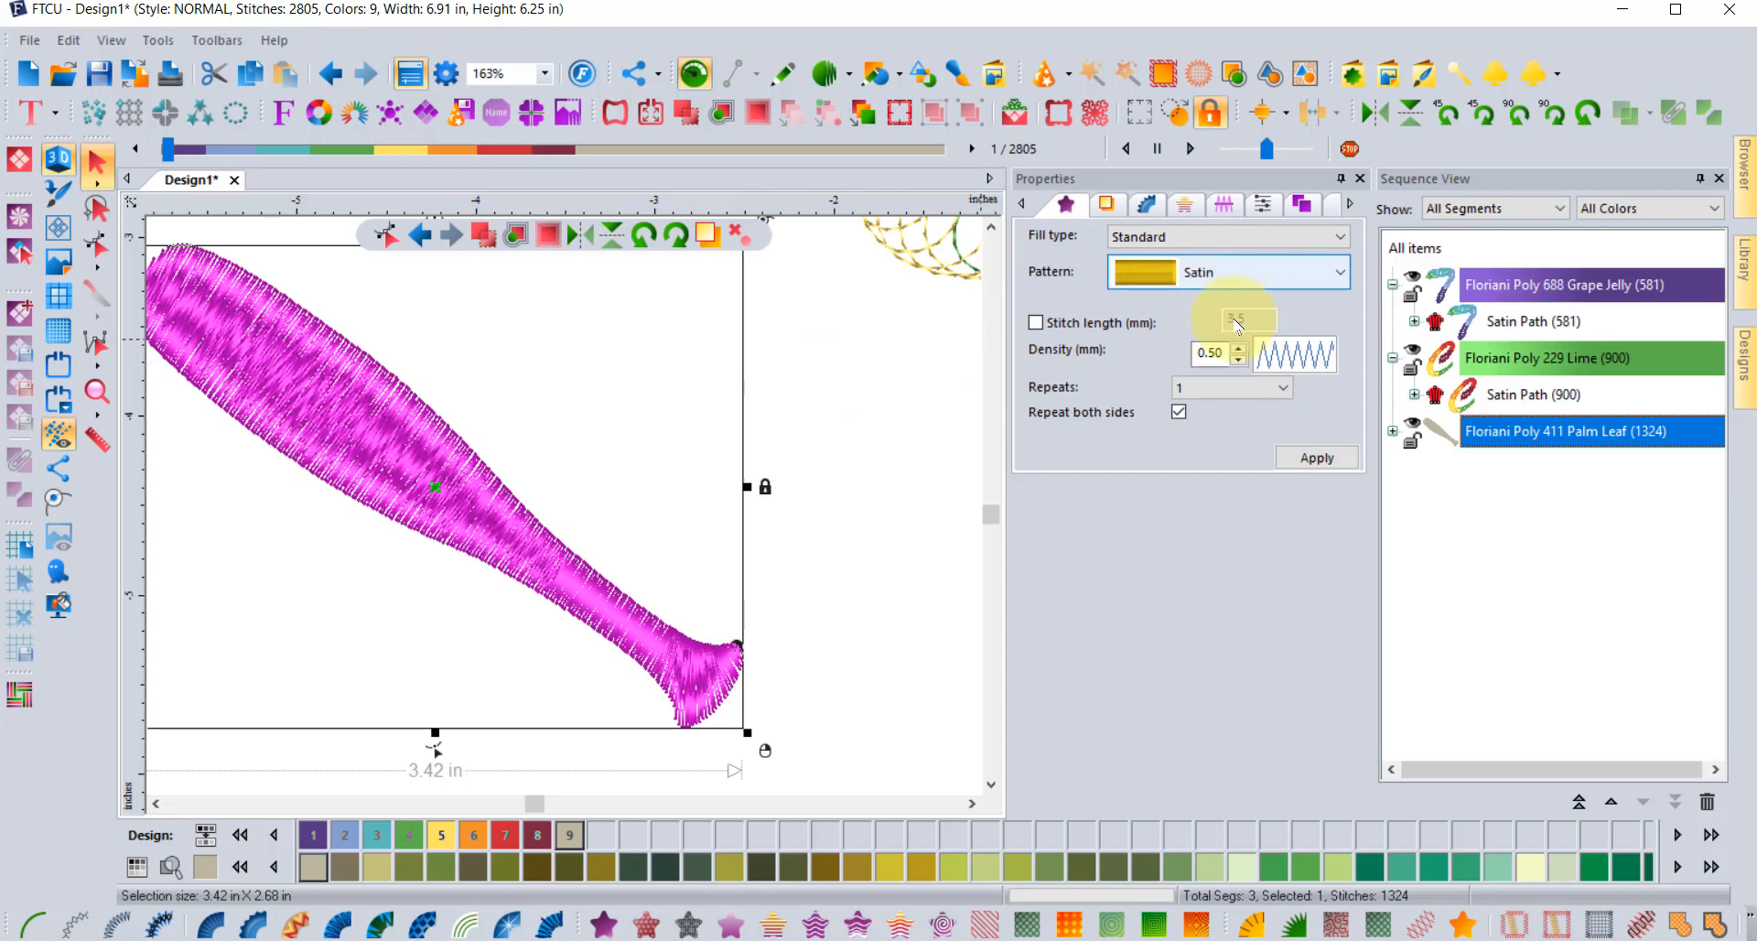
left_click(1106, 203)
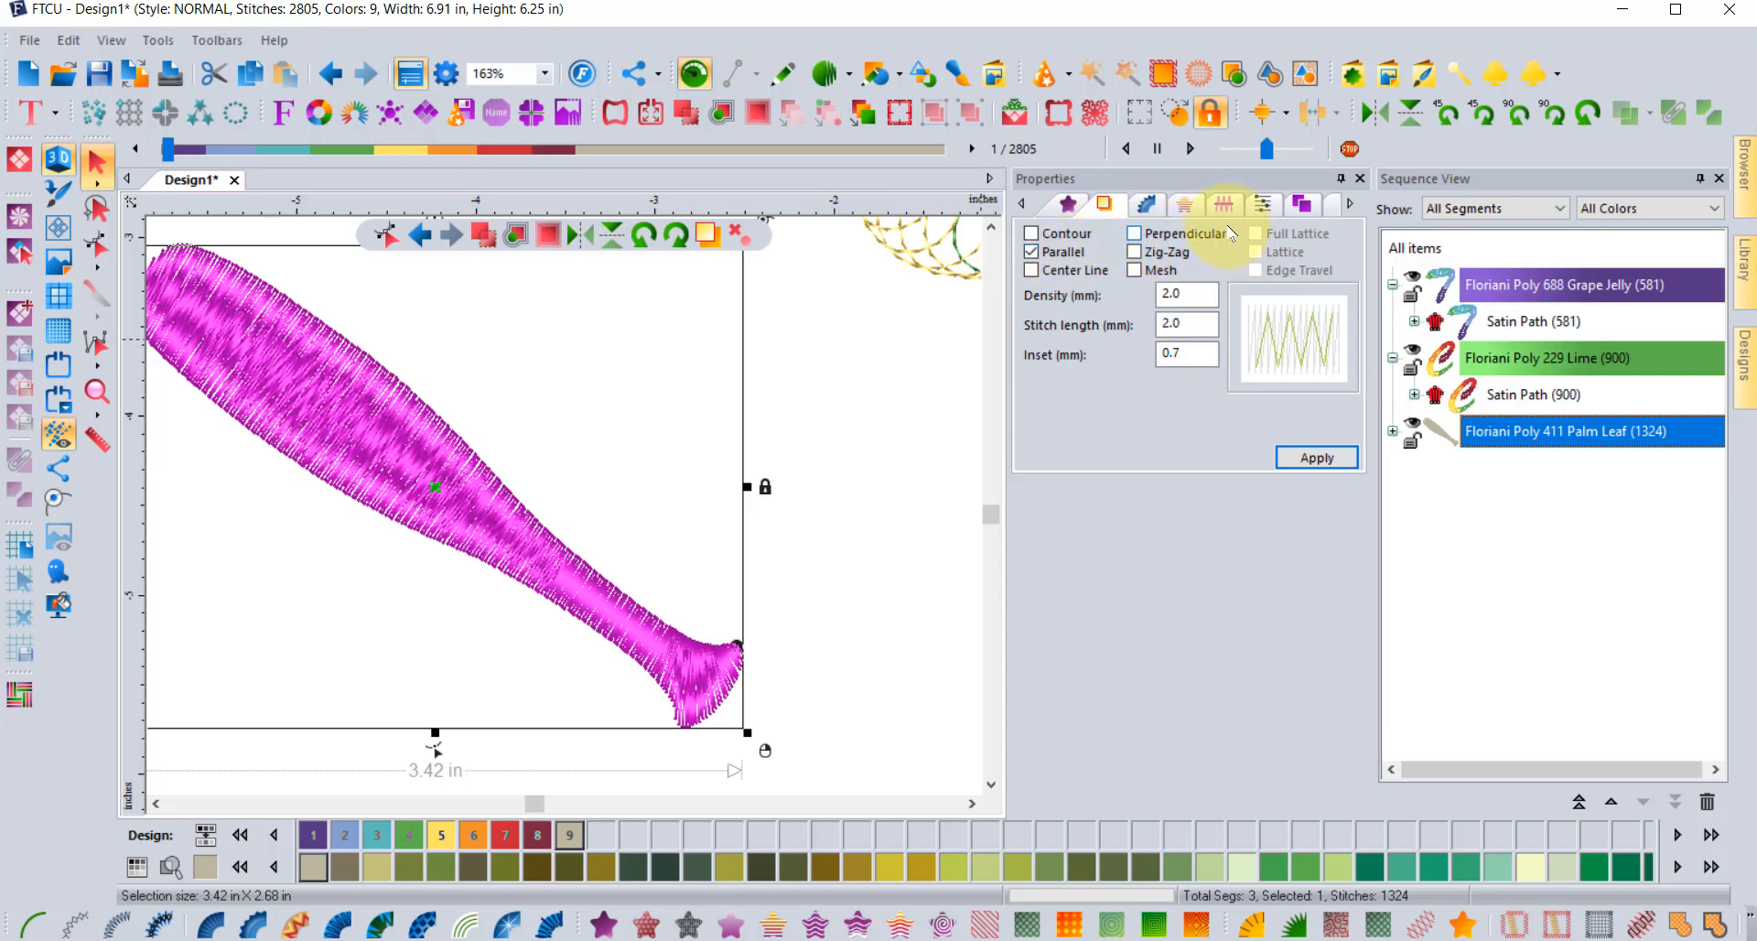
left_click(1262, 207)
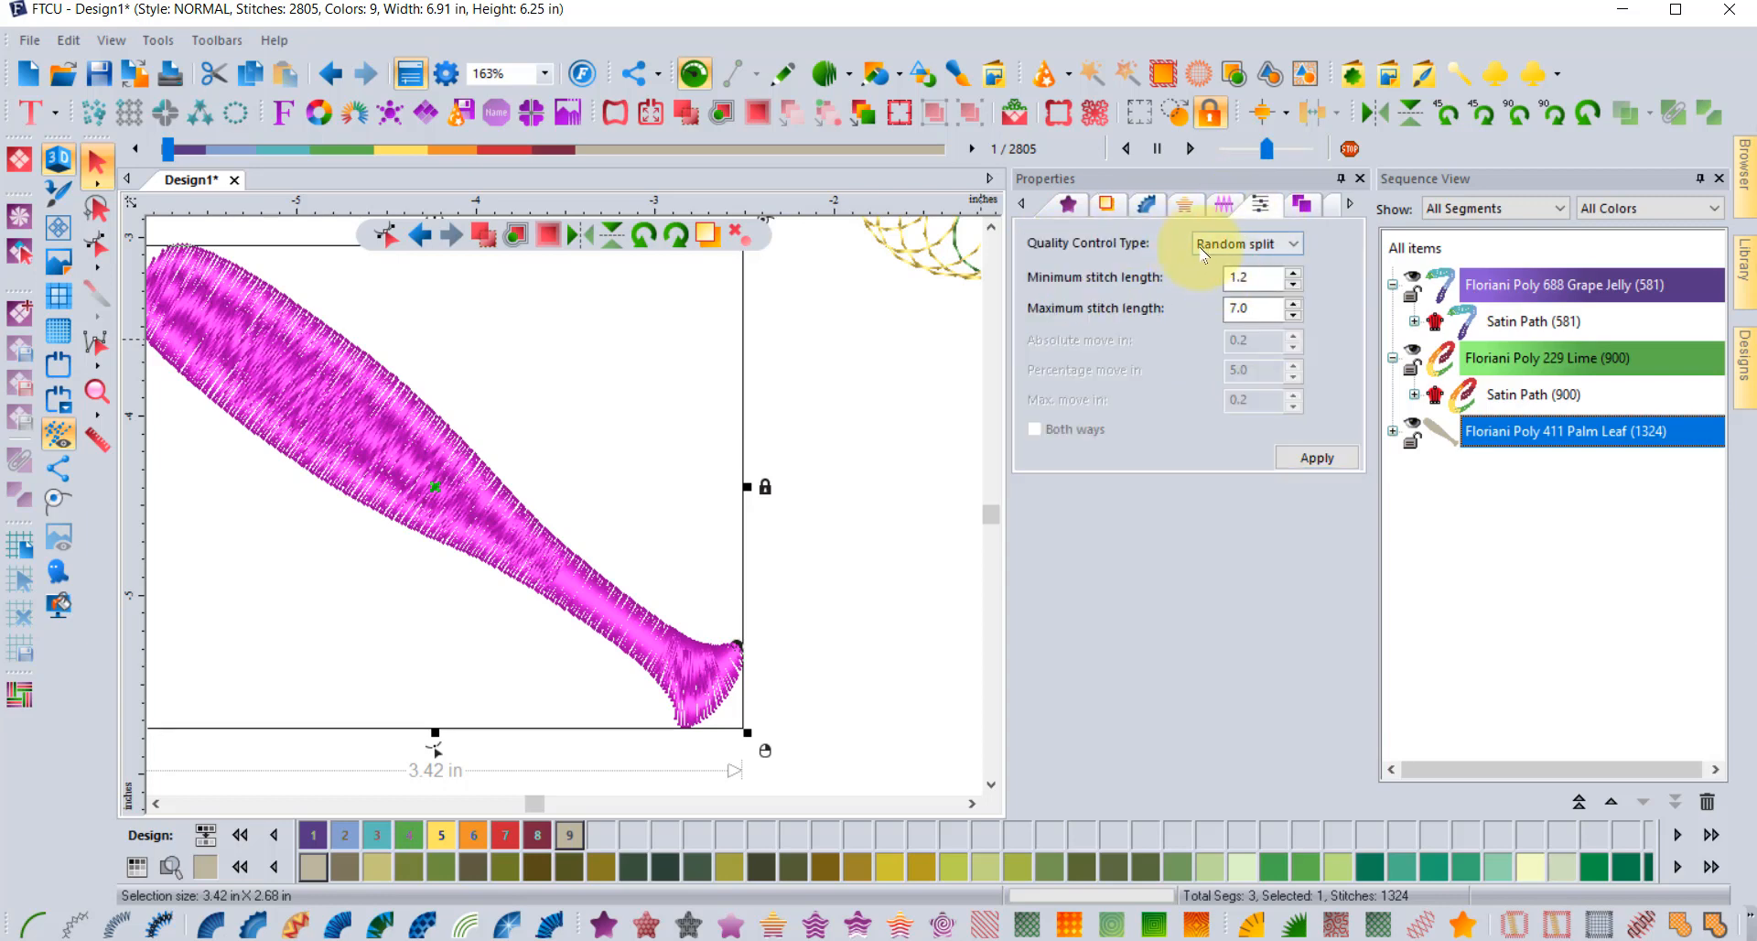
left_click(1272, 247)
left_click(1226, 260)
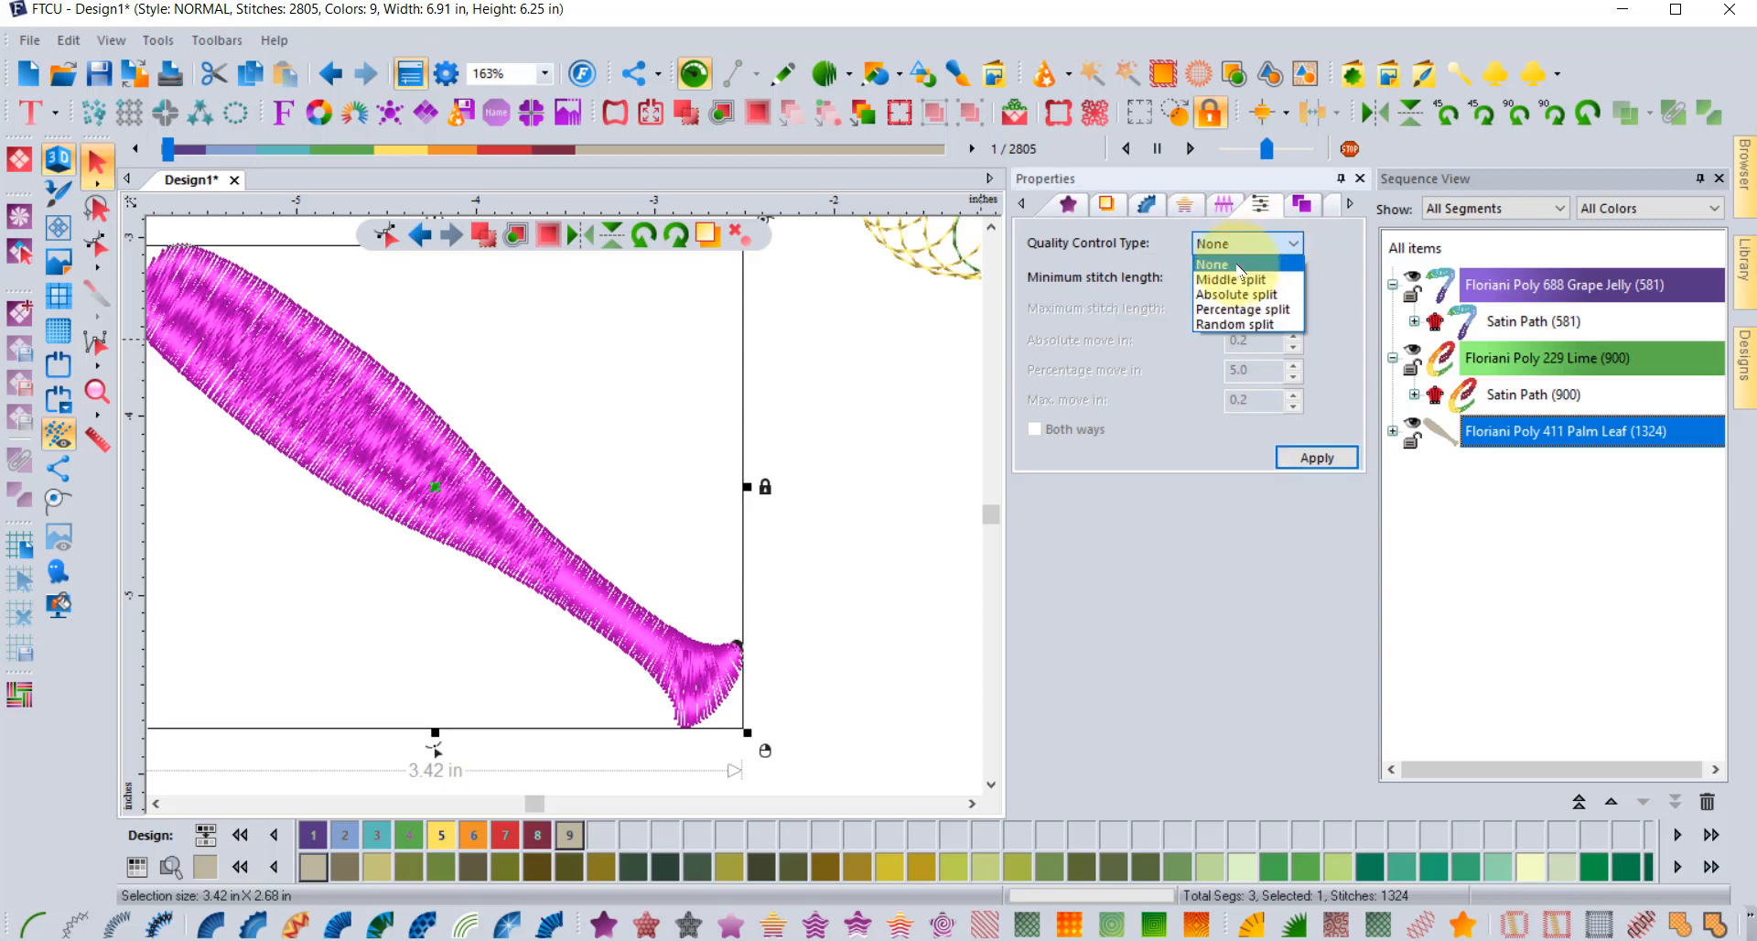
left_click(1298, 453)
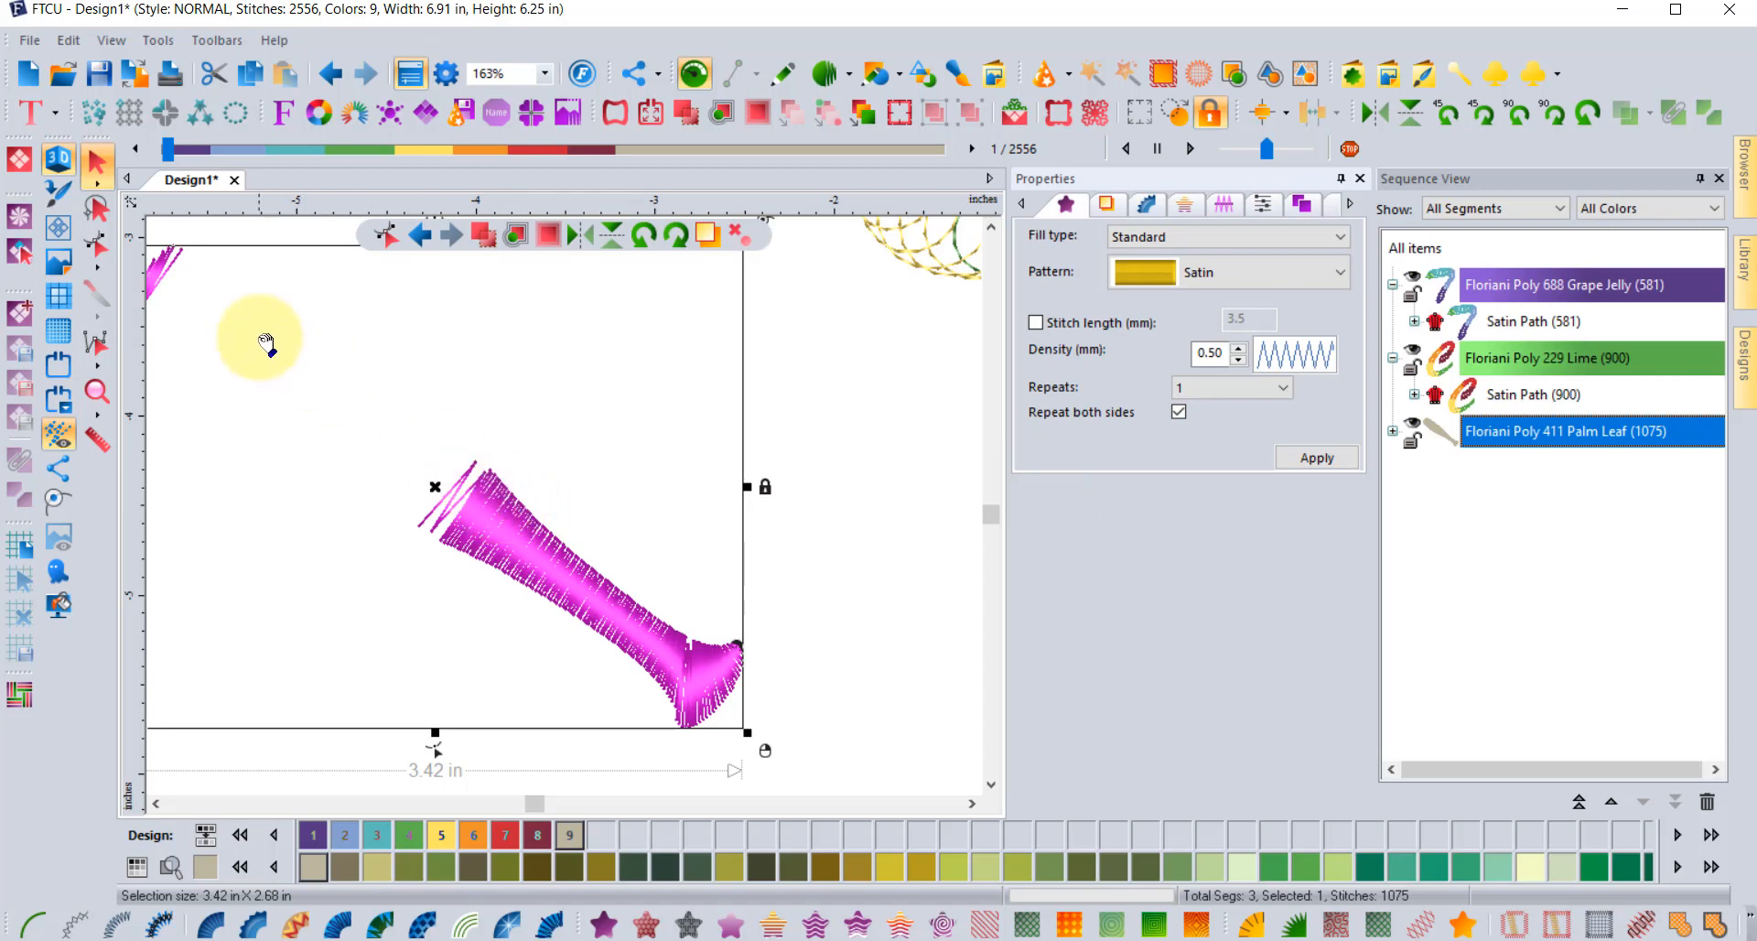
- Turn off the 3D stitch view and measure across the bat where the stitches change from dashed to solid
left_click(158, 805)
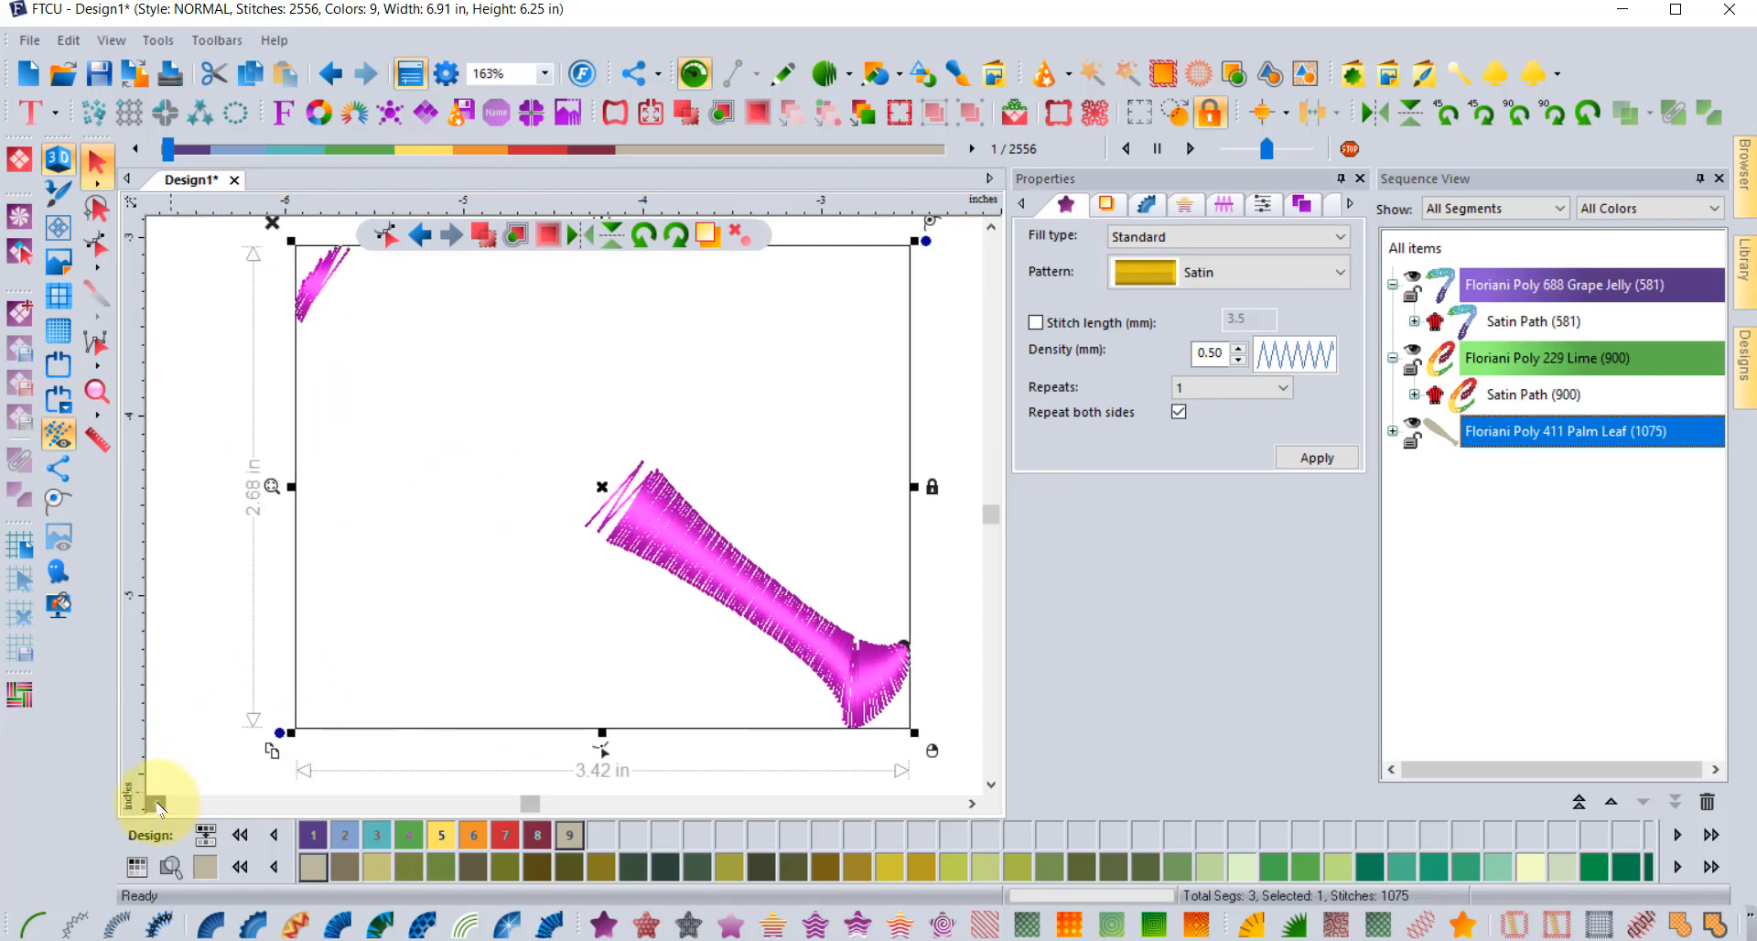
left_click(991, 227)
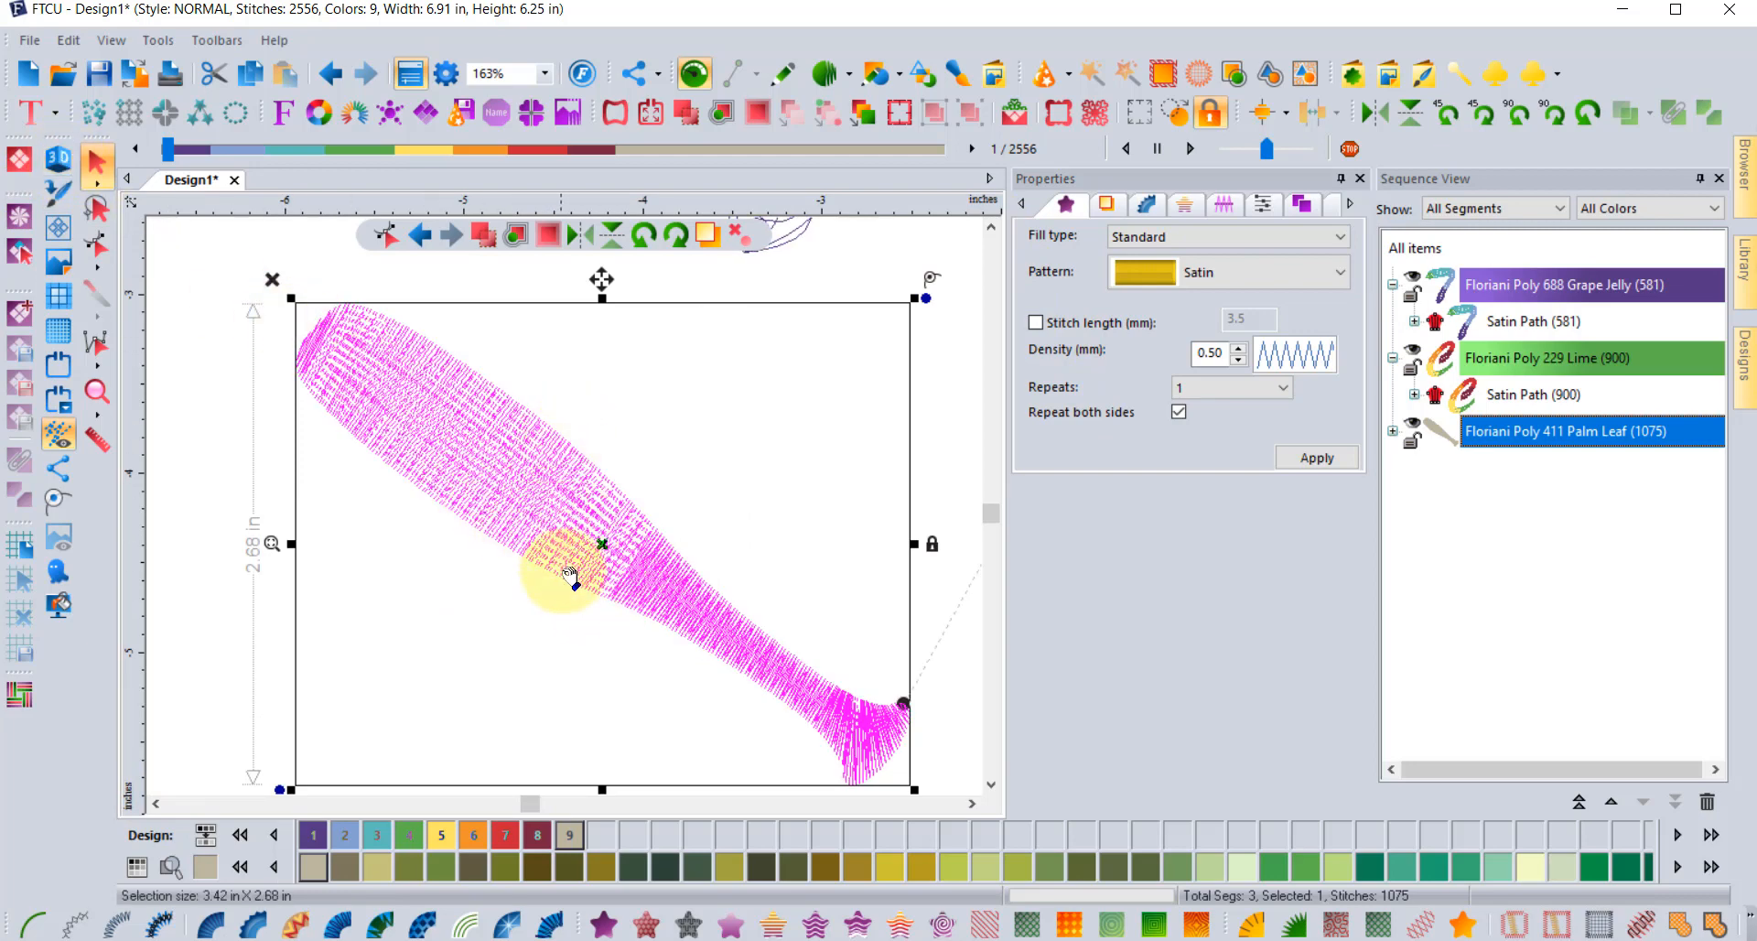
scroll(584, 567, "up", 1)
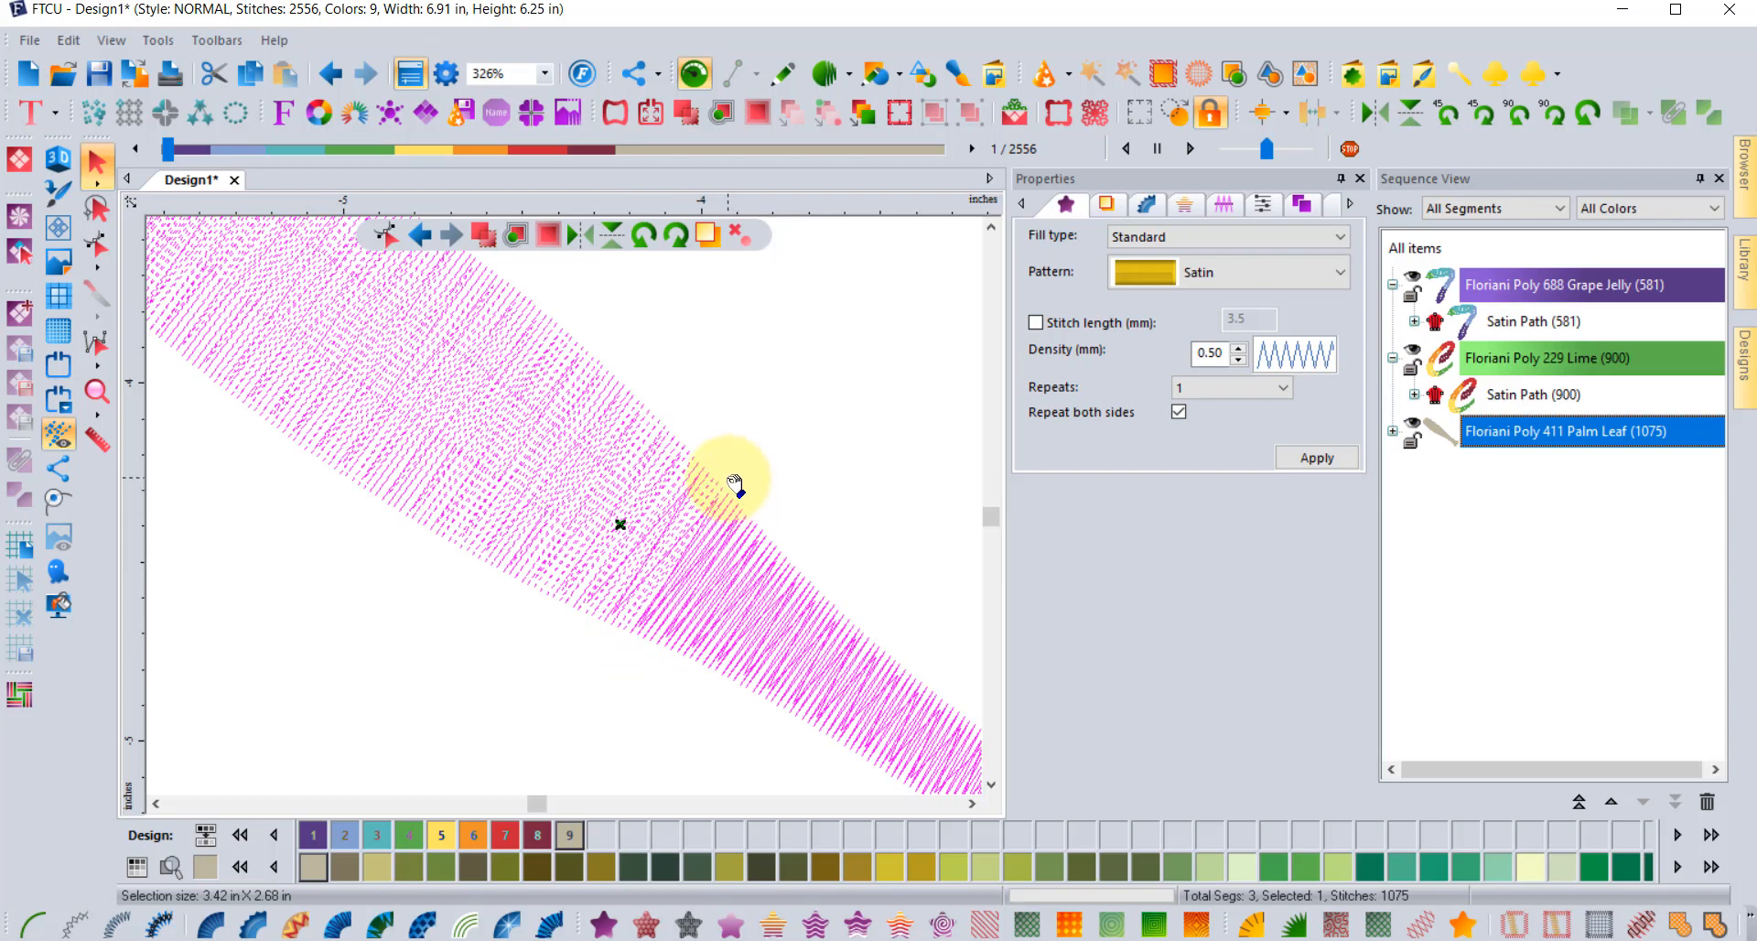
left_click(96, 440)
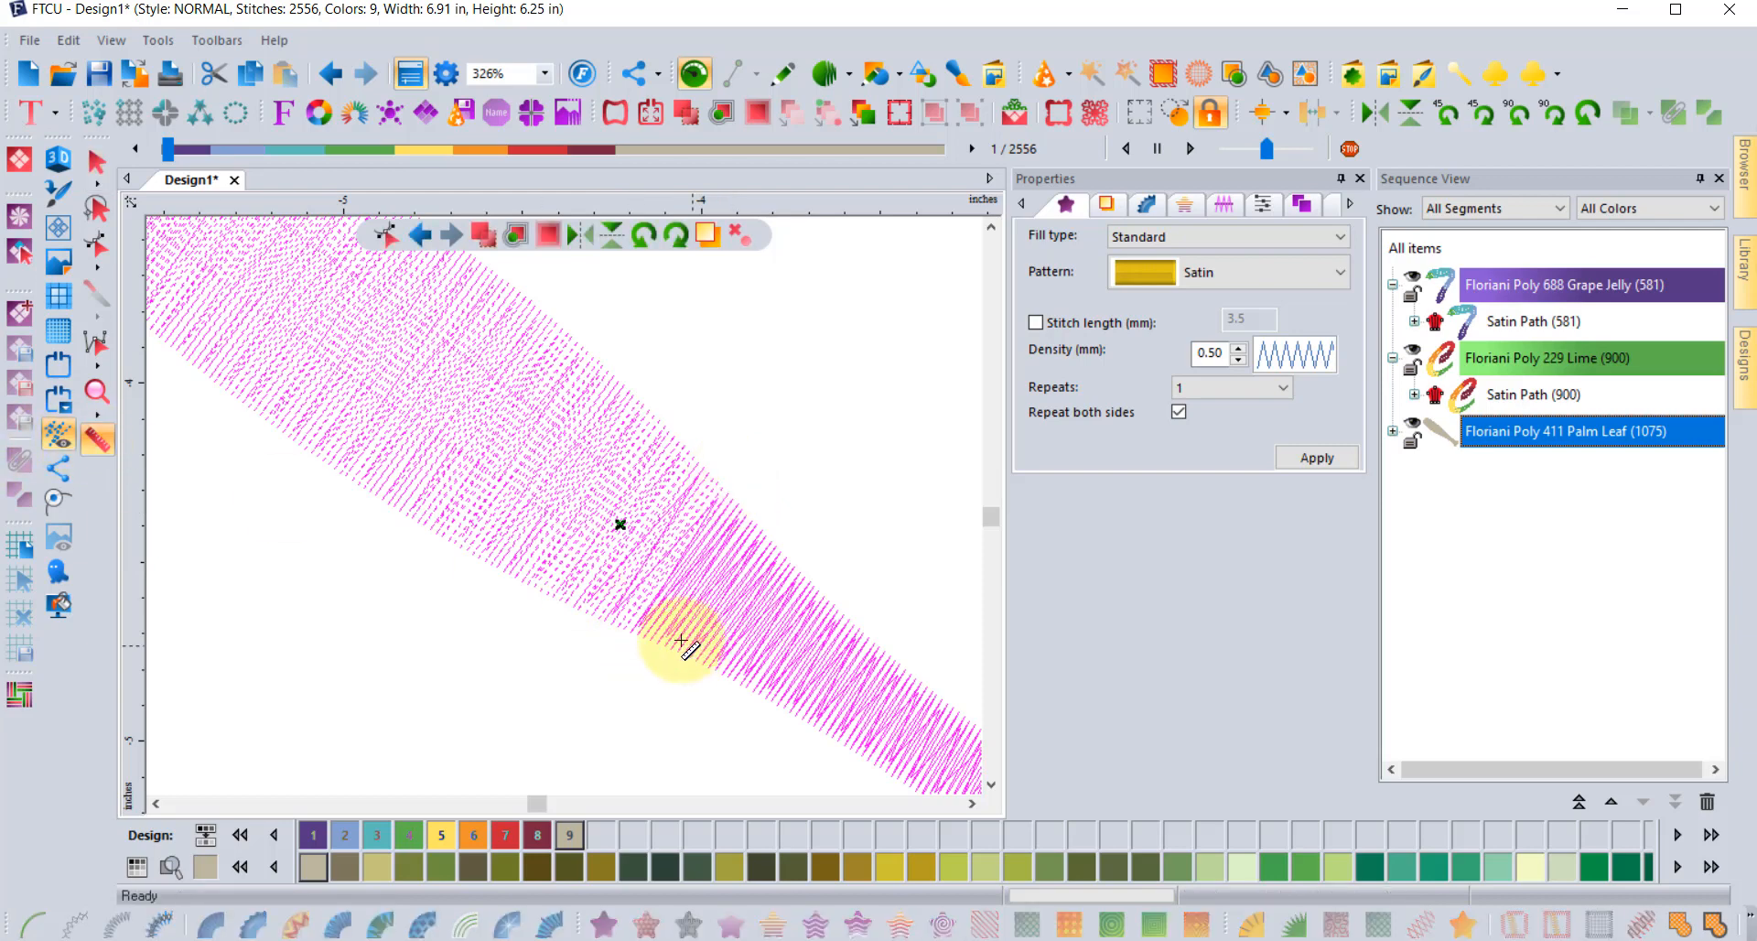
left_click_drag(631, 632, 725, 494)
- Switch the rulers to metric units and measure the same span across the bat again
right_click(815, 215)
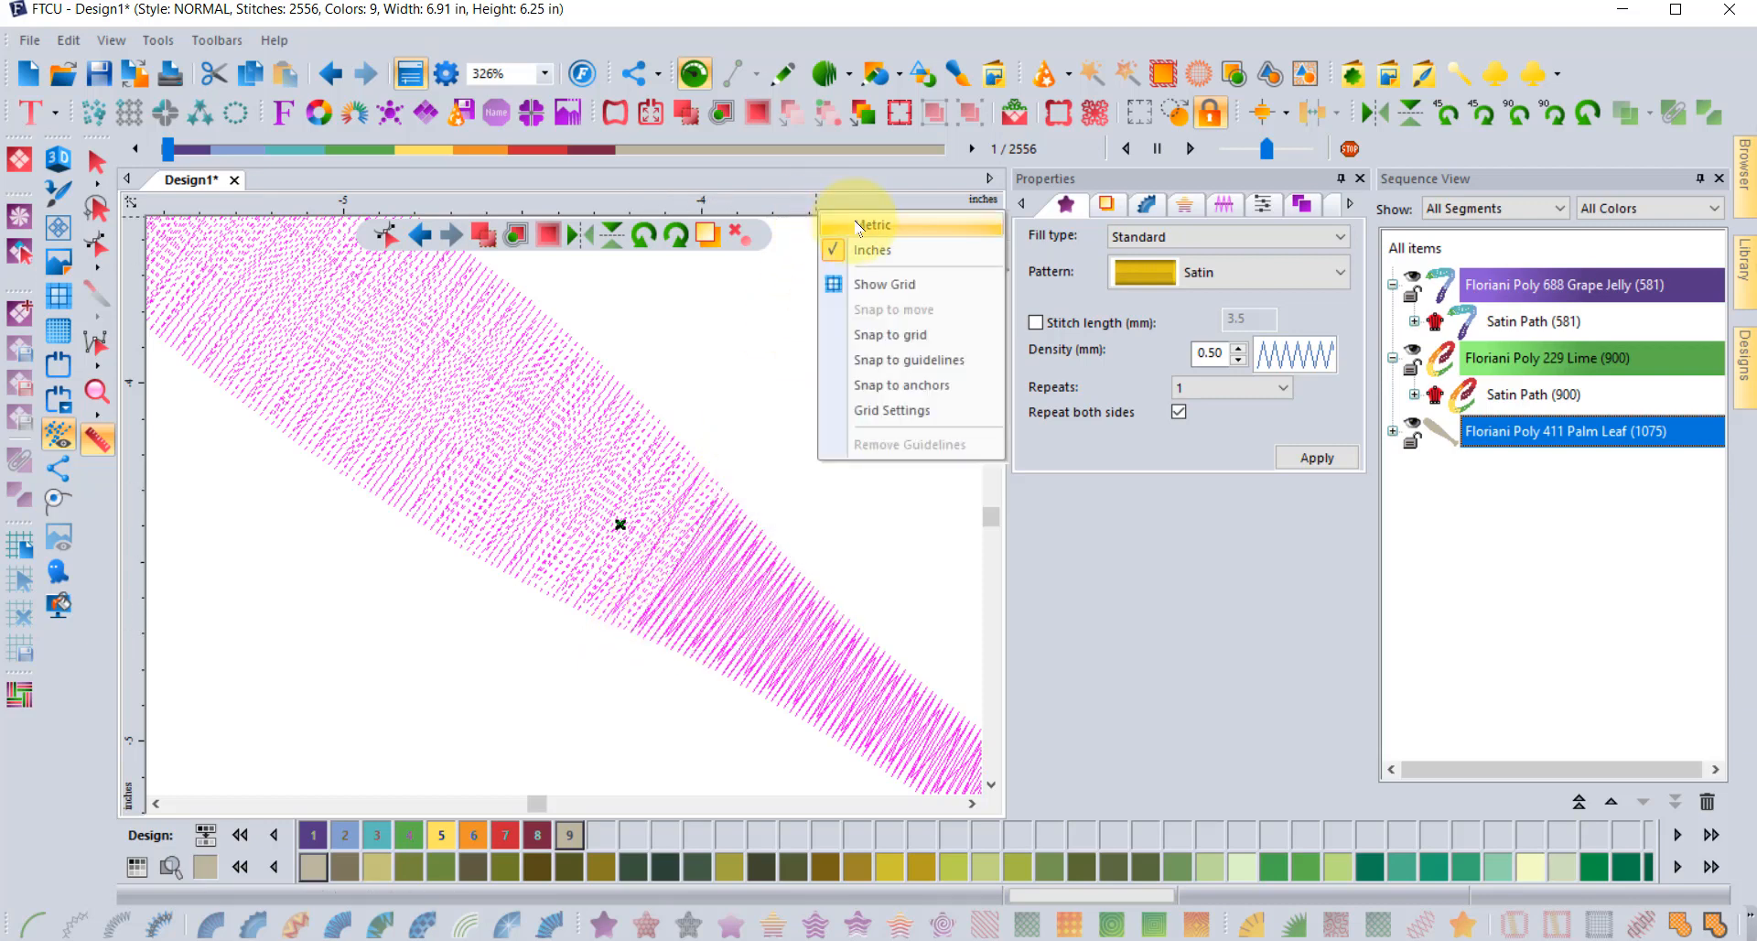
left_click(828, 245)
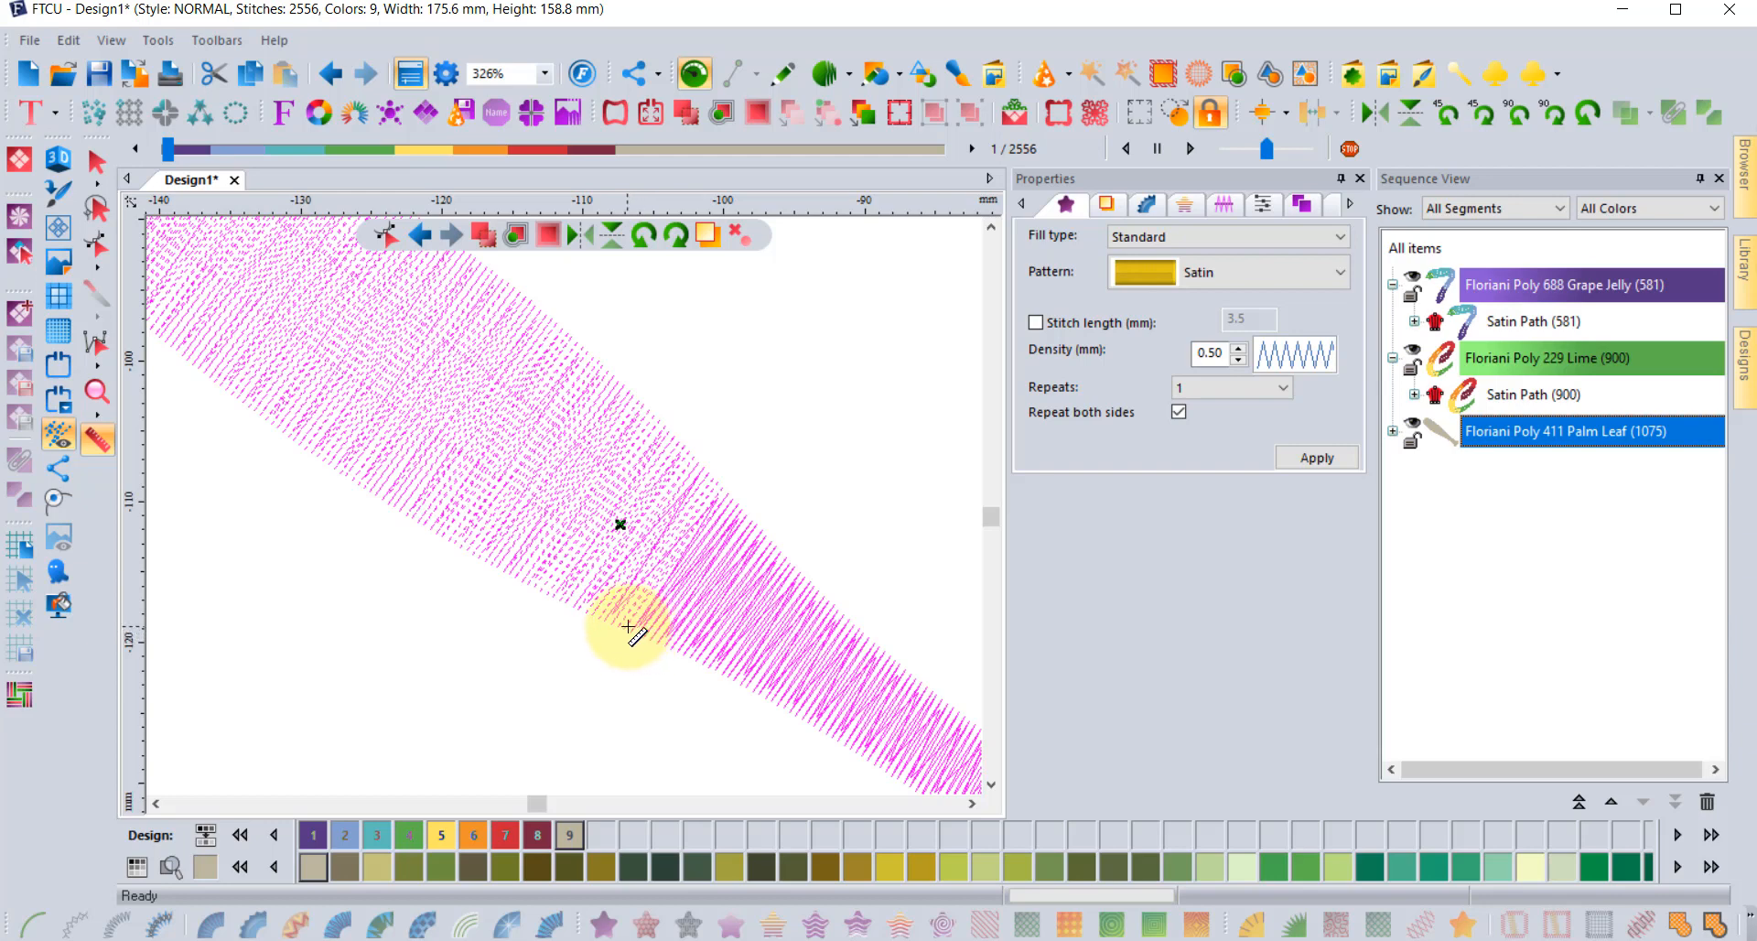
left_click_drag(631, 630, 726, 505)
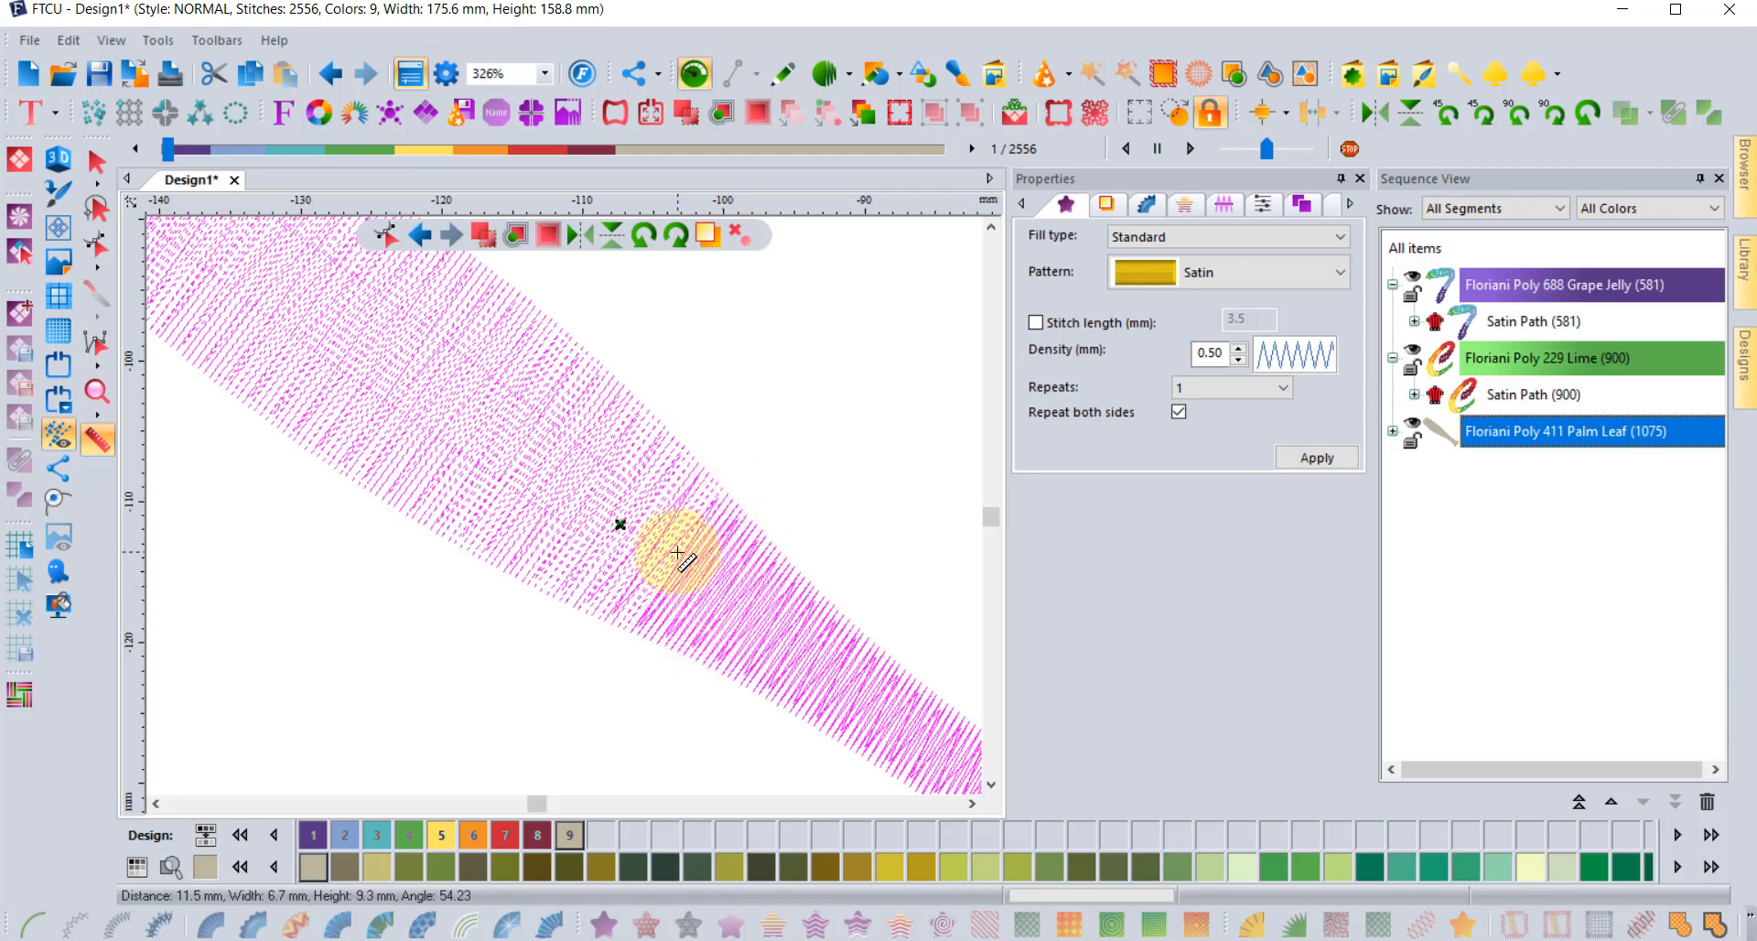
scroll(678, 553, "down", 2)
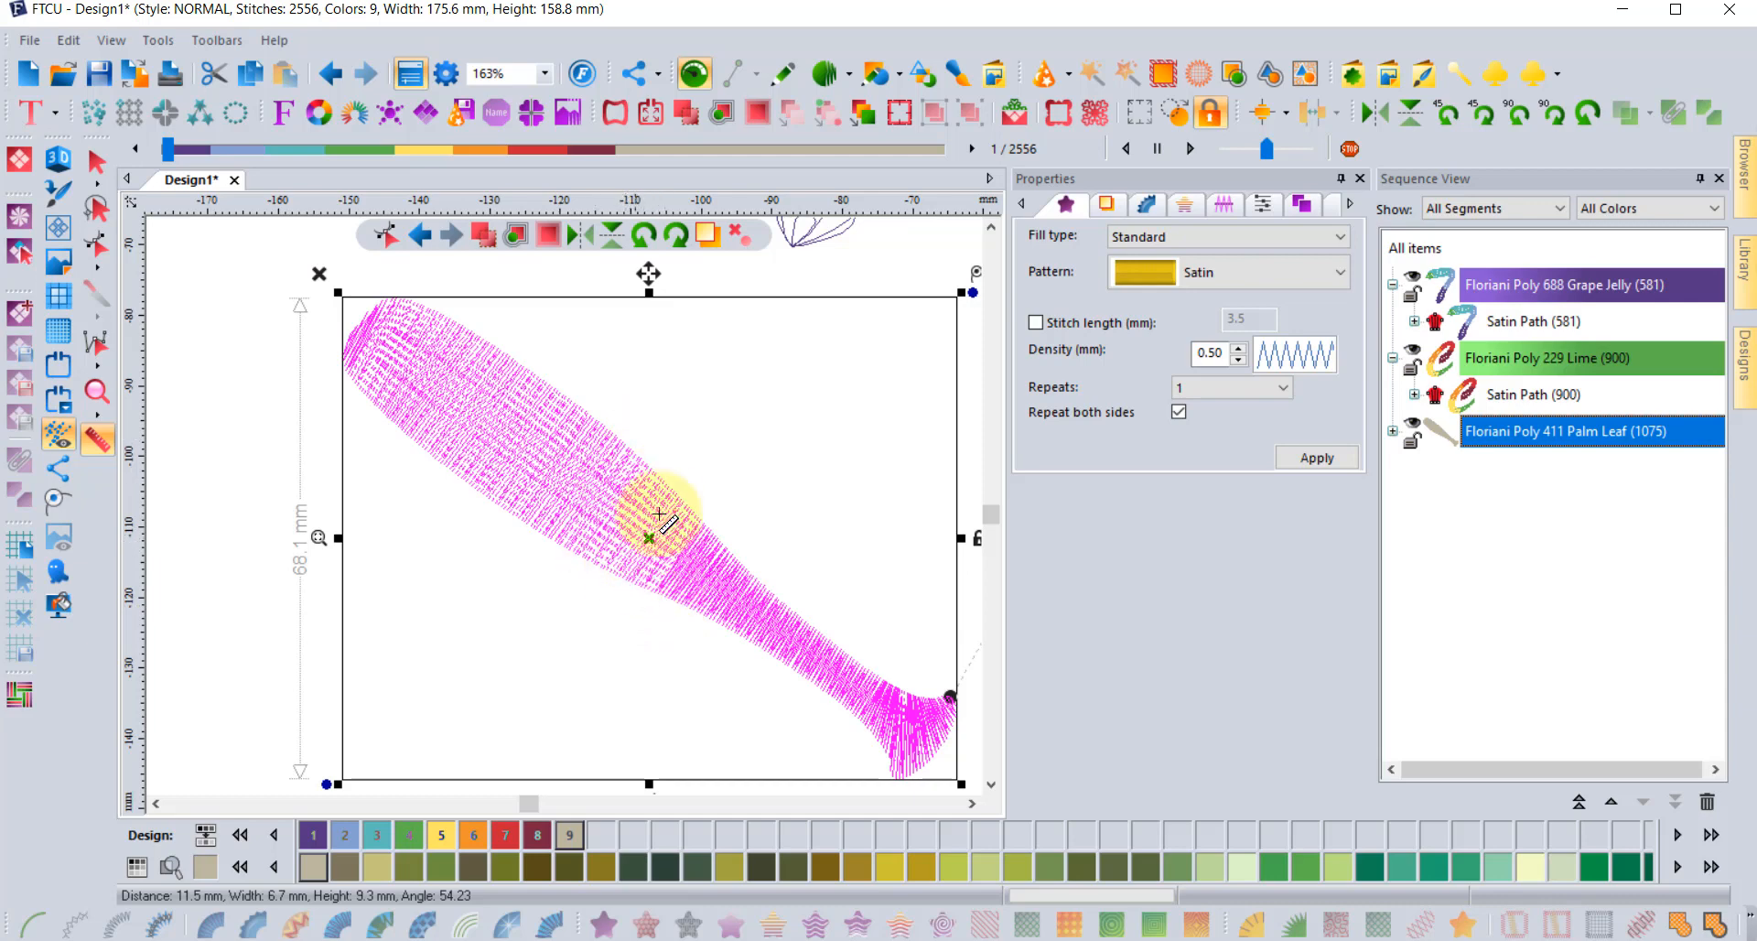
- Leave the measuring tool, deselect the bat and turn the 3D stitch view back on
left_click(96, 162)
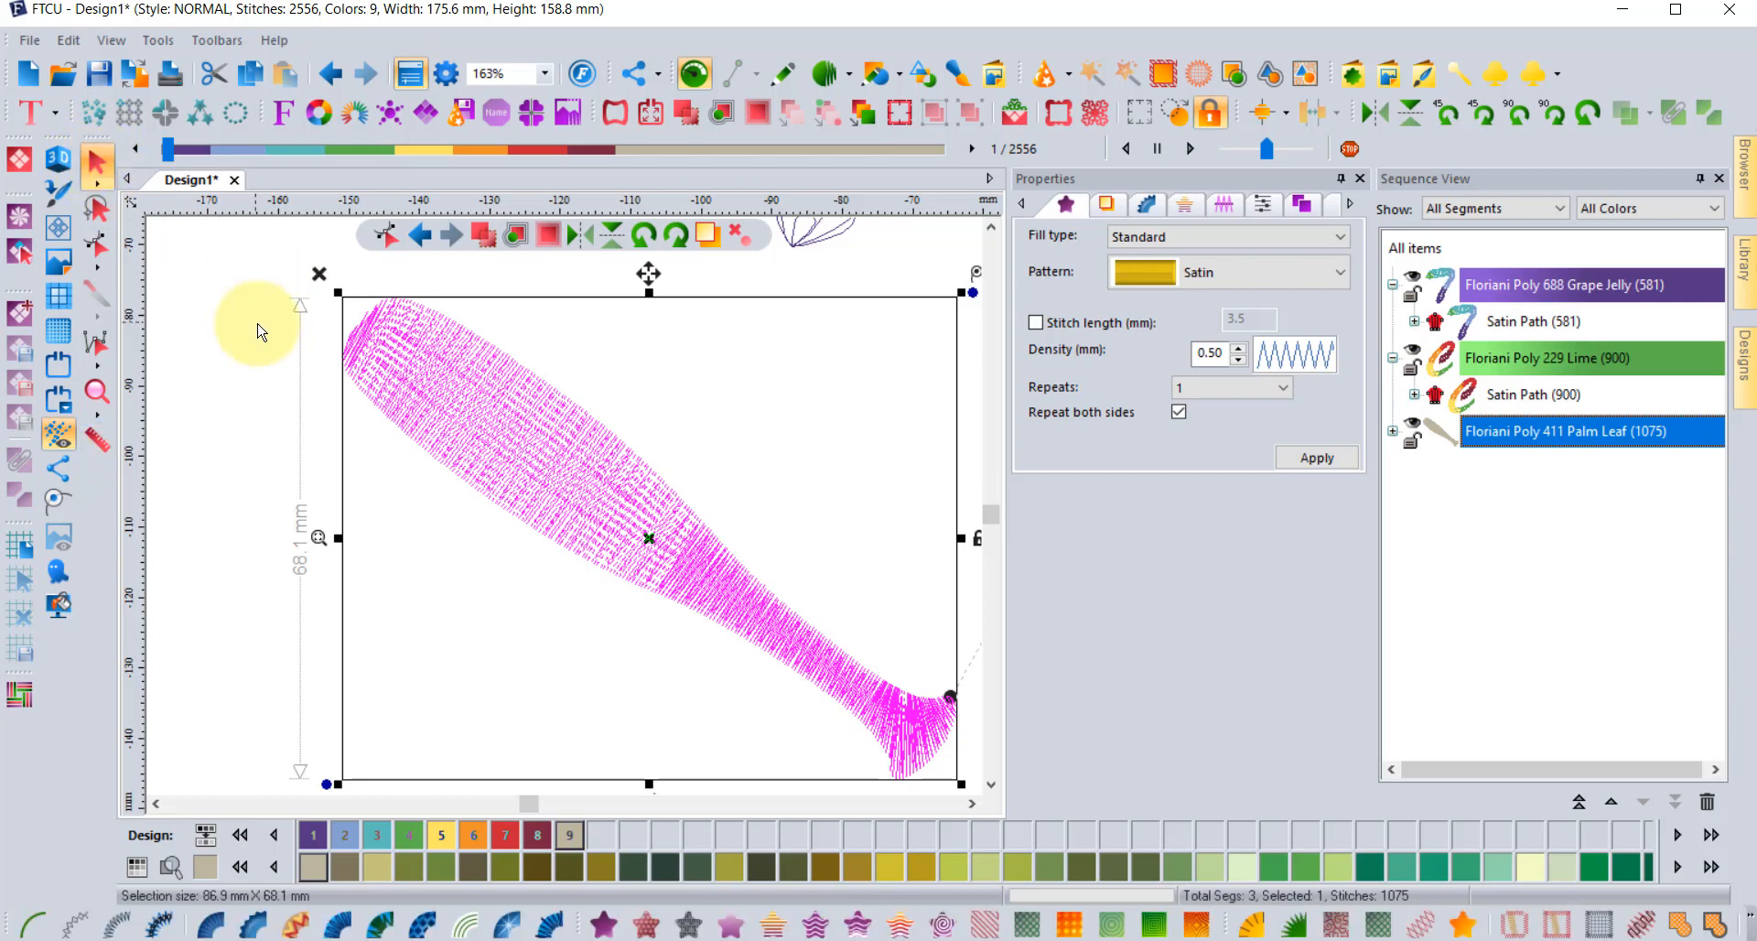
left_click(261, 332)
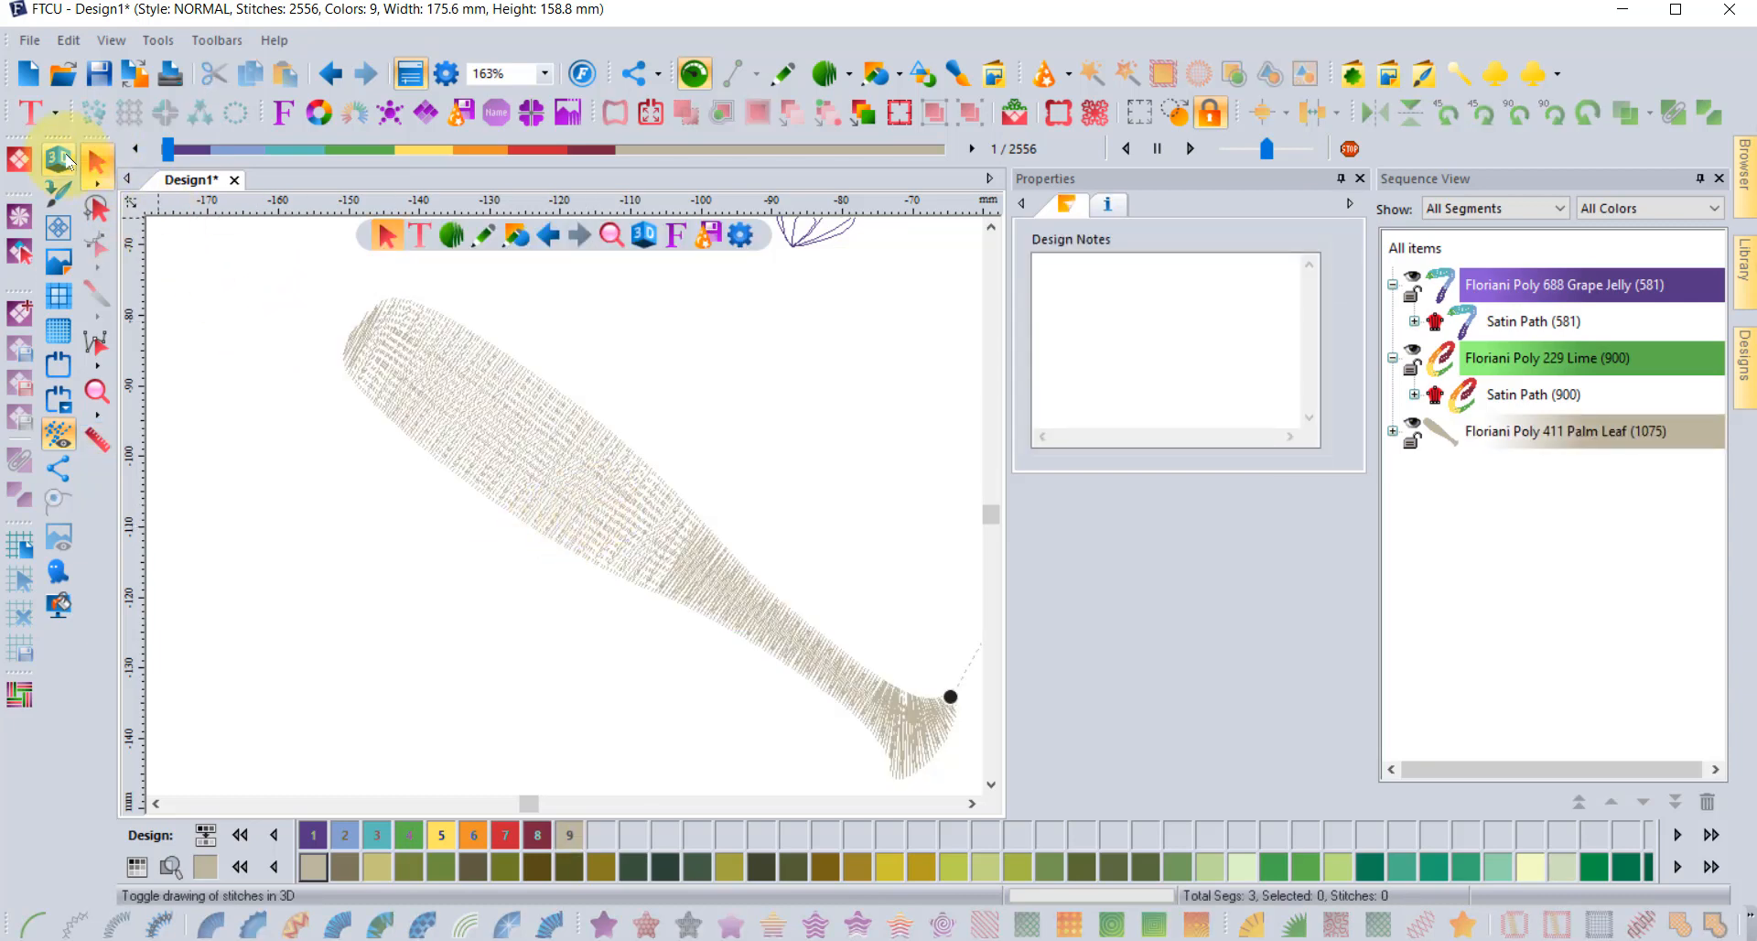
left_click(64, 160)
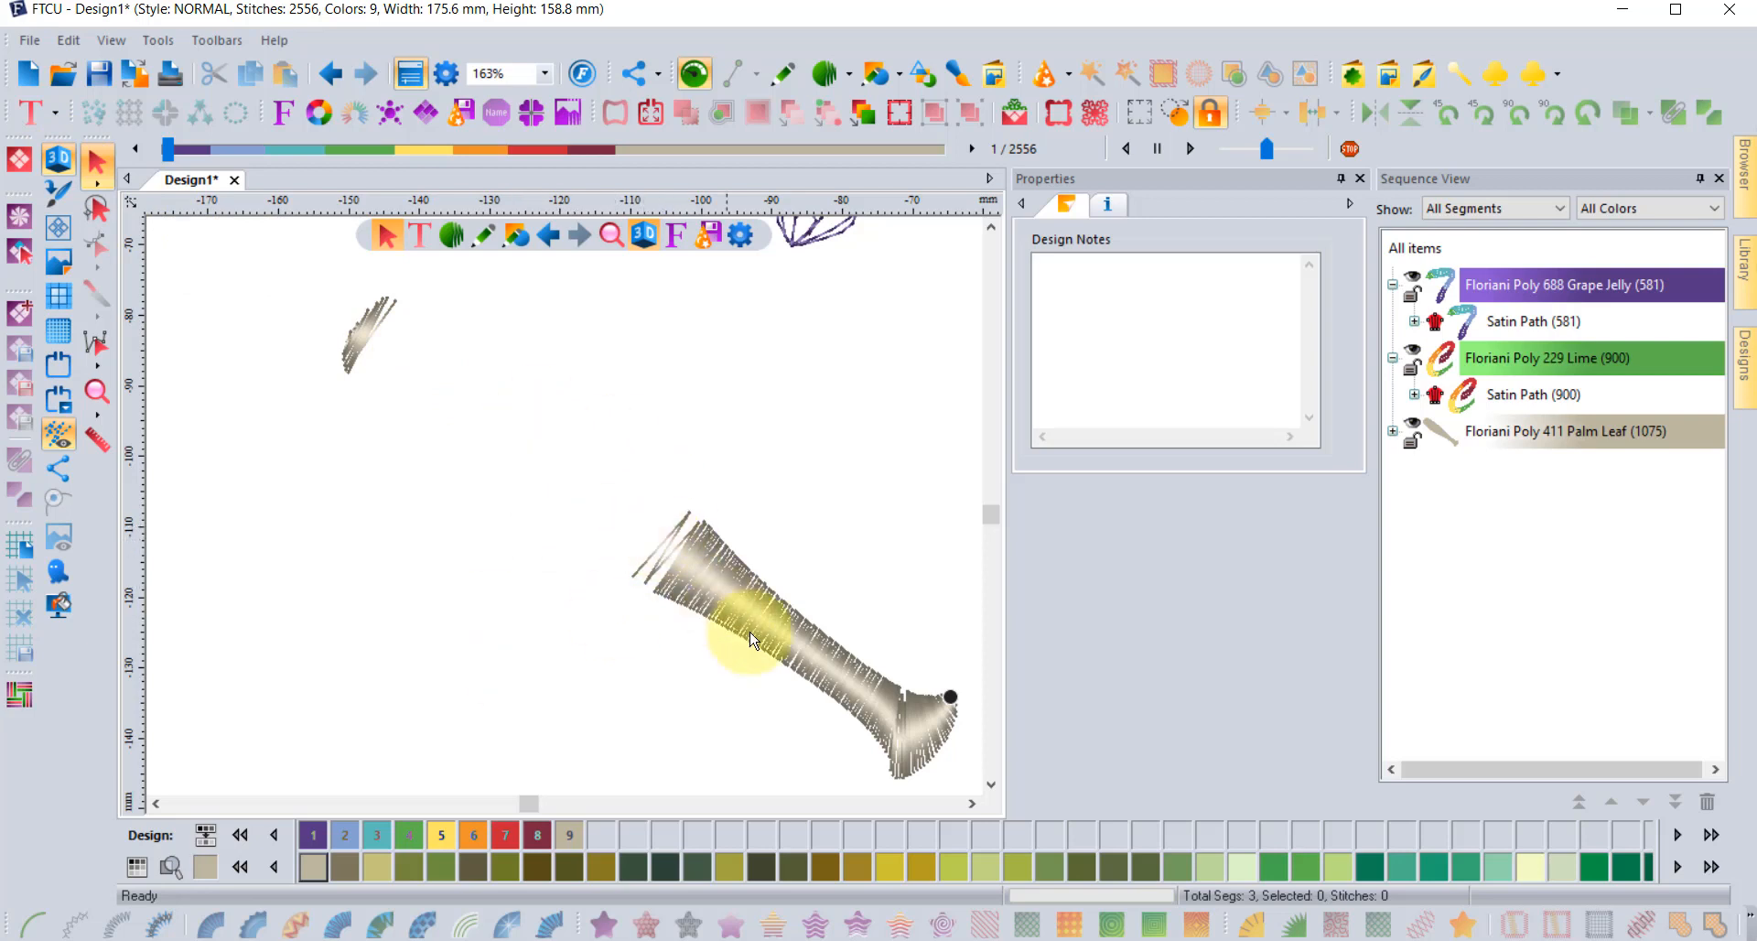
- Set the baseball bat's quality control type to Random split and apply it
left_click(696, 532)
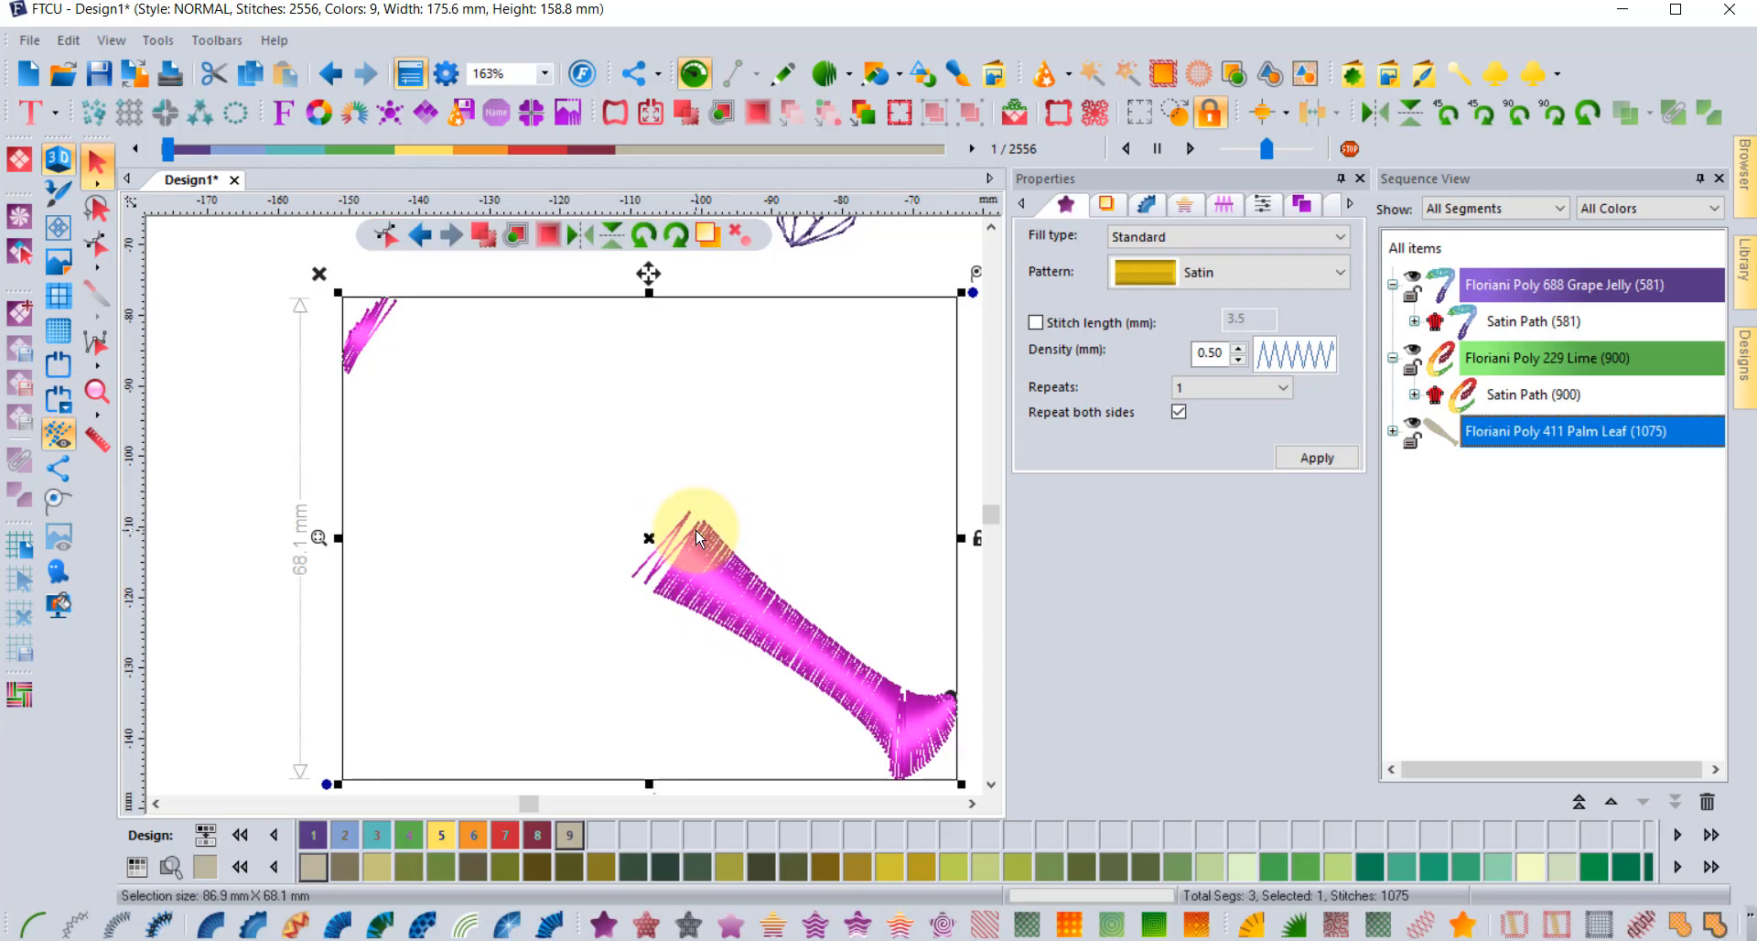
left_click(1264, 203)
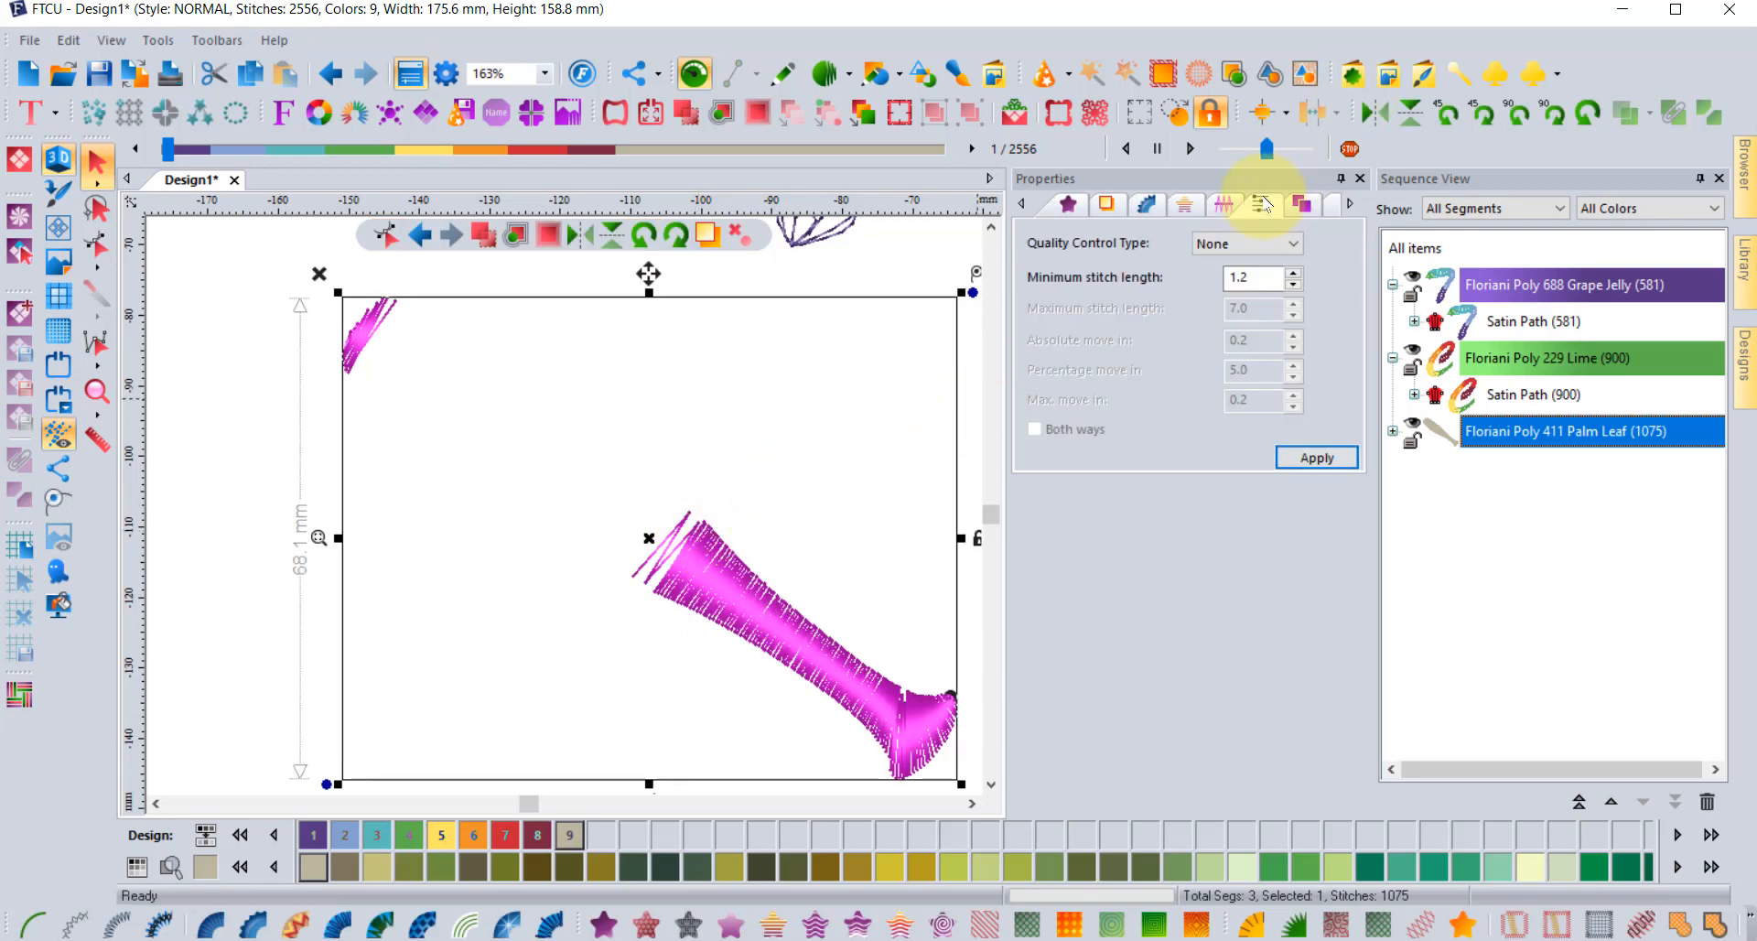
left_click(1251, 243)
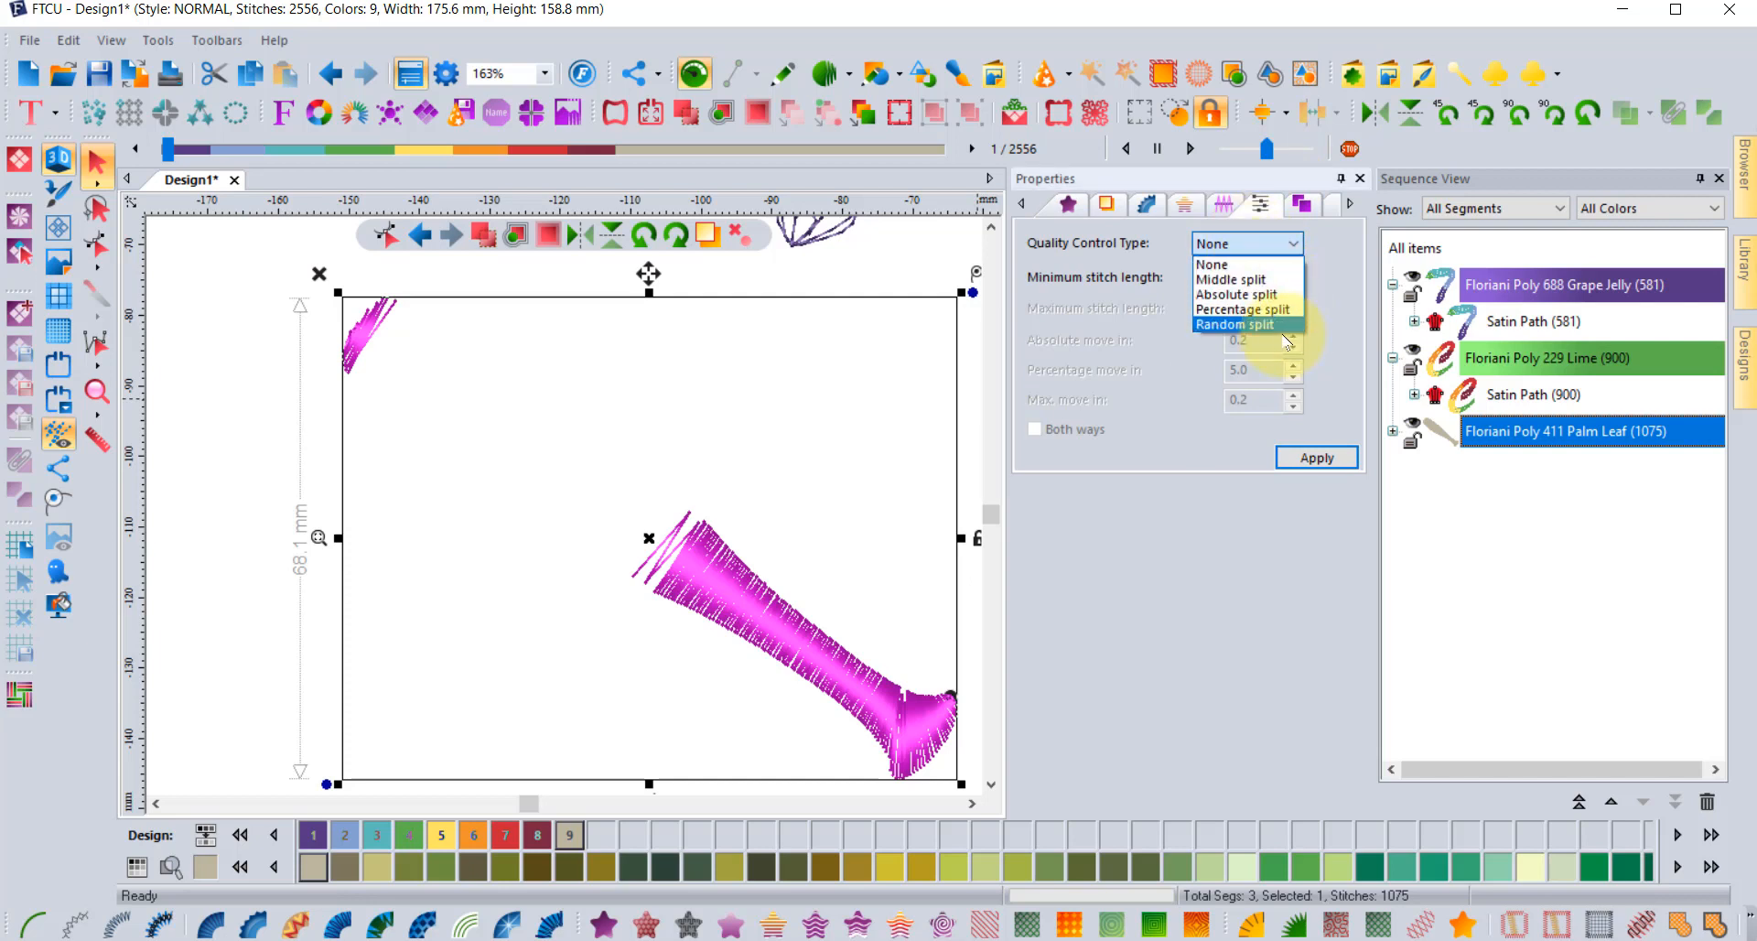
left_click(1254, 325)
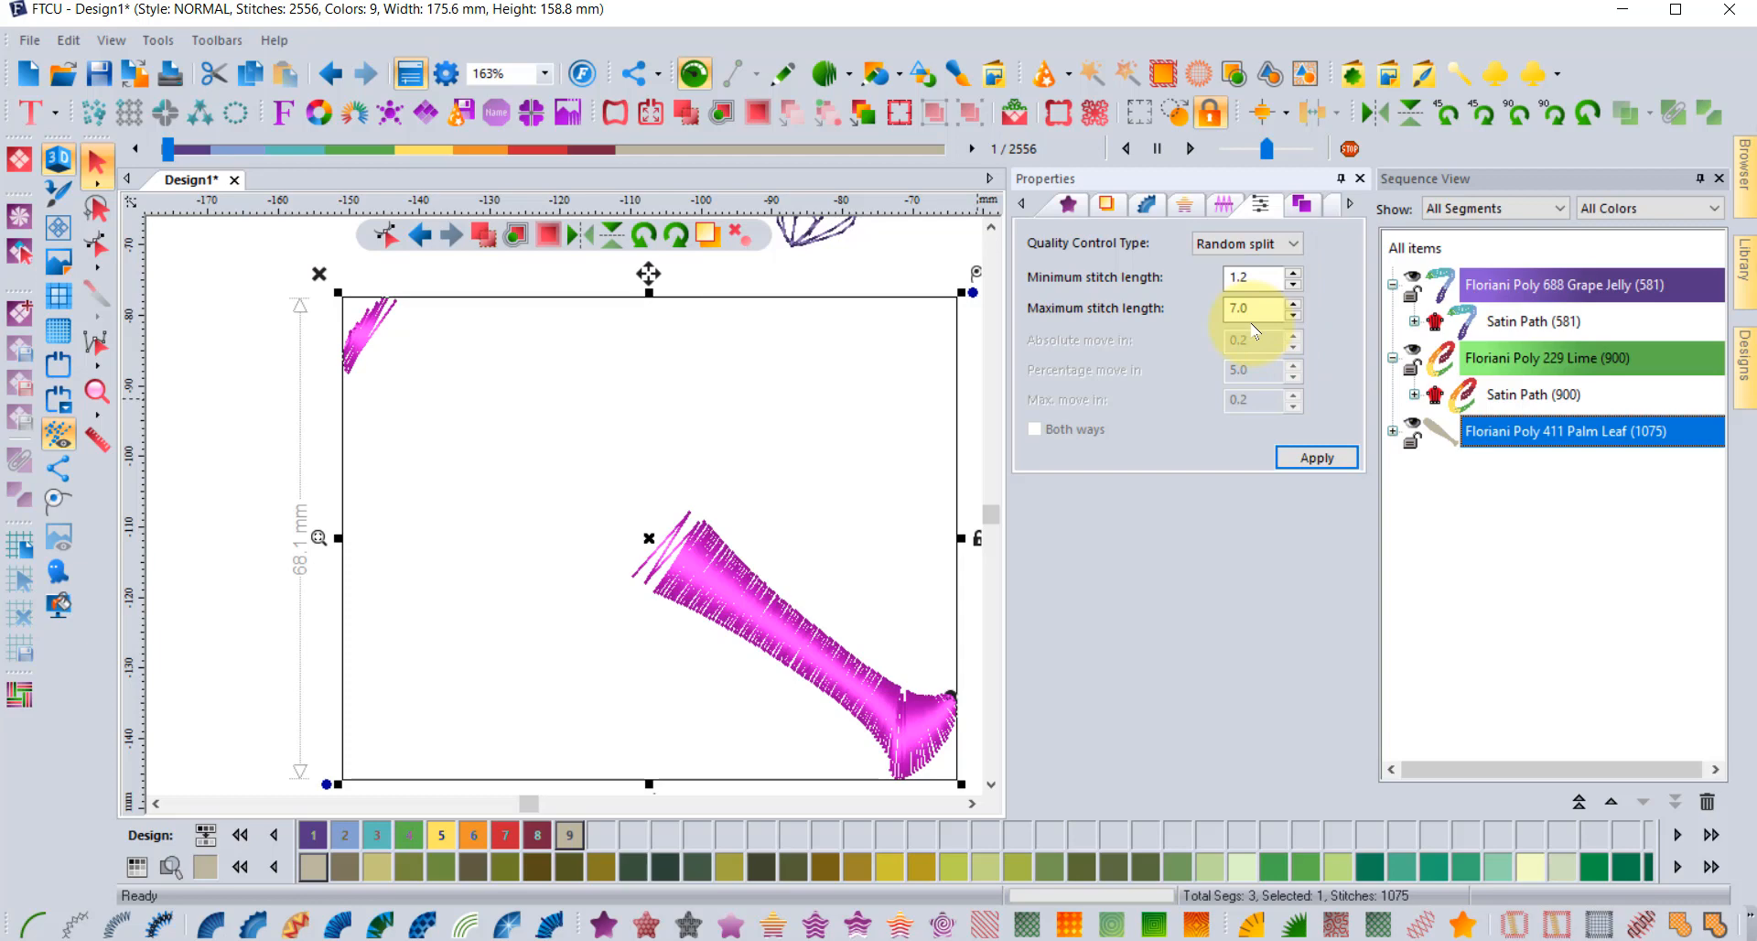
left_click(1316, 458)
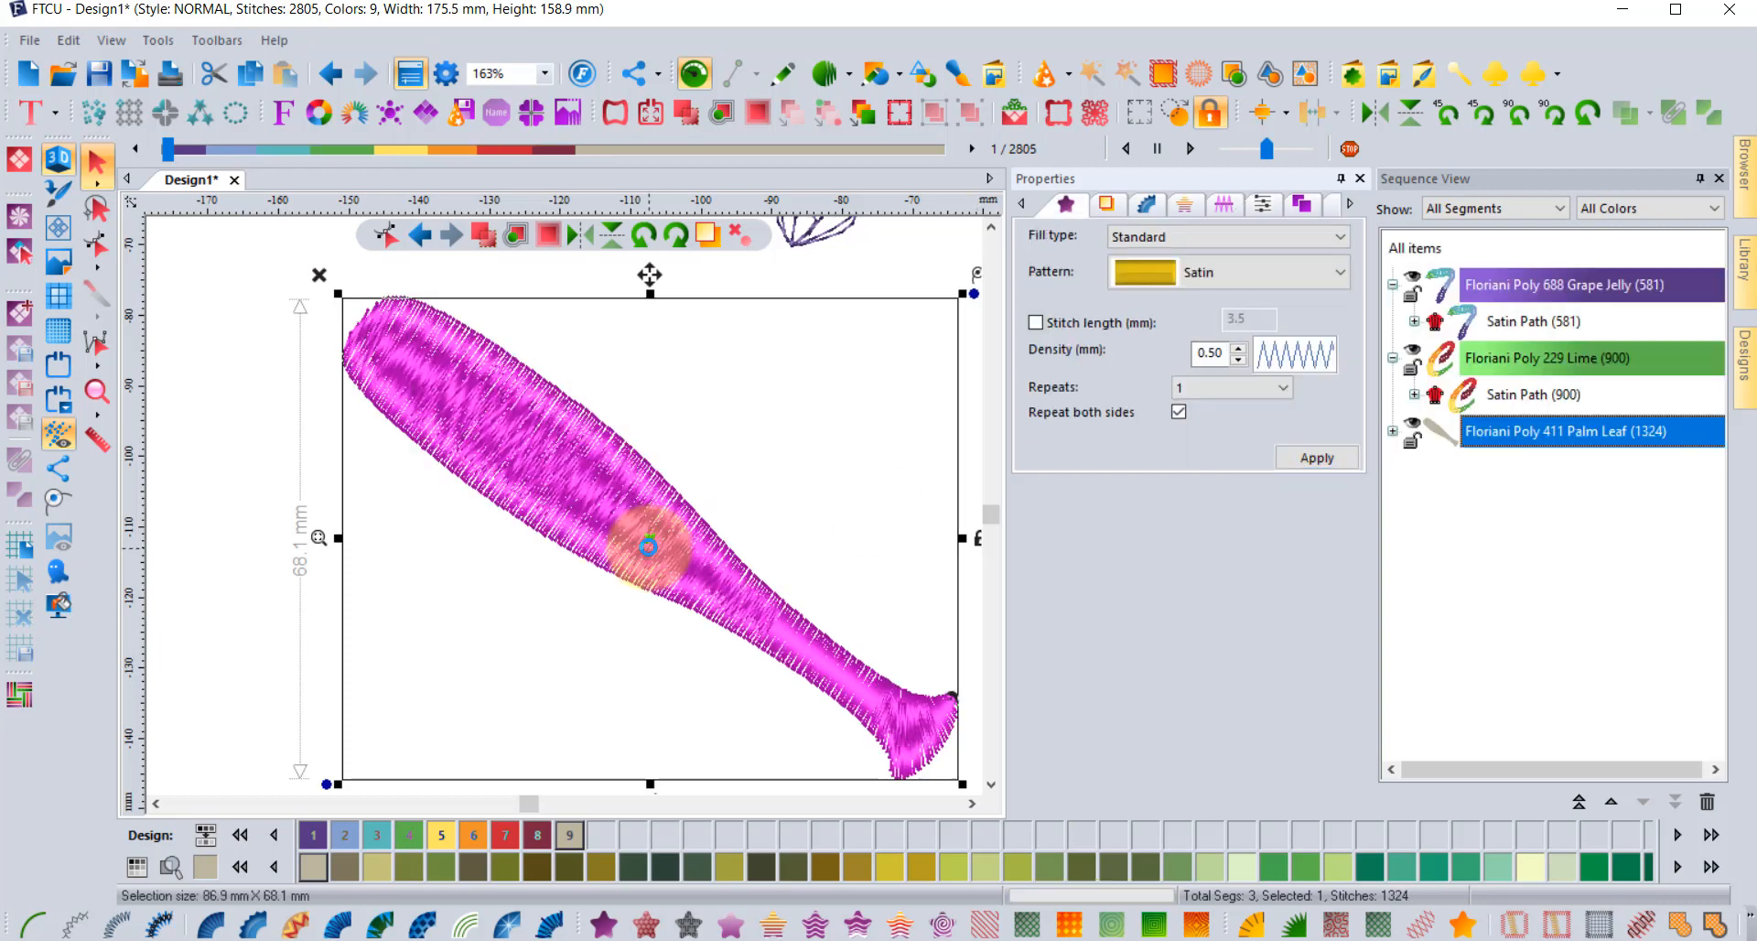
- Set the baseball bat's quality control type to Middle split and apply it
left_click(1261, 203)
left_click(1263, 245)
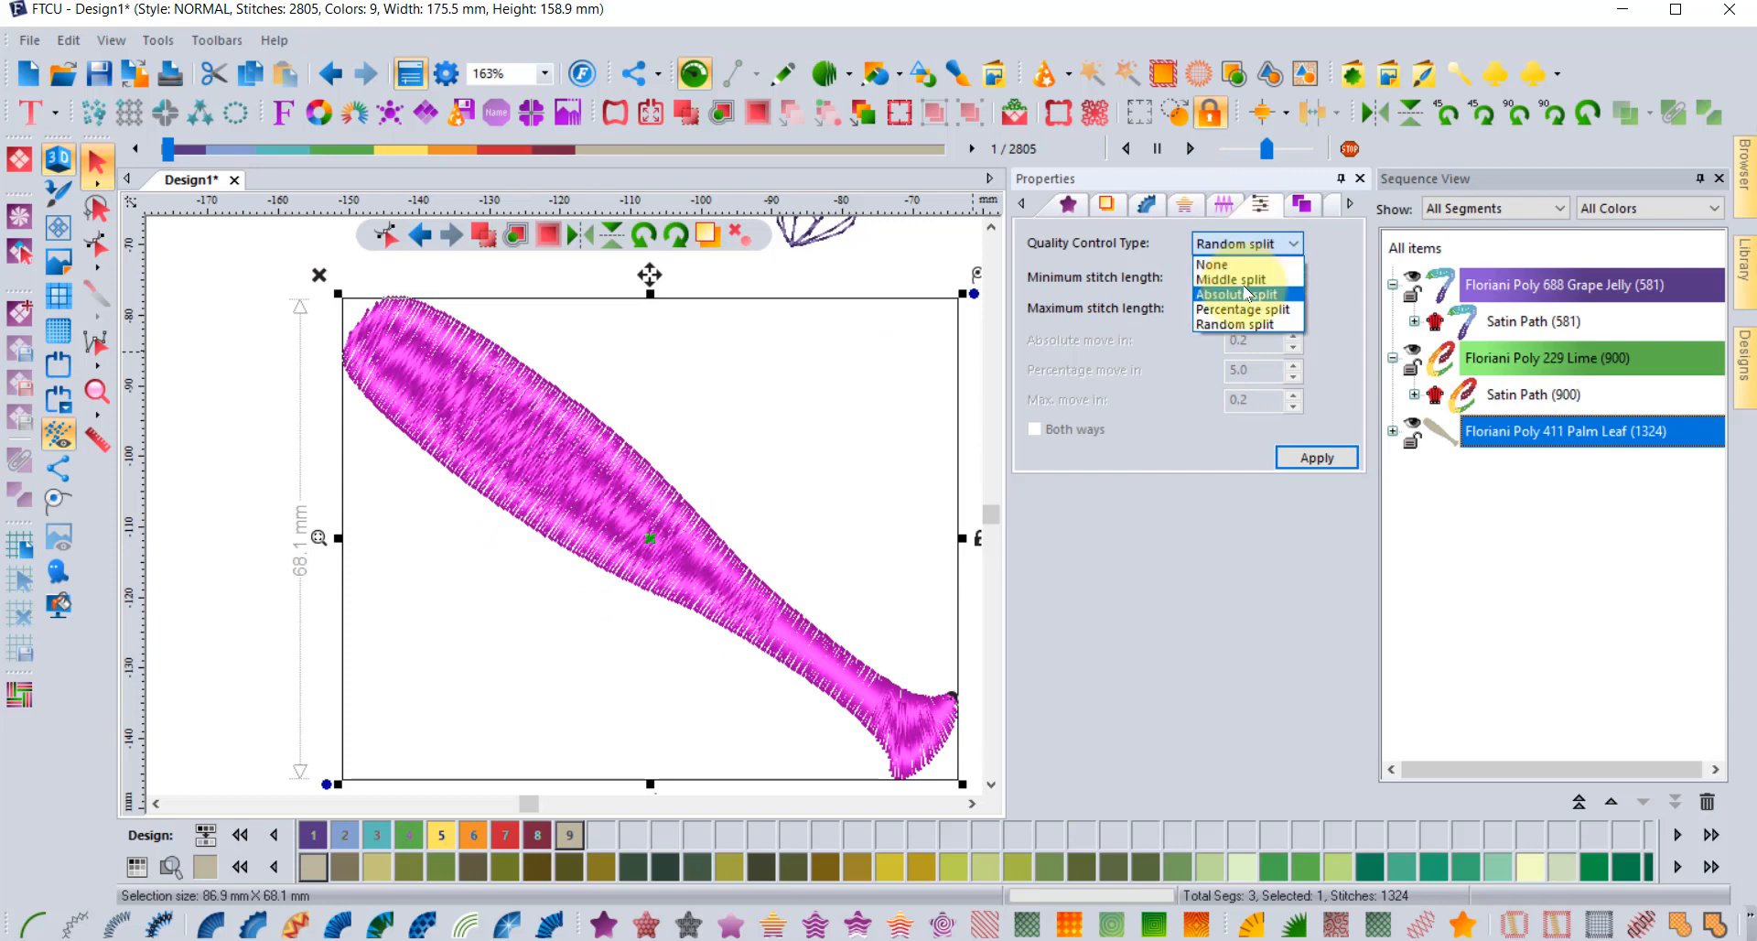
left_click(1244, 274)
left_click(1314, 458)
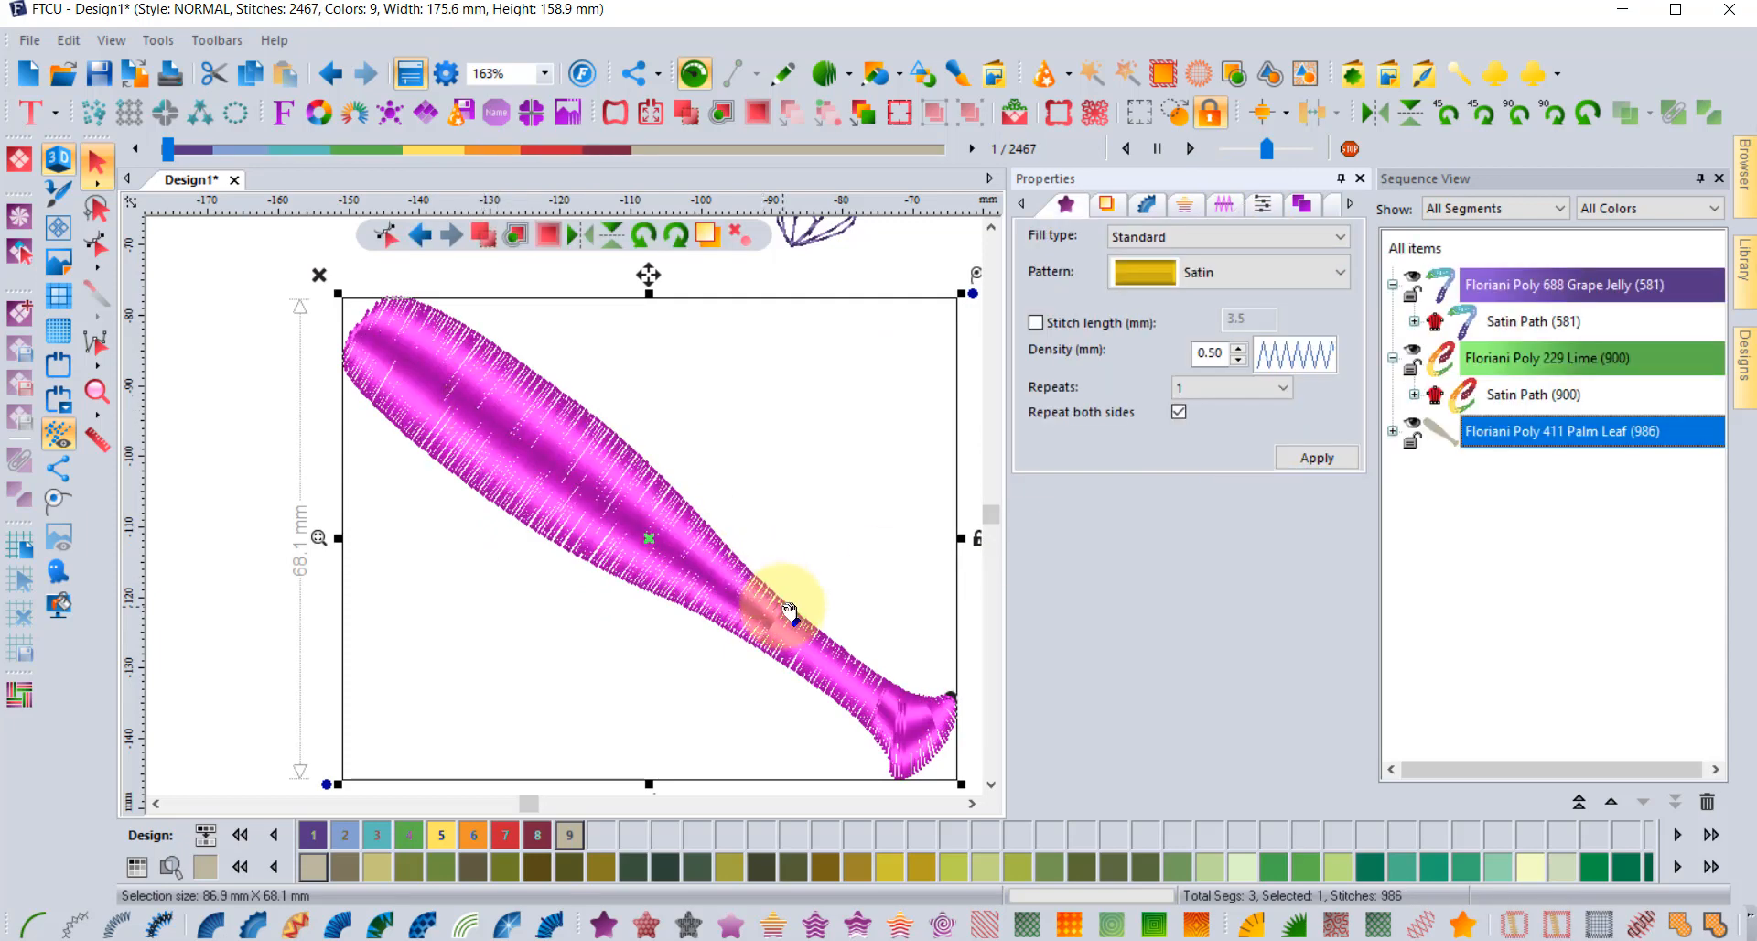
- Switch the bat's quality control type back to Random split and apply the change
left_click(1261, 203)
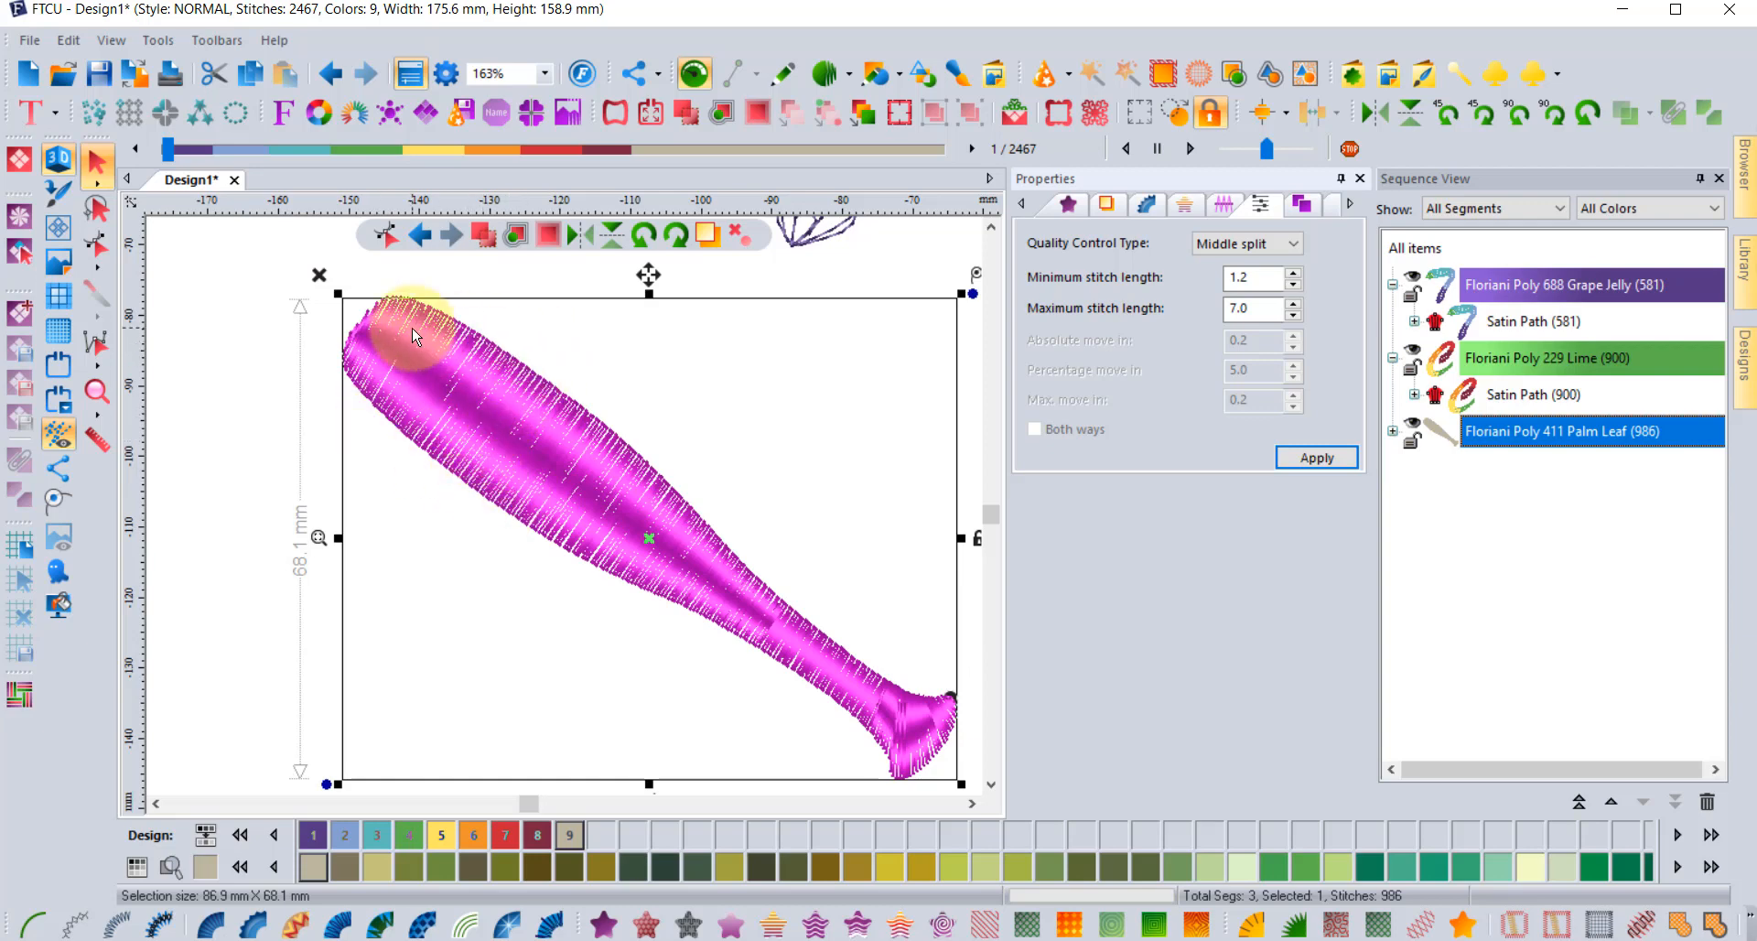
left_click(1253, 247)
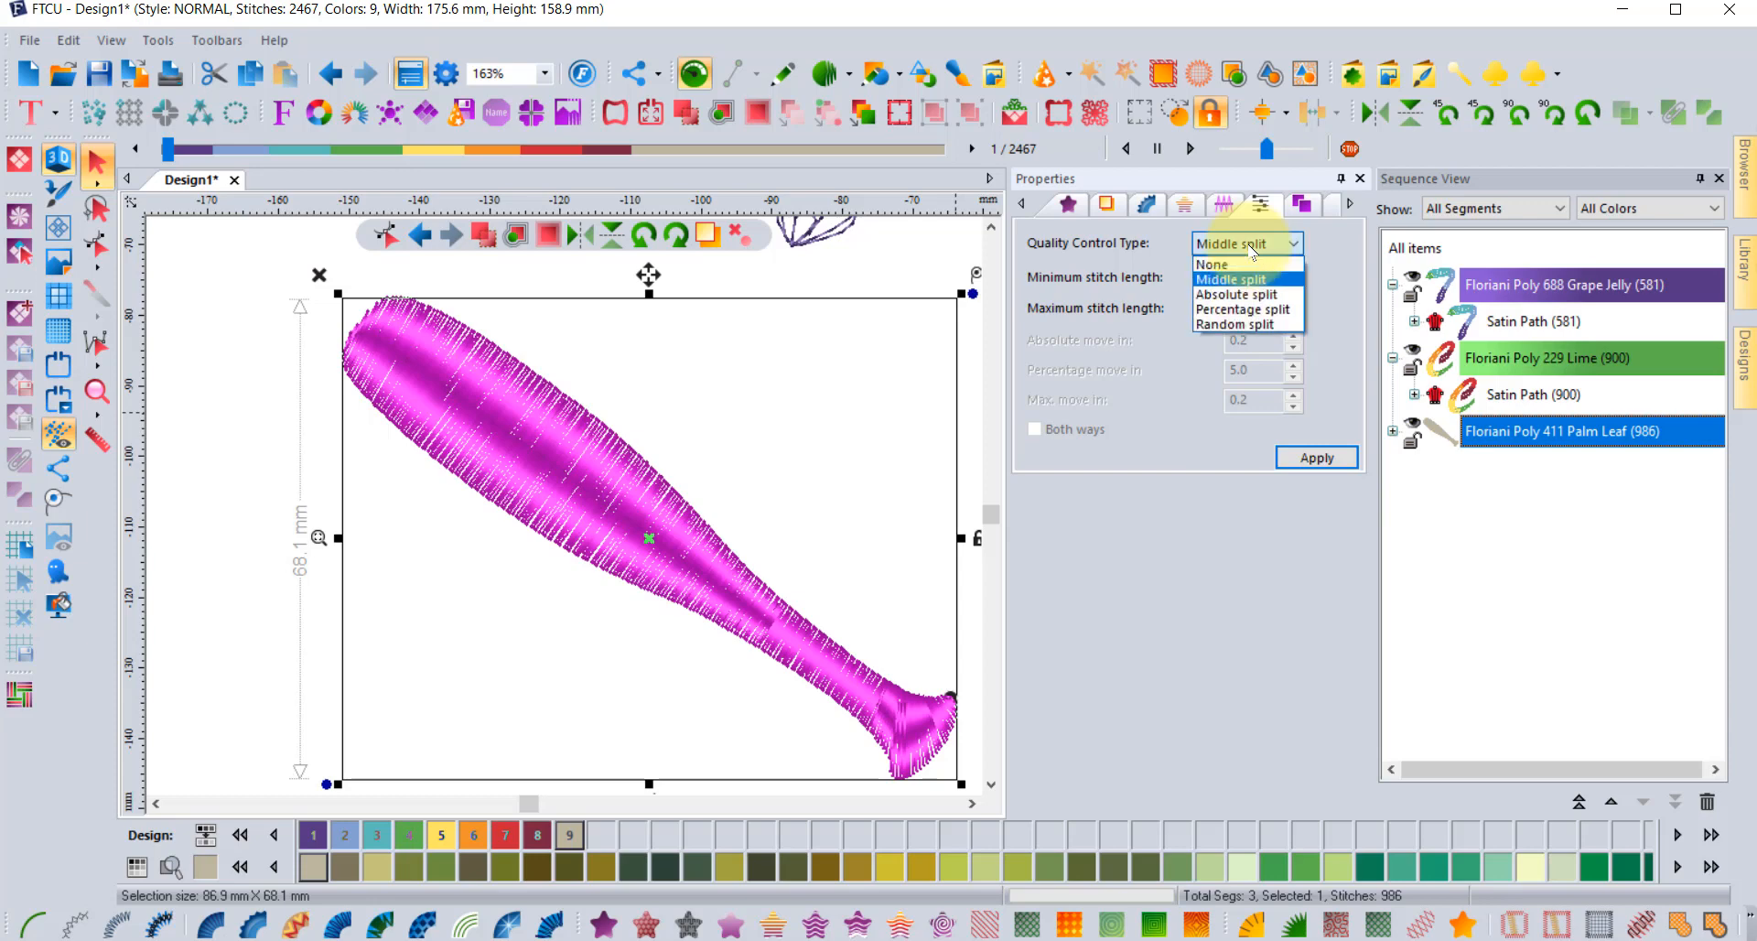
left_click(1256, 324)
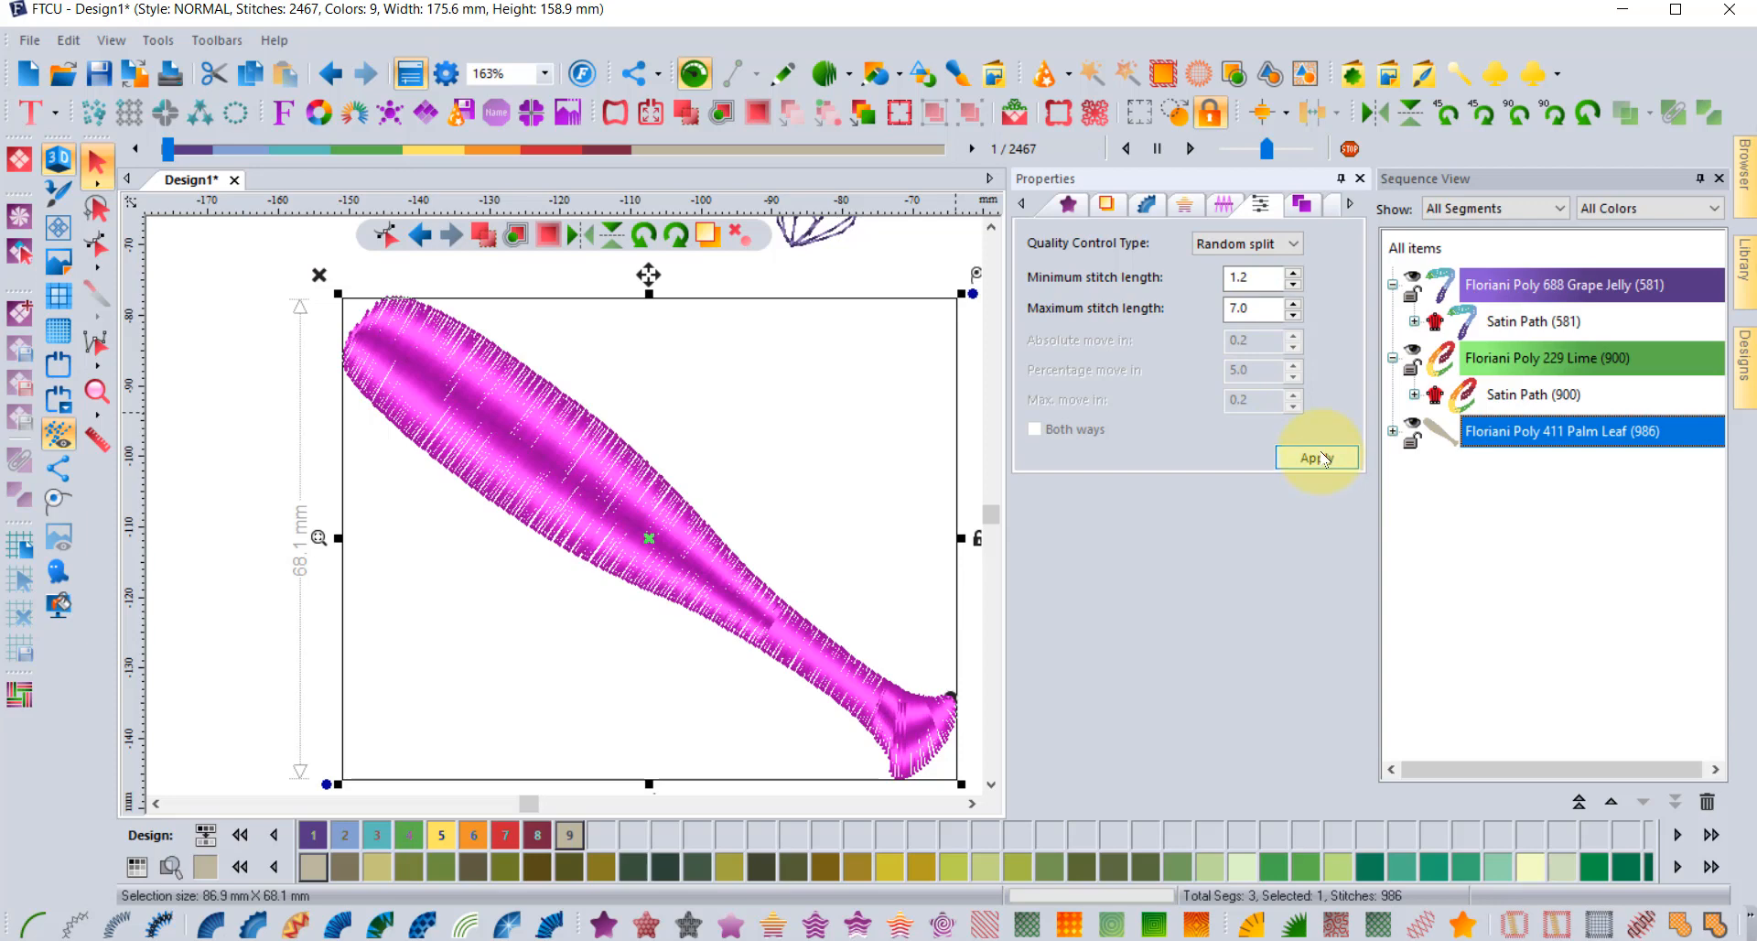
left_click(1318, 456)
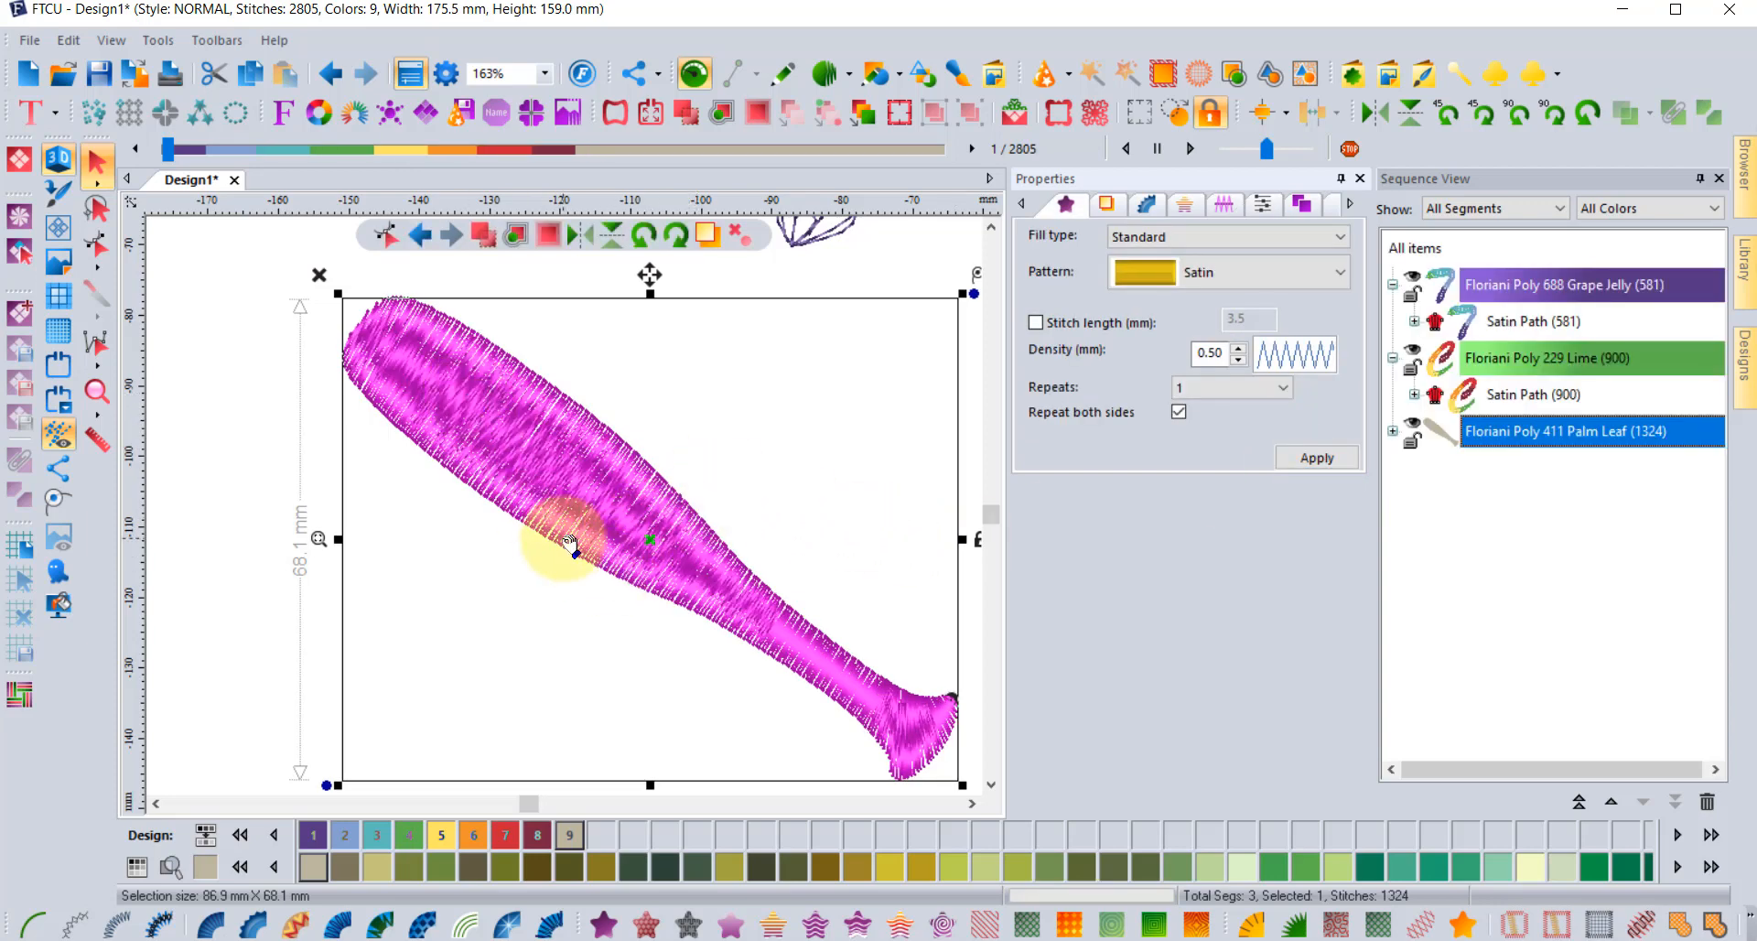
- Change the bat's fill pattern to Pattern 1, apply it, deselect the bat to view the stitches, and reselect it
left_click(1222, 280)
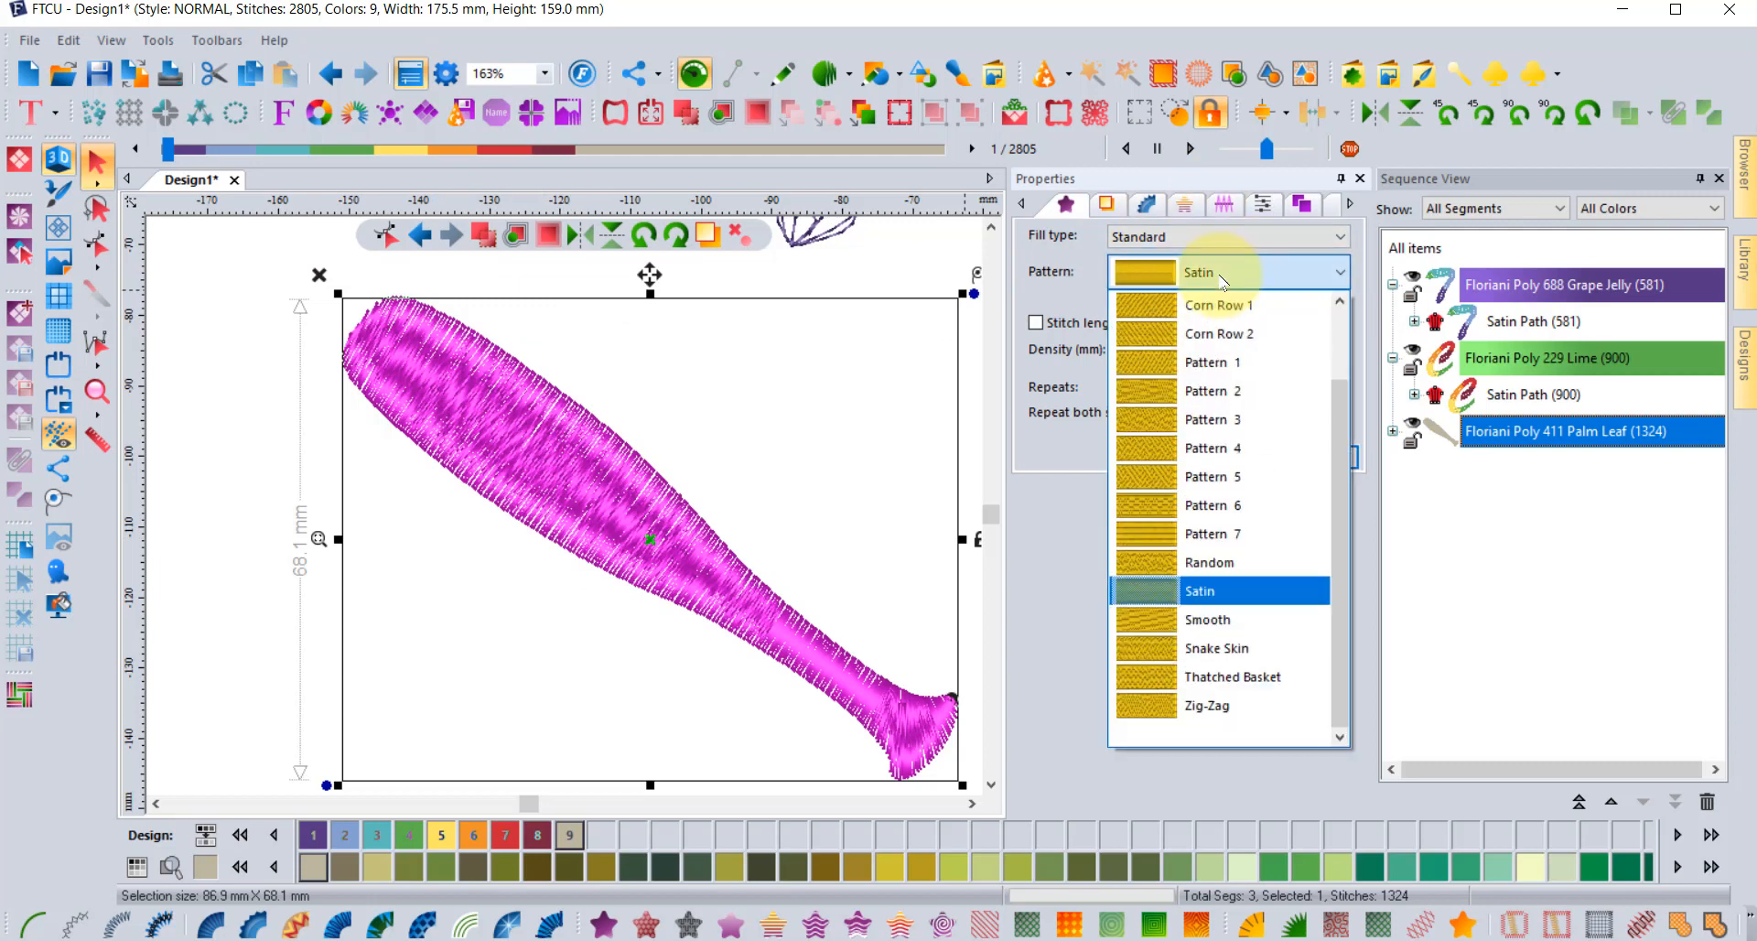
left_click(1226, 366)
left_click(1315, 458)
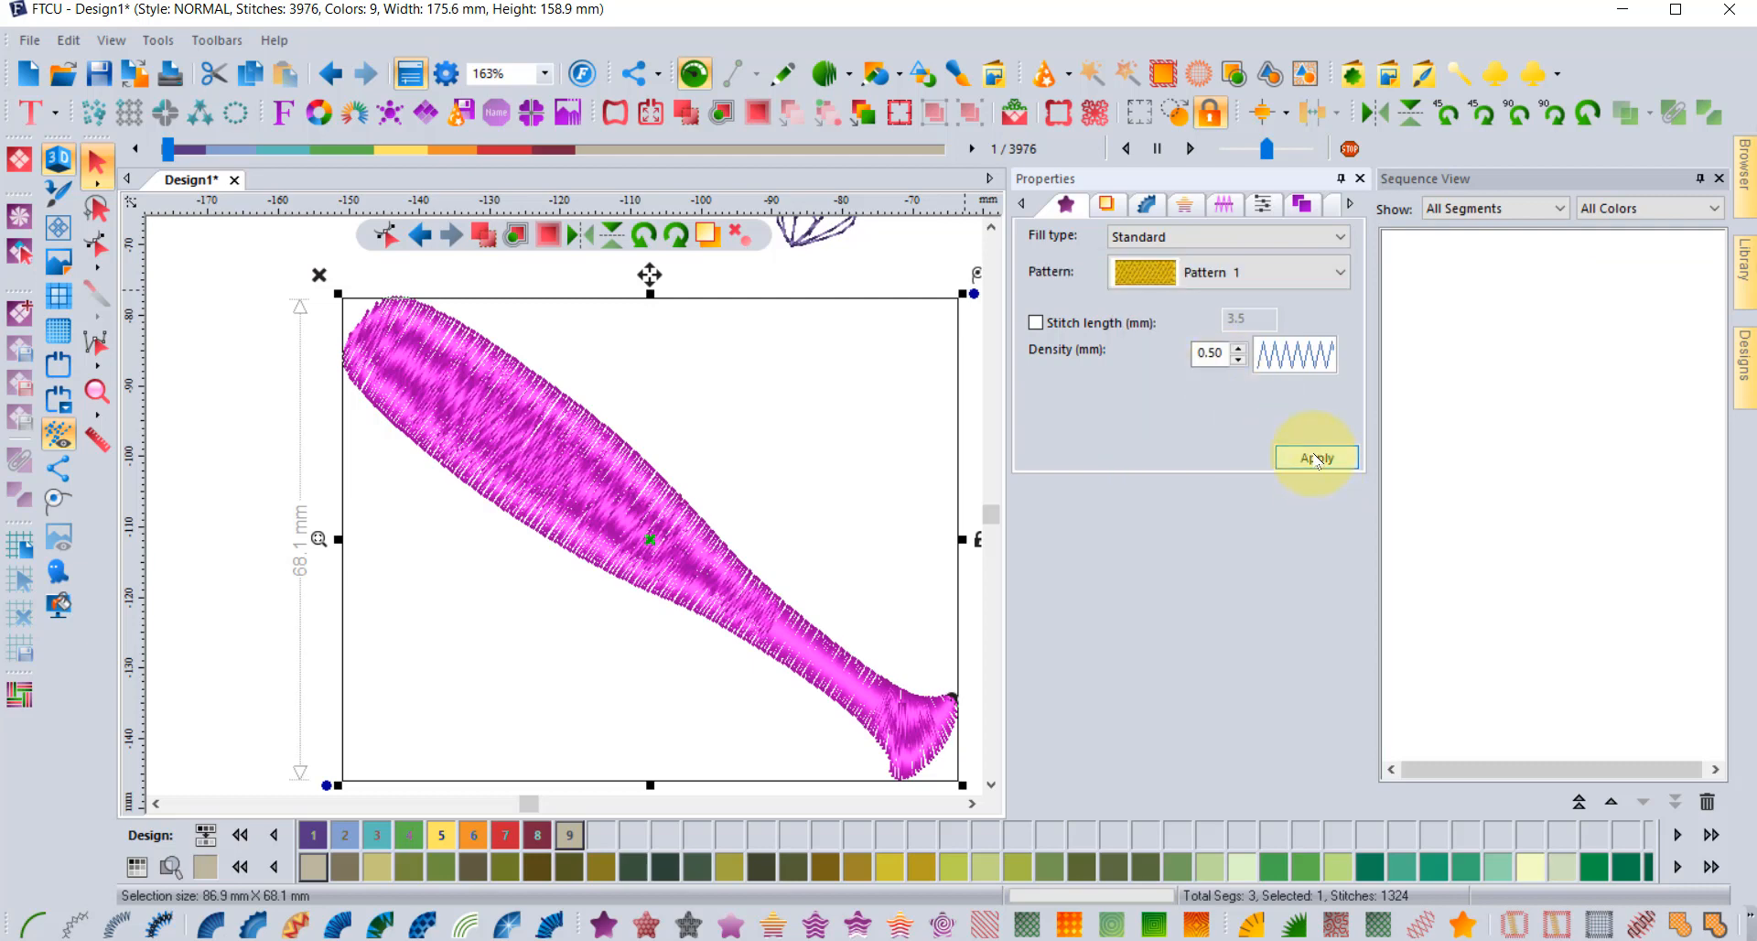
left_click(234, 388)
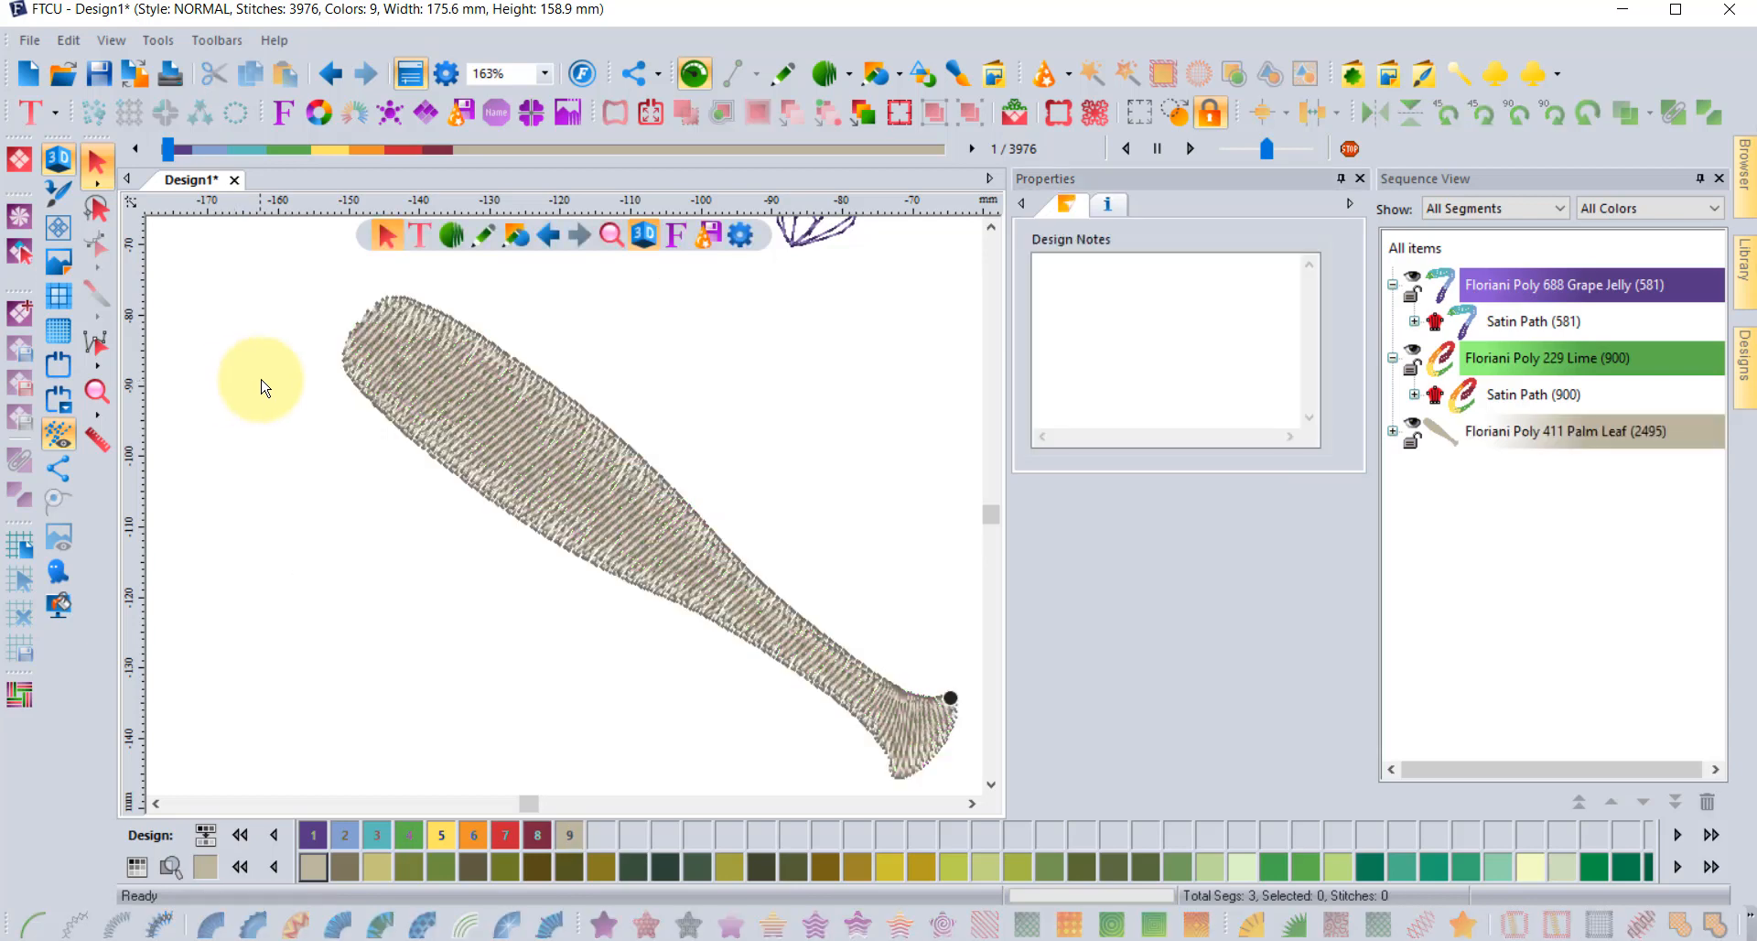
left_click(608, 438)
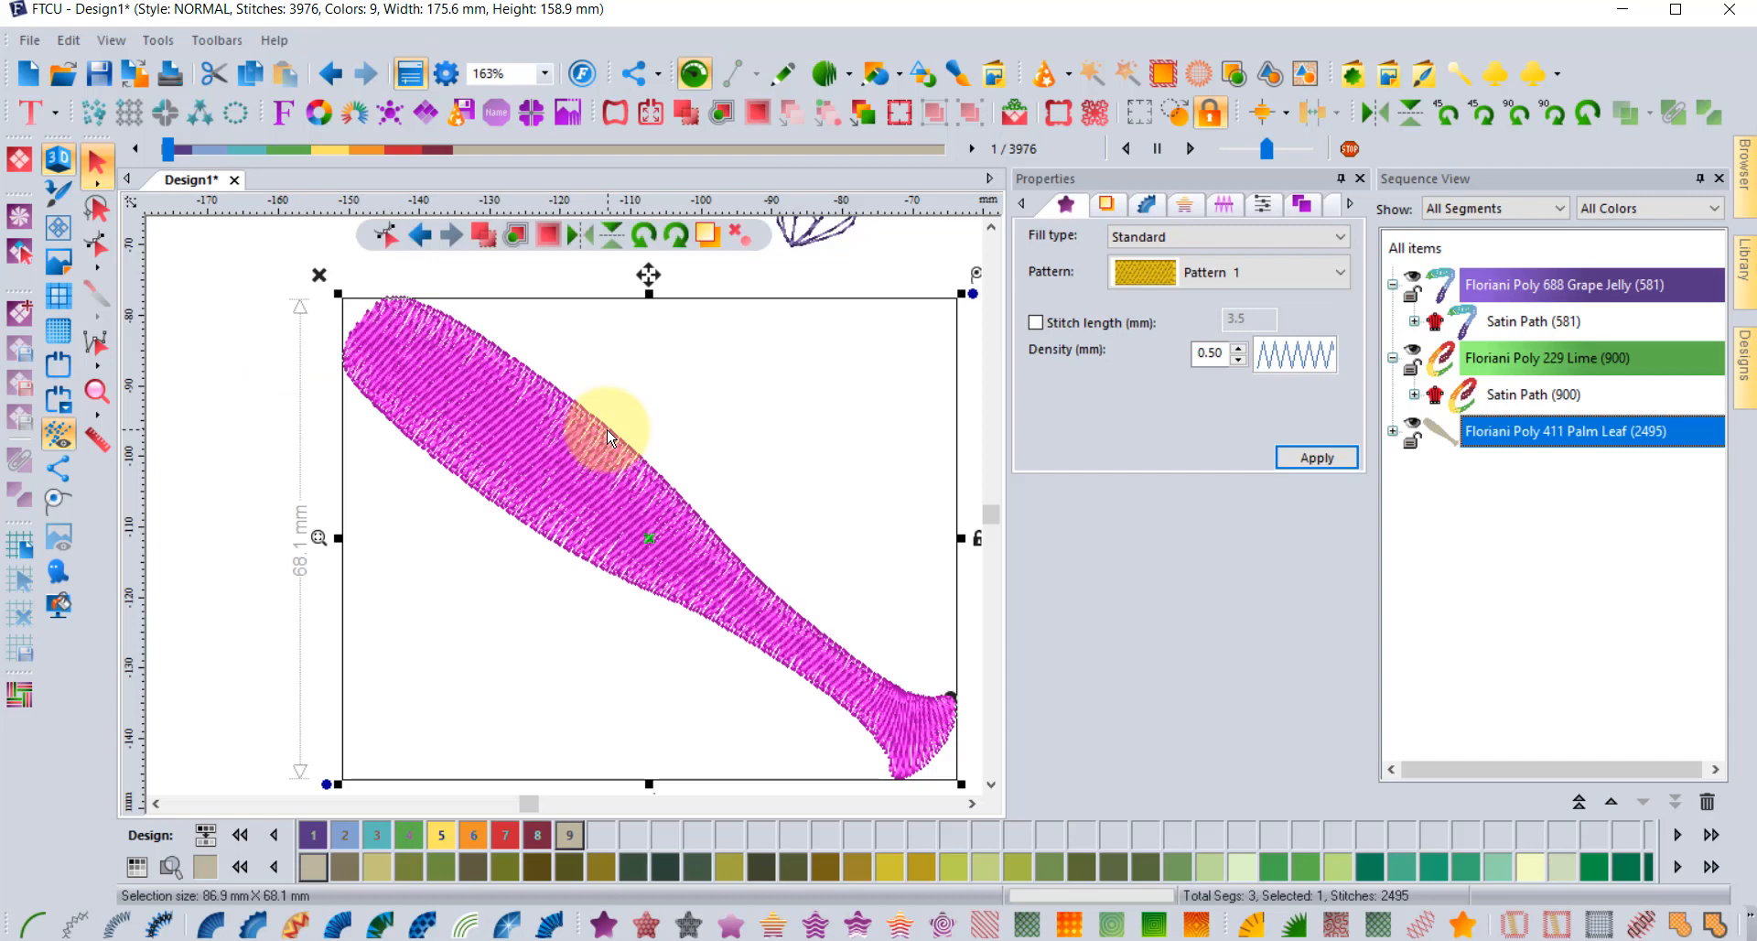
- Edit the bat's inclinations and move the outer end of the knob's inclination line a short way down the knob's end edge
left_click(93, 242)
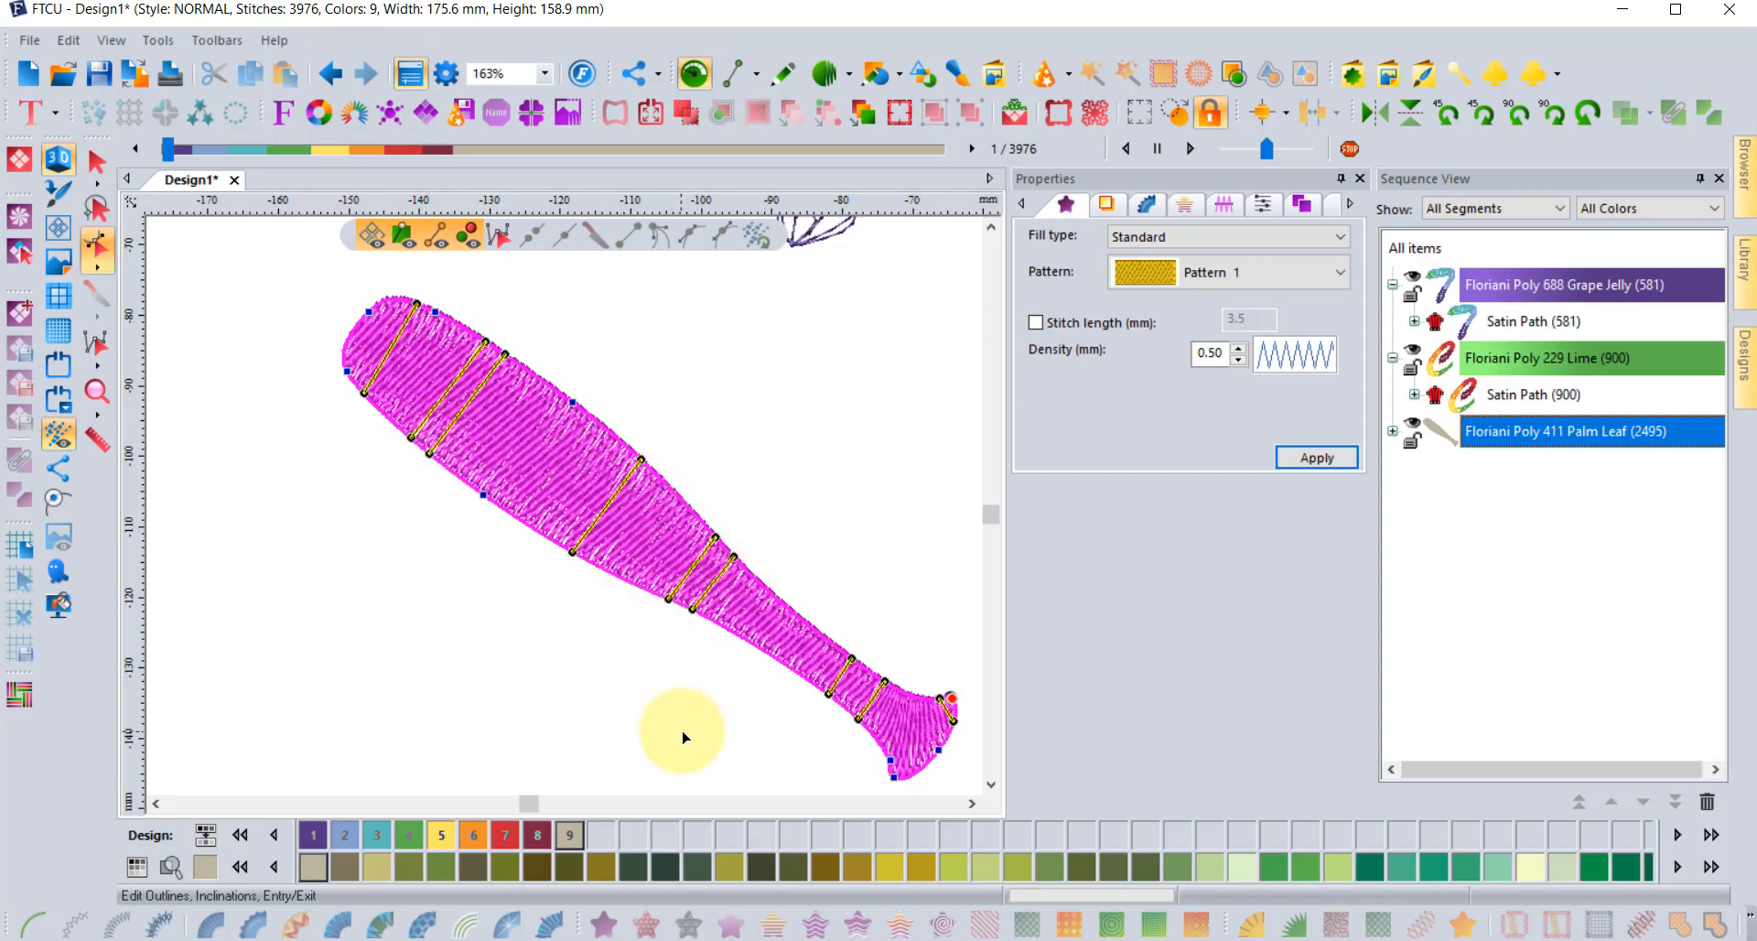
scroll(960, 775, "up", 2)
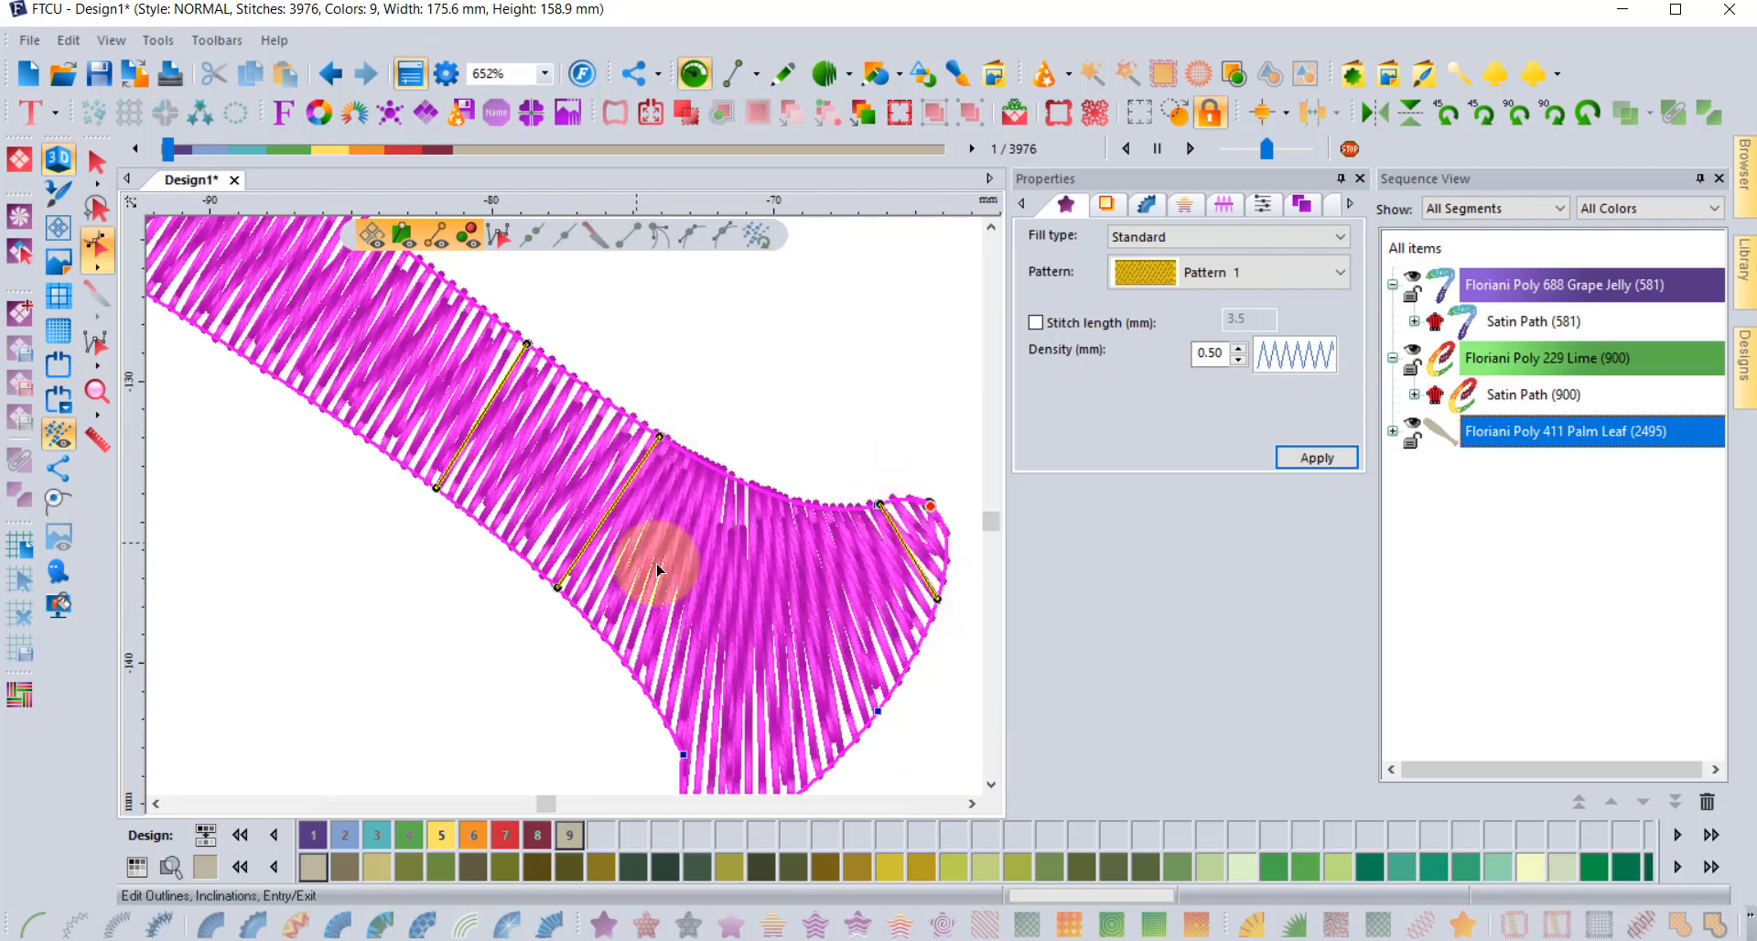
scroll(796, 616, "down", 1)
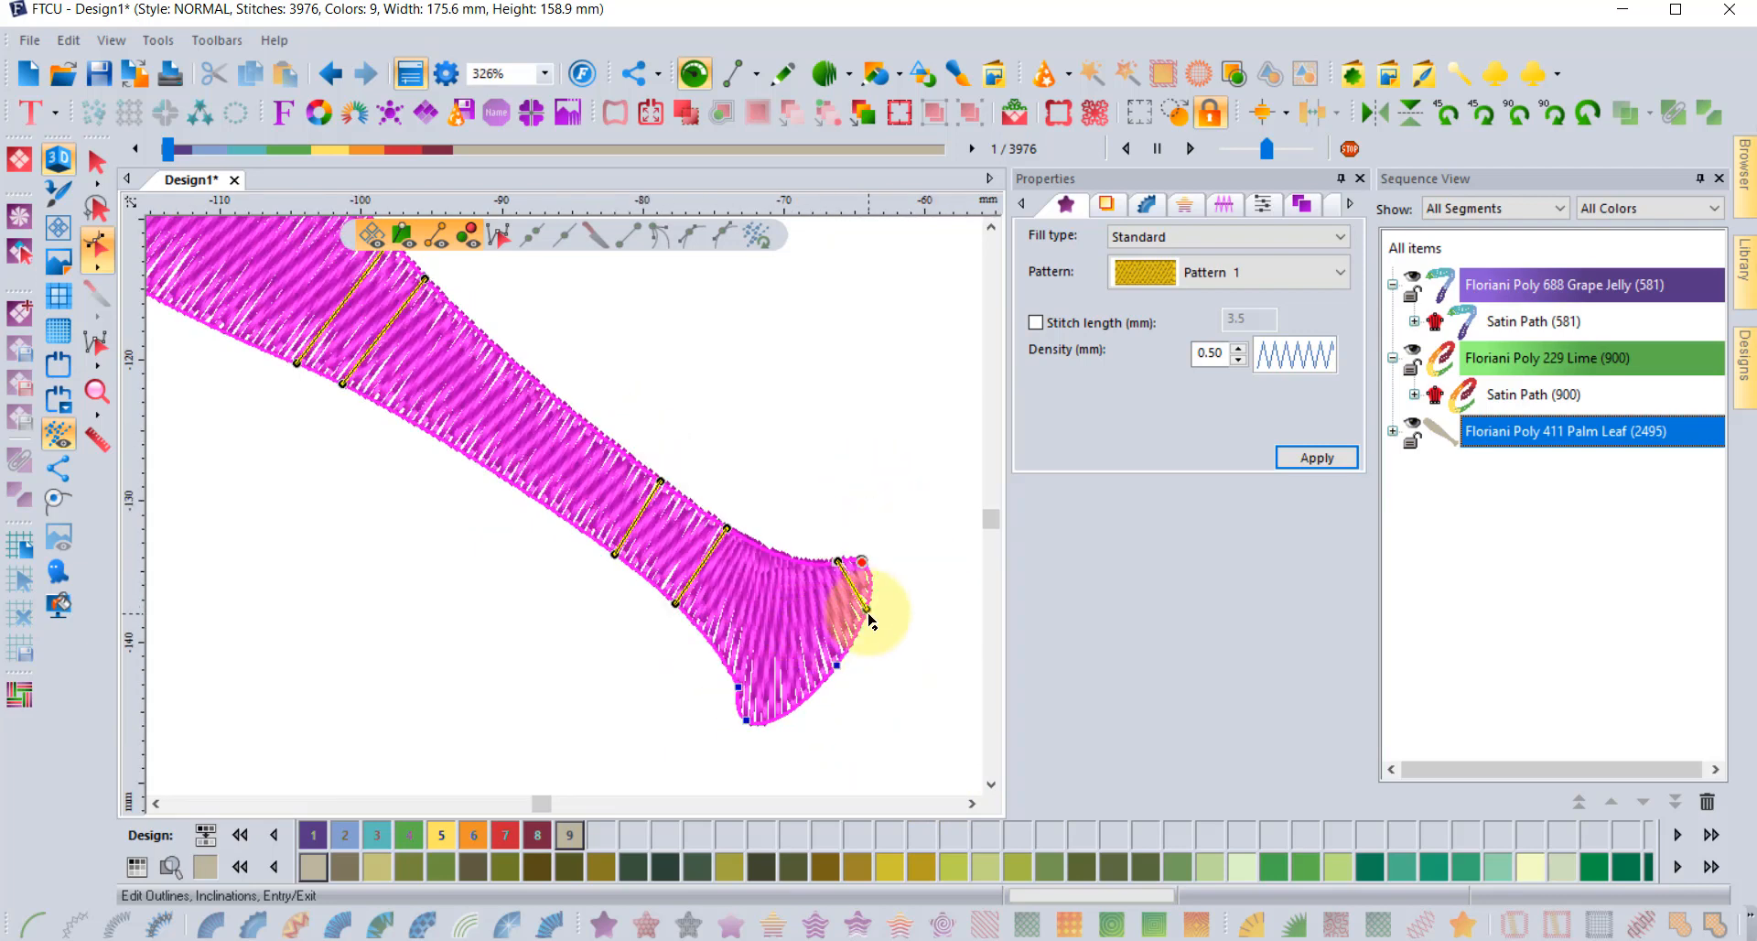
left_click_drag(867, 615, 749, 712)
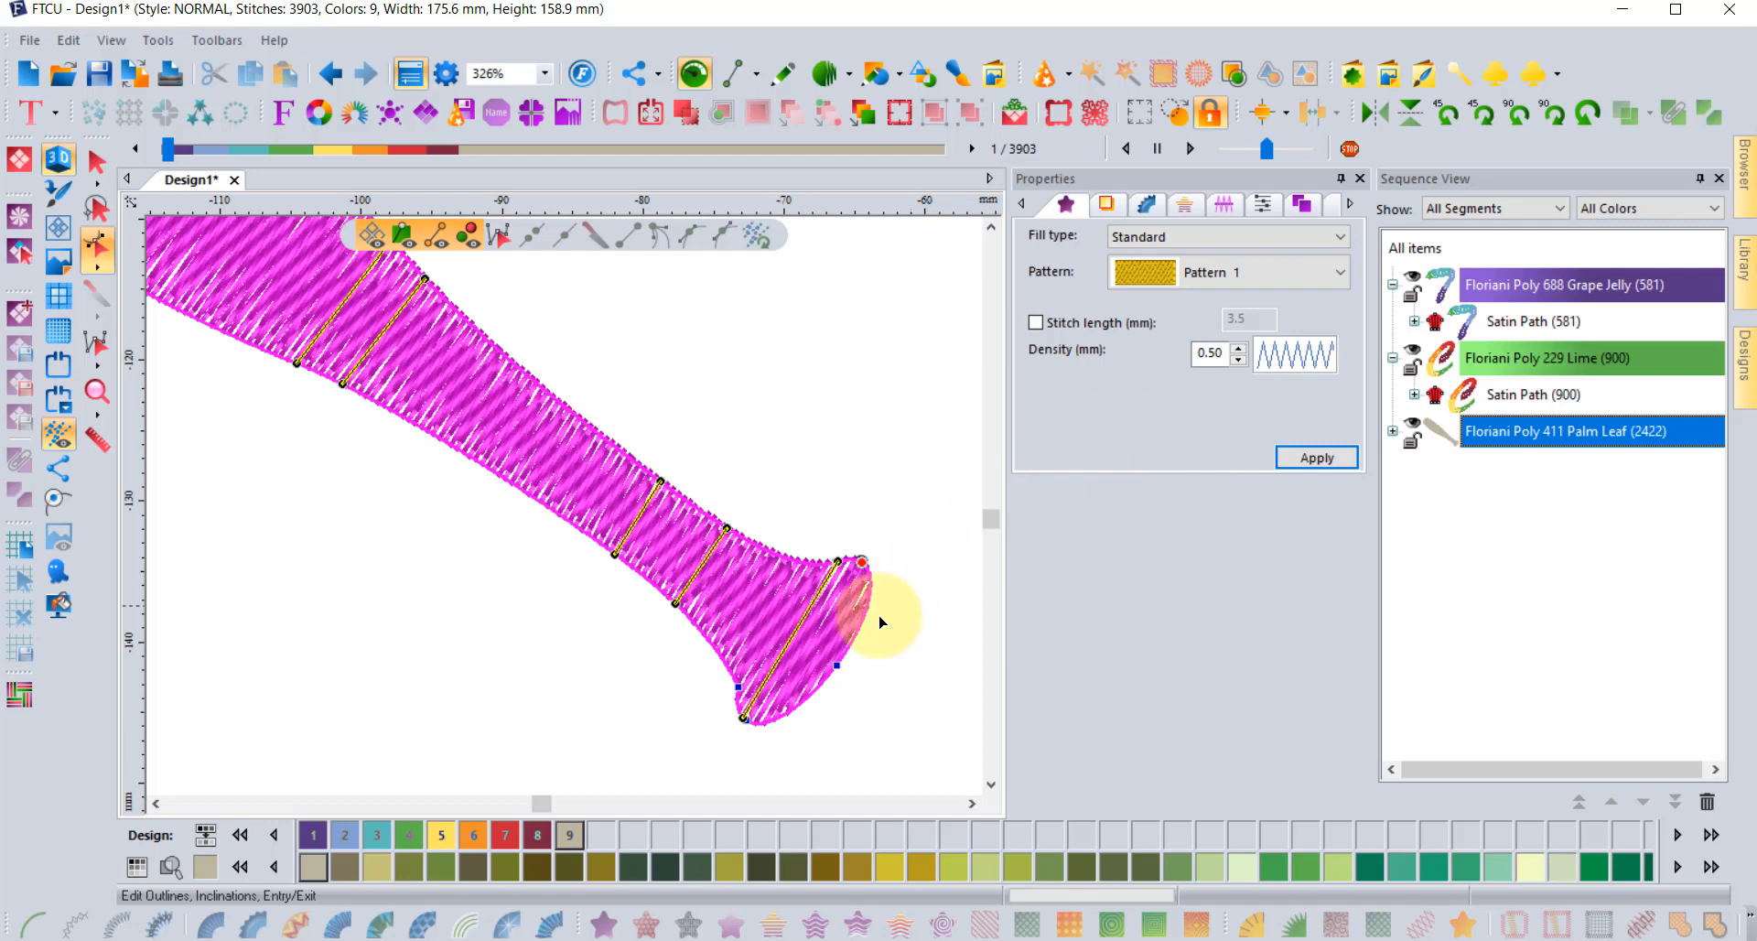
left_click_drag(745, 714, 846, 650)
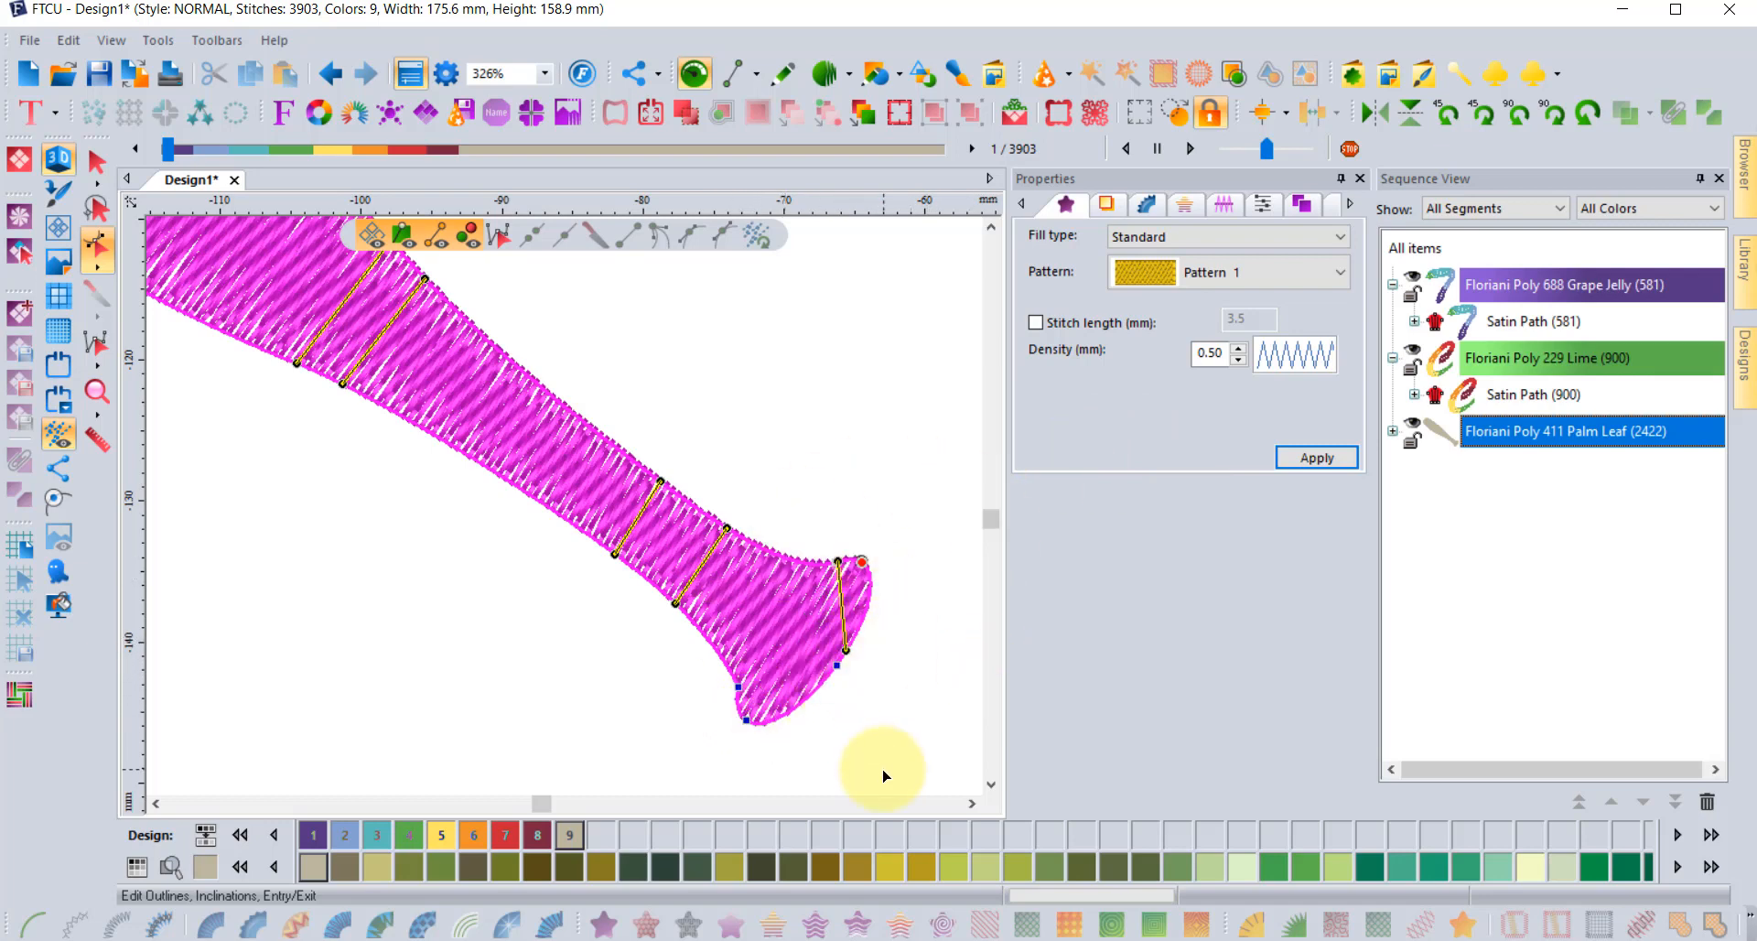
- Move the lower end of the inclination line before the knob toward the knob, and delete the adjacent inclination up the handle
scroll(887, 772, "down", 3)
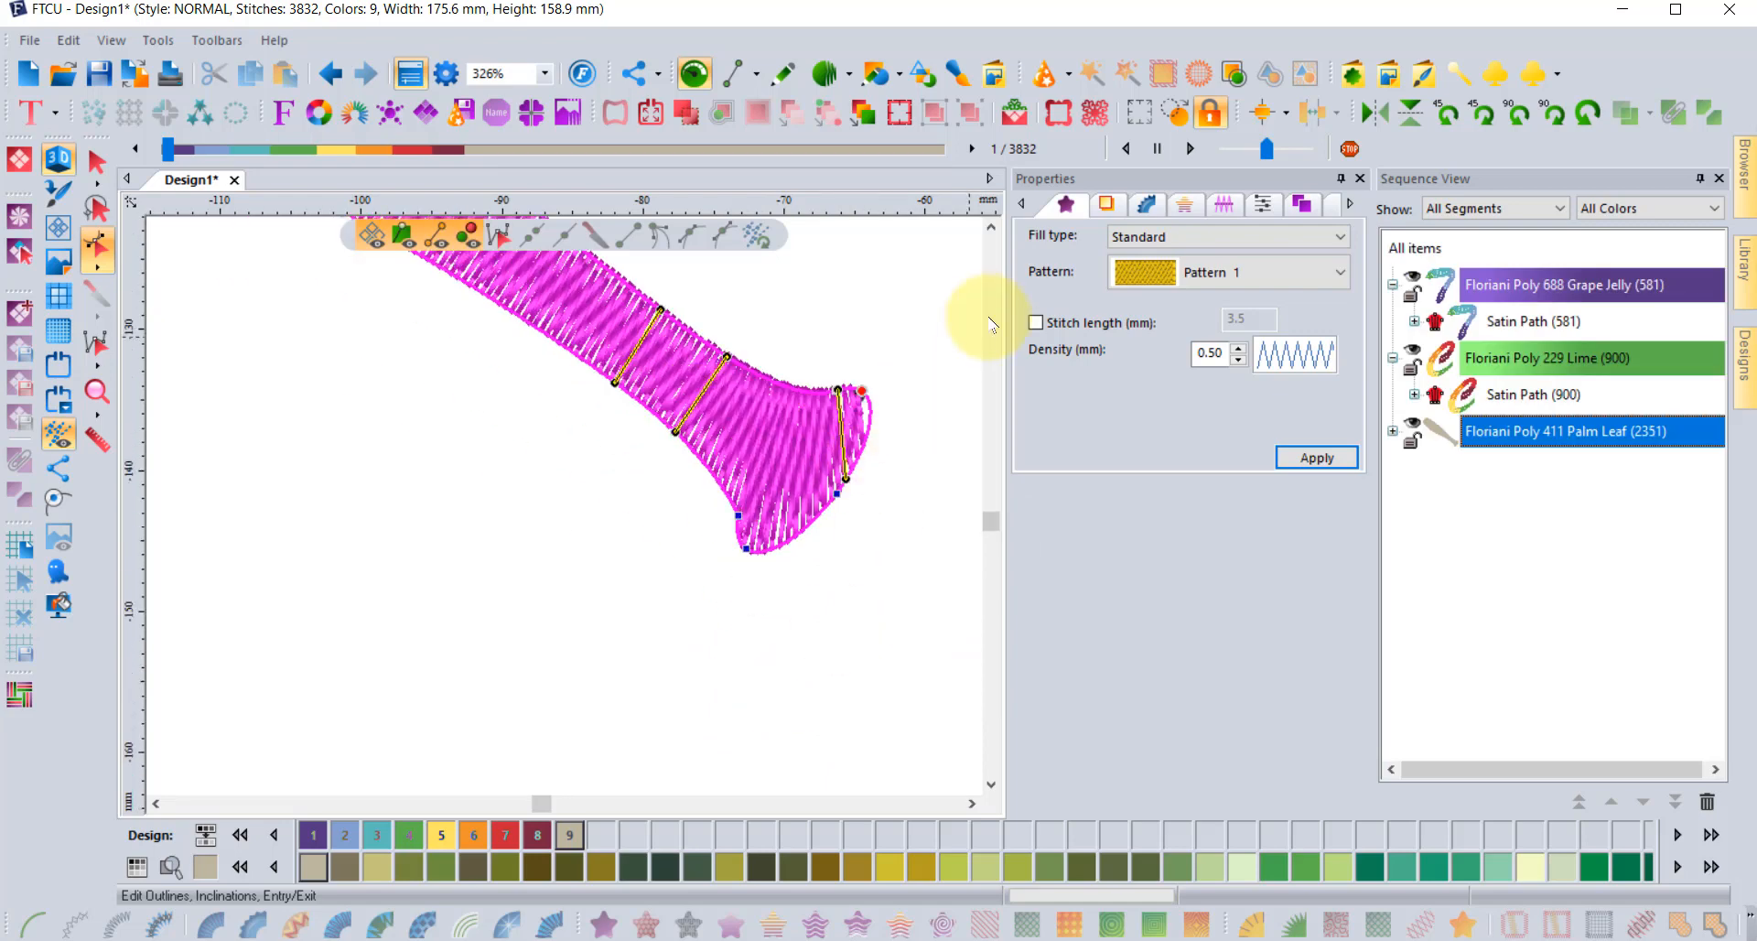
left_click(991, 228)
scroll(991, 233, "up", 3)
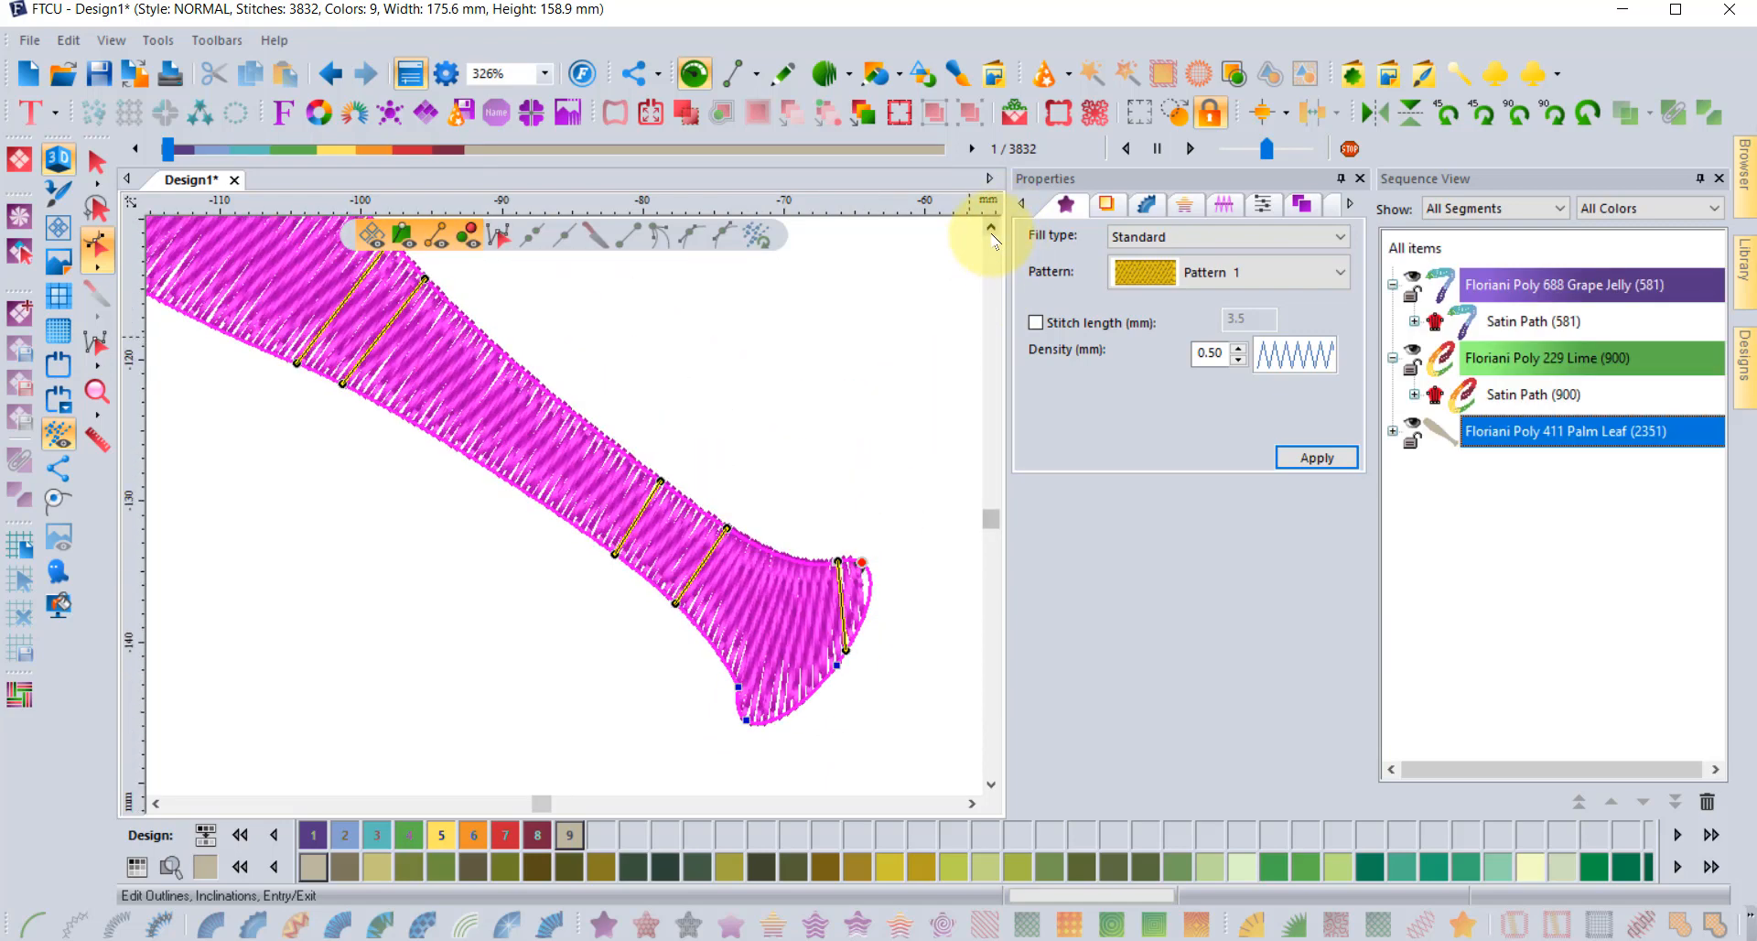
left_click_drag(677, 668, 707, 694)
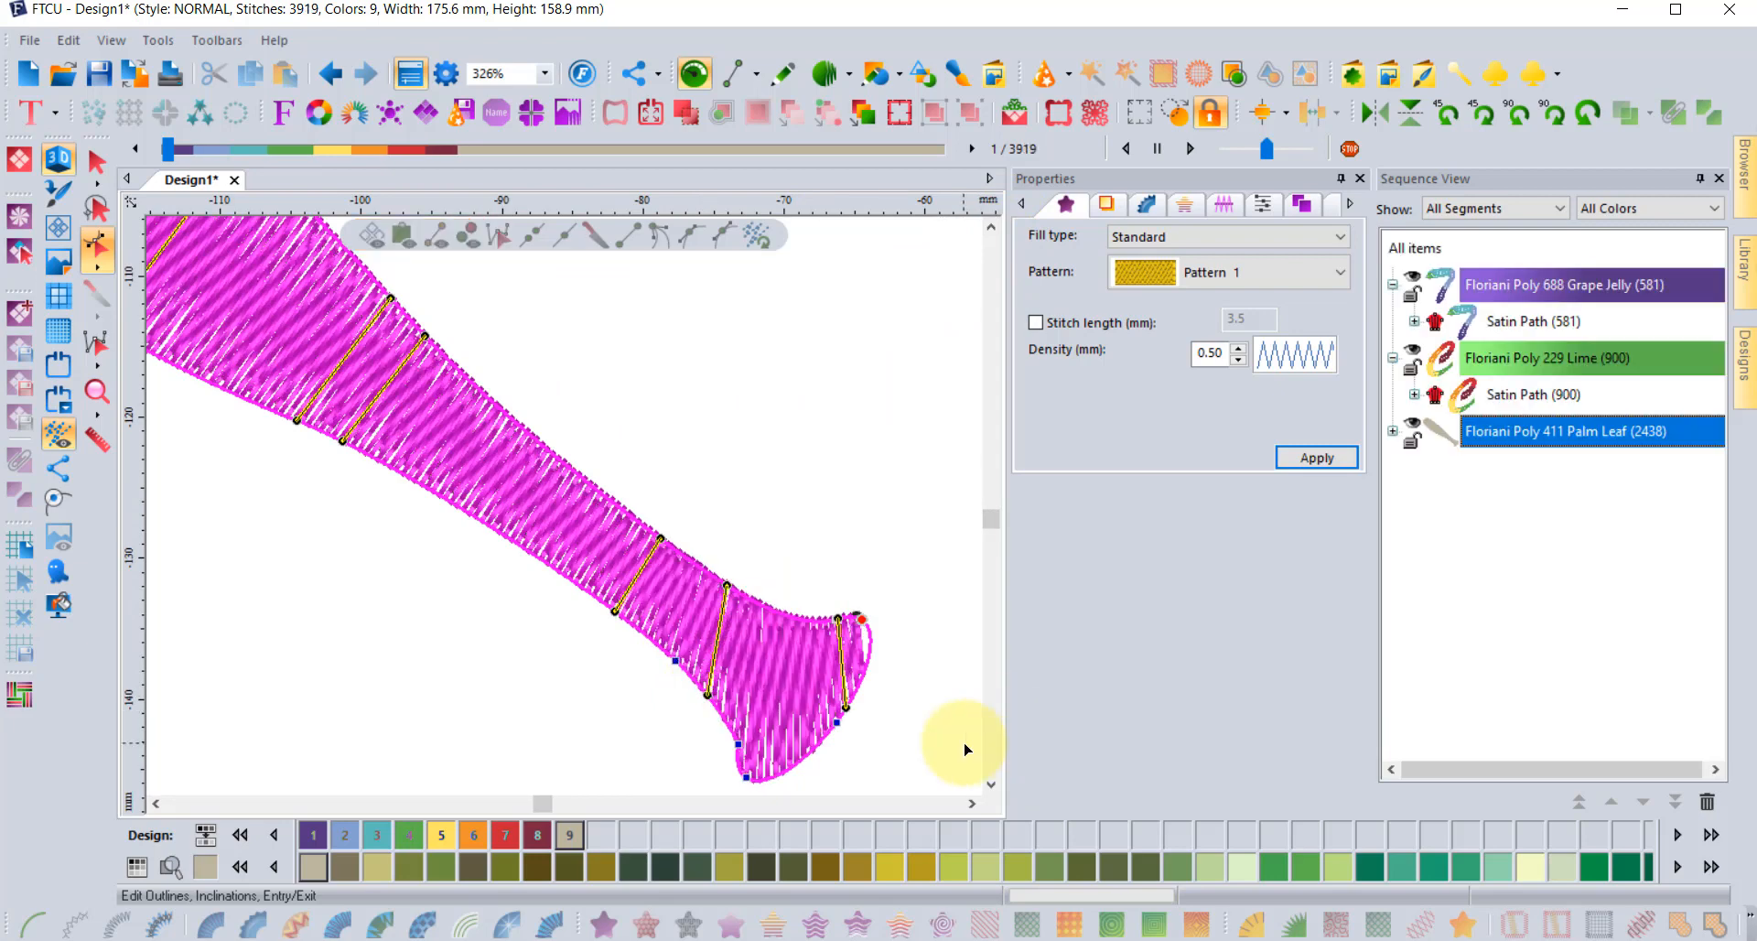
scroll(965, 749, "right", 6)
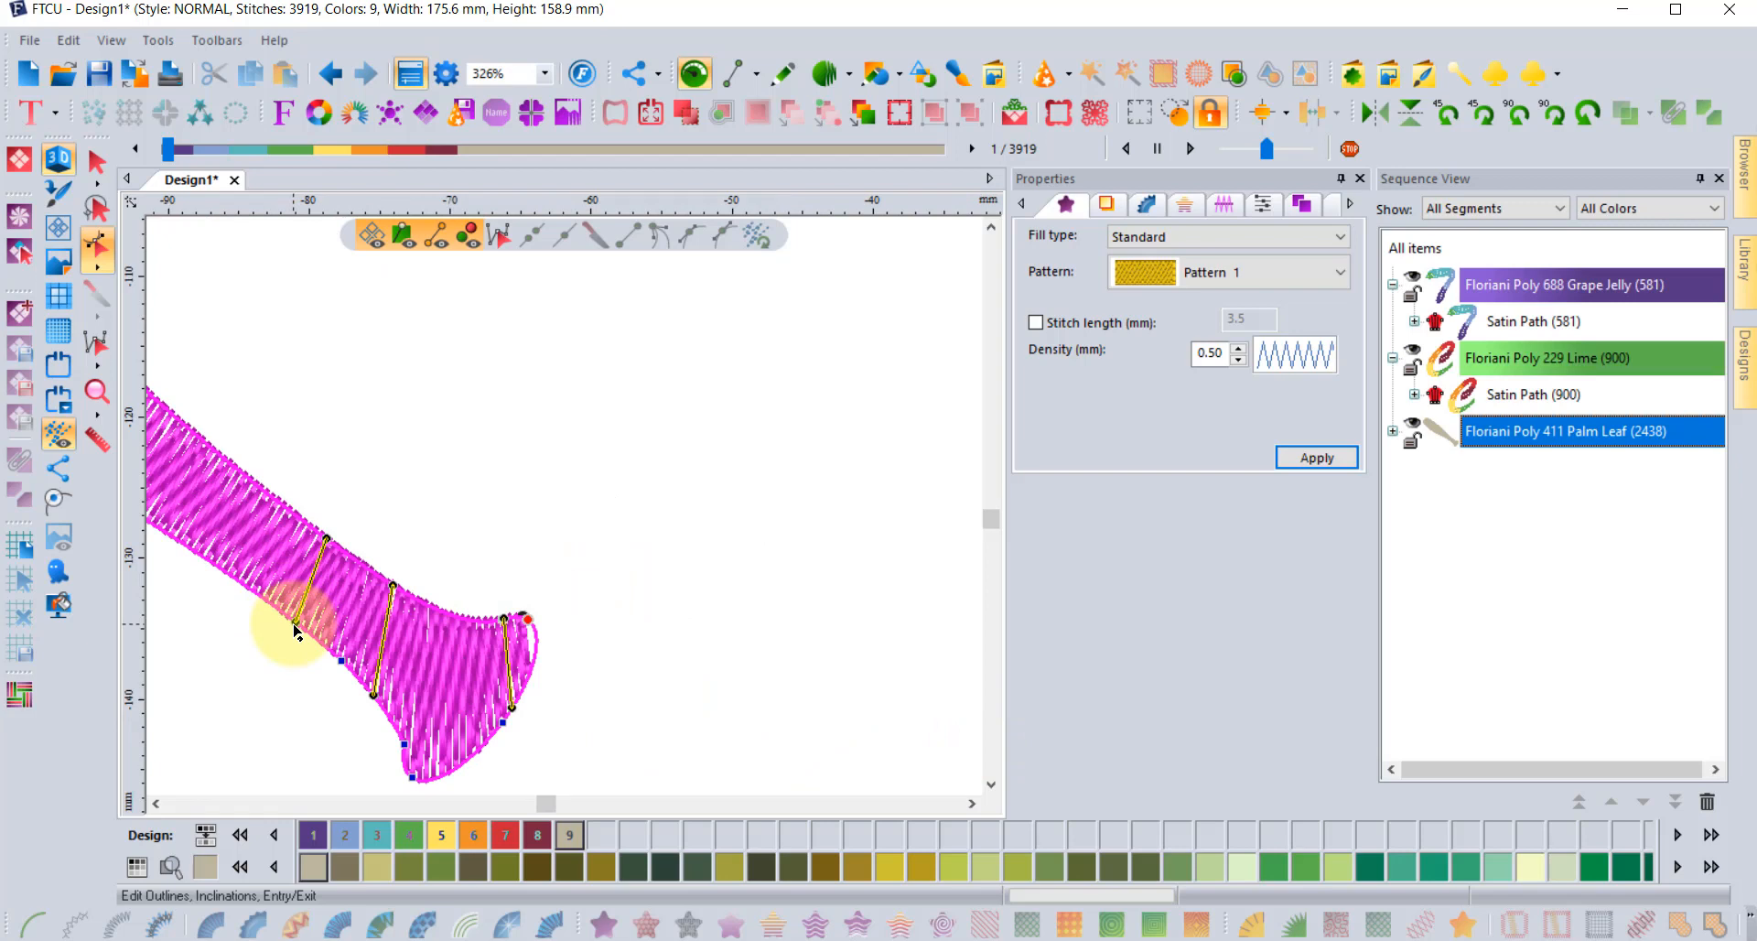
right_click(296, 630)
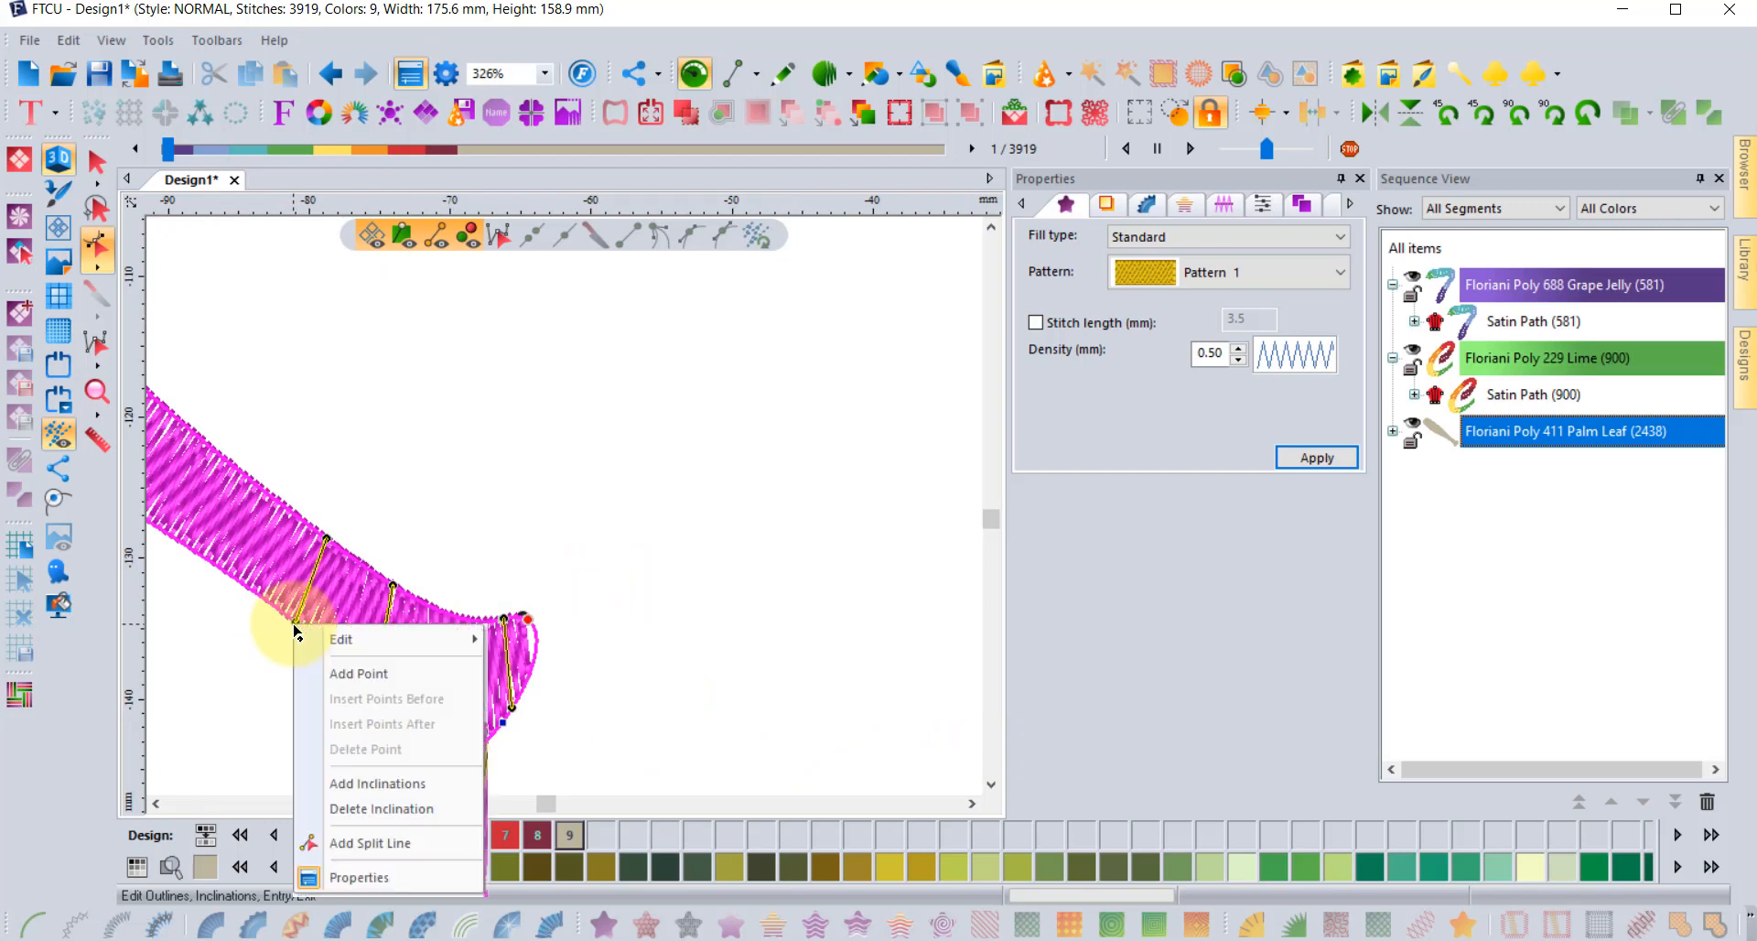
left_click(408, 809)
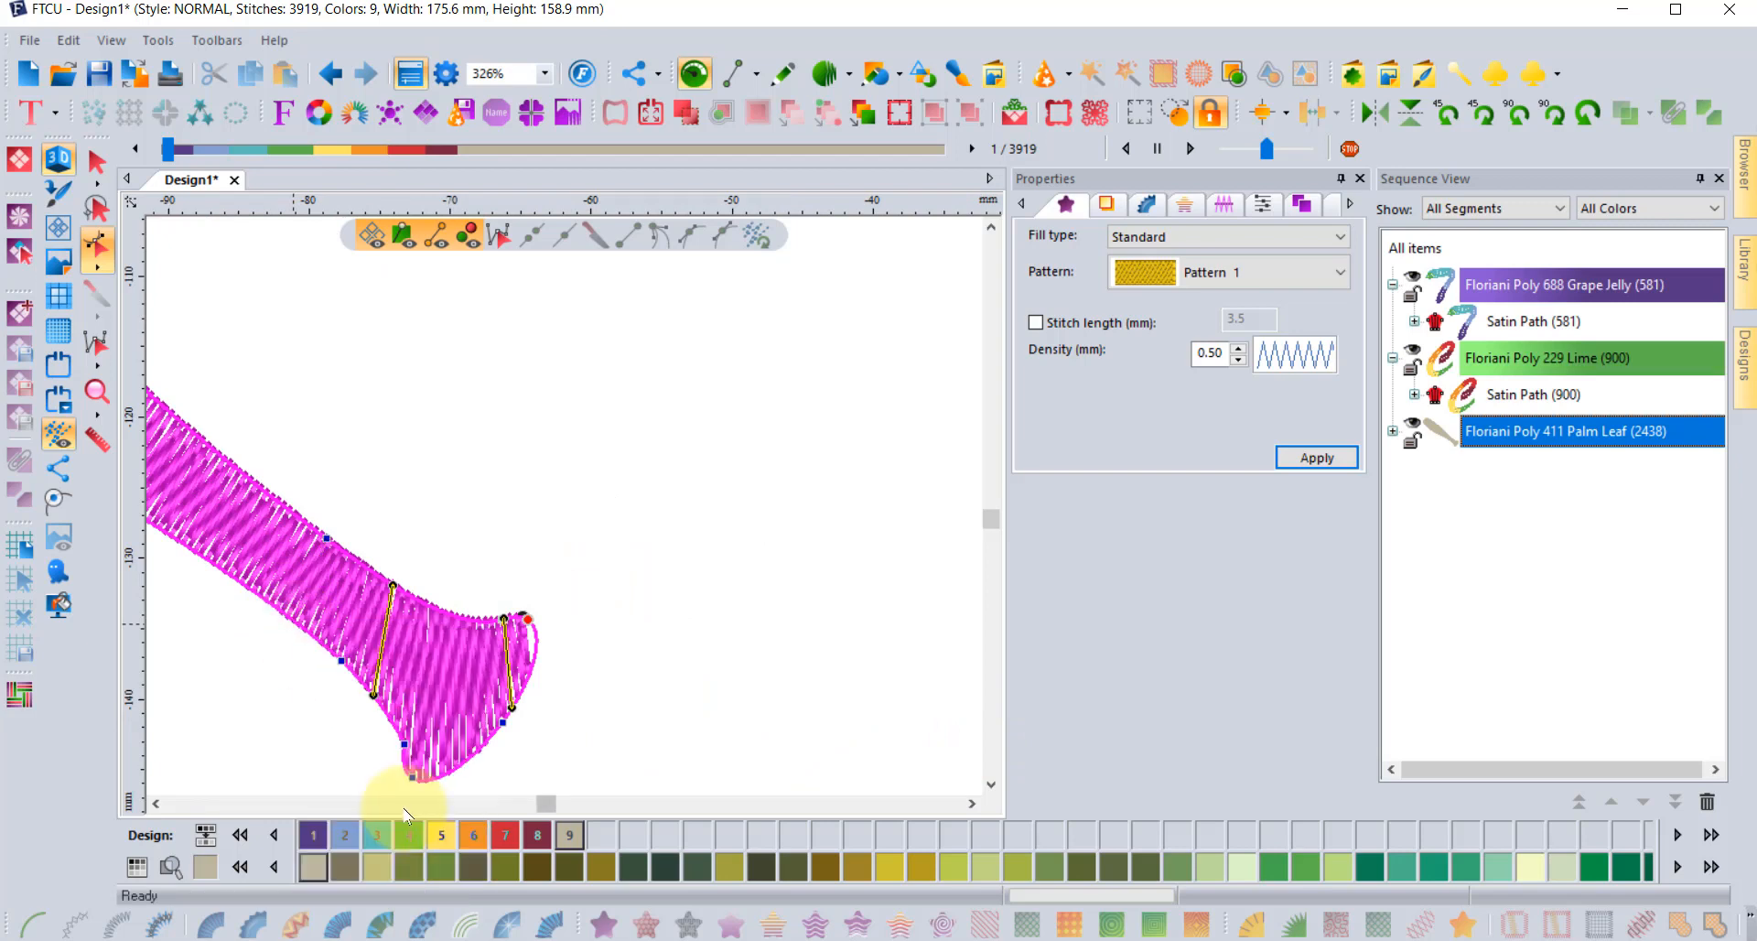
- Add three inclination lines across the bat's handle at alternating slants, working from near the knob toward the barrel
right_click(270, 600)
left_click(349, 752)
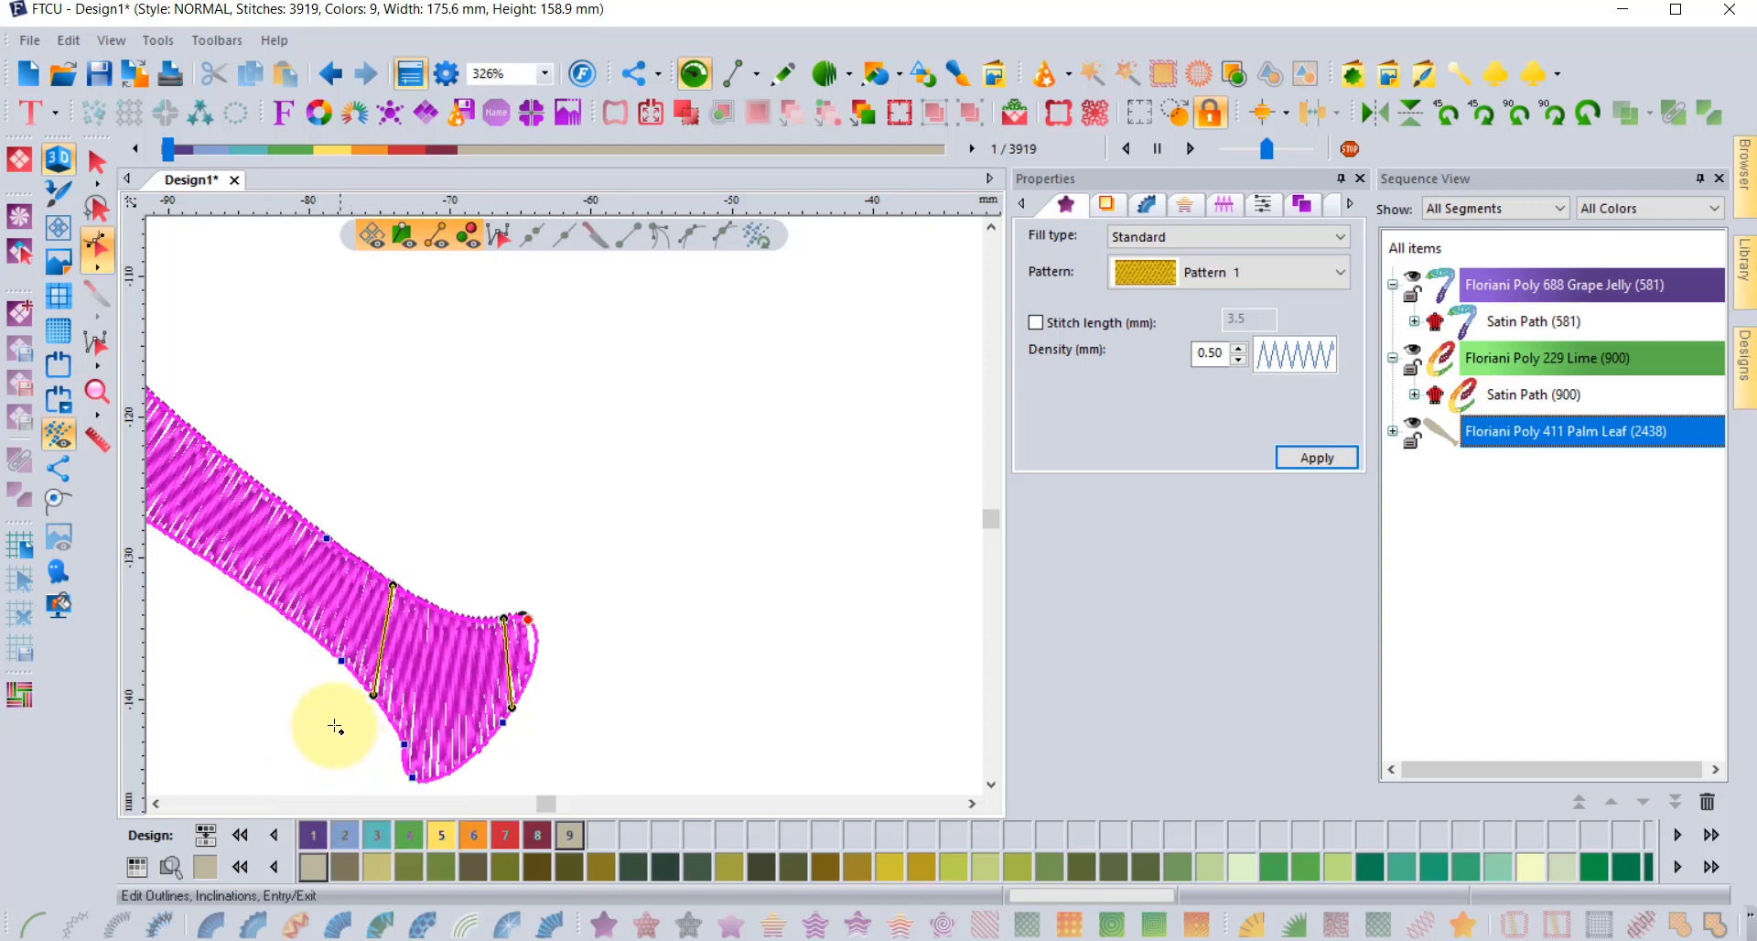
left_click_drag(341, 551, 277, 605)
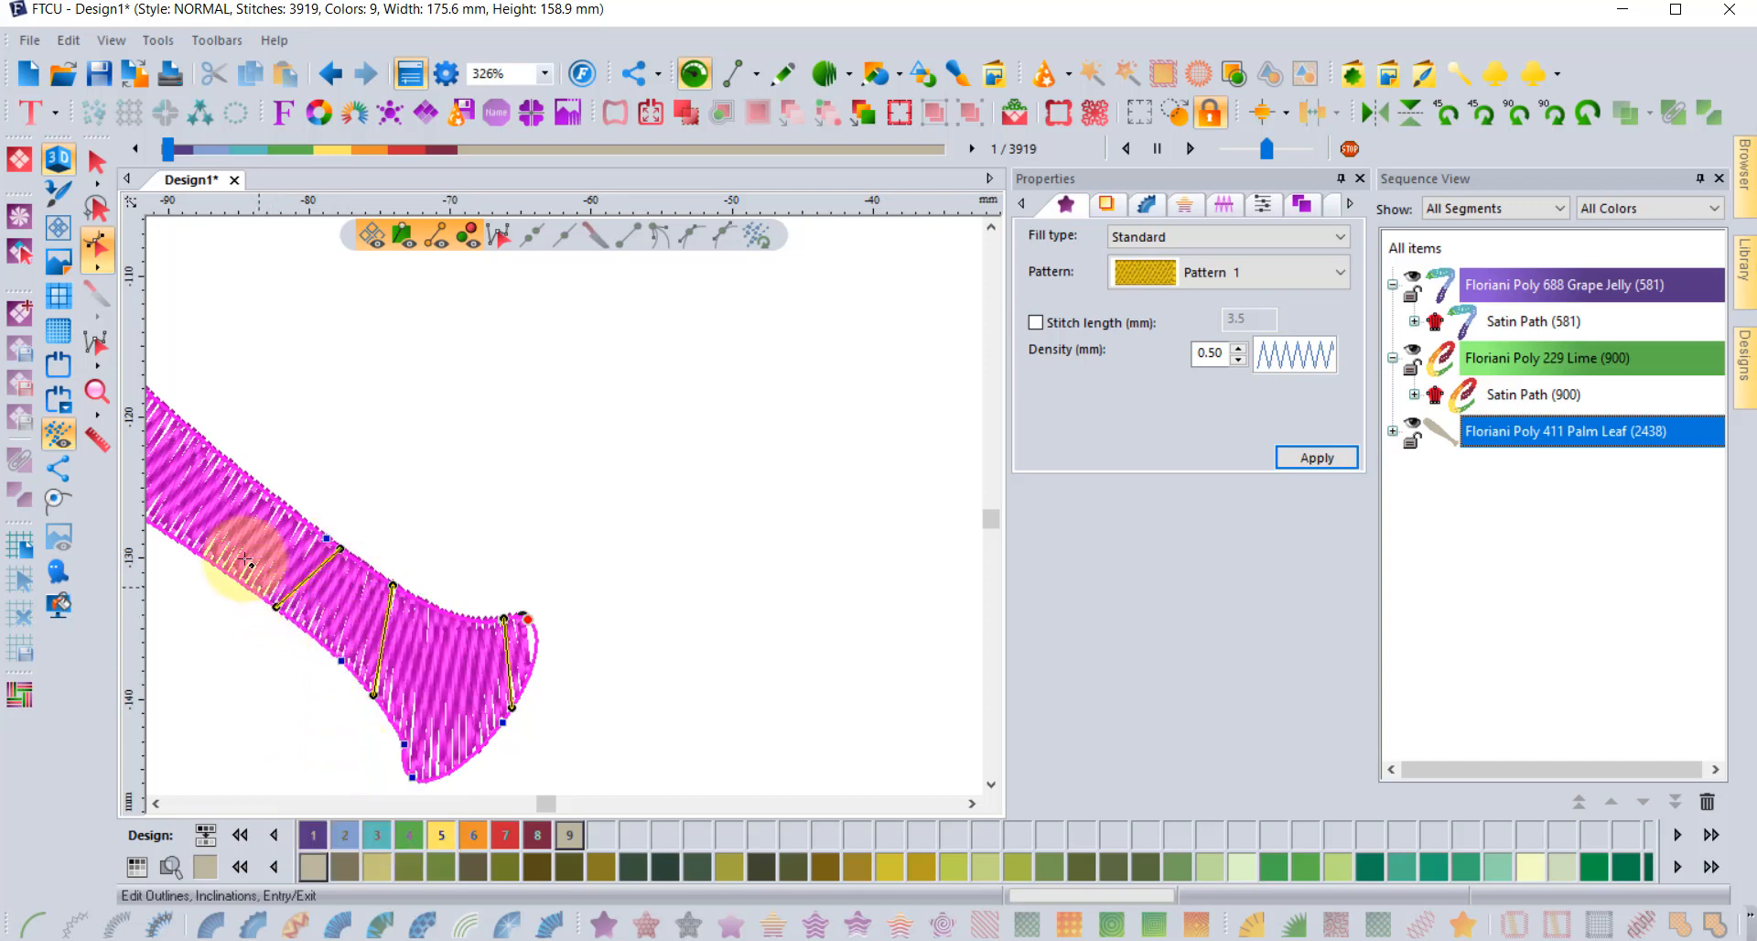
left_click_drag(244, 474, 236, 579)
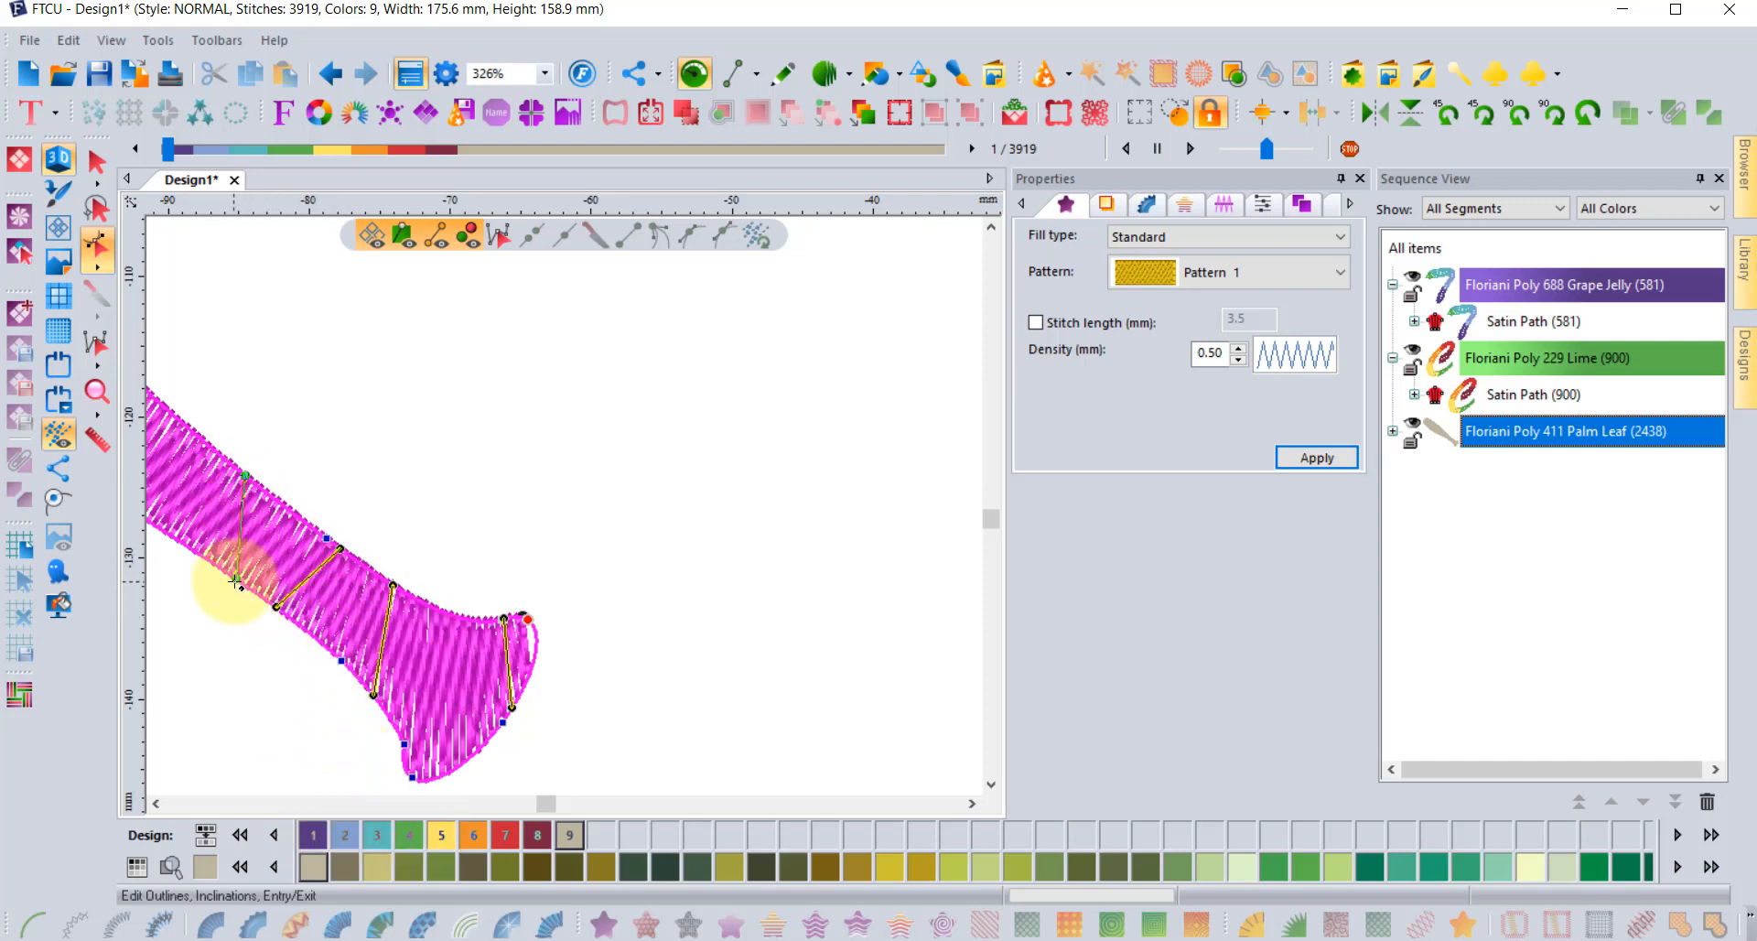
left_click(157, 803)
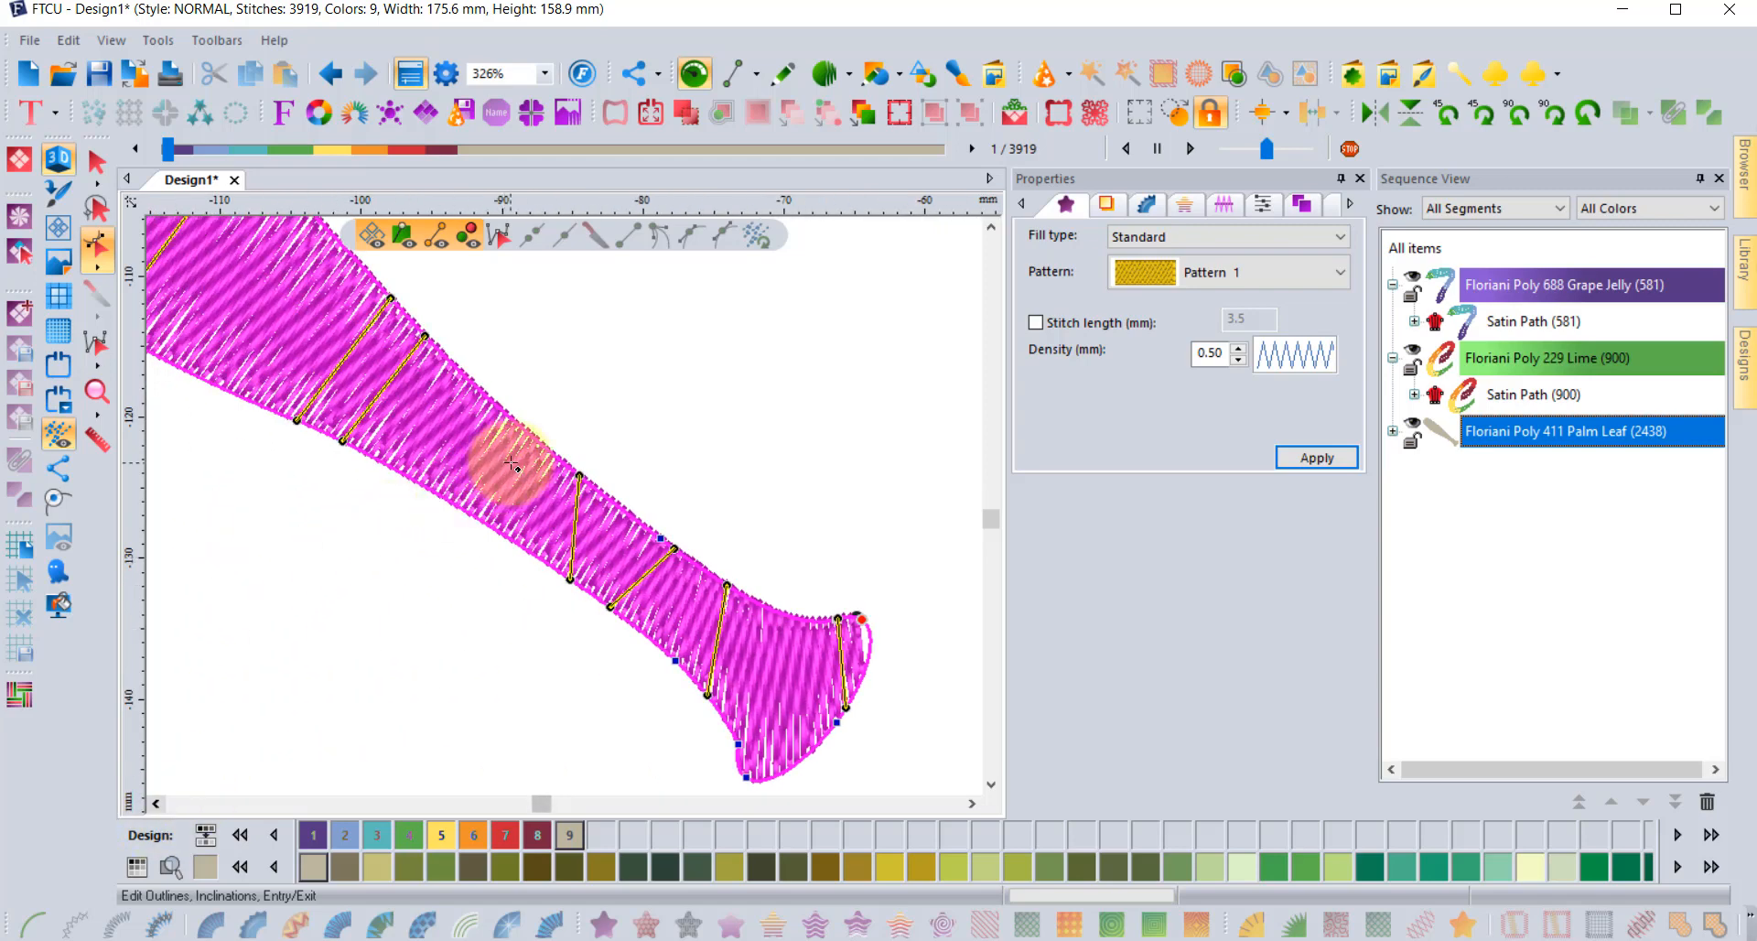
left_click_drag(538, 443, 450, 501)
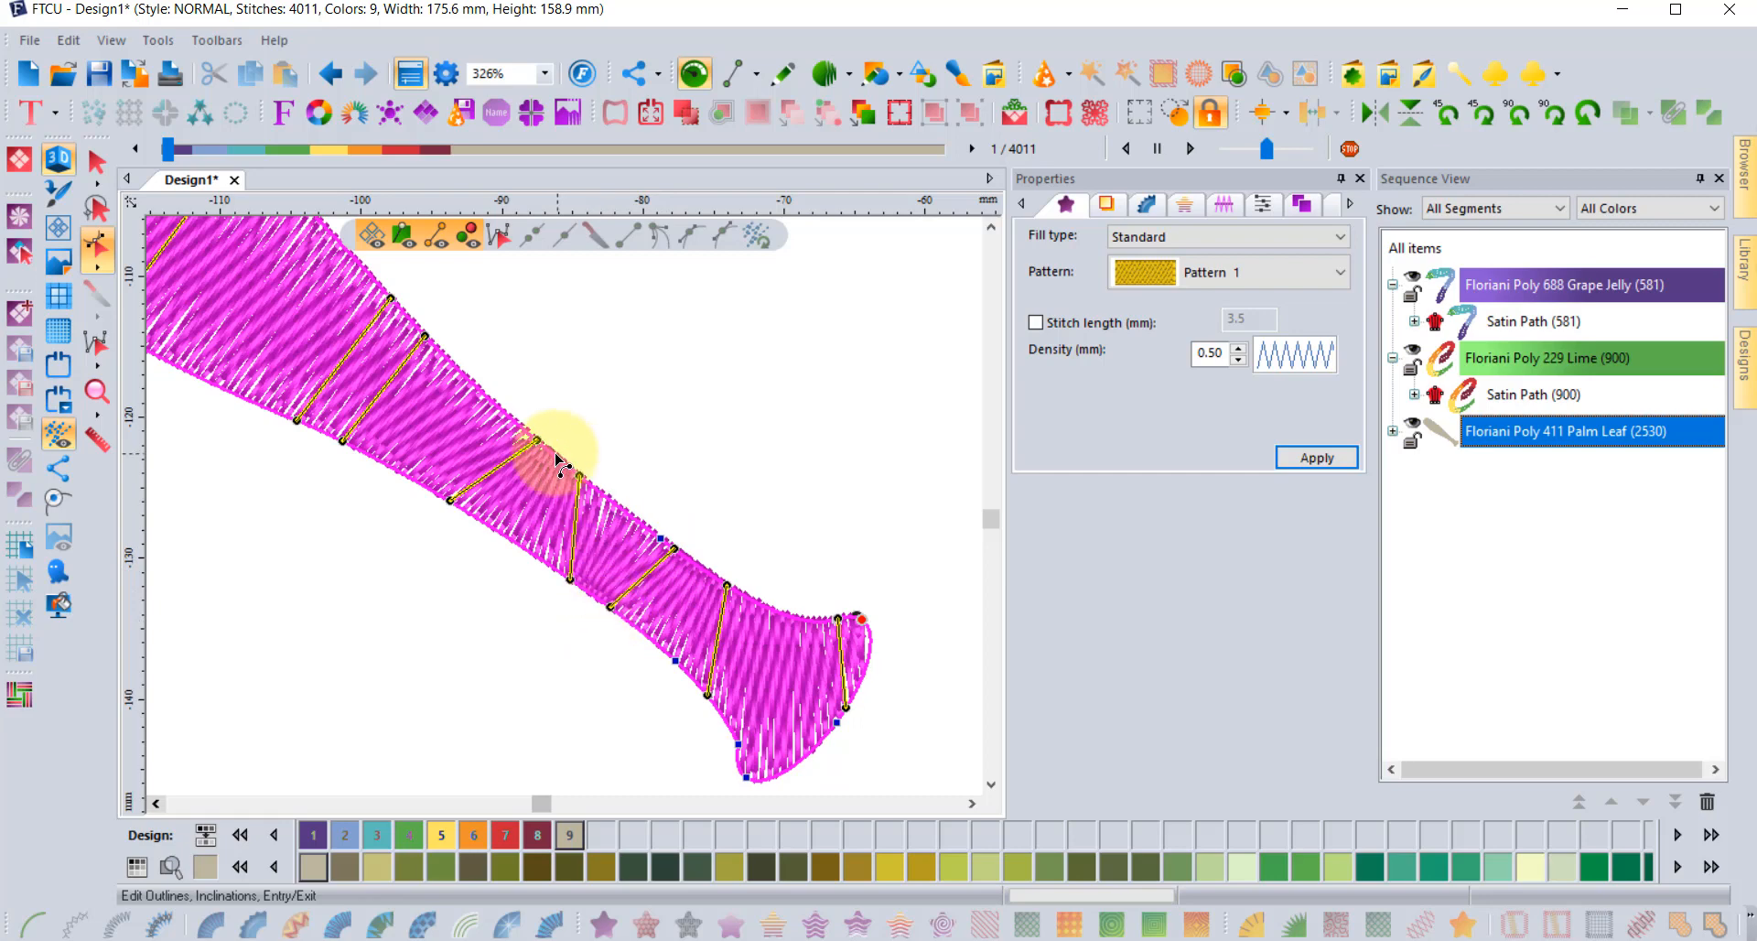
- Turn off the 3D stitch view and move the ends of the two added inclinations nearest the barrel so they run nearly parallel
scroll(504, 485, "up", 1)
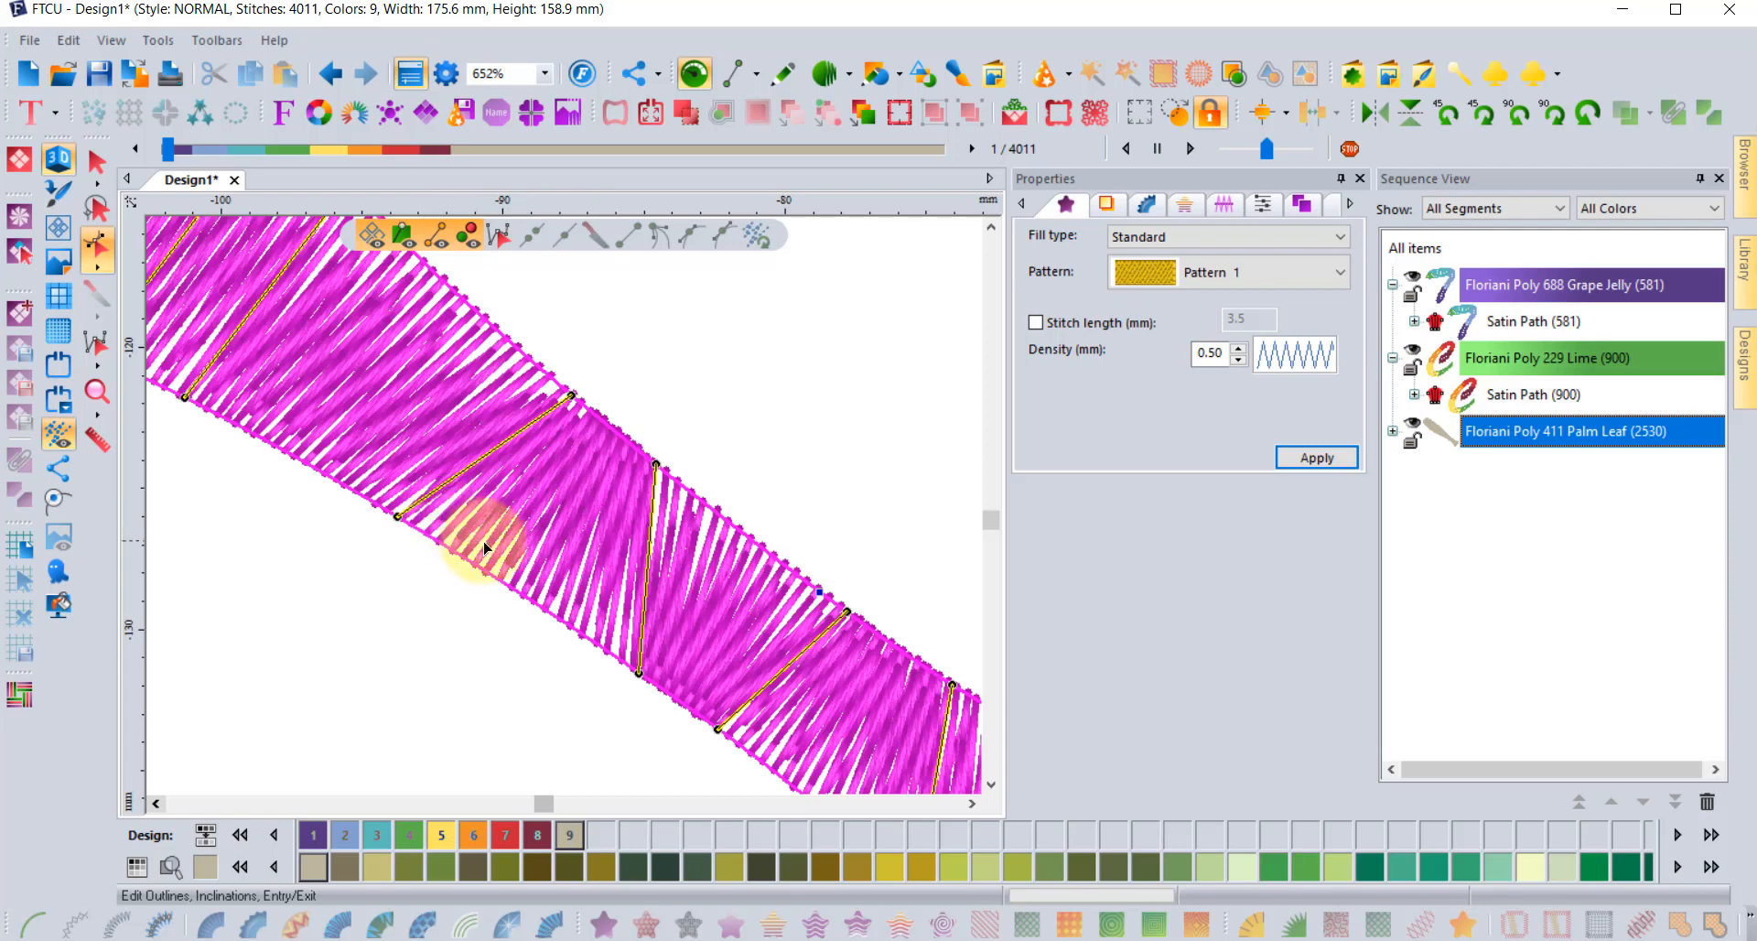
left_click(58, 163)
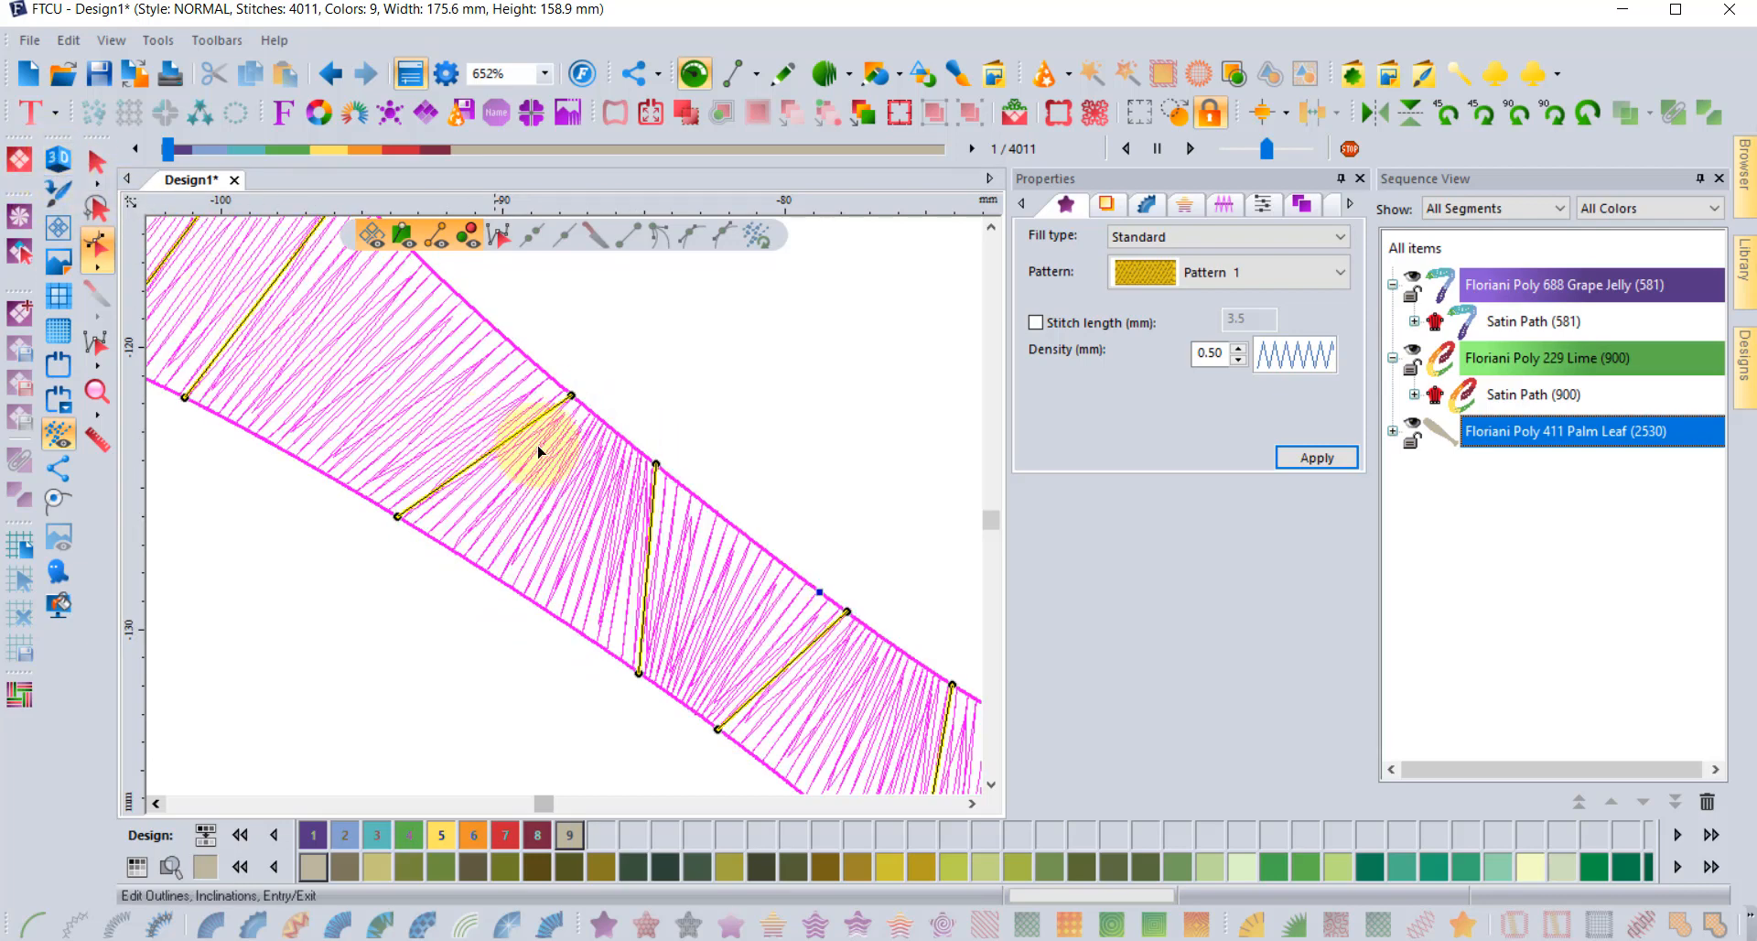
scroll(616, 443, "up", 2)
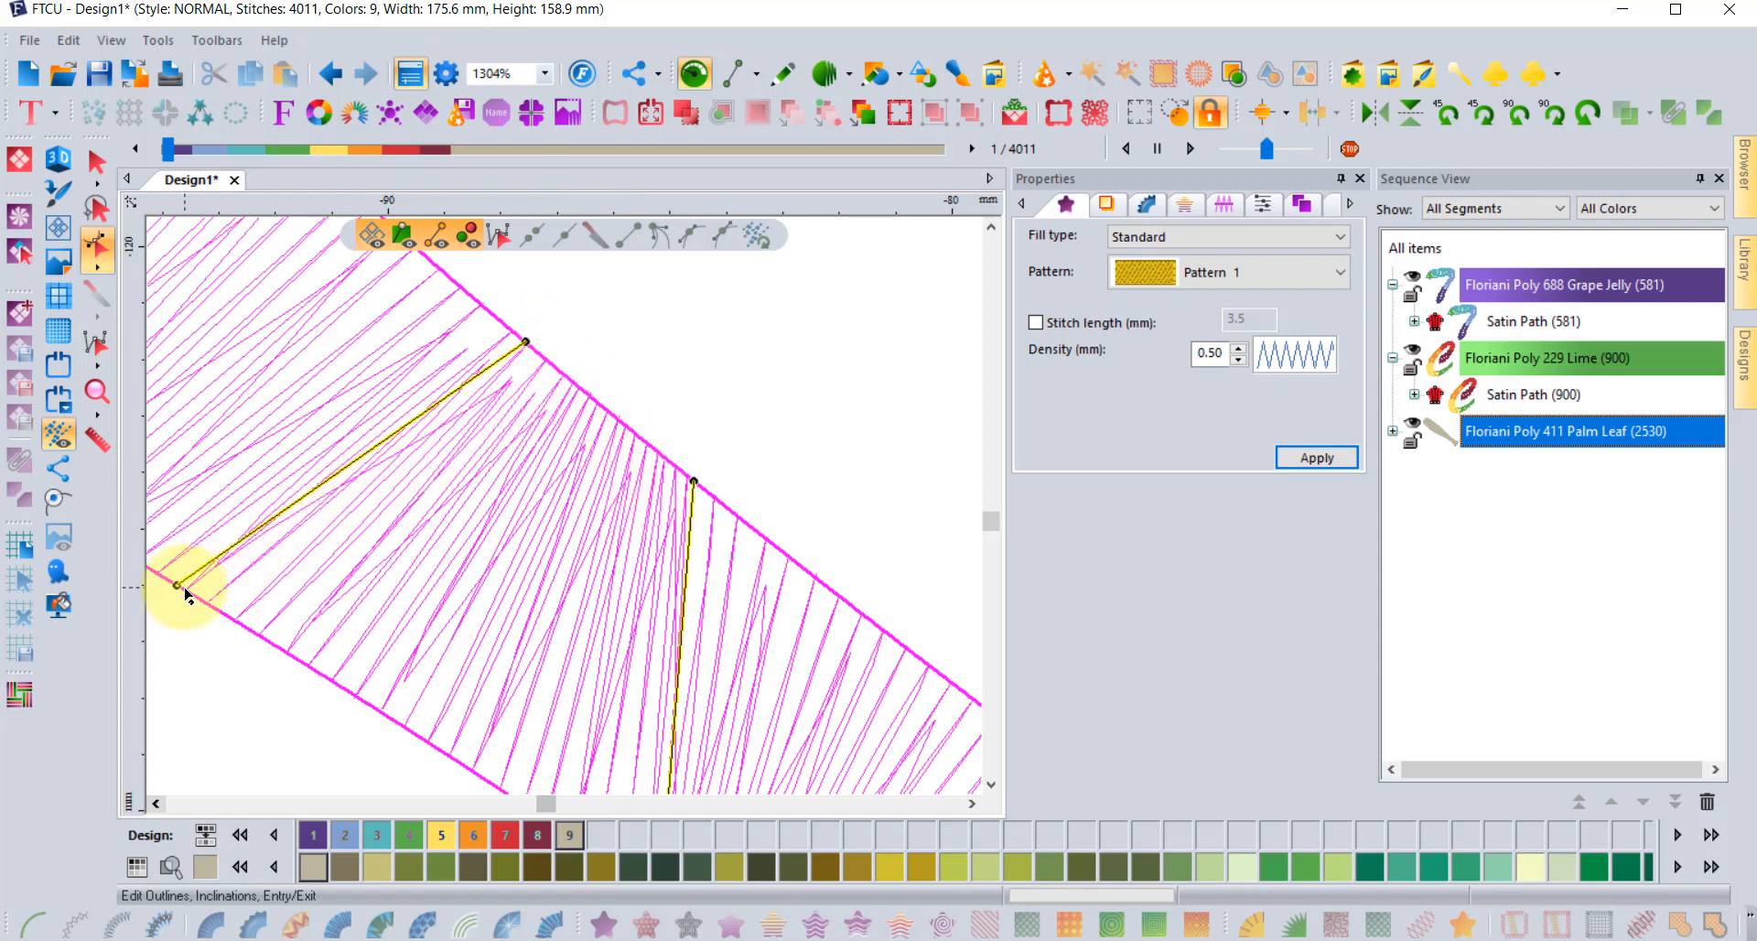
scroll(512, 375, "down", 1)
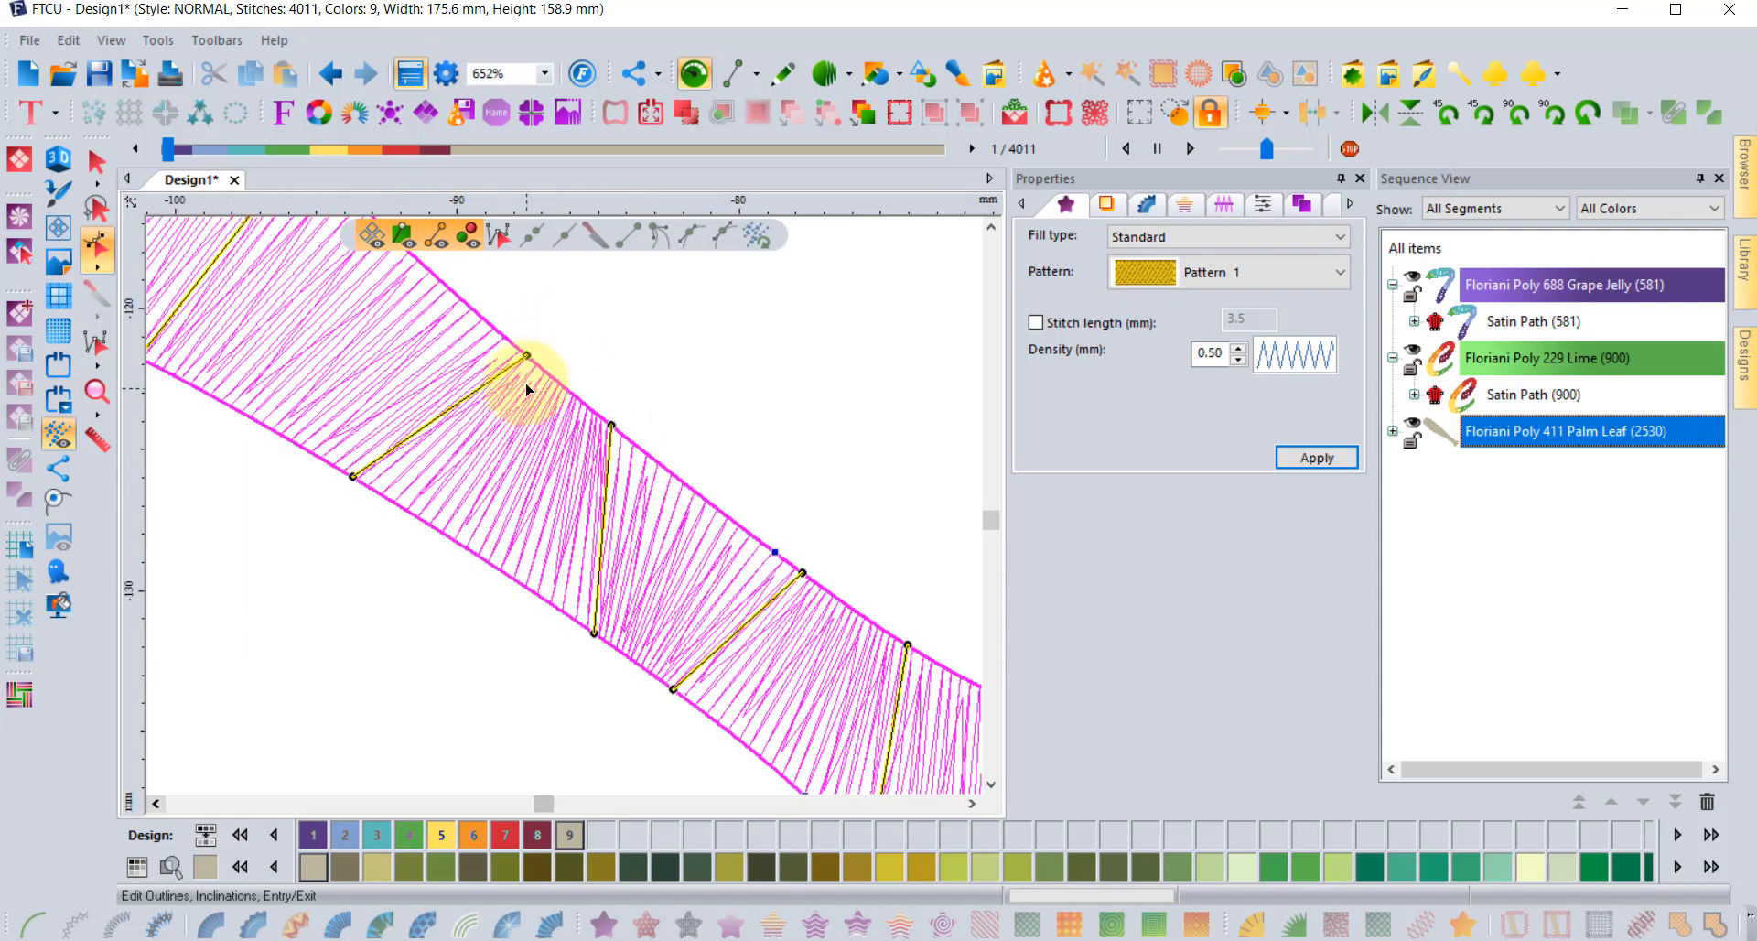
left_click_drag(528, 359, 499, 331)
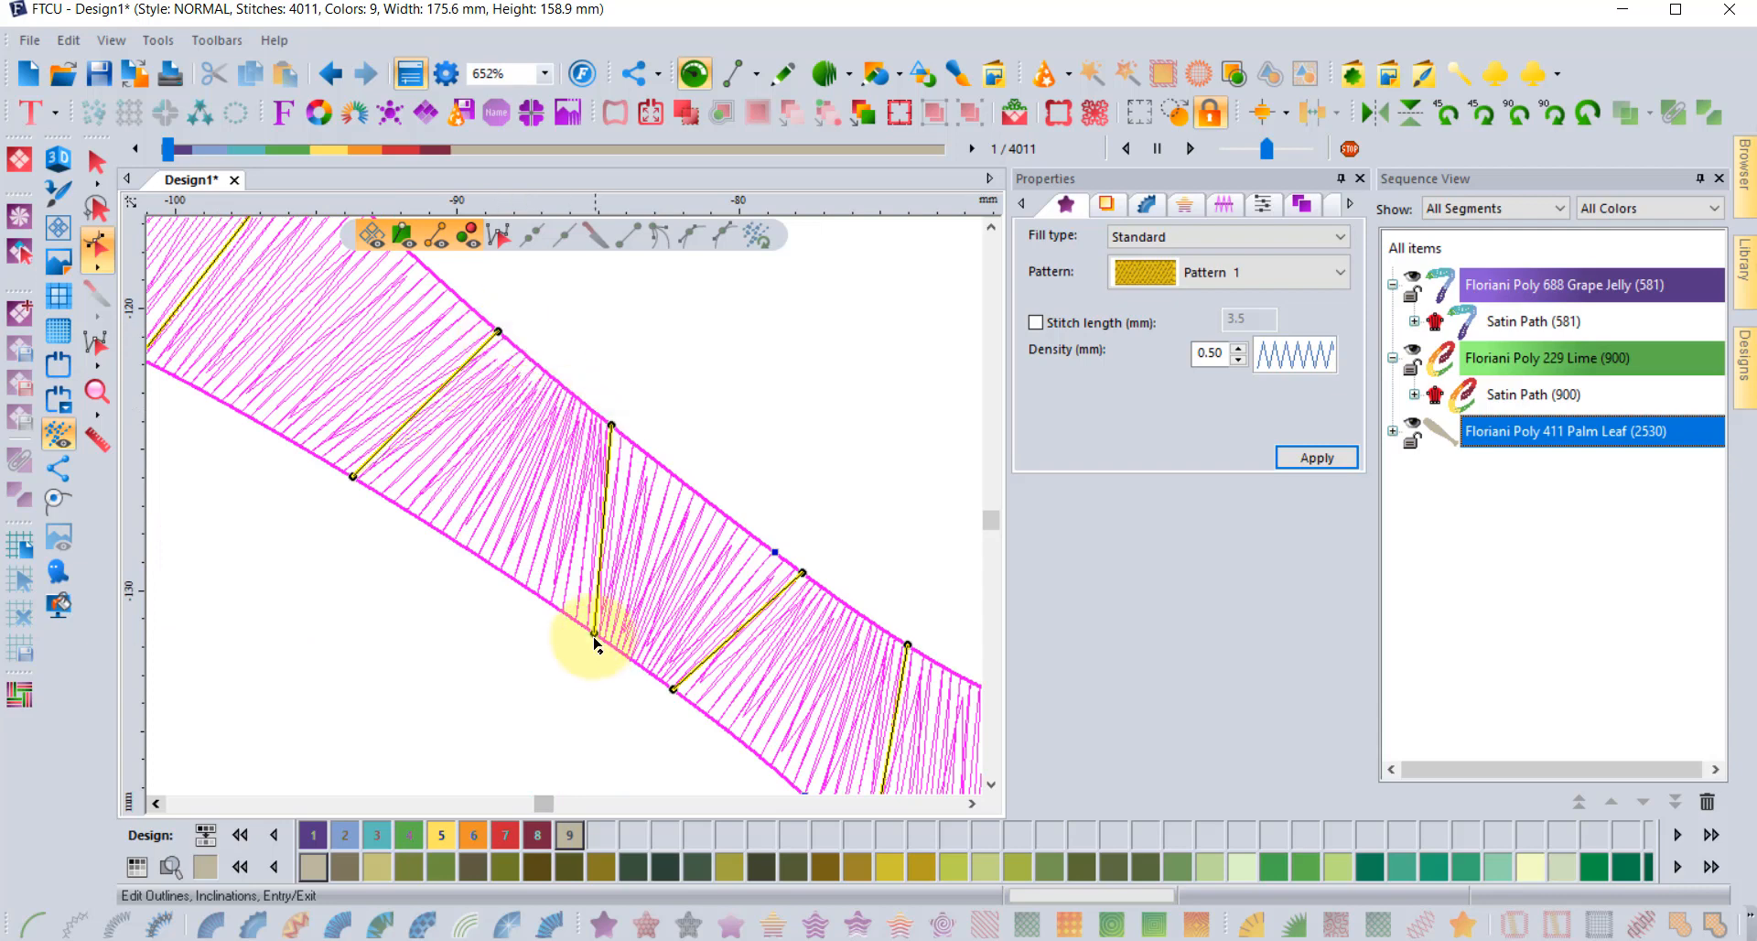
left_click_drag(585, 639, 542, 608)
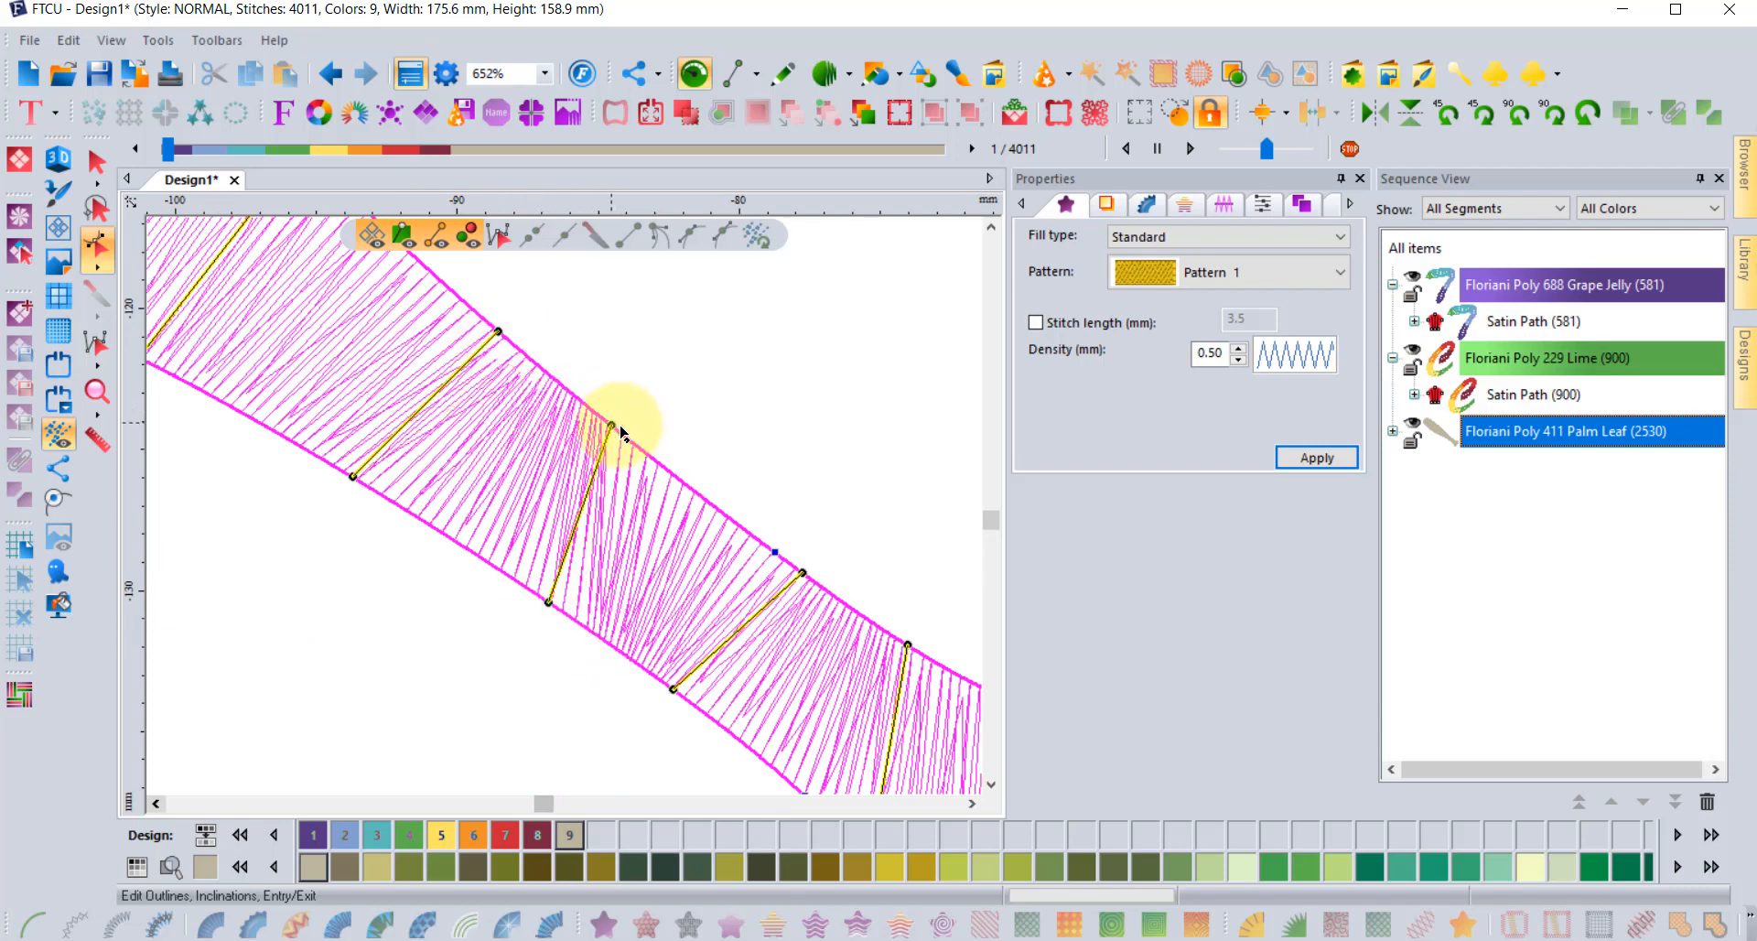
left_click_drag(611, 426, 649, 457)
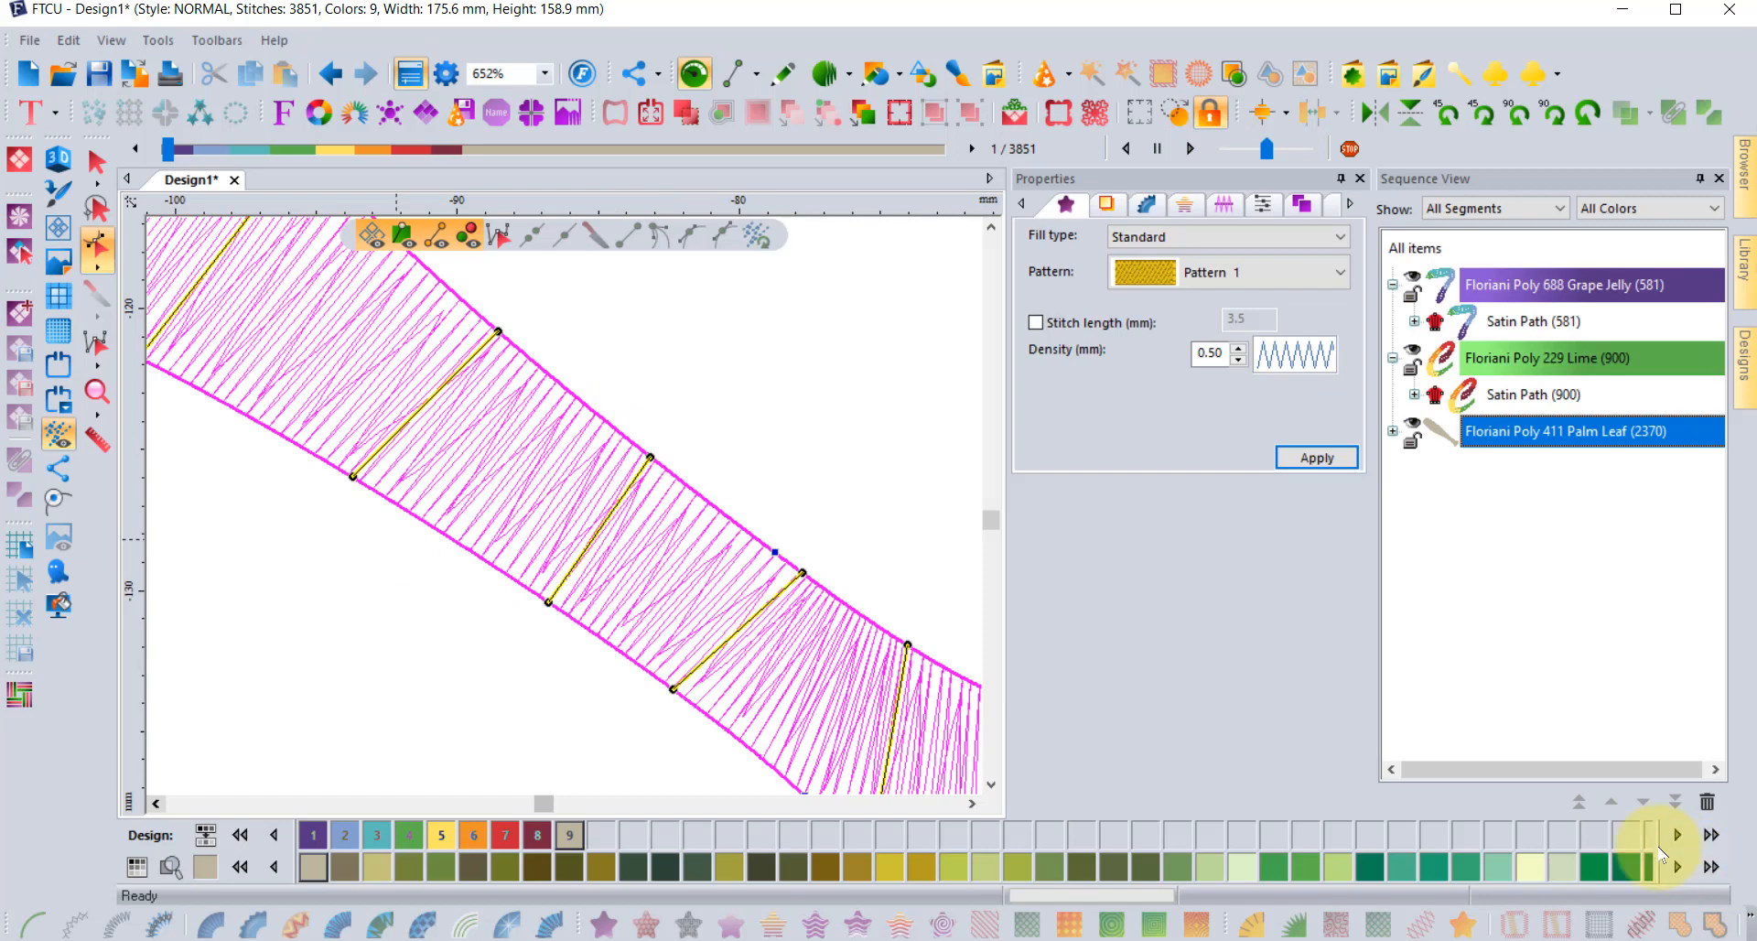
scroll(557, 468, "down", 5)
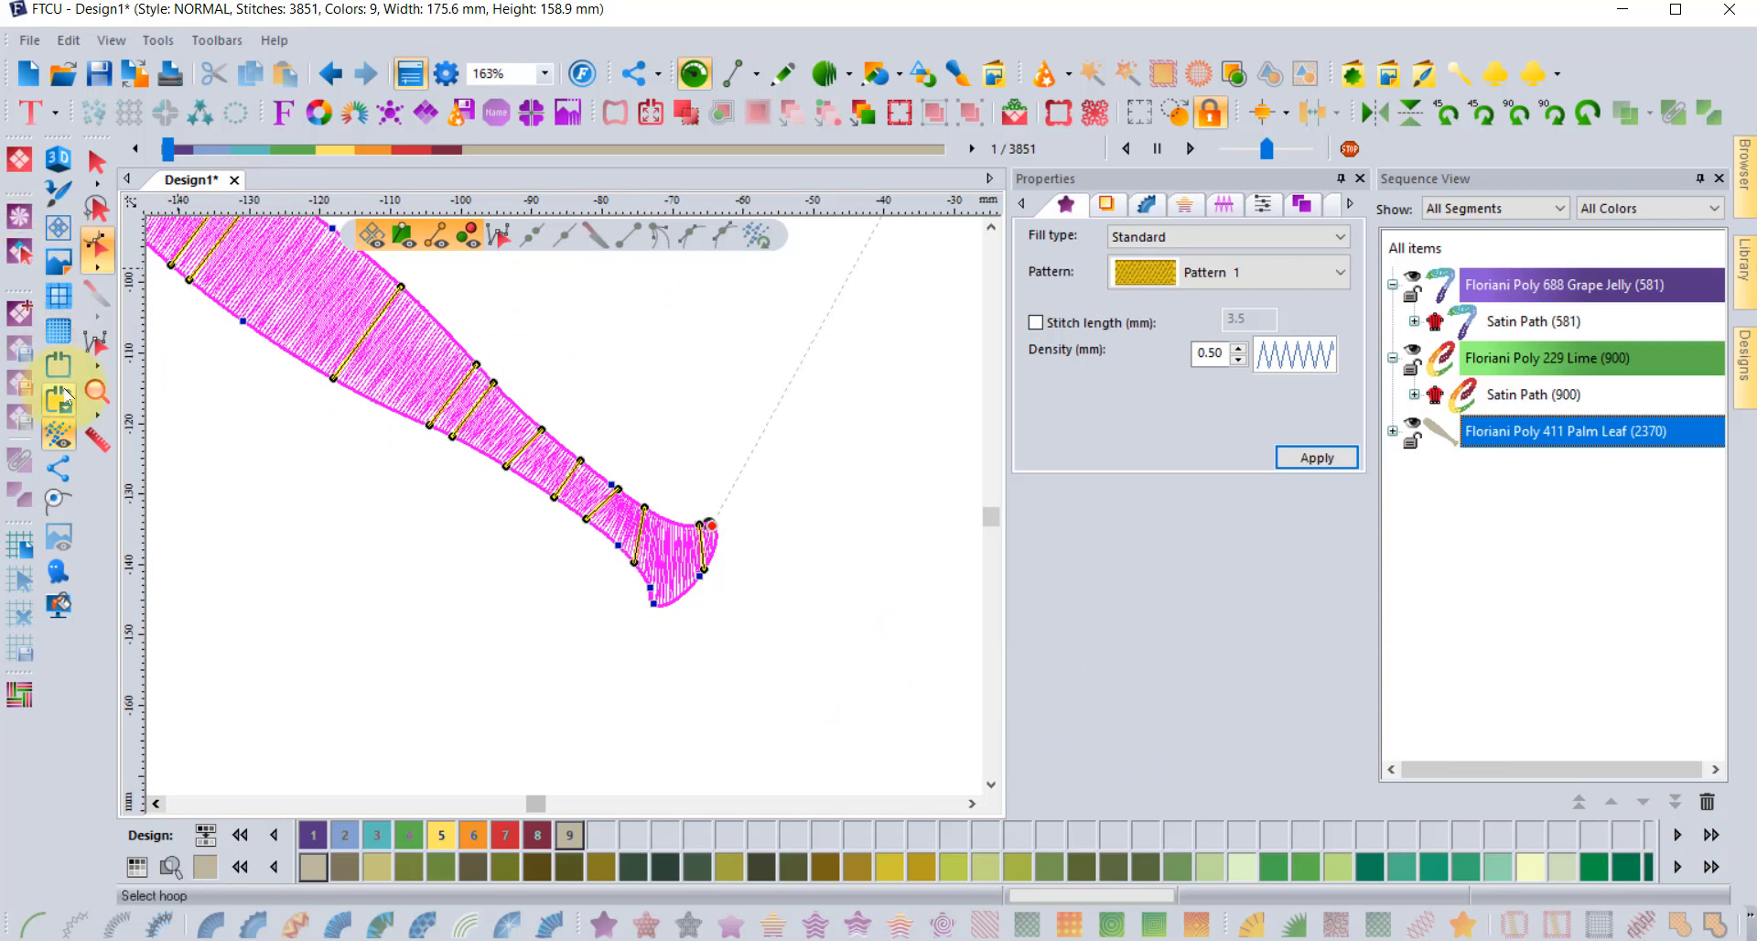
left_click(96, 395)
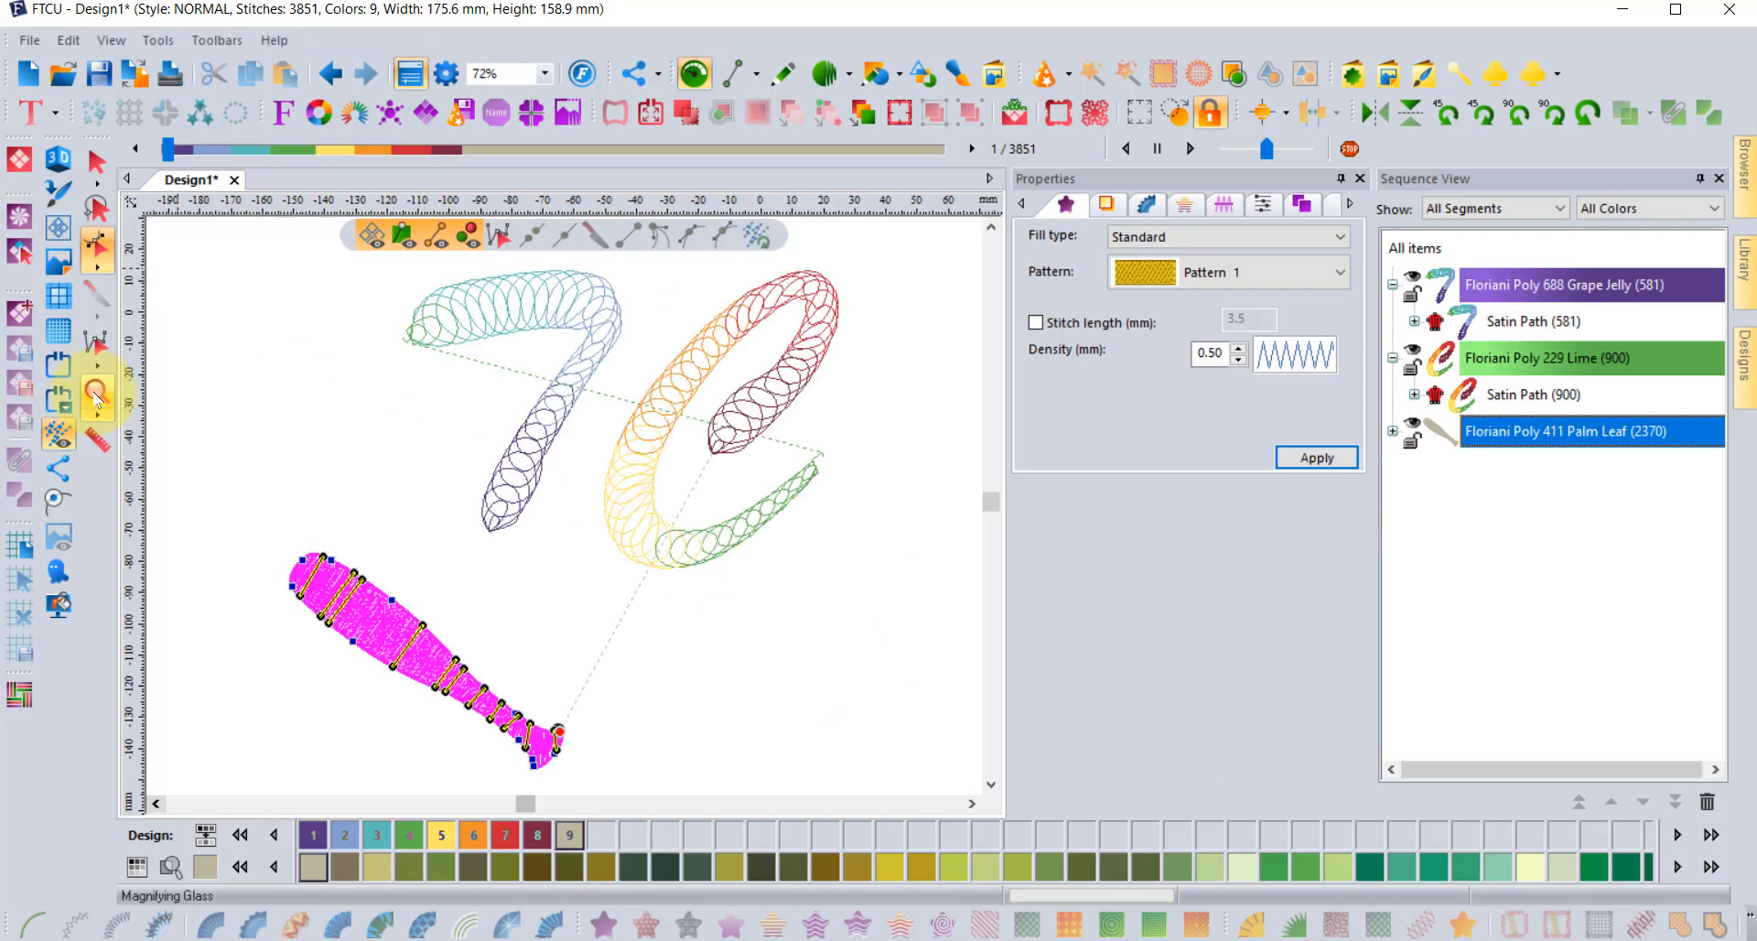
- Finish editing the bat's inclinations and convert the selected bat back to a plain artwork outline without stitches
scroll(430, 723, "up", 2)
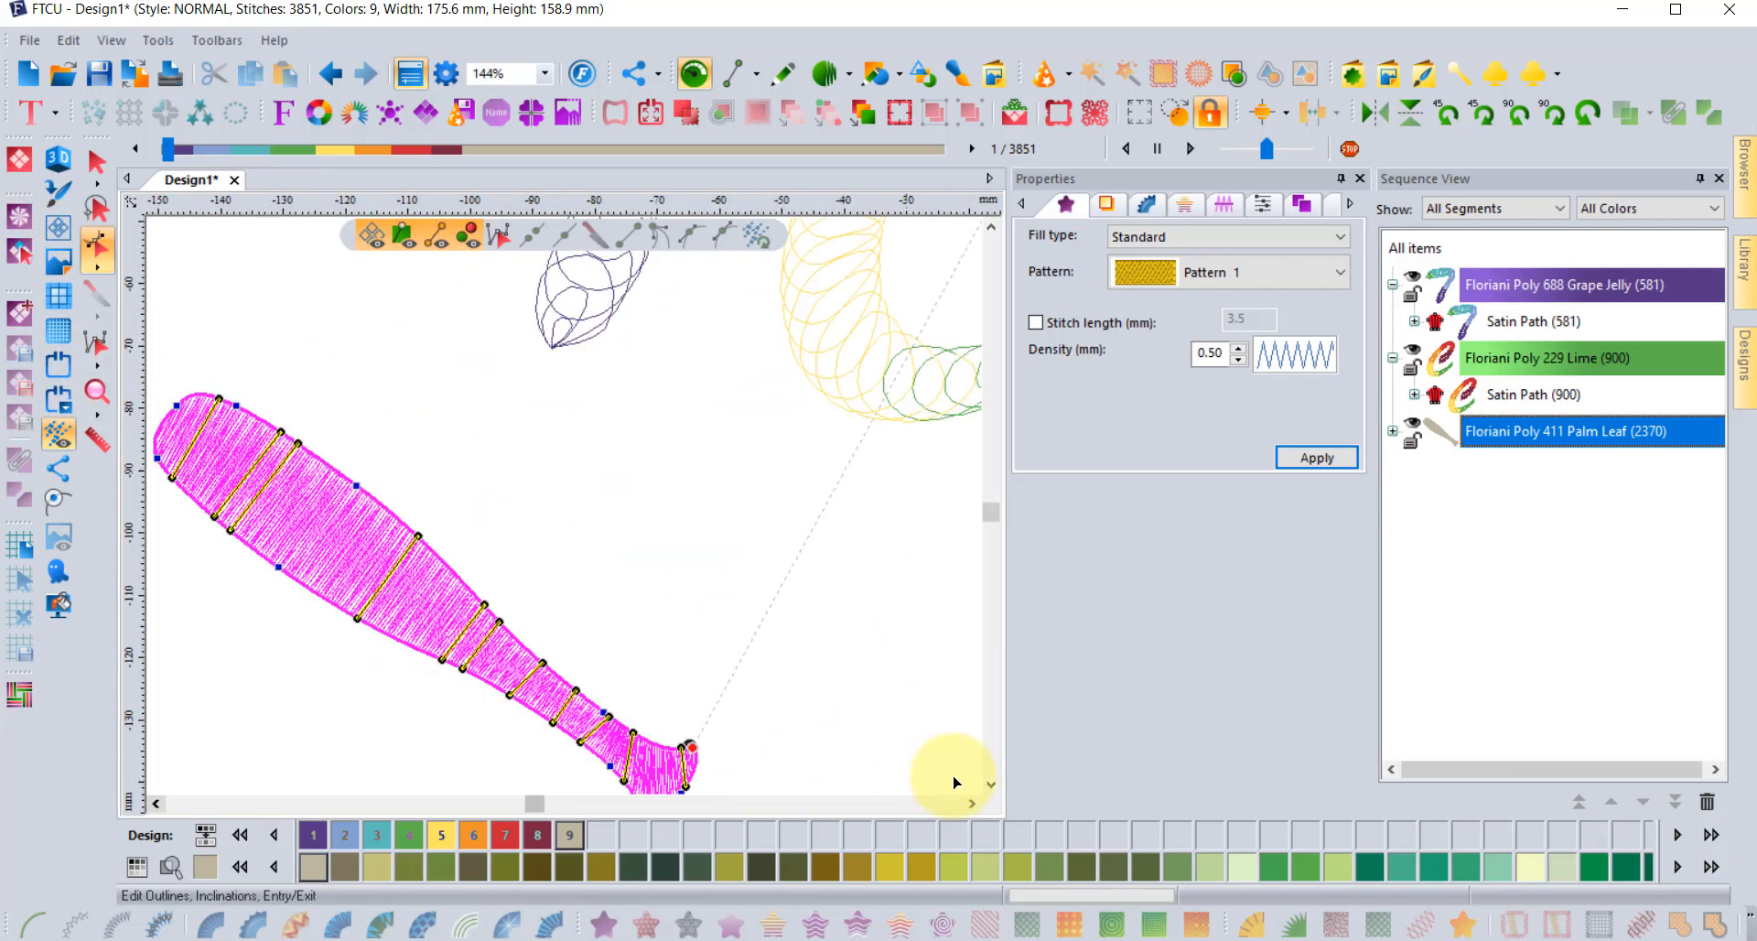
left_click(988, 786)
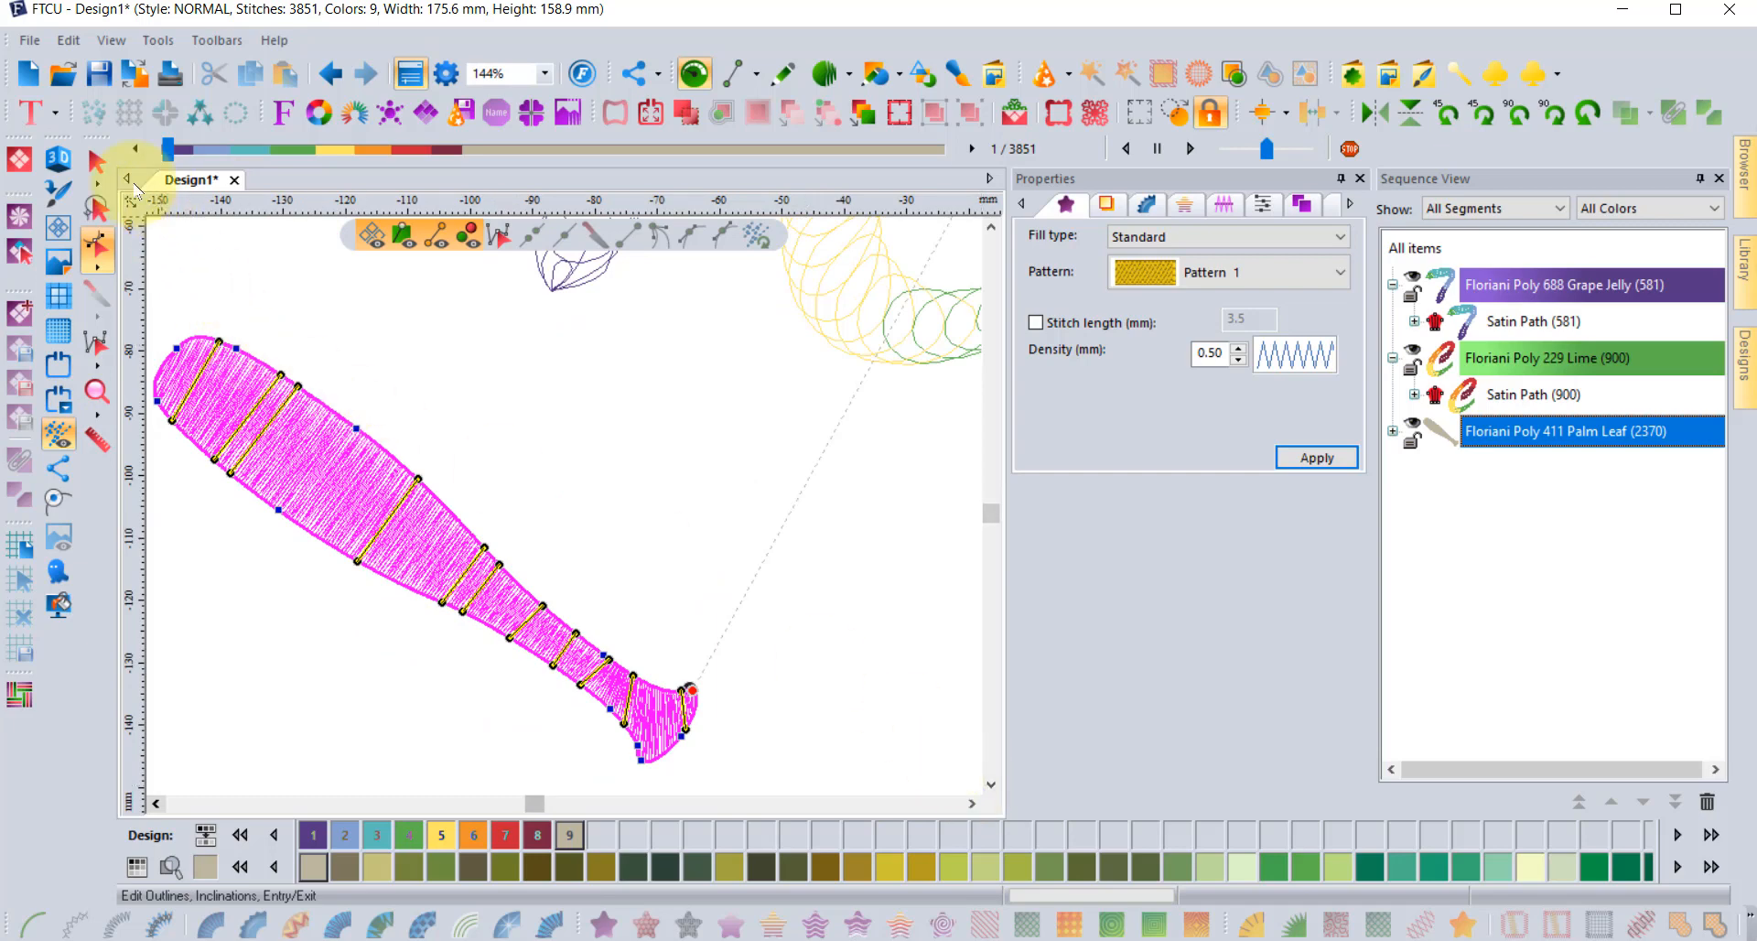
left_click(96, 163)
left_click(218, 366)
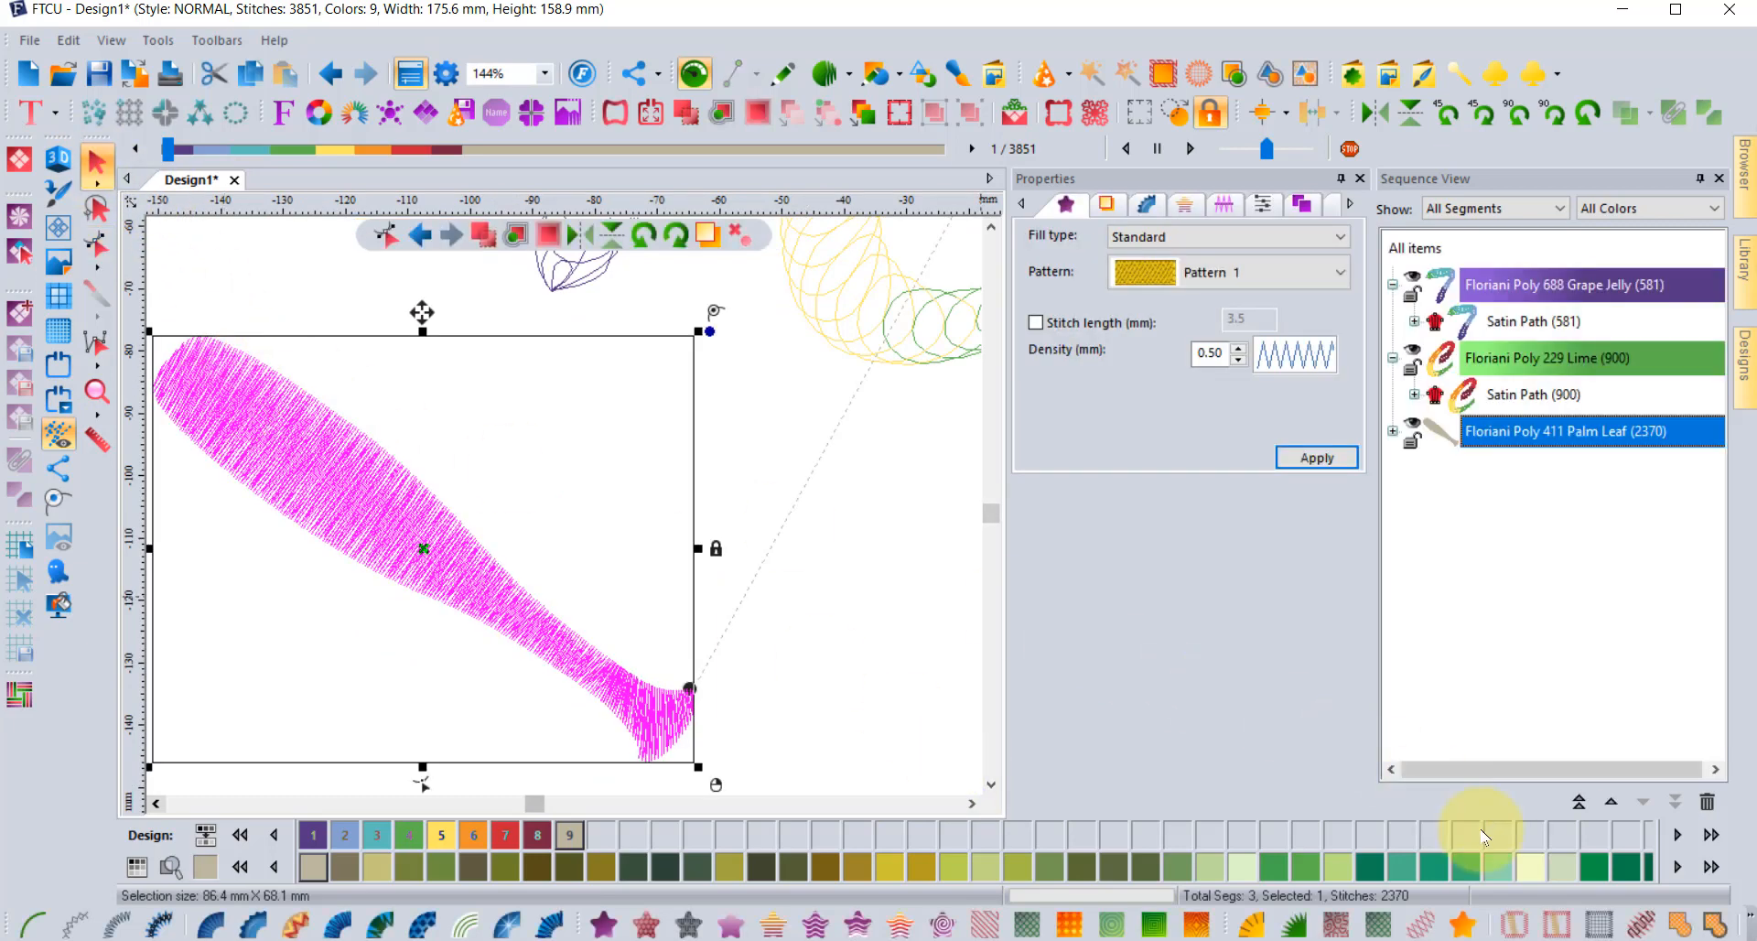
left_click(1468, 928)
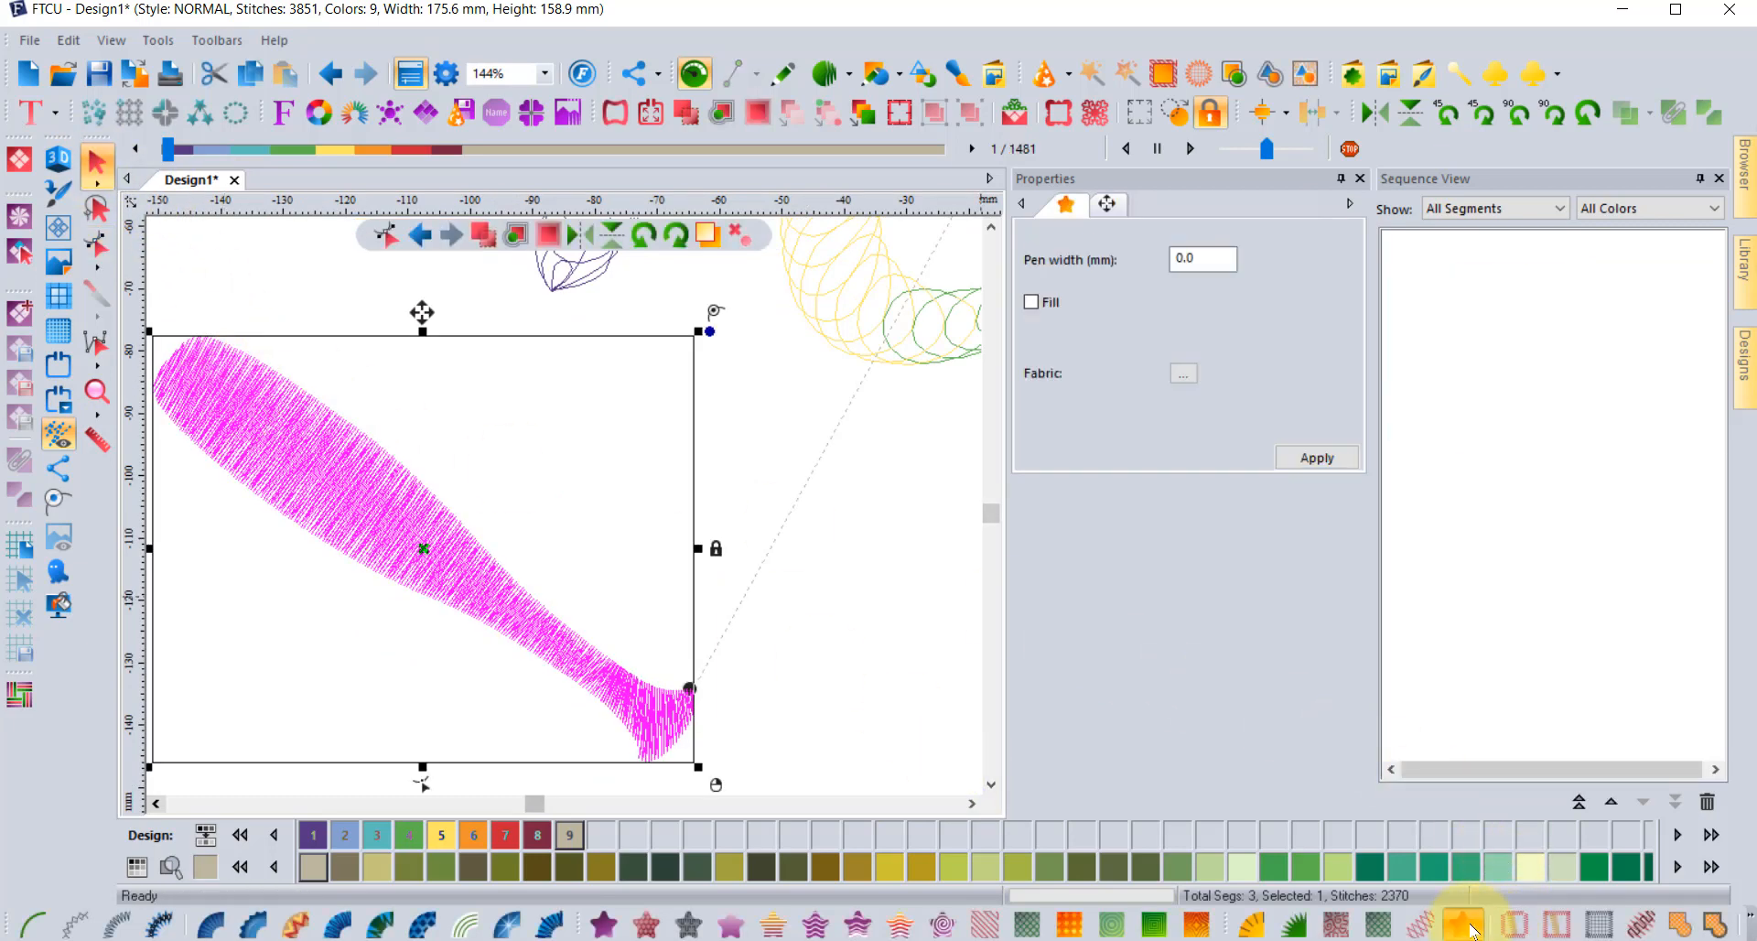
left_click(154, 803)
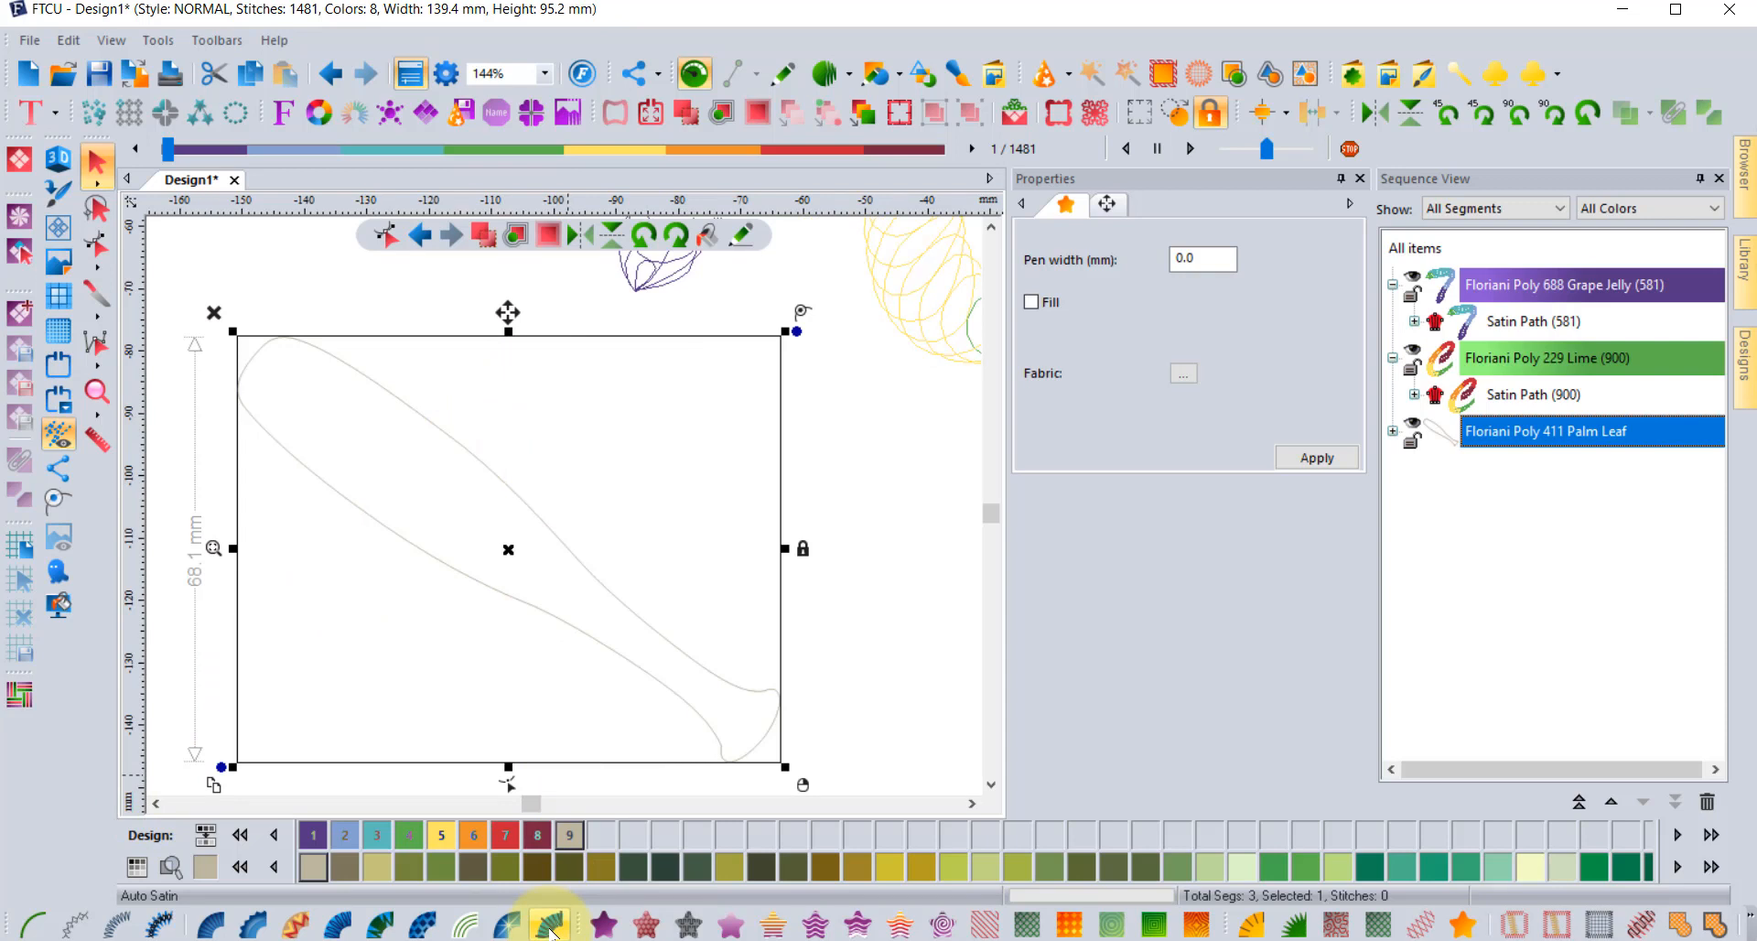
- Fill the bat outline with satin, adding three differently slanted inclination lines and placing the entry and exit points at its opposite ends
left_click(207, 929)
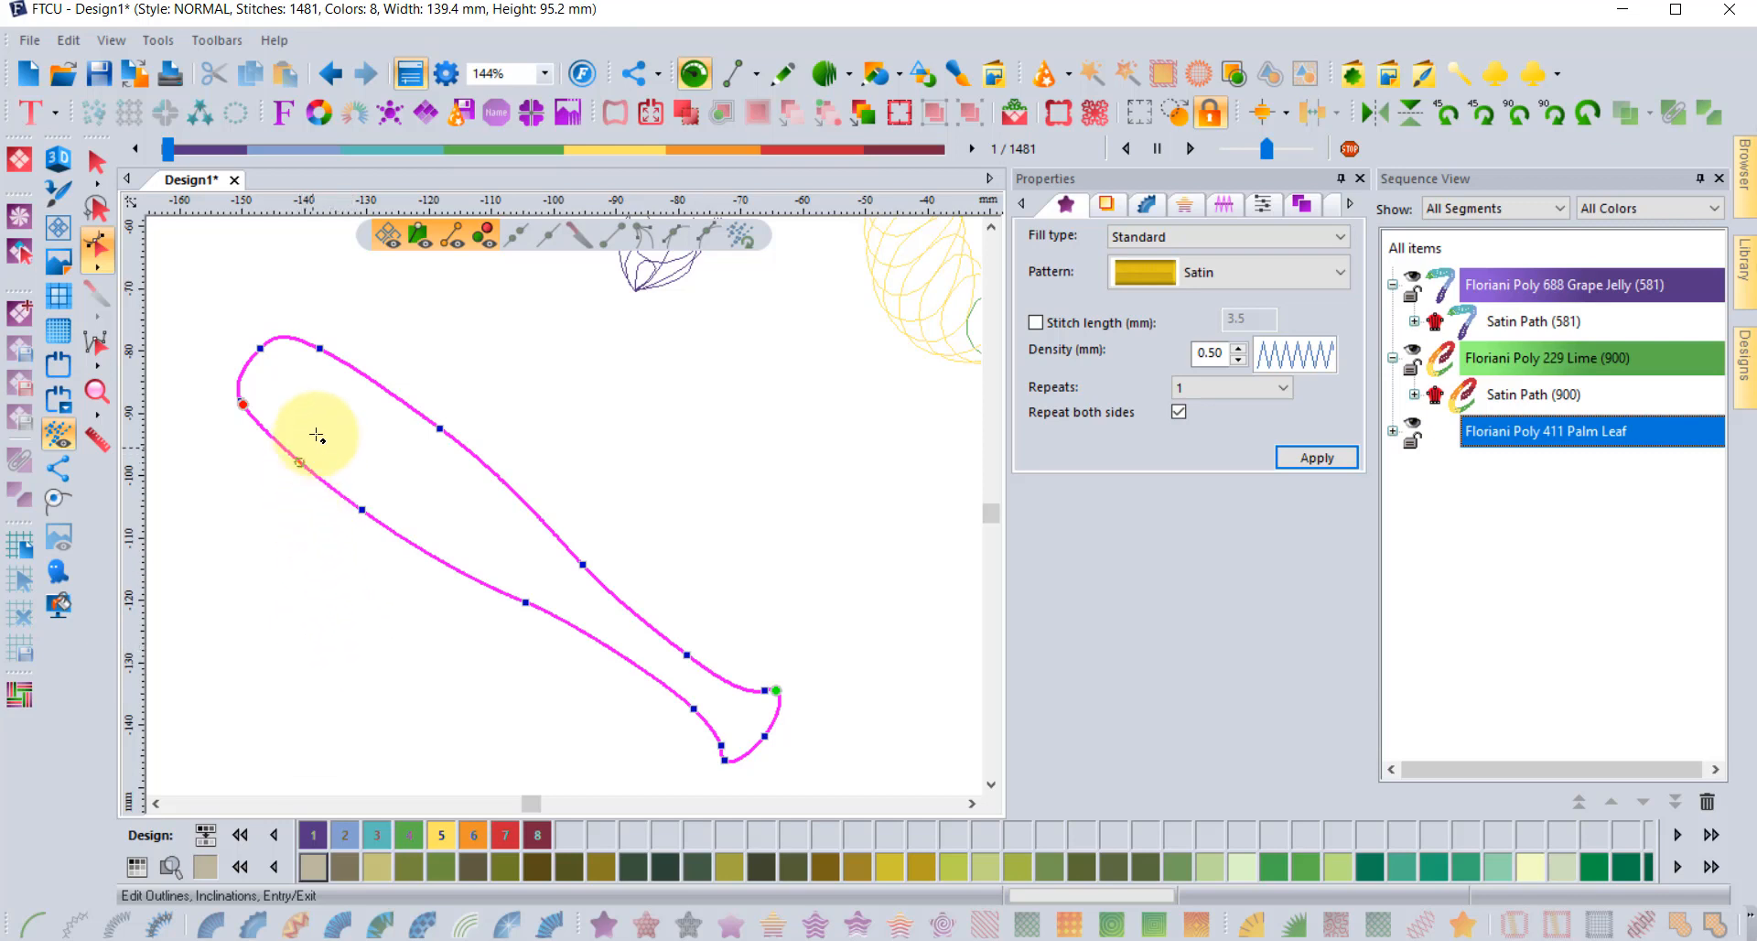
left_click_drag(315, 435, 363, 359)
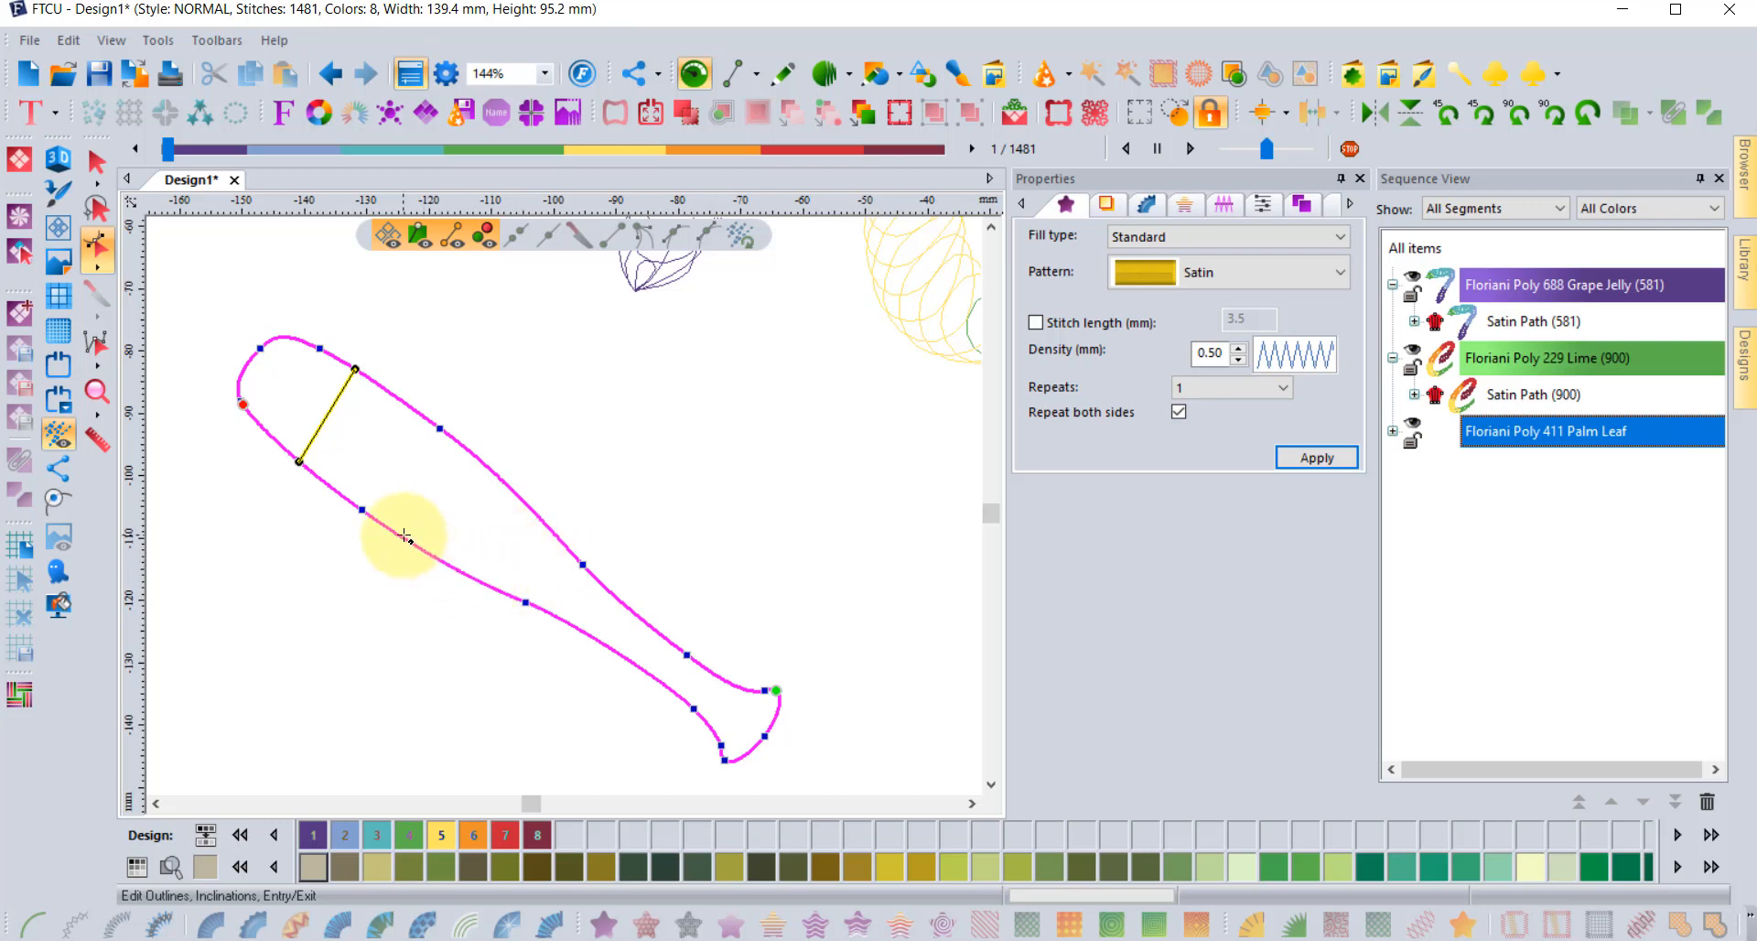
left_click_drag(402, 536, 514, 491)
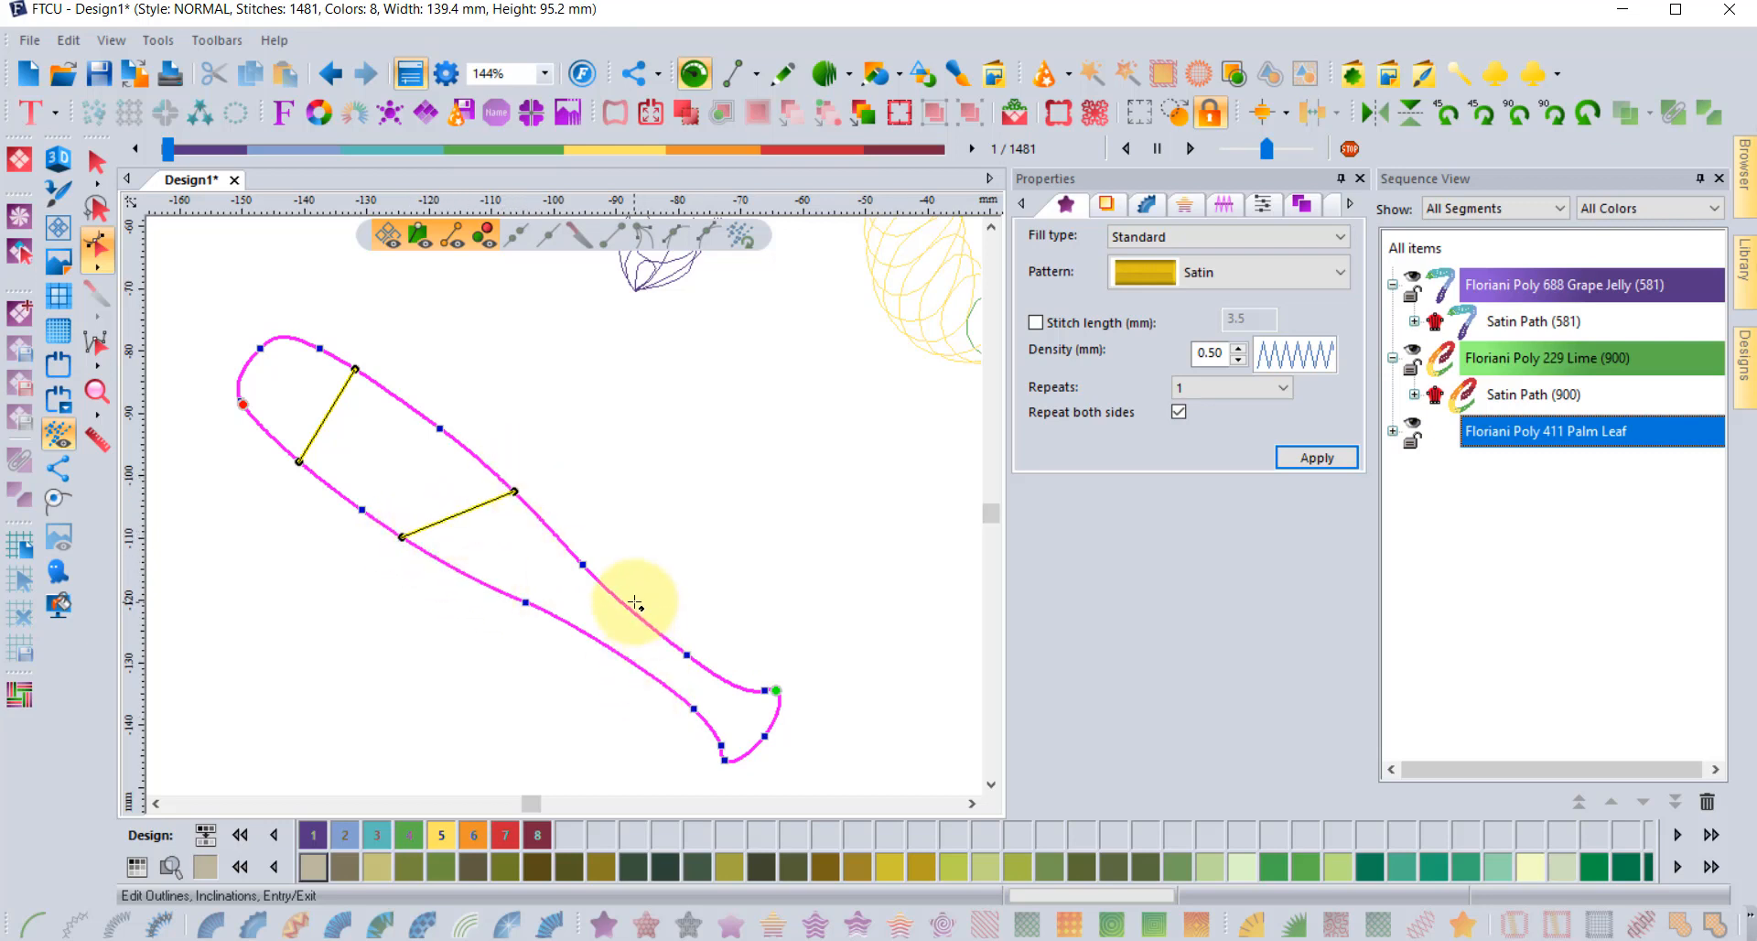
left_click_drag(630, 613, 609, 697)
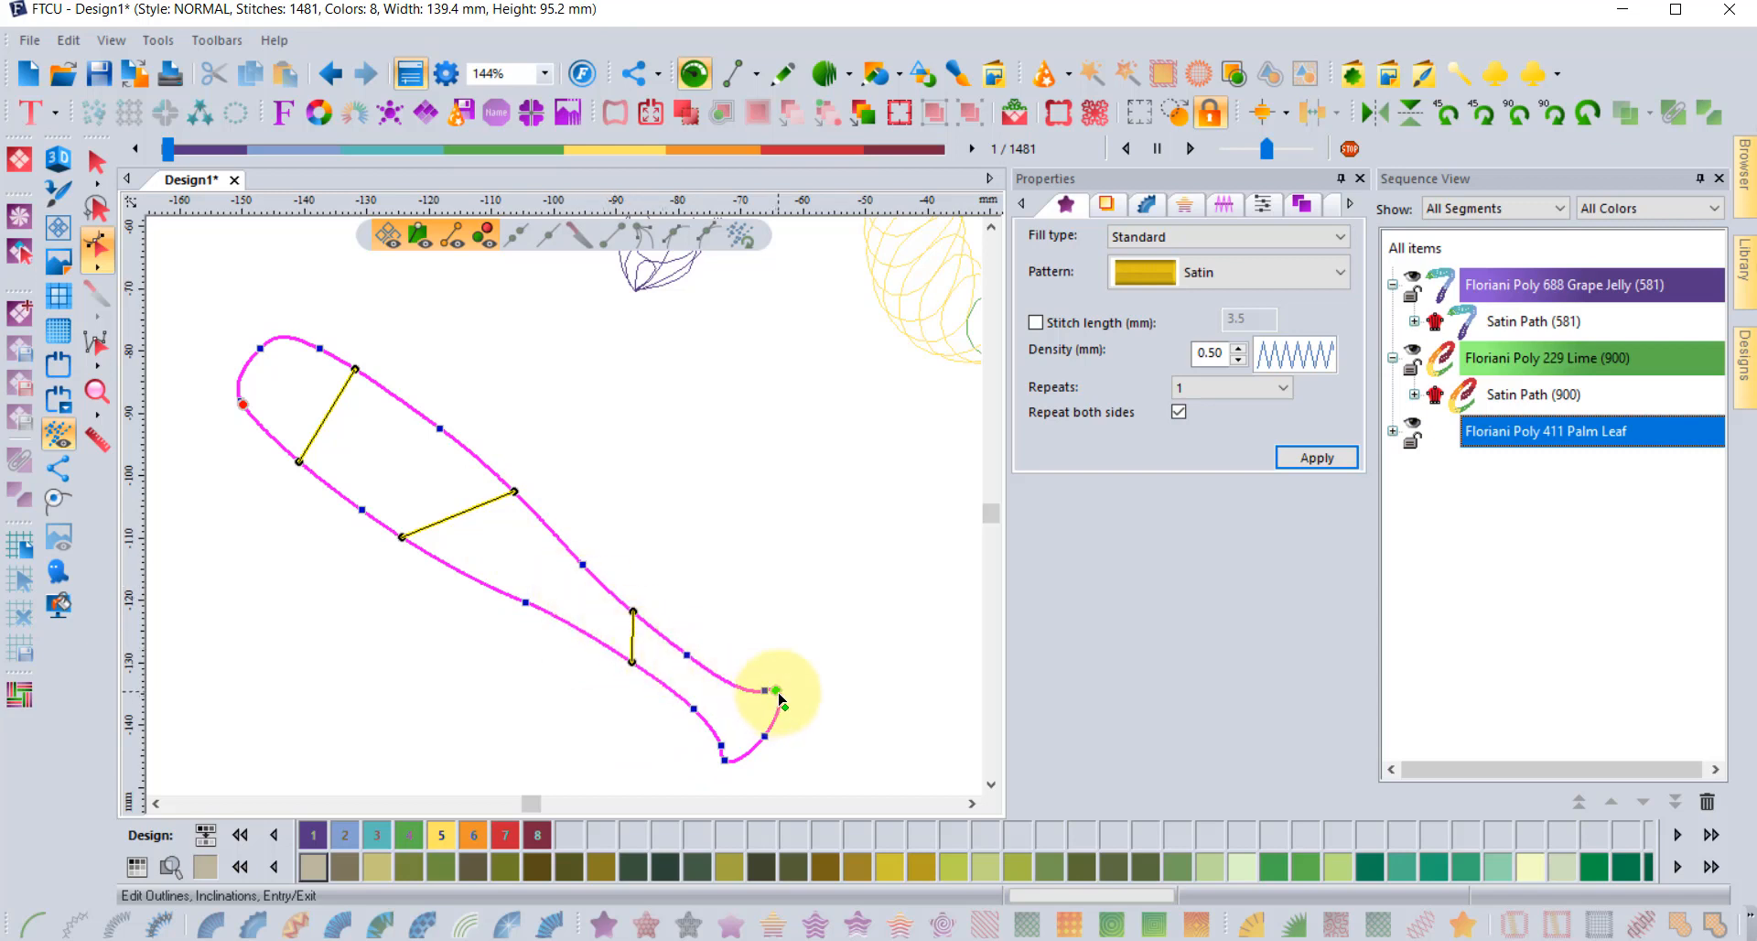
mouse_move(780, 698)
left_mouse_down()
mouse_move(748, 755)
mouse_move(261, 351)
mouse_move(250, 367)
mouse_move(365, 588)
mouse_move(698, 828)
mouse_move(786, 749)
mouse_move(823, 682)
left_mouse_up()
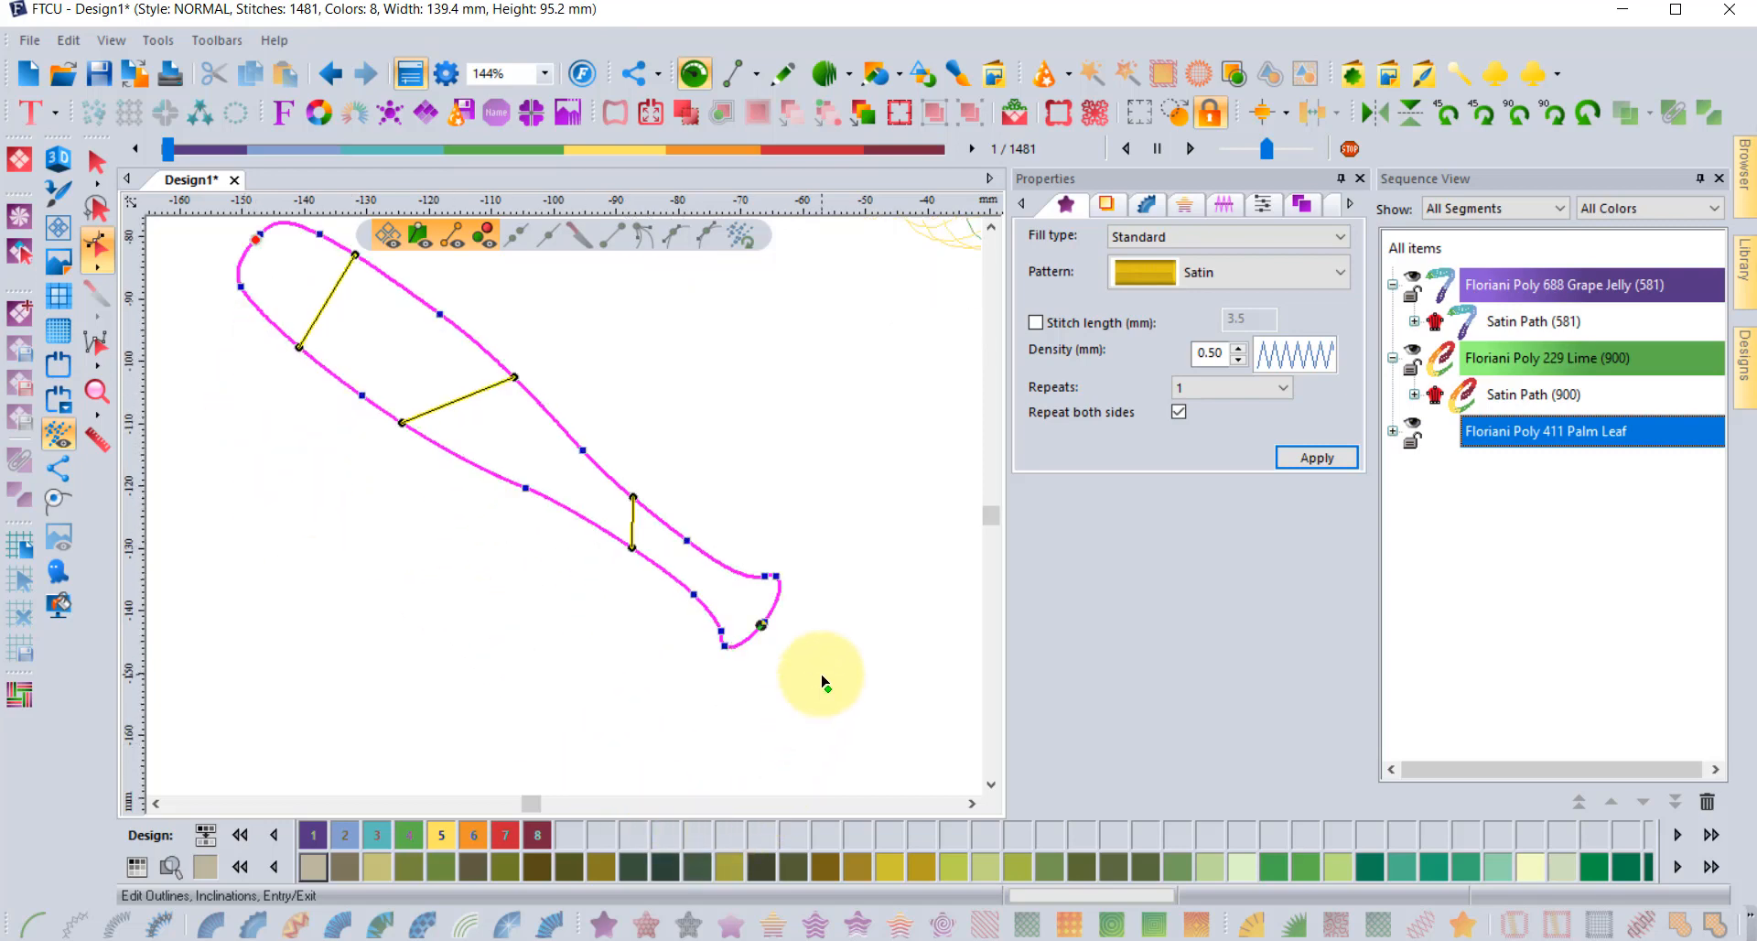
key("Return")
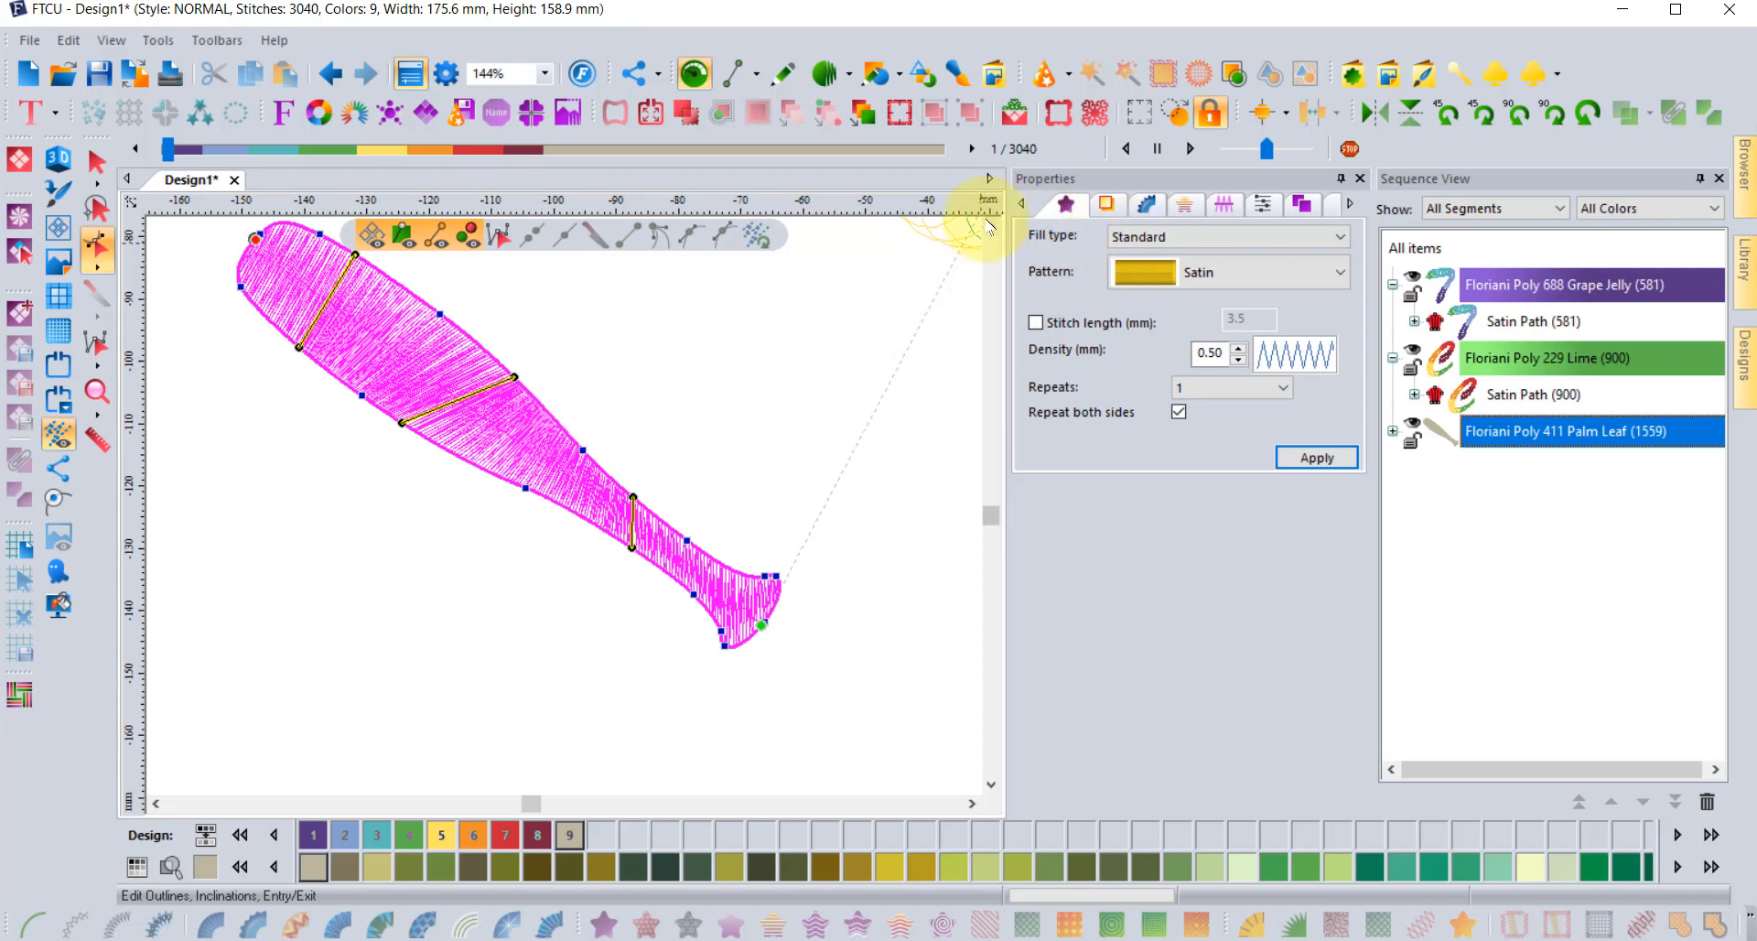
- Leave inclination editing and change the selected bat's fill to a spiral satin
scroll(991, 227, "up", 1)
left_click(96, 163)
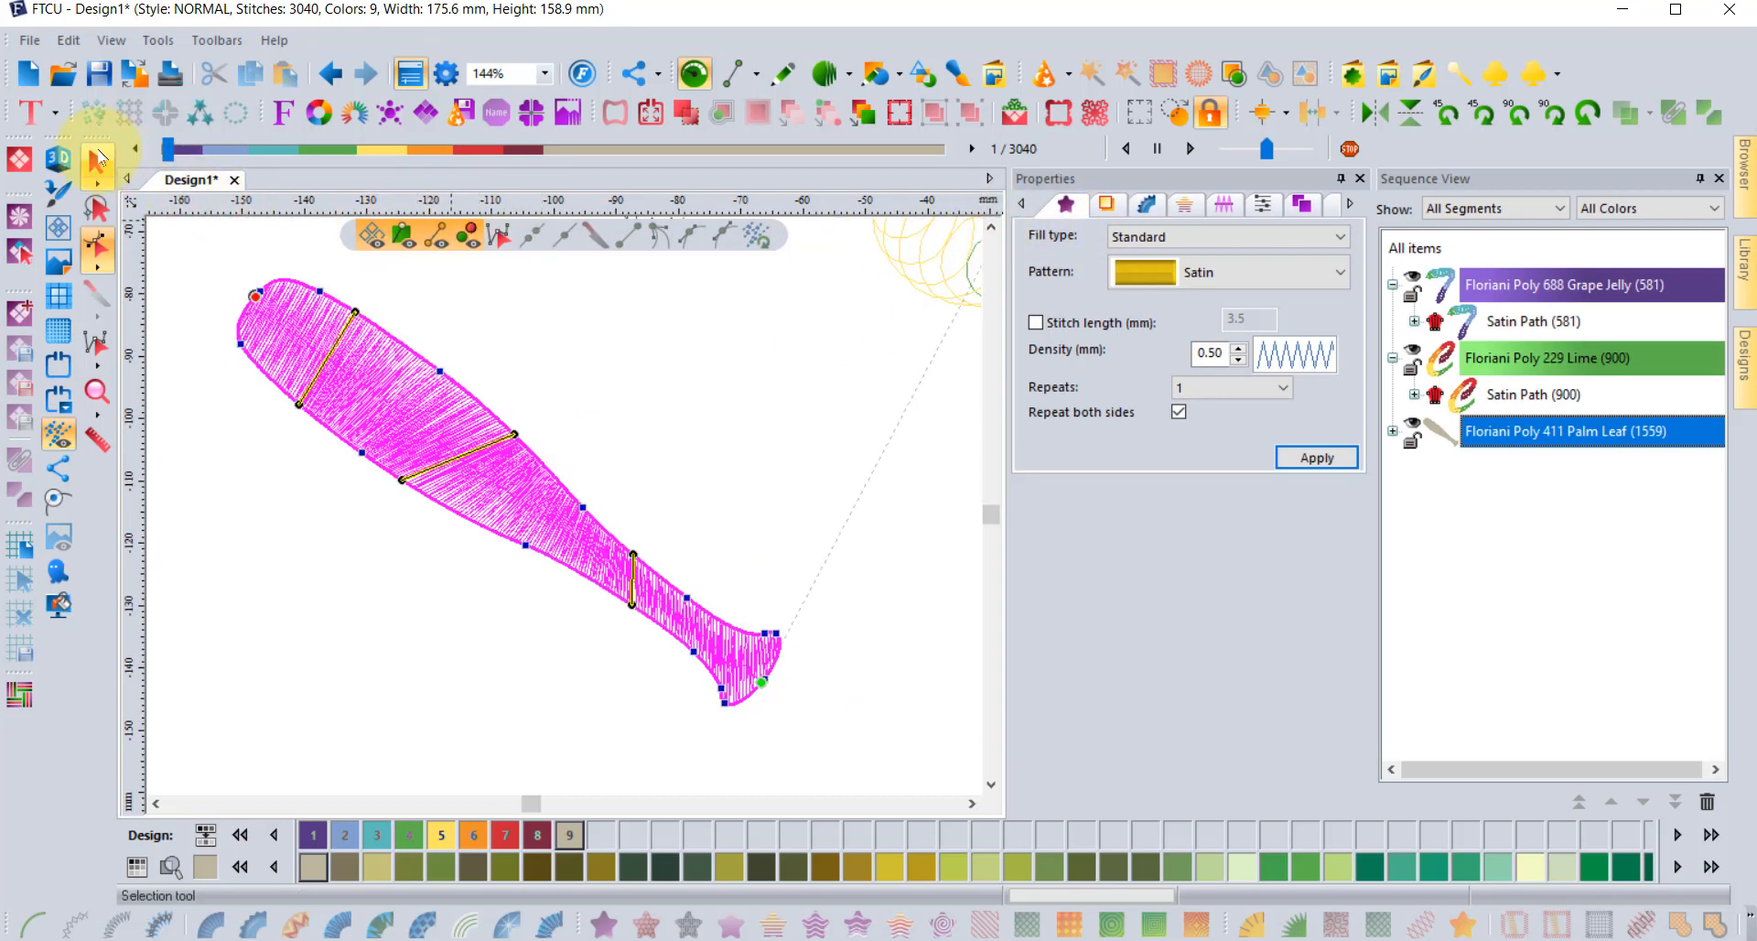
left_click(539, 355)
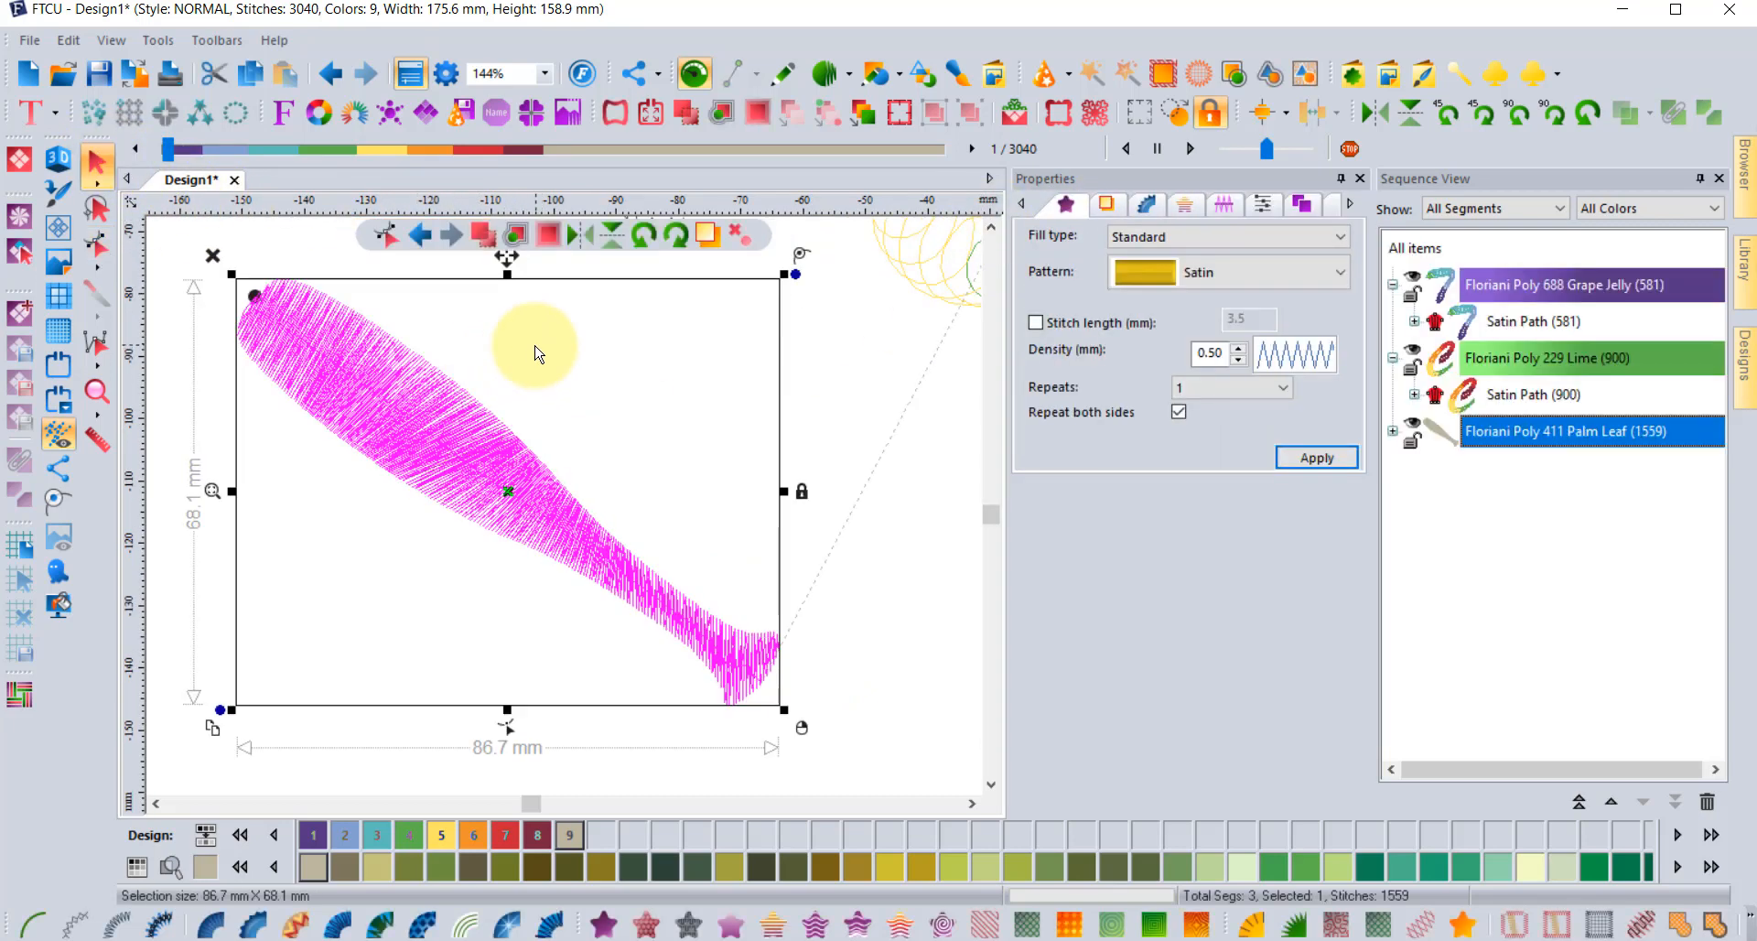
scroll(539, 354, "down", 2)
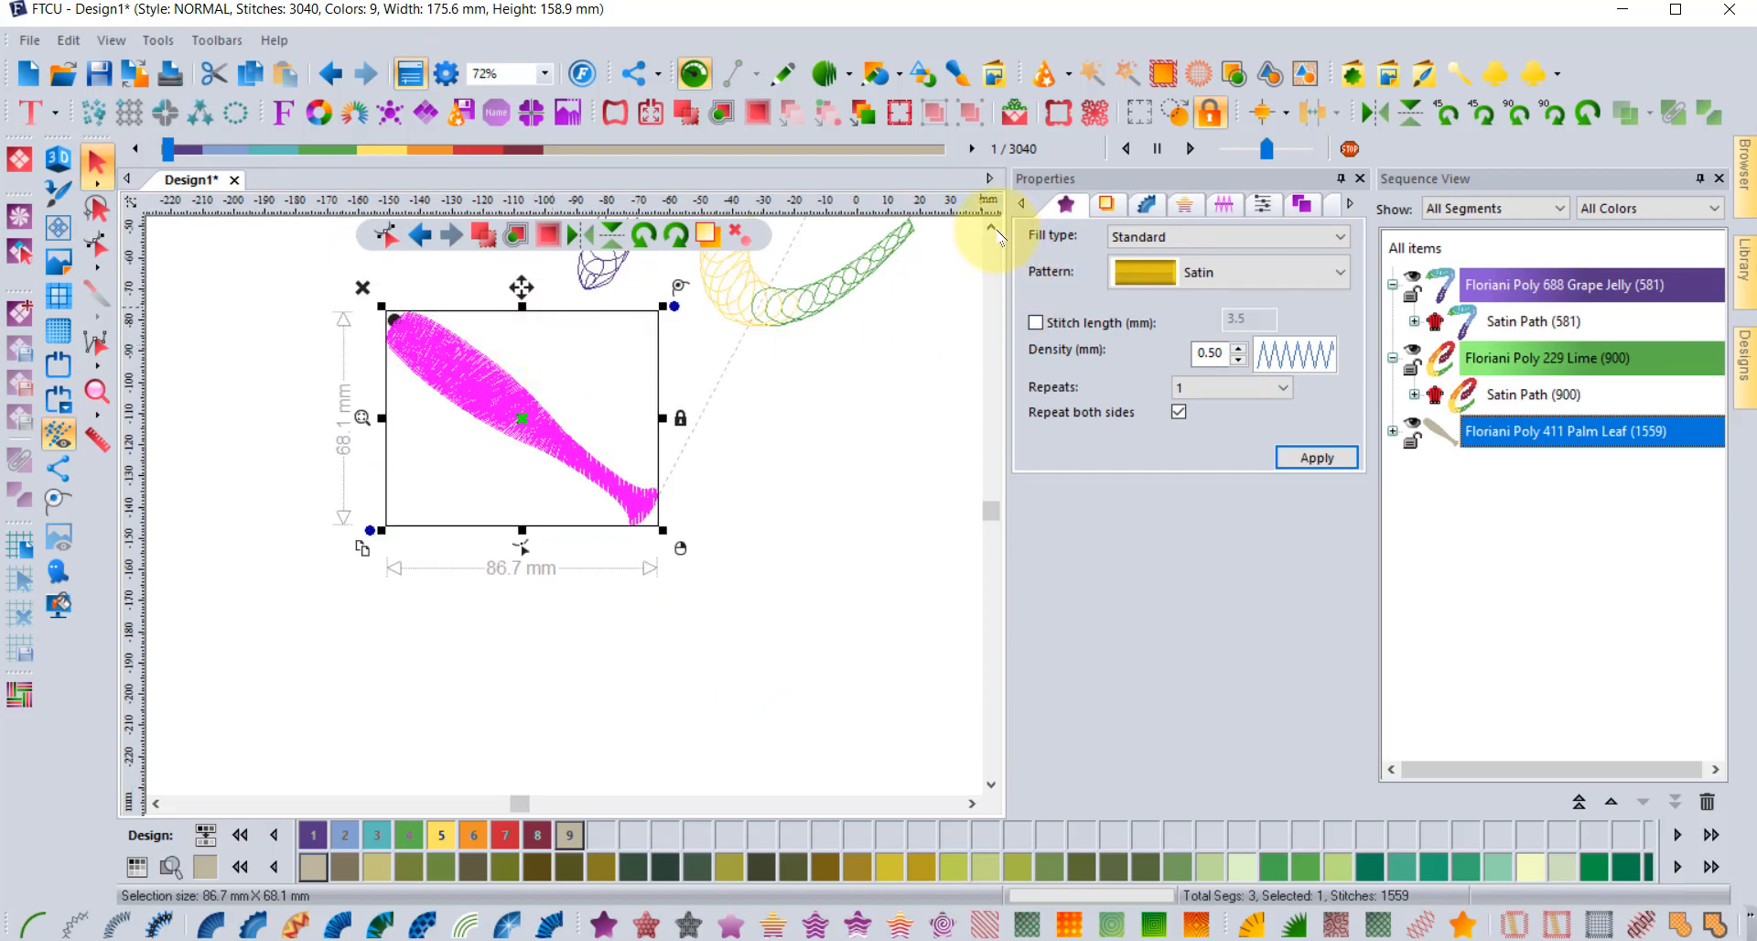
scroll(972, 223, "up", 2)
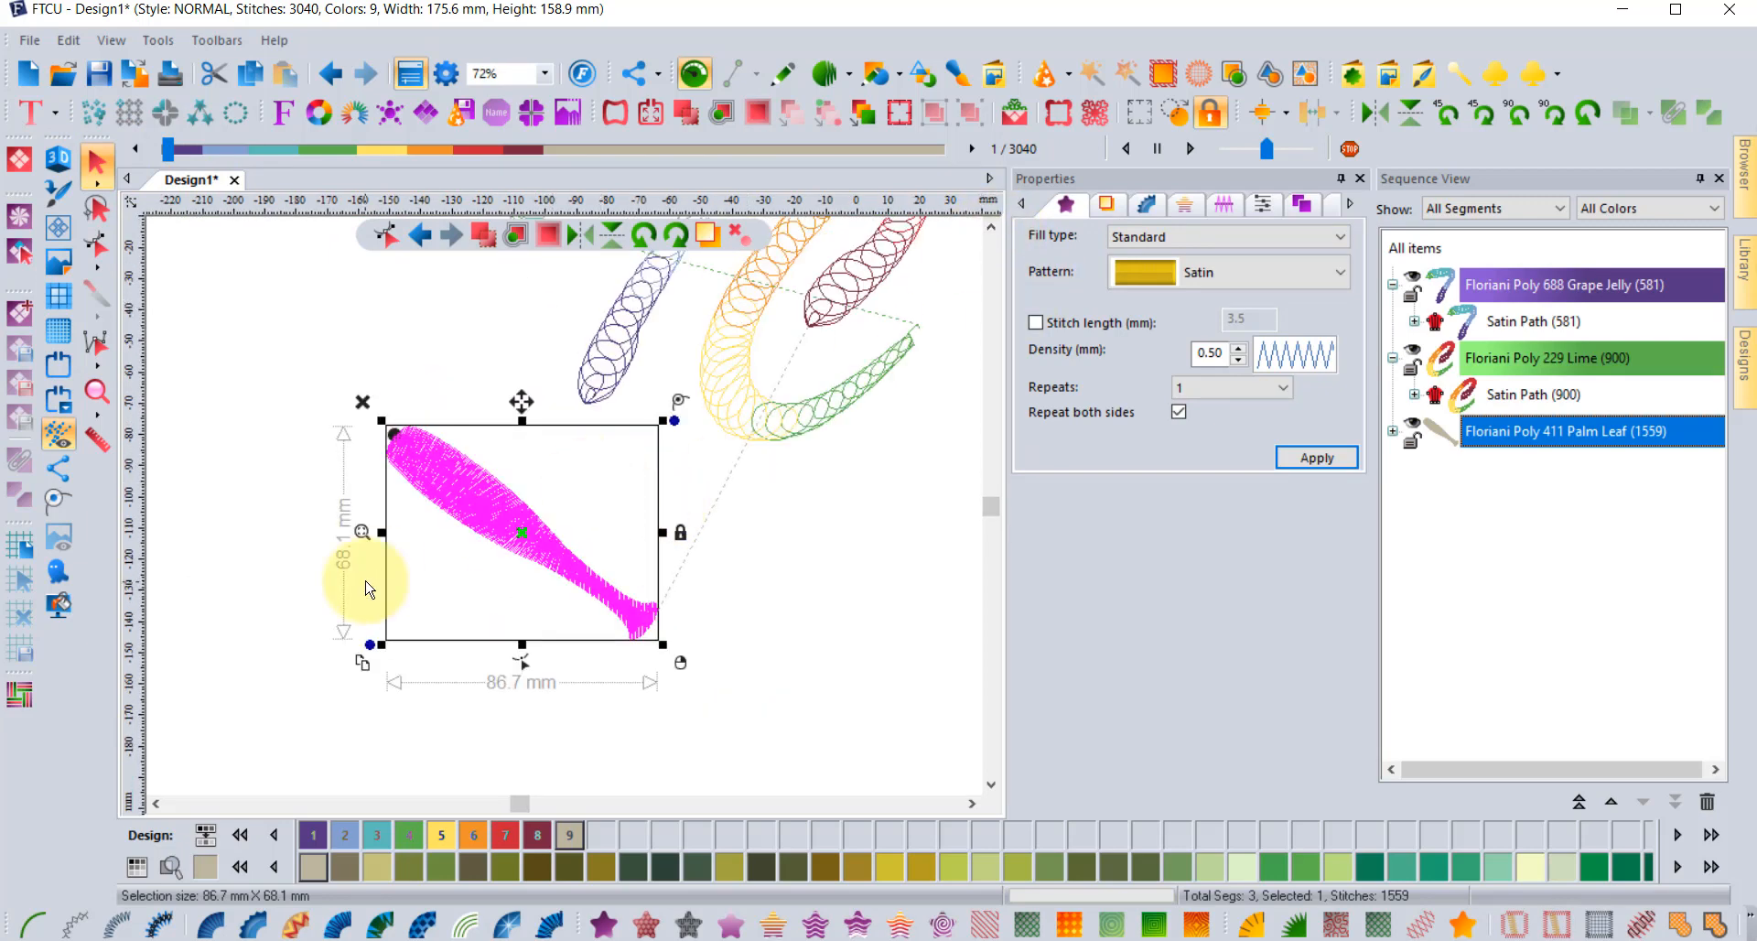
left_click(338, 928)
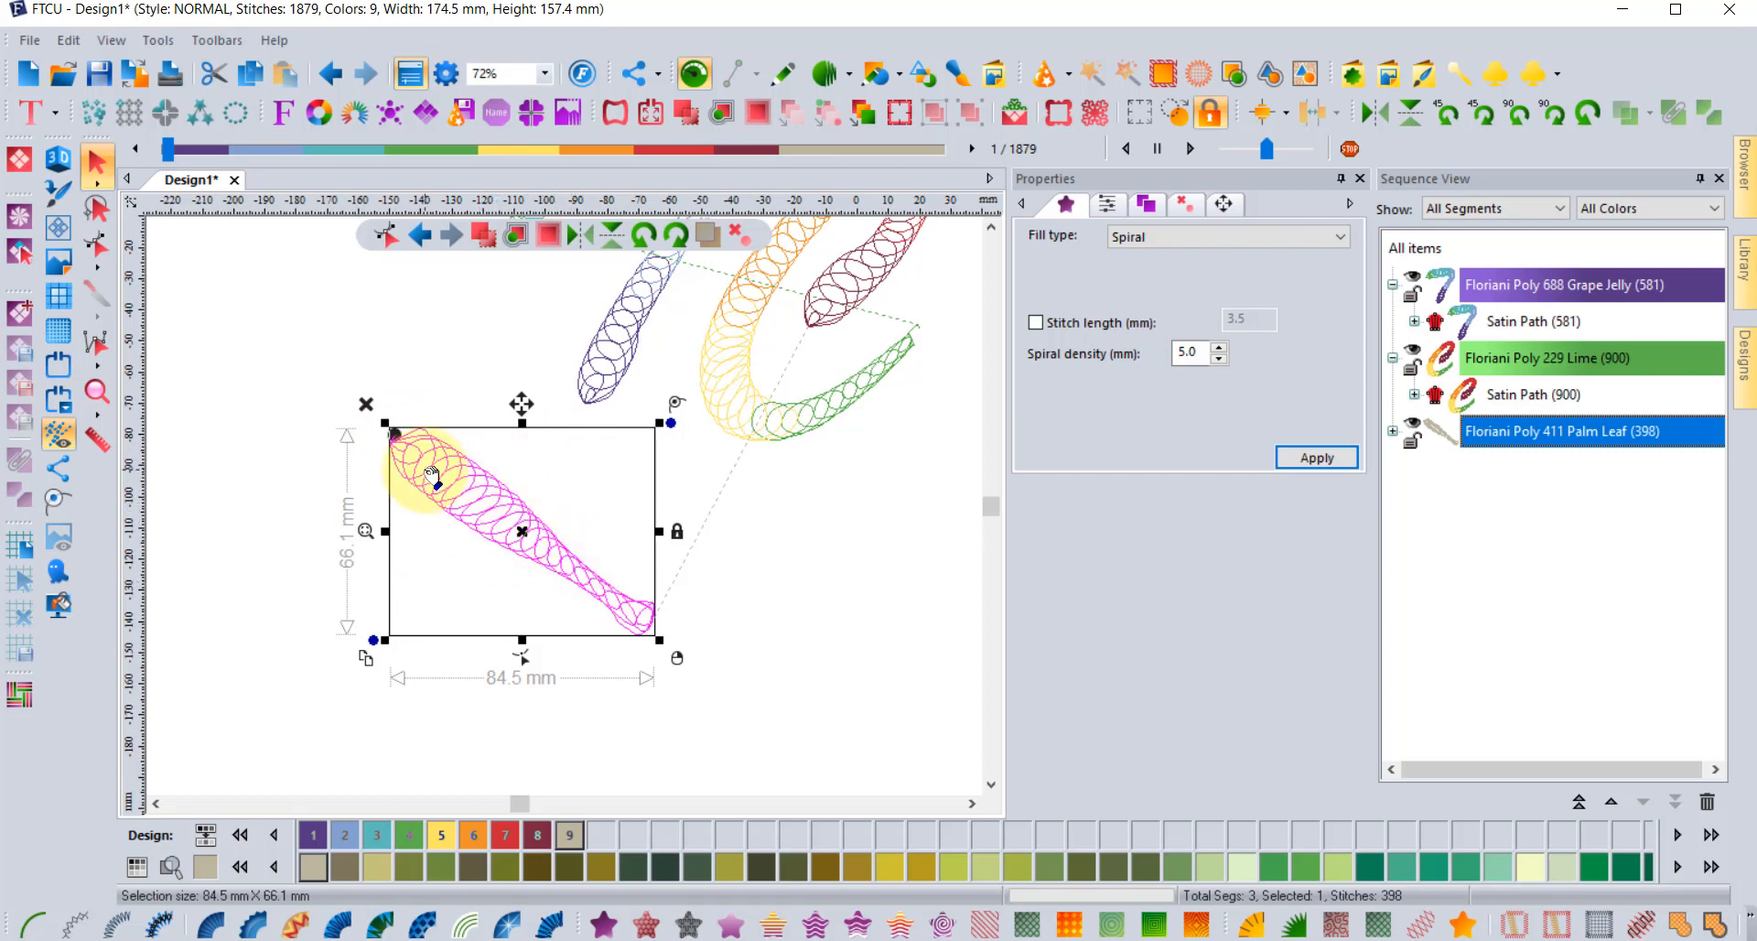
- Edit the bat's inclinations and move both ends of the middle line so that it runs vertically across the barrel
left_click(98, 245)
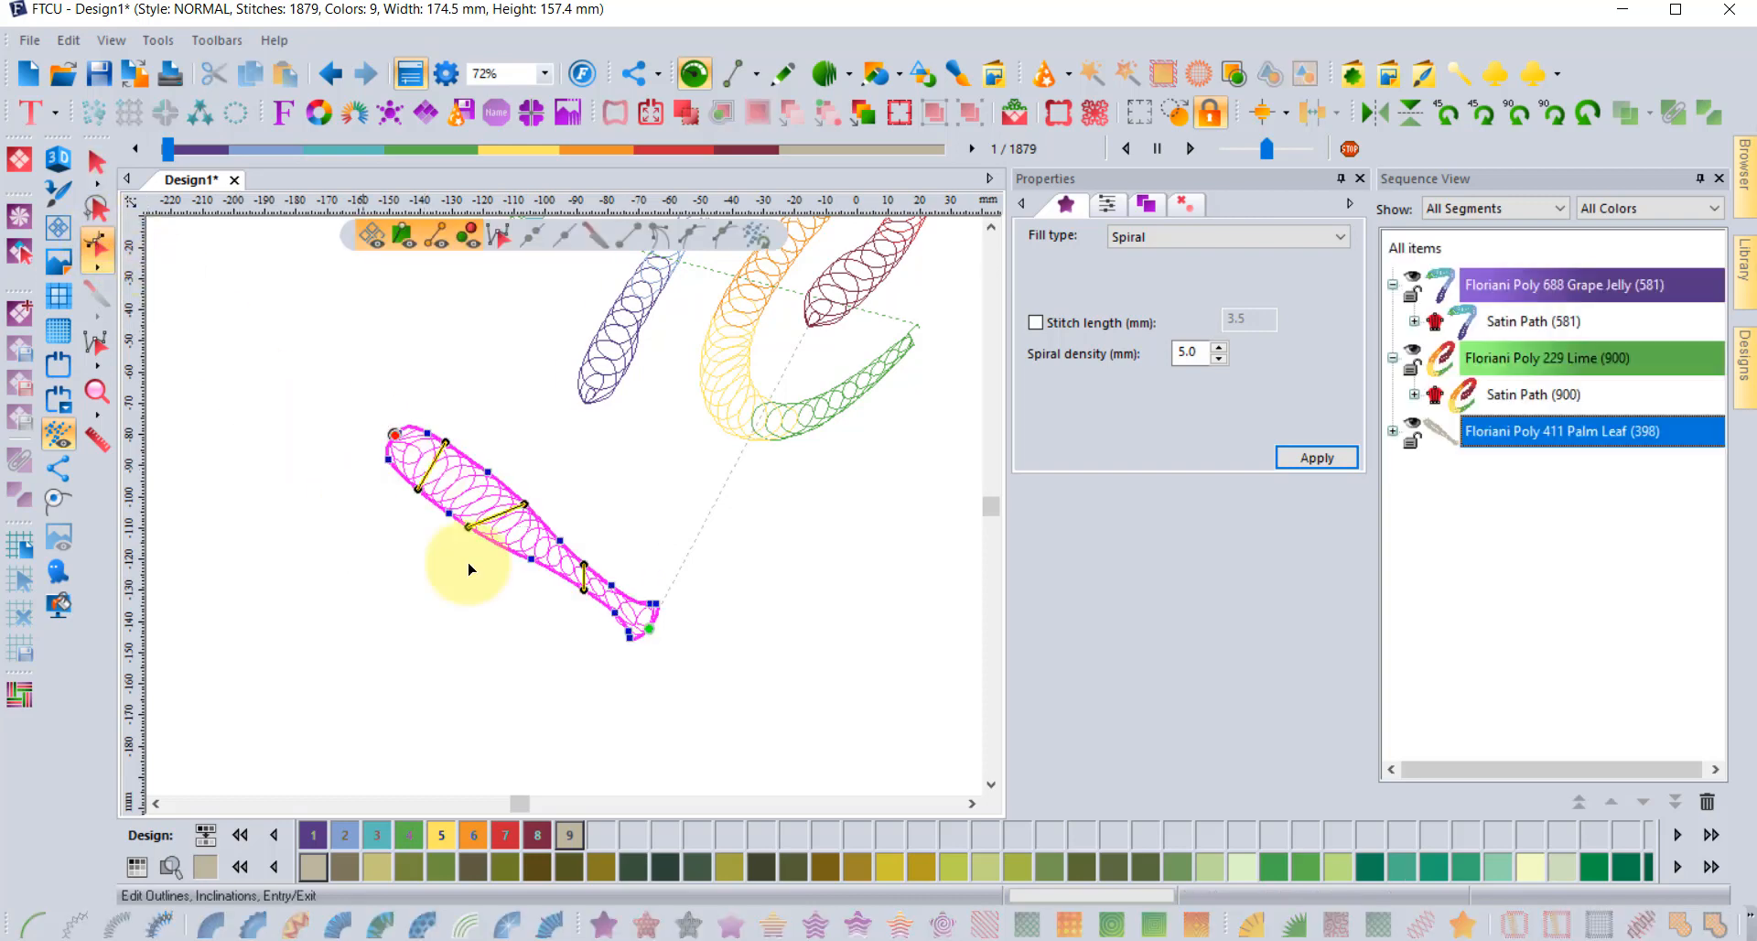
scroll(544, 590, "up", 2)
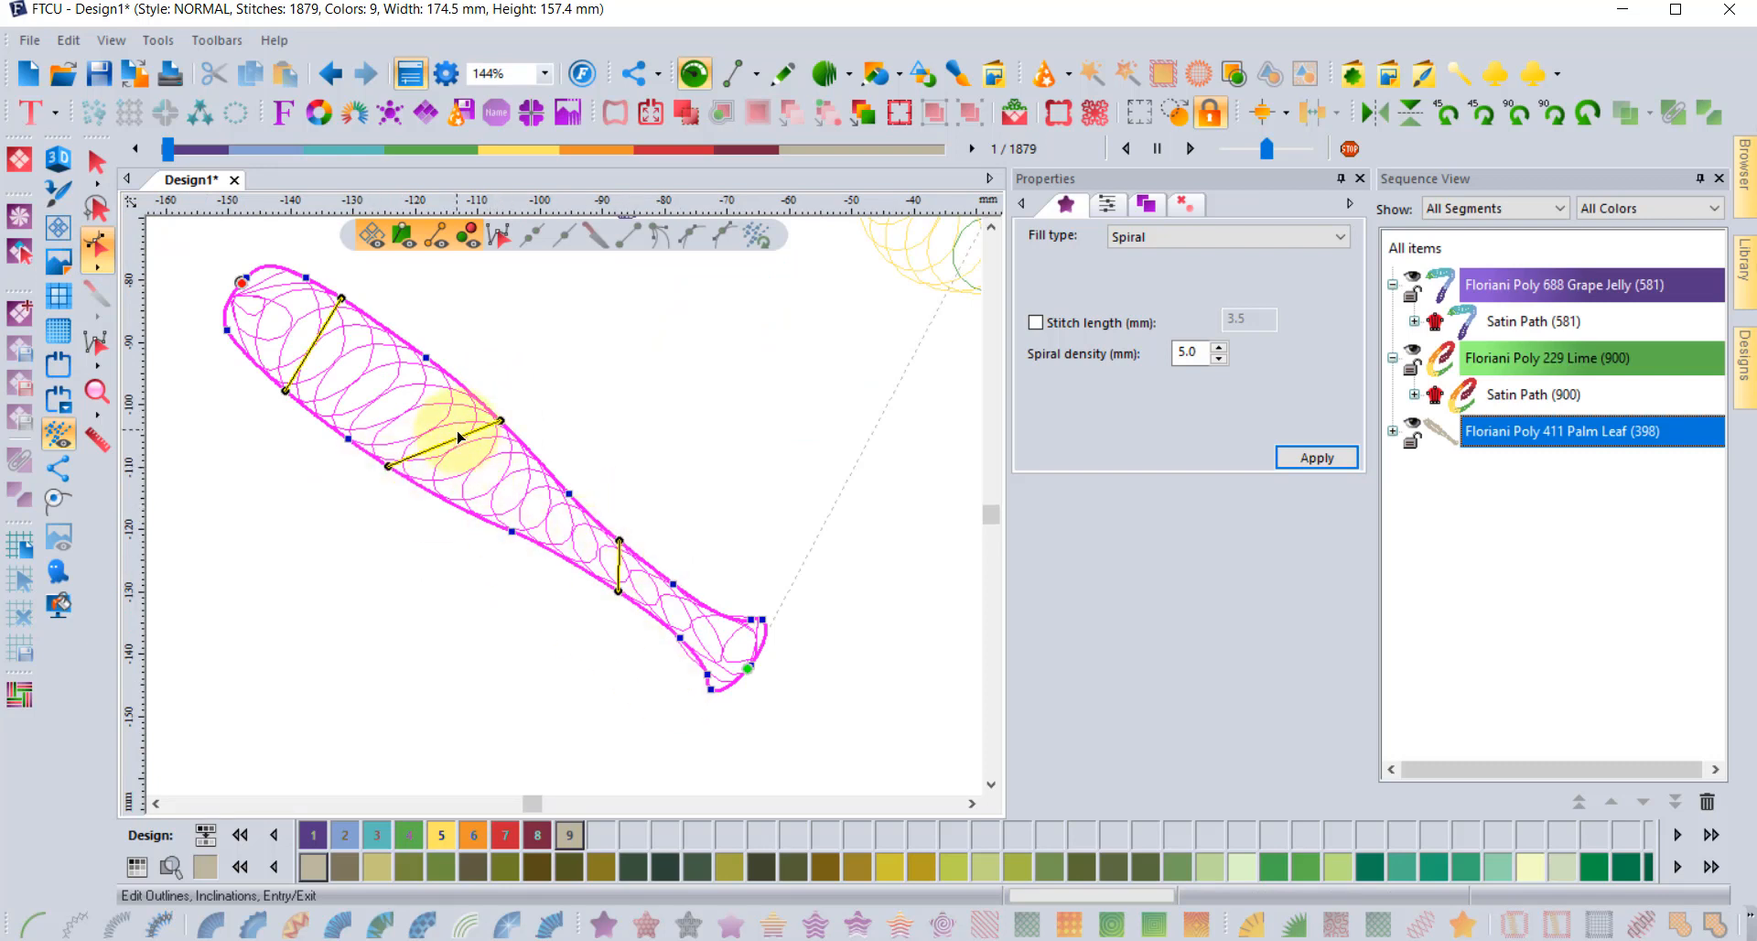
left_click_drag(501, 422, 436, 365)
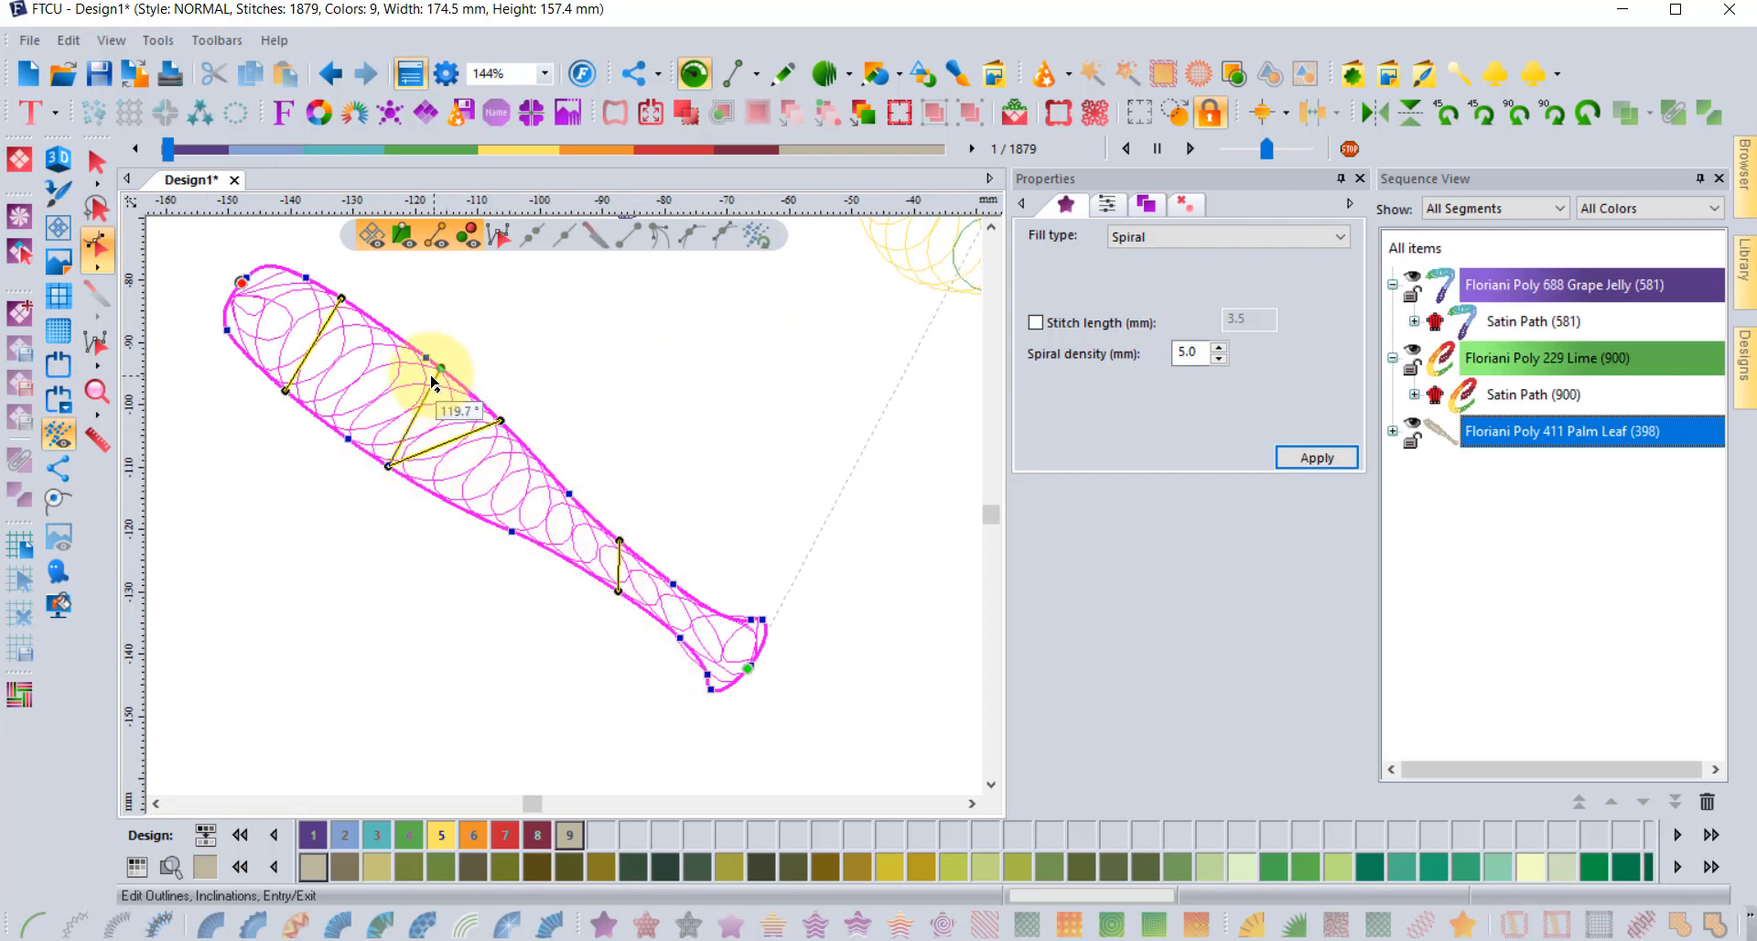
left_click_drag(388, 469, 436, 495)
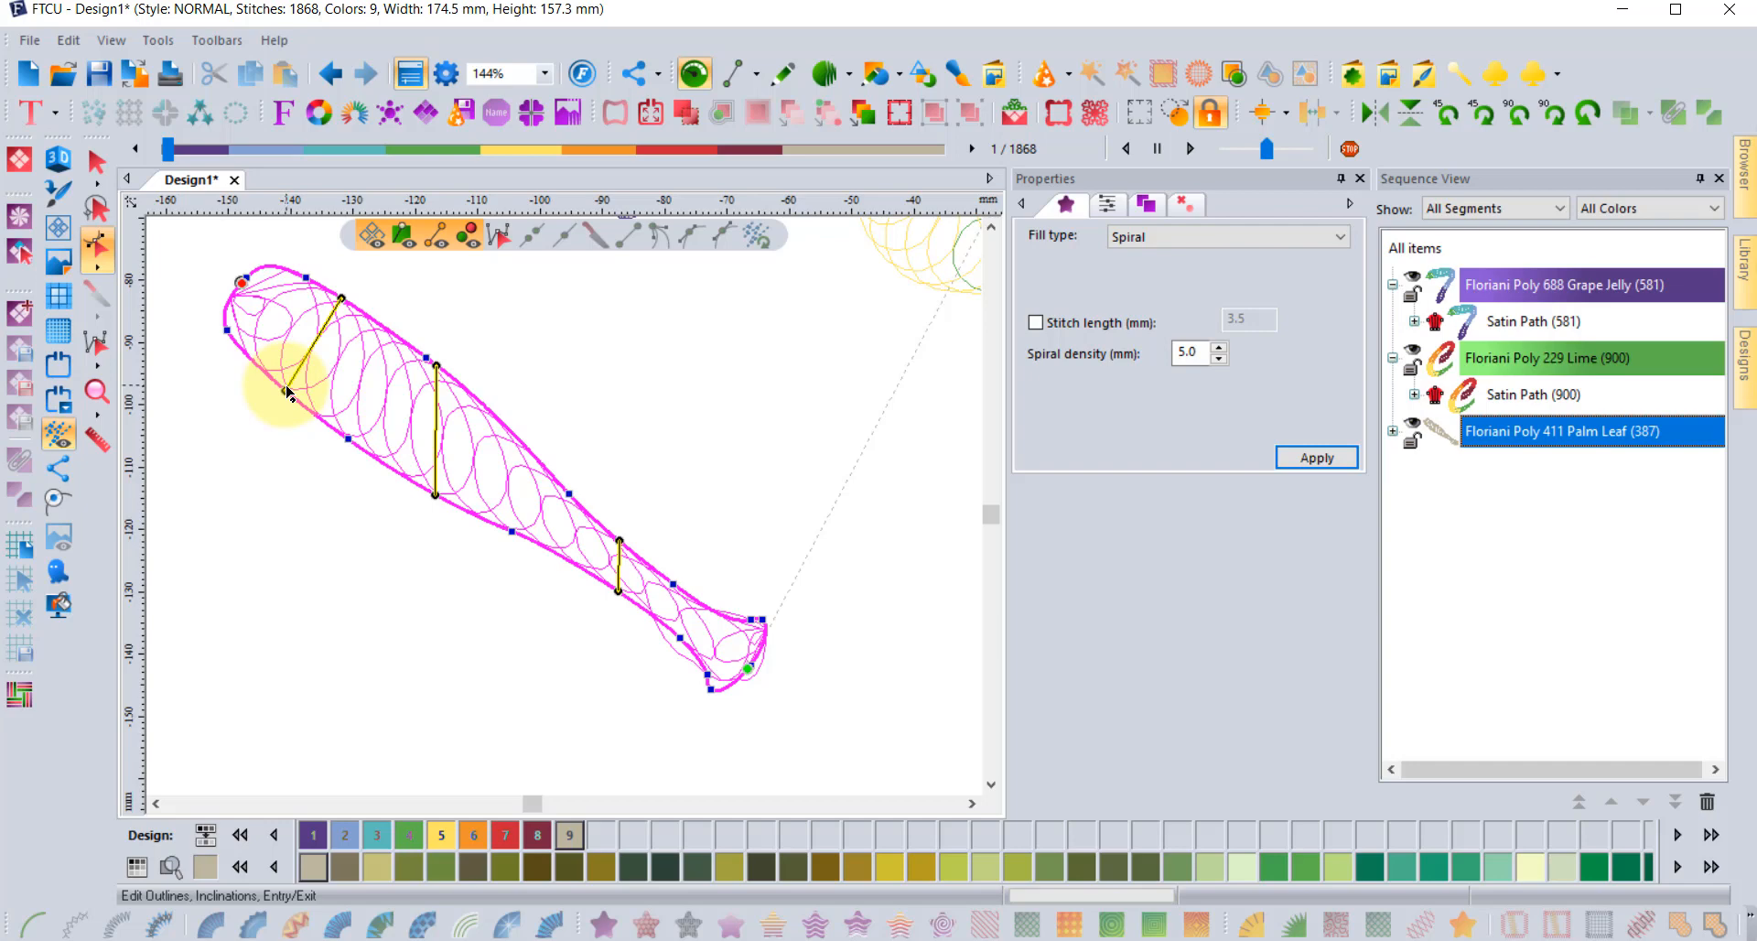
- Make the inclination nearest the barrel tip vertical, move the middle line's upper end toward the handle, and deselect the bat
left_click_drag(286, 394, 337, 430)
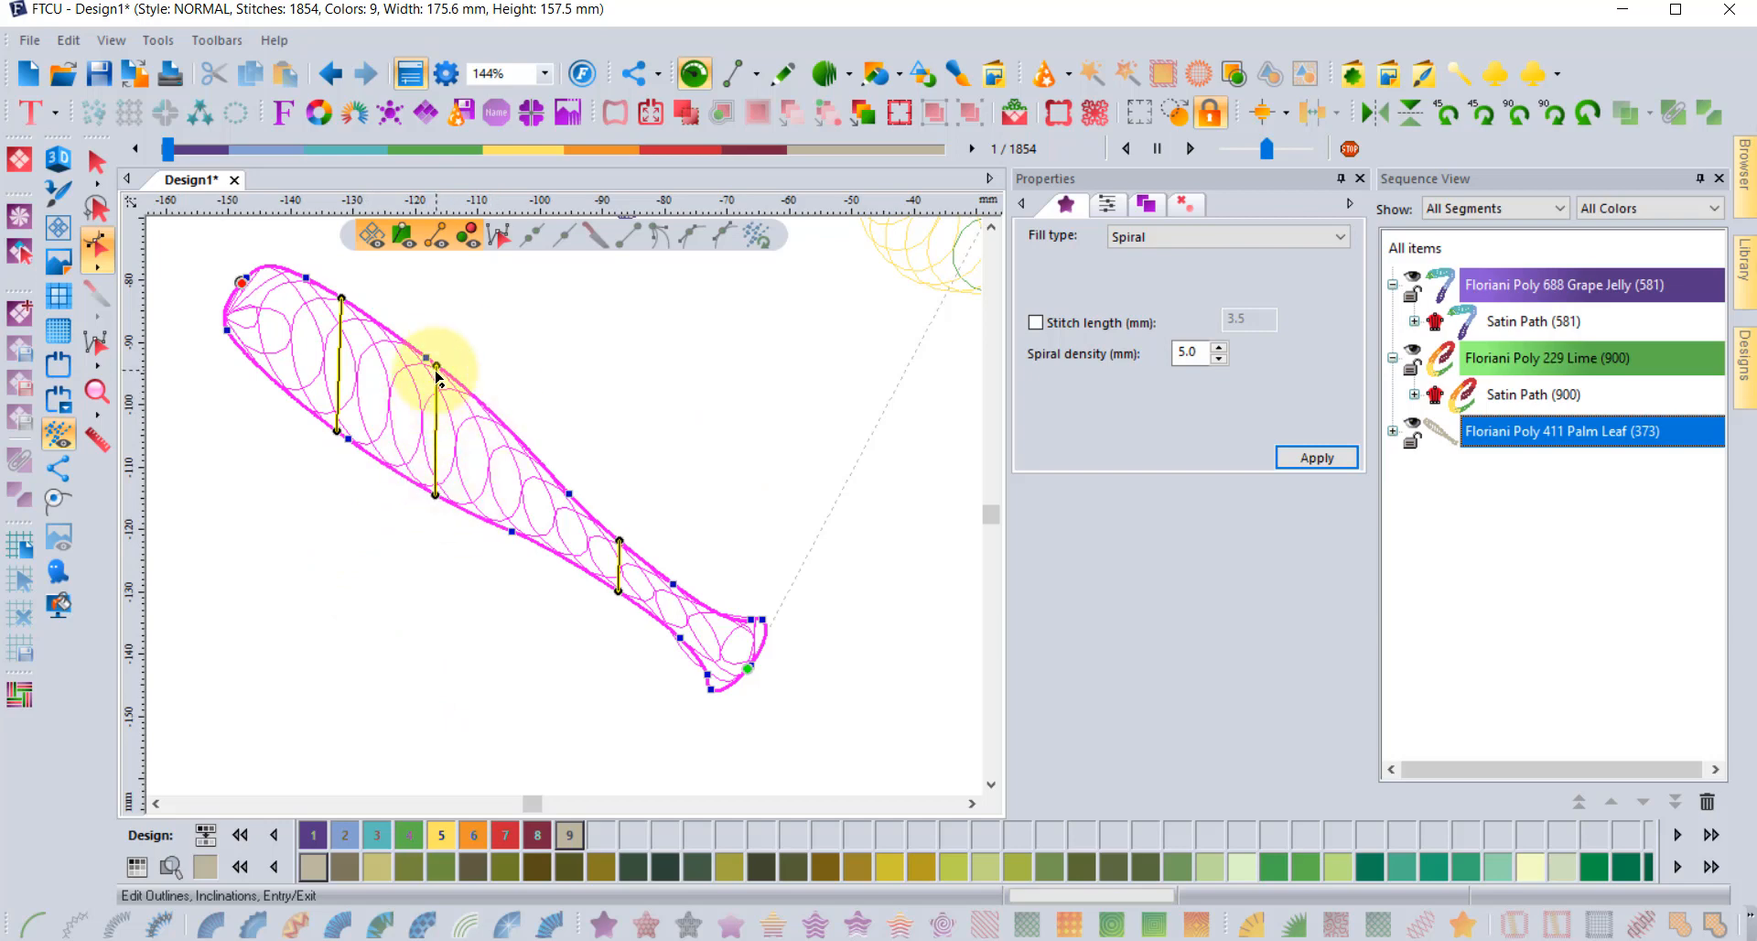
left_click_drag(511, 429, 533, 454)
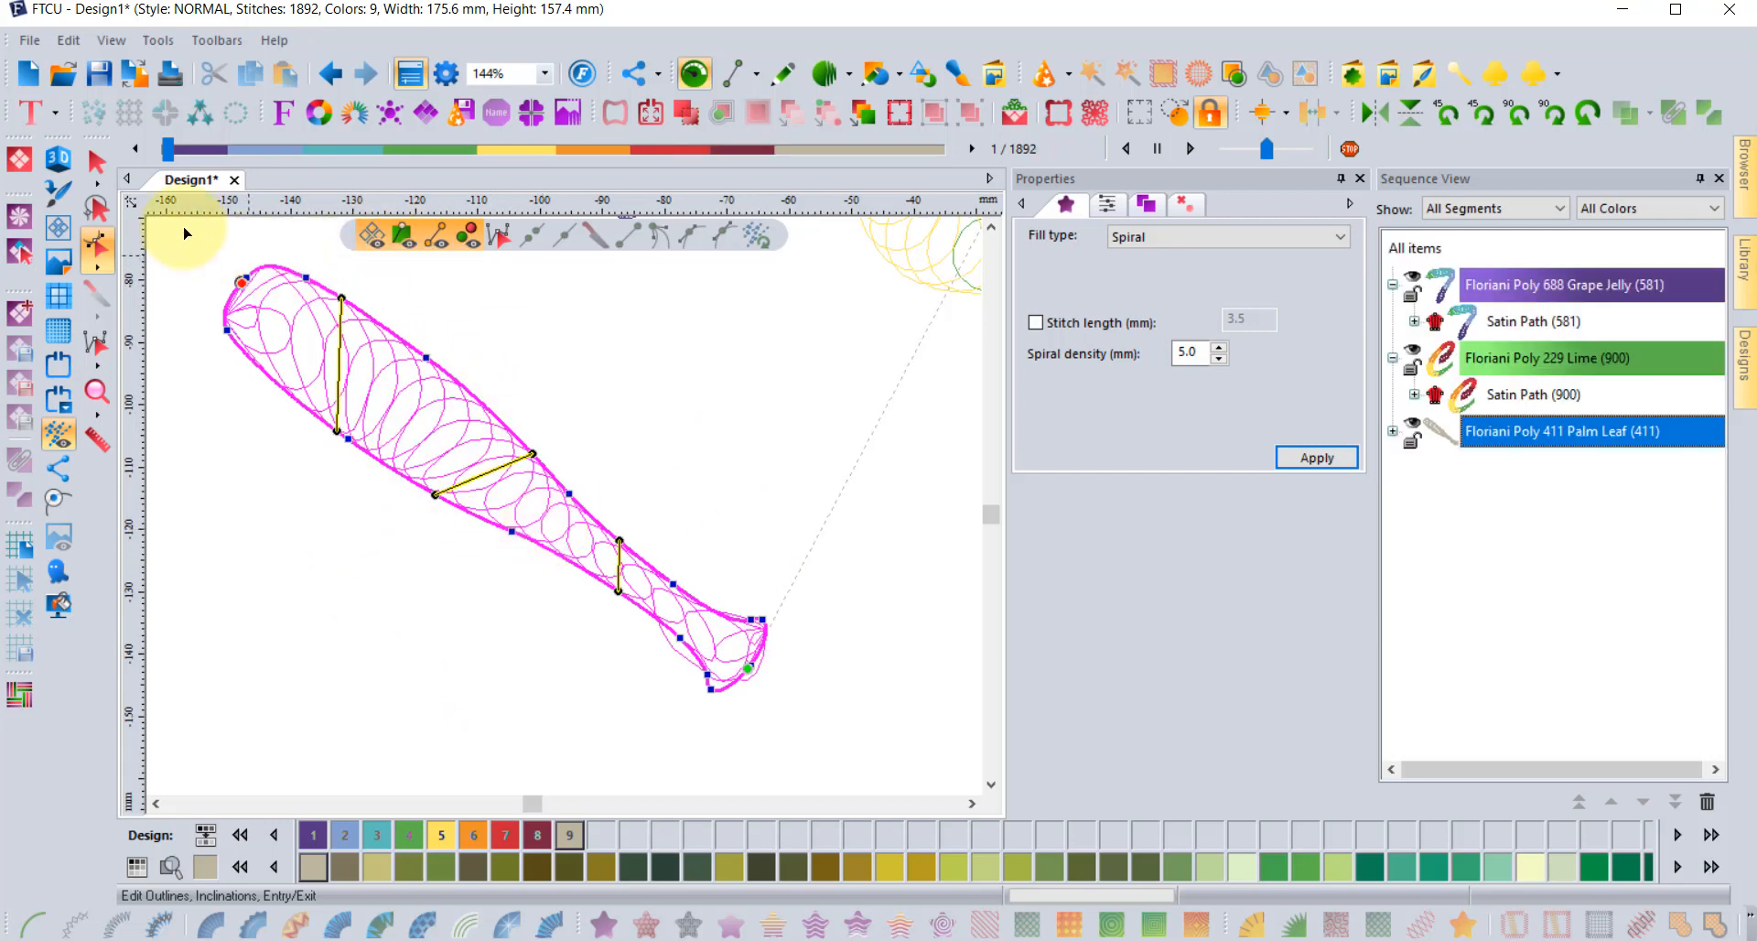
left_click(96, 162)
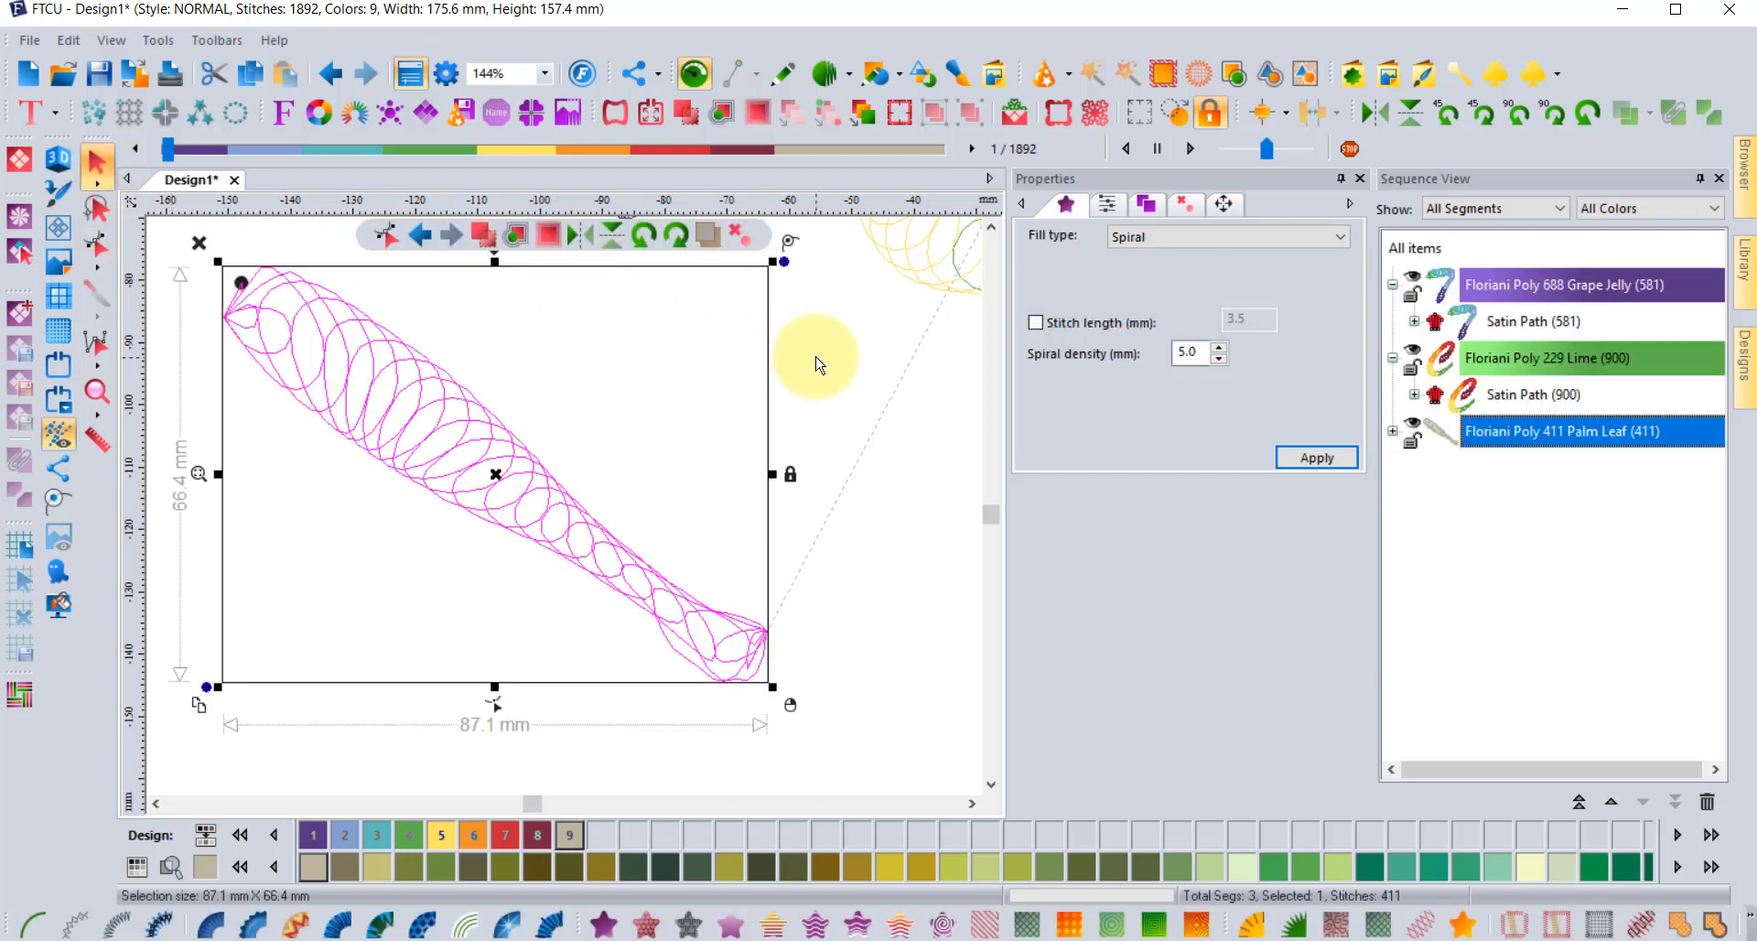
left_click(819, 364)
- Examine the bat's spiral stitches up close and compare them with the spiral fill of the letters T and C
scroll(320, 319, "down", 1)
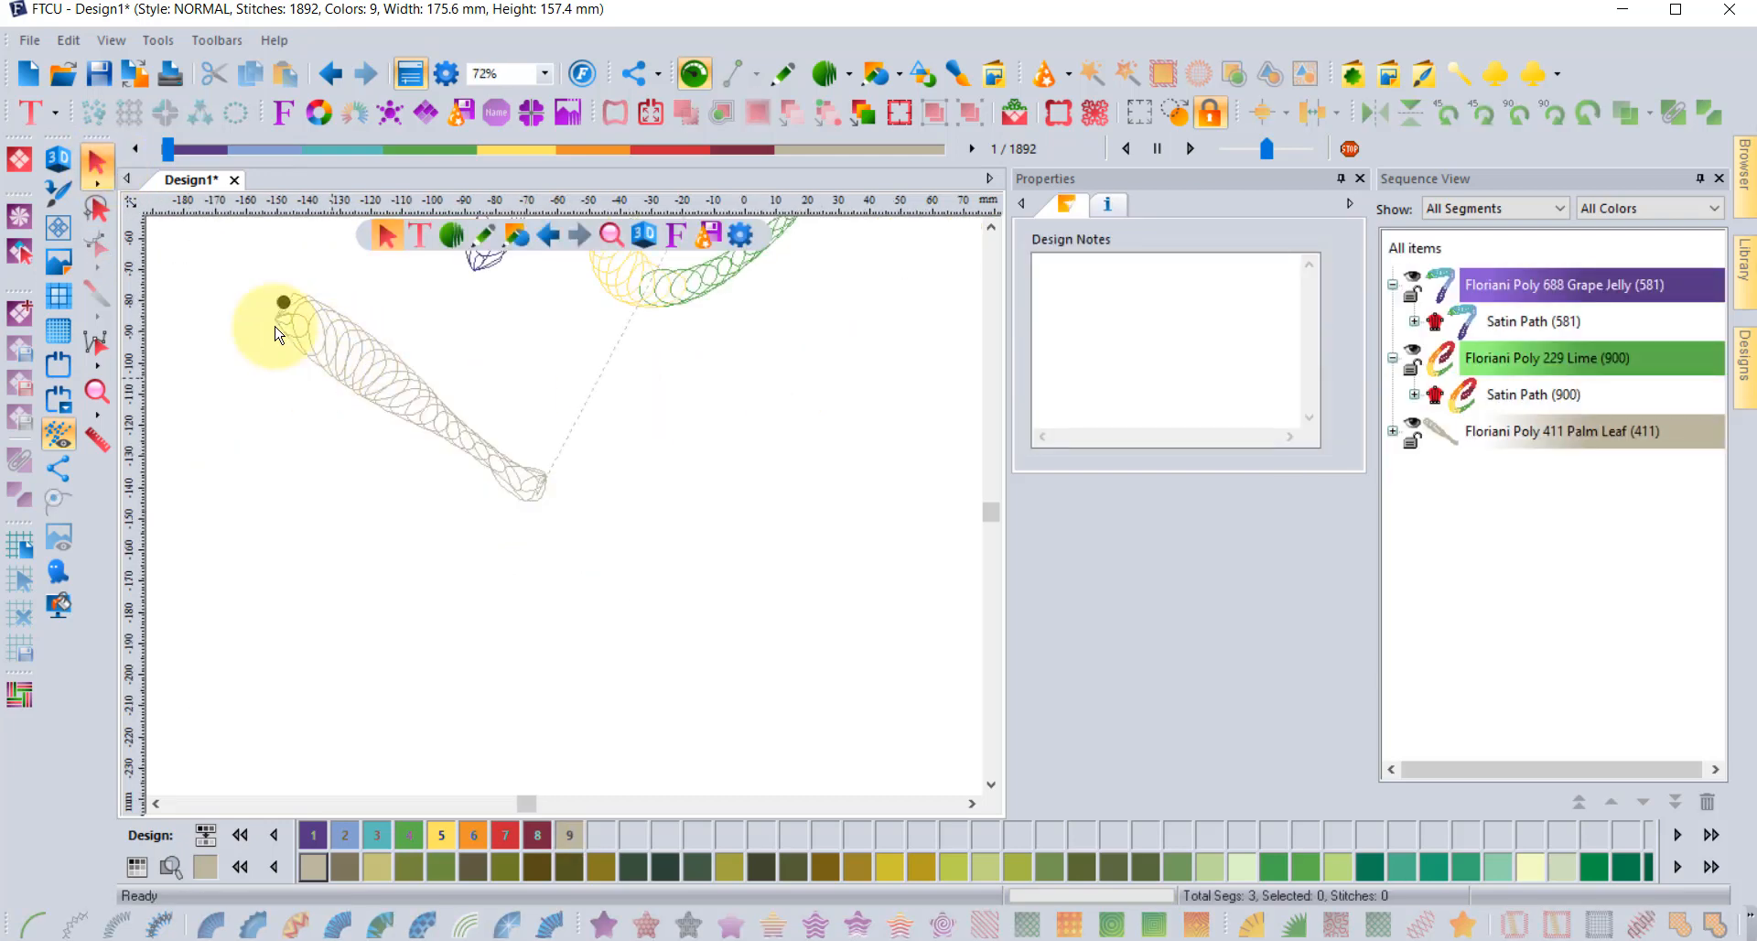
scroll(281, 278, "up", 1)
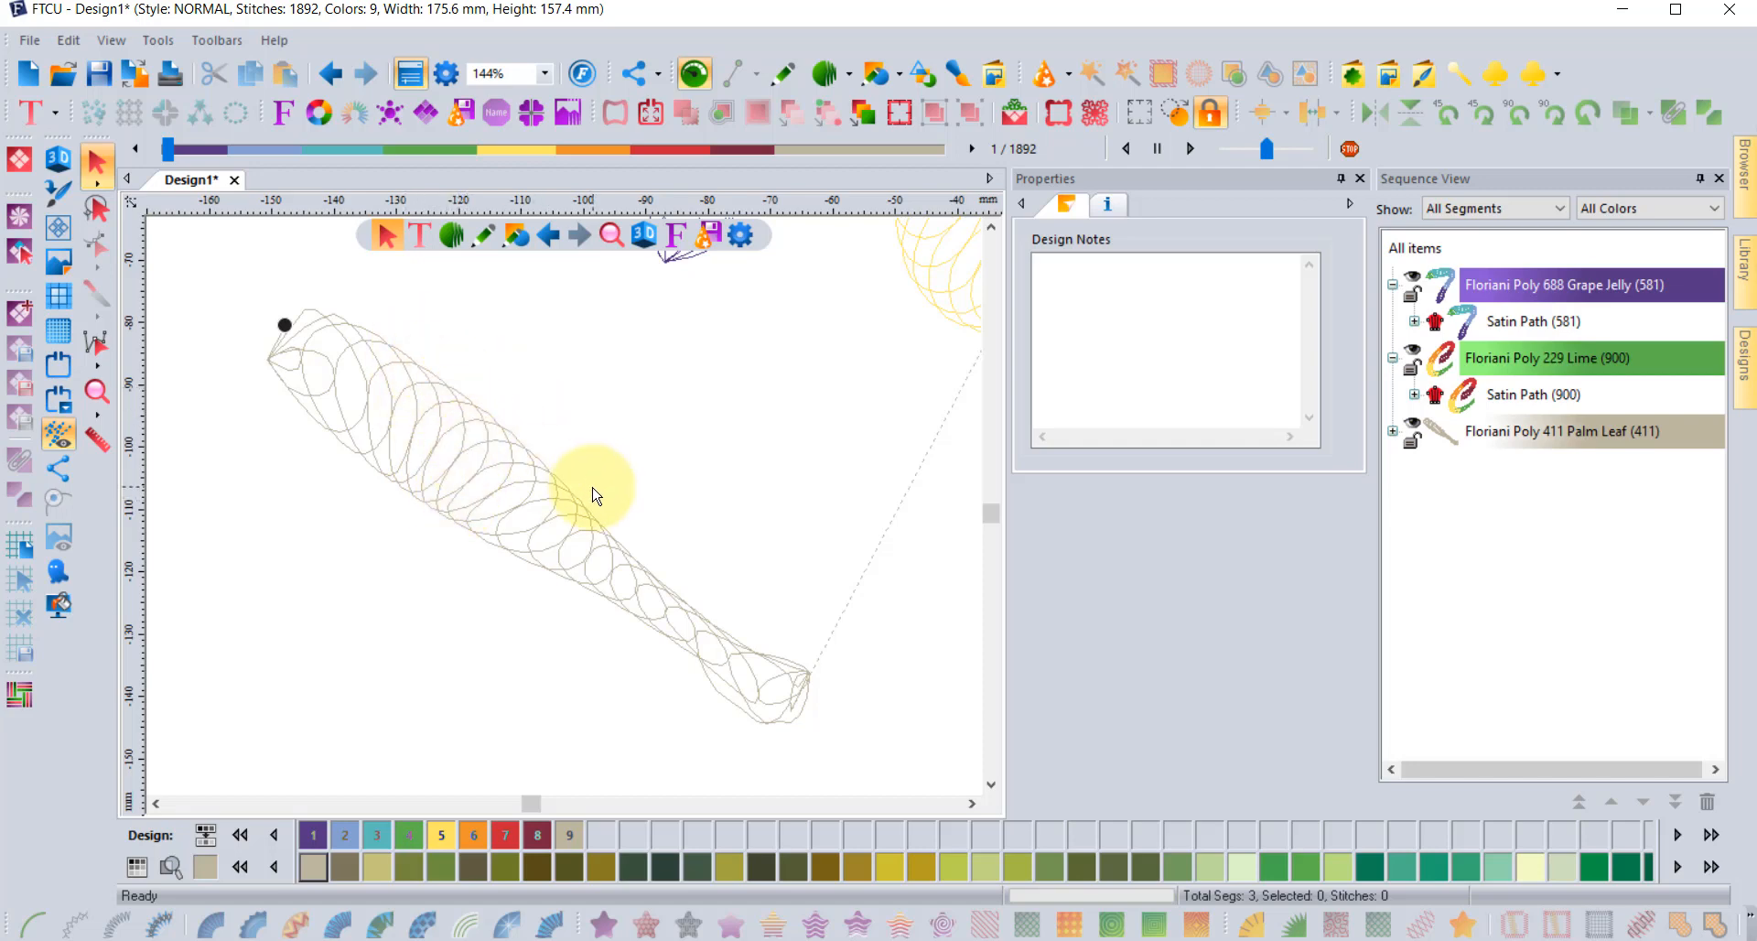
scroll(590, 492, "down", 1)
scroll(628, 463, "down", 1)
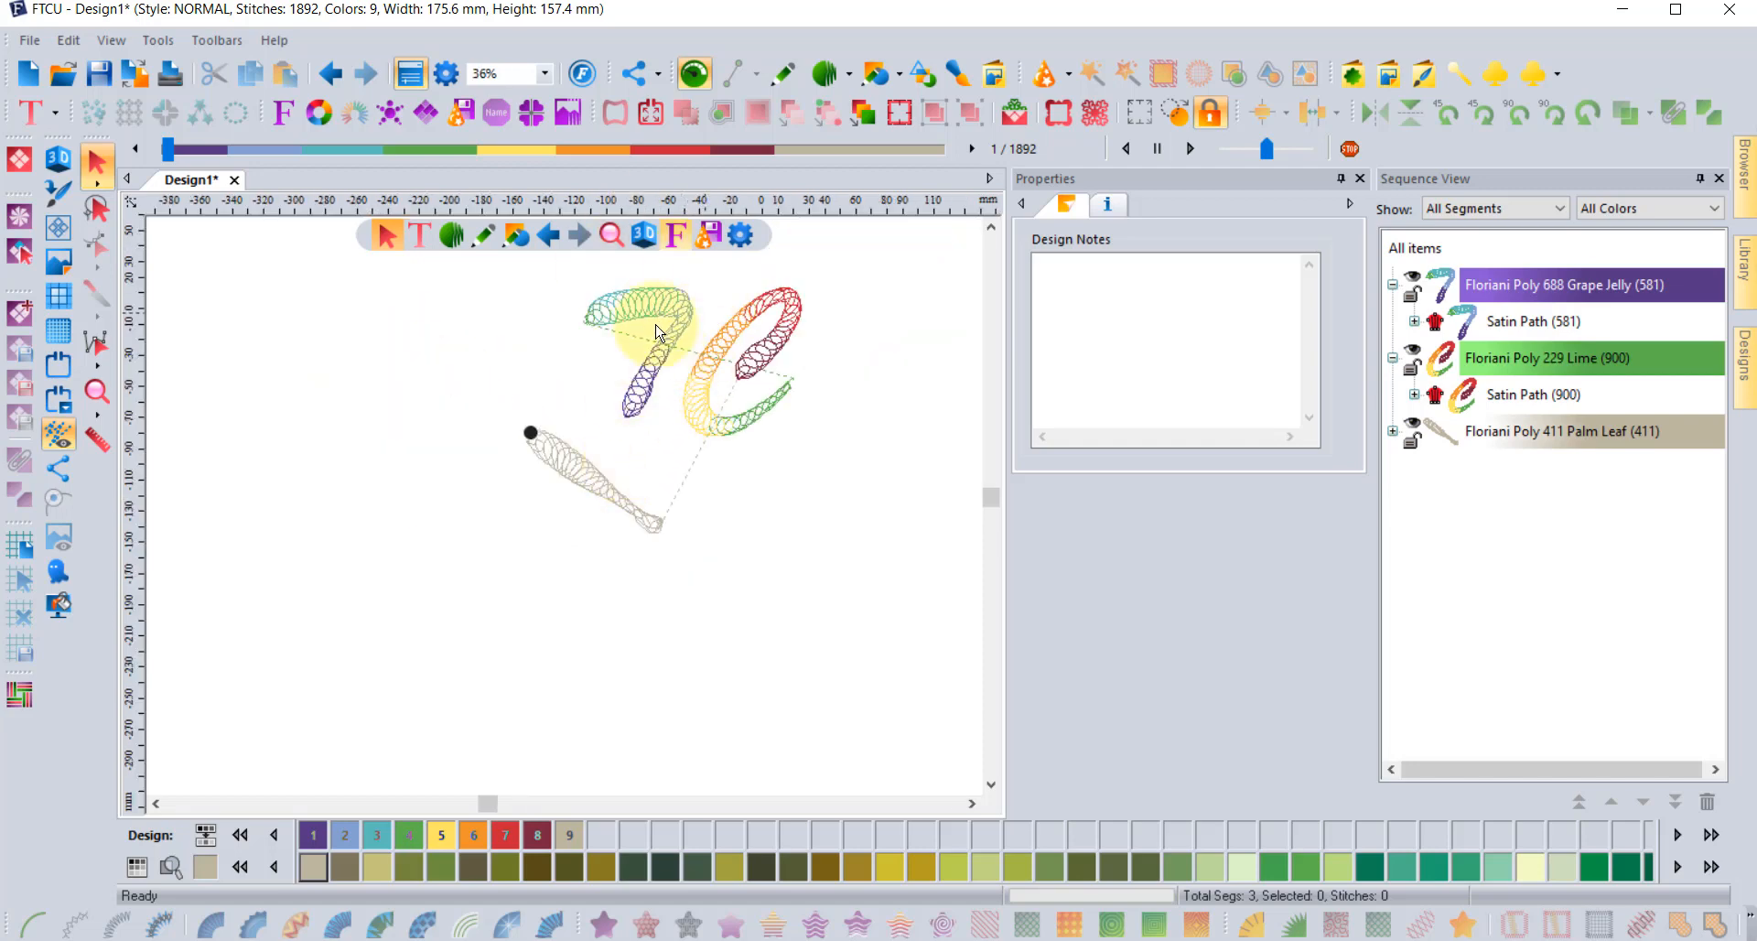
left_click(743, 346)
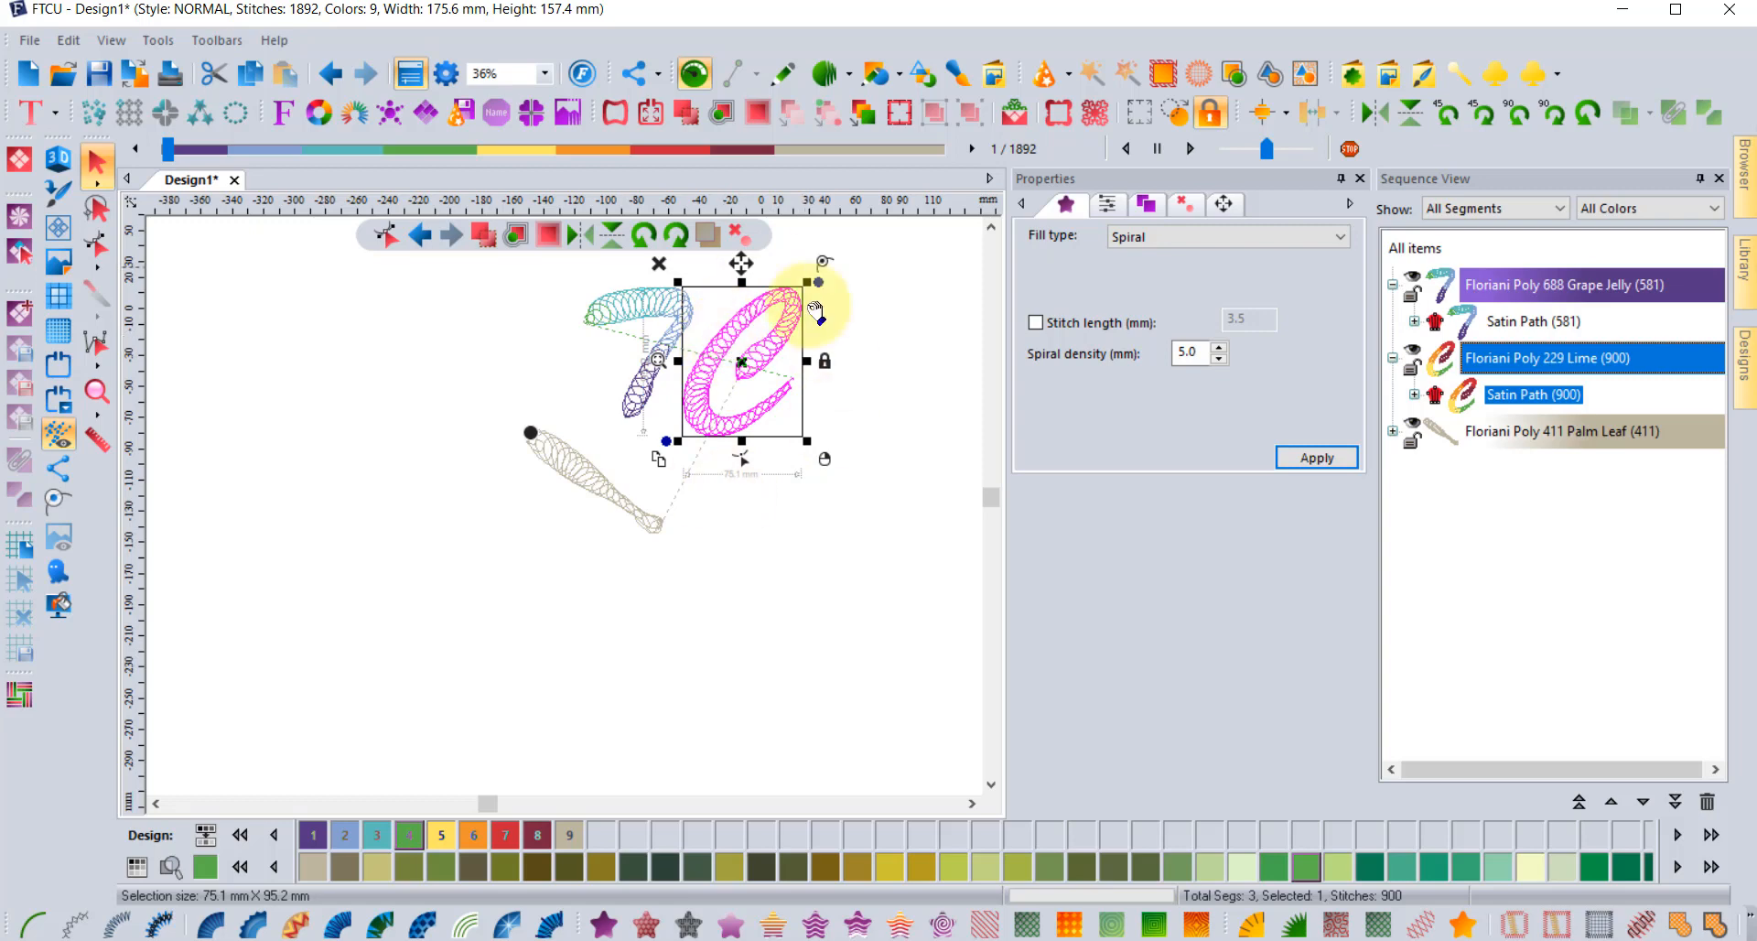
left_click(902, 274)
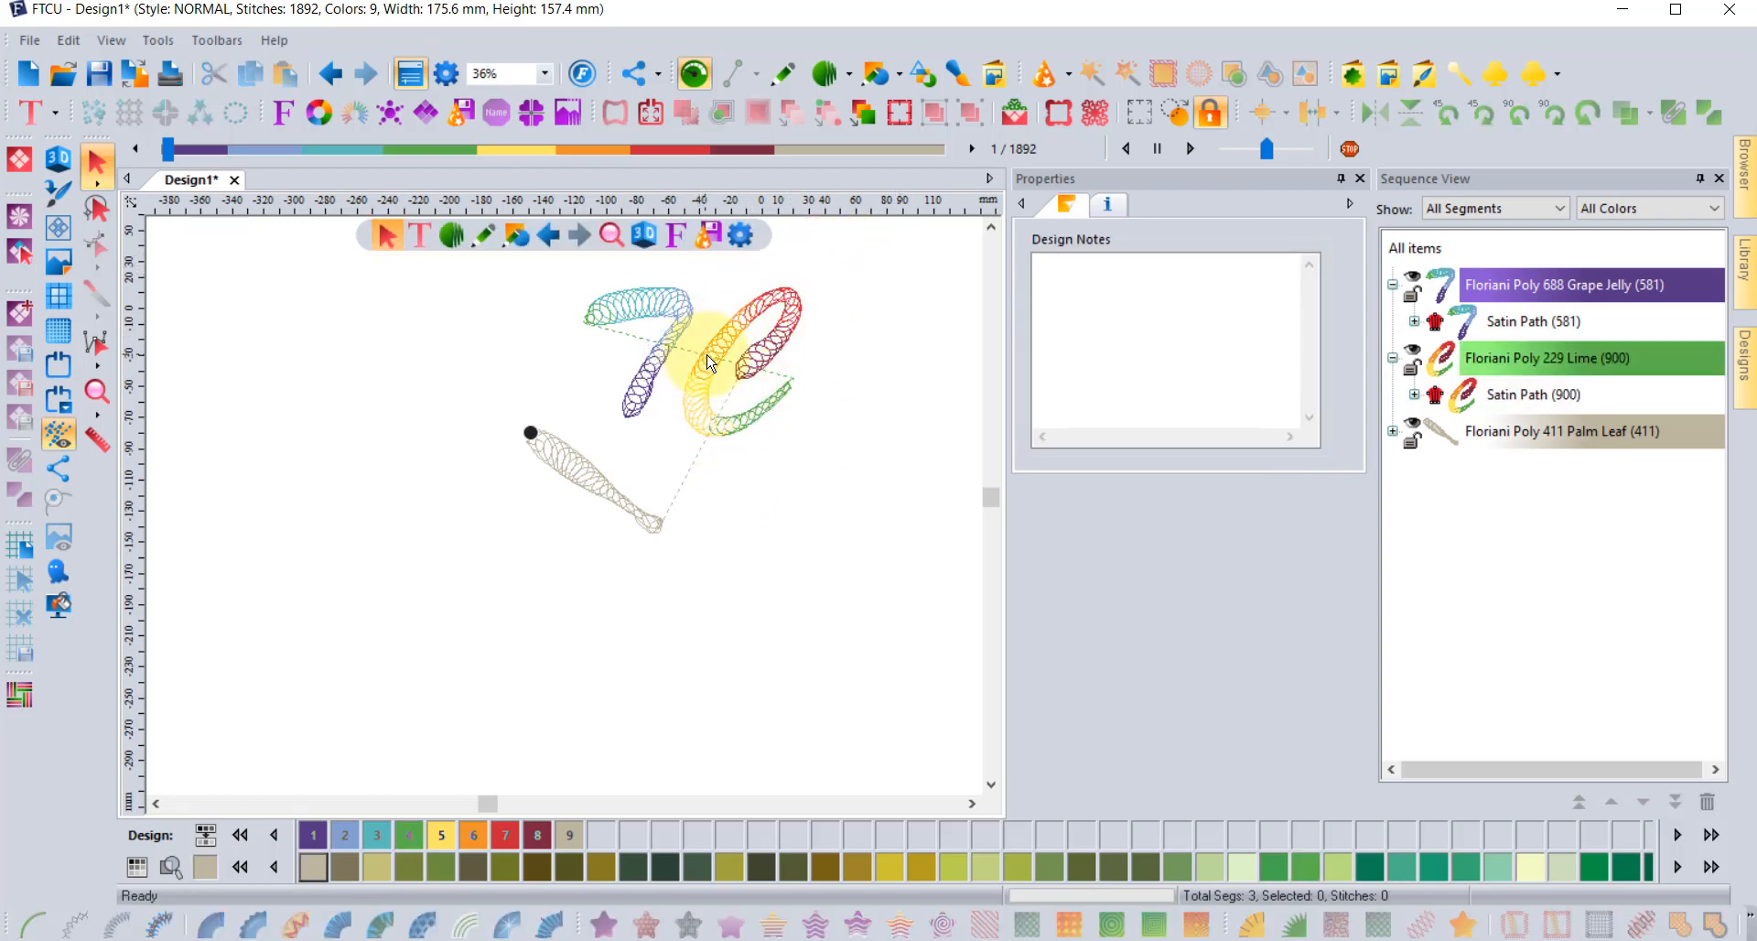
scroll(709, 362, "up", 2)
scroll(716, 362, "down", 2)
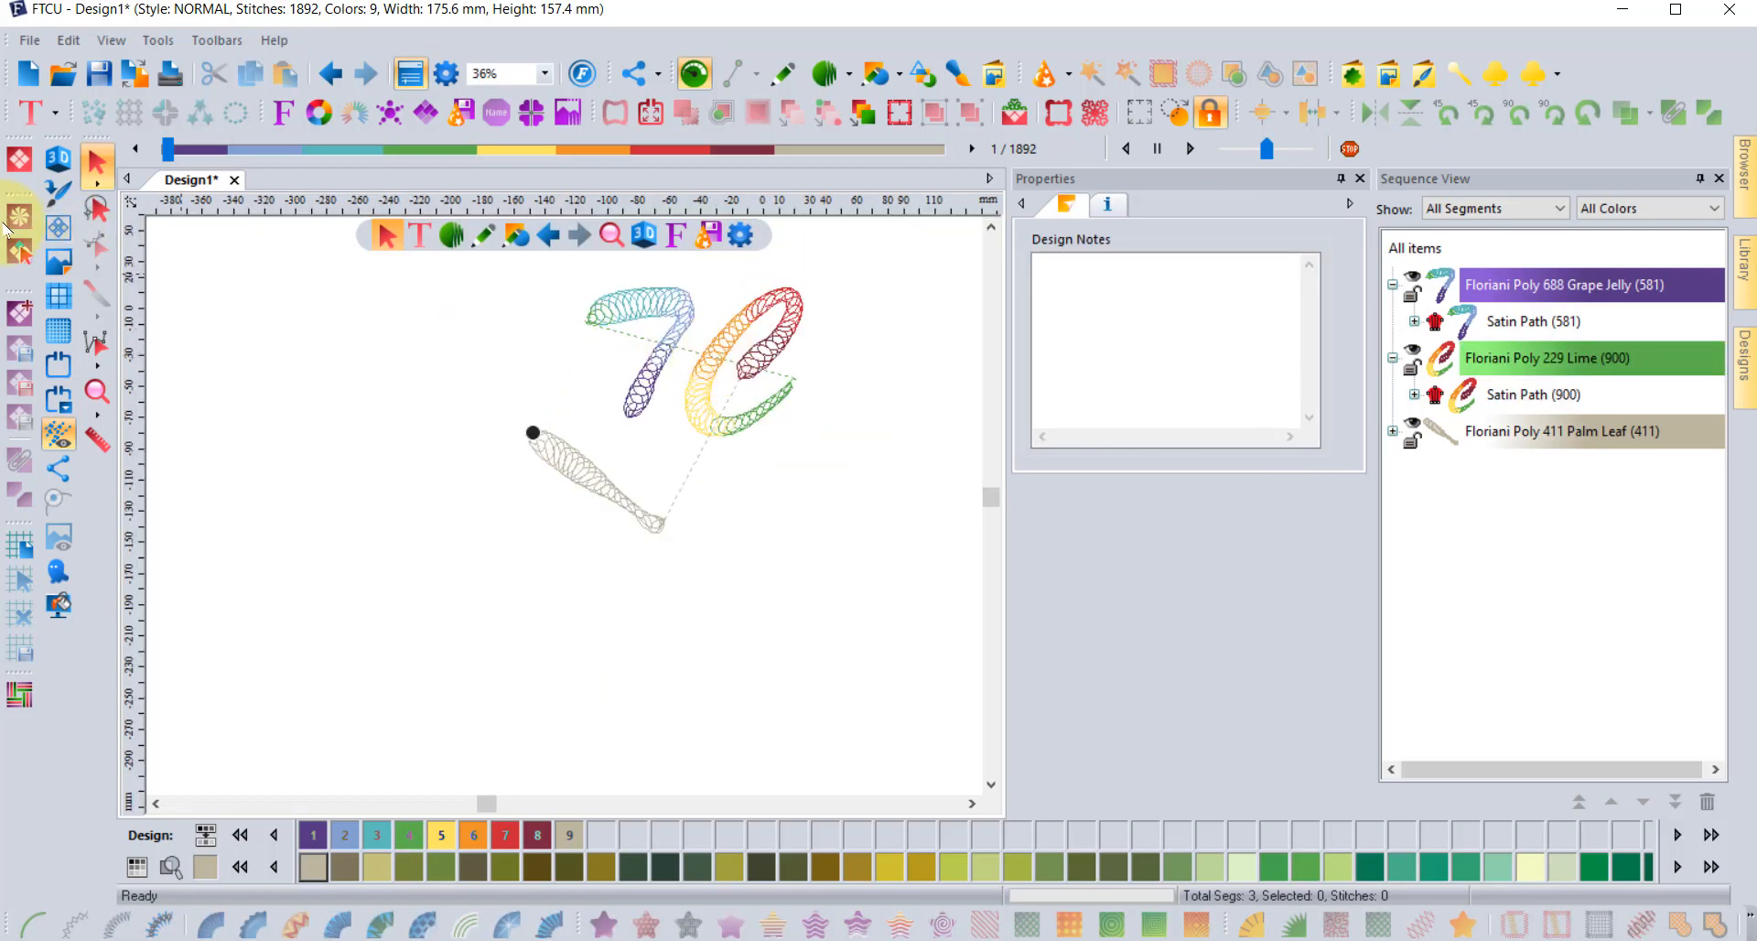
- Import the text TC as TrueType artwork in the Arial Rounded MT font with the Bold Oblique style
left_click(41, 121)
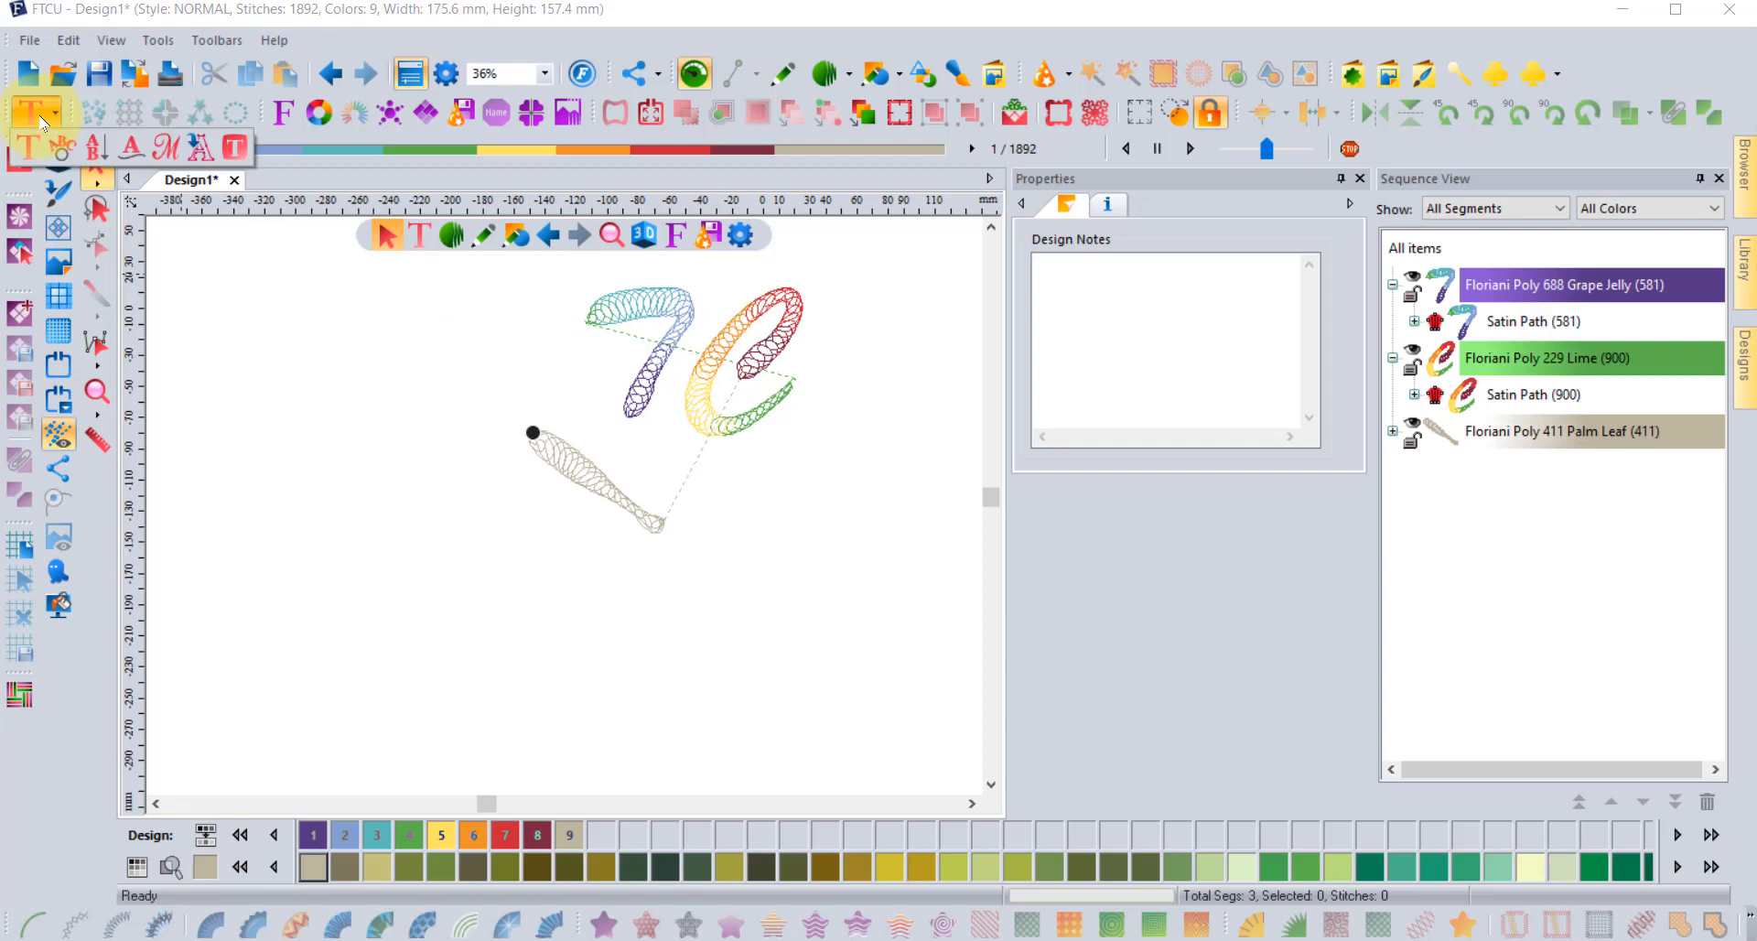
left_click(201, 149)
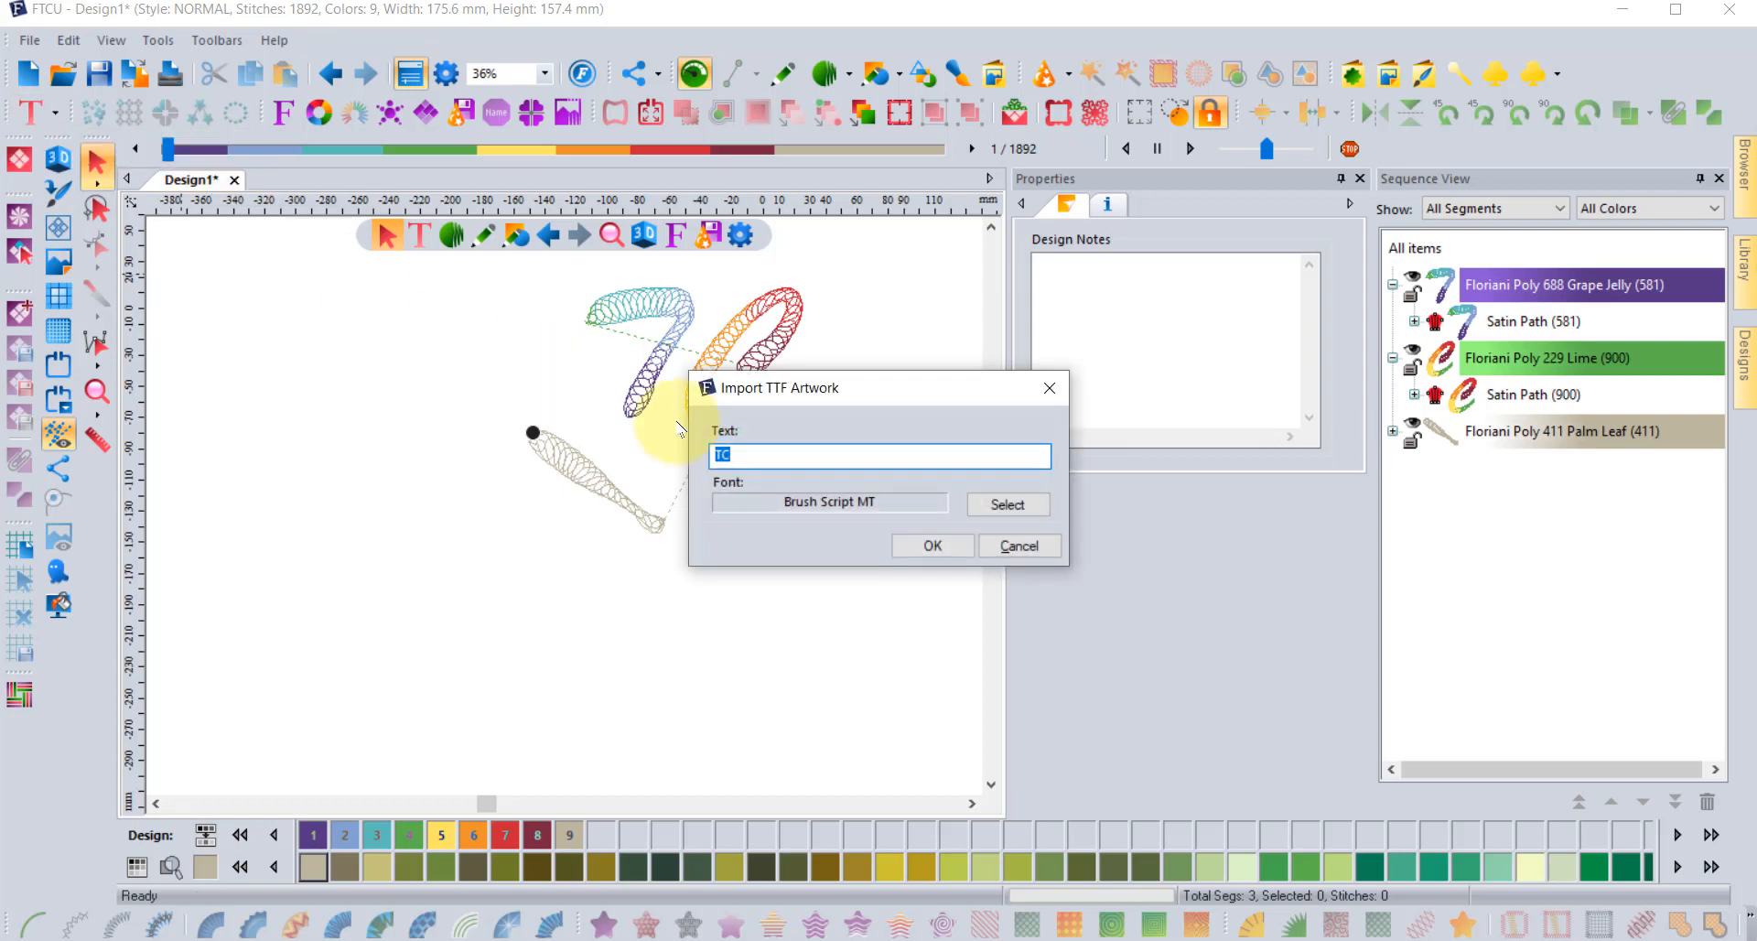
left_click_drag(826, 397, 977, 316)
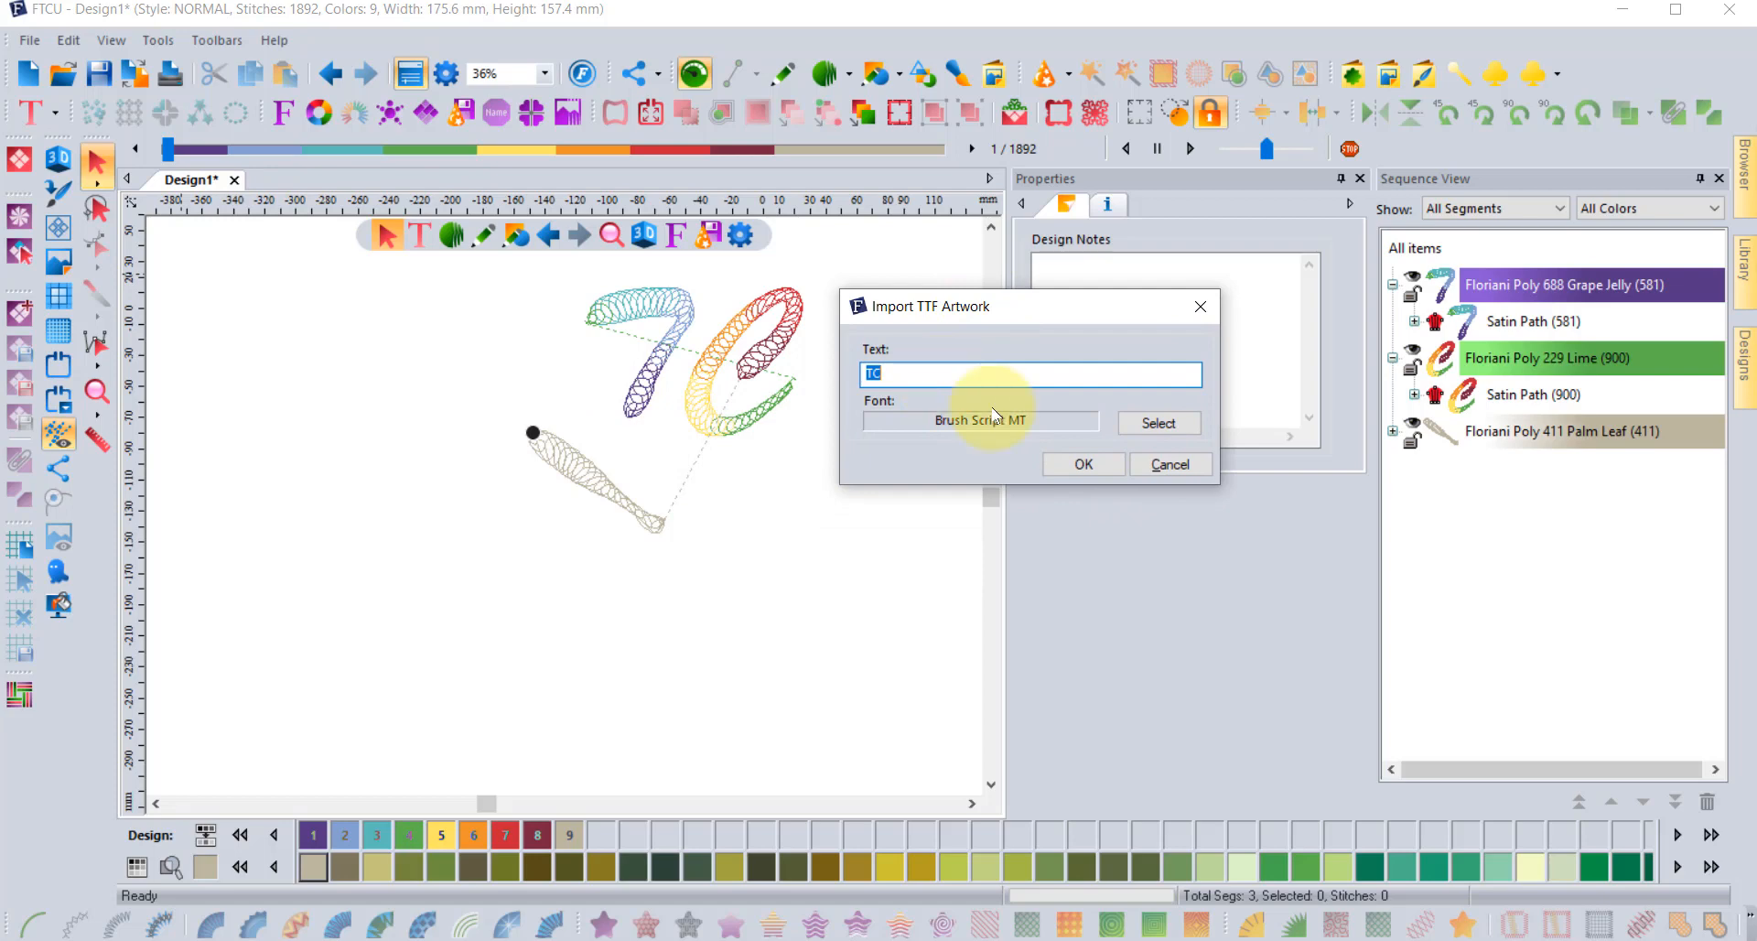
left_click(1158, 422)
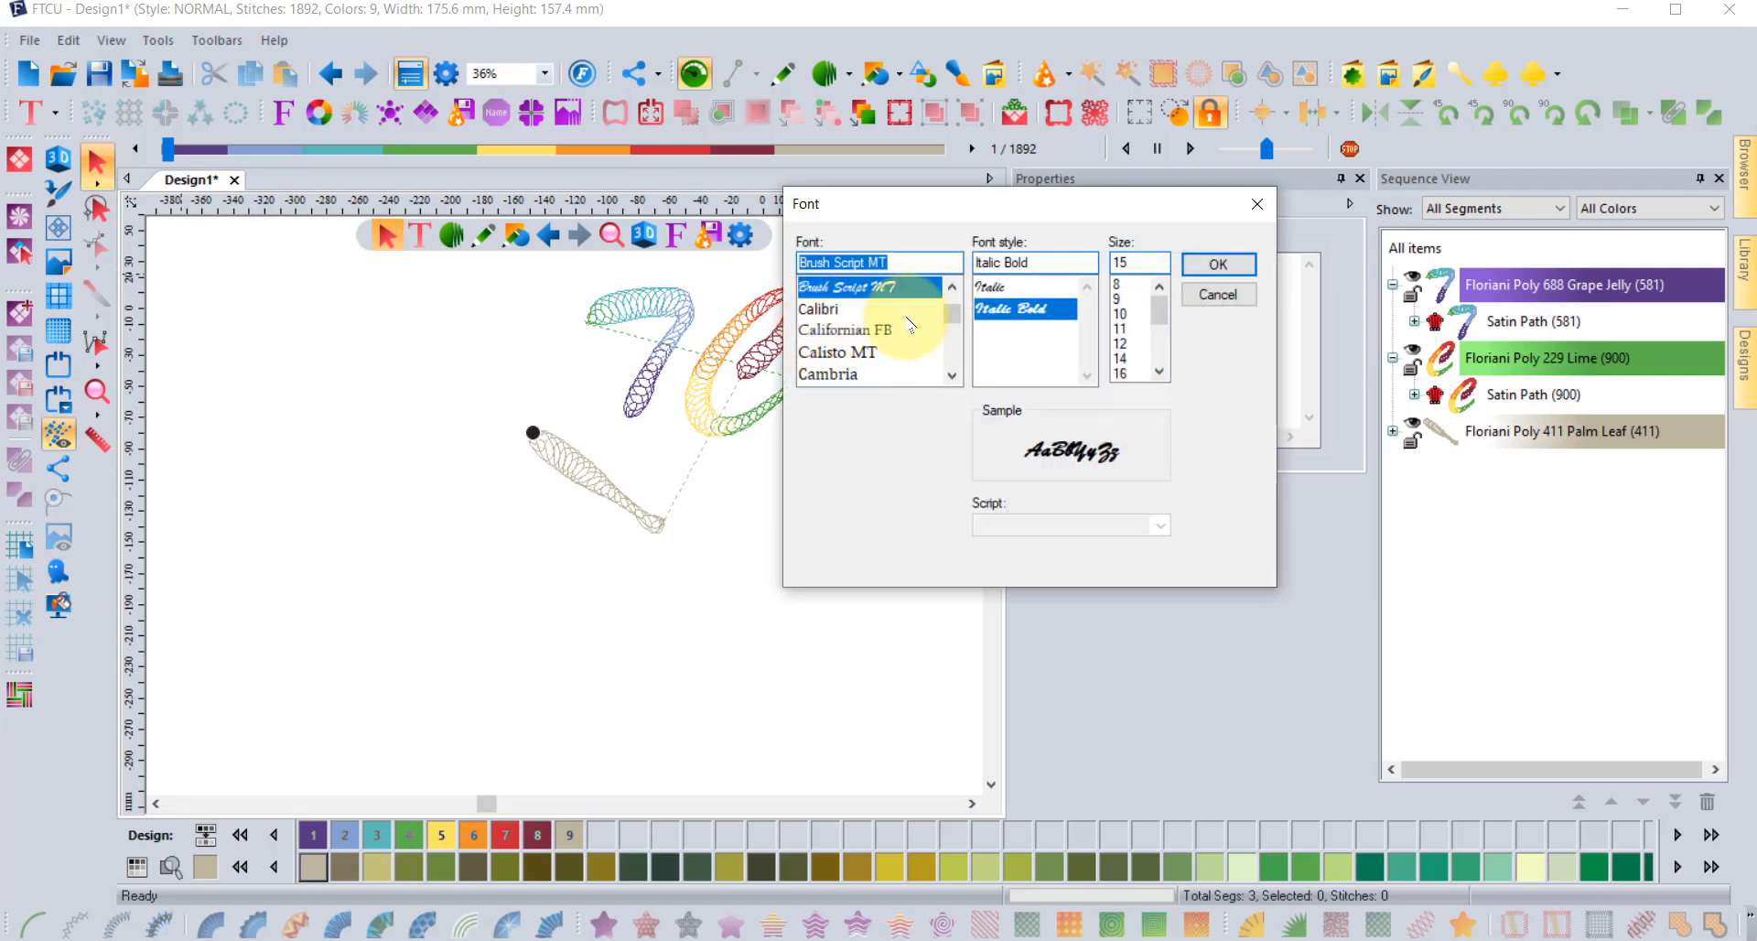
scroll(910, 324, "up", 5)
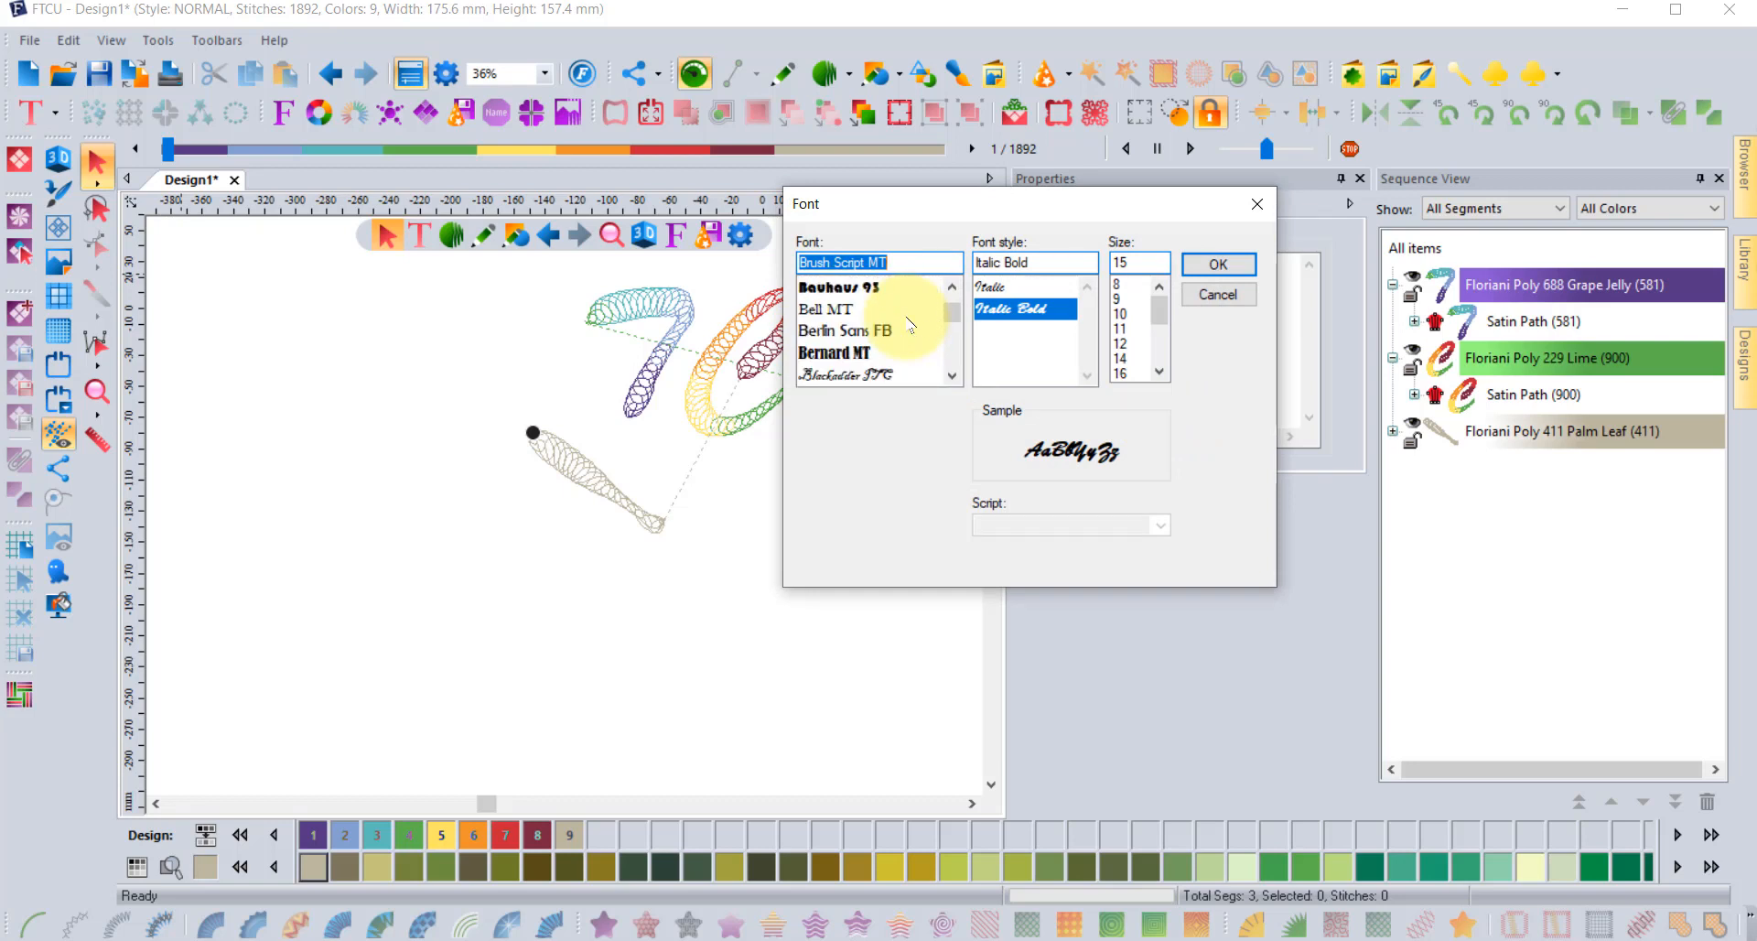
scroll(910, 325, "up", 6)
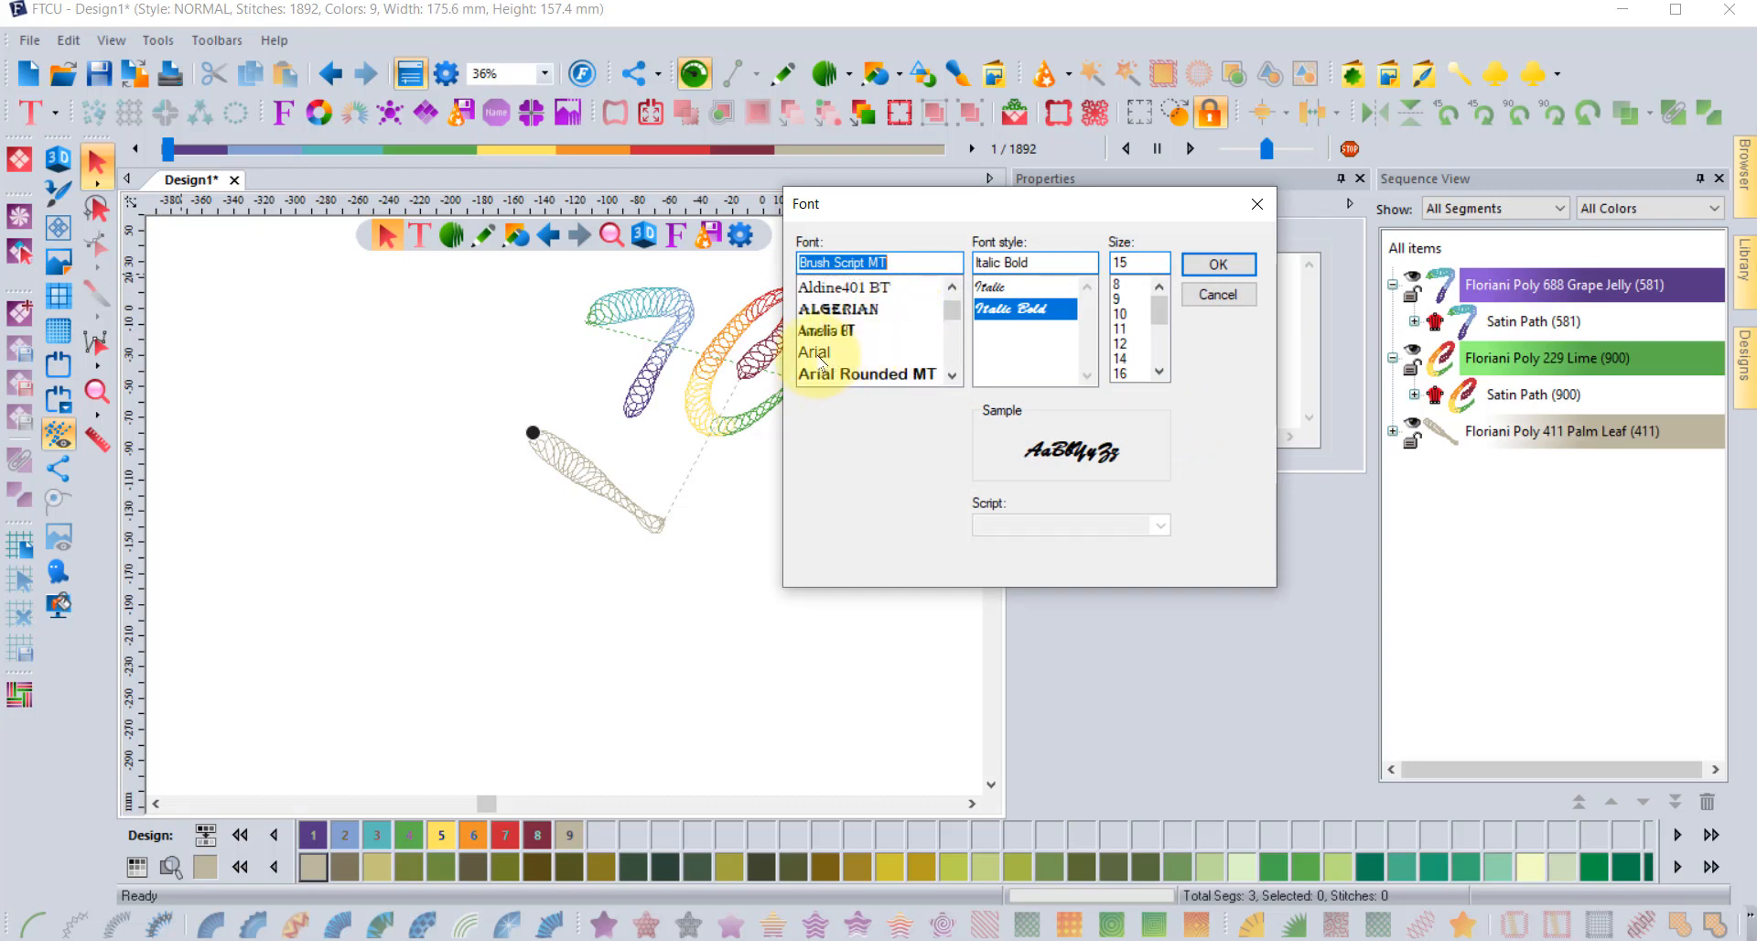
left_click(842, 375)
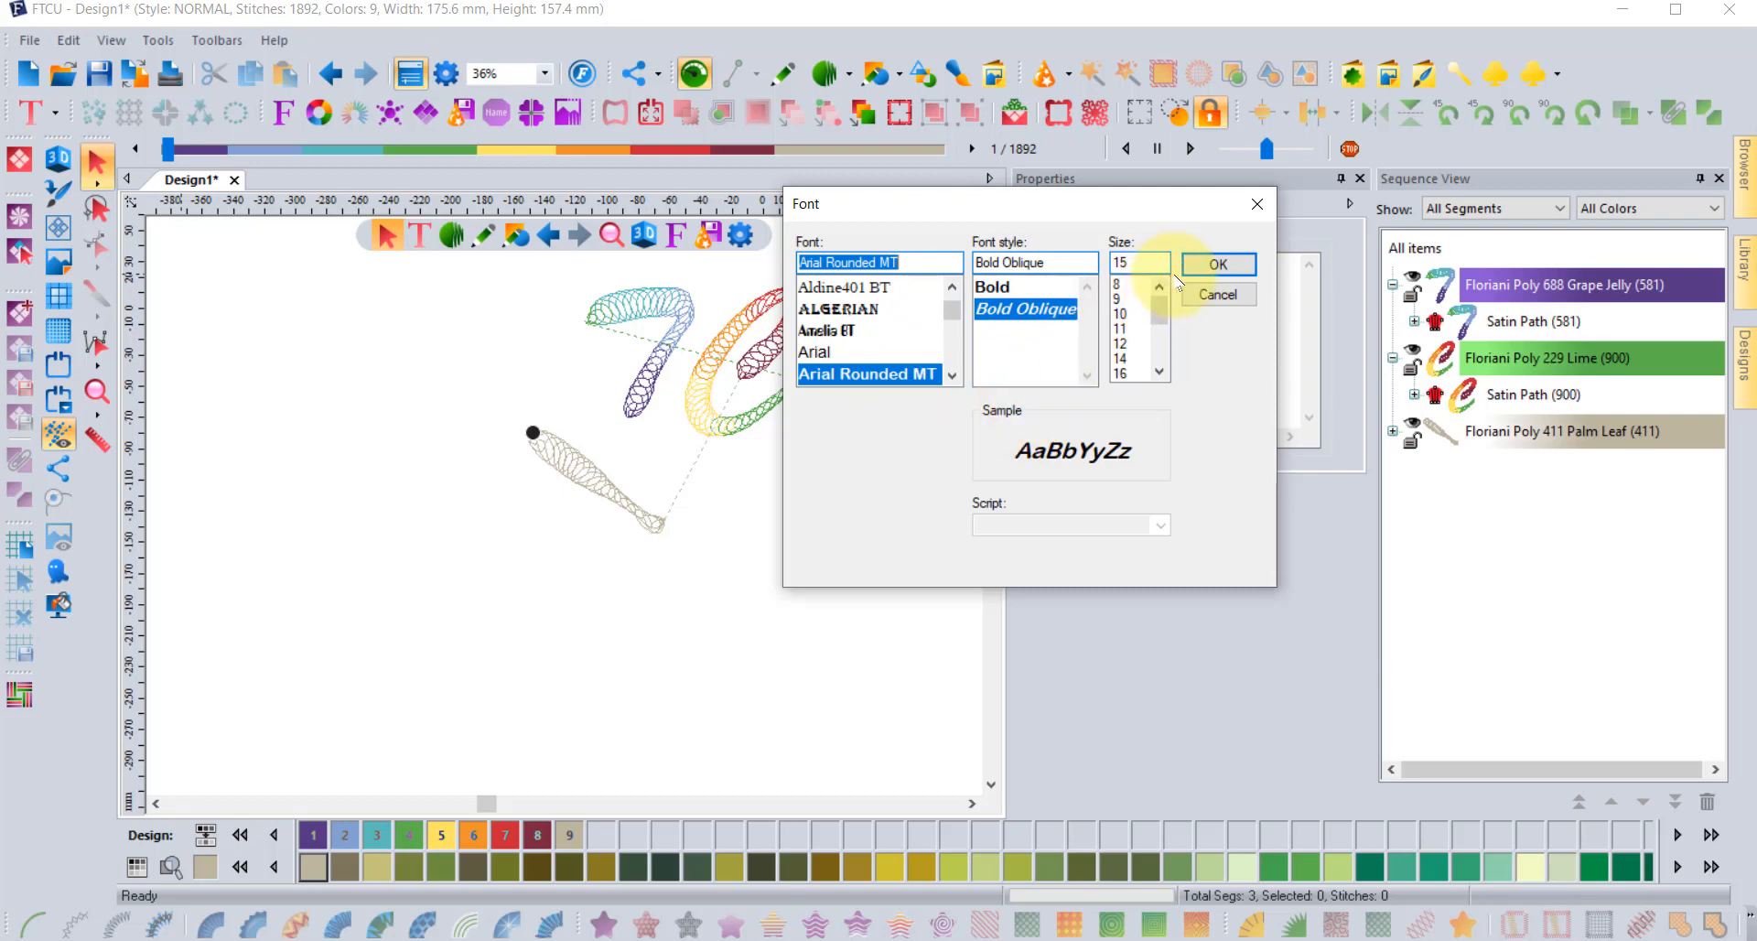
left_click(1218, 264)
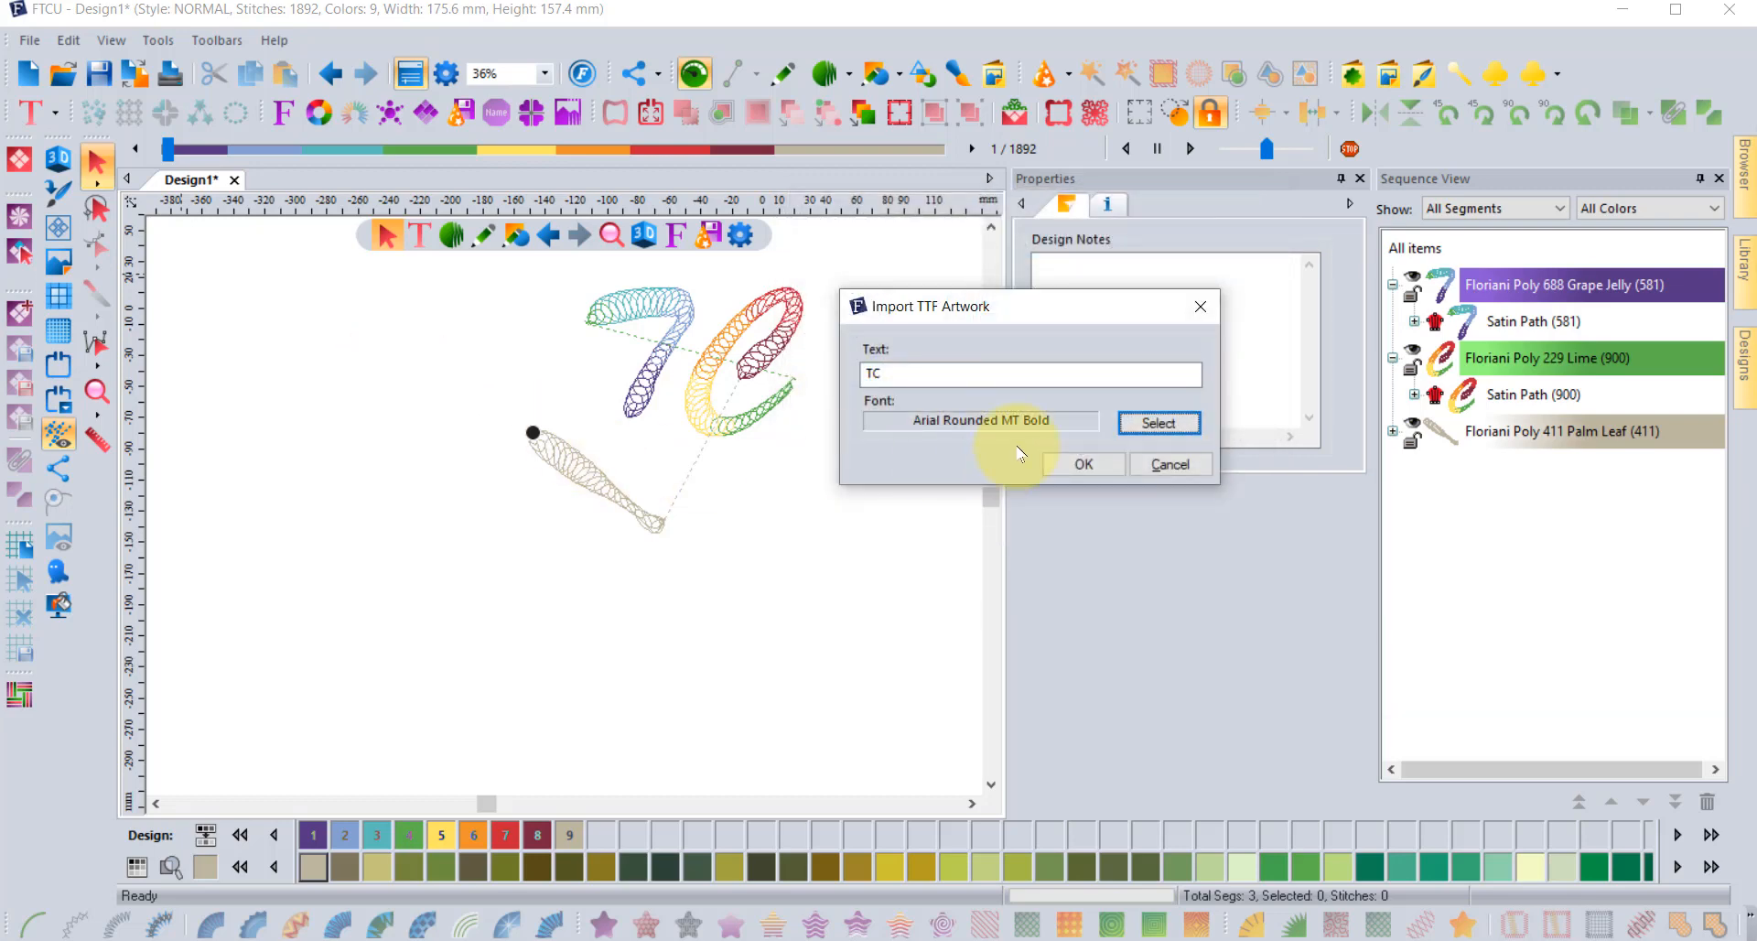
left_click(1082, 463)
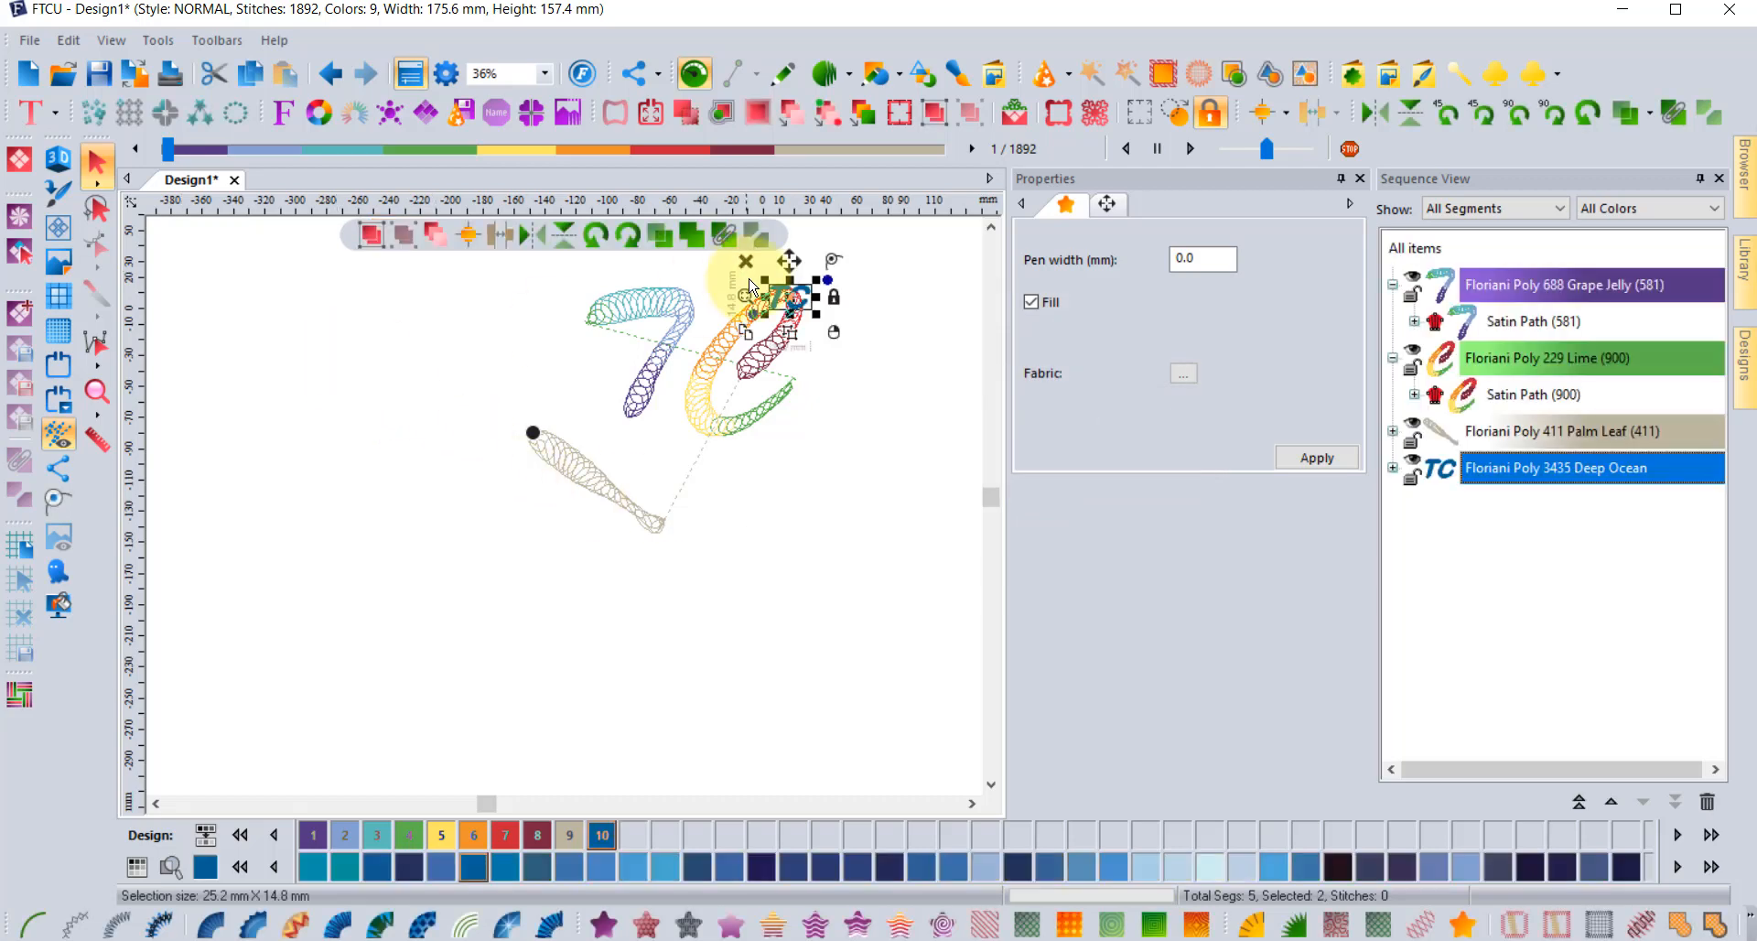
- Move the new TC artwork to the empty area beside the older lettering and switch the ruler units to inches
left_click_drag(811, 295, 481, 328)
scroll(481, 328, "up", 1)
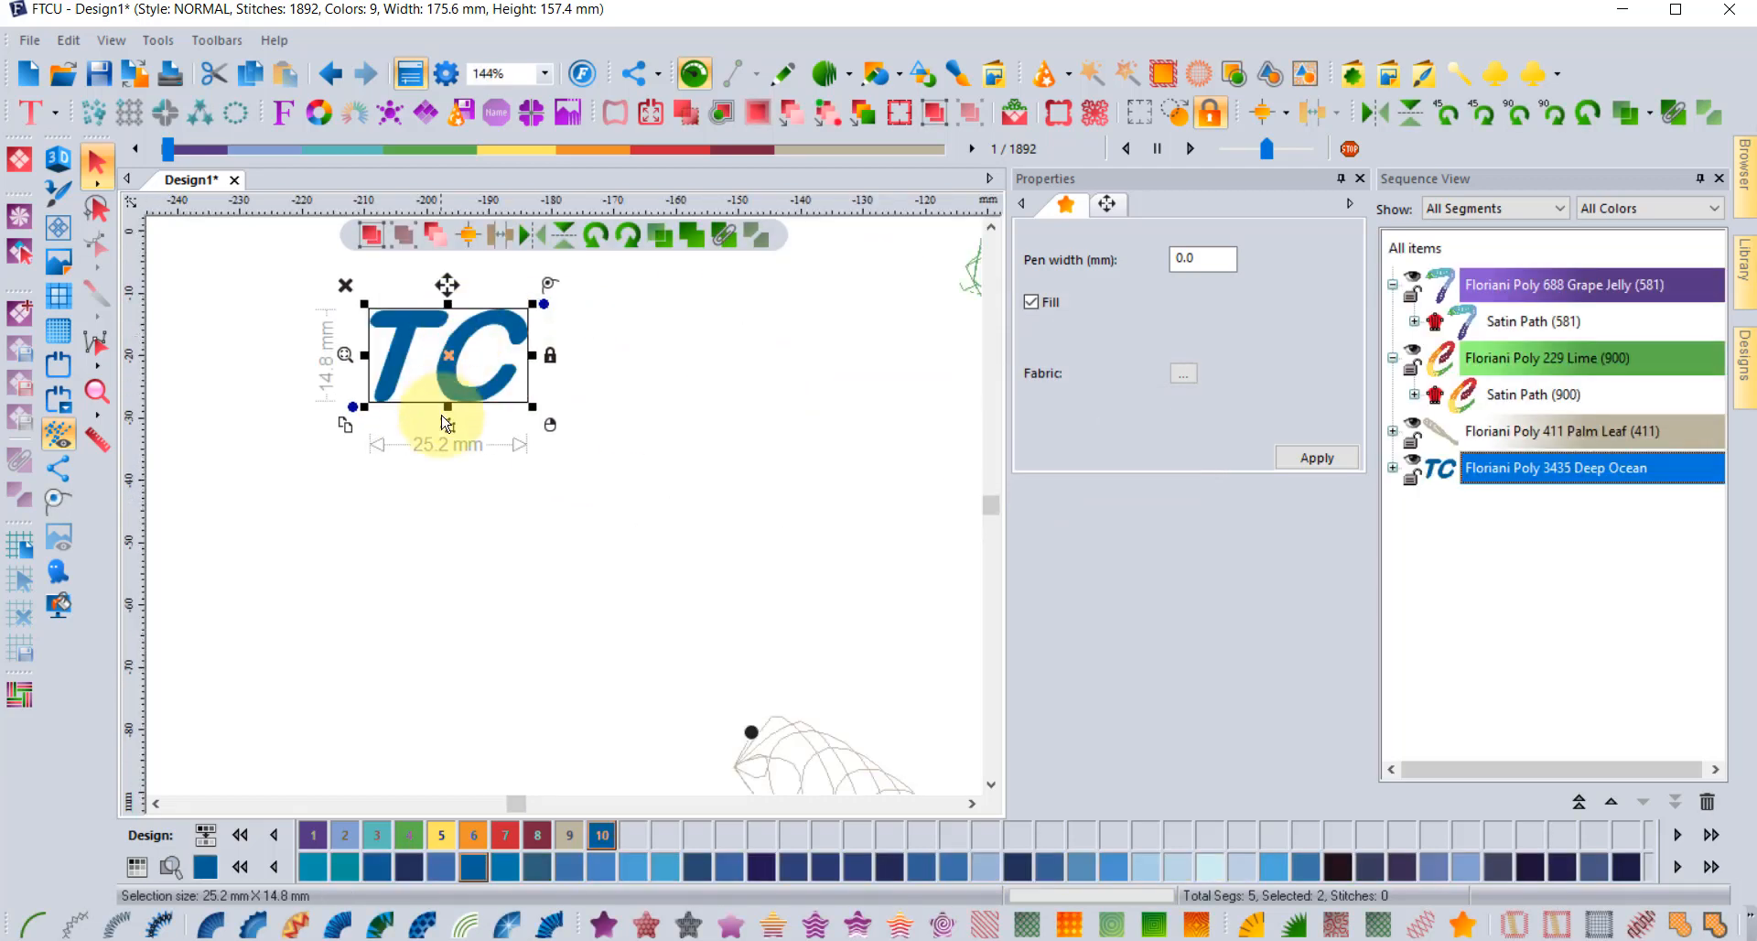
right_click(411, 205)
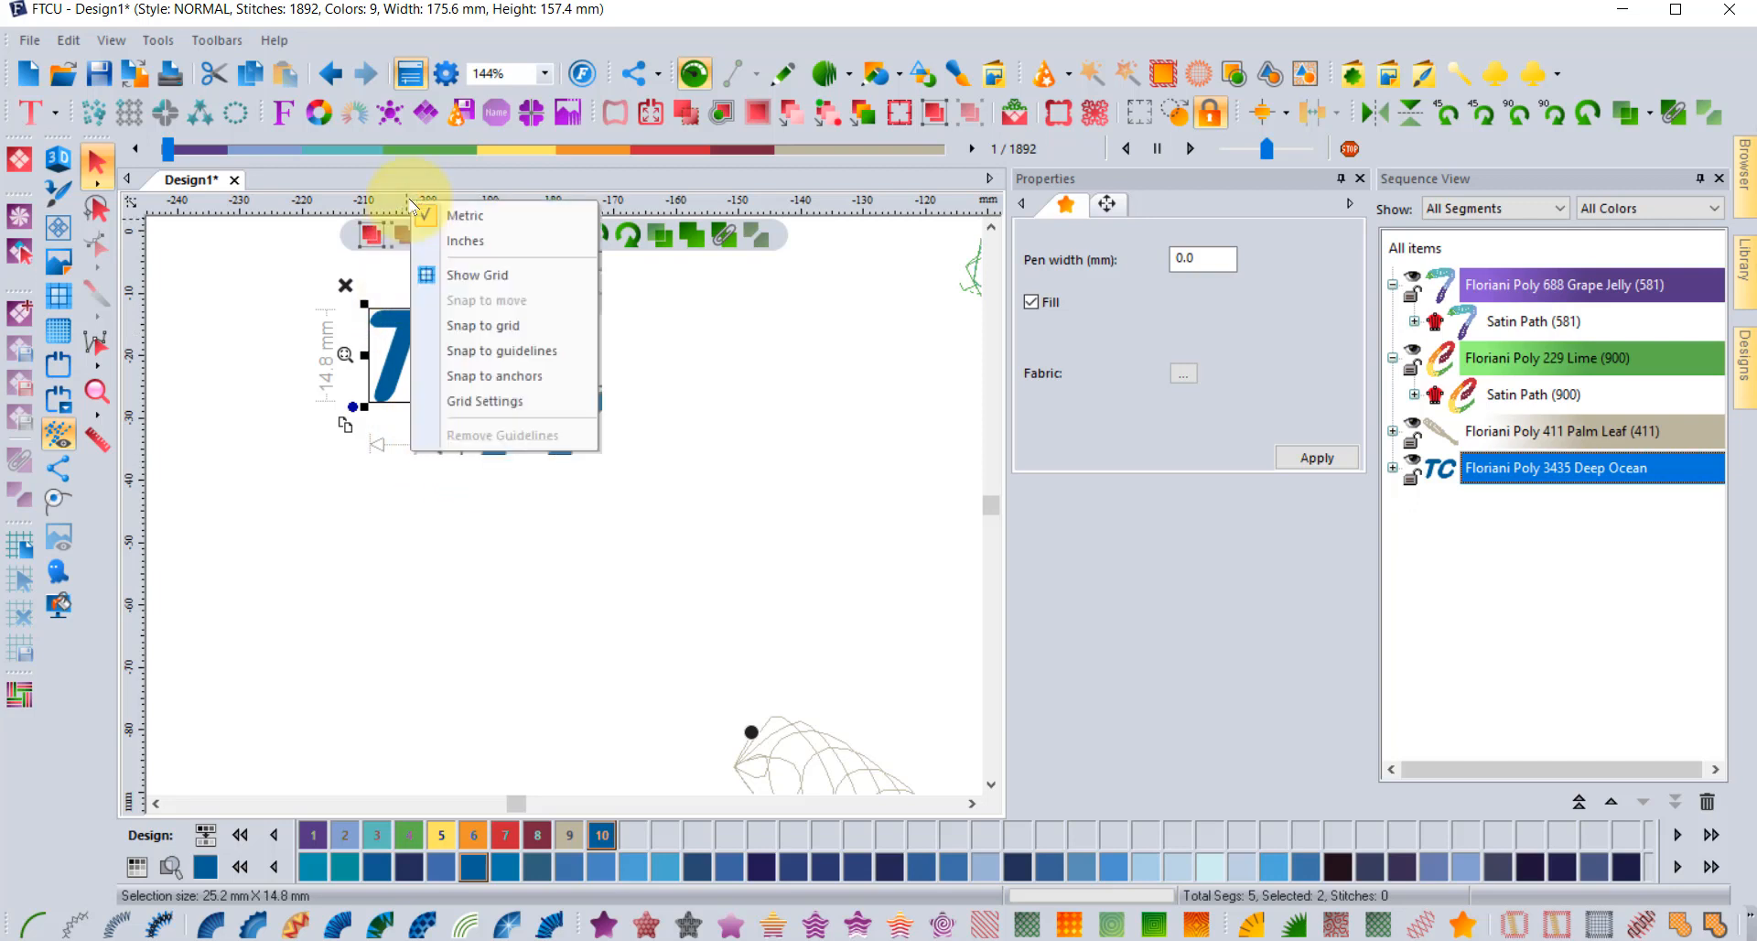
left_click(453, 229)
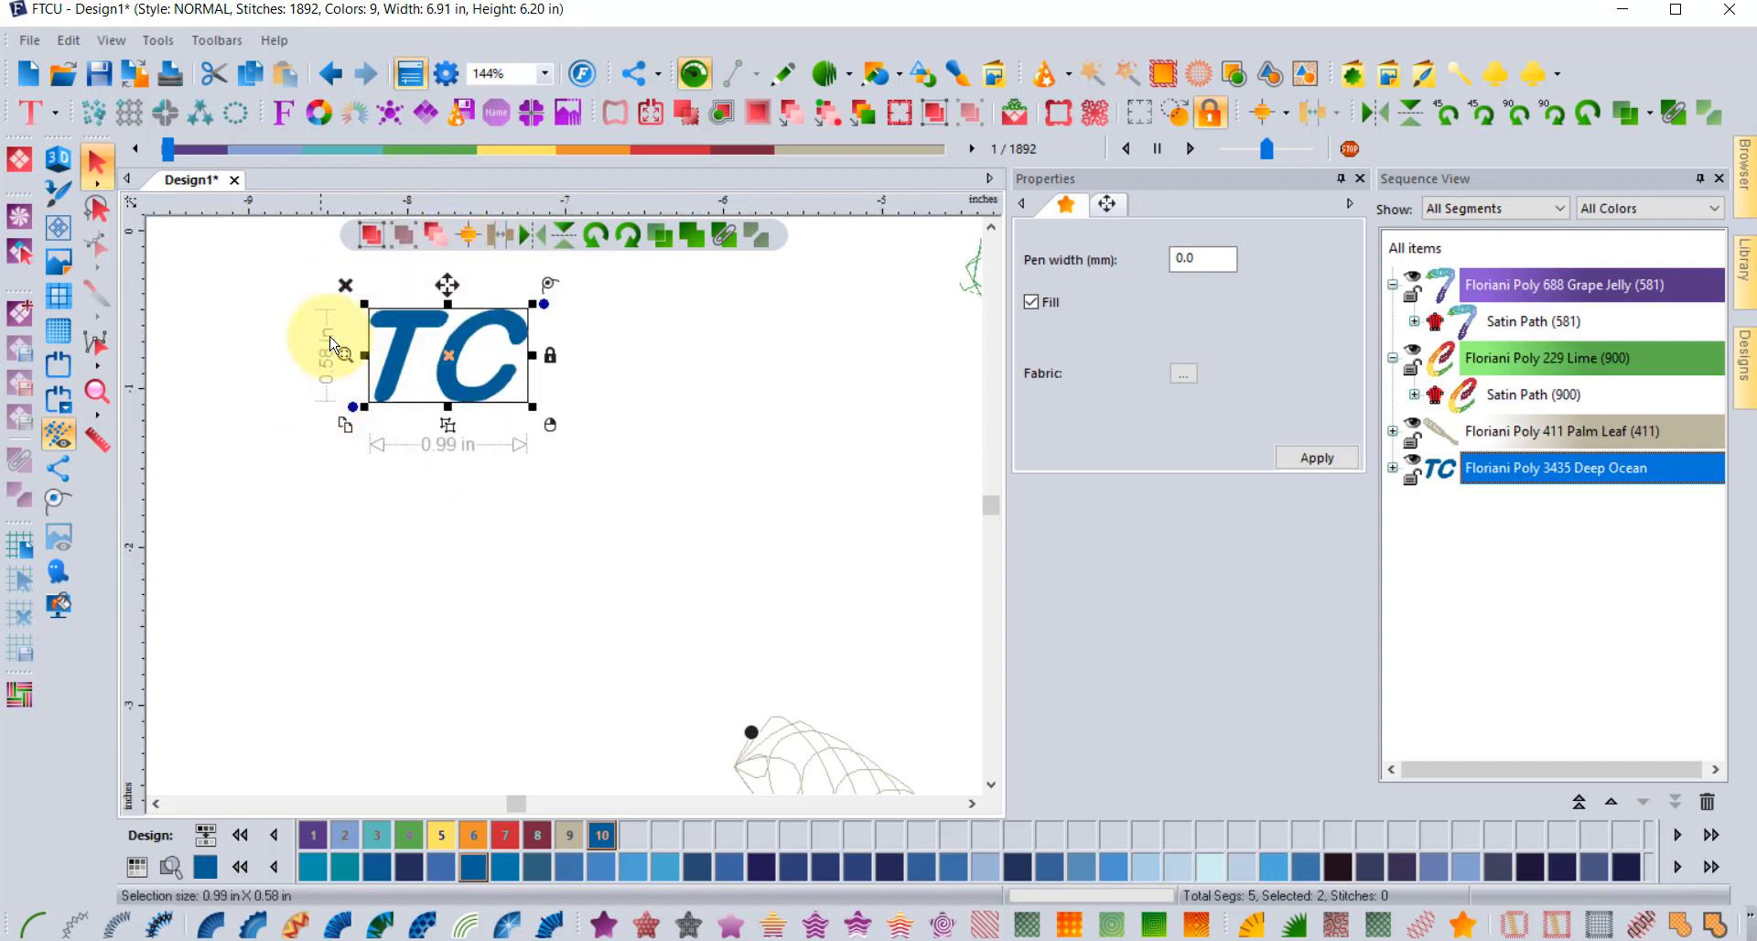
scroll(408, 309, "up", 1)
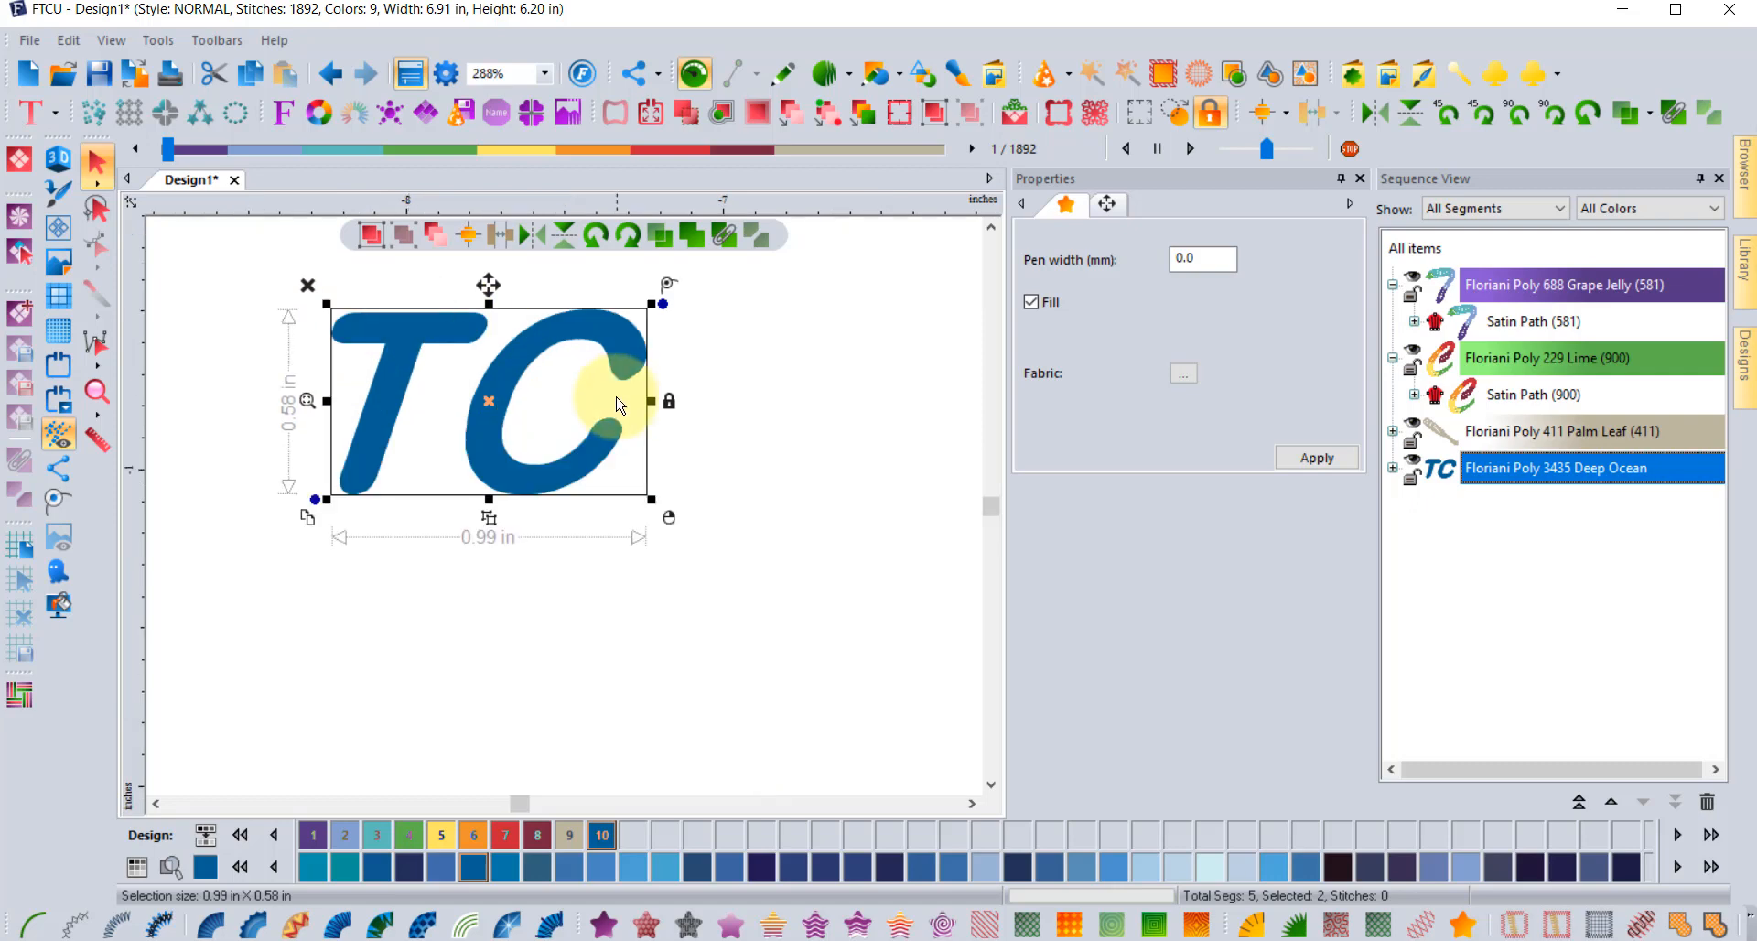
- Convert the C and T artwork, one letter at a time, to standard satin fills with generated inclinations
left_click(769, 335)
left_click(588, 339)
left_click(588, 338)
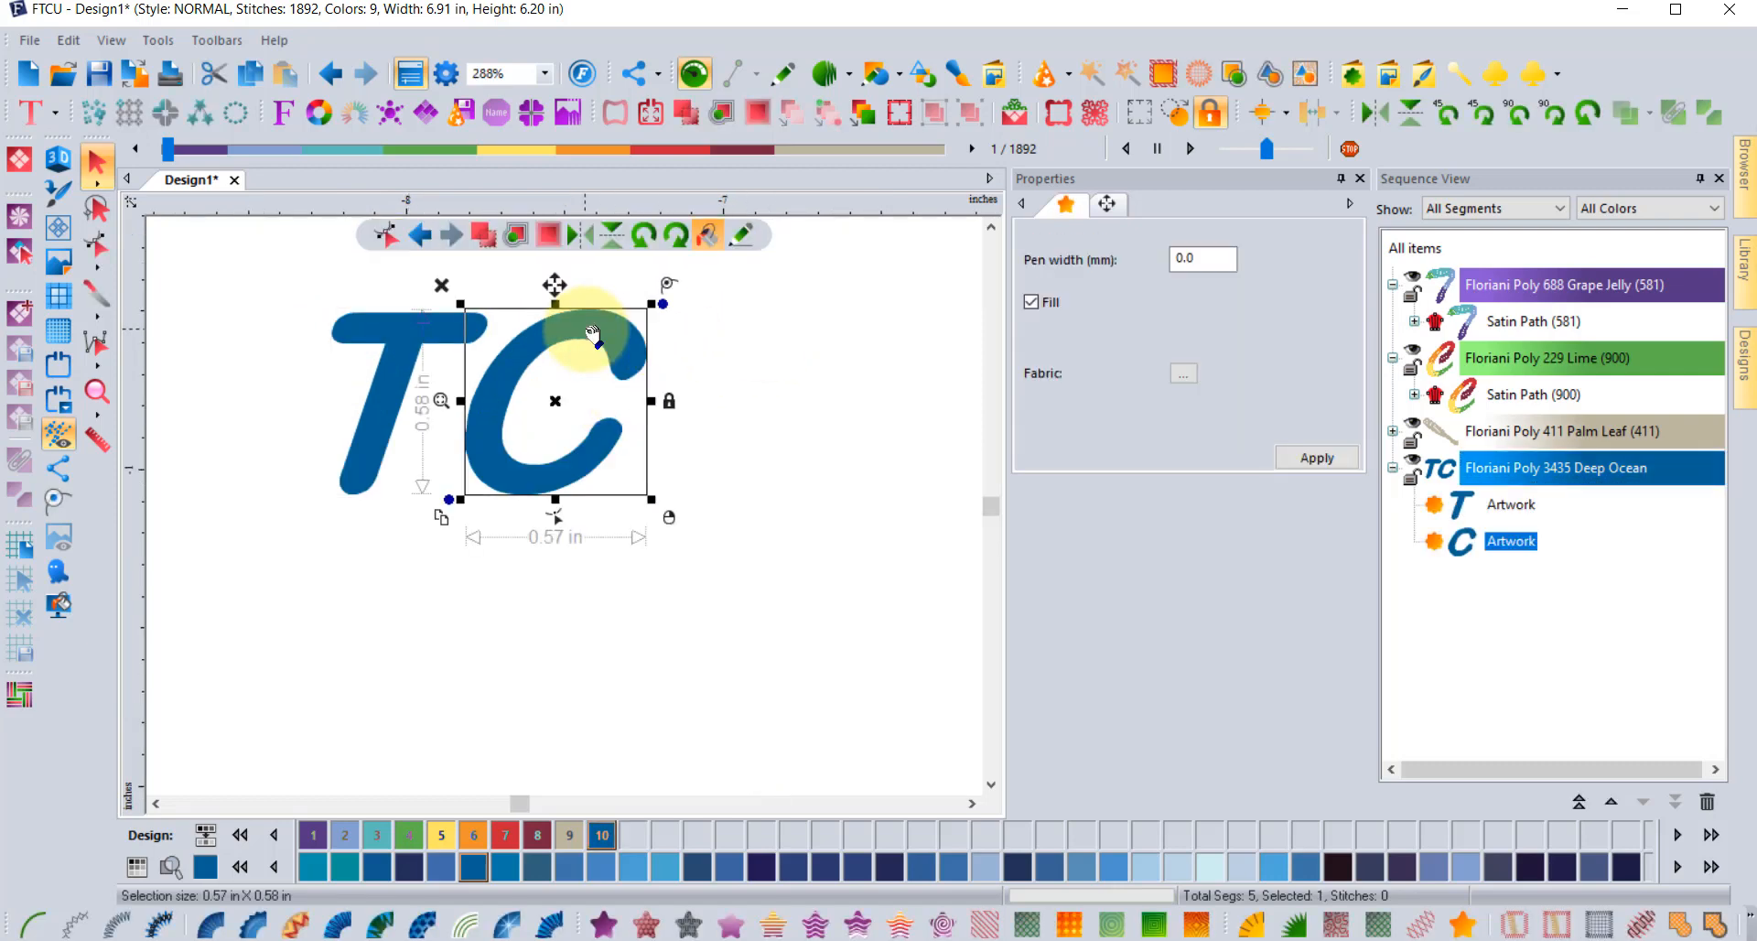
left_click(549, 925)
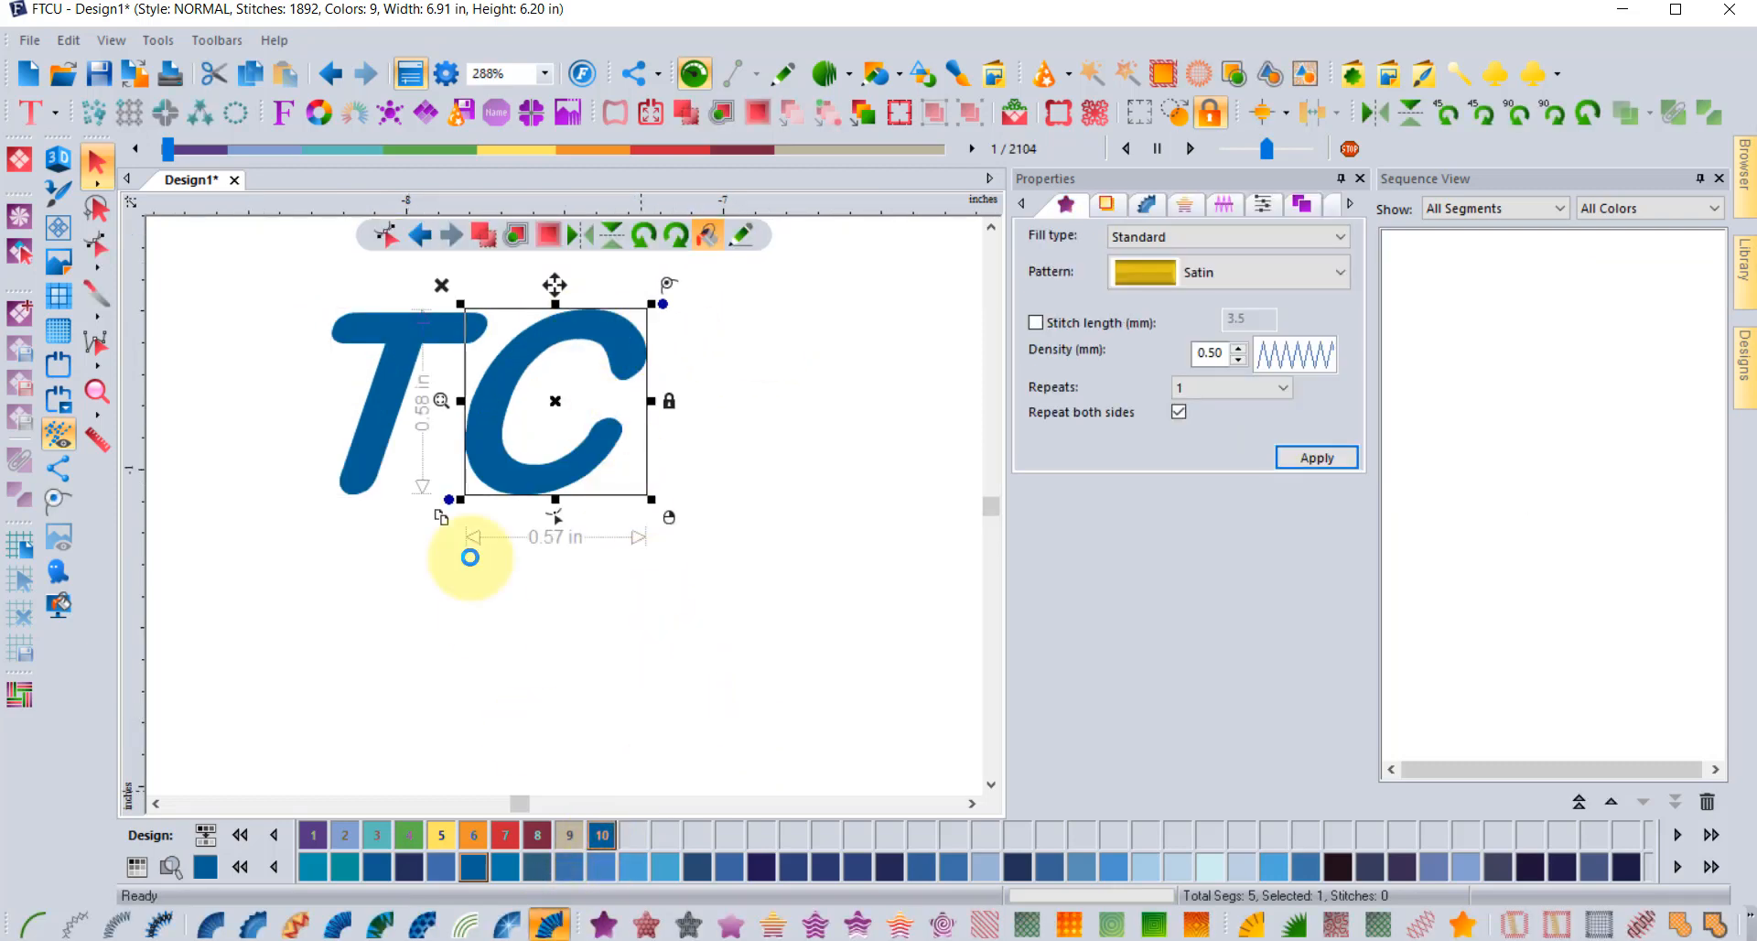
left_click(391, 368)
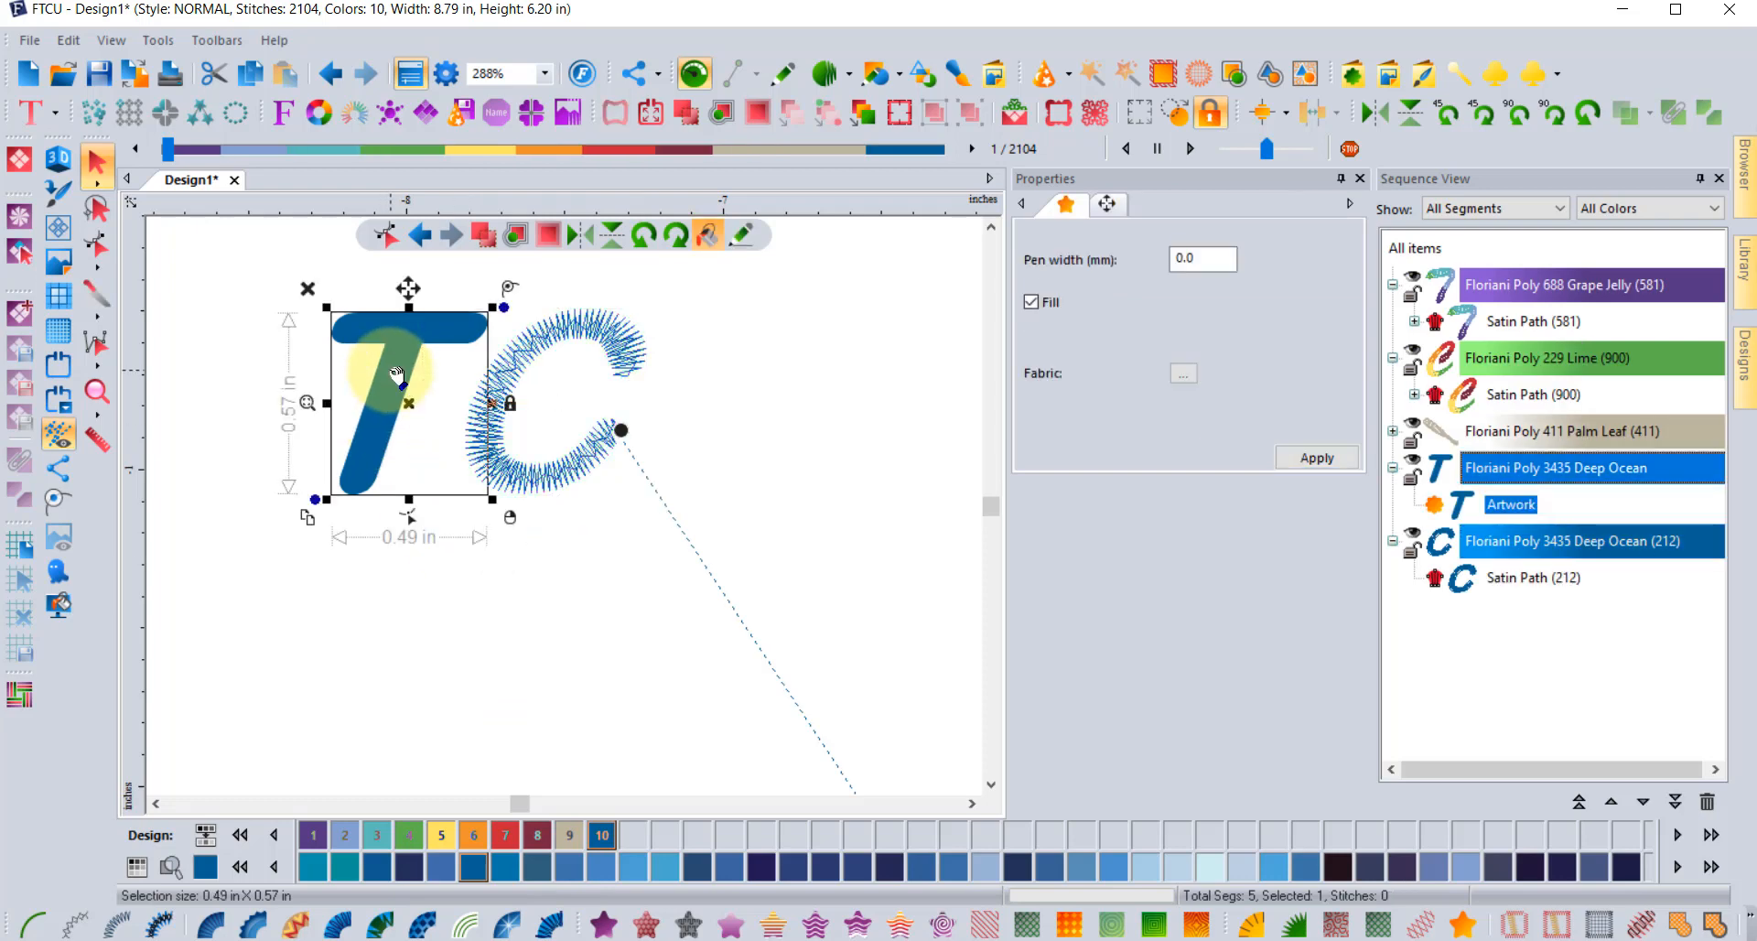
left_click(549, 924)
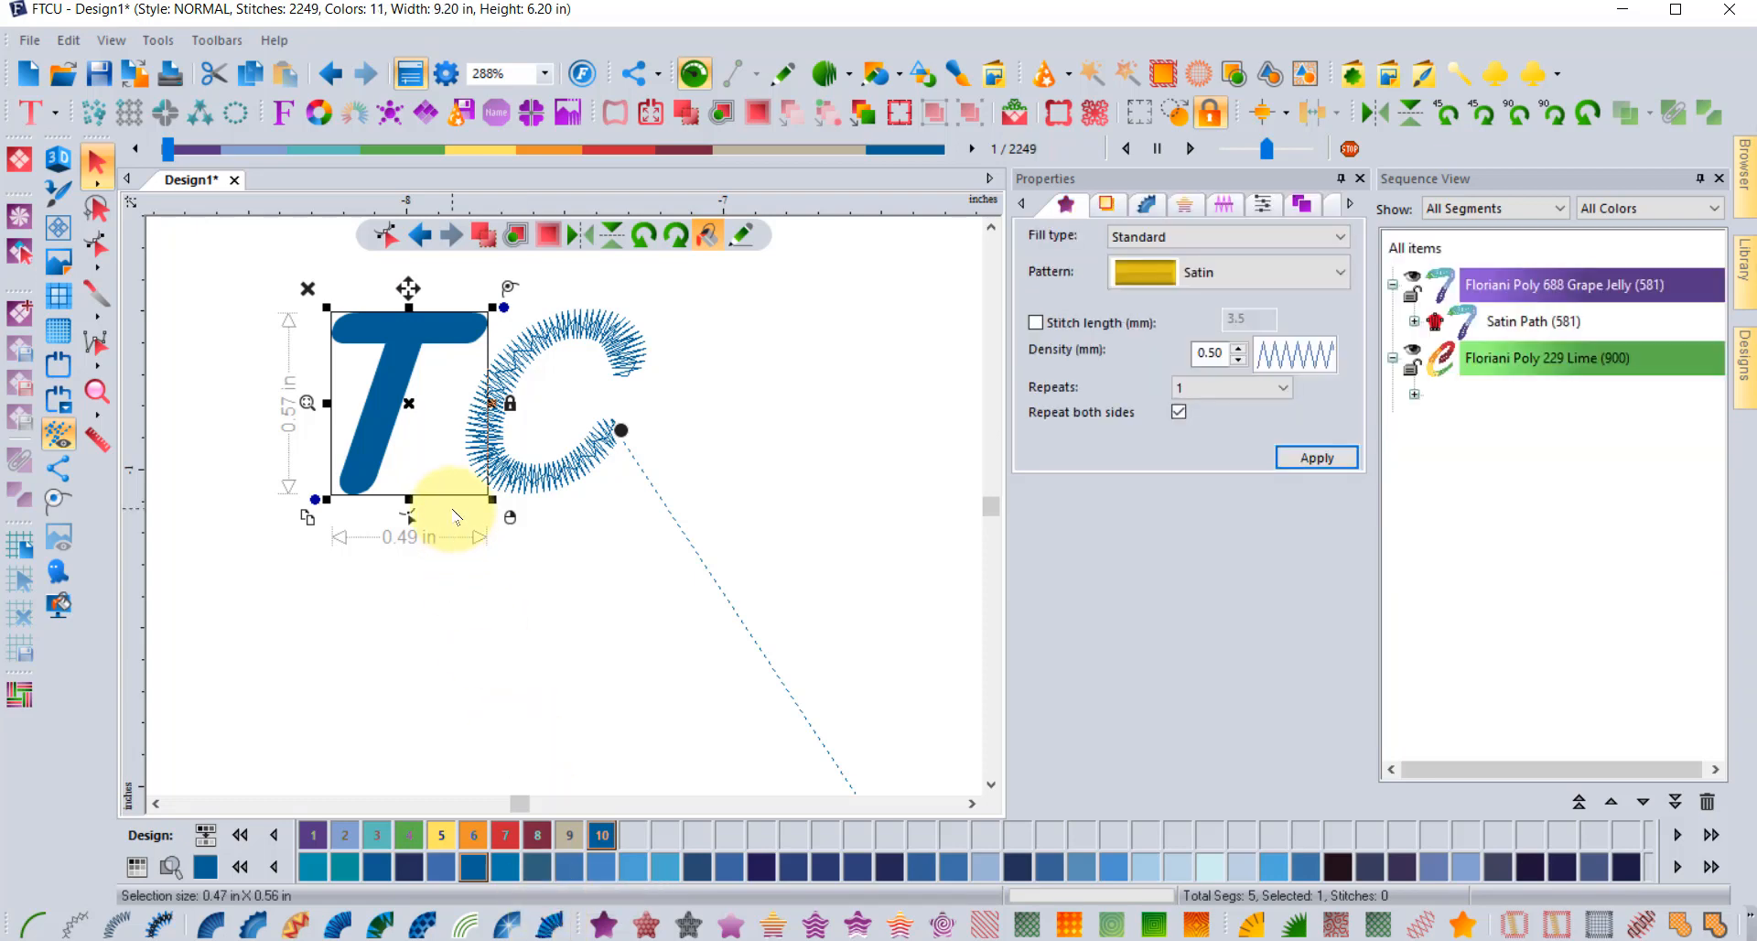
- Change the small C's fill to a spiral satin and inspect its inclination lines
left_click(595, 331)
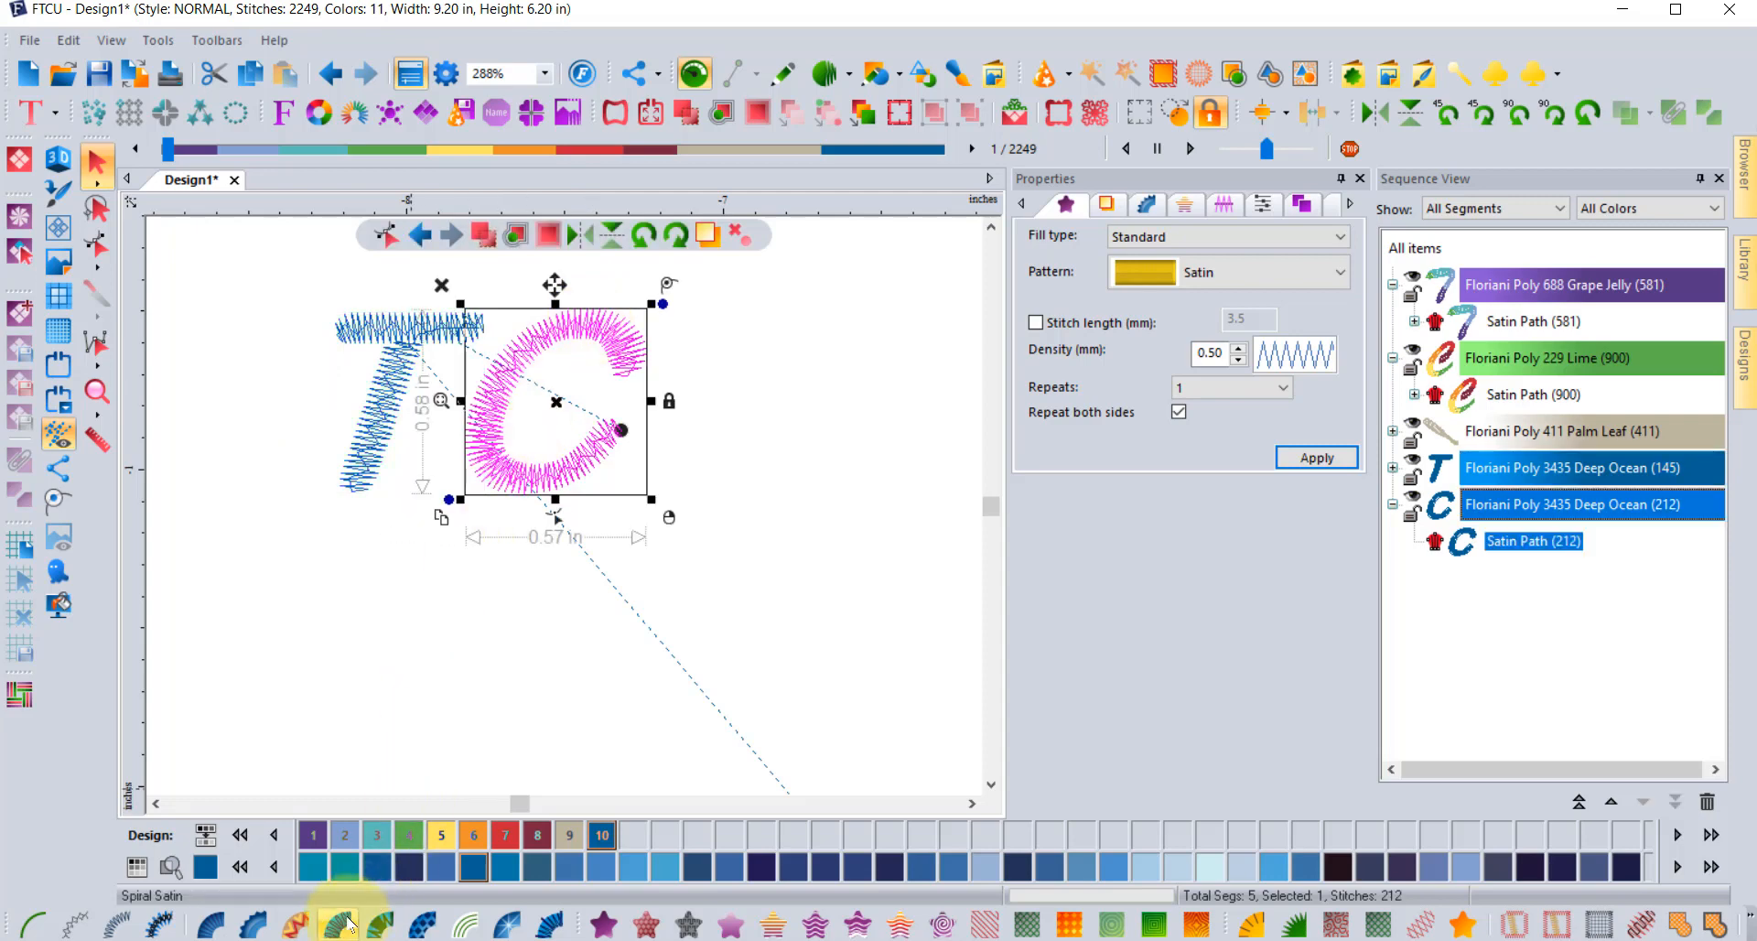
left_click(337, 925)
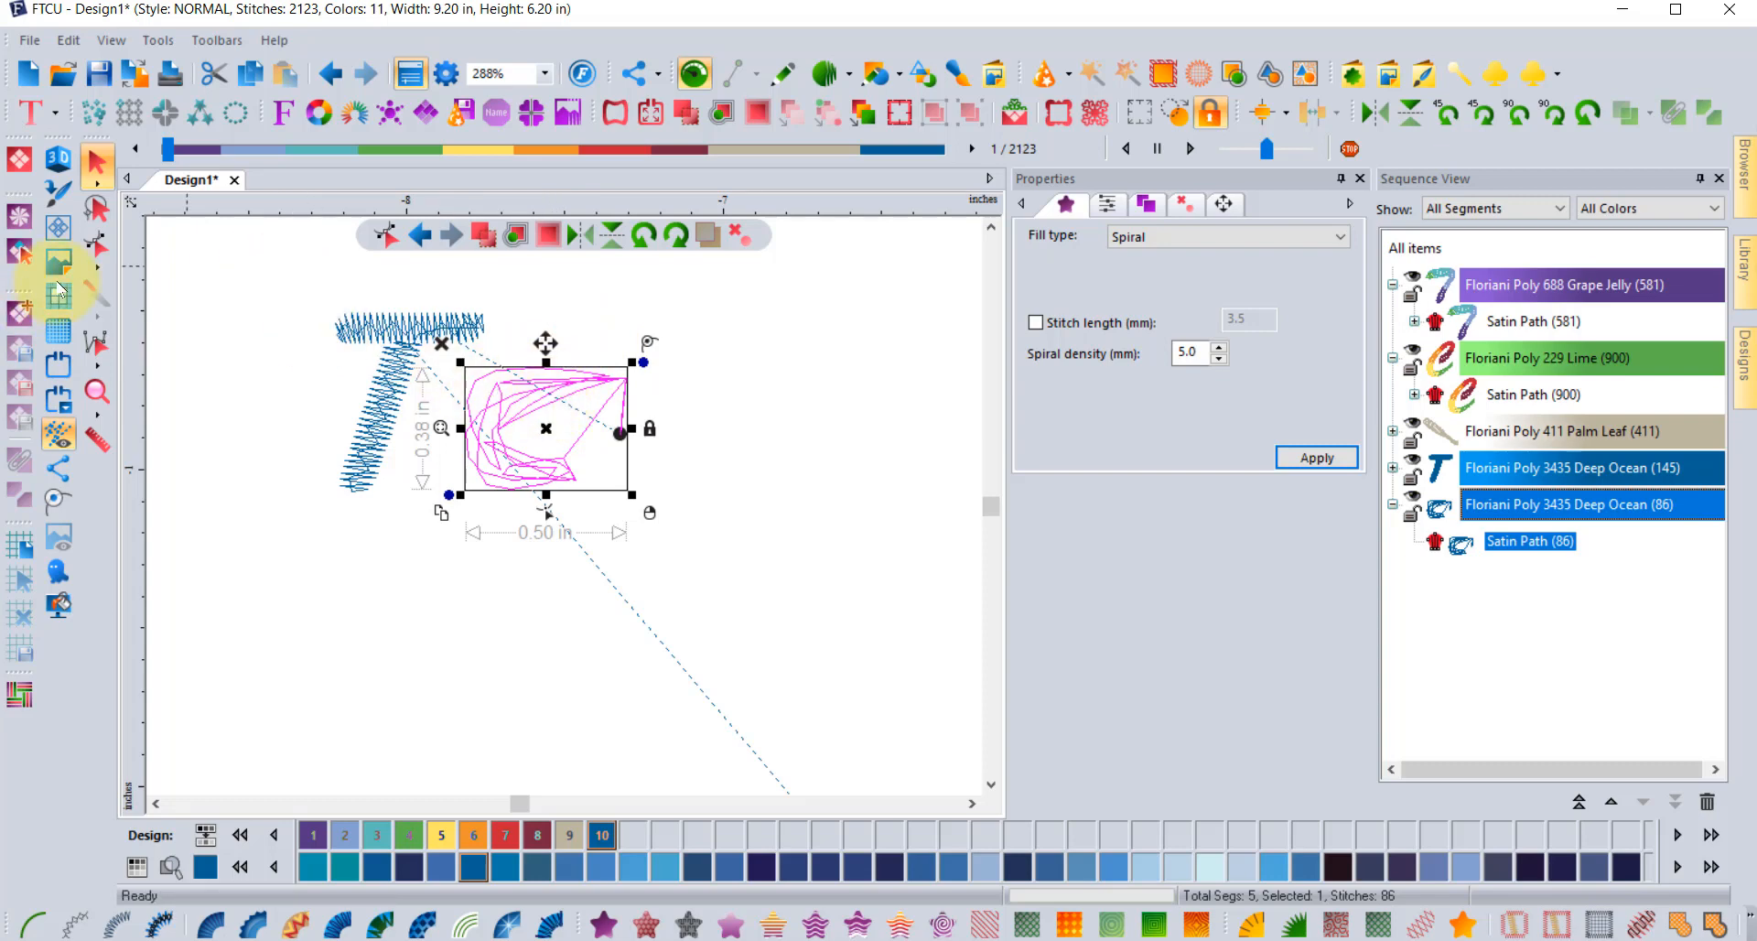
left_click(104, 231)
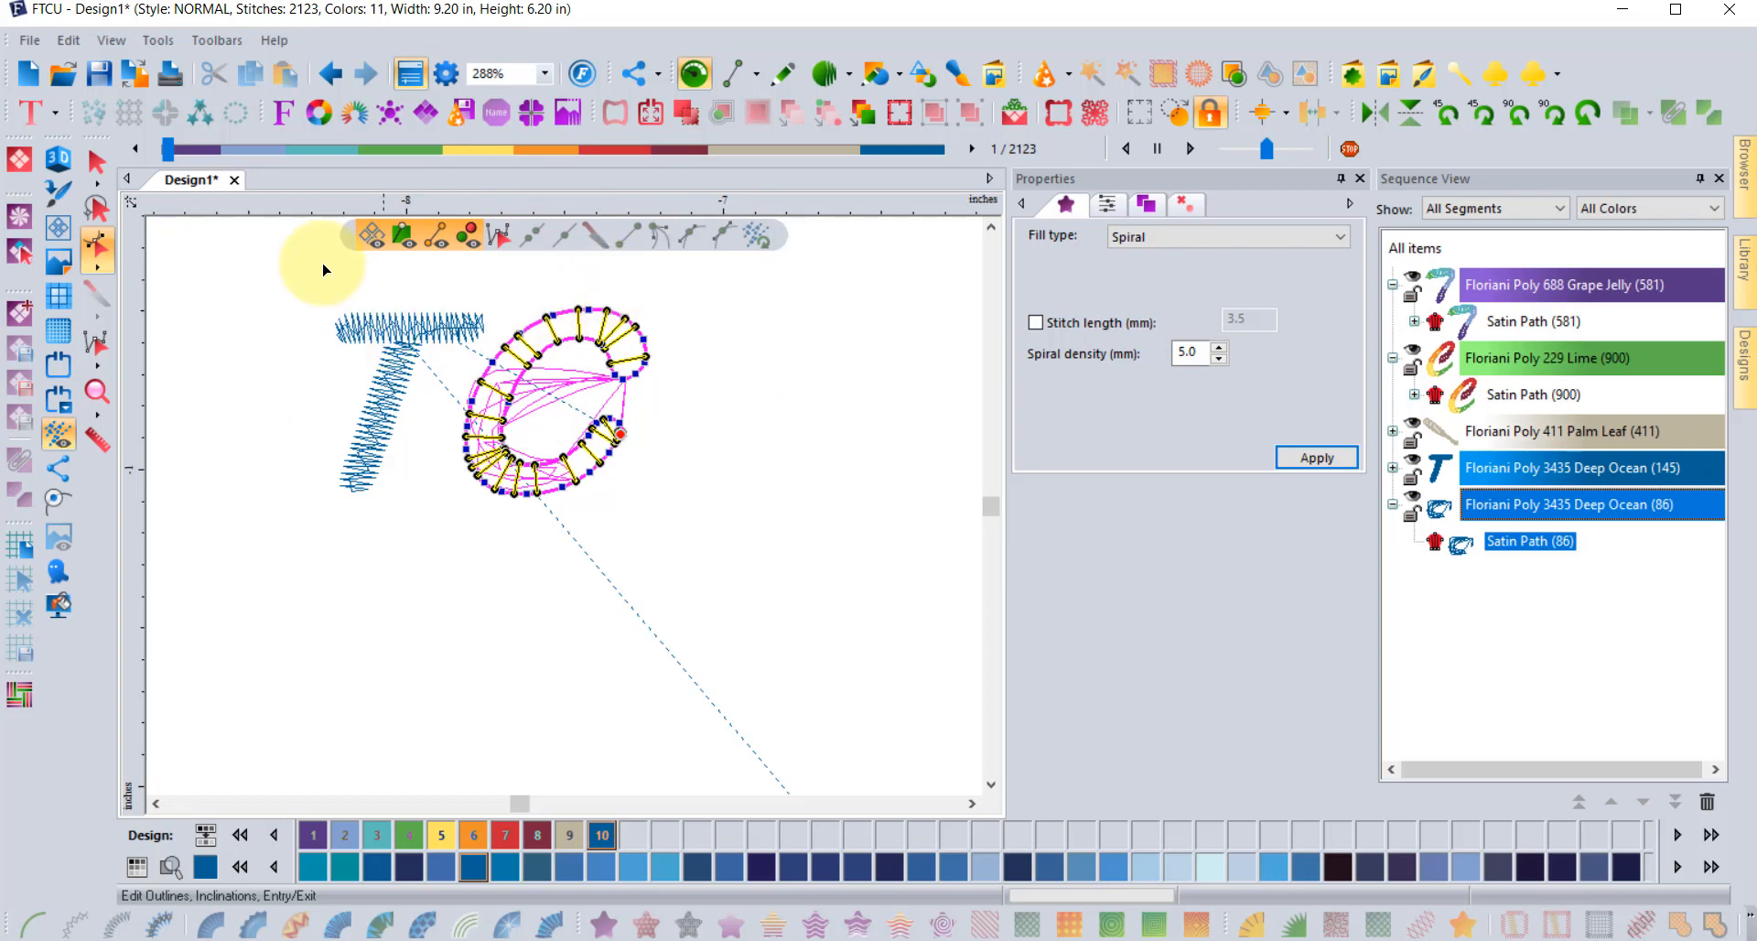
left_click(92, 163)
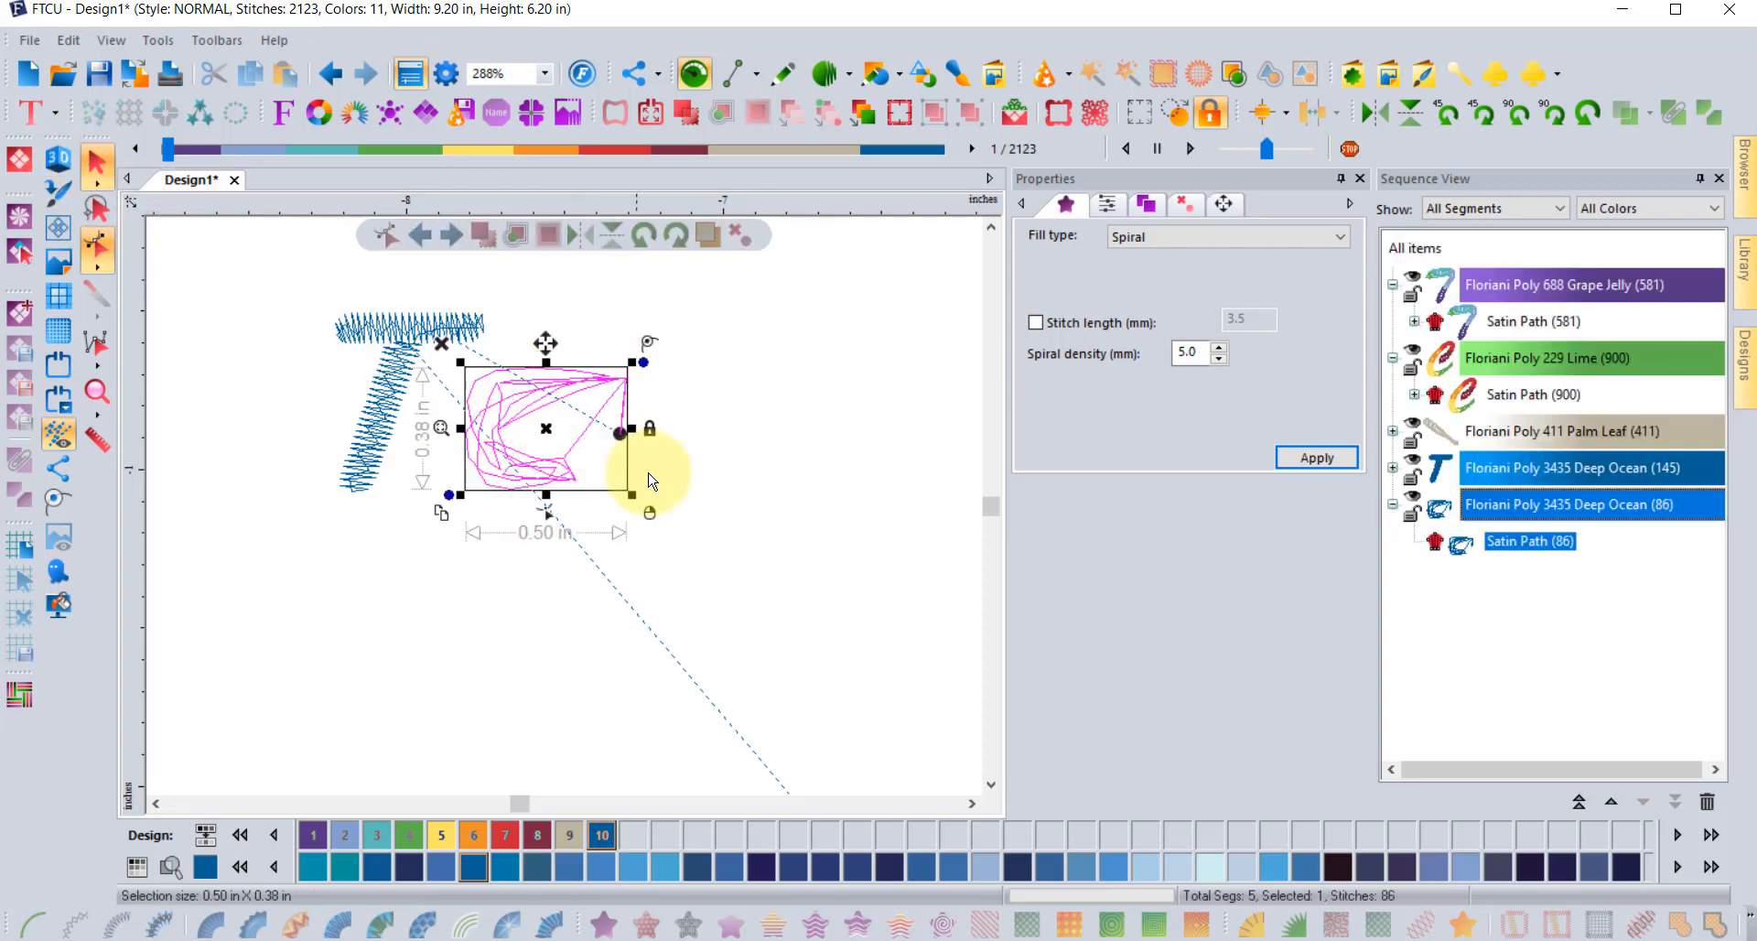
- Enlarge the spiral C to about 2.42 by 2.47 in and inspect its inclination lines
scroll(583, 457, "down", 1)
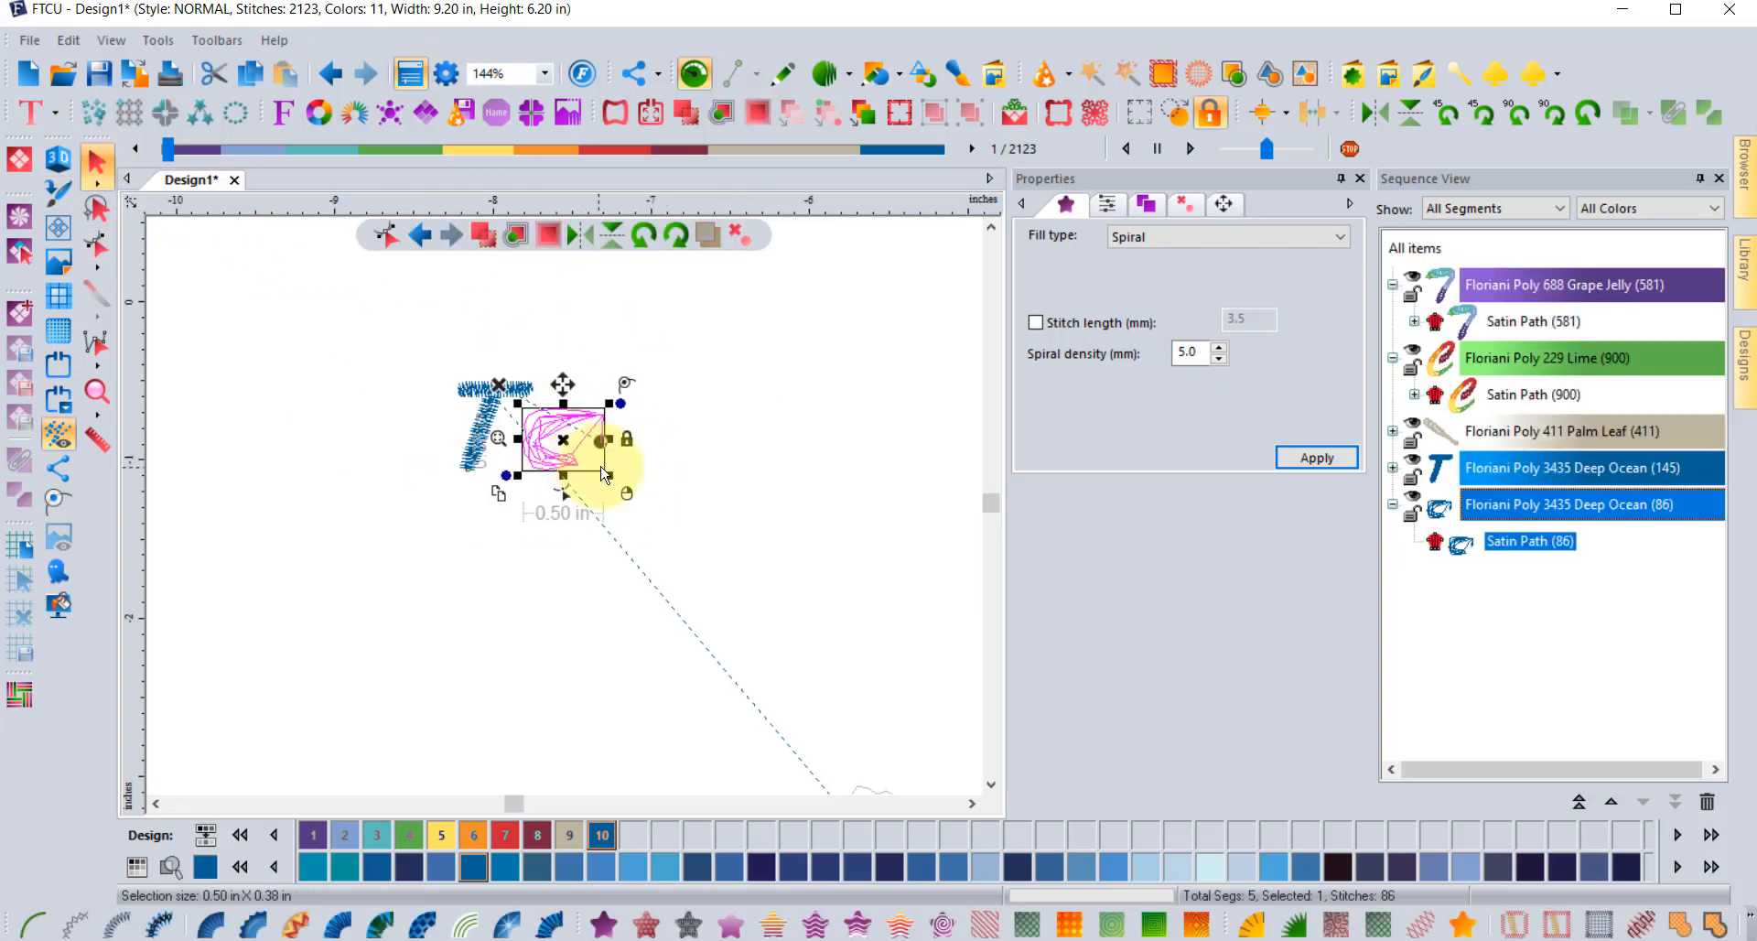
left_click_drag(608, 475, 849, 708)
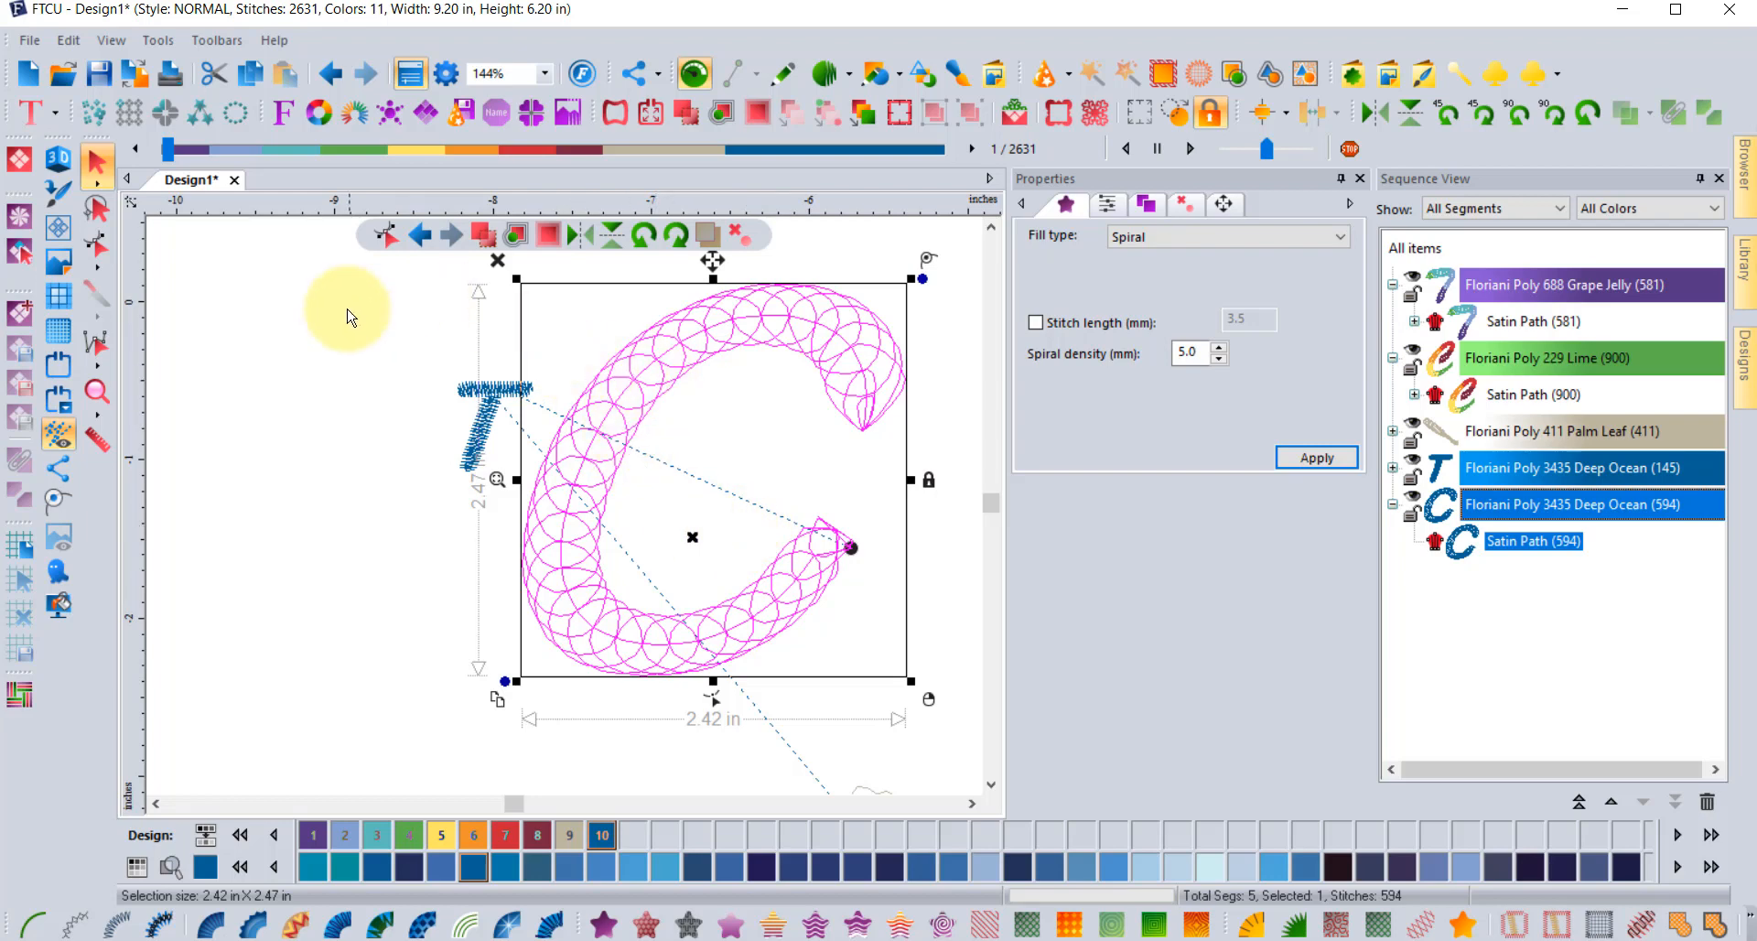
left_click(97, 244)
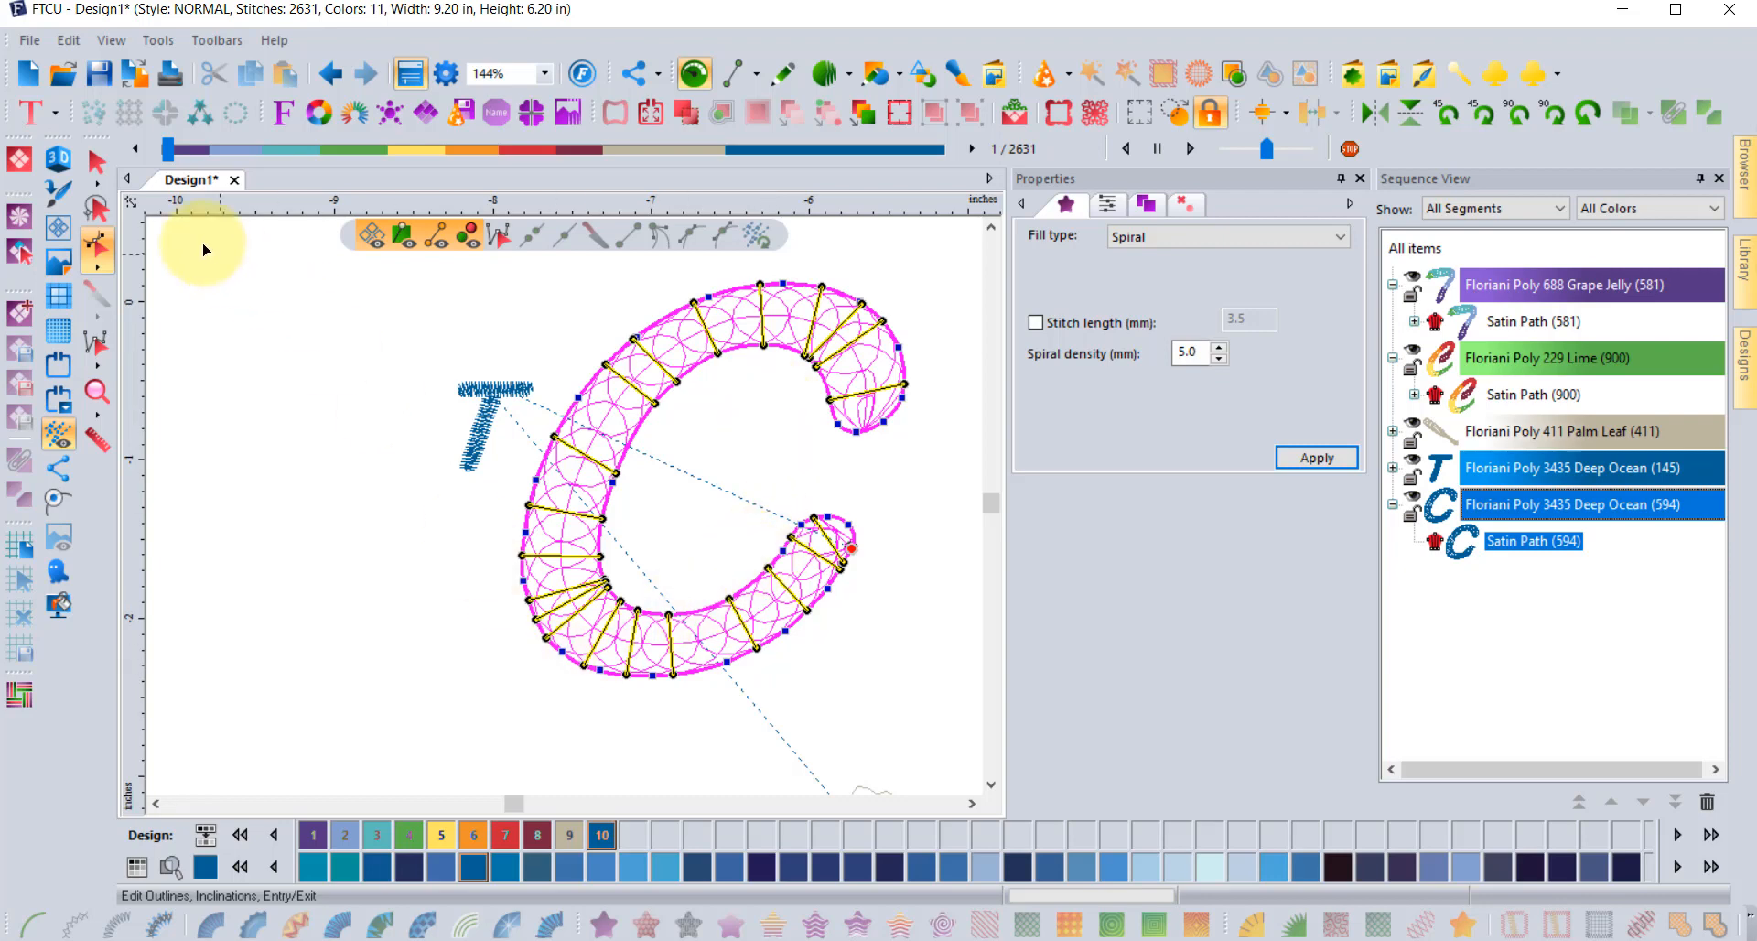
left_click(97, 162)
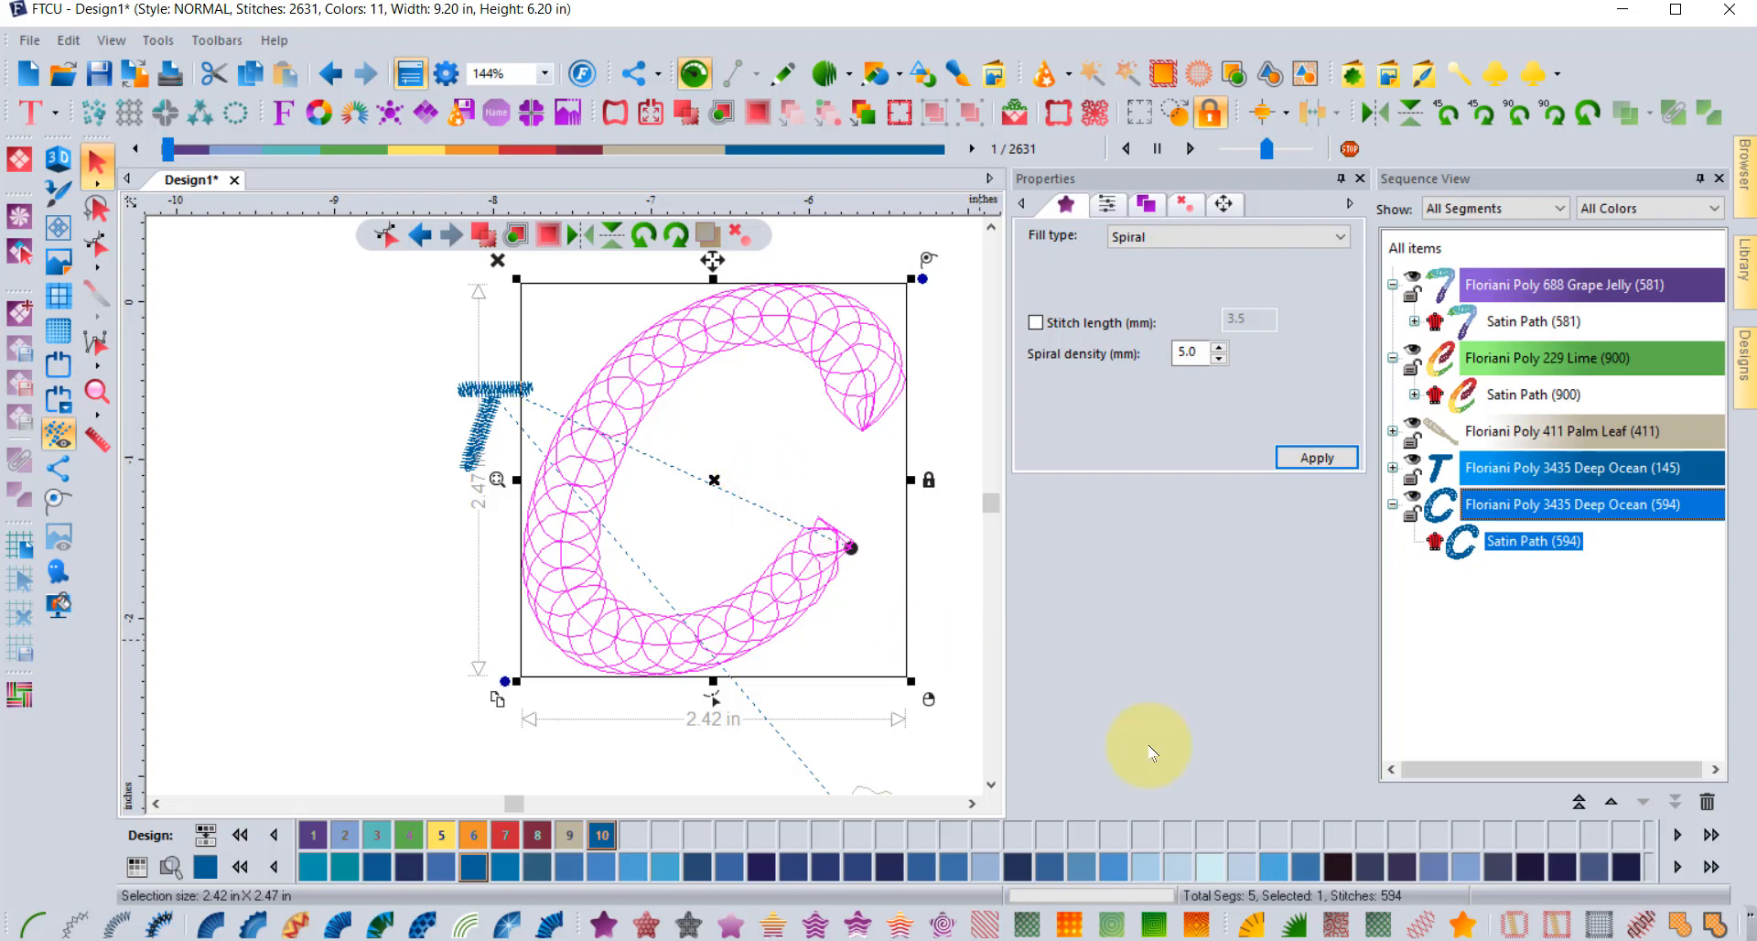
- Convert the large C back to artwork, reapply spiral satin, and draw one inclination across its upper curve and one across its lower curve
left_click(1459, 926)
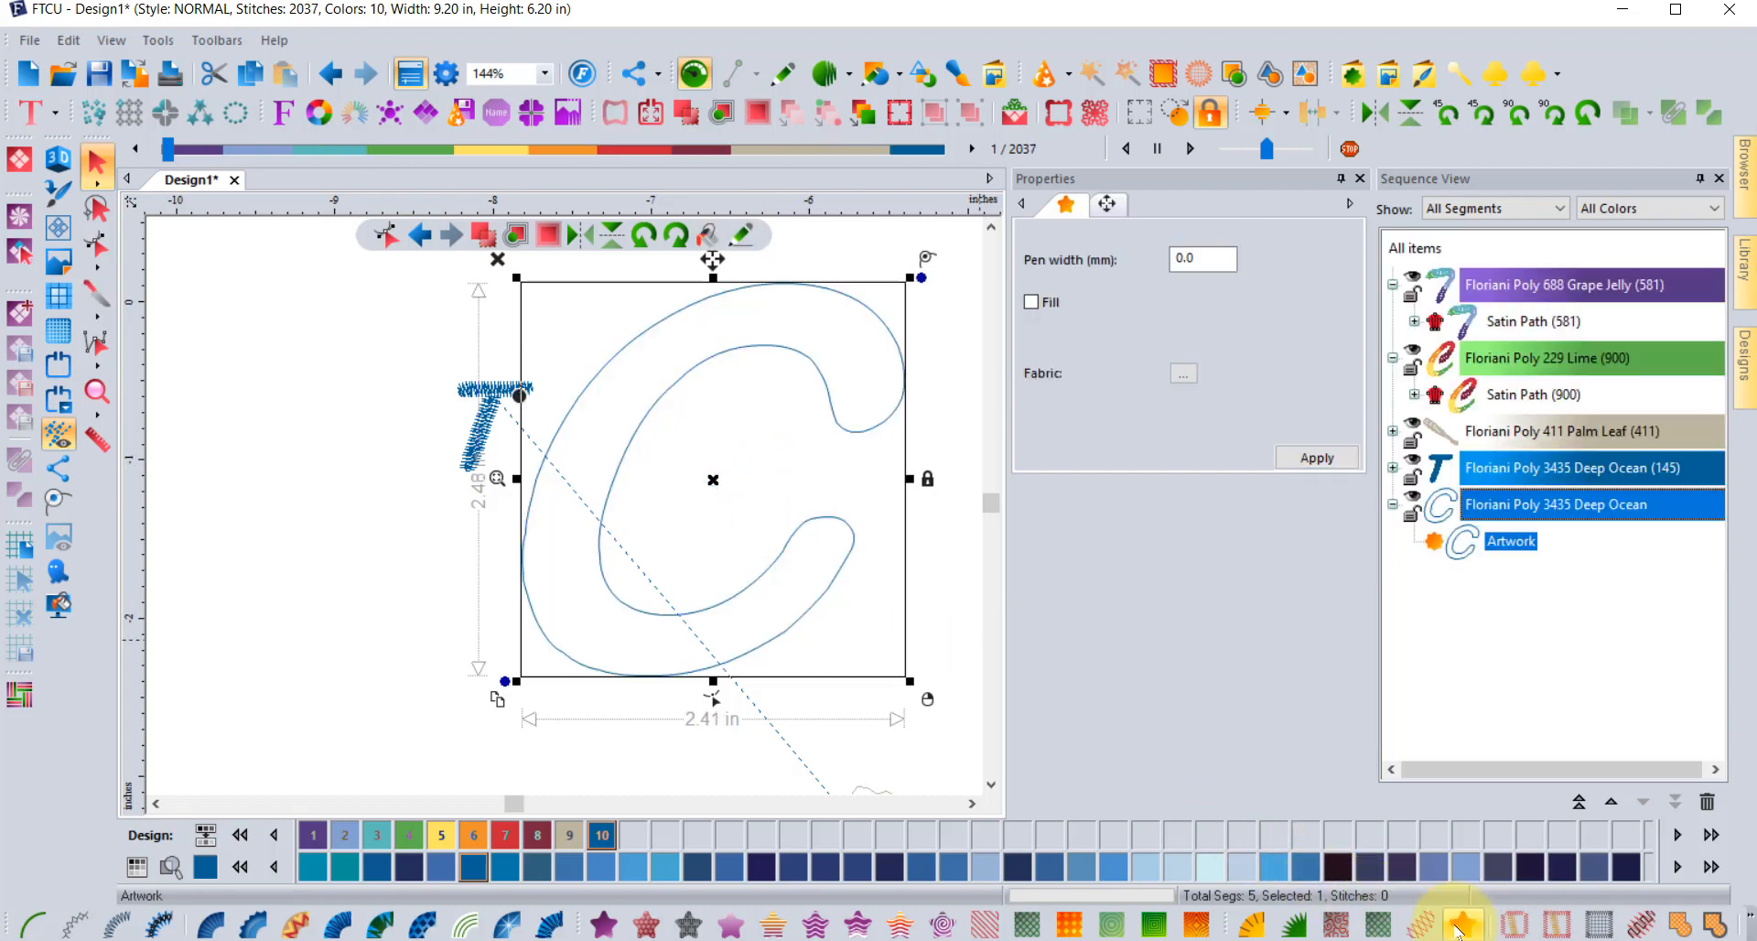
left_click(331, 931)
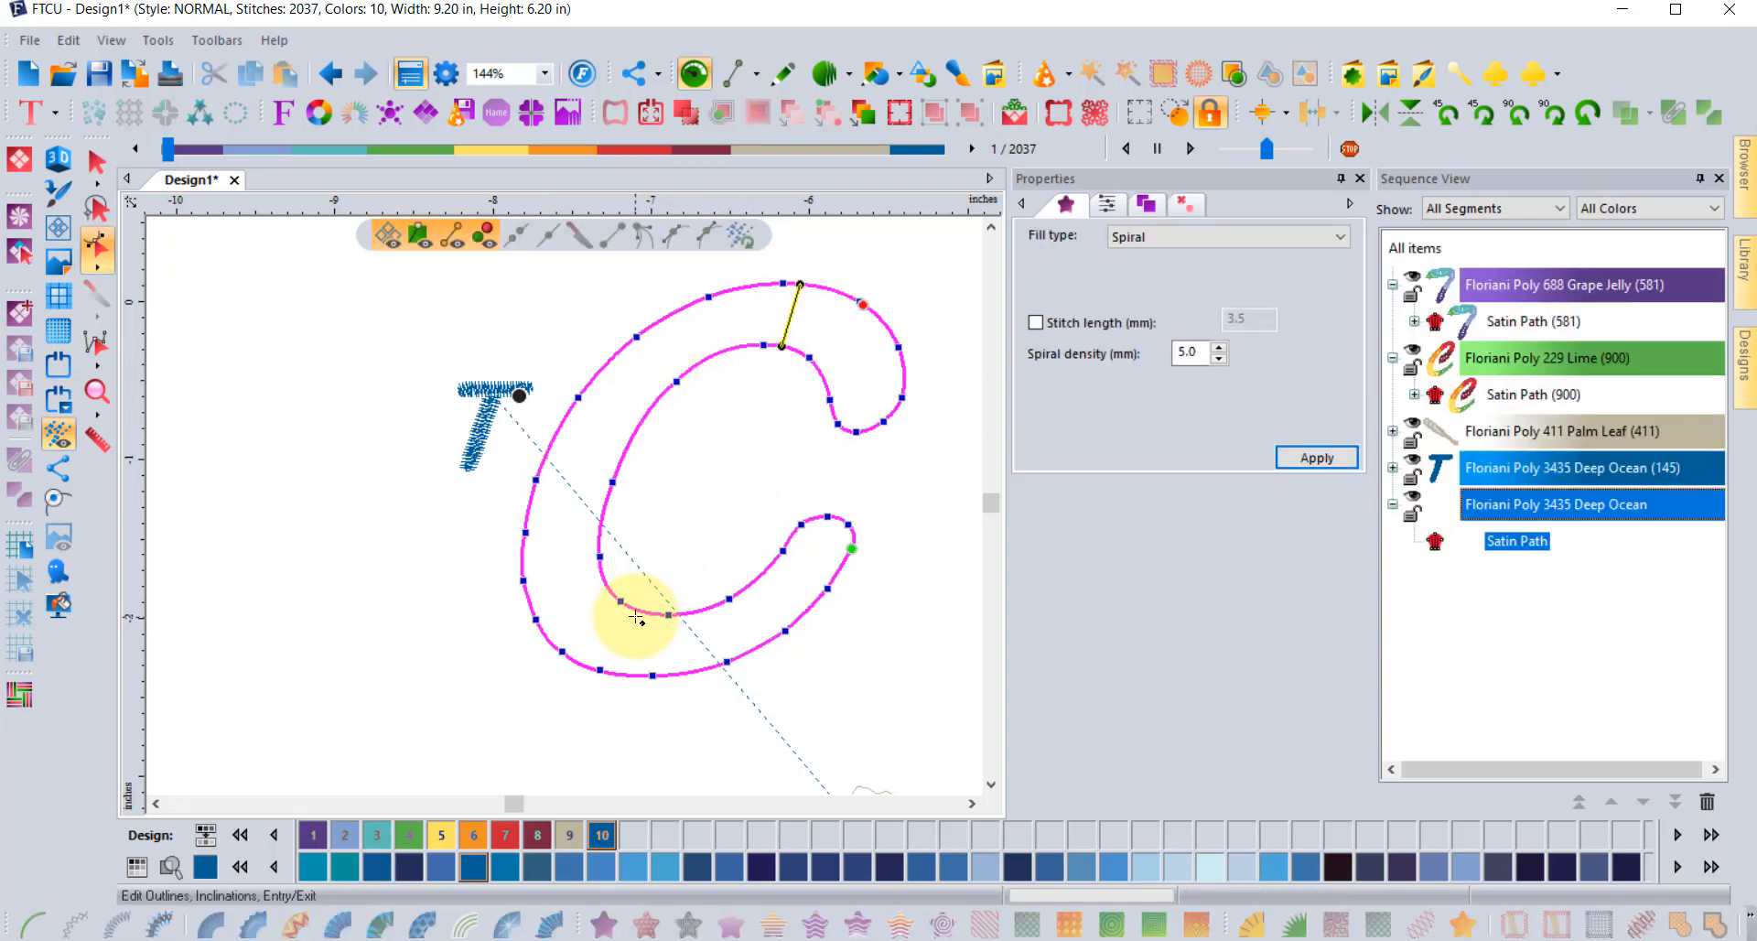
left_click_drag(636, 608, 603, 671)
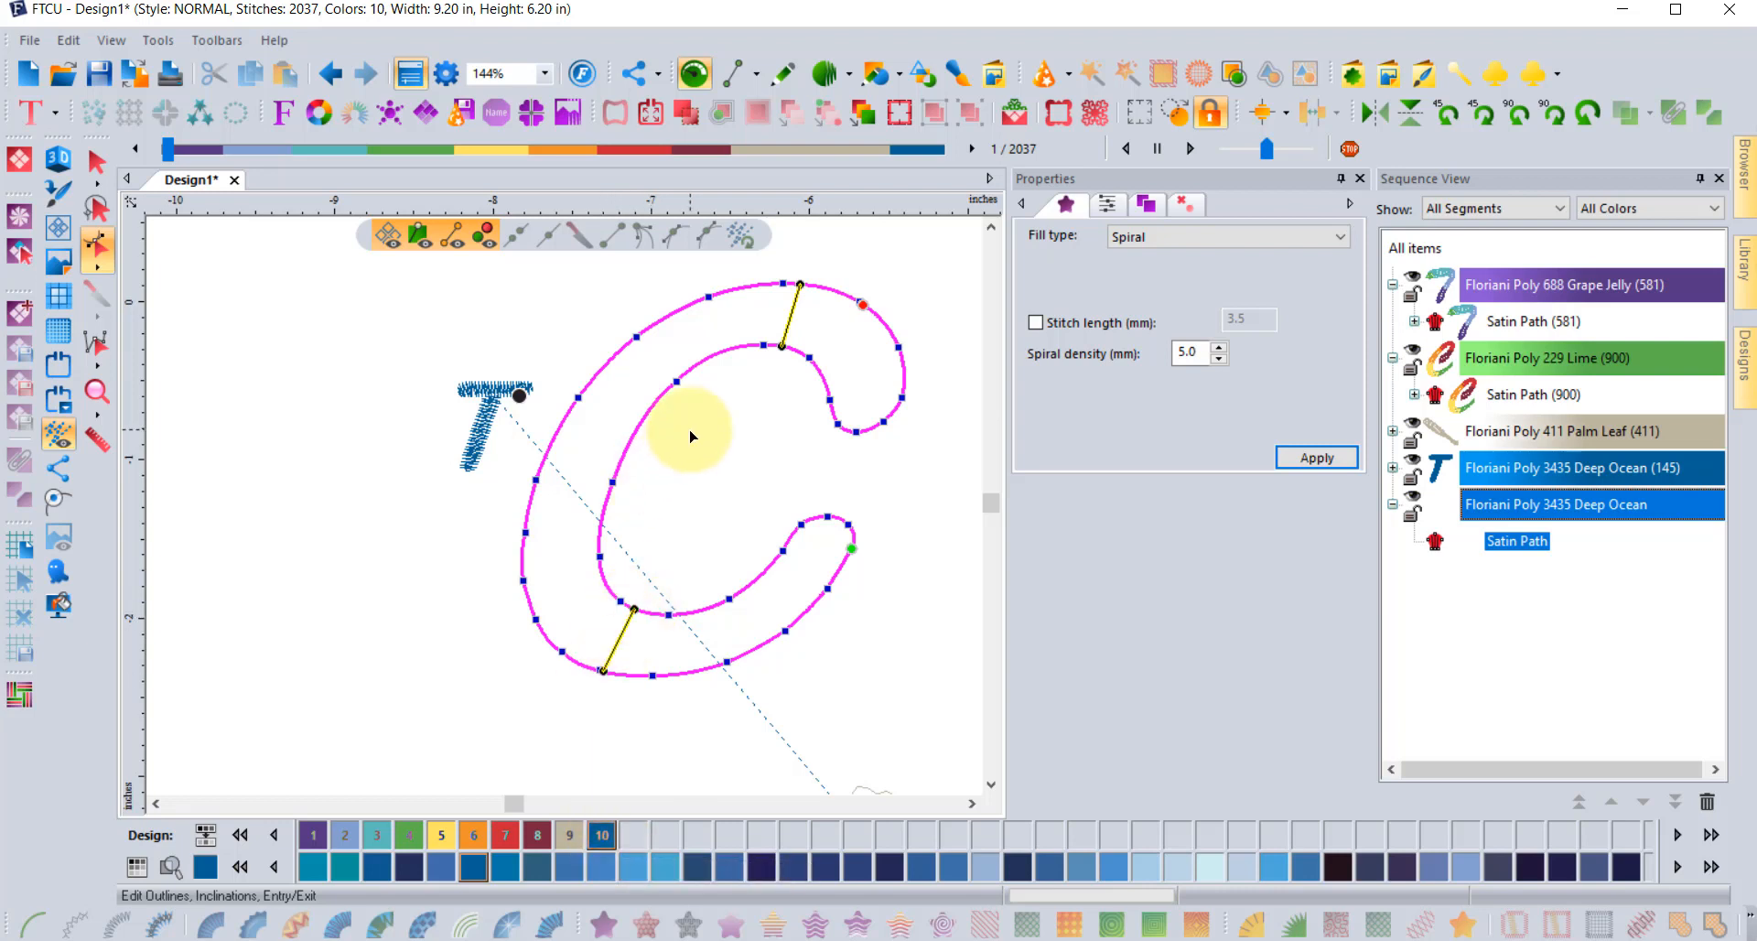
mouse_move(846, 550)
left_mouse_down()
mouse_move(854, 341)
mouse_move(838, 396)
mouse_move(834, 334)
left_mouse_up()
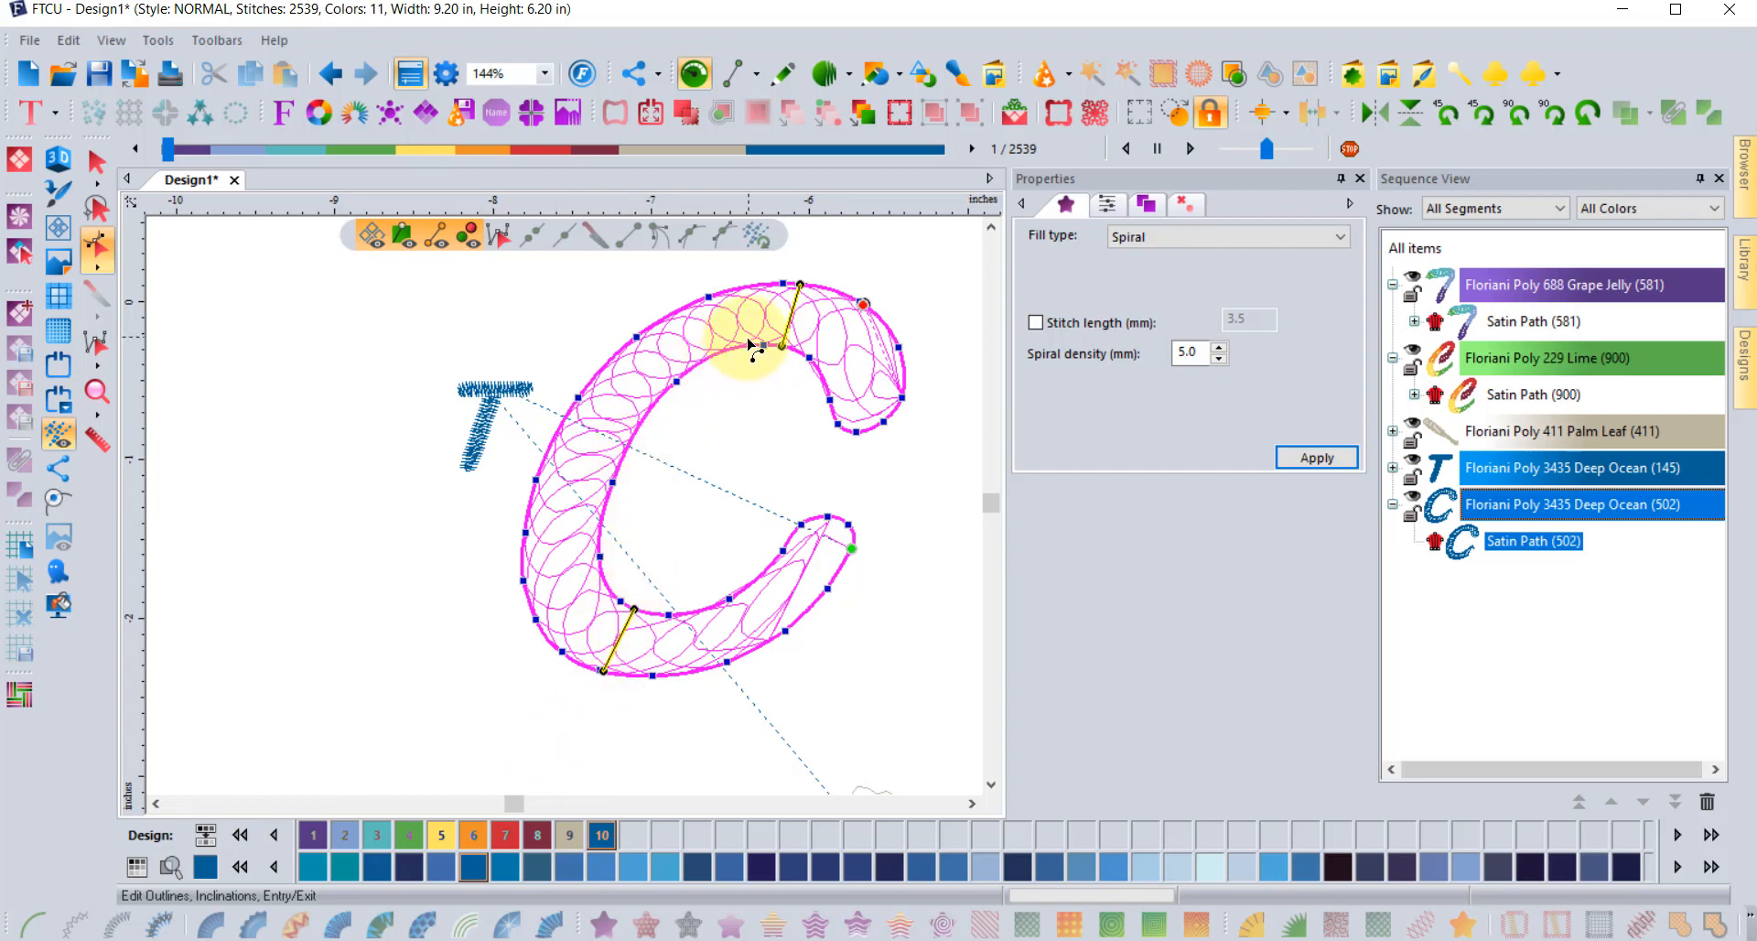
- Add an inclination line across the C's lower arm near its open end and regenerate the stitches
left_click(826, 588)
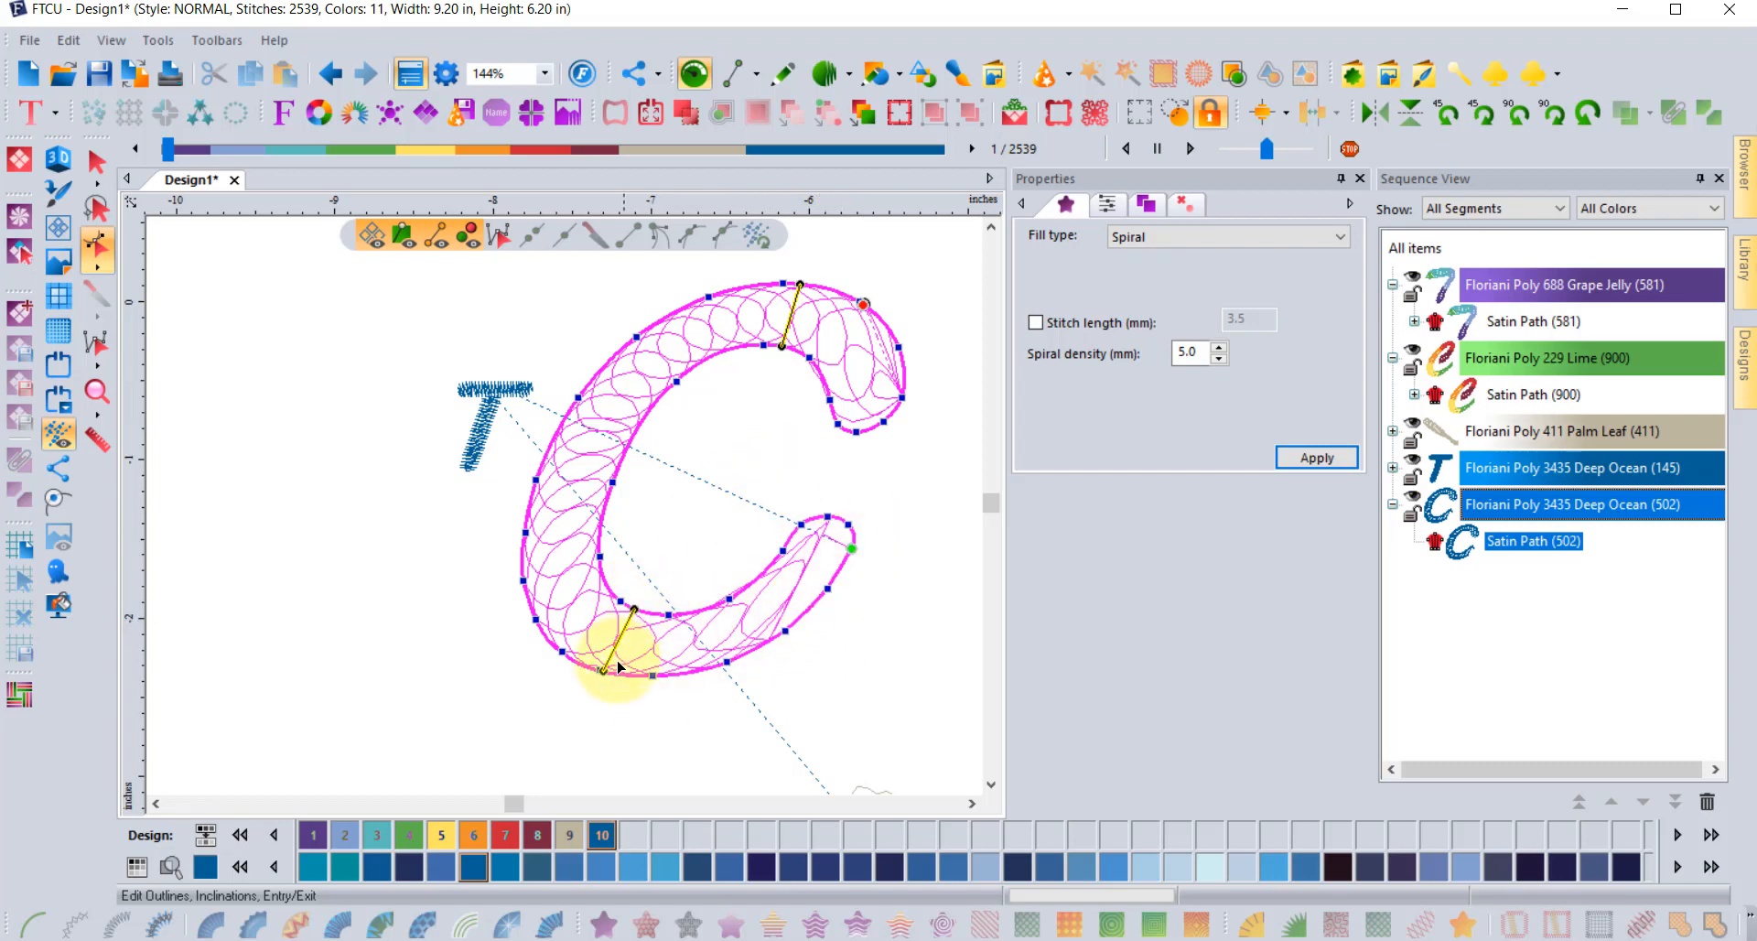
right_click(765, 559)
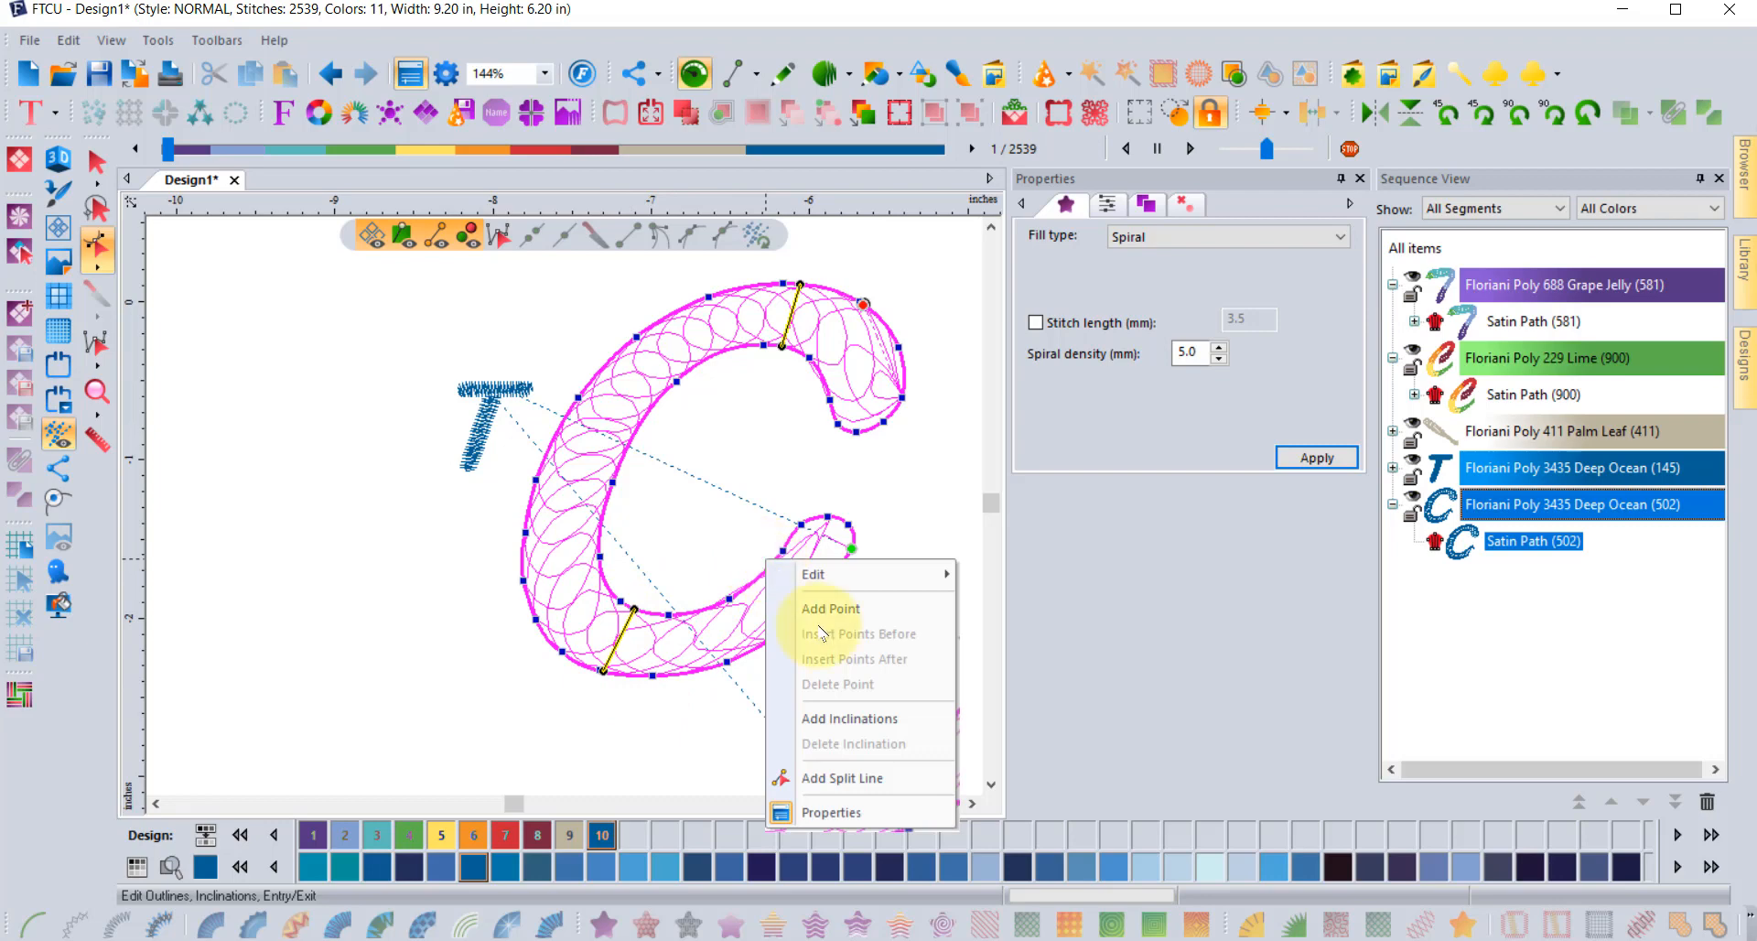
left_click(877, 720)
left_click_drag(787, 543, 825, 590)
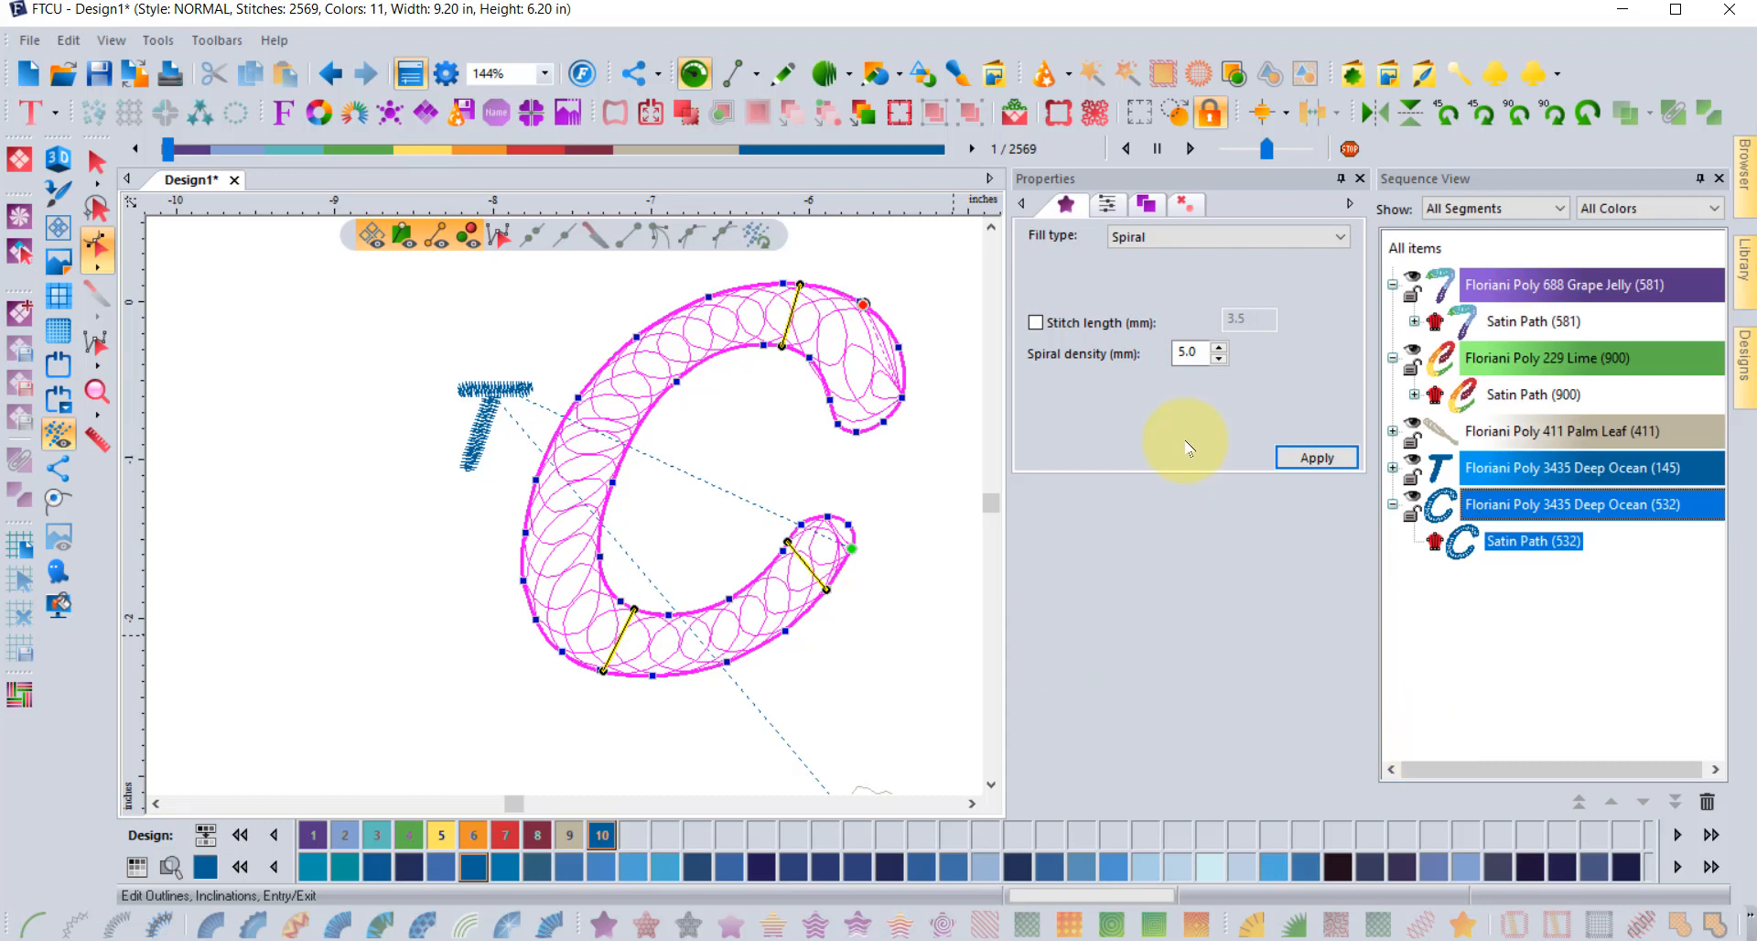
- Add an inclination line across the C's upper arm near its rounded tip and regenerate the spiral stitches
left_click(830, 399)
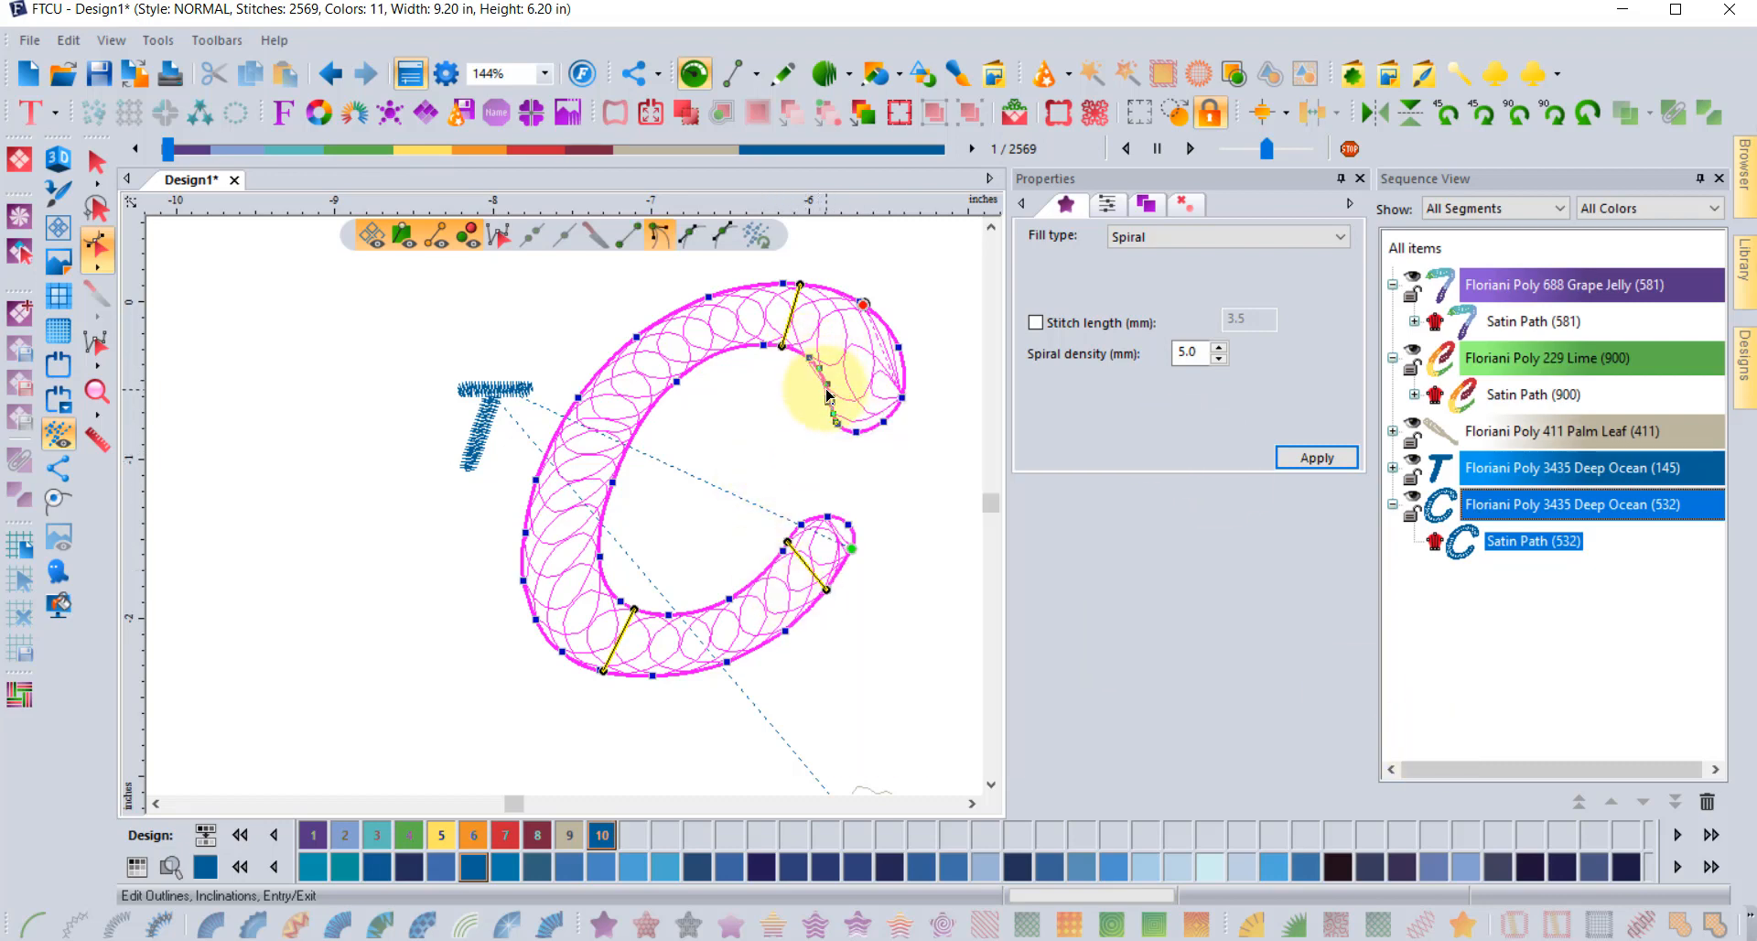
right_click(819, 387)
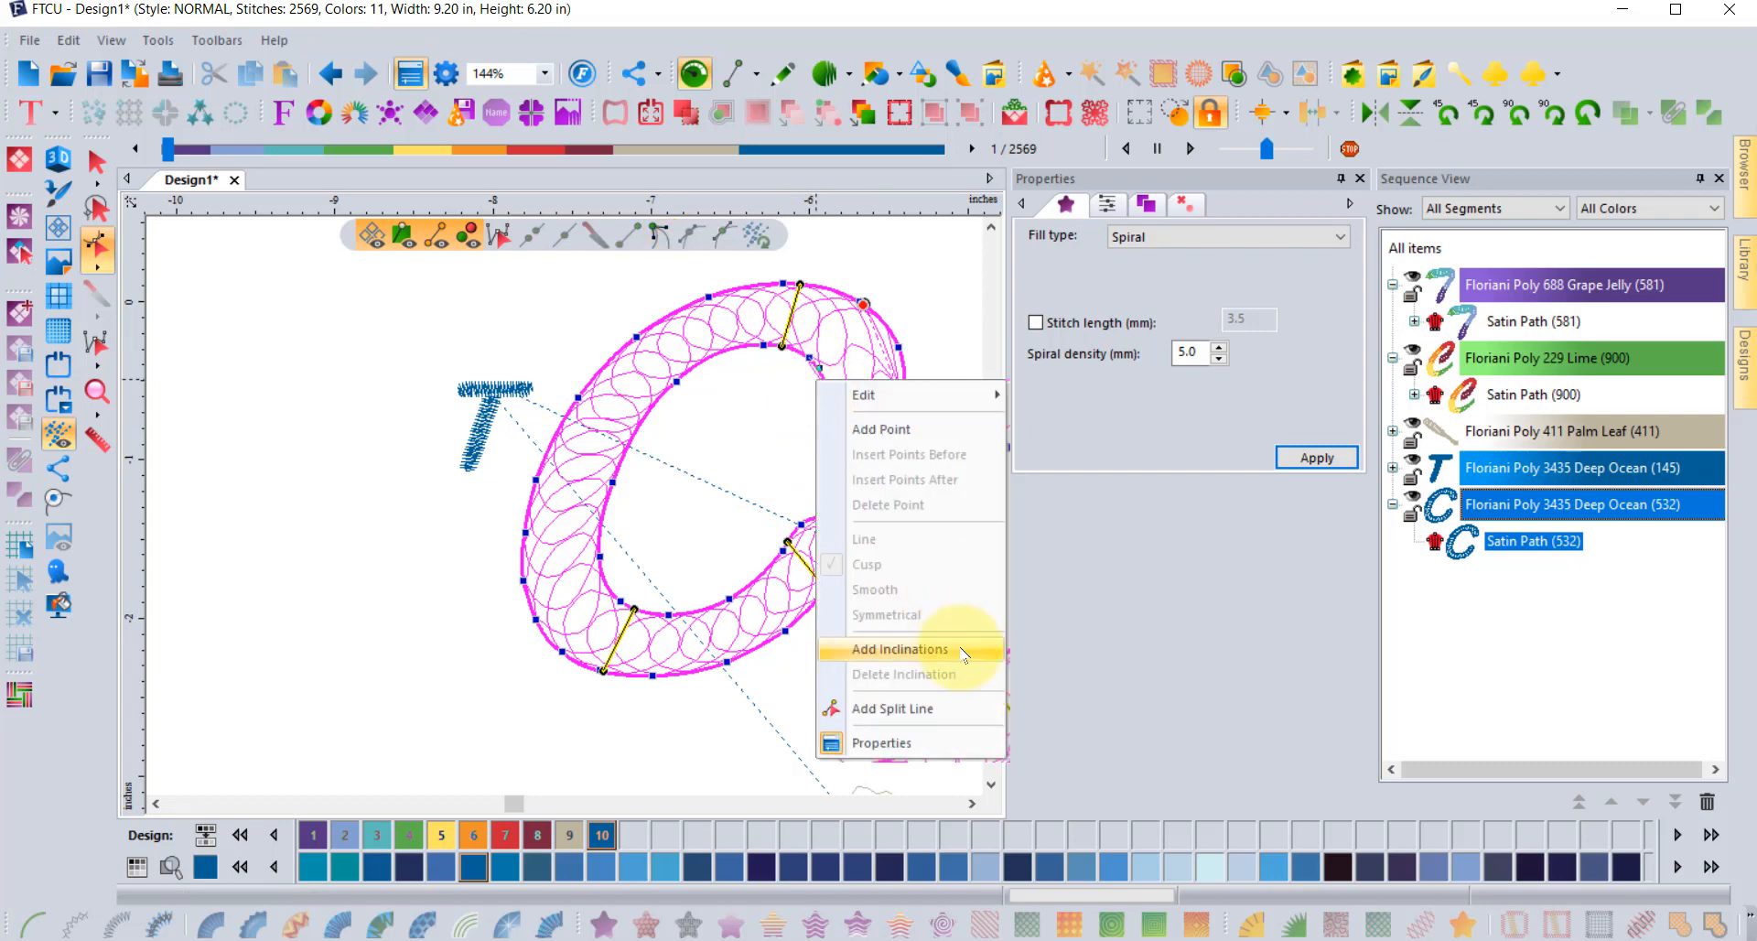
left_click(927, 587)
left_click_drag(828, 391, 924, 358)
key("Return")
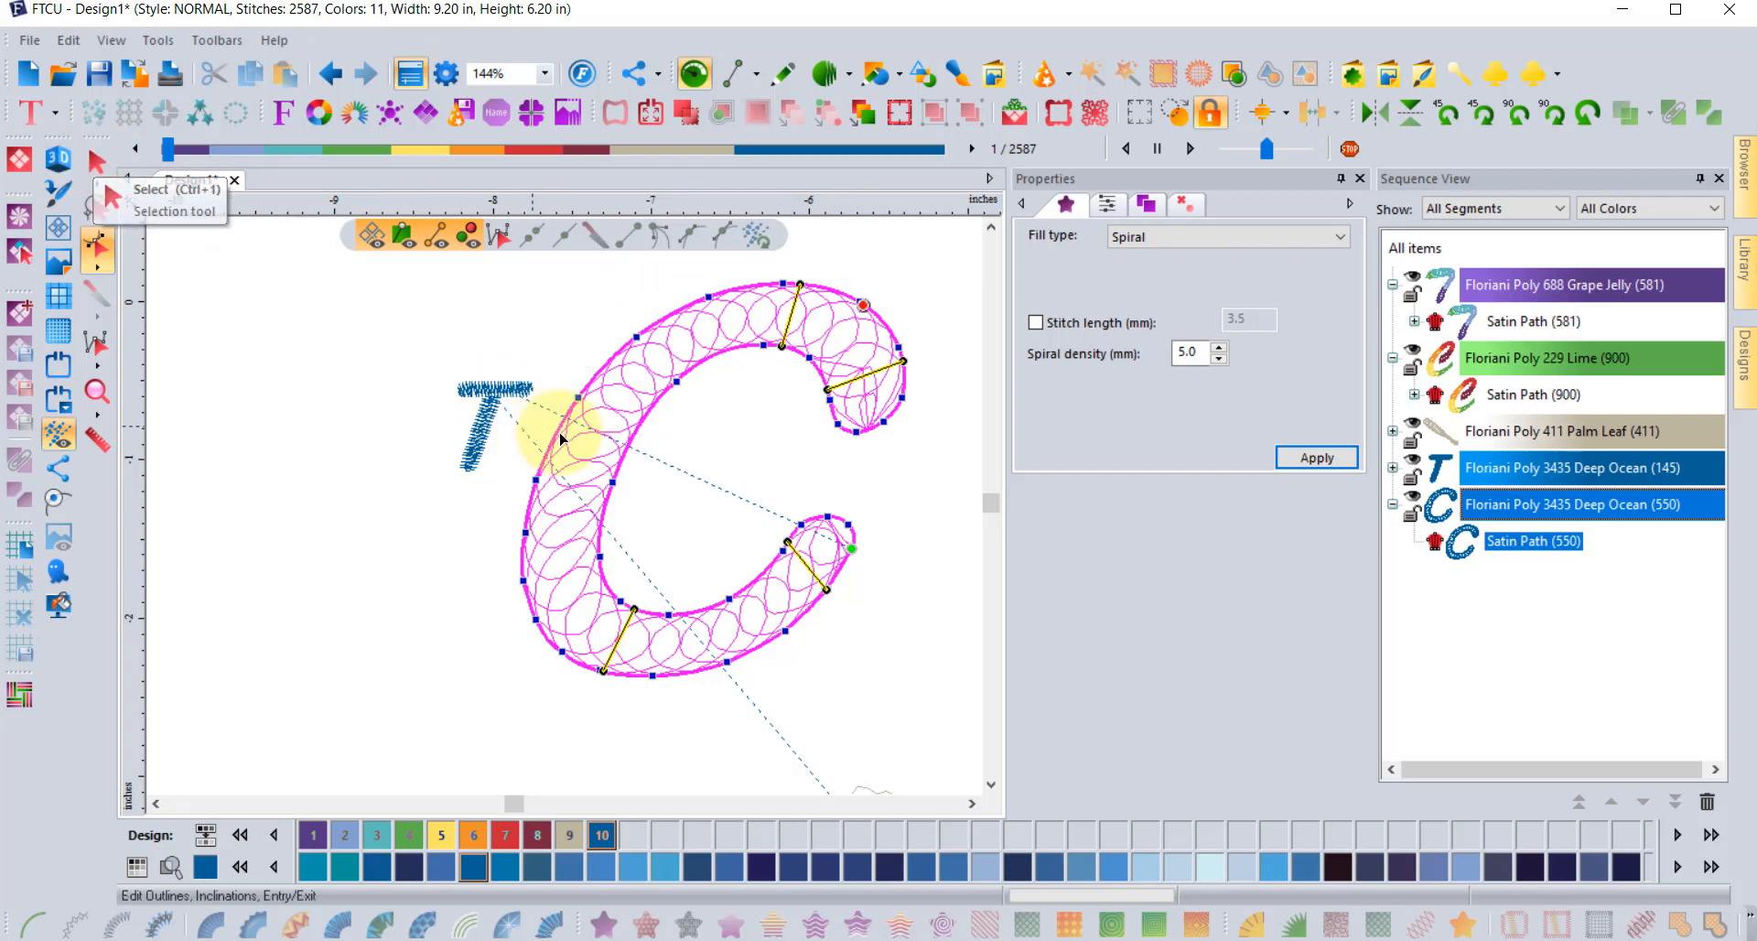
- Move the large C's entry point to the tip of its lower arm and its exit point to the tip of its upper arm
left_click_drag(831, 563, 478, 568)
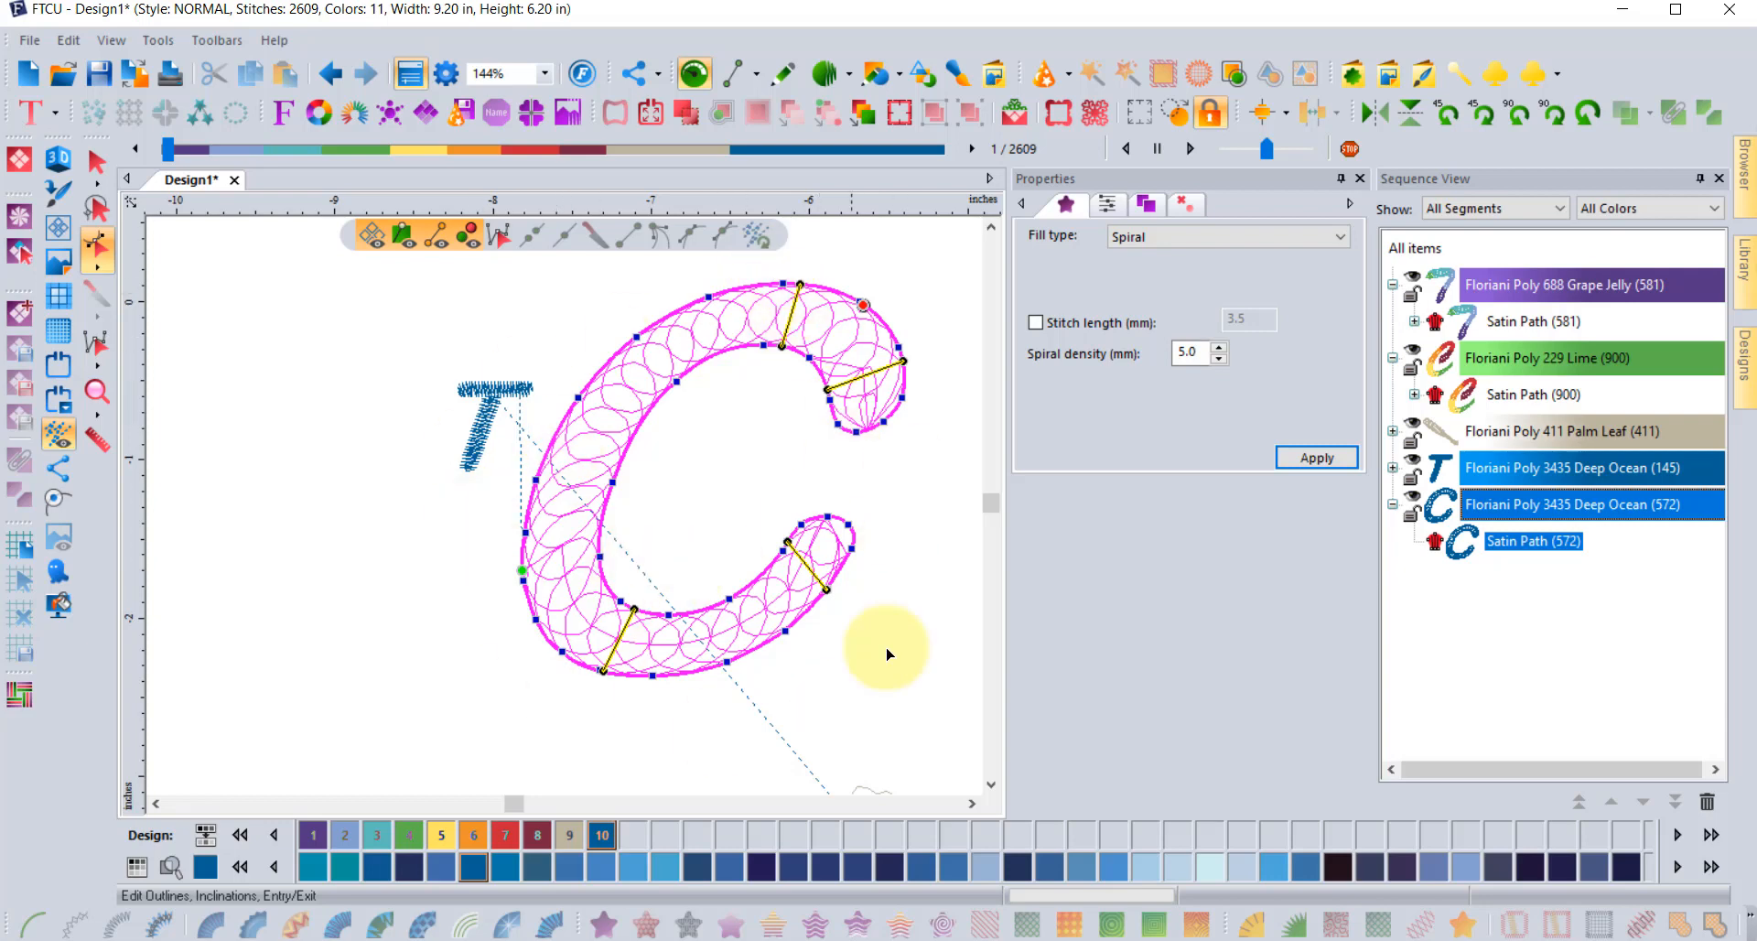
mouse_move(521, 569)
left_mouse_down()
mouse_move(547, 588)
mouse_move(720, 589)
mouse_move(843, 538)
mouse_move(866, 509)
left_mouse_up()
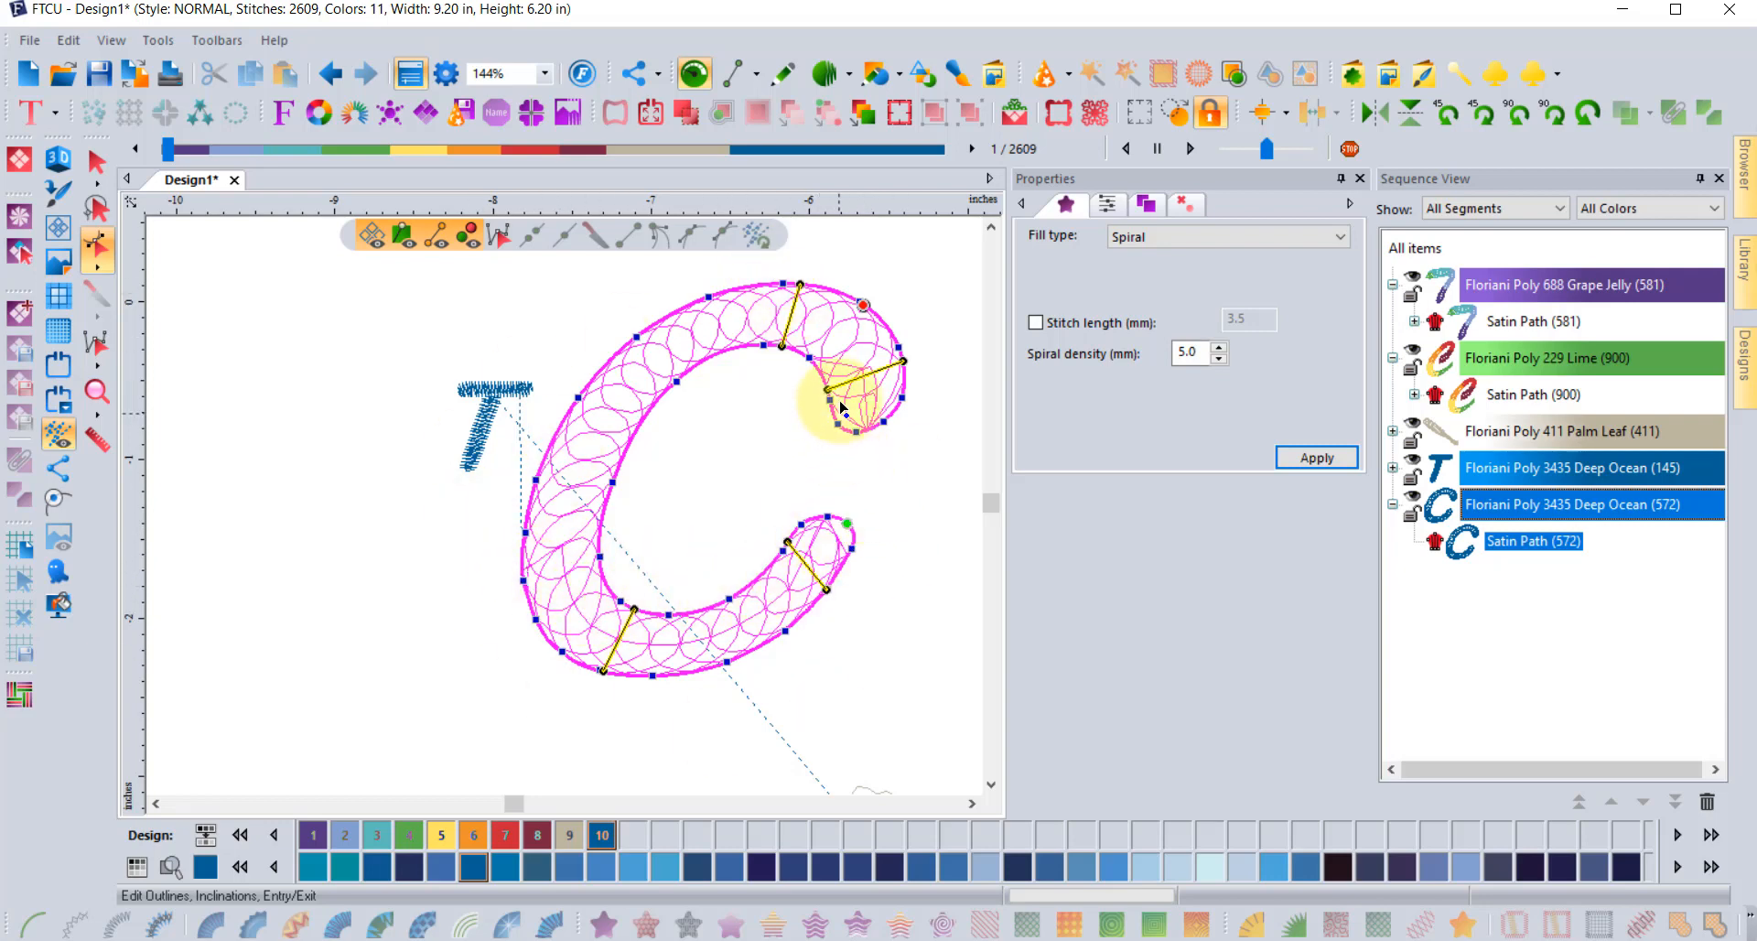
left_click_drag(878, 320, 881, 443)
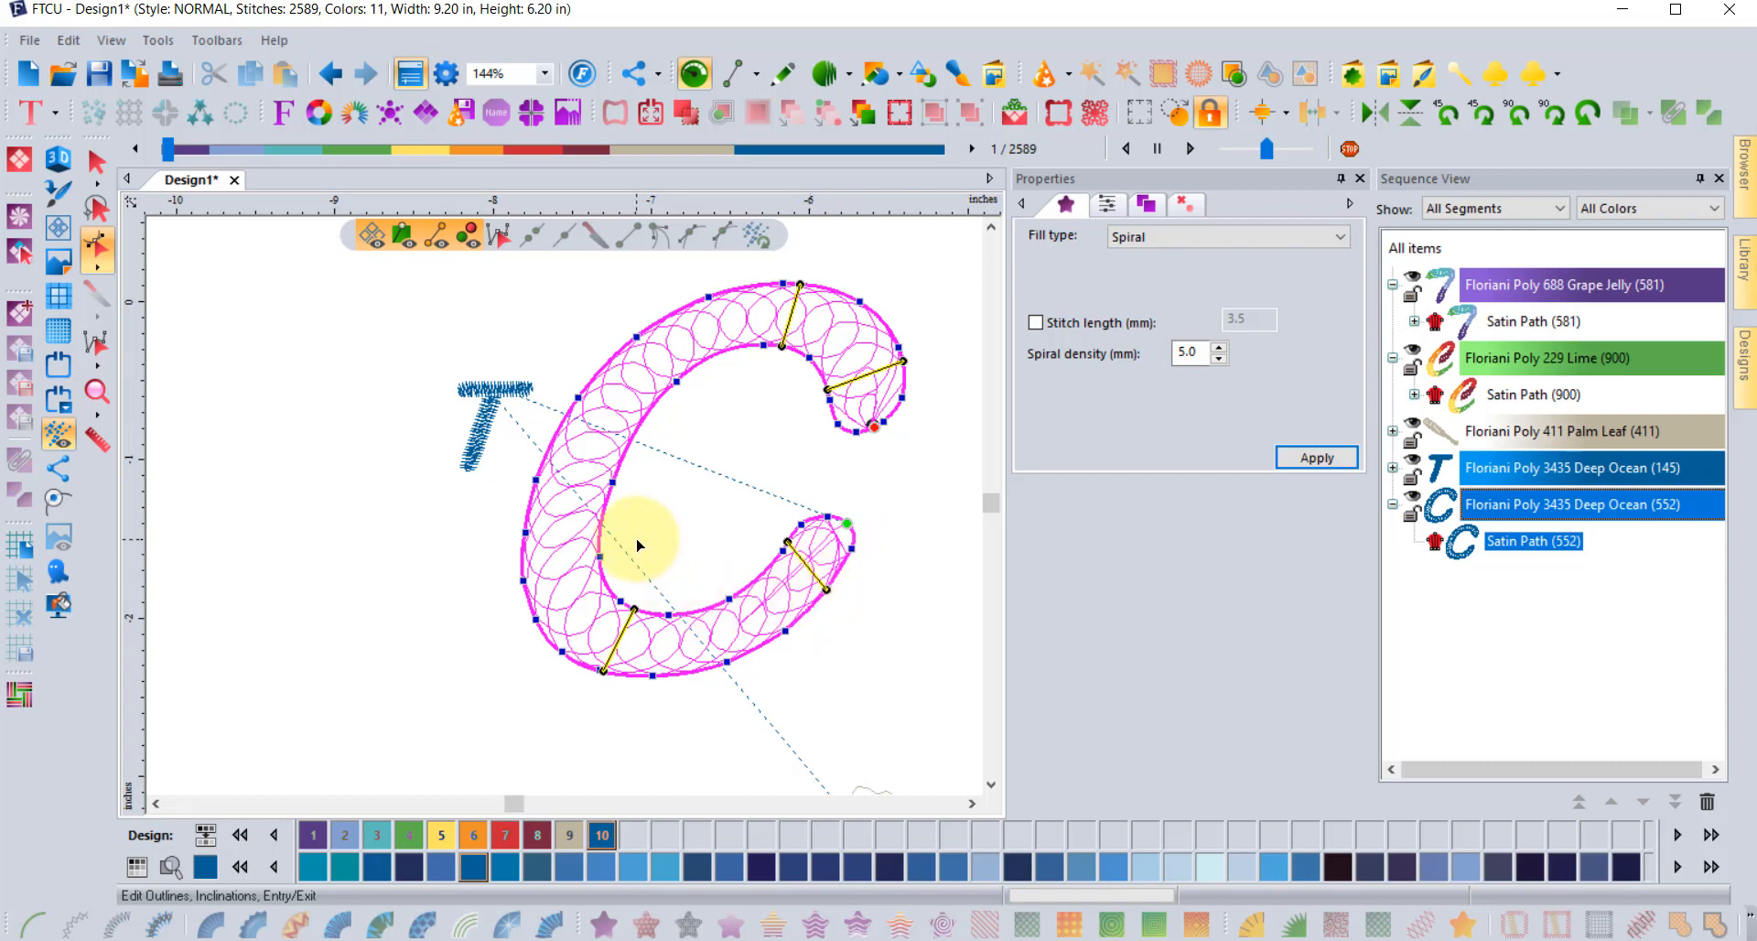
left_click_drag(864, 524, 870, 549)
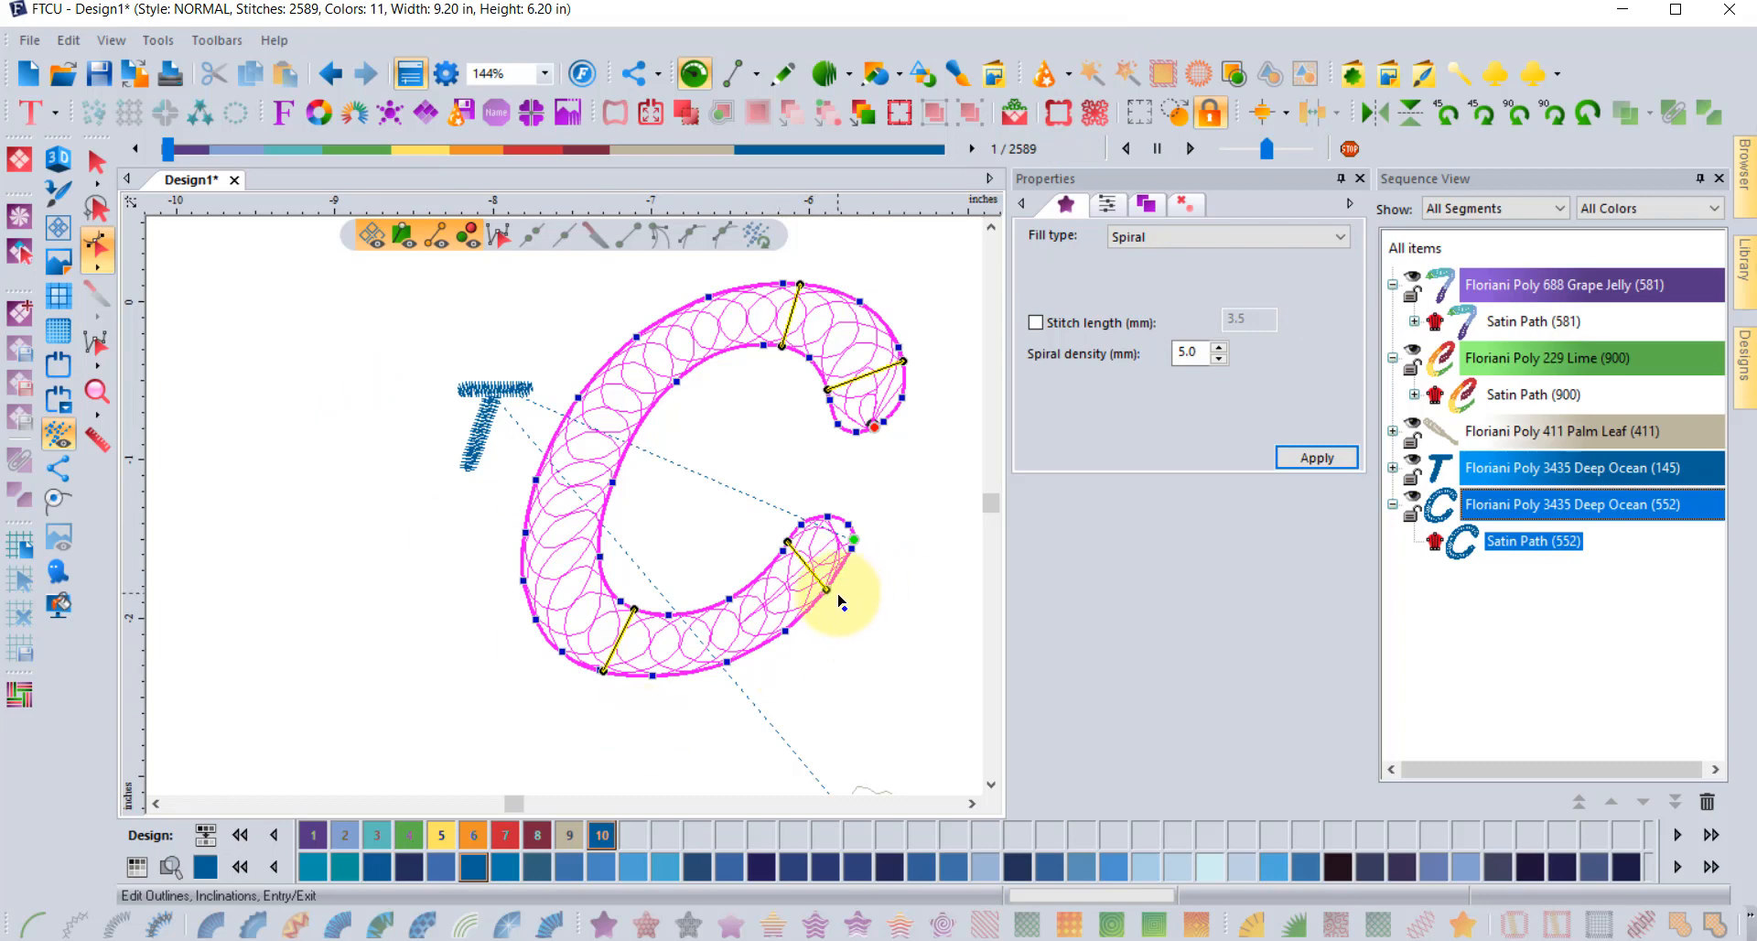
- Shift the inclination line on the C's lower arm outward to the rounded tip and place the entry point beyond it
scroll(840, 602, "up", 2)
left_click_drag(870, 485, 869, 485)
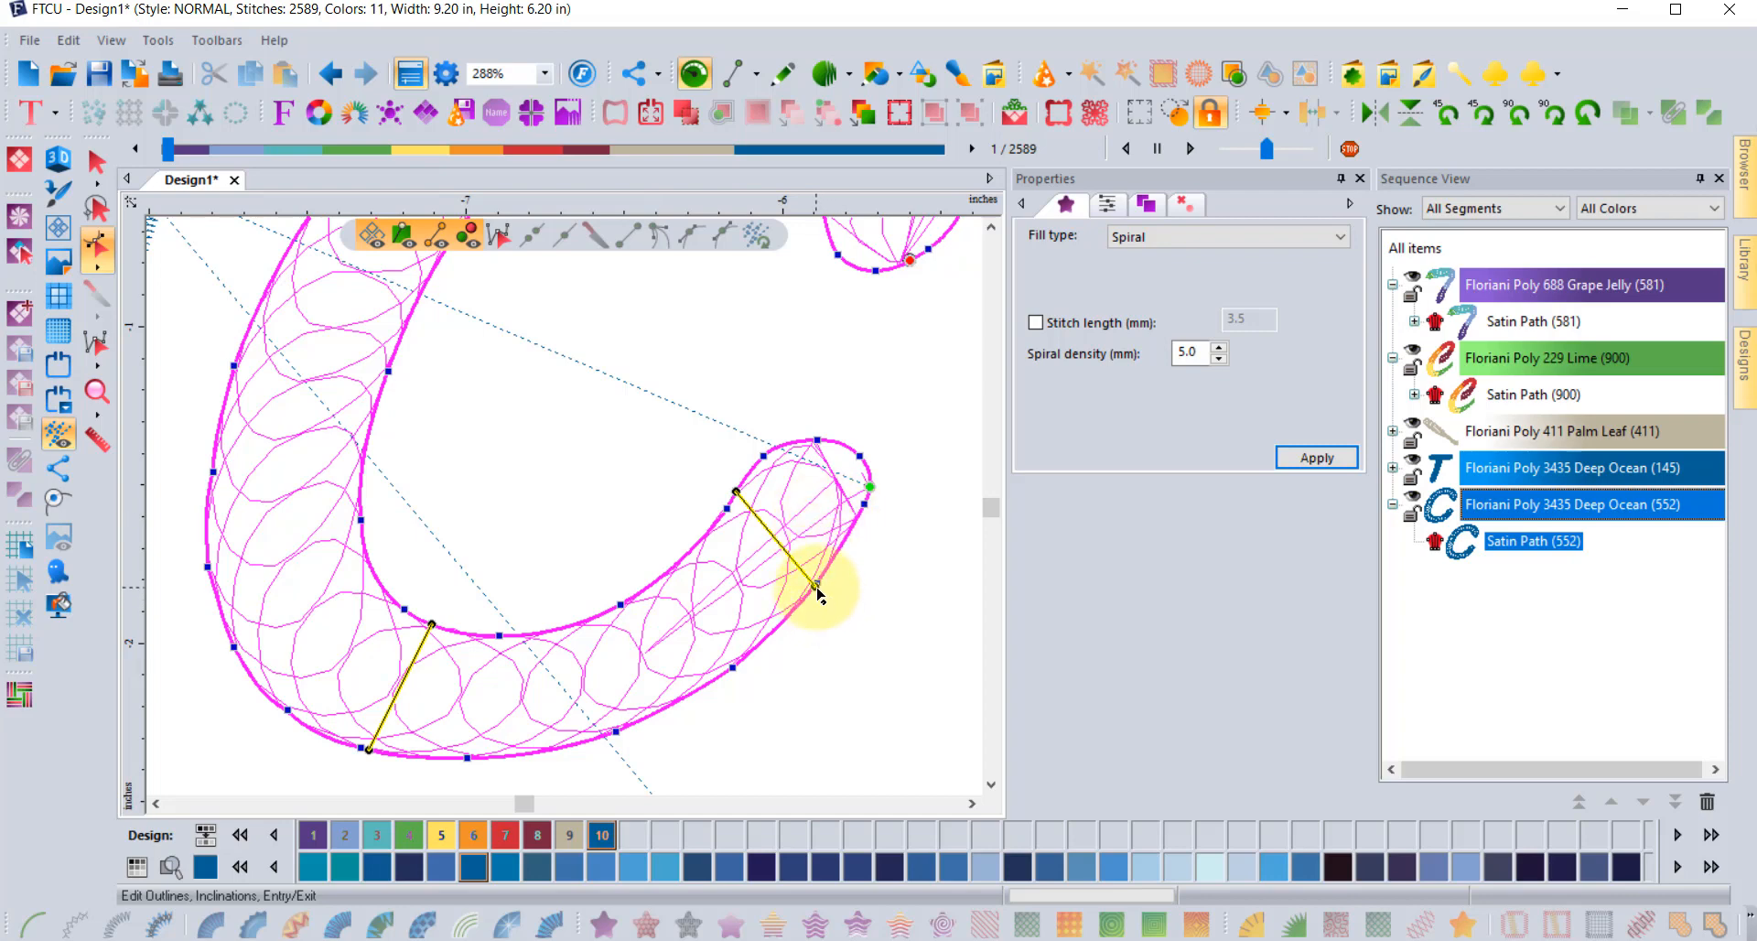
left_click_drag(817, 584, 855, 518)
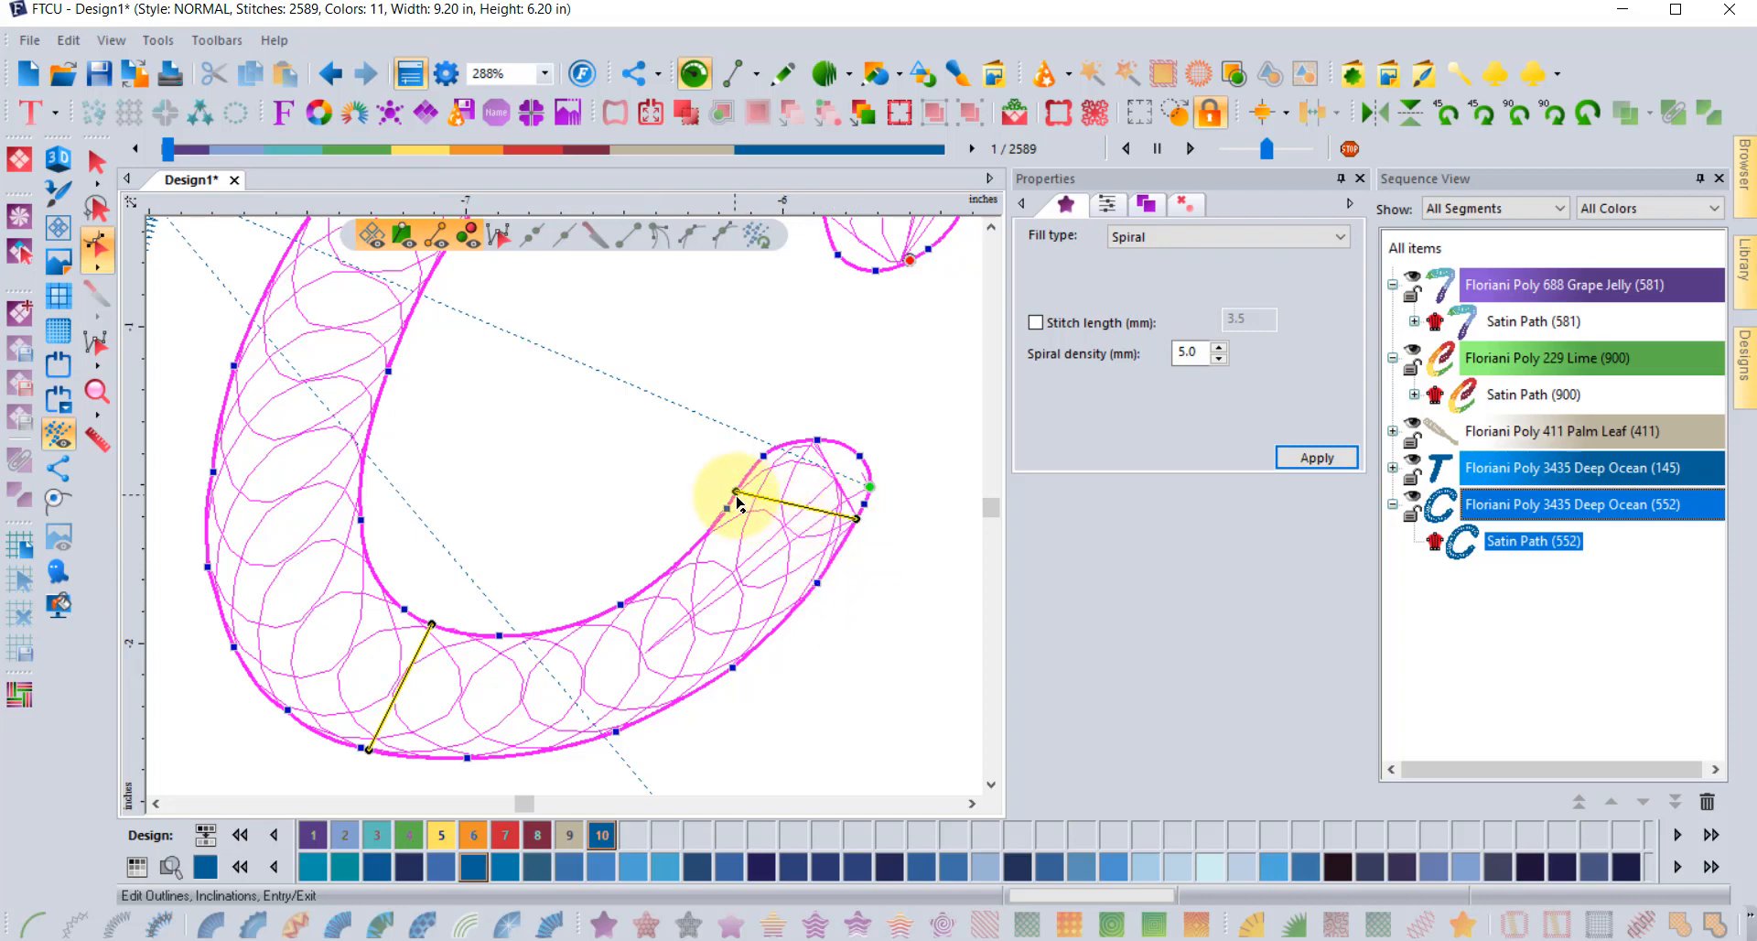
left_click_drag(738, 501, 807, 417)
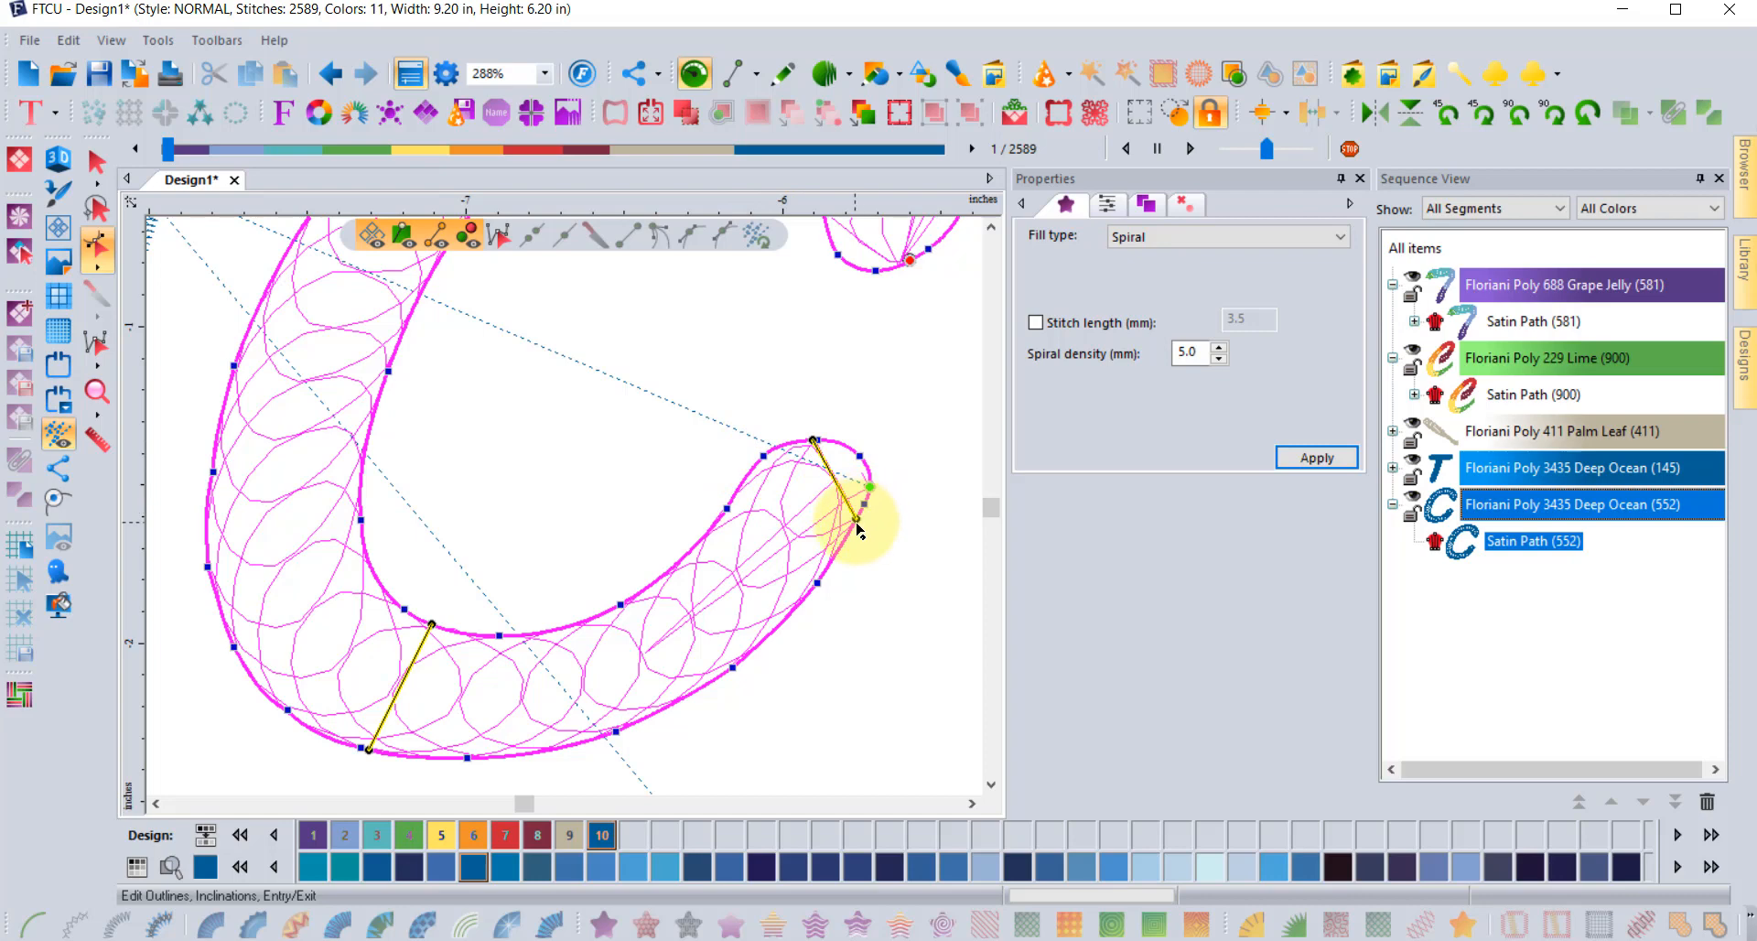
left_click_drag(858, 529, 894, 460)
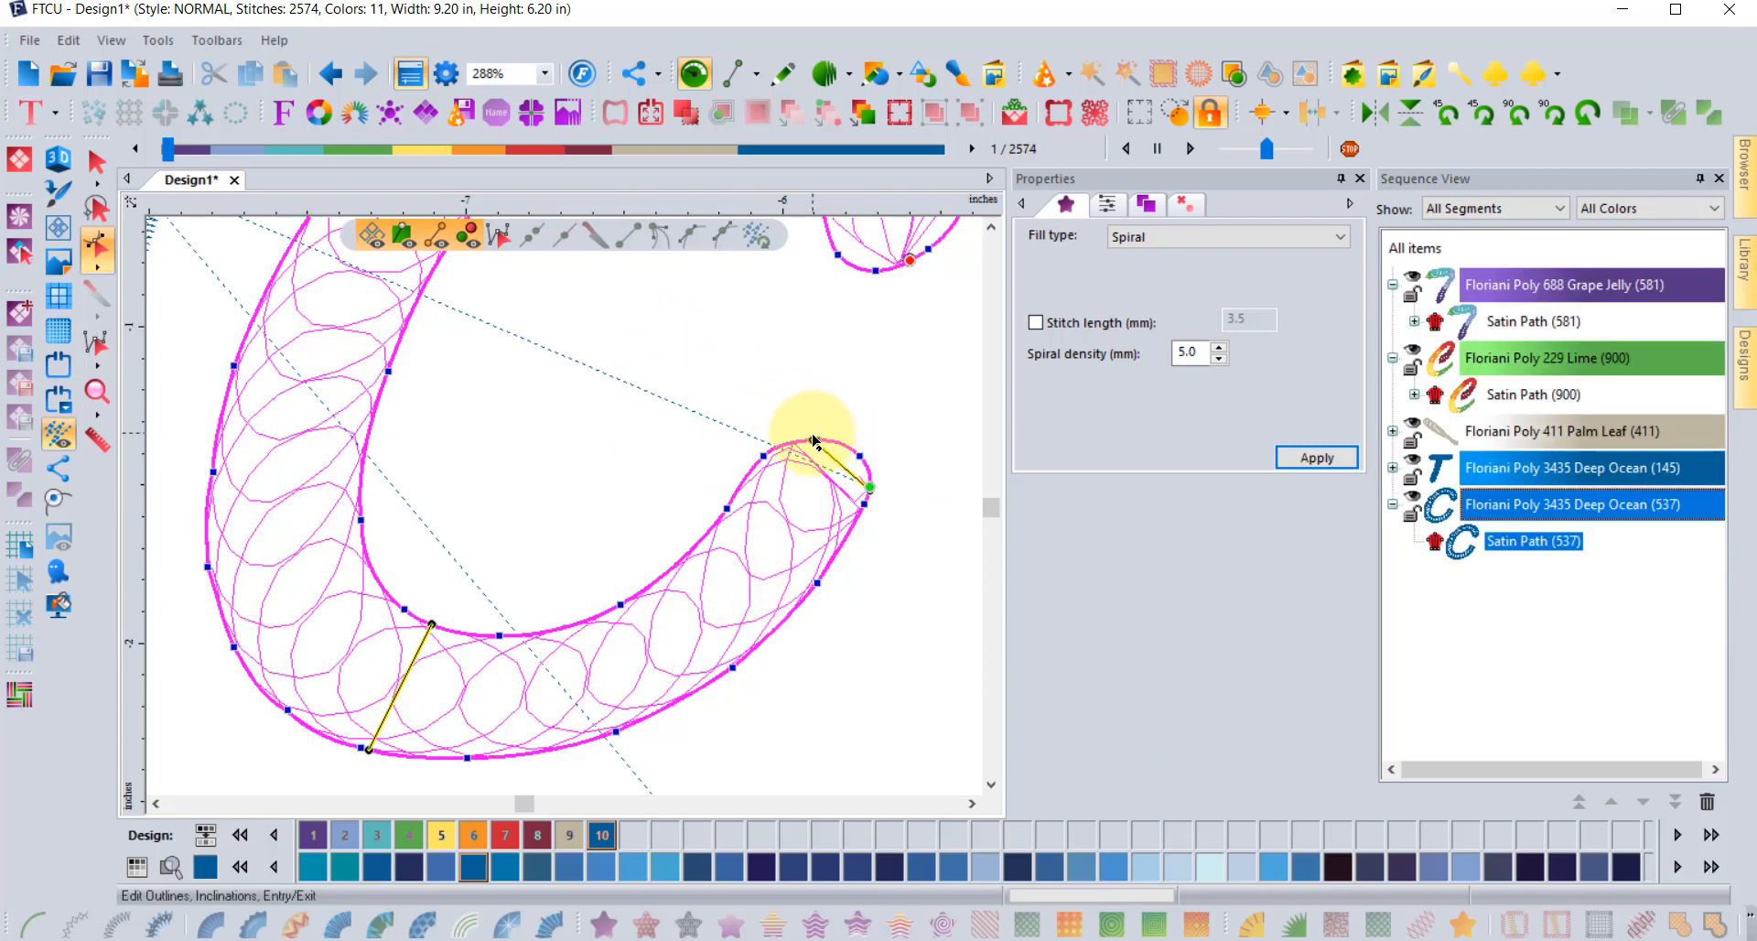
left_click_drag(813, 440, 836, 442)
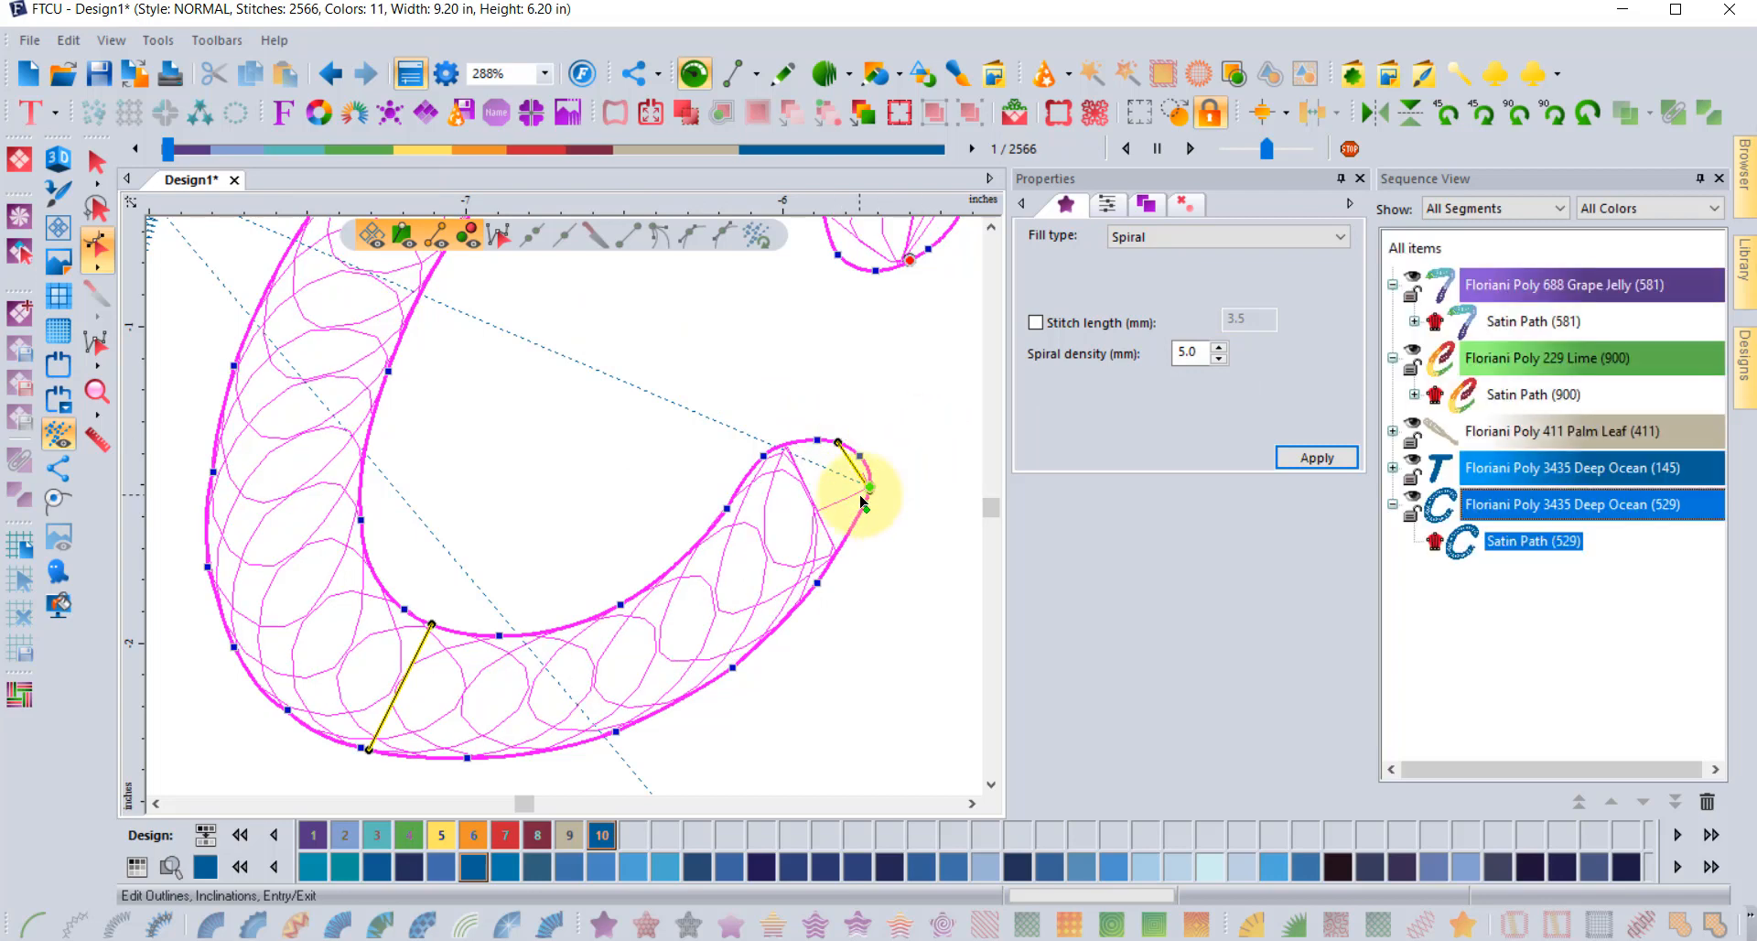
left_click_drag(835, 444, 813, 441)
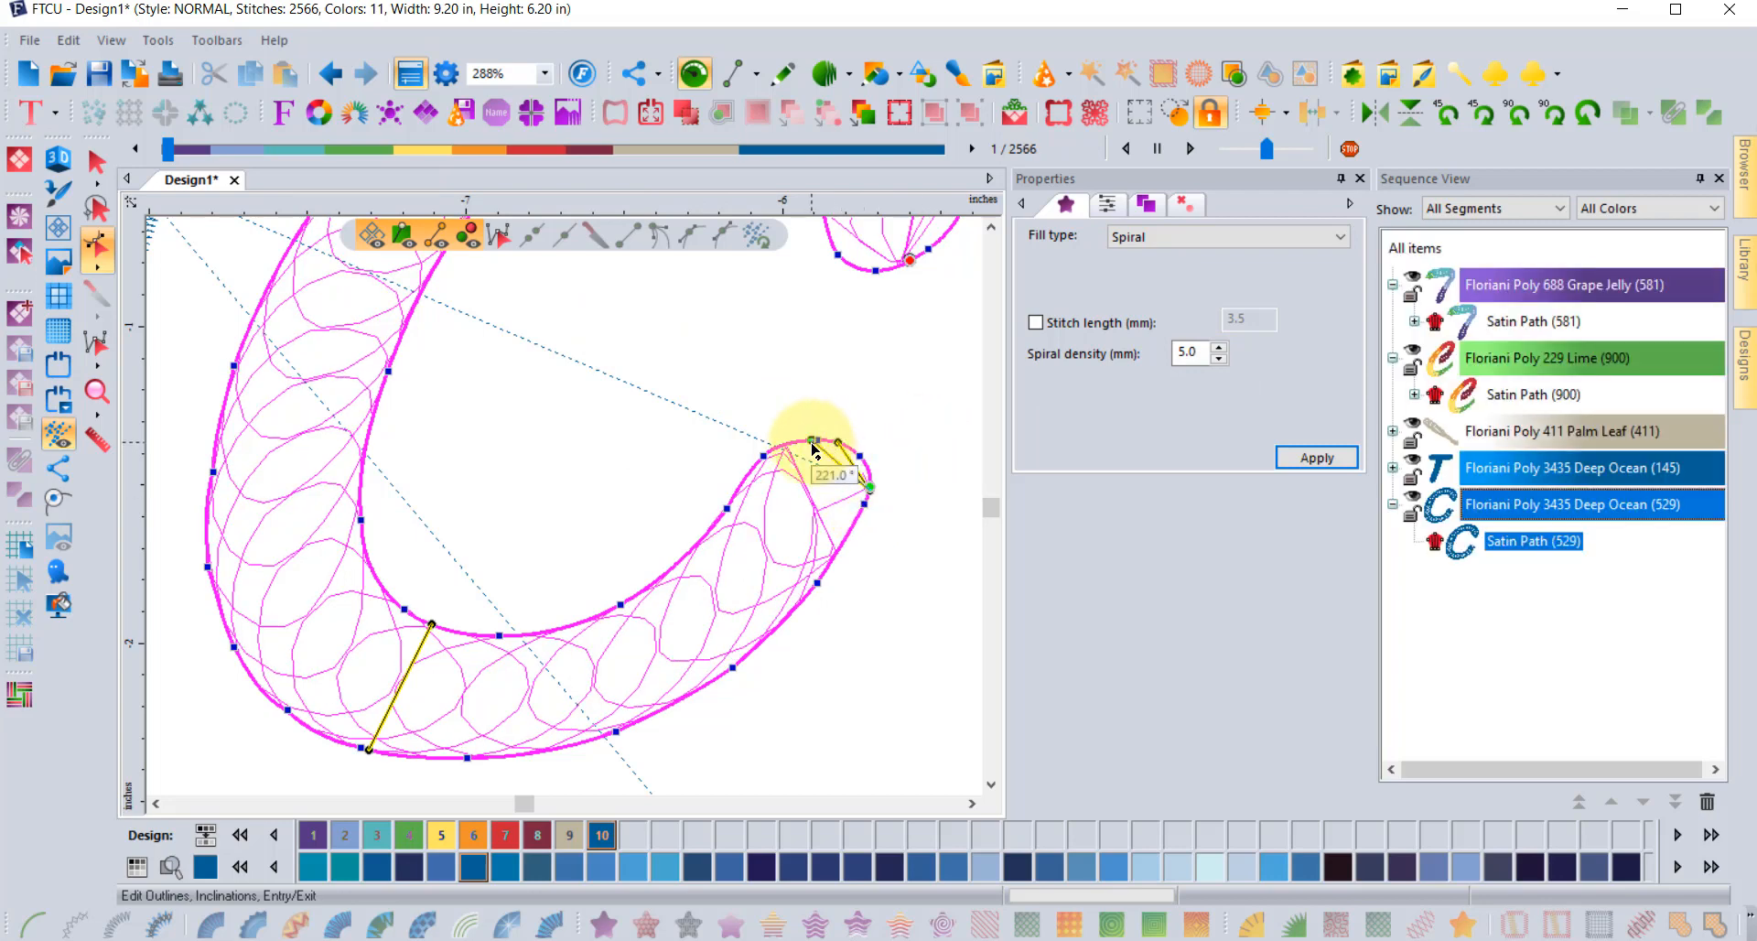
mouse_move(869, 497)
left_mouse_down()
mouse_move(871, 469)
mouse_move(873, 506)
mouse_move(902, 523)
left_mouse_up()
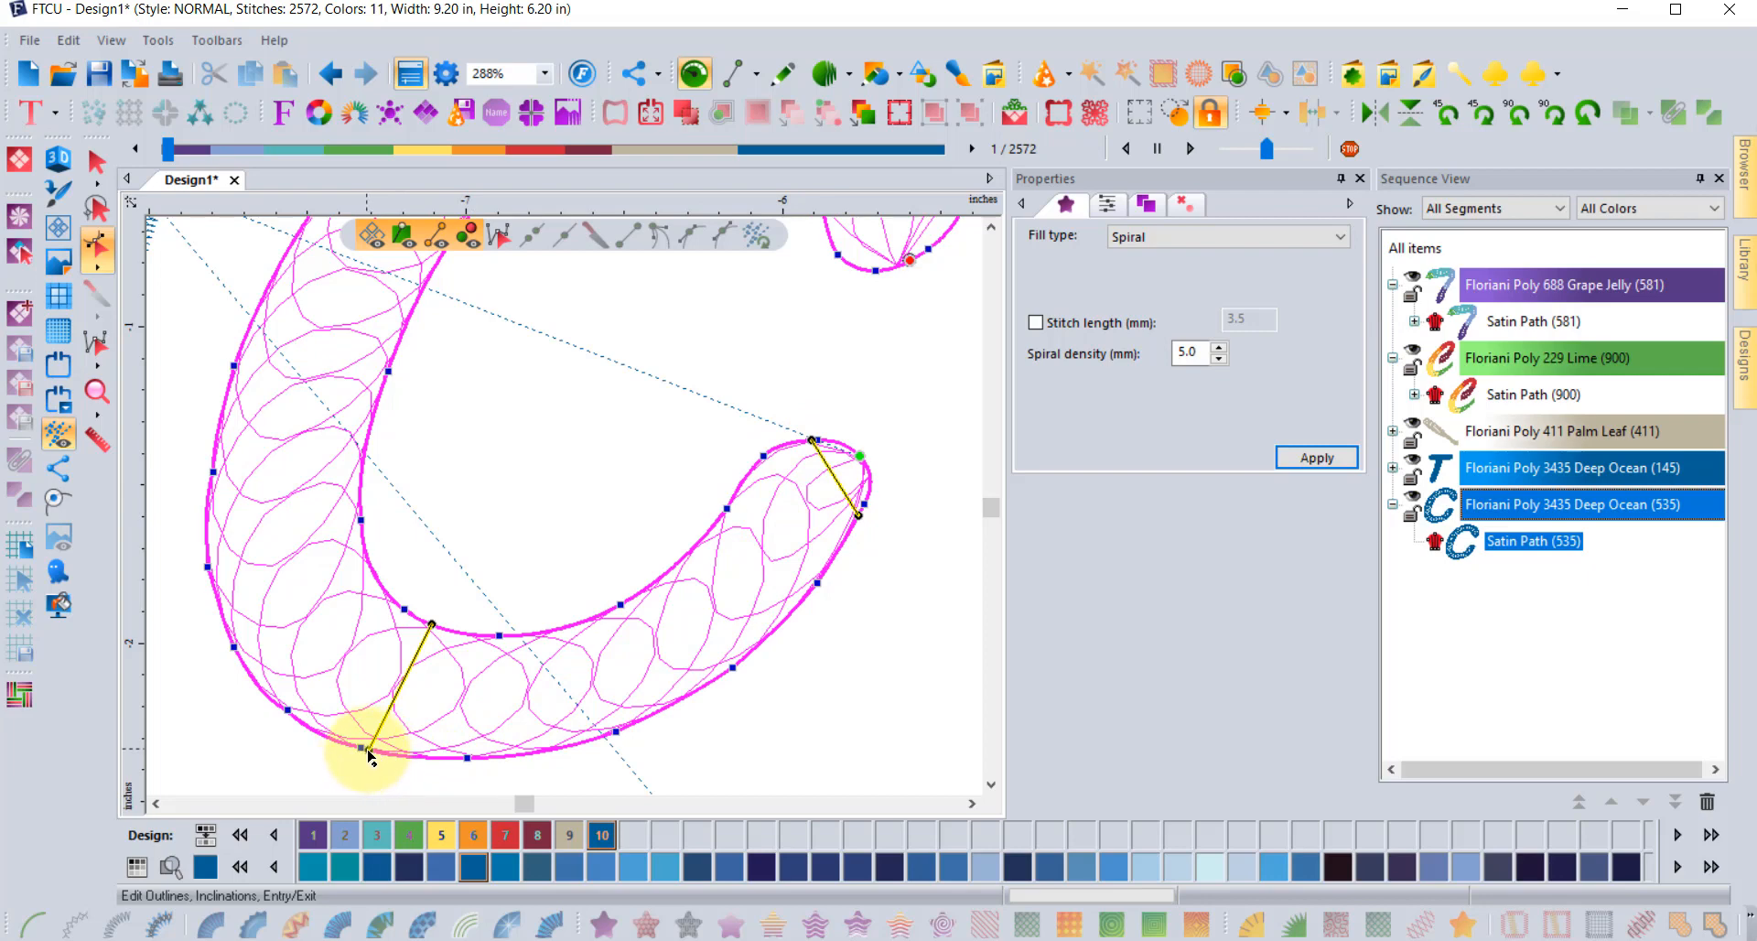
- Move the outer end of the C's bottom-curve inclination line slightly toward the open end, regenerate the stitches and deselect the letter
left_click_drag(369, 753, 397, 753)
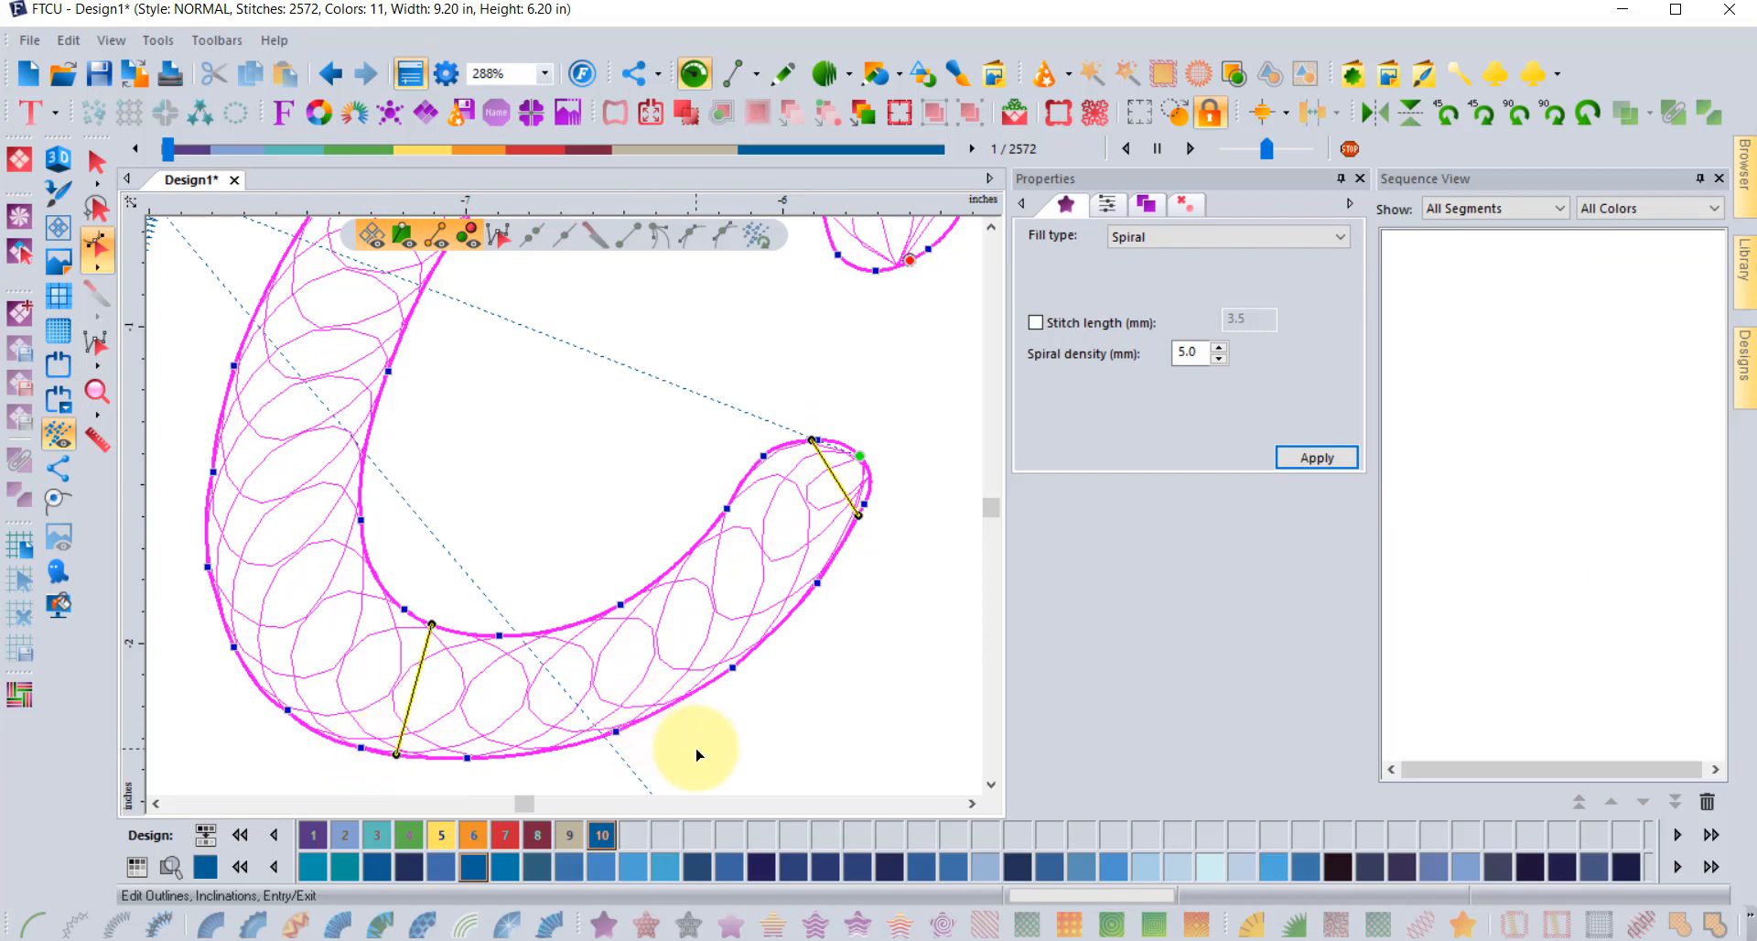
scroll(596, 557, "down", 2)
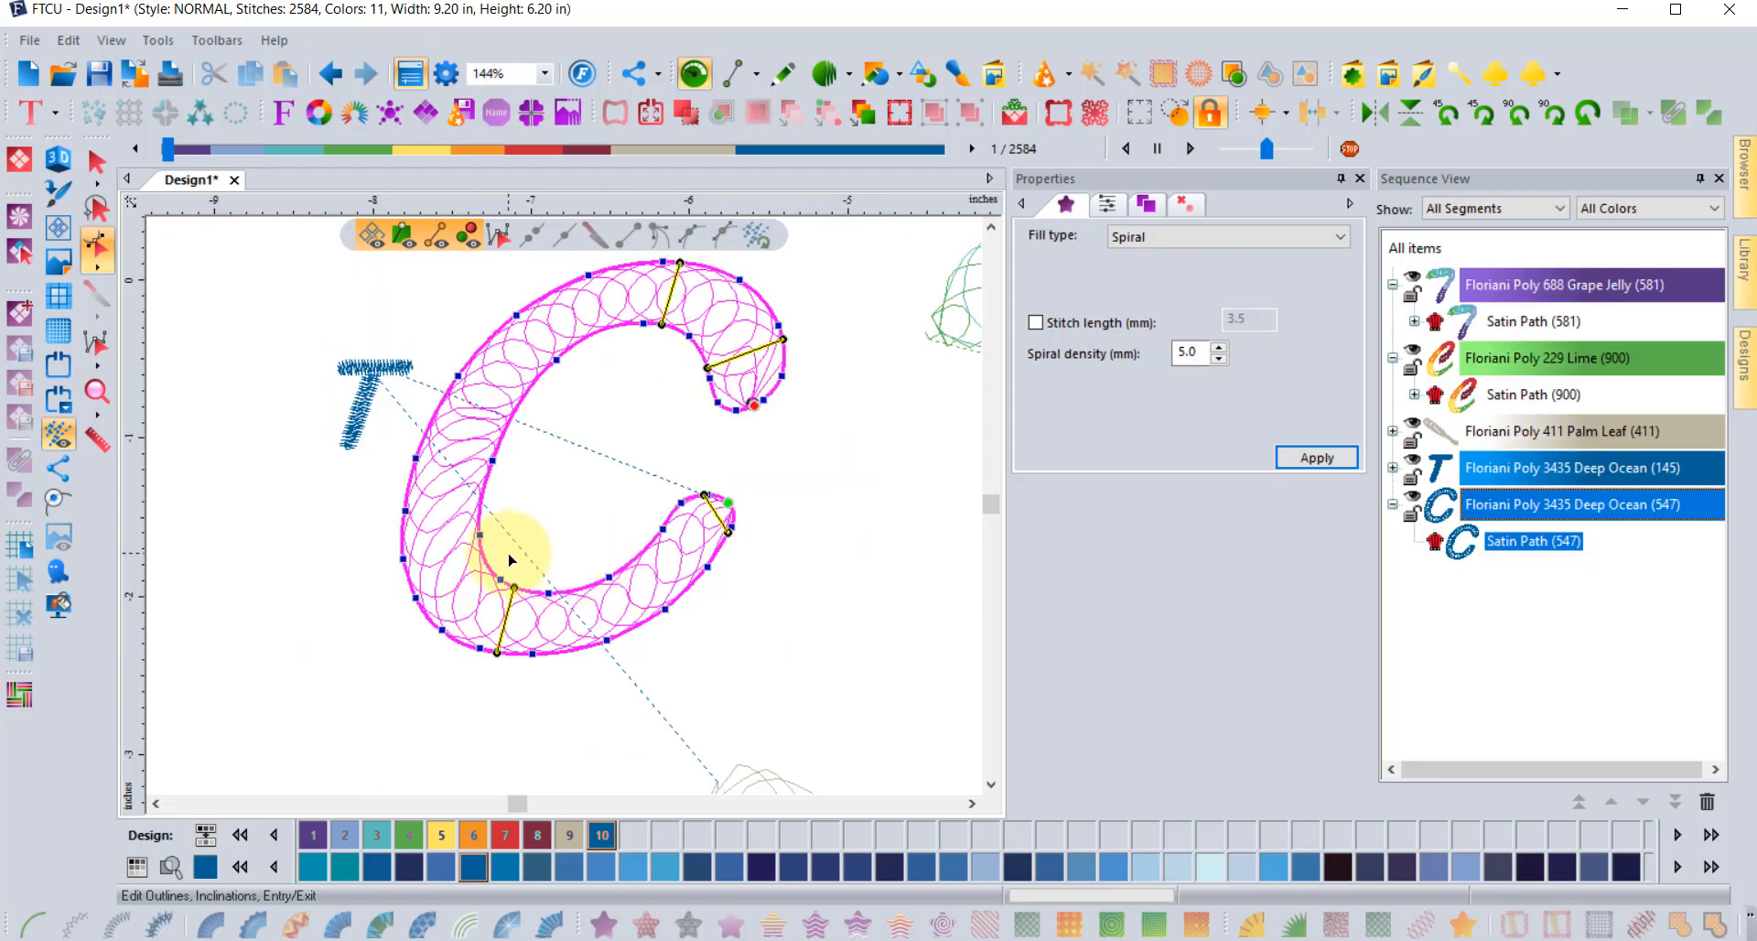
left_click(96, 163)
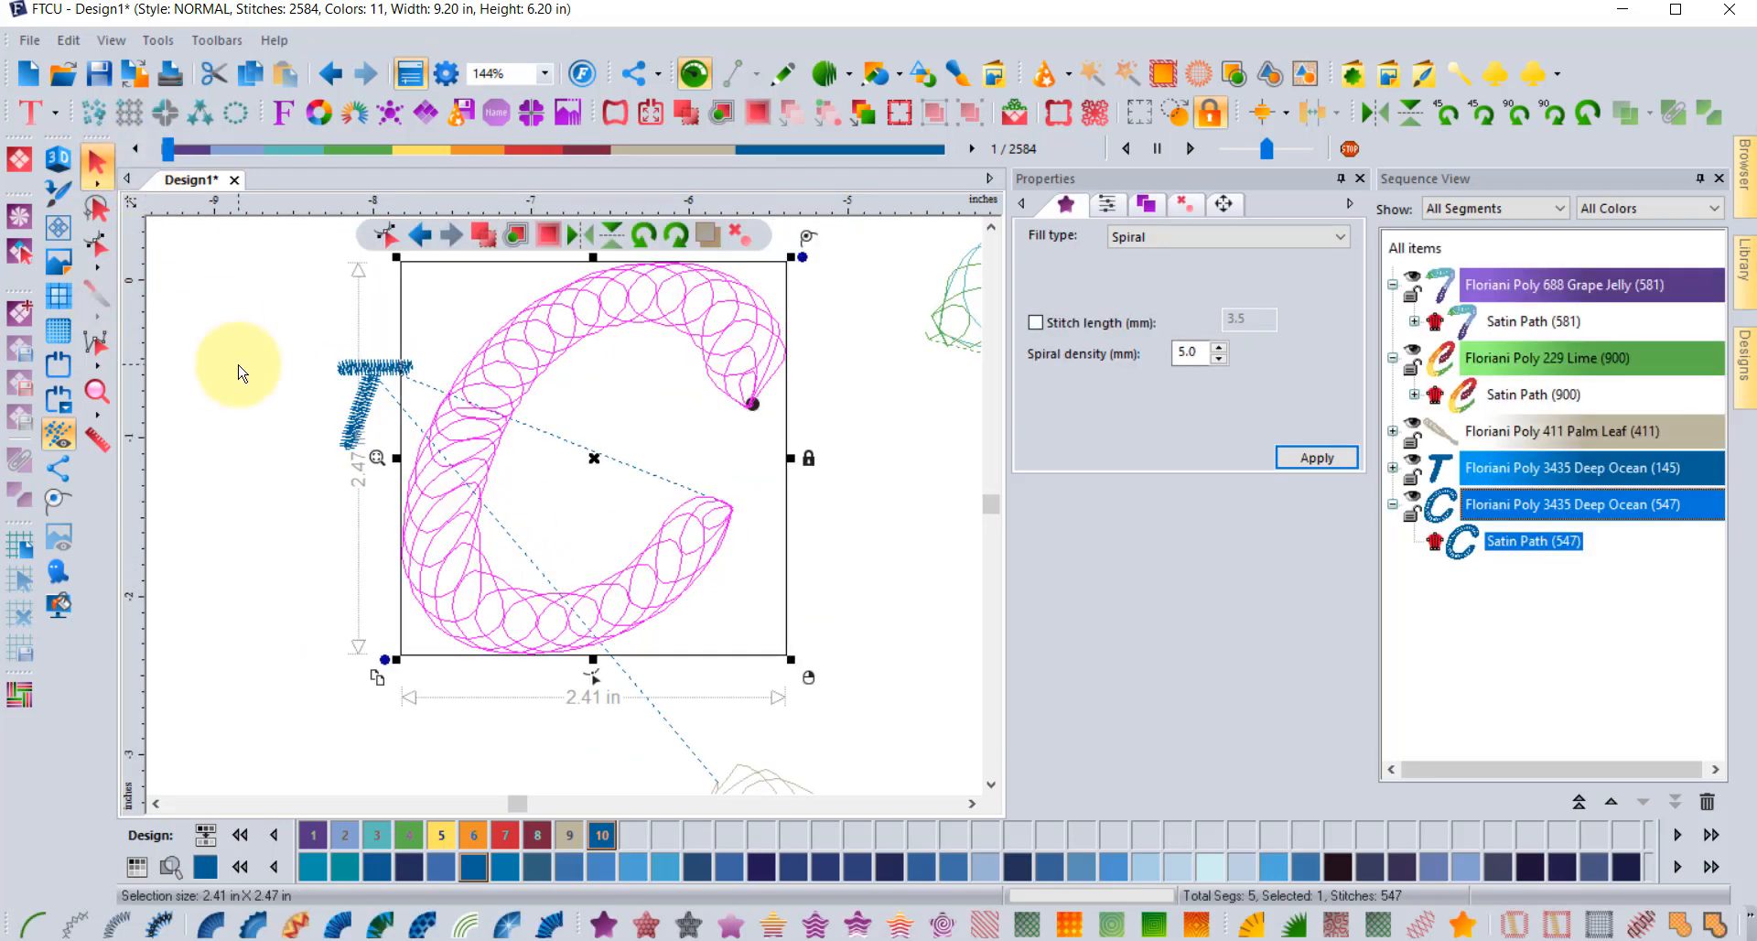
left_click(275, 369)
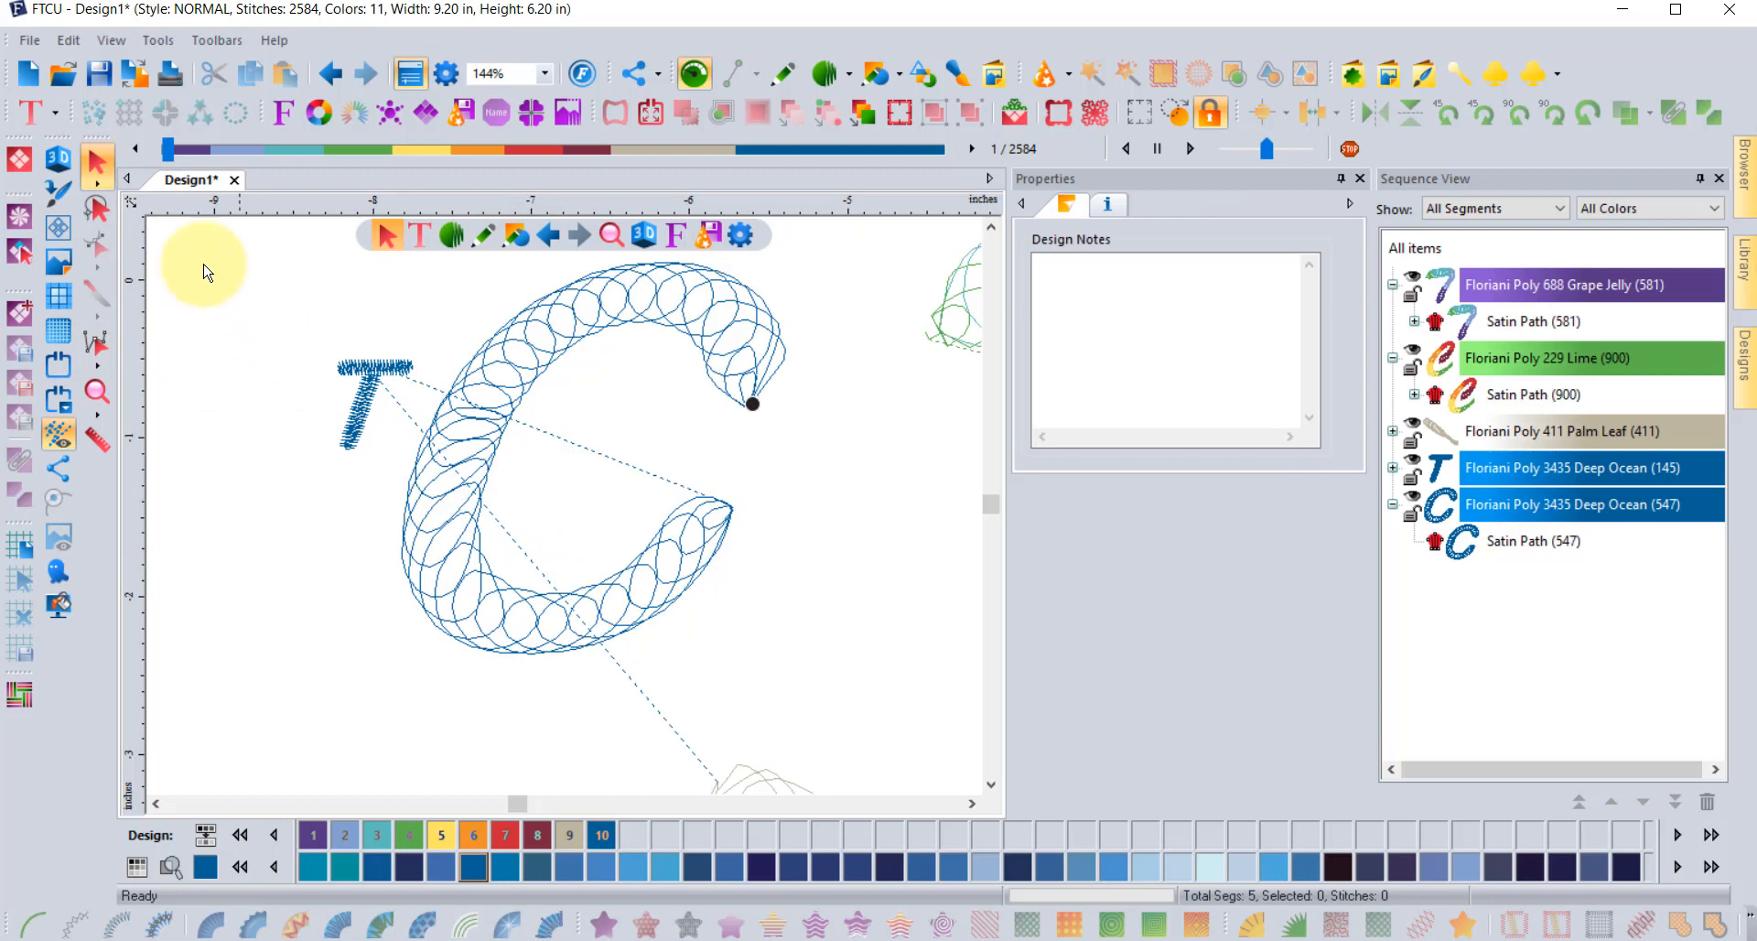
- Import the text TC as TrueType artwork in the Brush Script MT font with the Italic Bold style
left_click(51, 113)
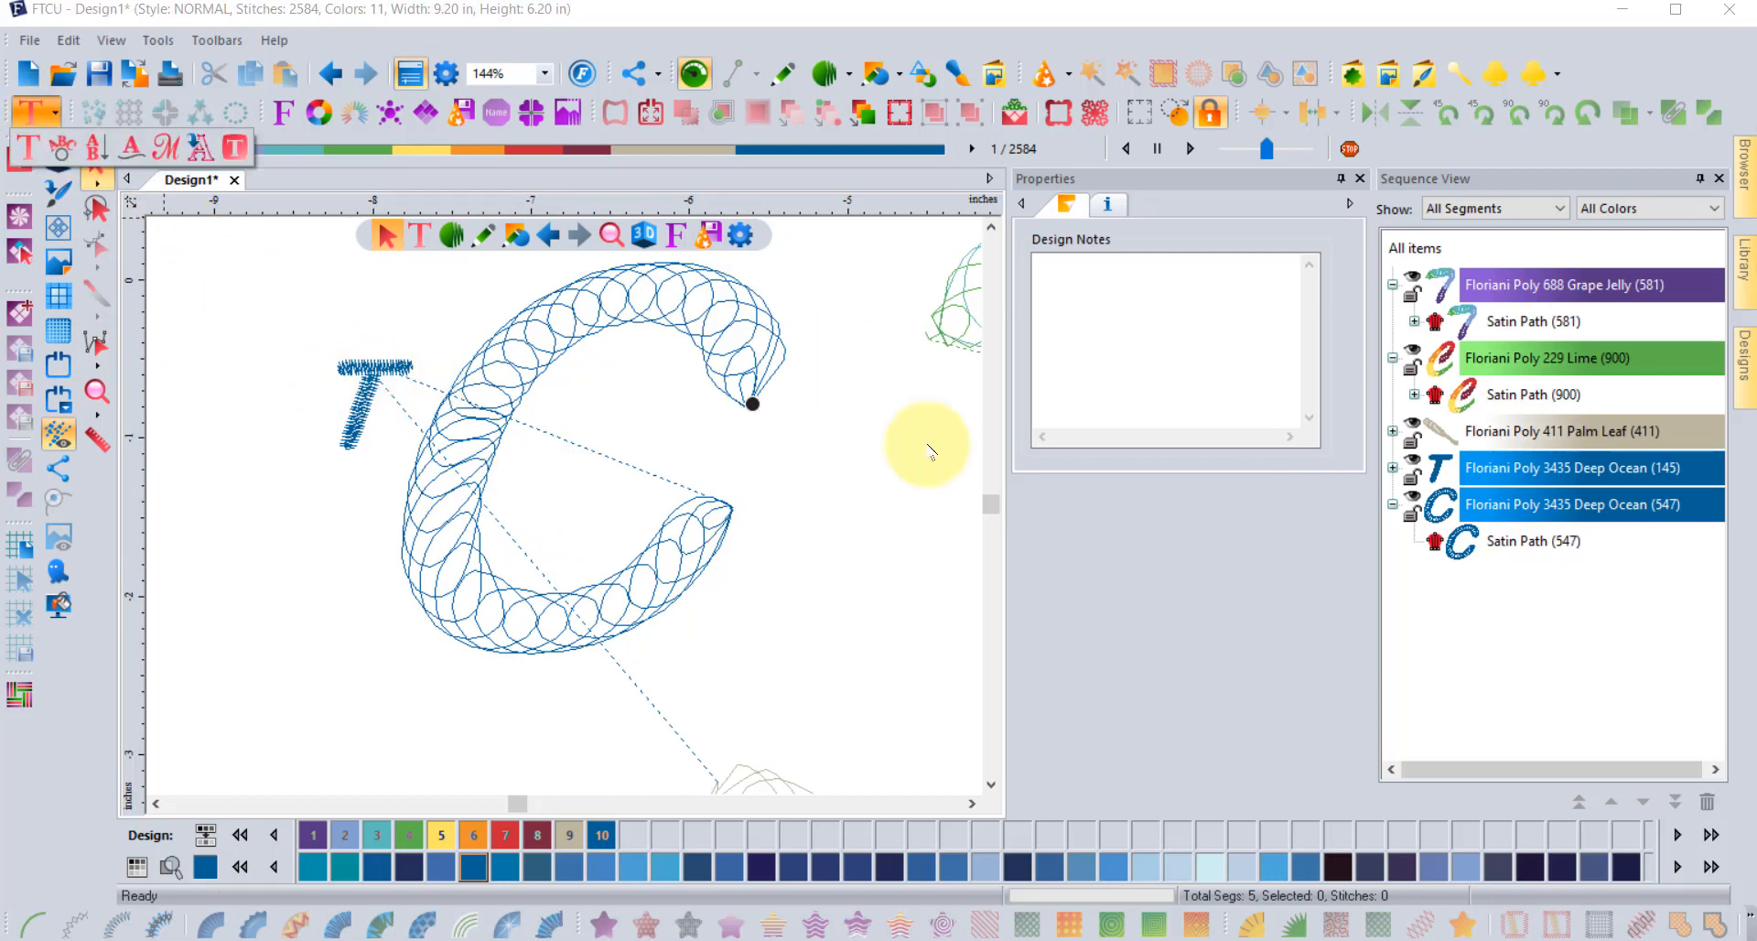
left_click(200, 156)
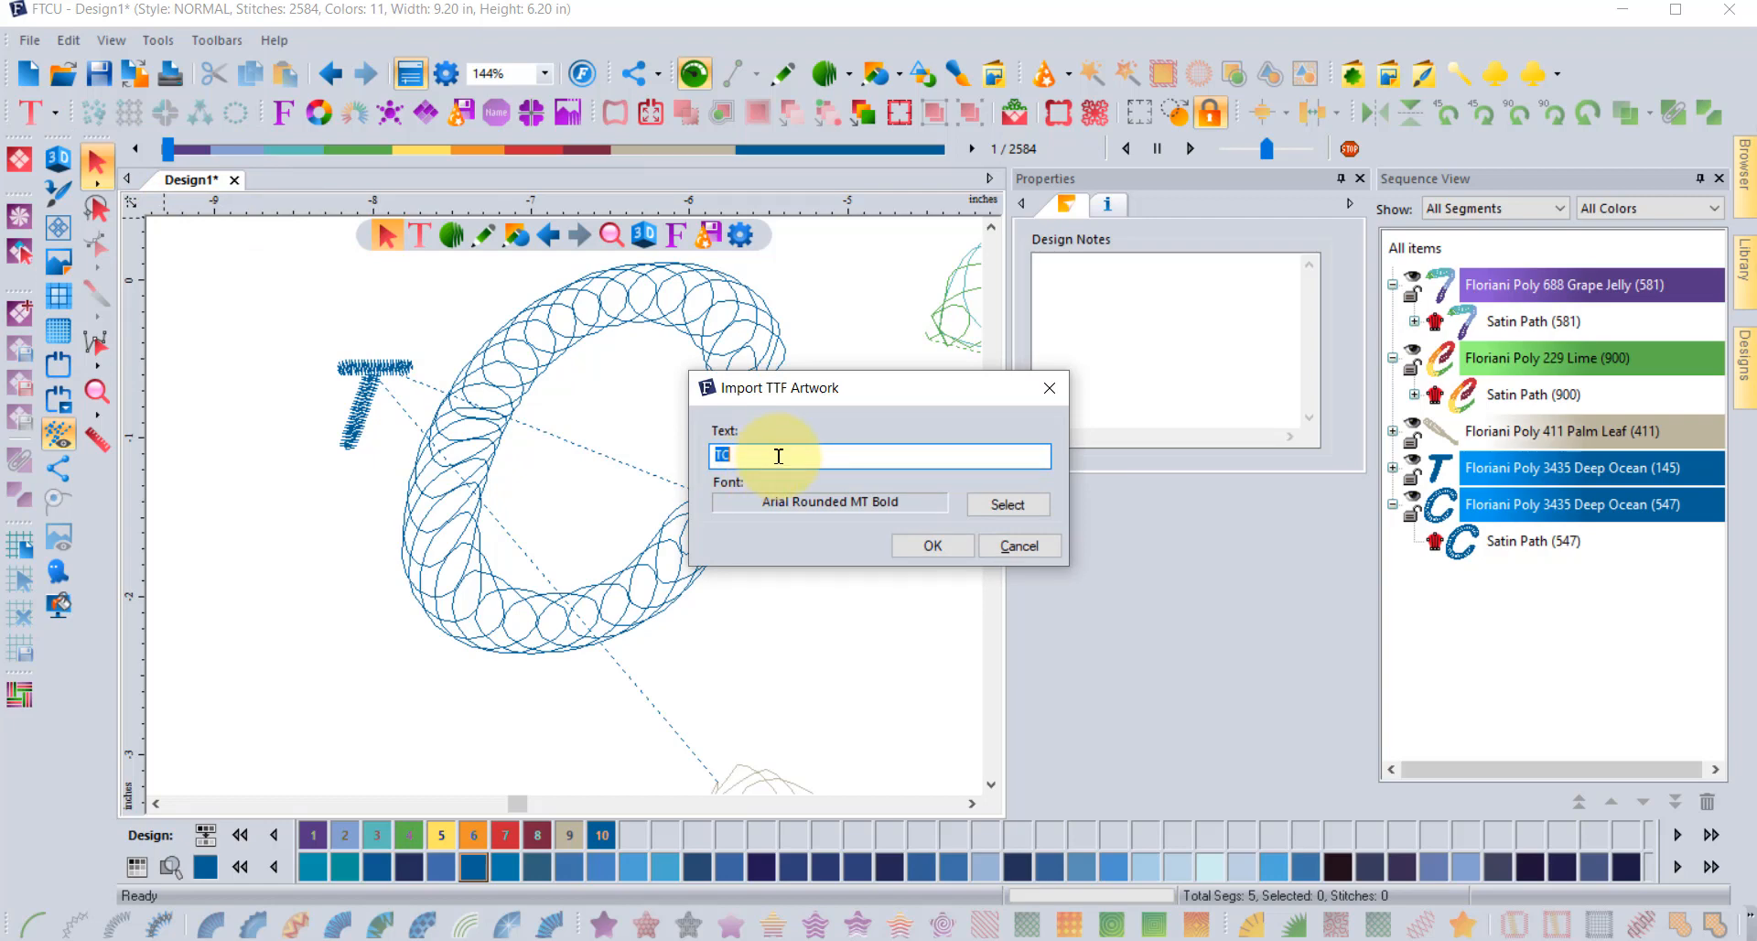
left_click(1007, 504)
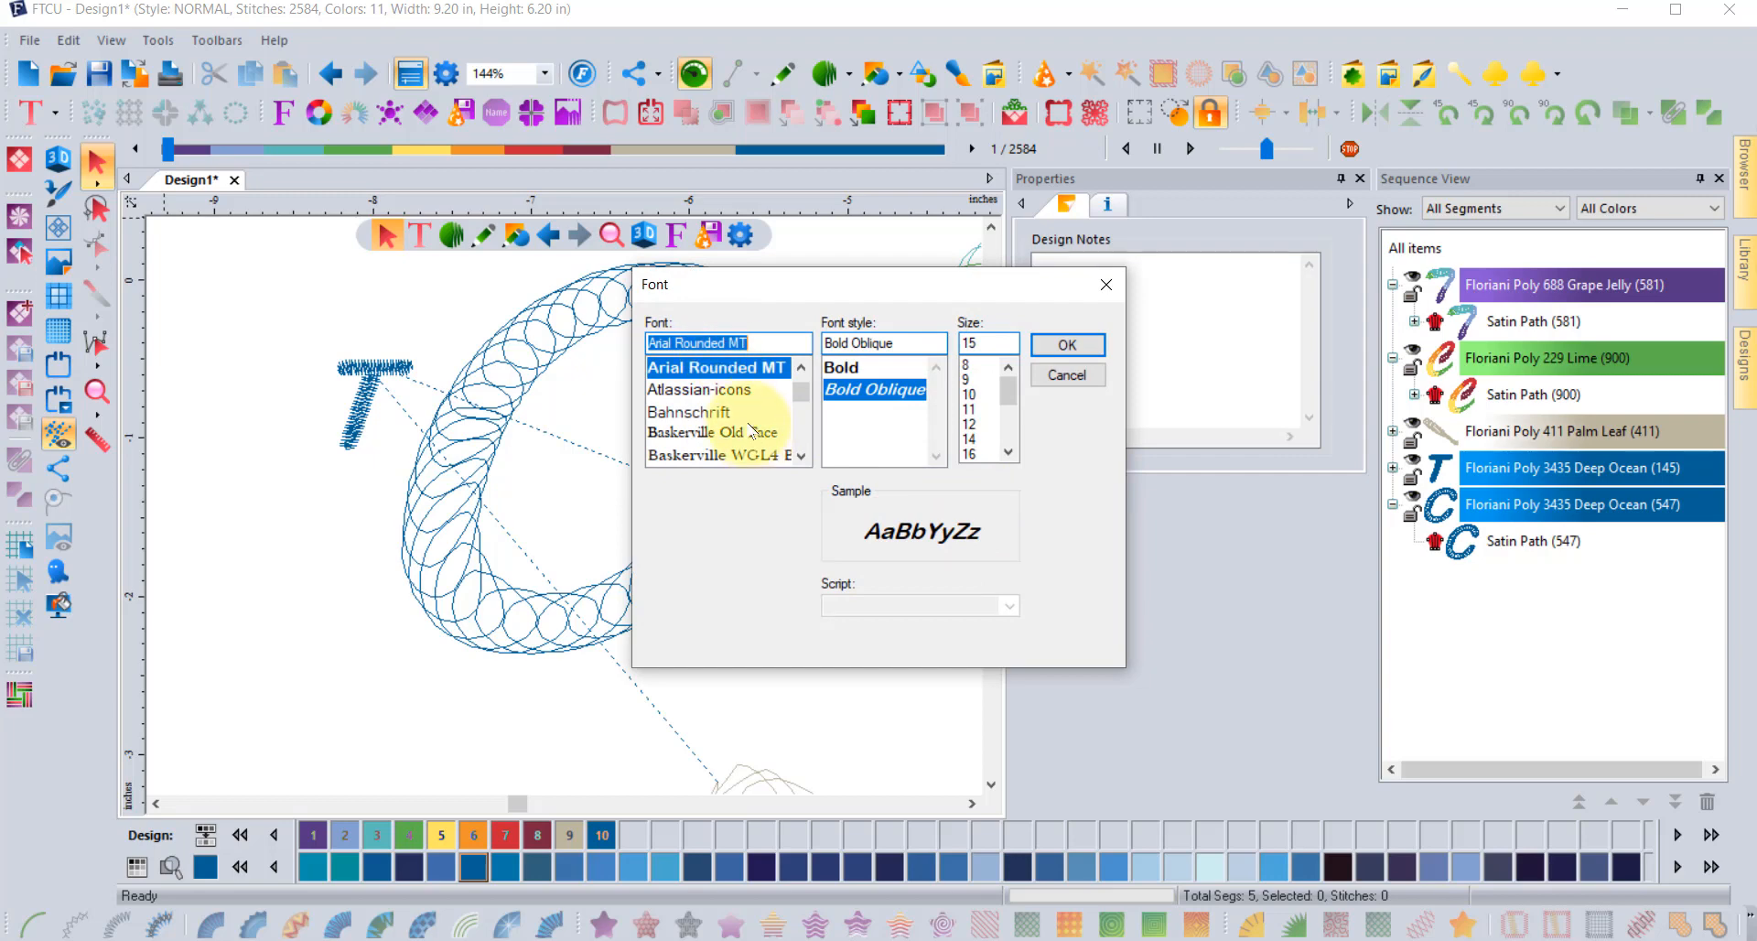
scroll(727, 394, "down", 3)
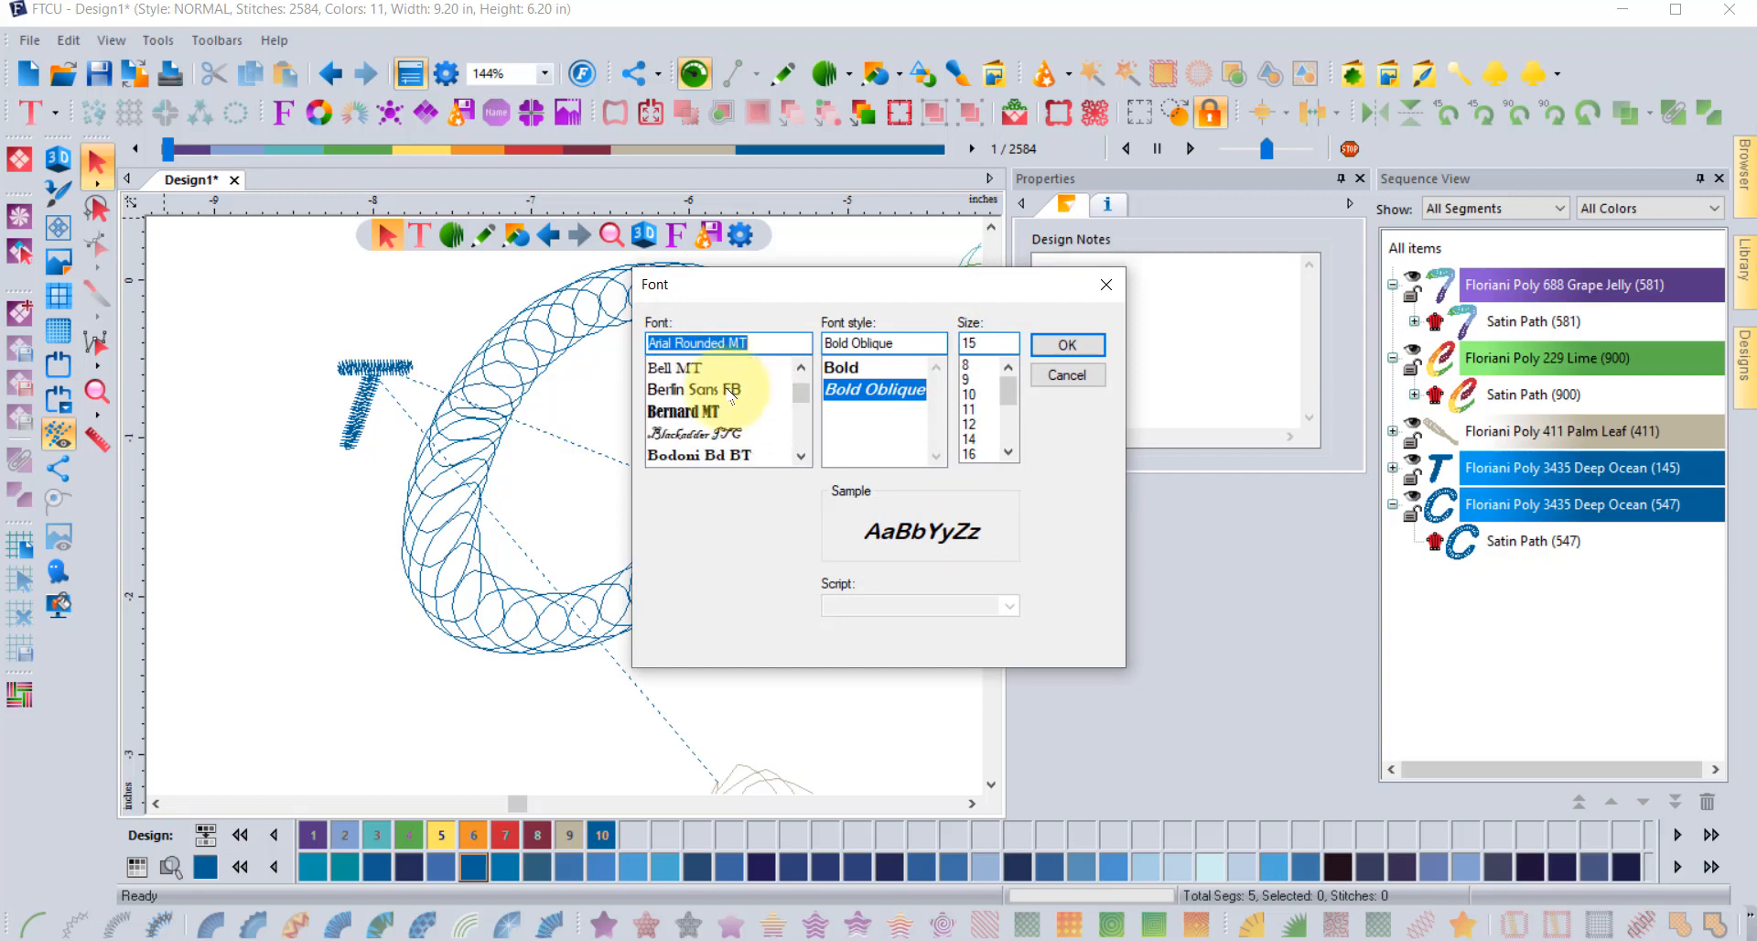
scroll(730, 396, "down", 5)
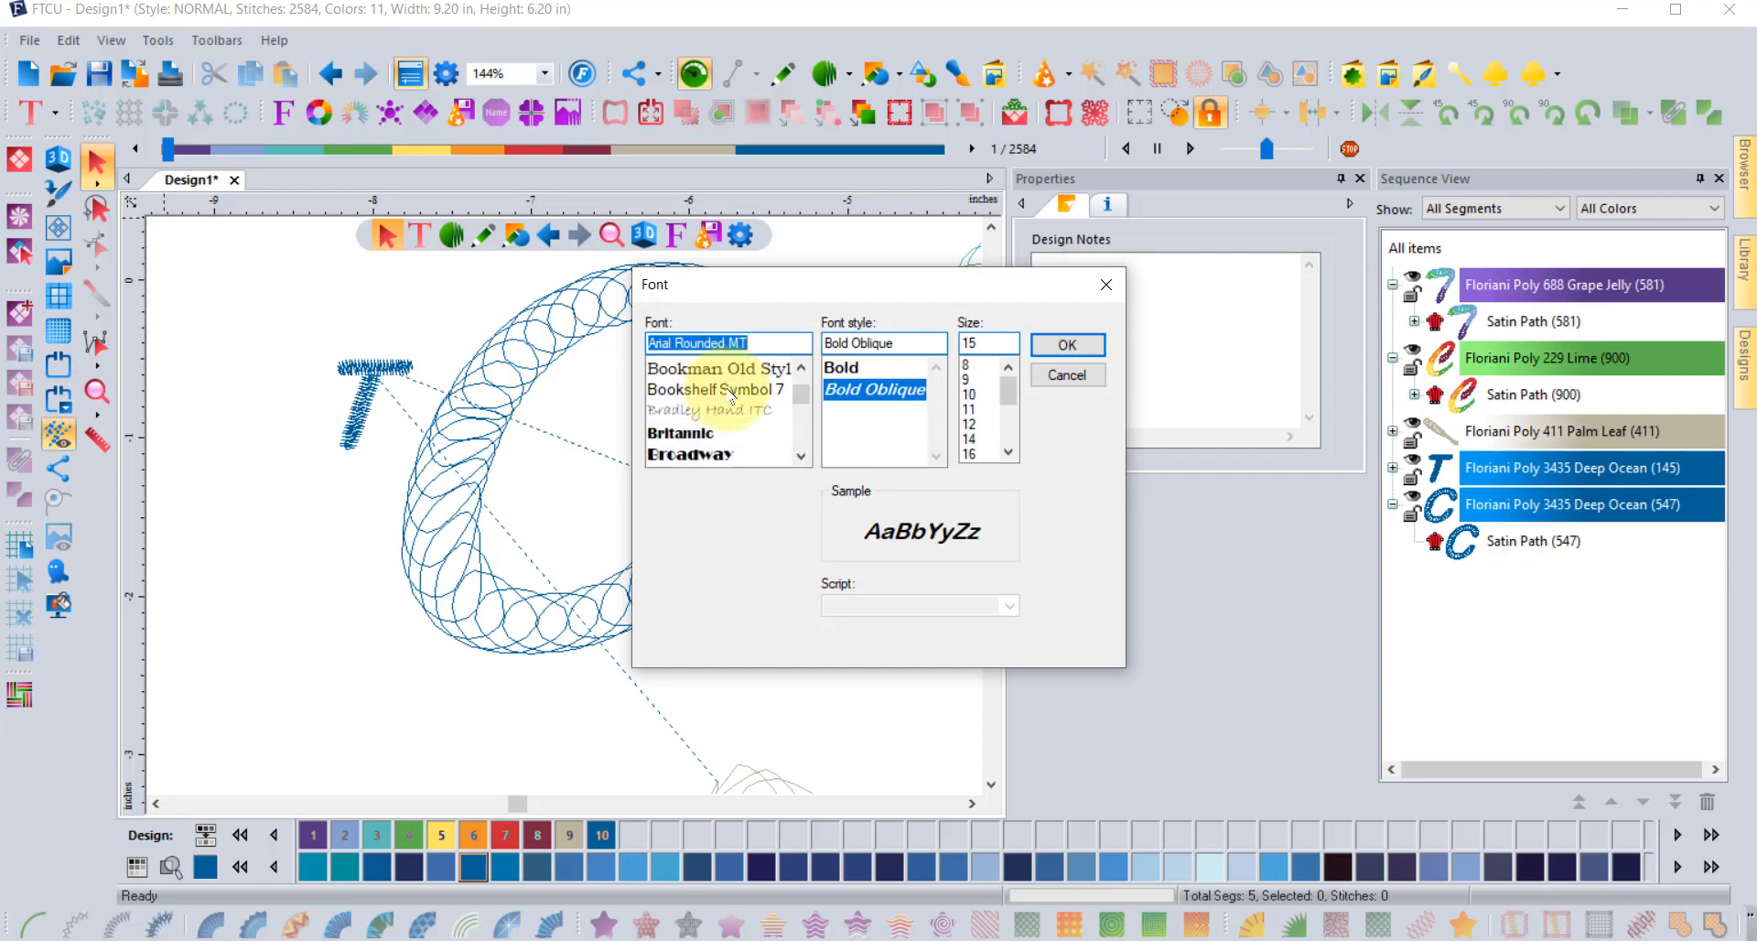
scroll(730, 396, "down", 5)
scroll(693, 424, "up", 2)
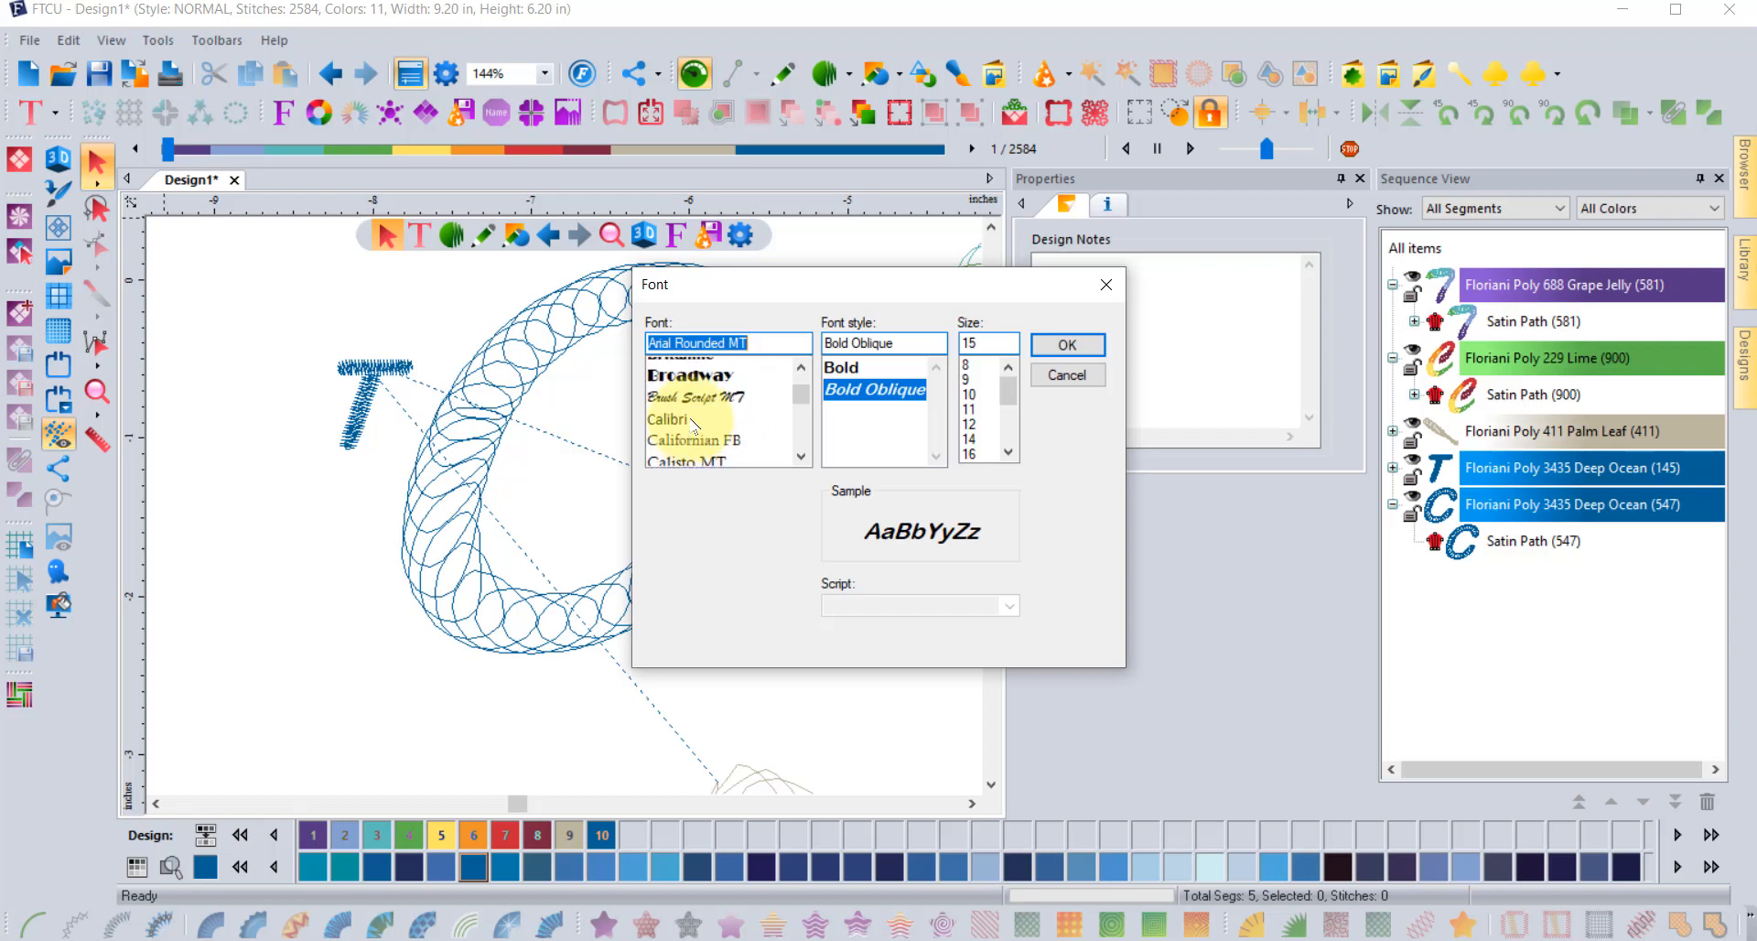
scroll(693, 424, "up", 1)
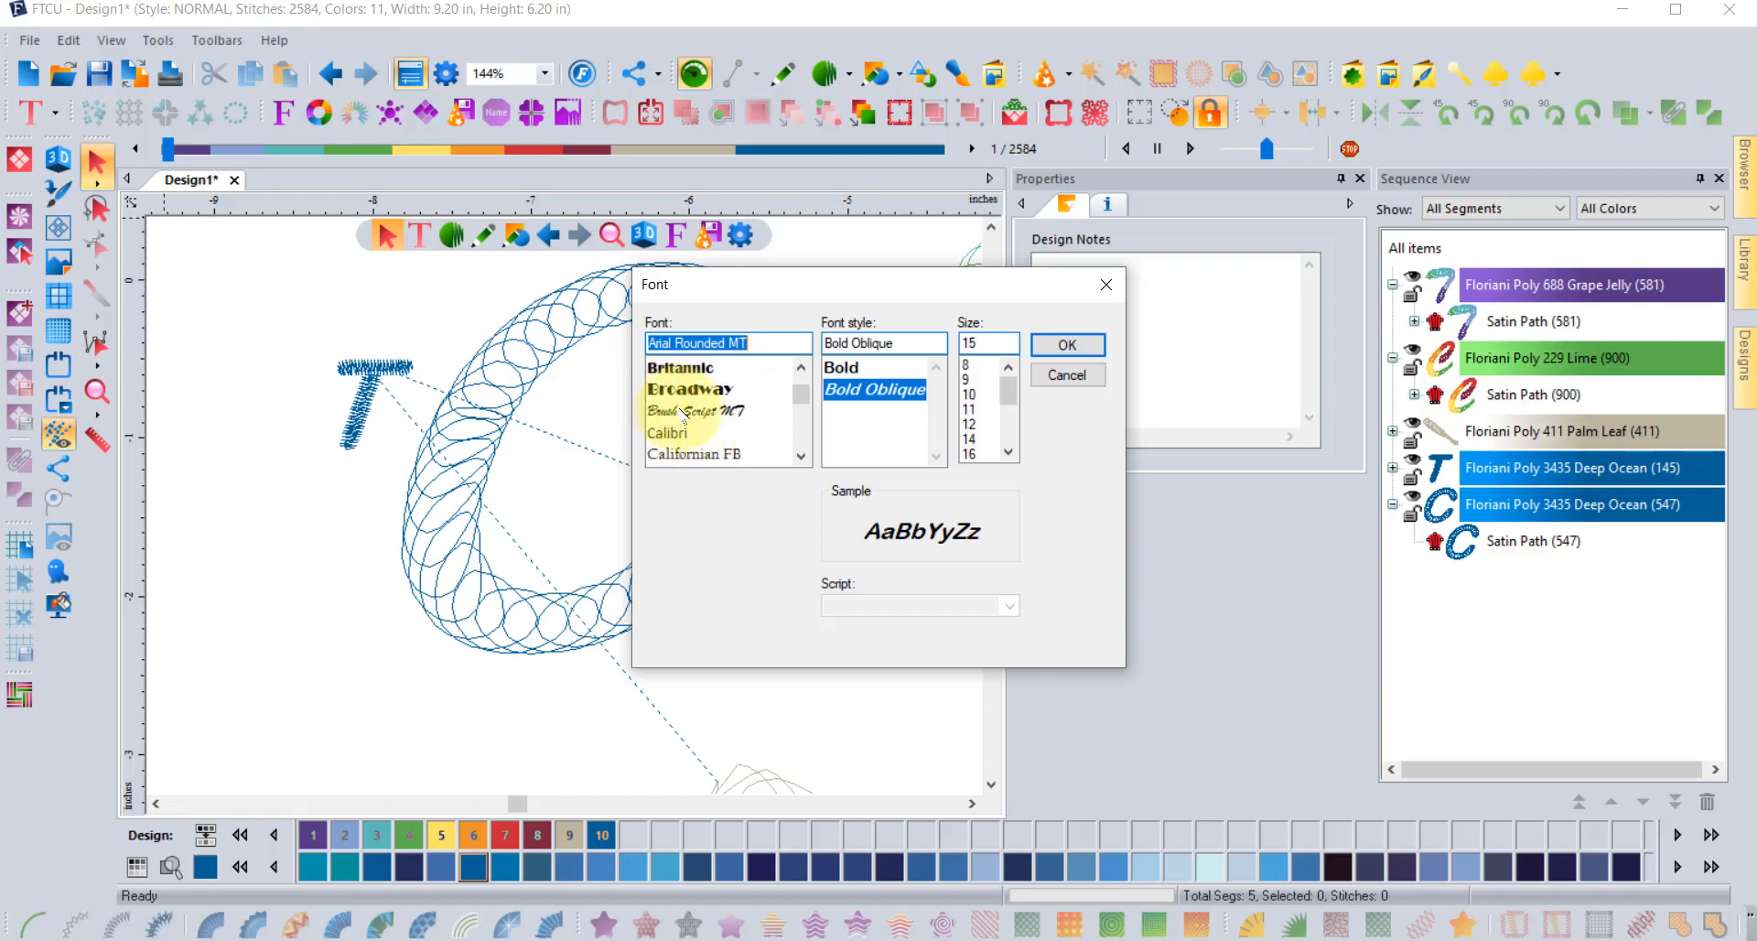
left_click(684, 414)
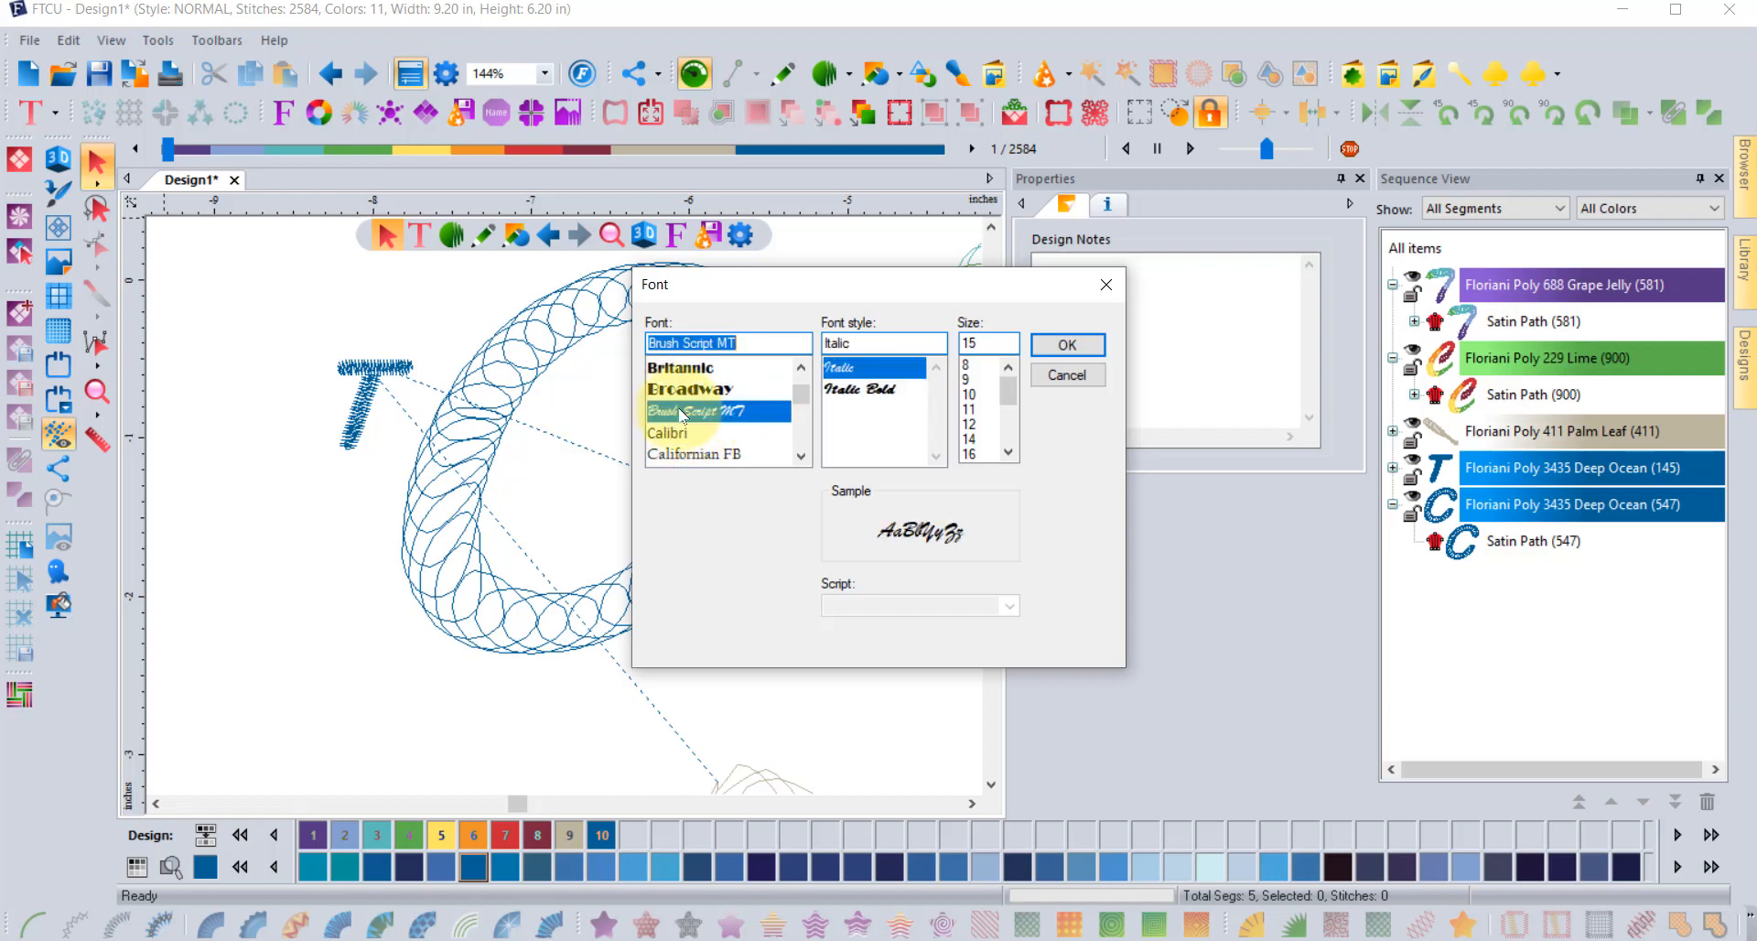
left_click(877, 389)
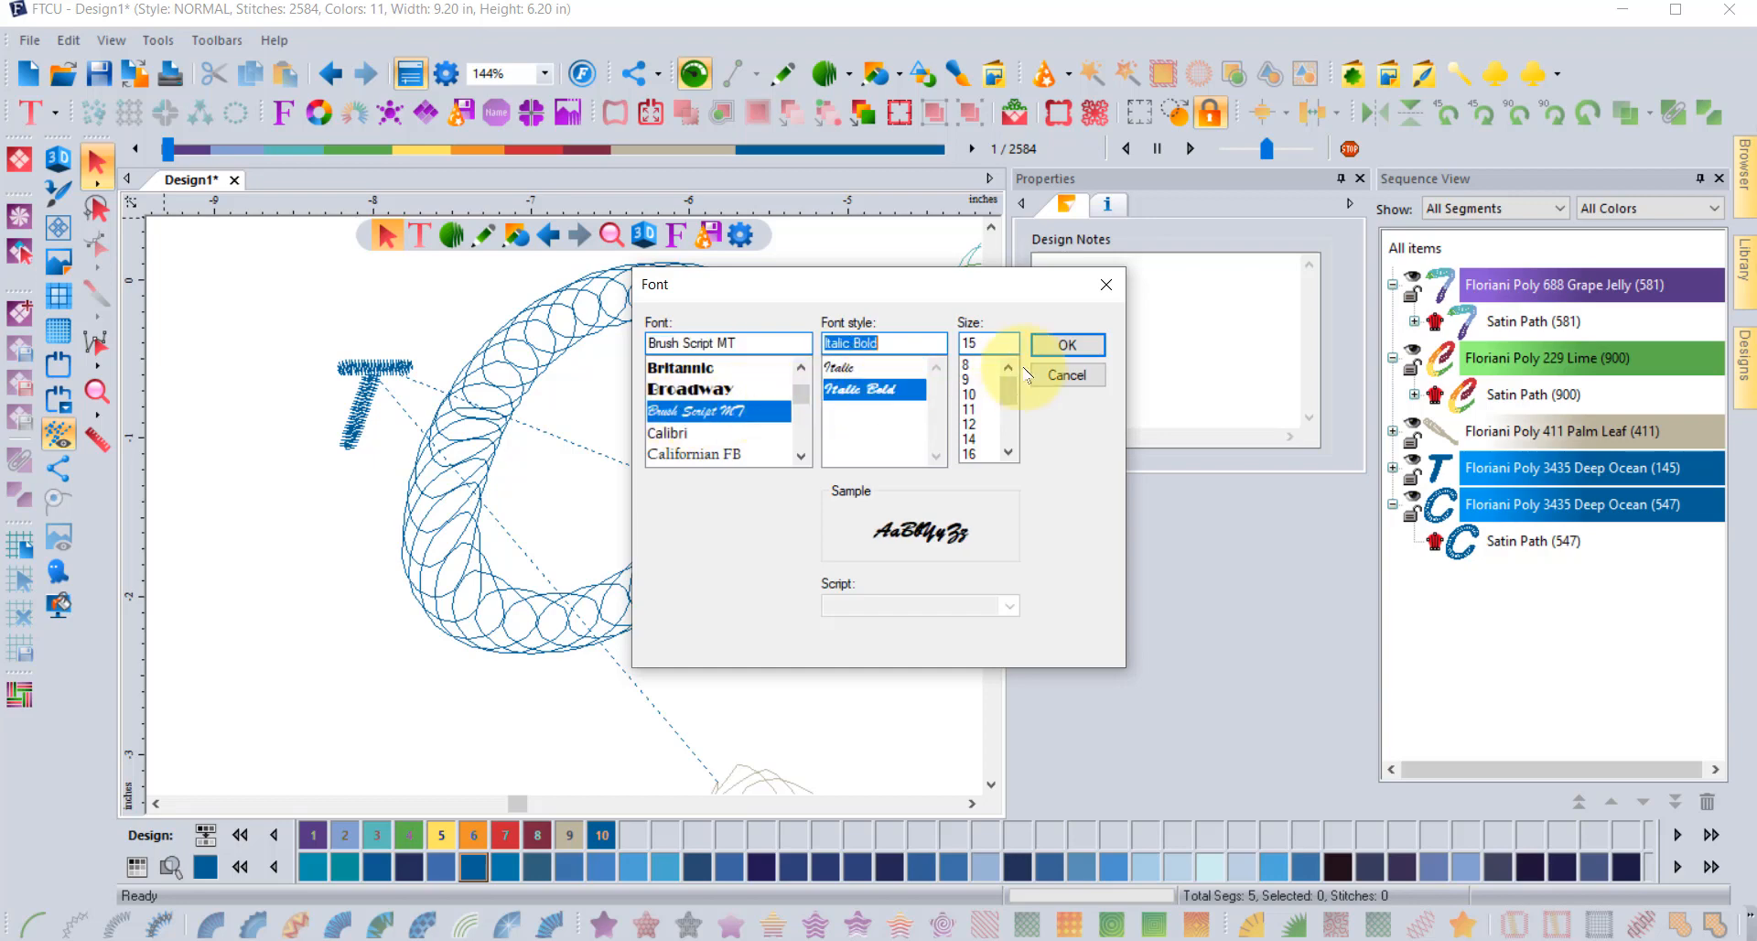
left_click(1067, 345)
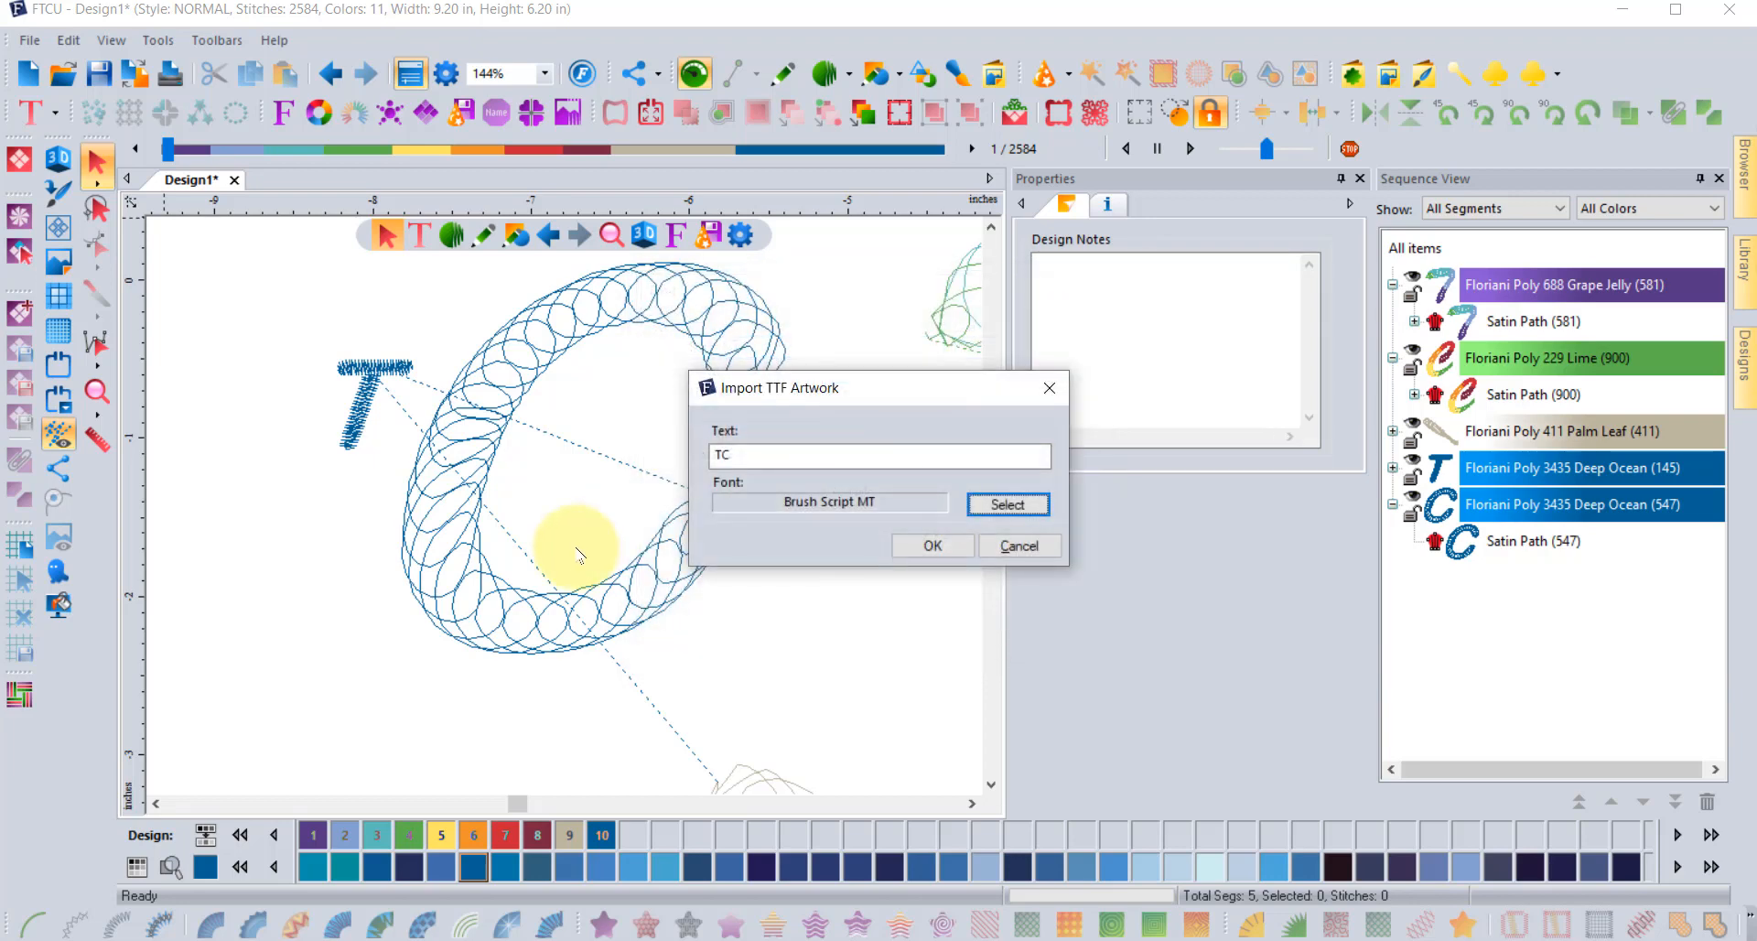
left_click(932, 546)
- Enlarge the new TC artwork to about 3.09 by 2.08 in and place it below the multicolored lettering, beside the bat
left_click_drag(870, 306, 650, 606)
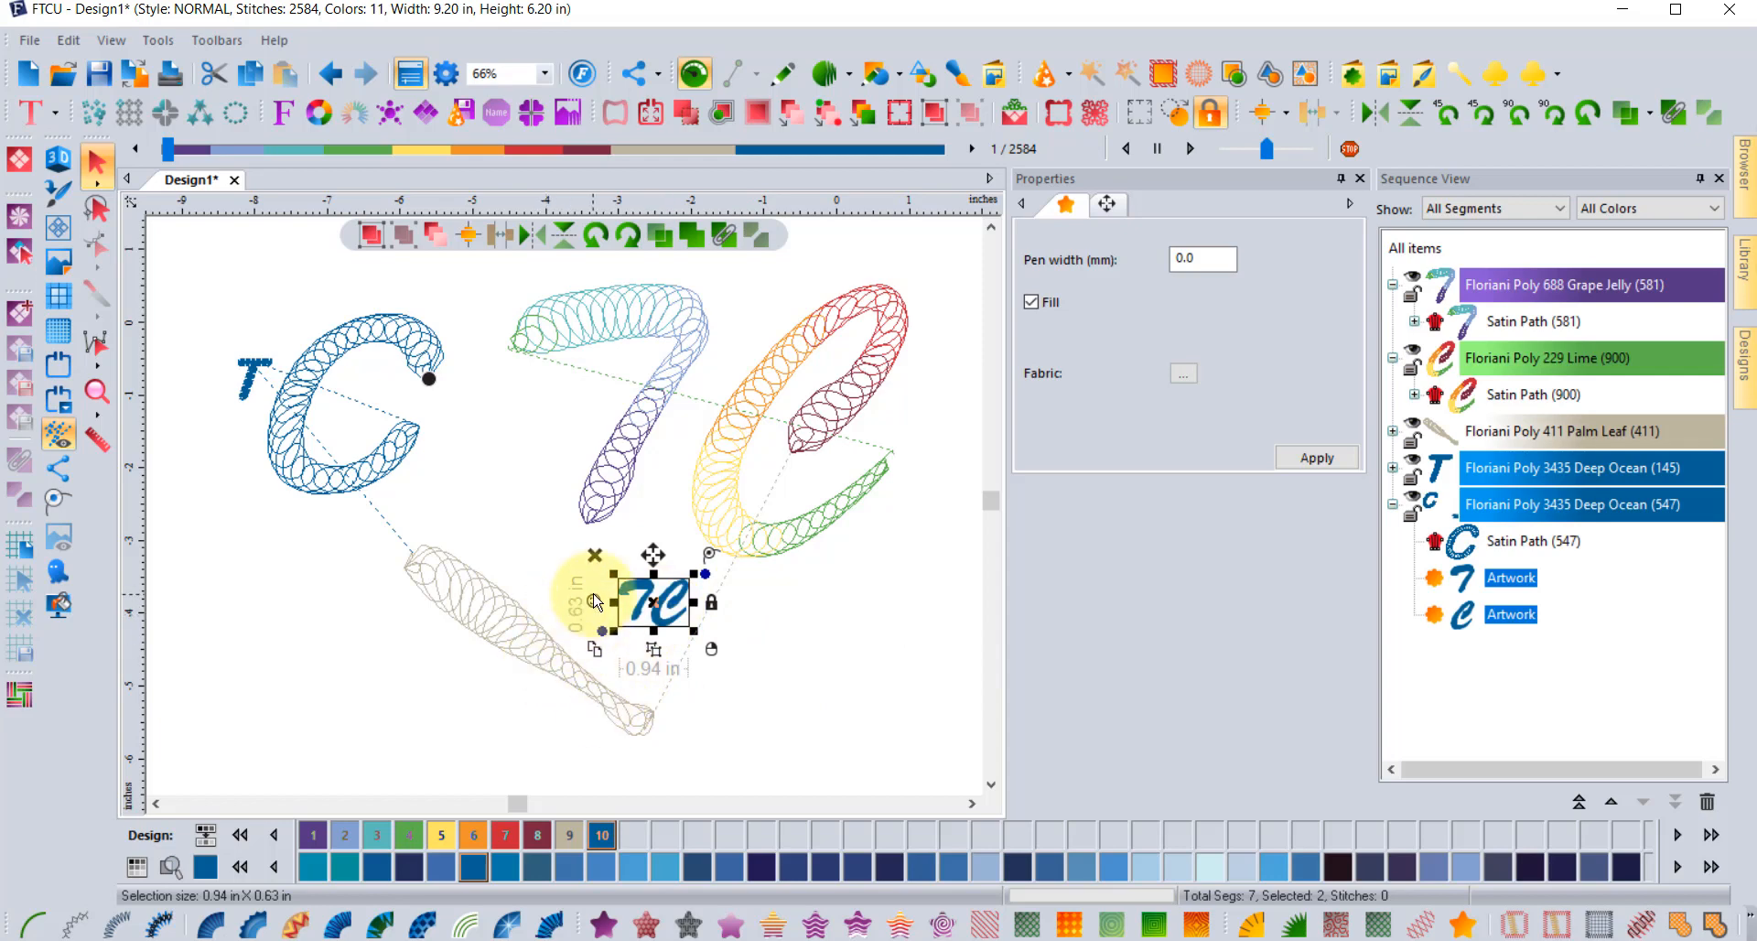
scroll(654, 615, "down", 2)
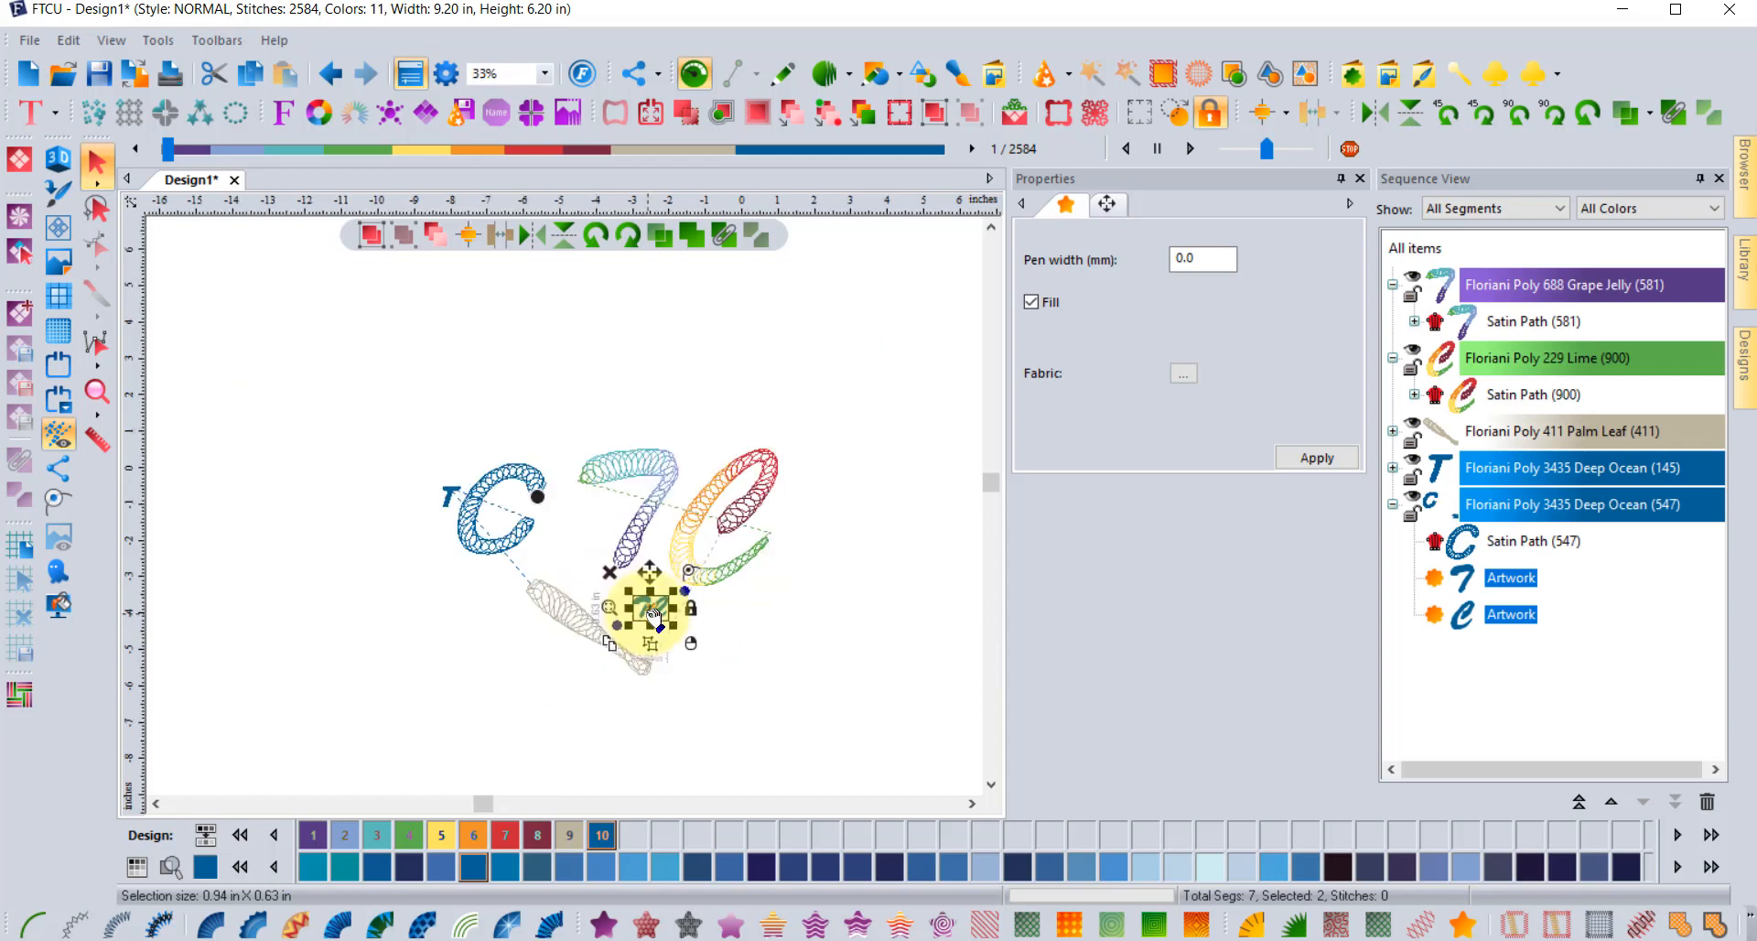
scroll(654, 615, "up", 4)
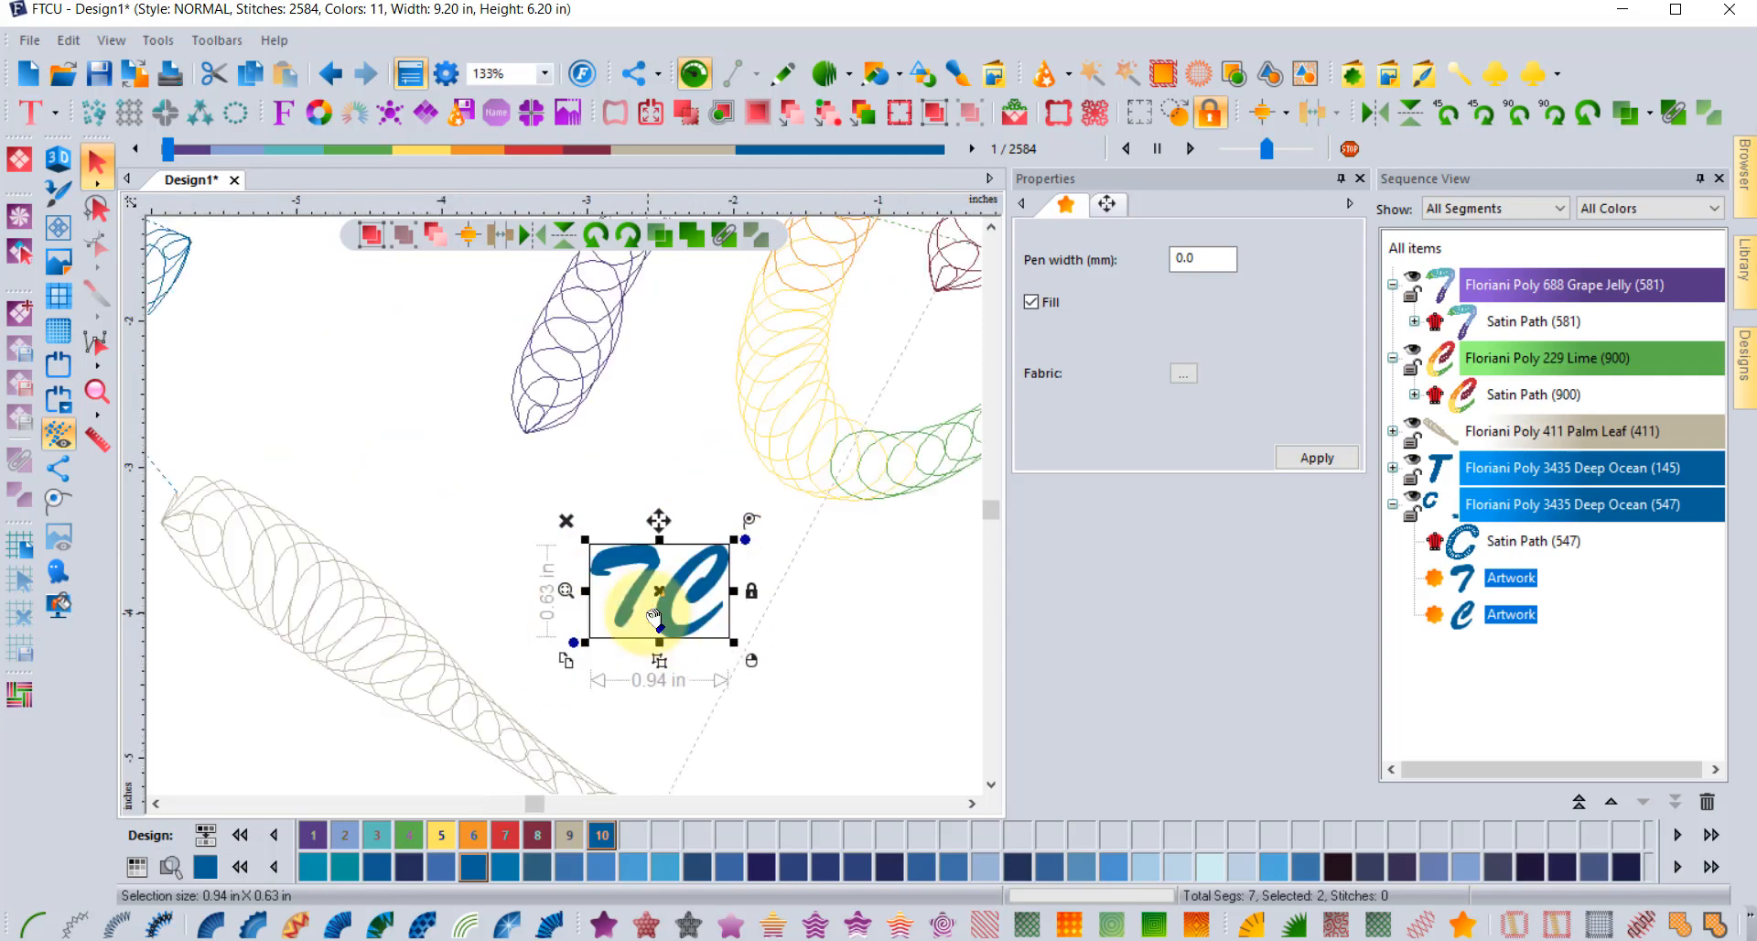
scroll(653, 614, "up", 2)
scroll(653, 615, "down", 4)
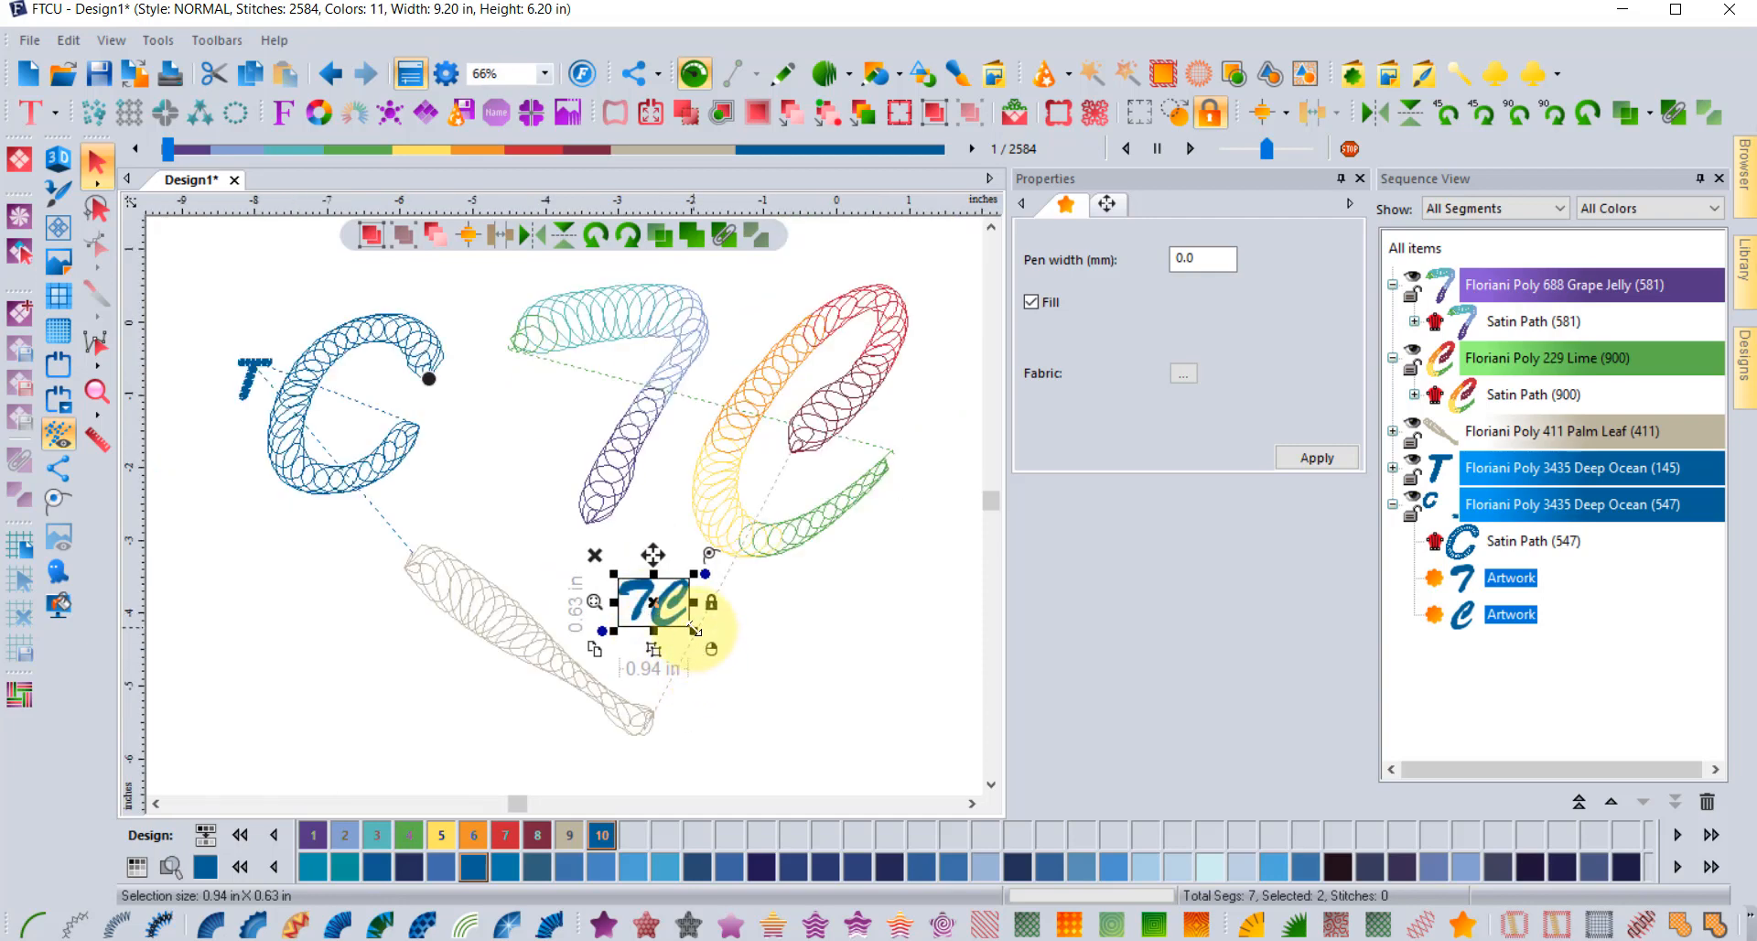
left_click_drag(693, 629, 849, 735)
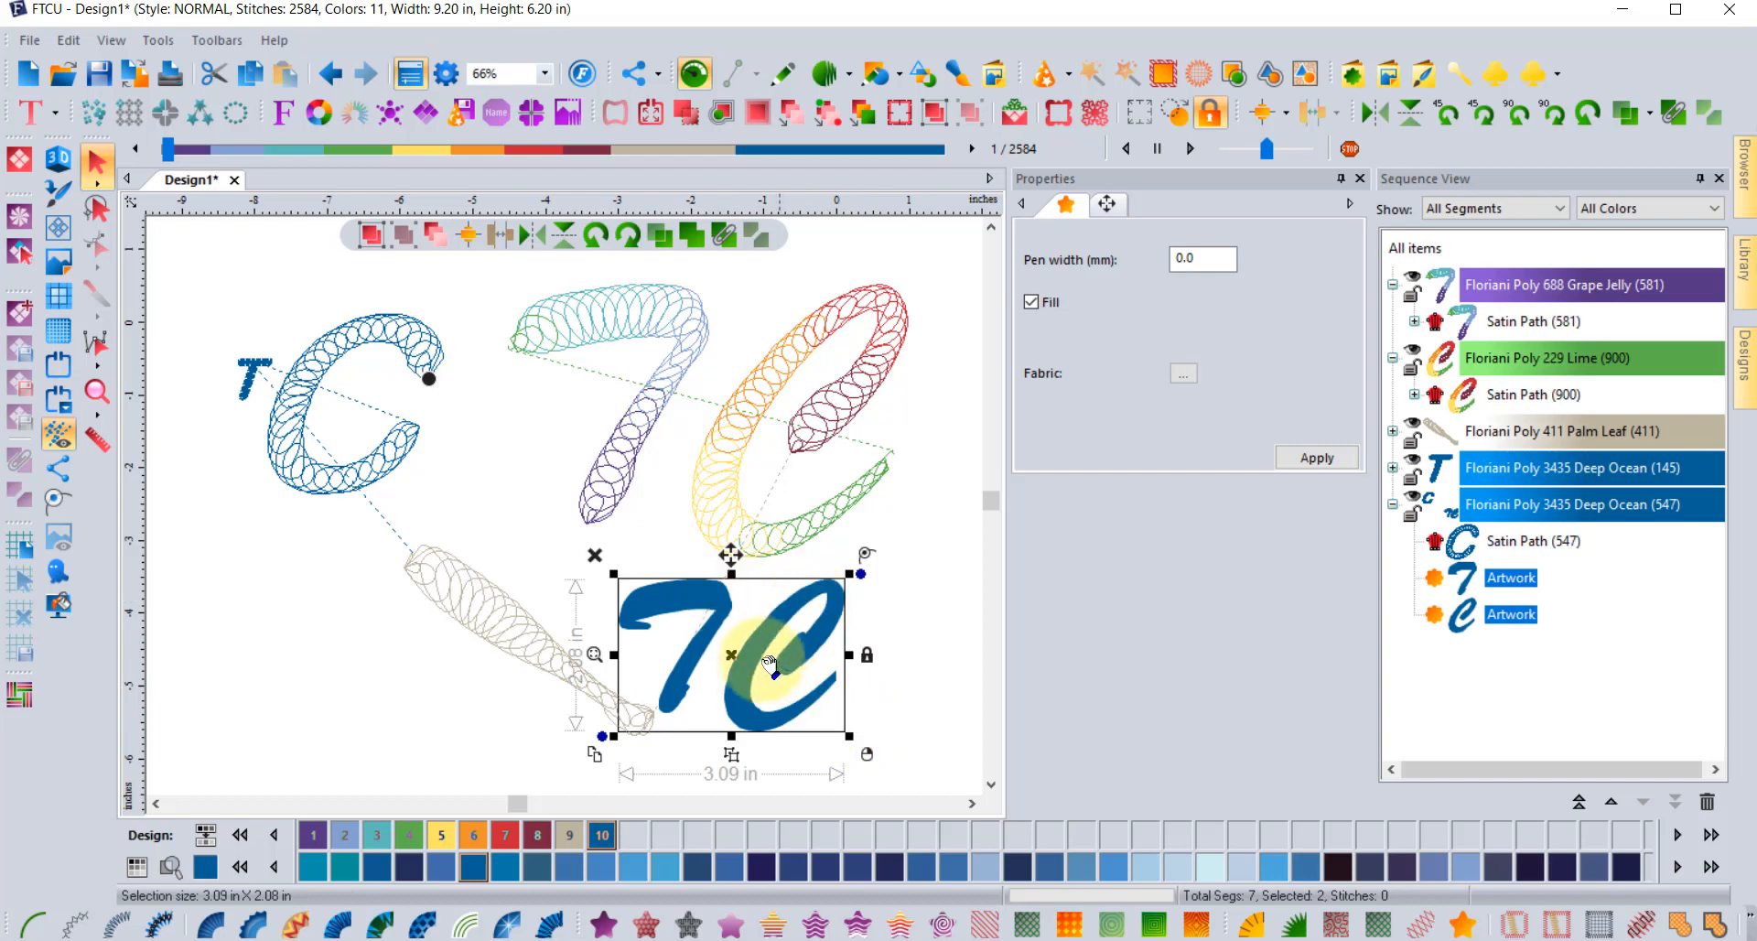
left_click_drag(762, 655, 830, 681)
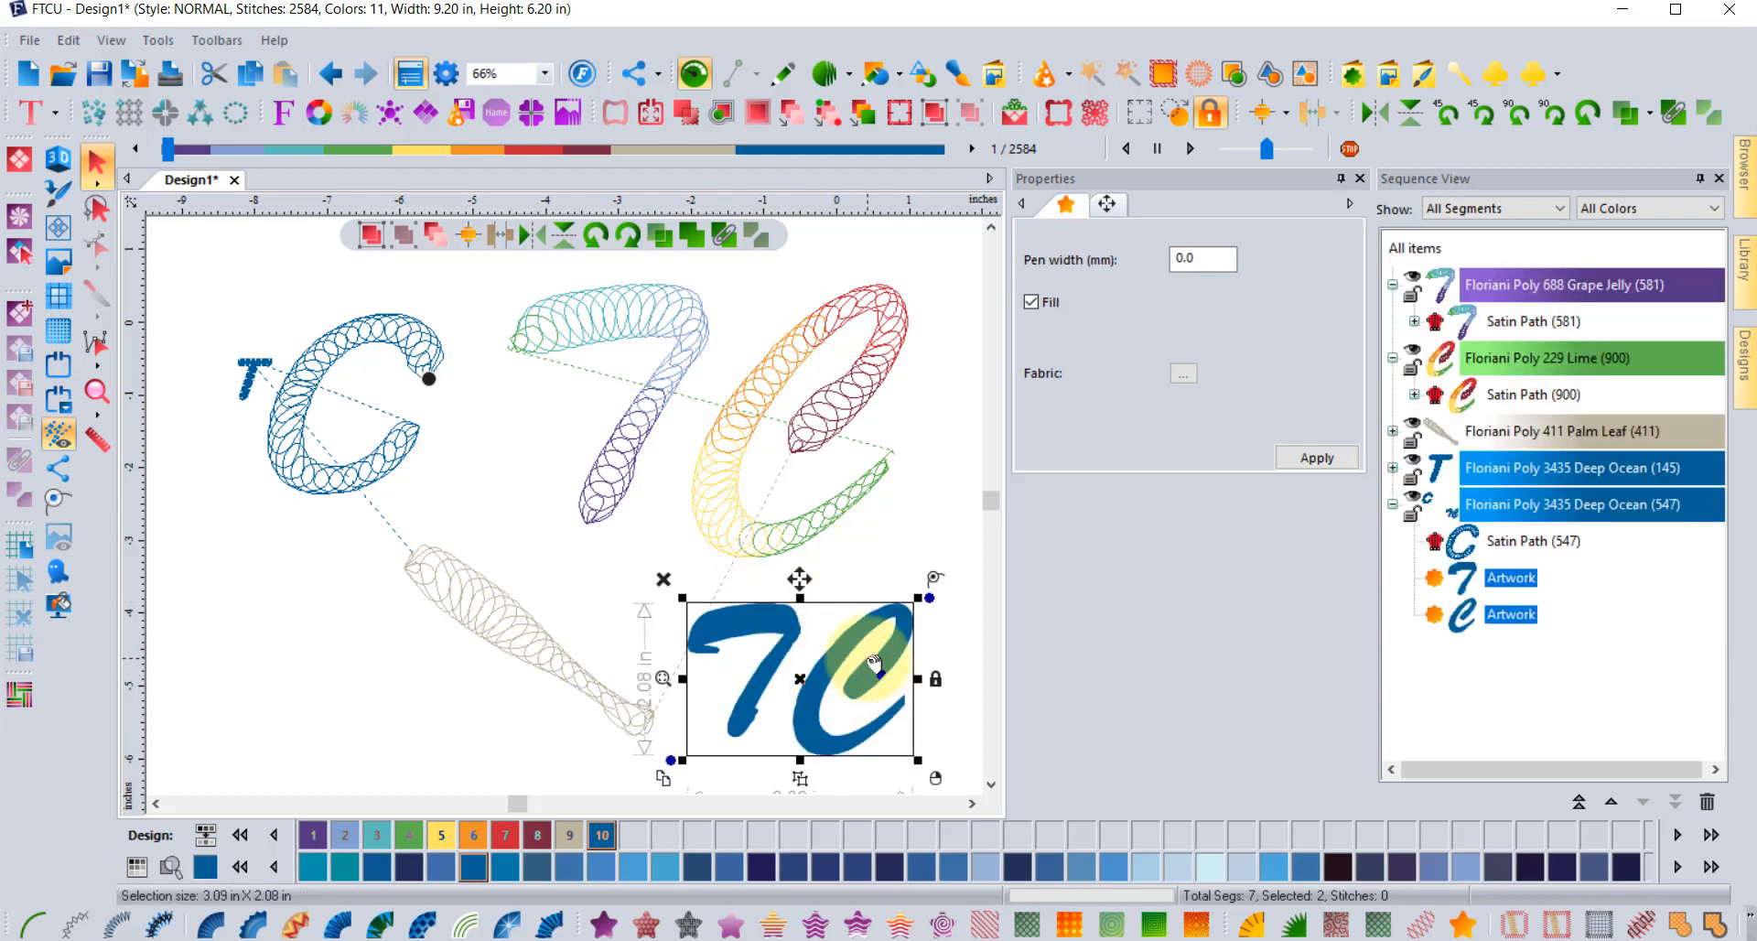
- Measure across the narrow end of the multicolored C's green lower arm with the ruler and switch the measurement units to millimetres
scroll(874, 489, "up", 3)
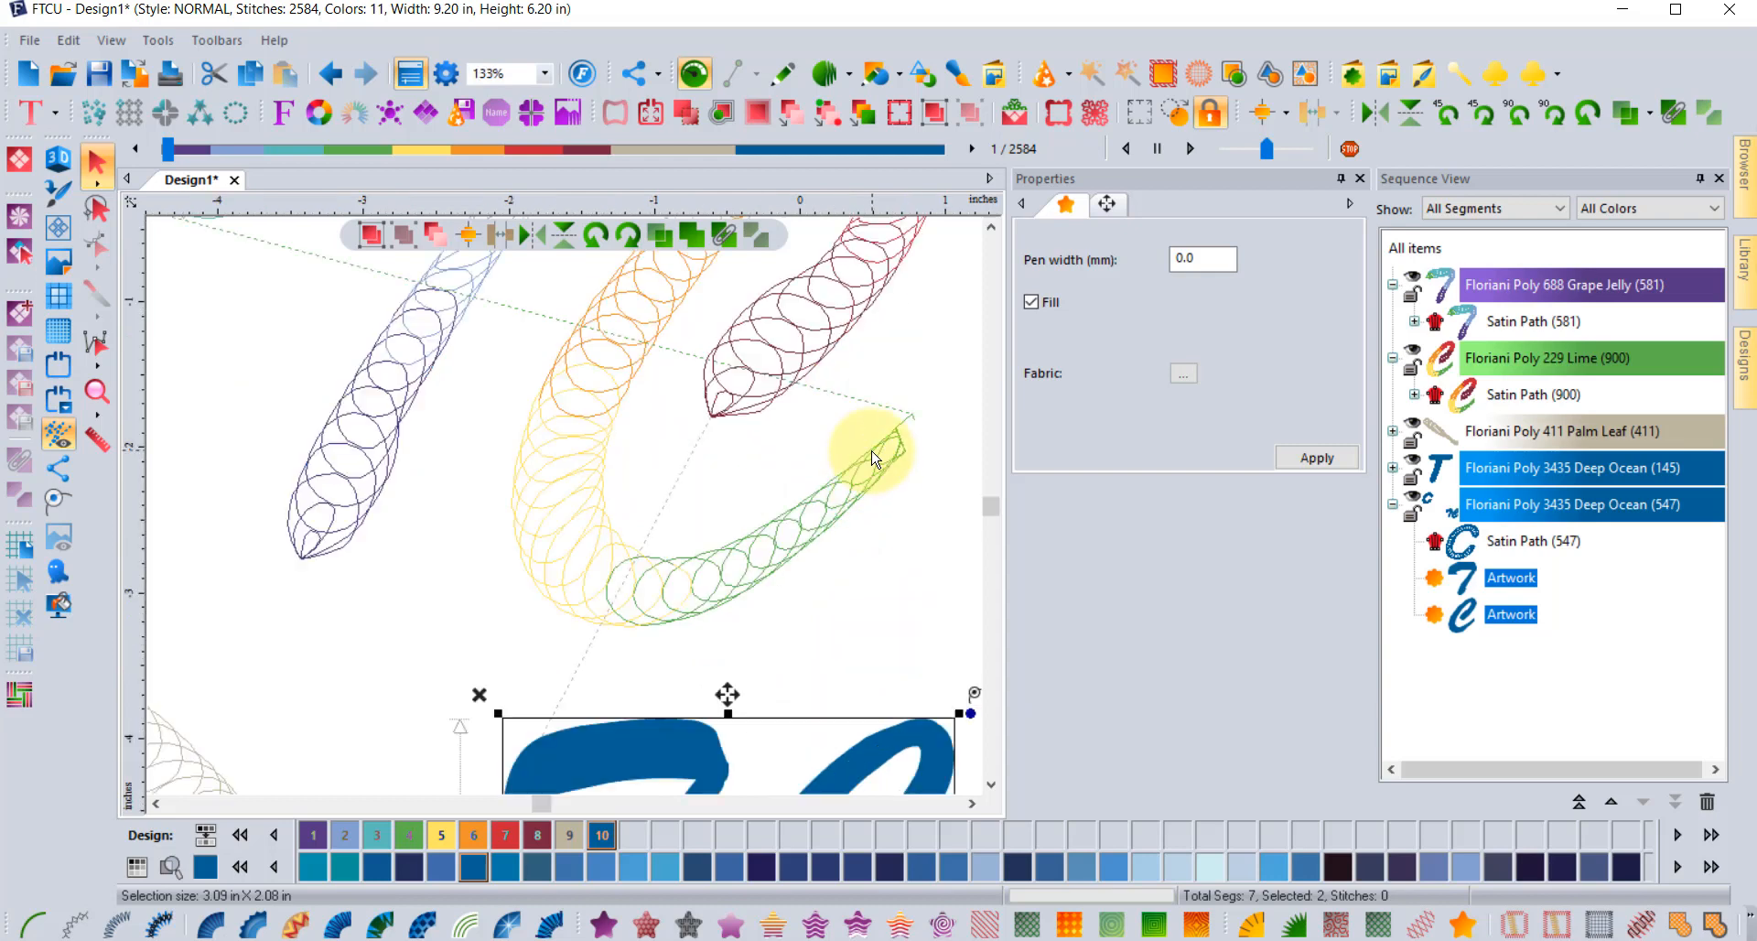
left_click(97, 439)
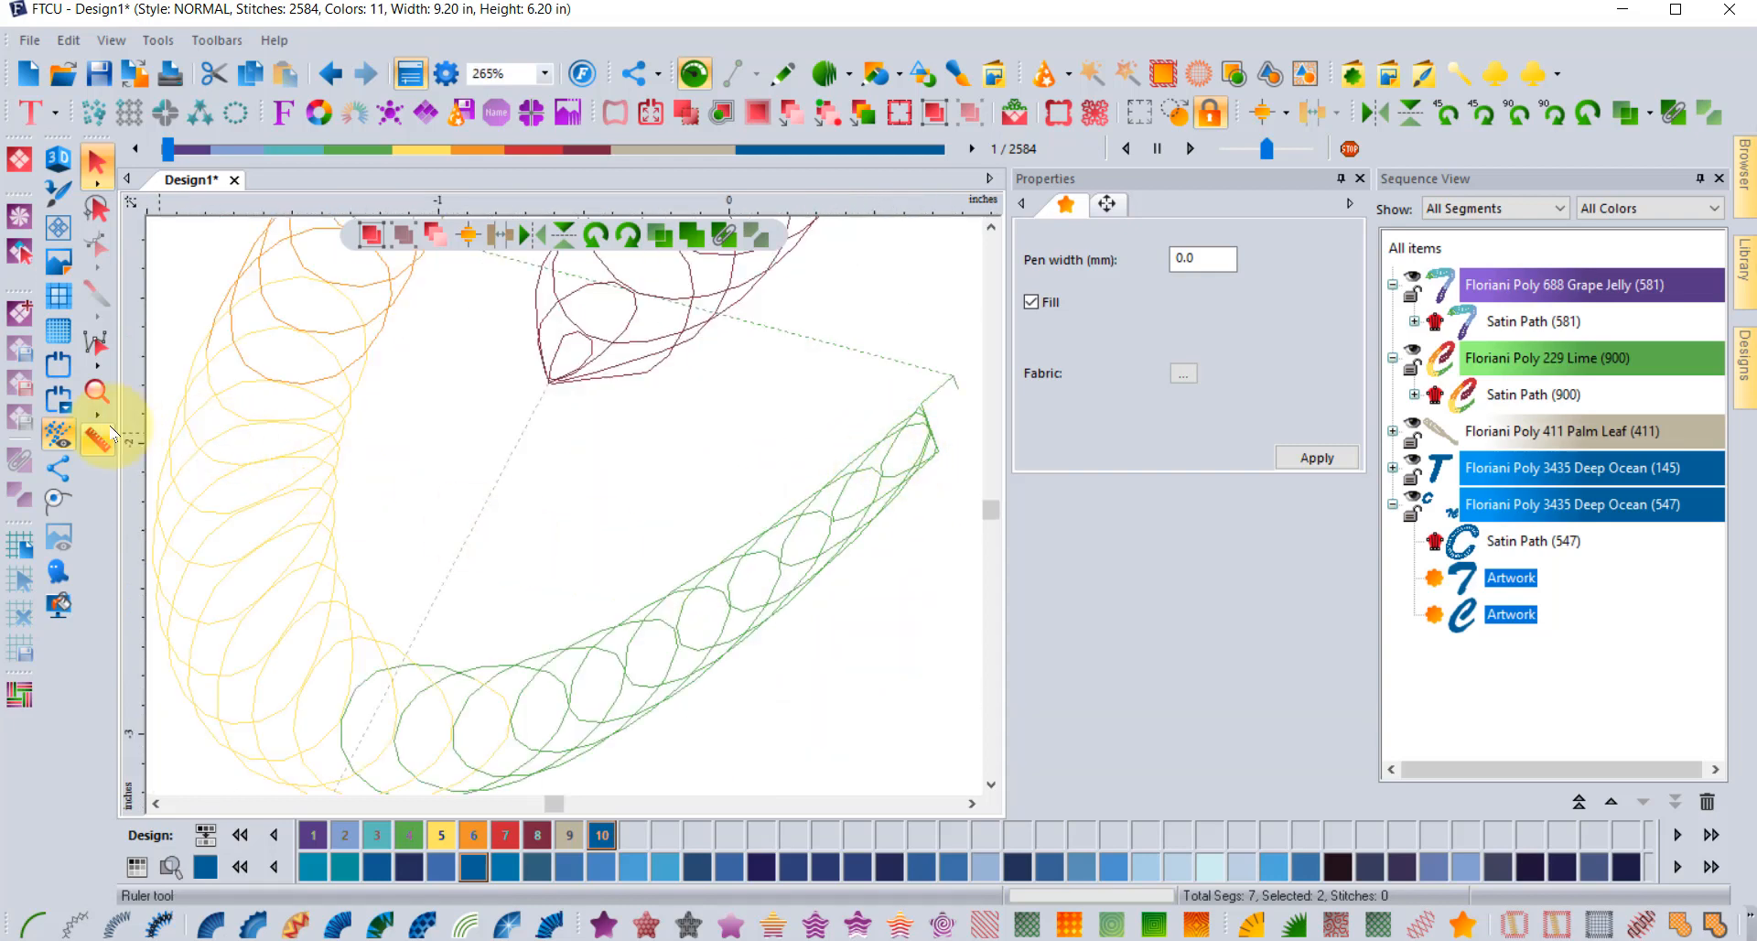
left_click_drag(880, 438, 913, 479)
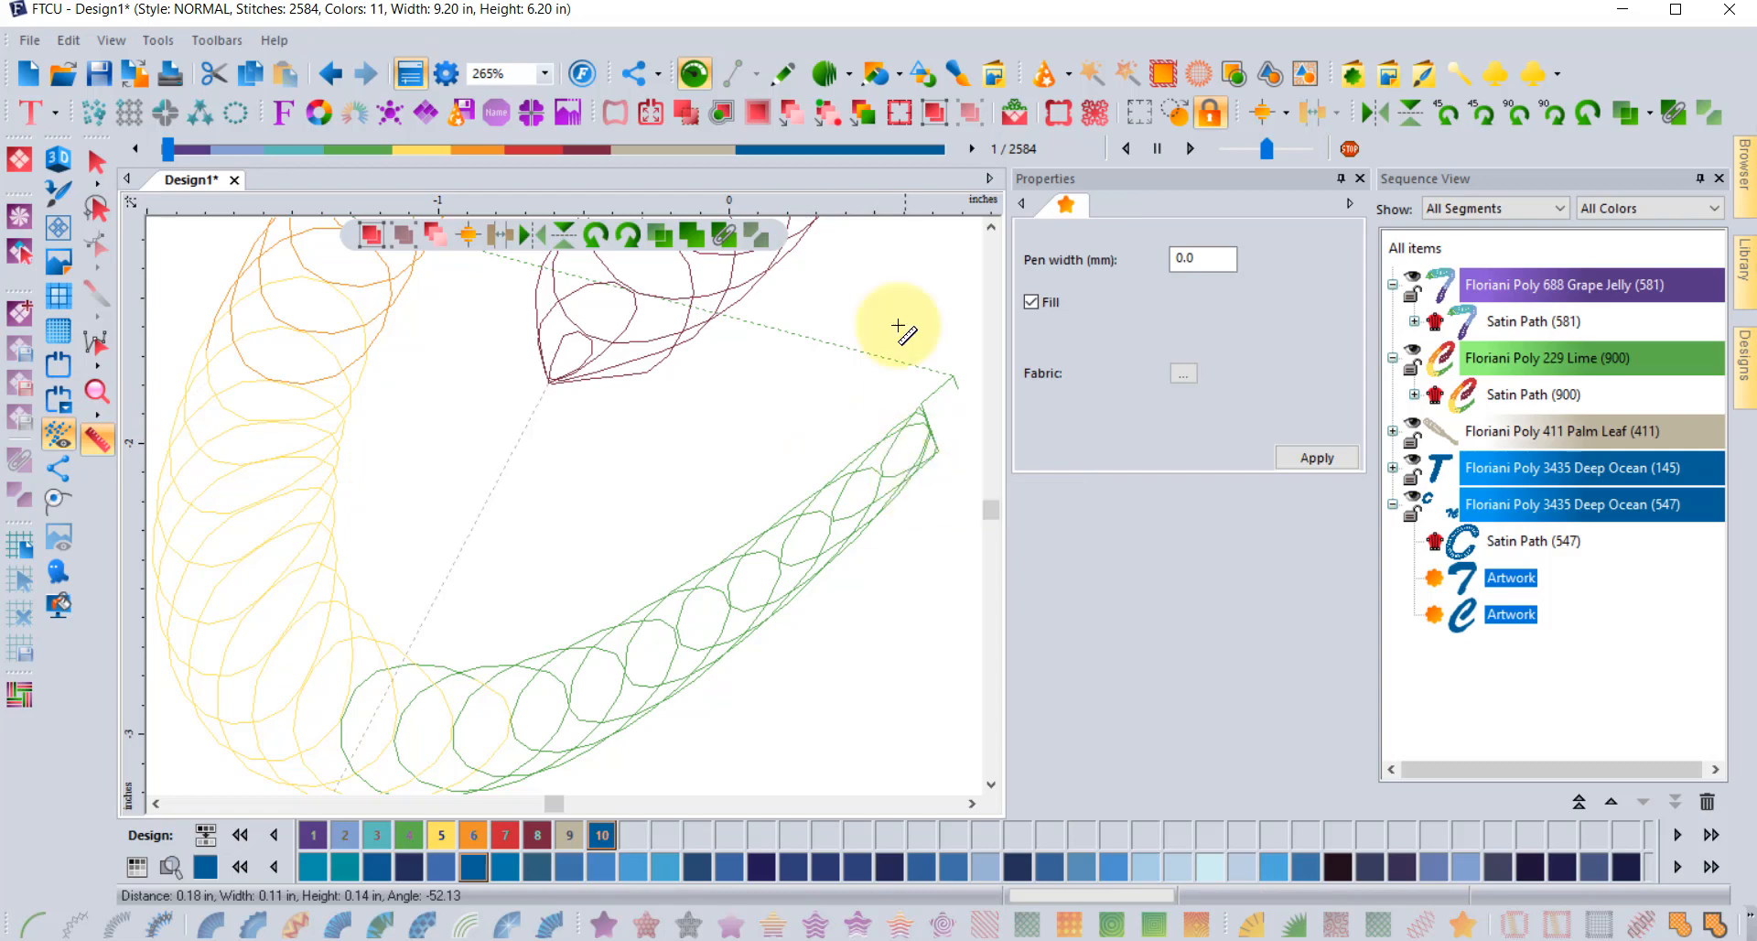
right_click(874, 209)
left_click(913, 229)
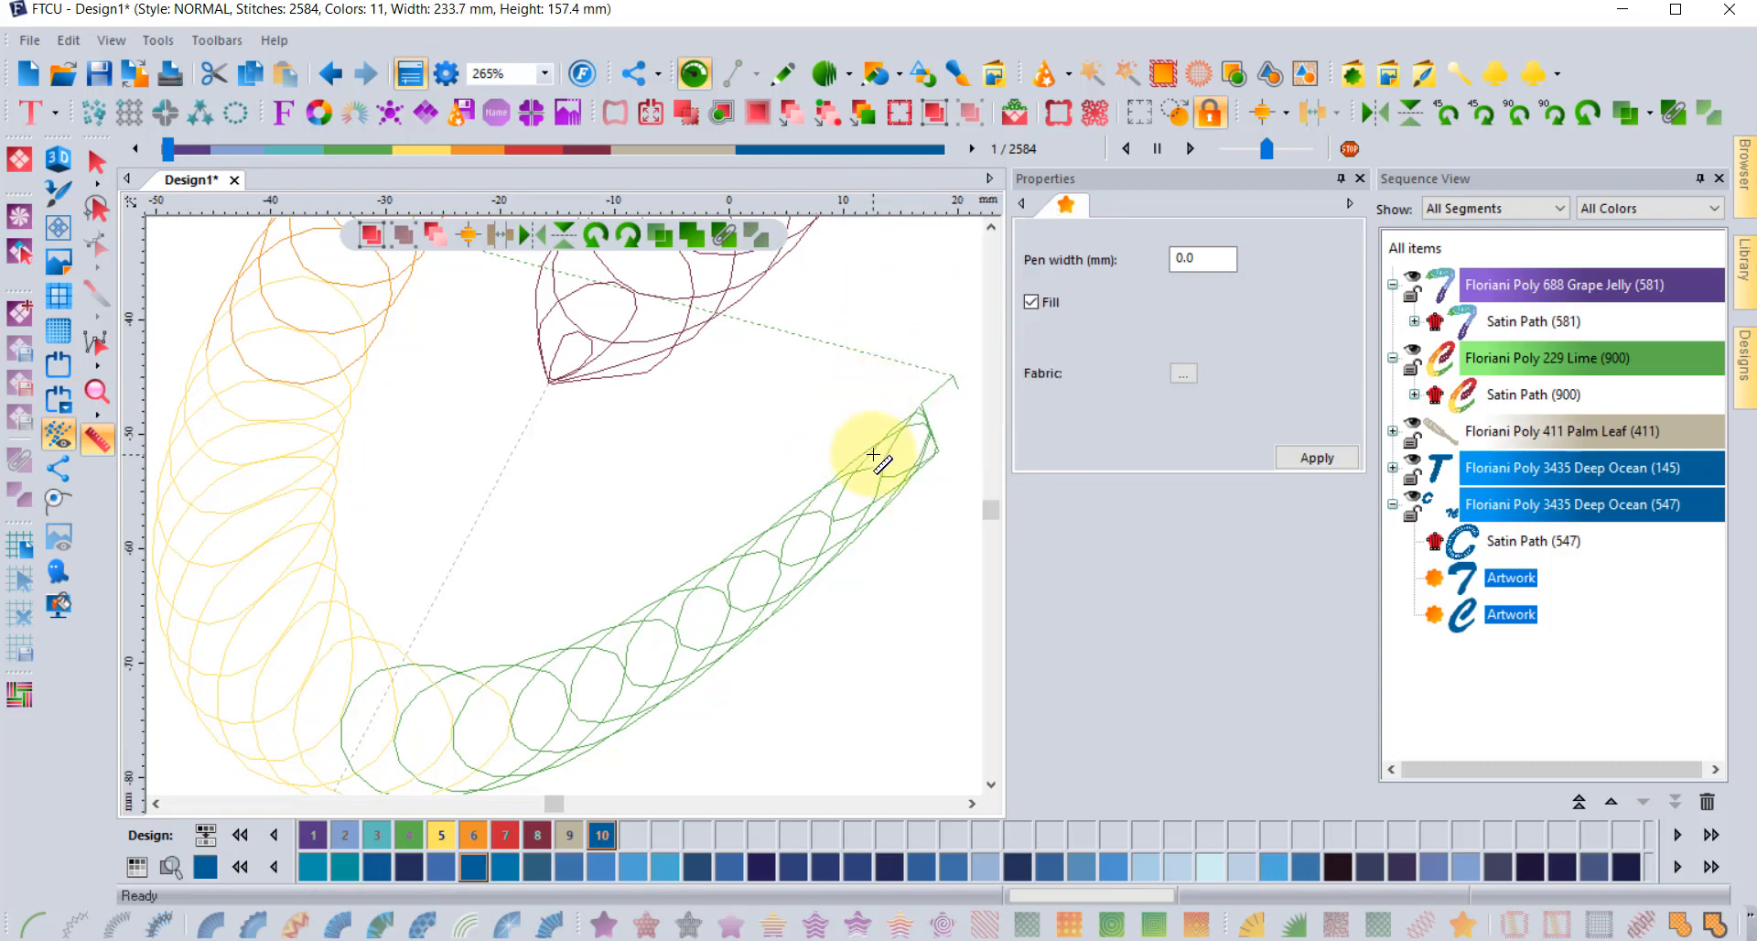
- Measure the width of the multicolored C's green lower arm just inside its tip, then leave the ruler
left_click_drag(869, 447, 900, 487)
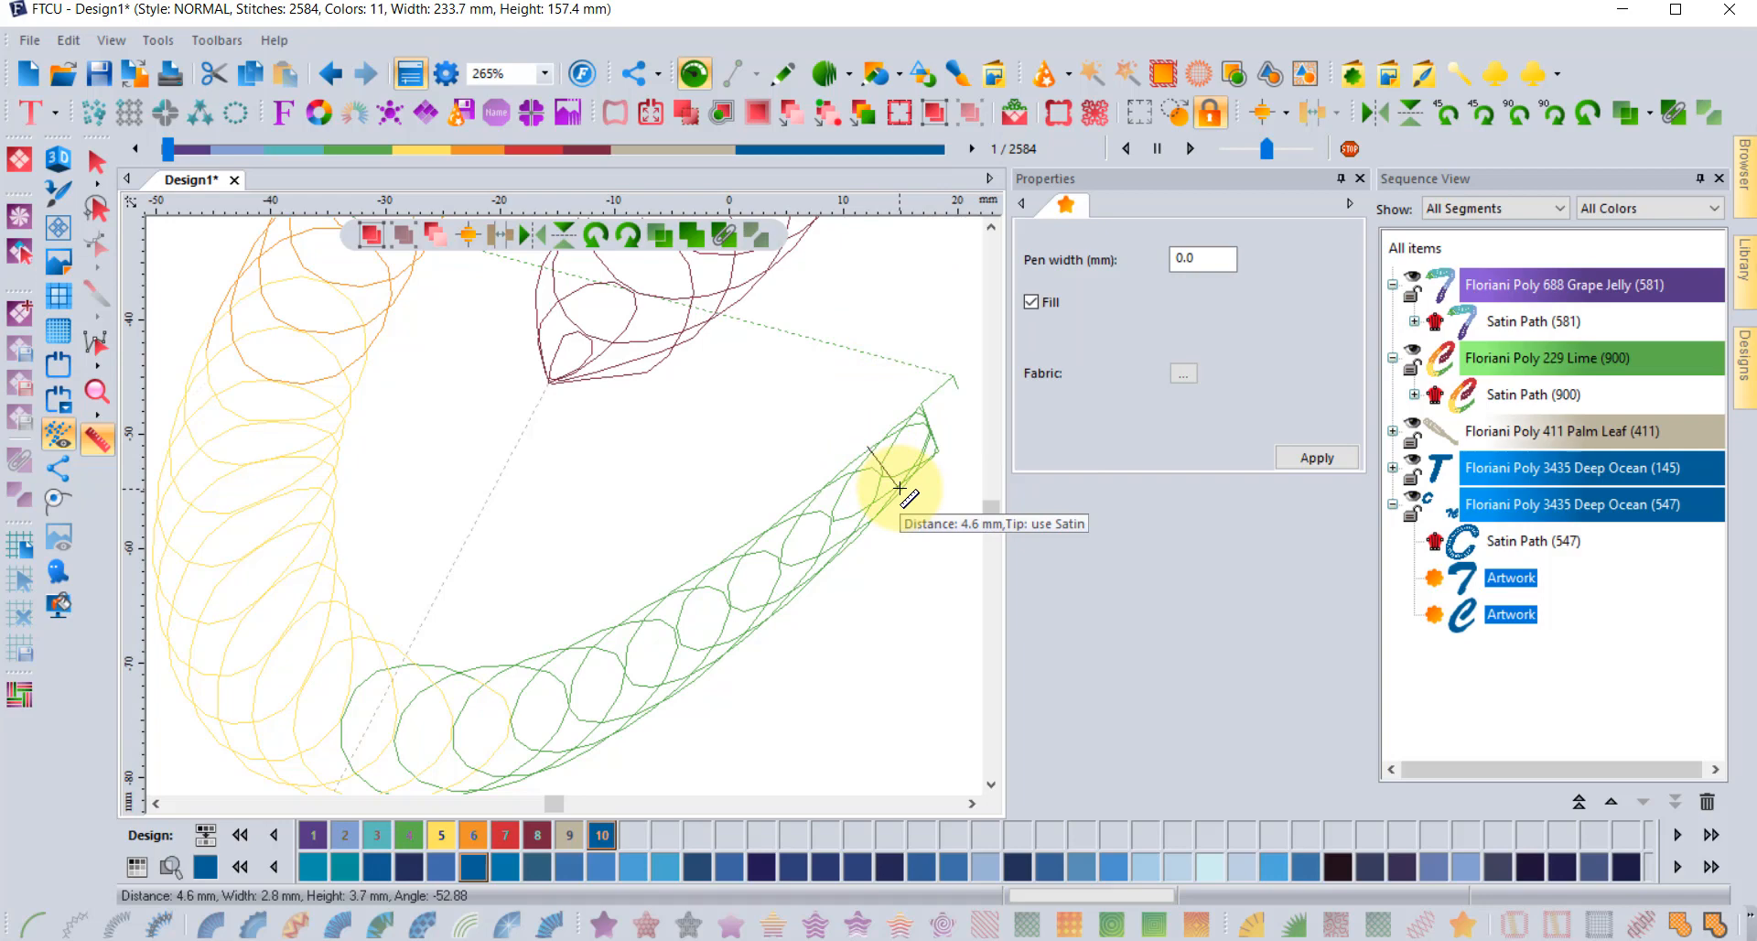
left_click_drag(899, 487, 900, 487)
scroll(895, 491, "down", 2)
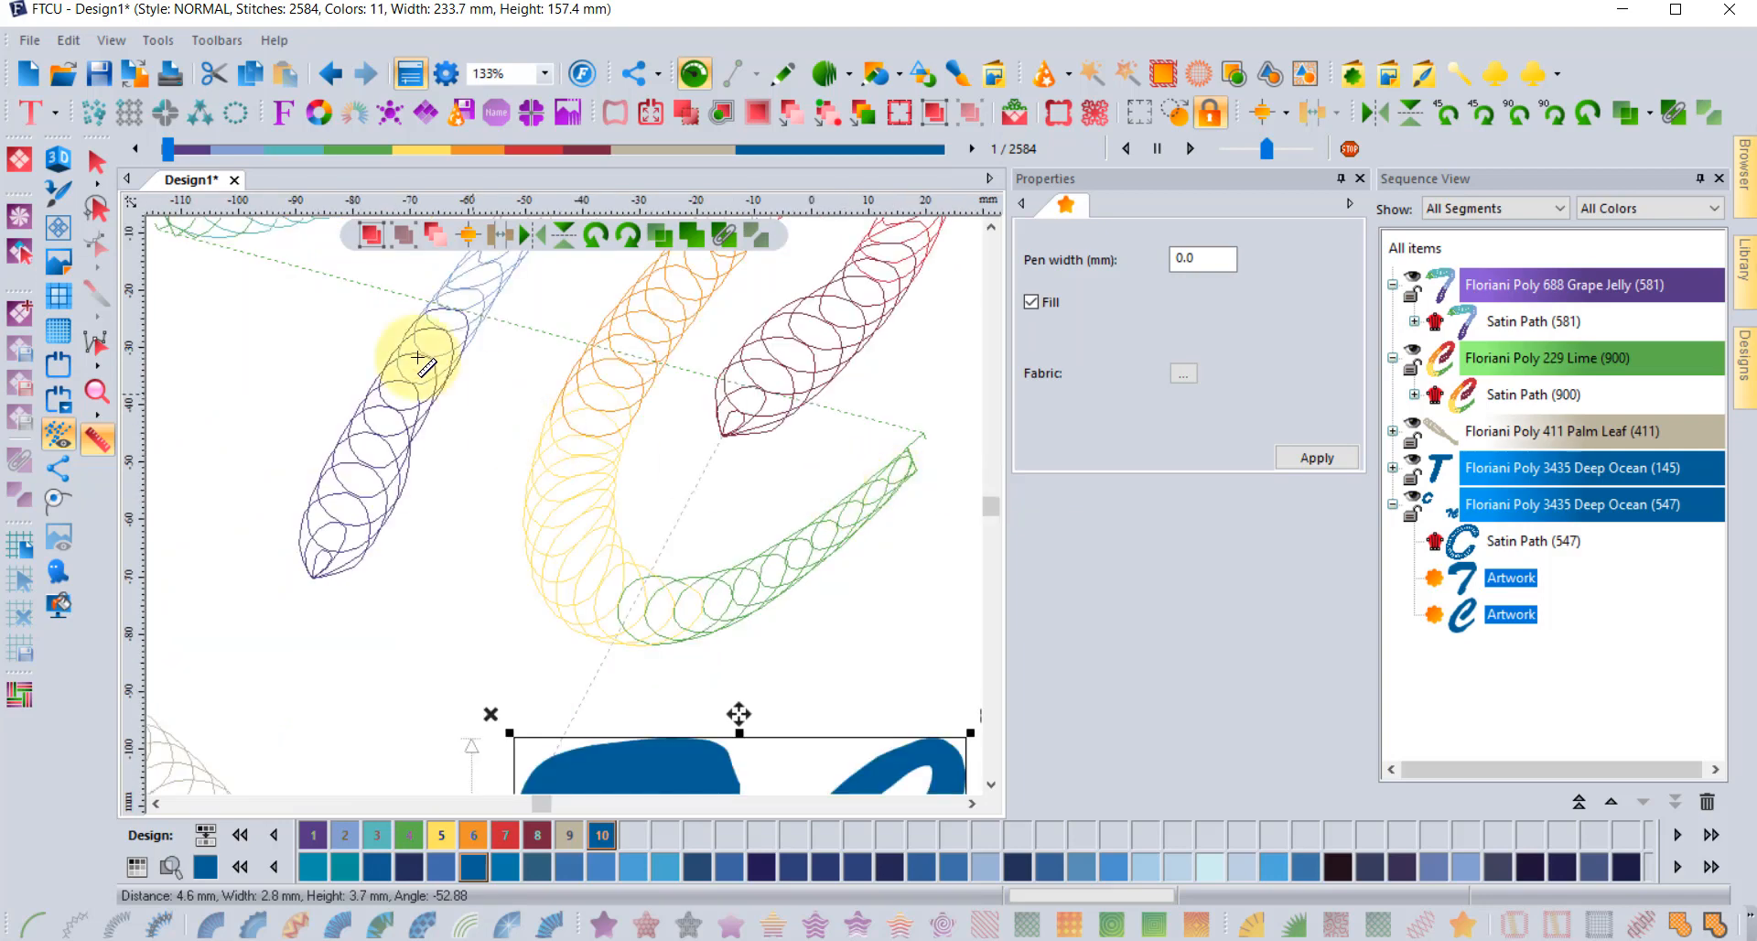
left_click(92, 174)
left_click(93, 170)
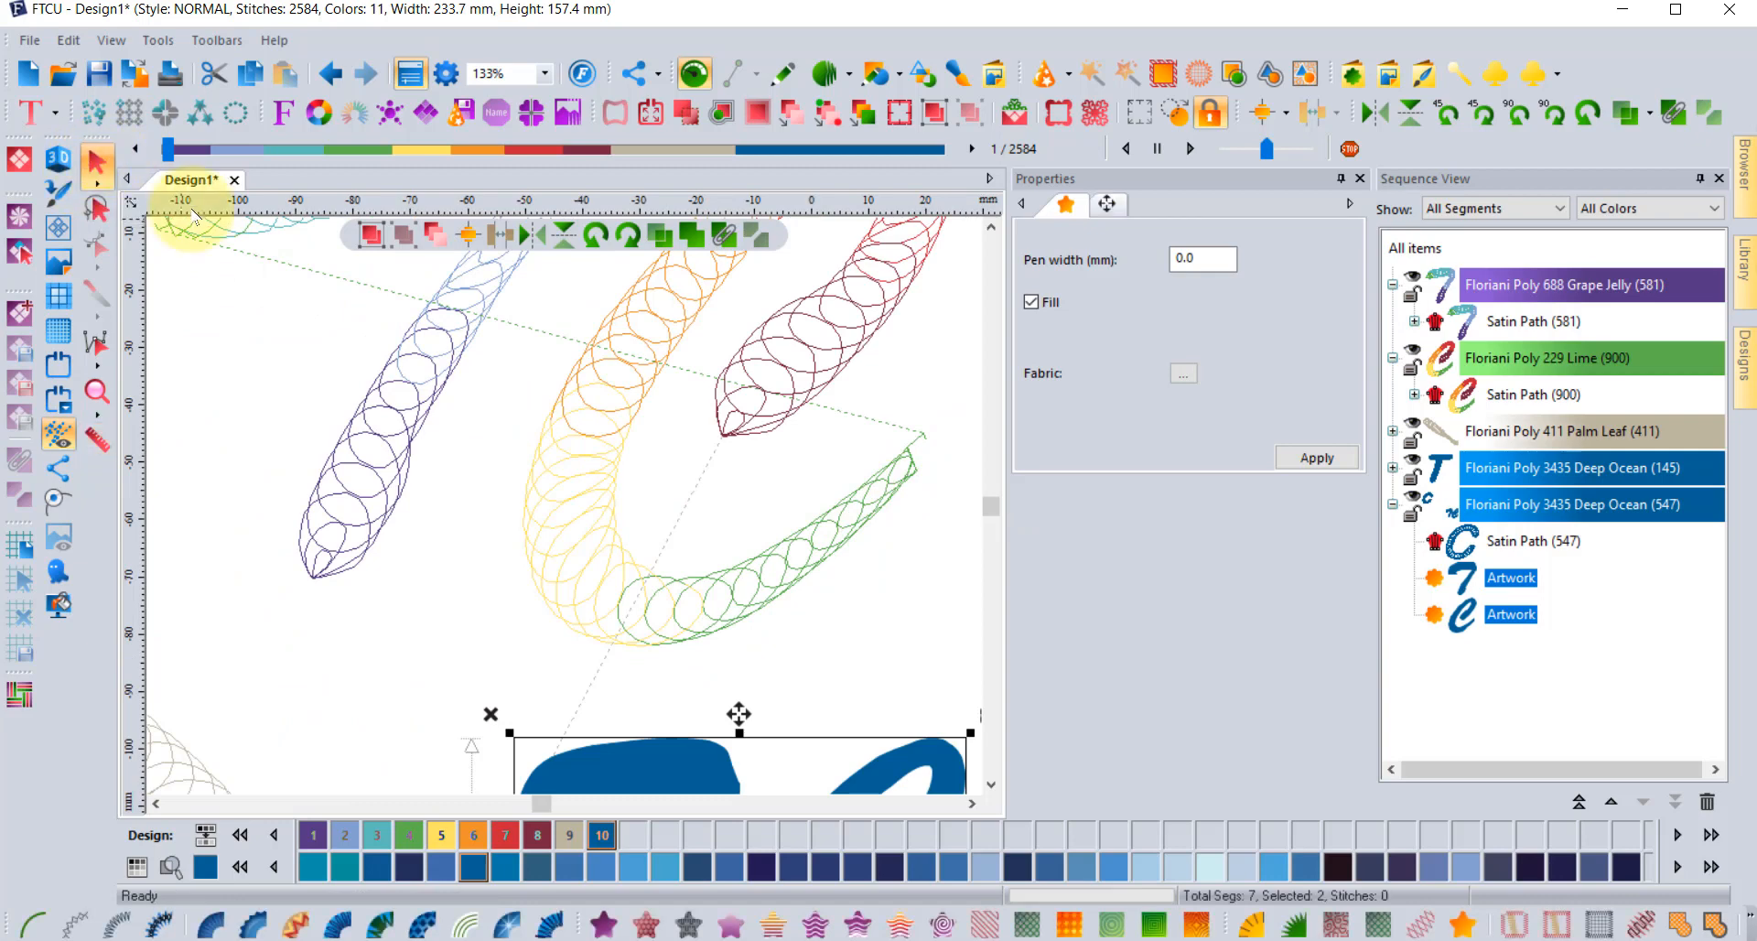
- Try to open the overlapping notch at the inner hook of the new blue C by moving three of its outline nodes
left_click(991, 784)
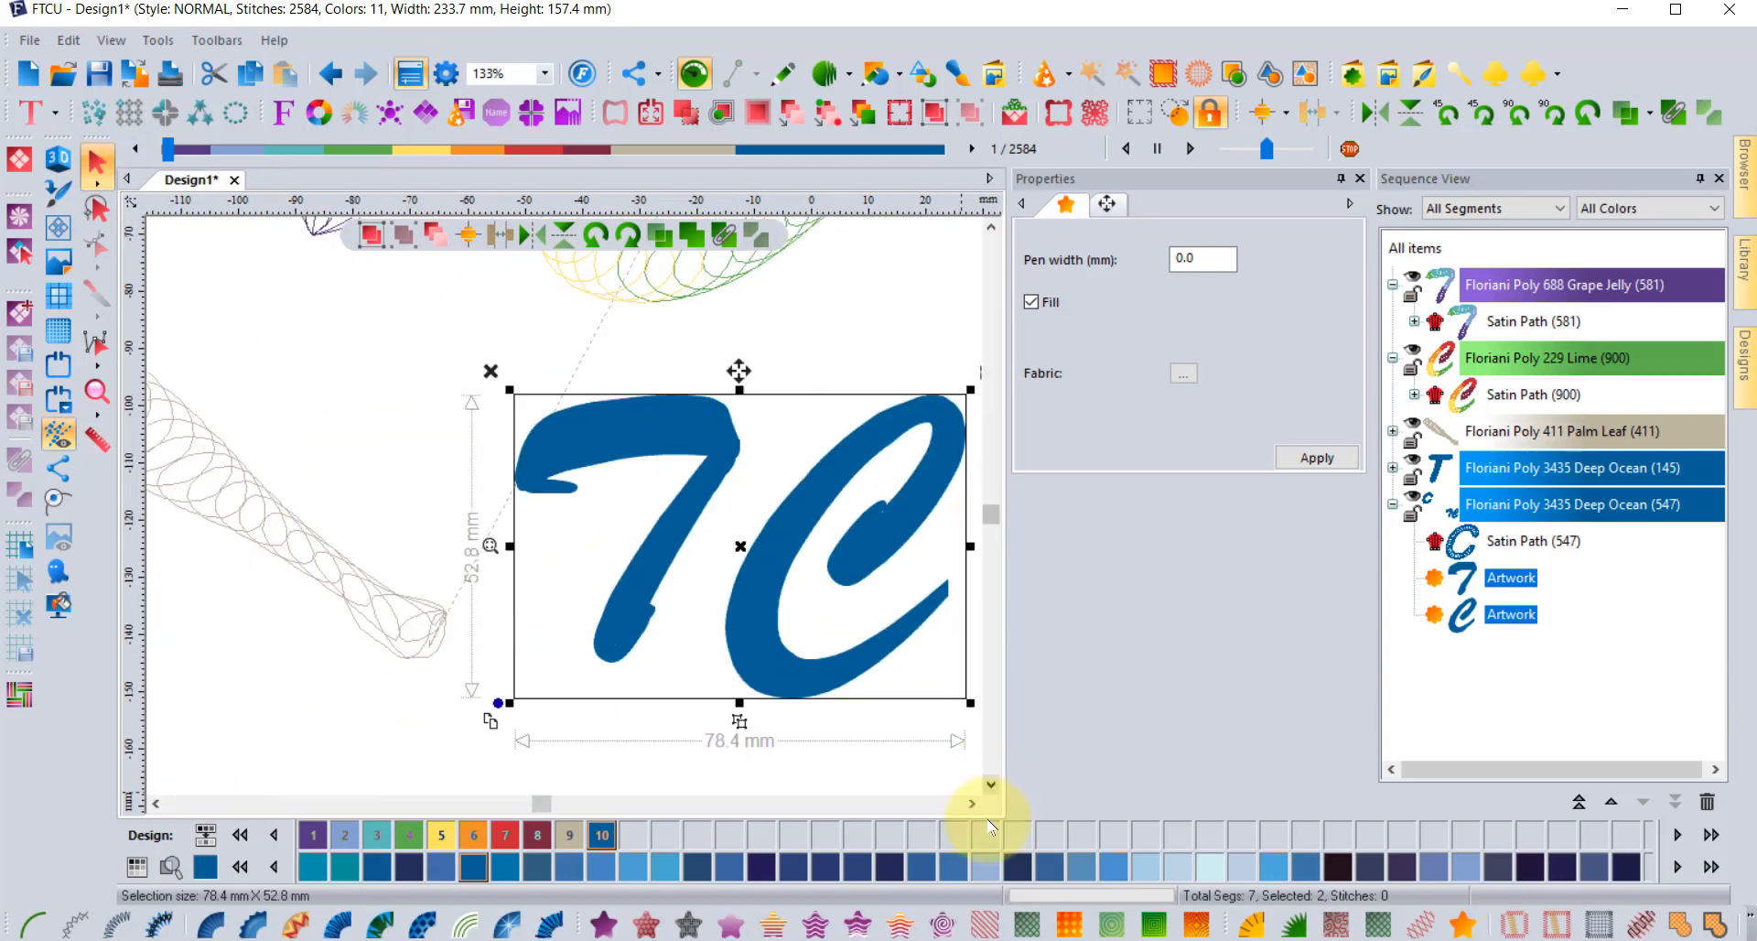
left_click(971, 804)
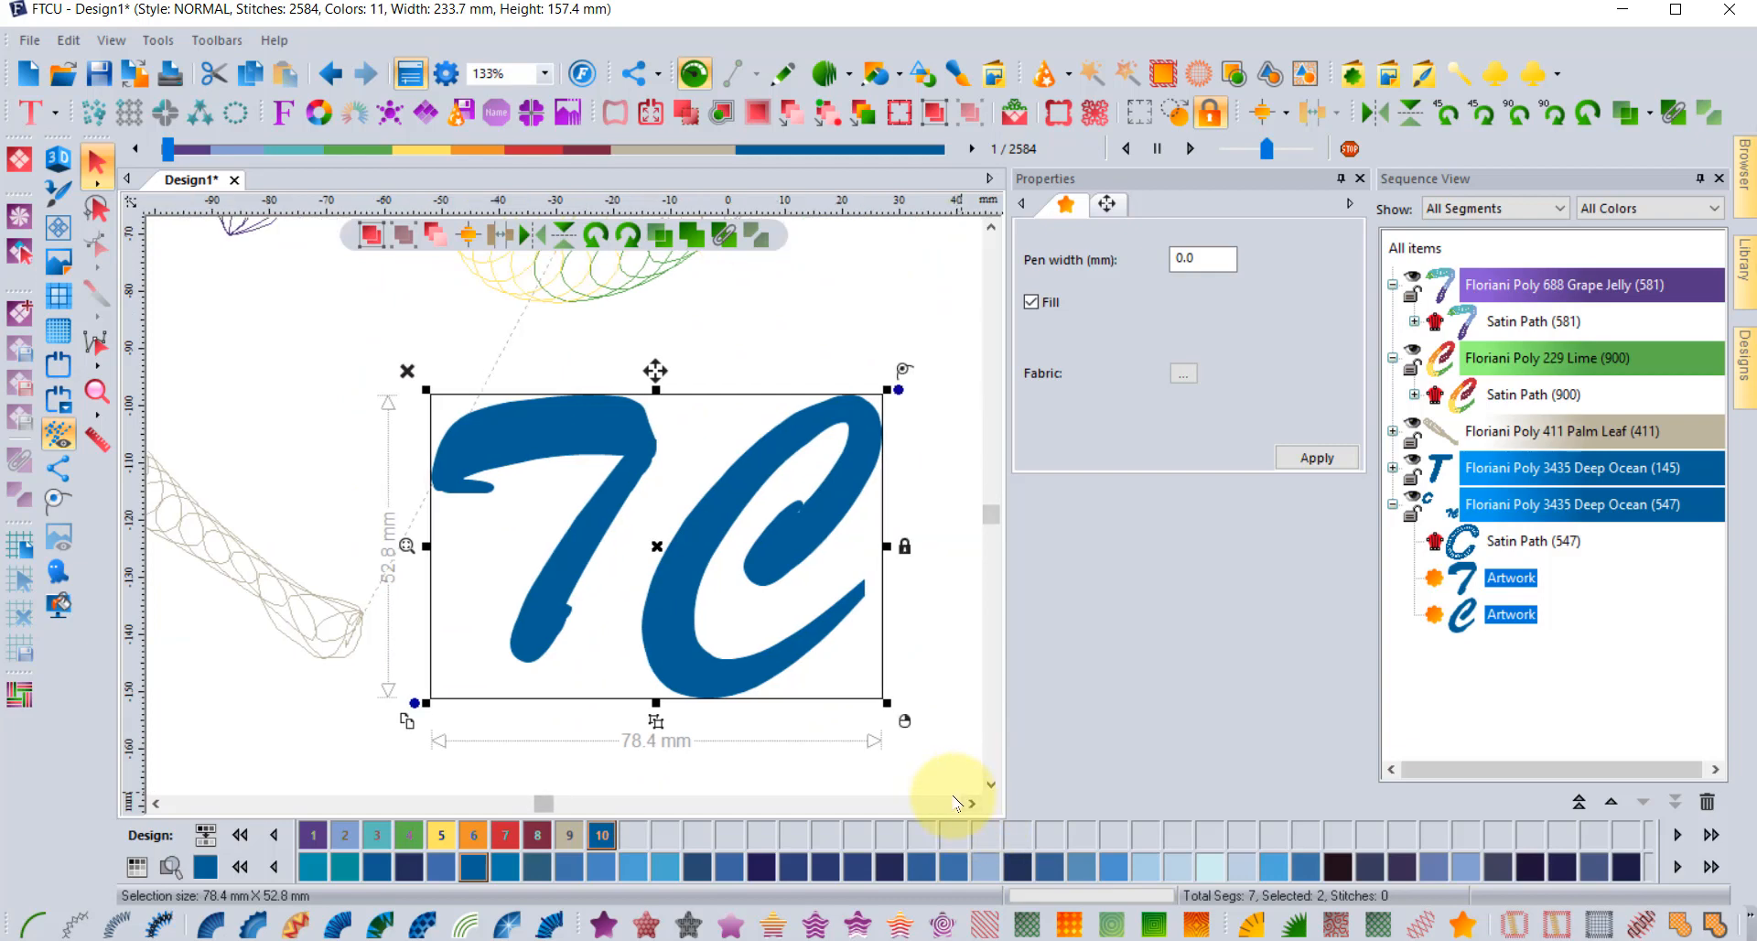
left_click(971, 804)
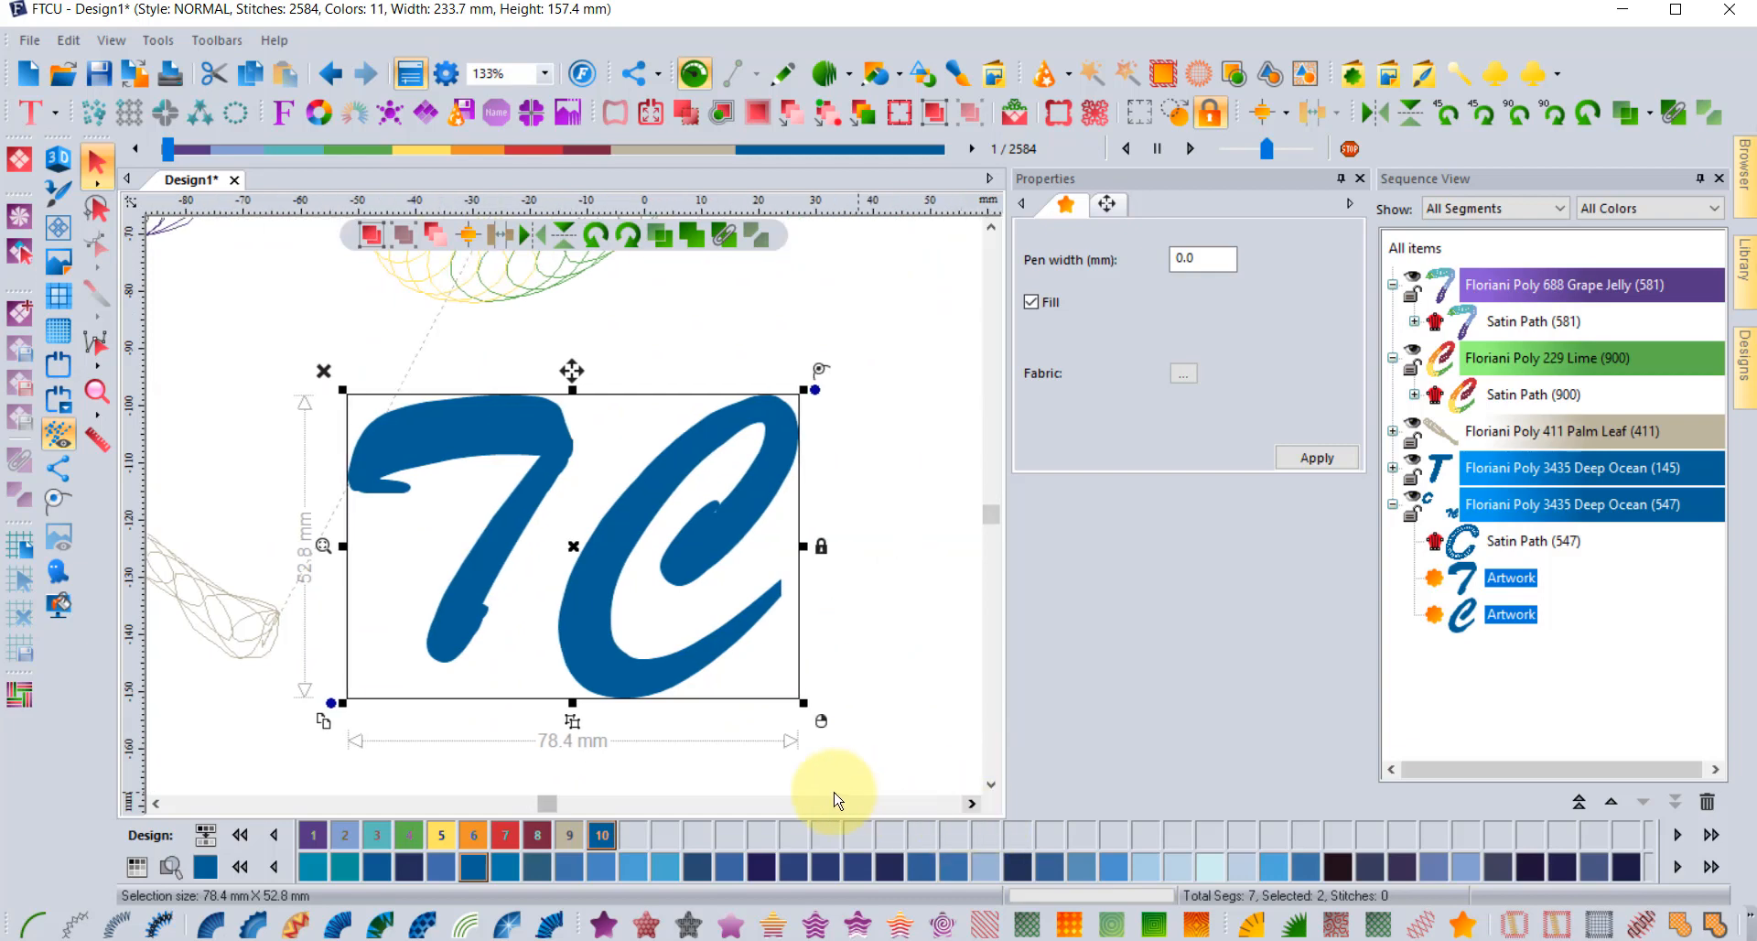
left_click(852, 483)
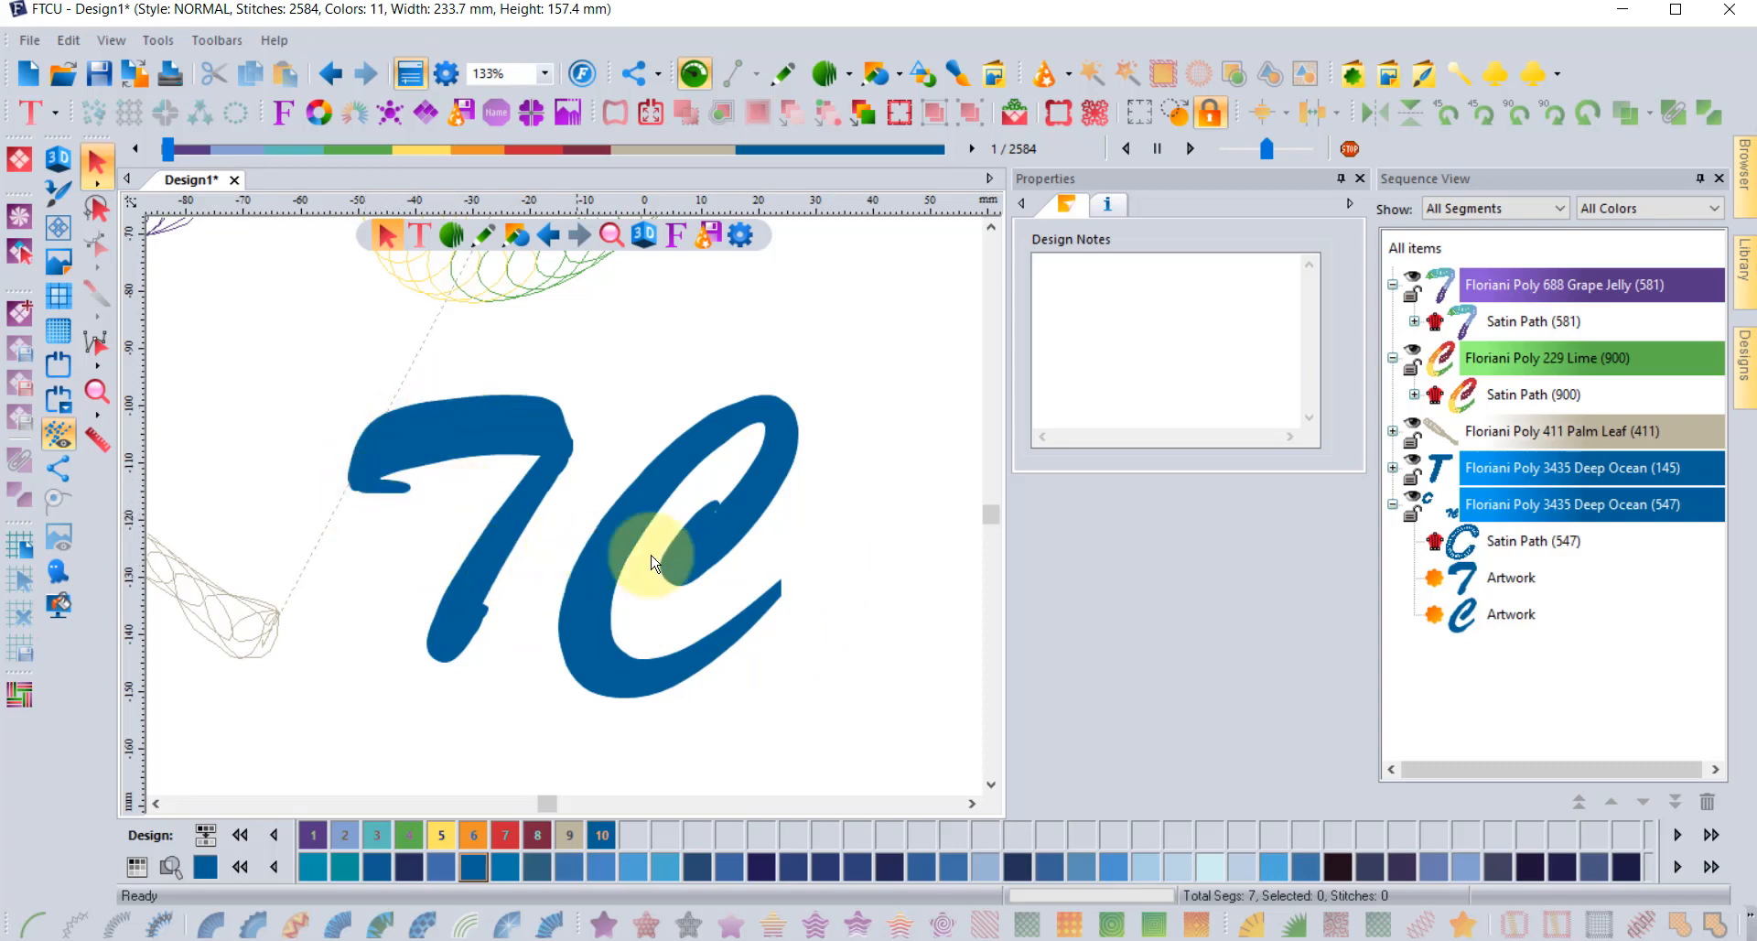
scroll(723, 512, "up", 4)
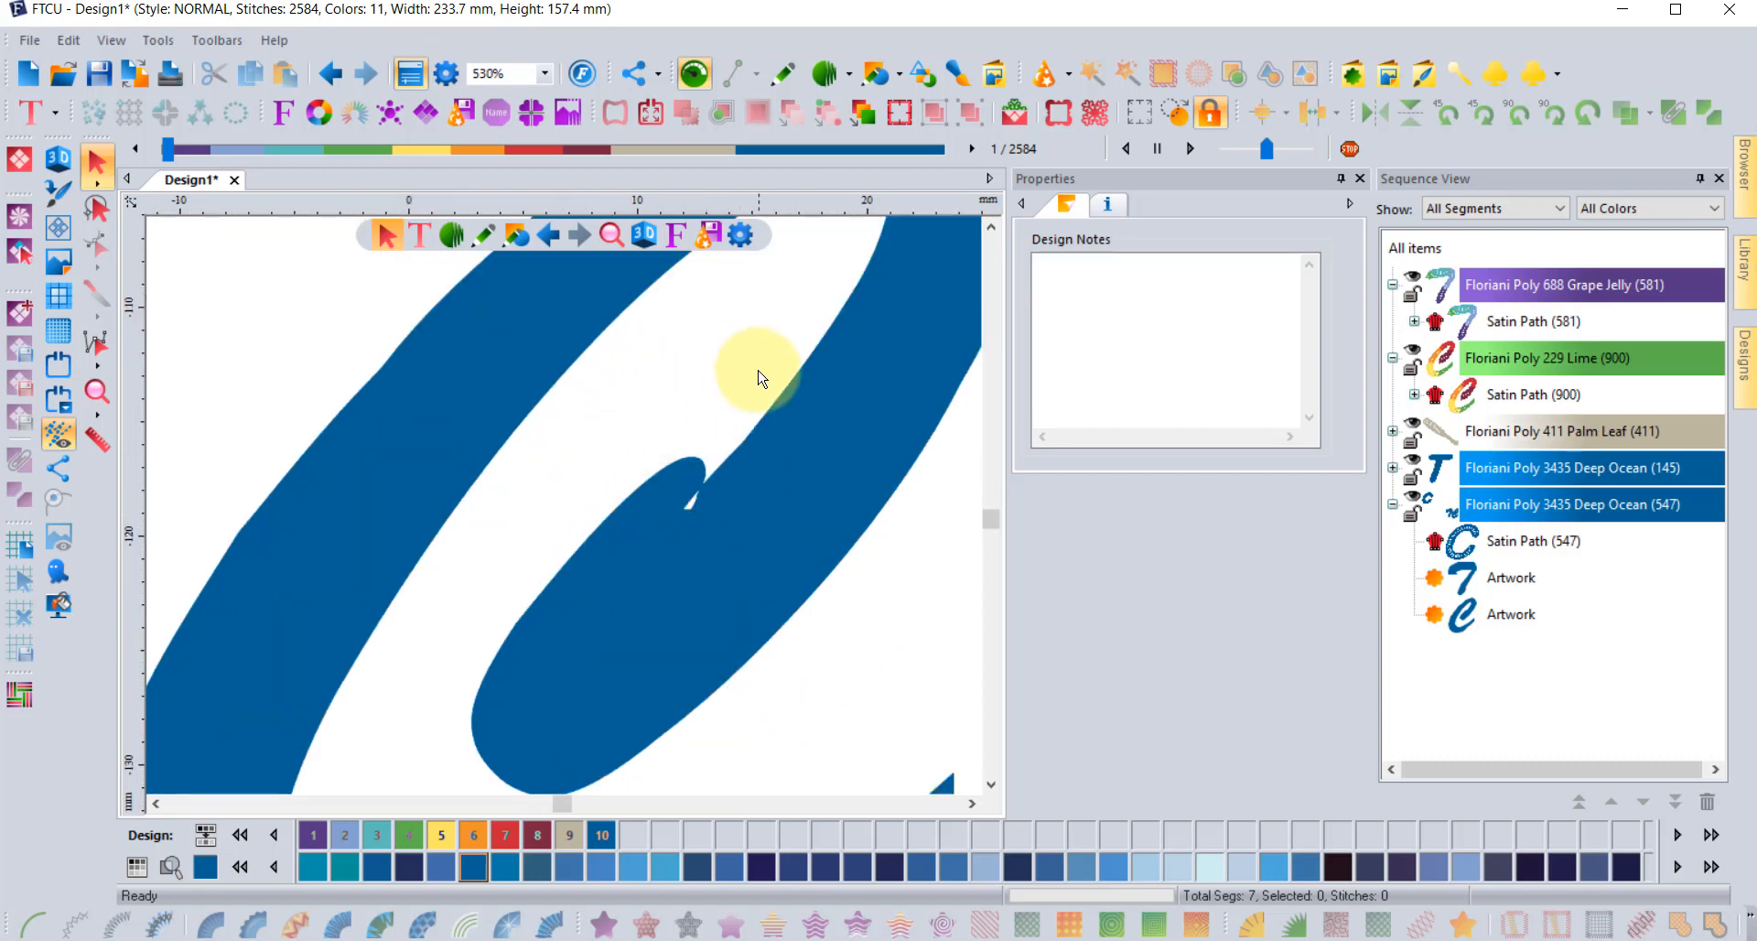
left_click(543, 426)
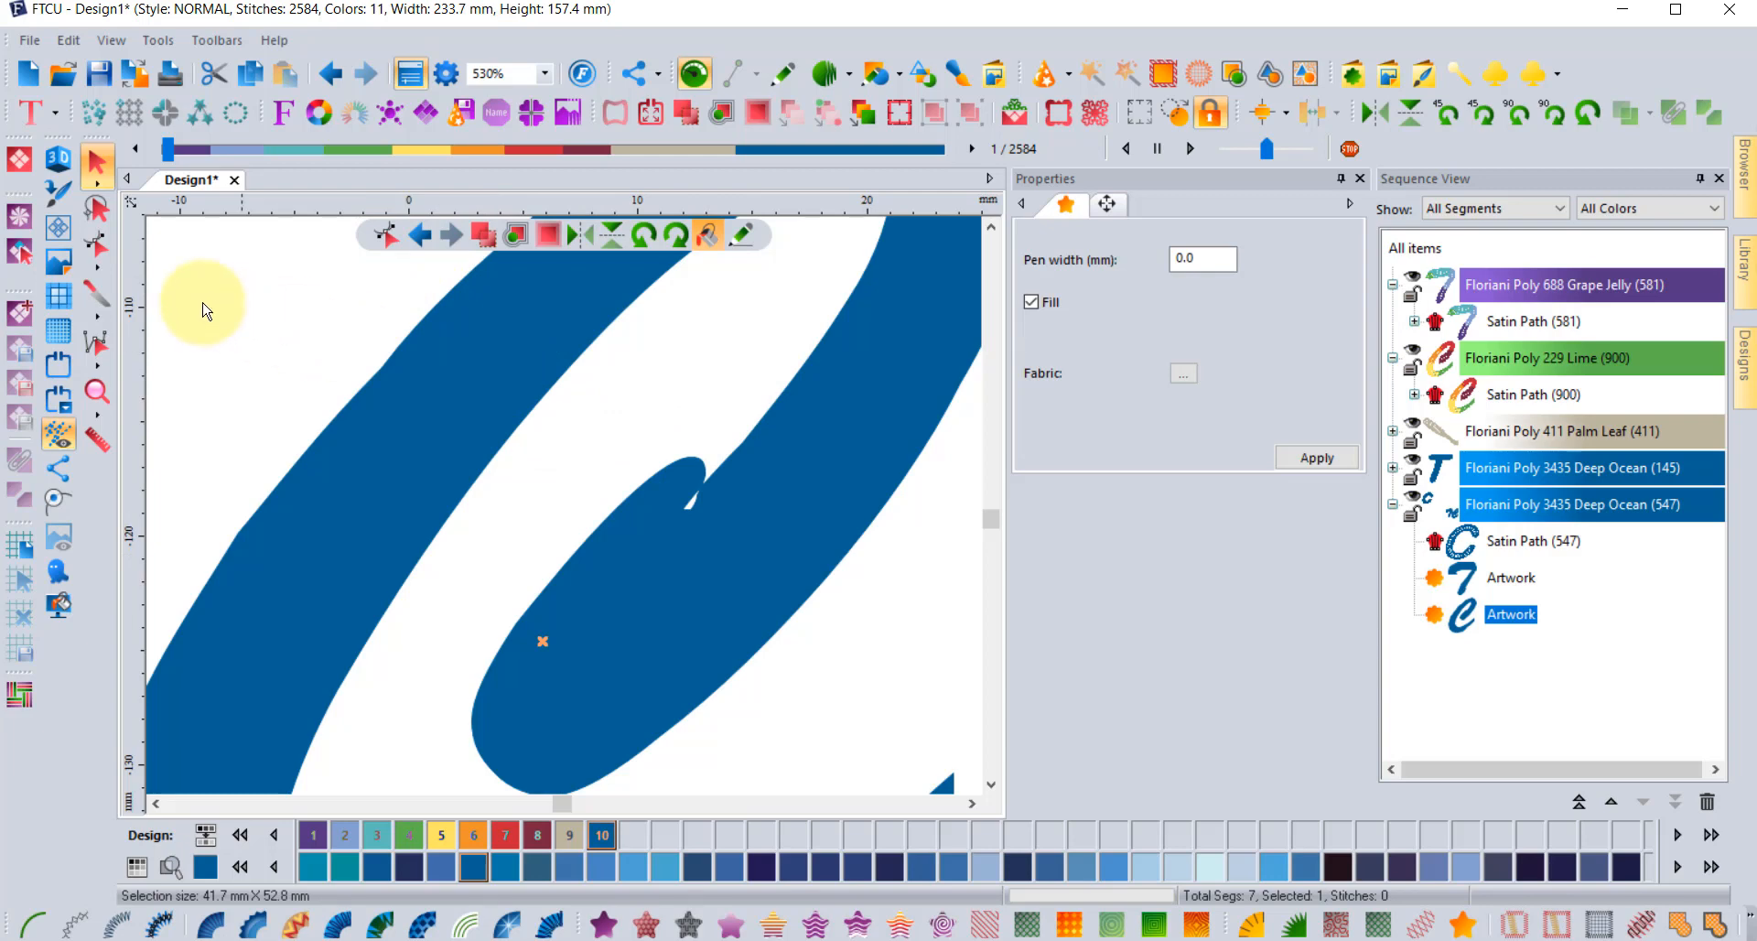
left_click(96, 245)
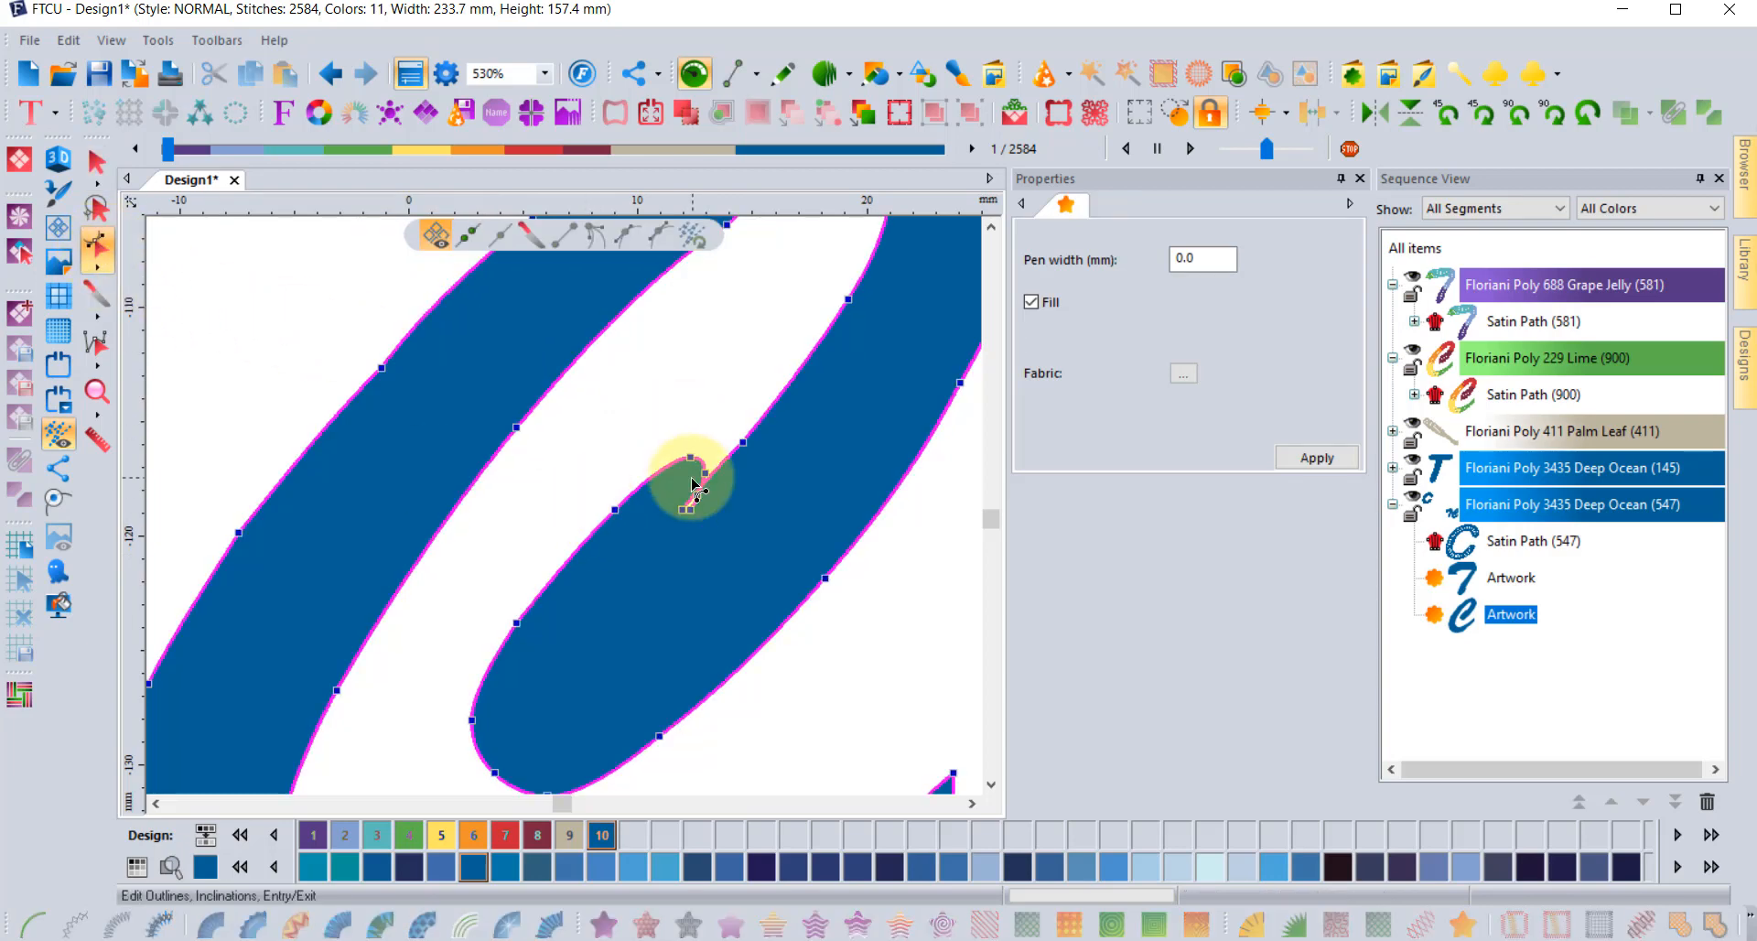
scroll(692, 485, "up", 2)
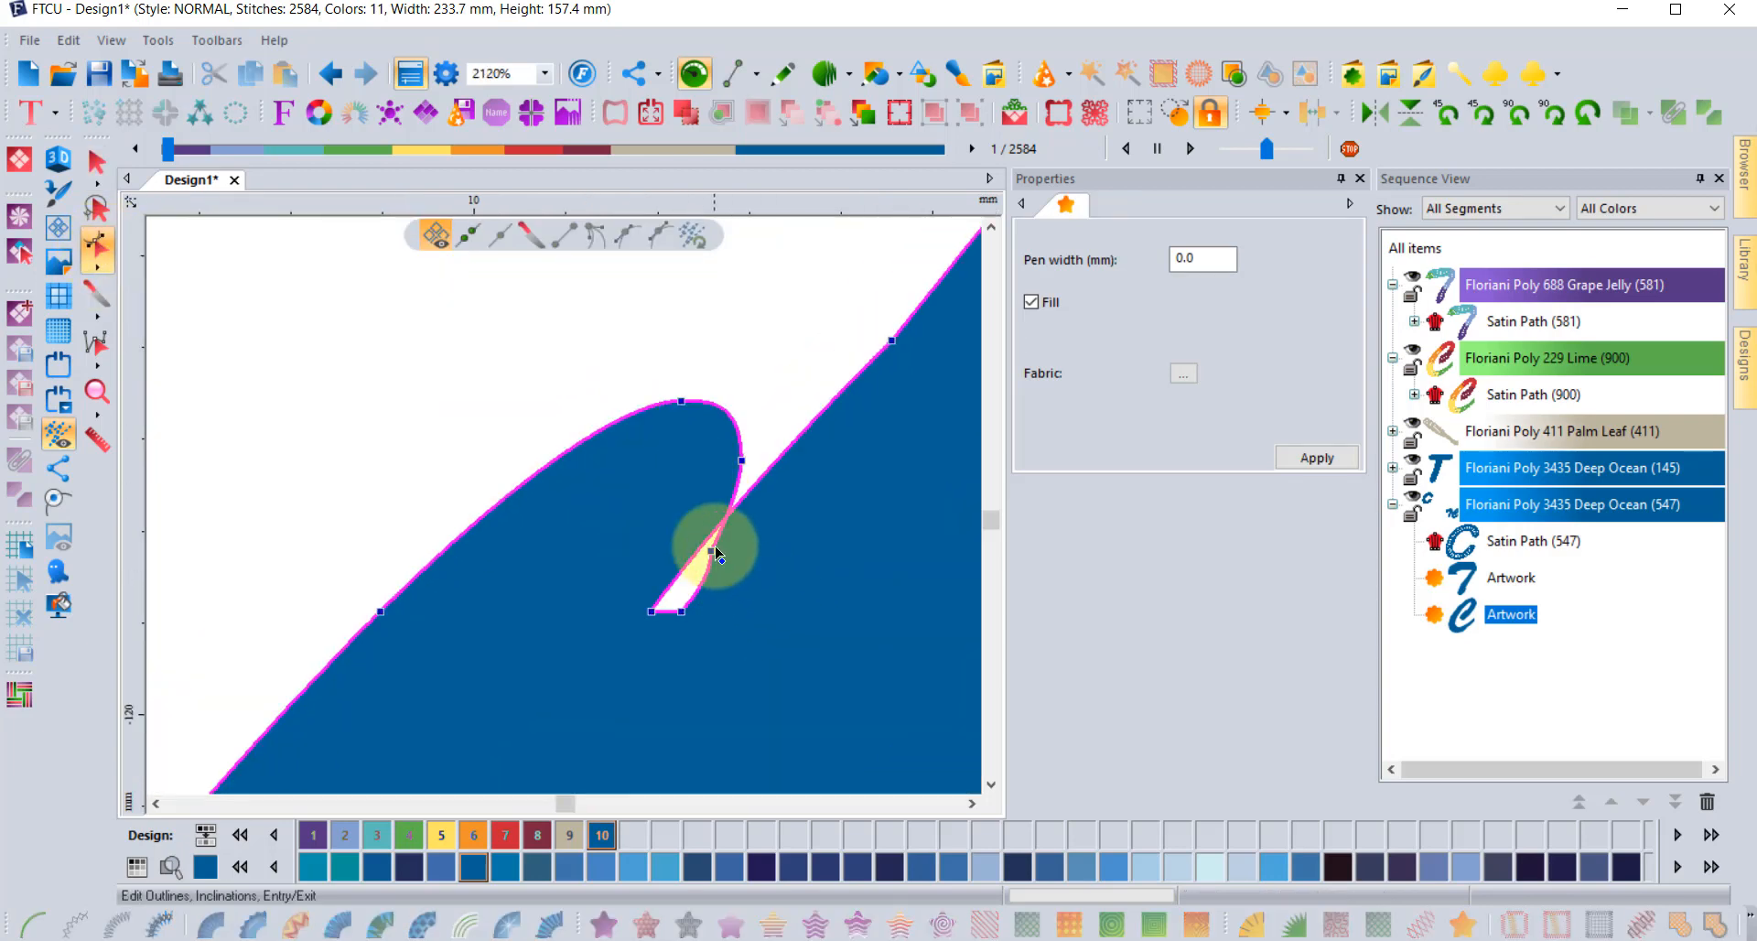
left_click_drag(681, 612, 712, 689)
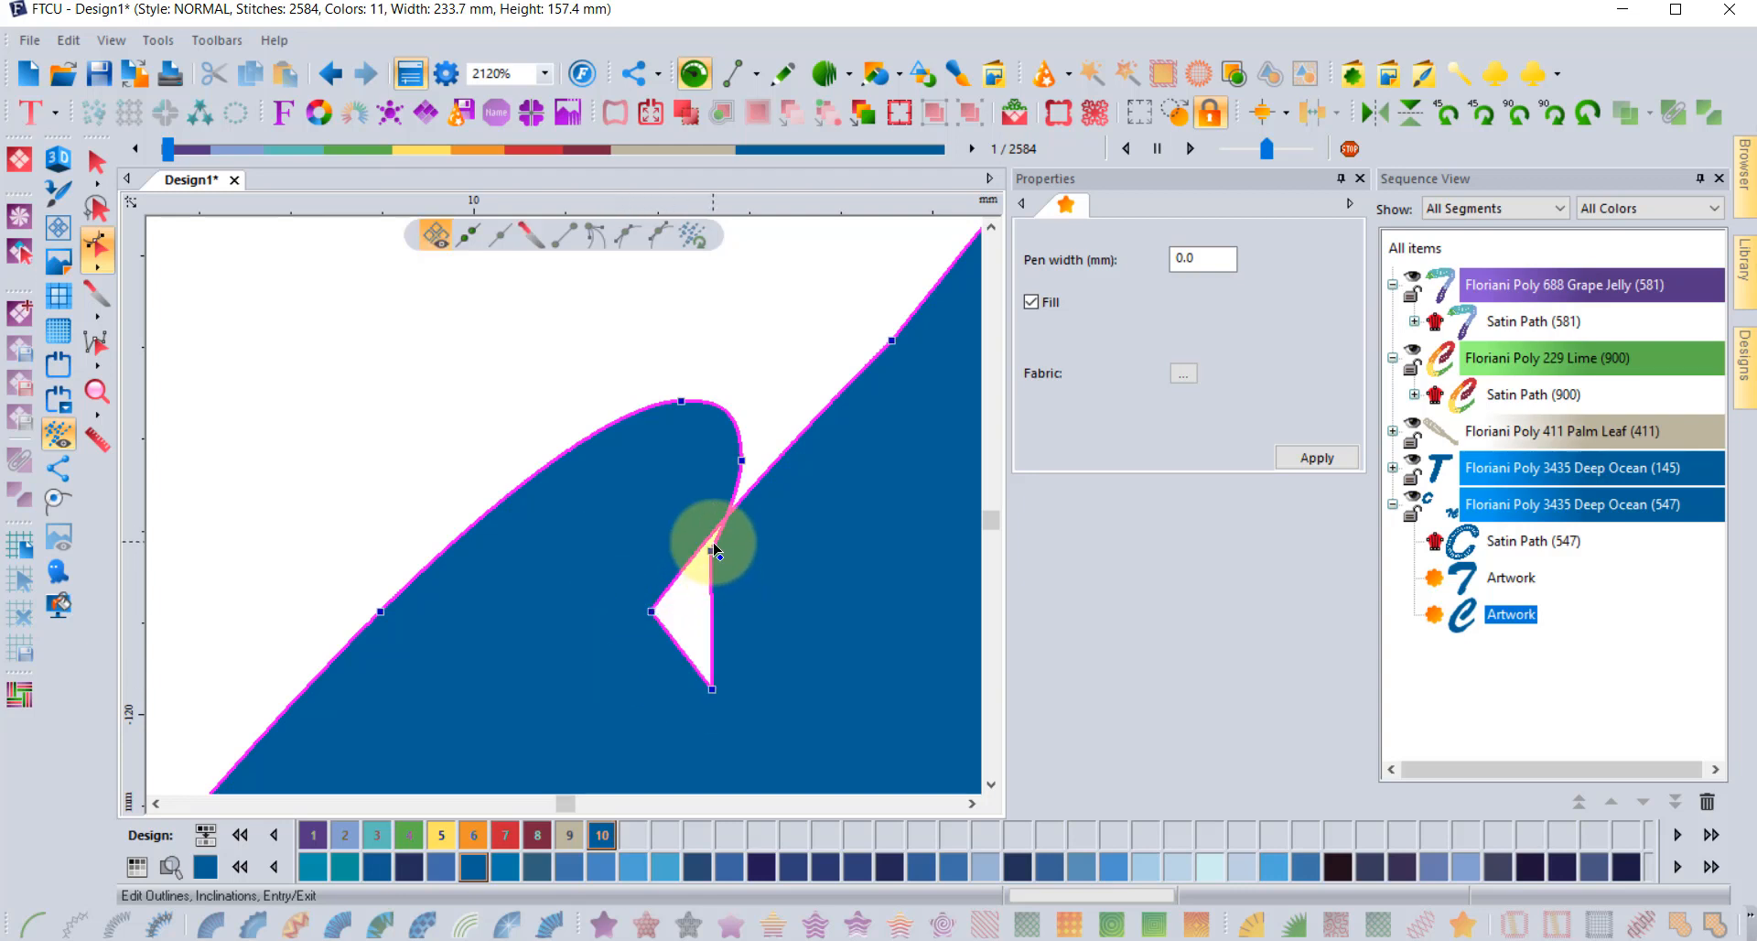
left_click_drag(716, 549, 662, 525)
left_click_drag(654, 631, 742, 639)
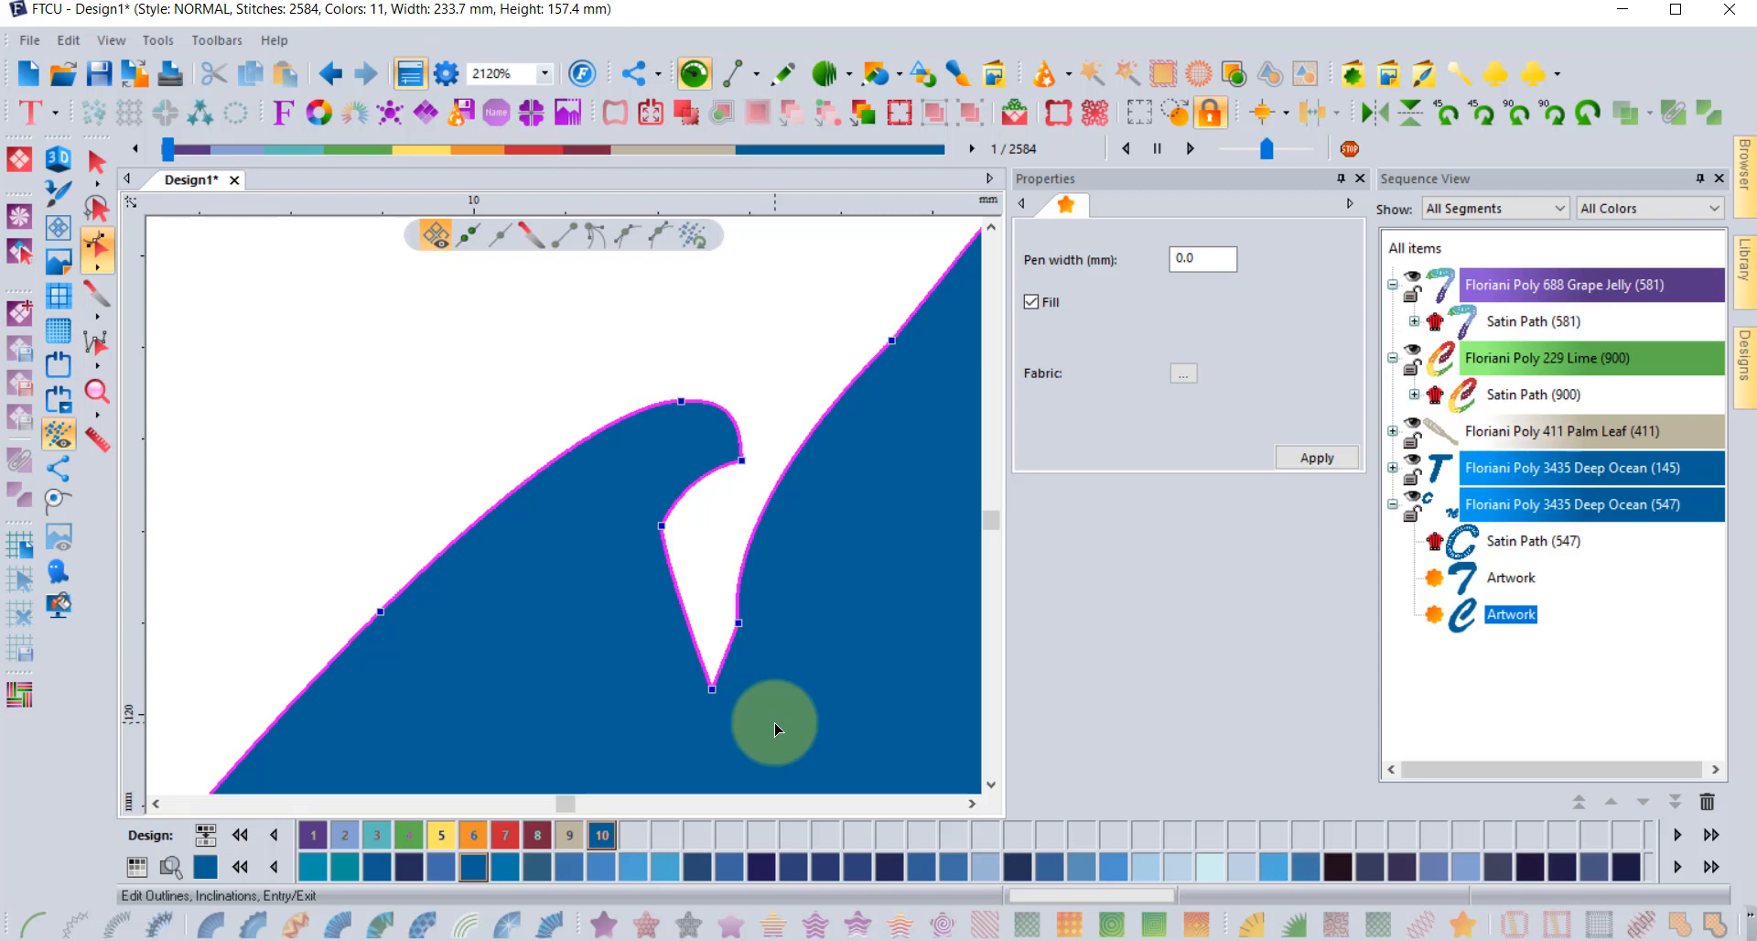
- Undo the node moves at the blue C's inner notch while keeping the imported TC artwork
left_click(336, 68)
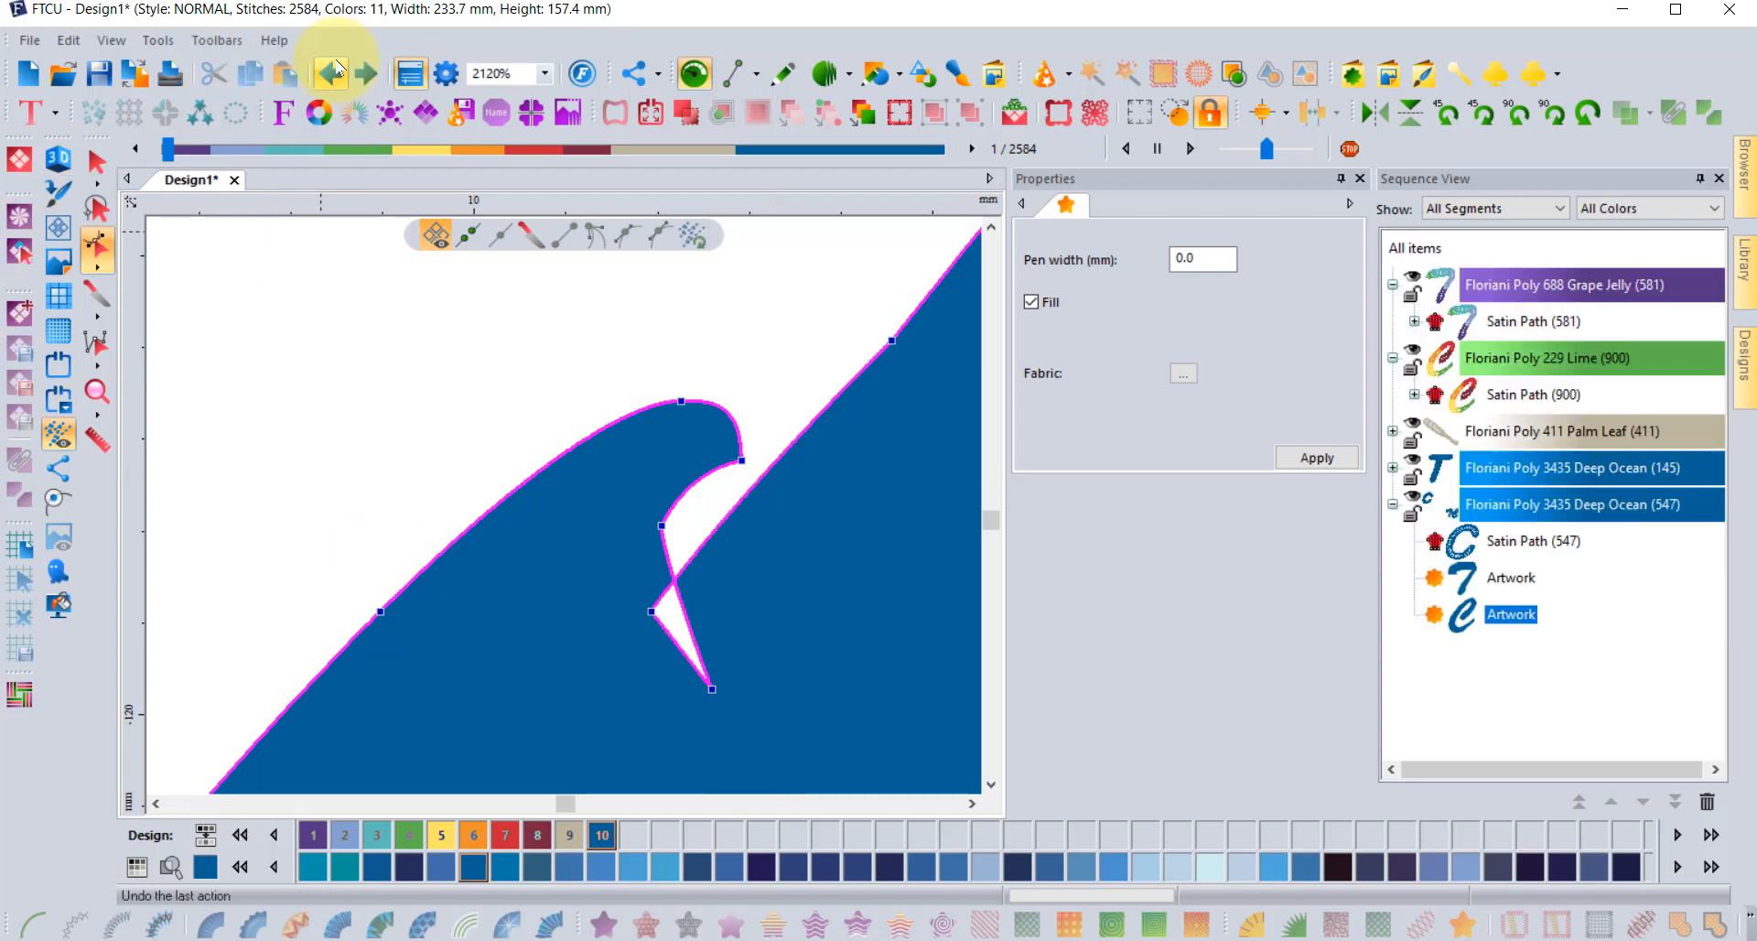
left_click(336, 68)
left_click(336, 69)
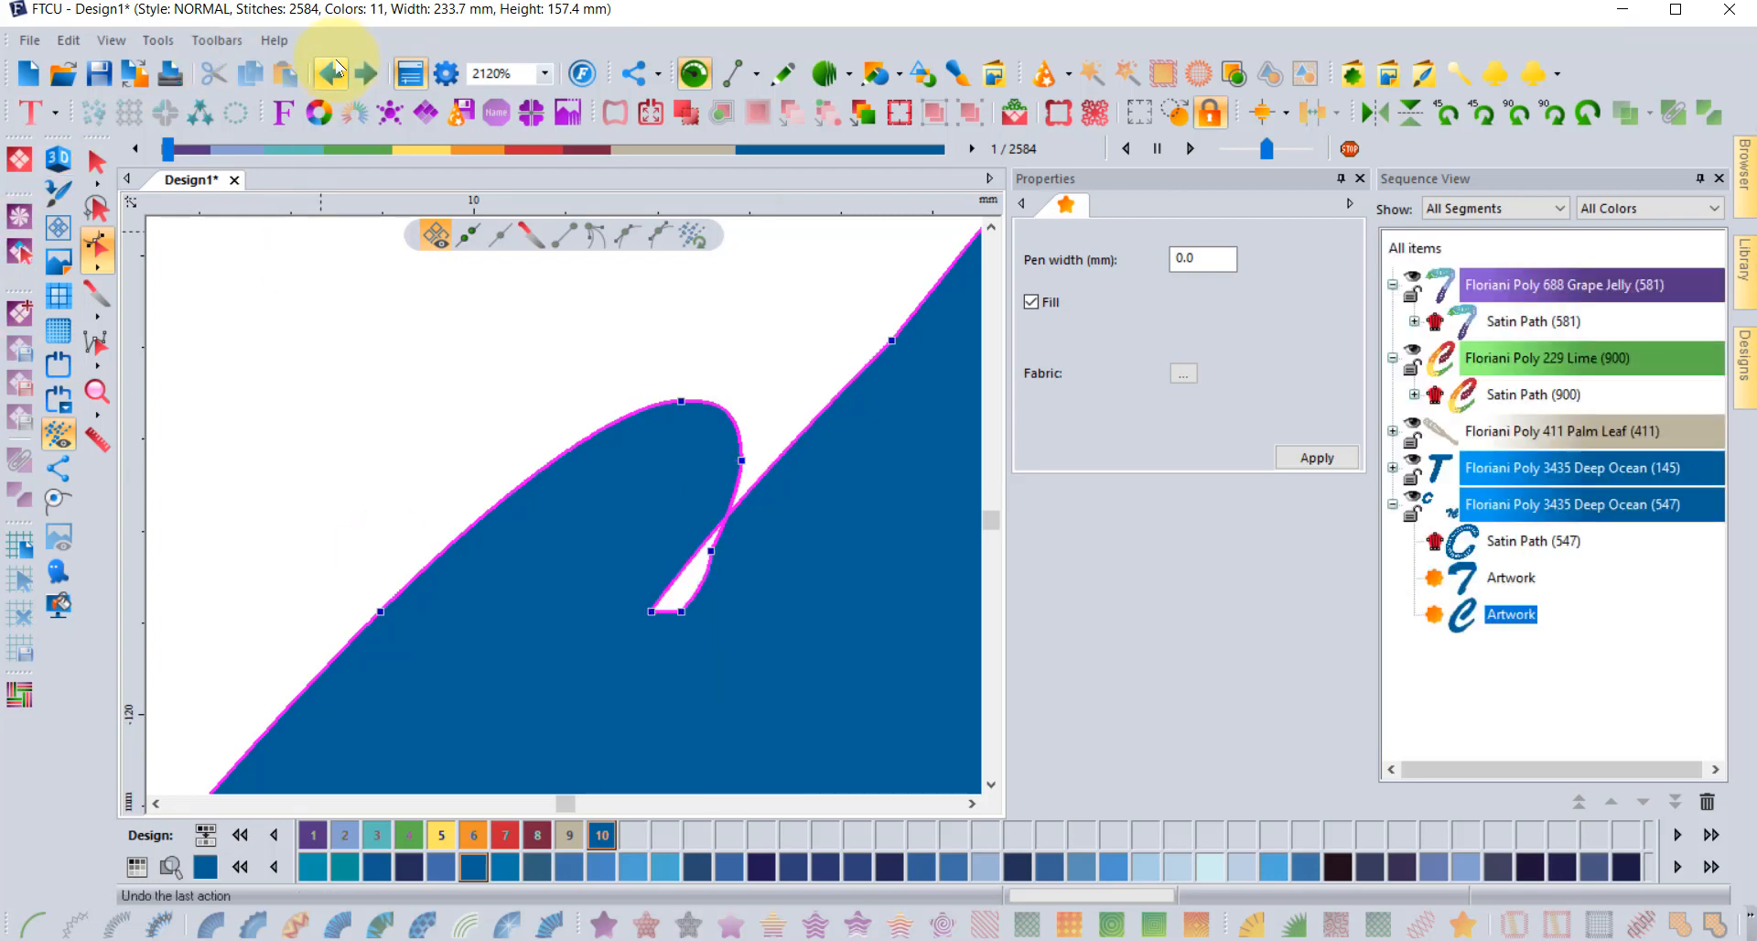
left_click(335, 69)
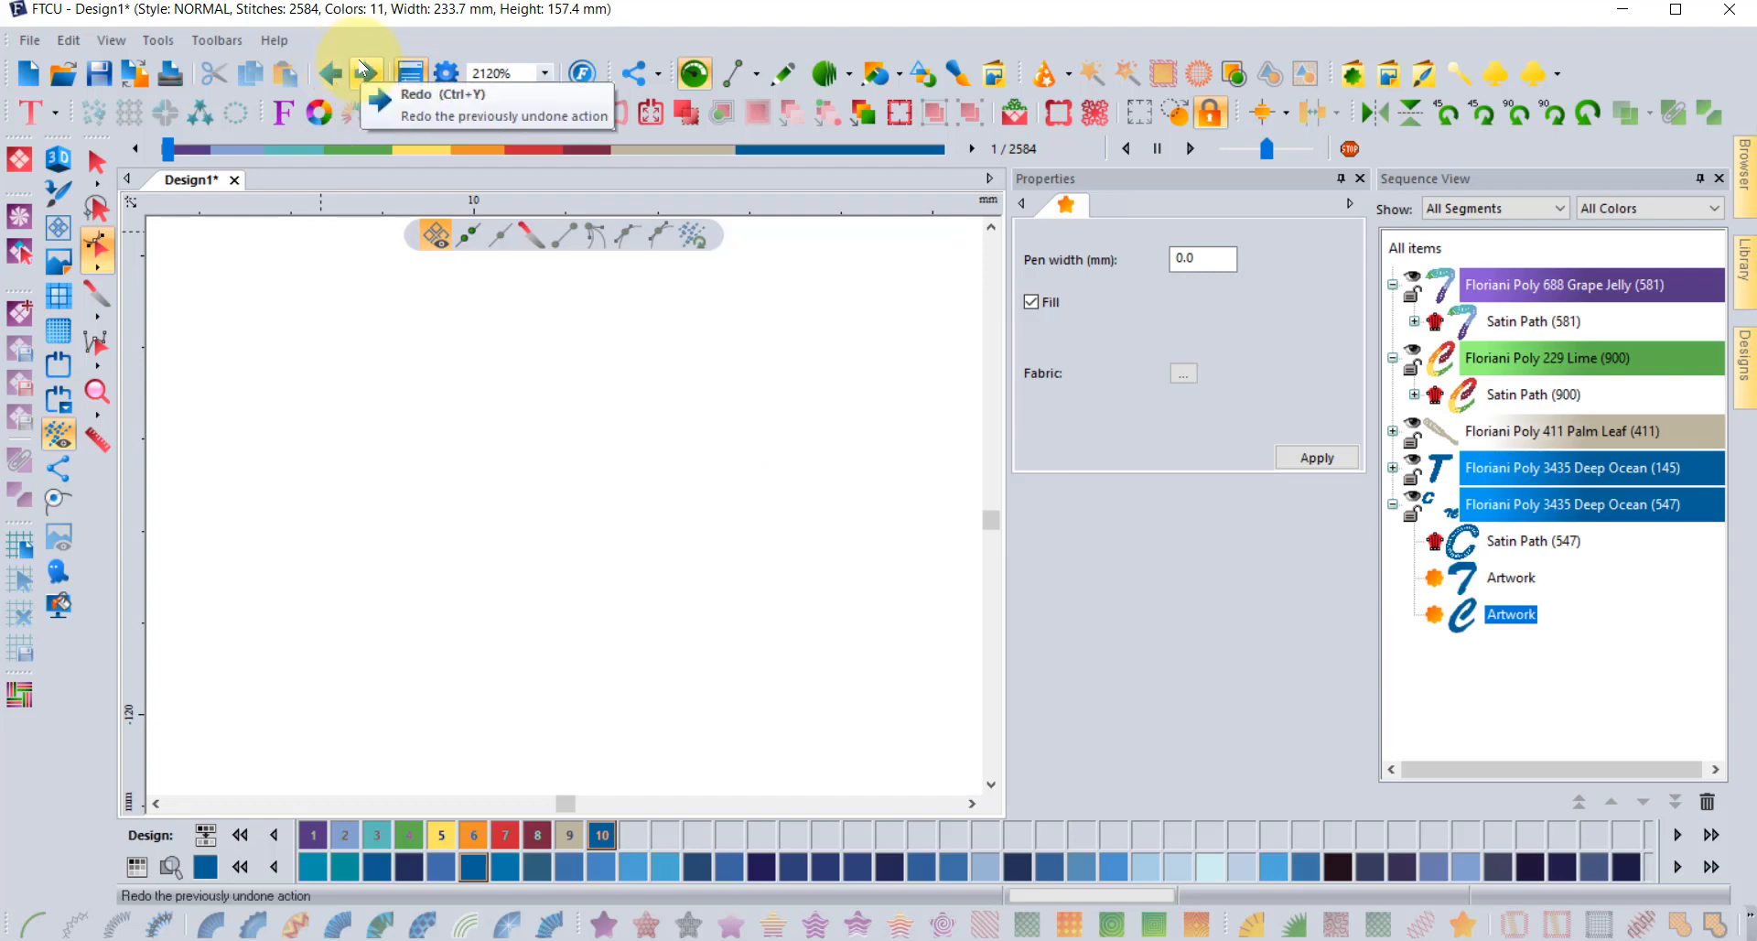
left_click(363, 72)
- Convert the new blue C artwork to a Spiral Satin fill
scroll(561, 361, "down", 3)
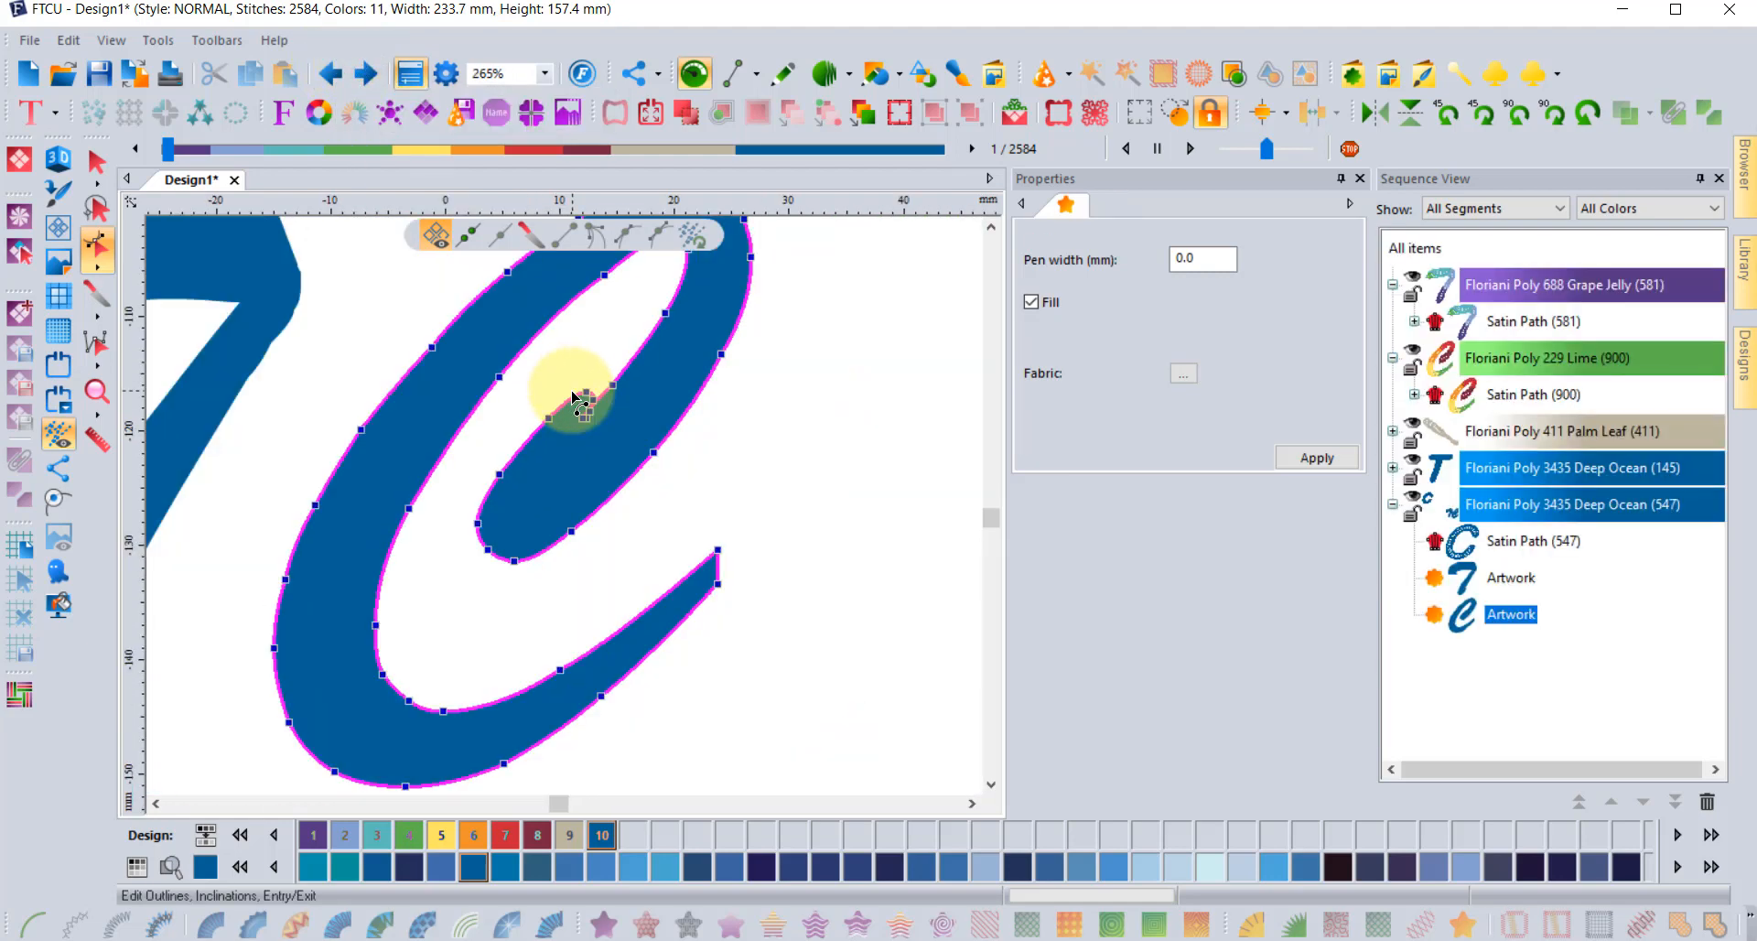
left_click(991, 227)
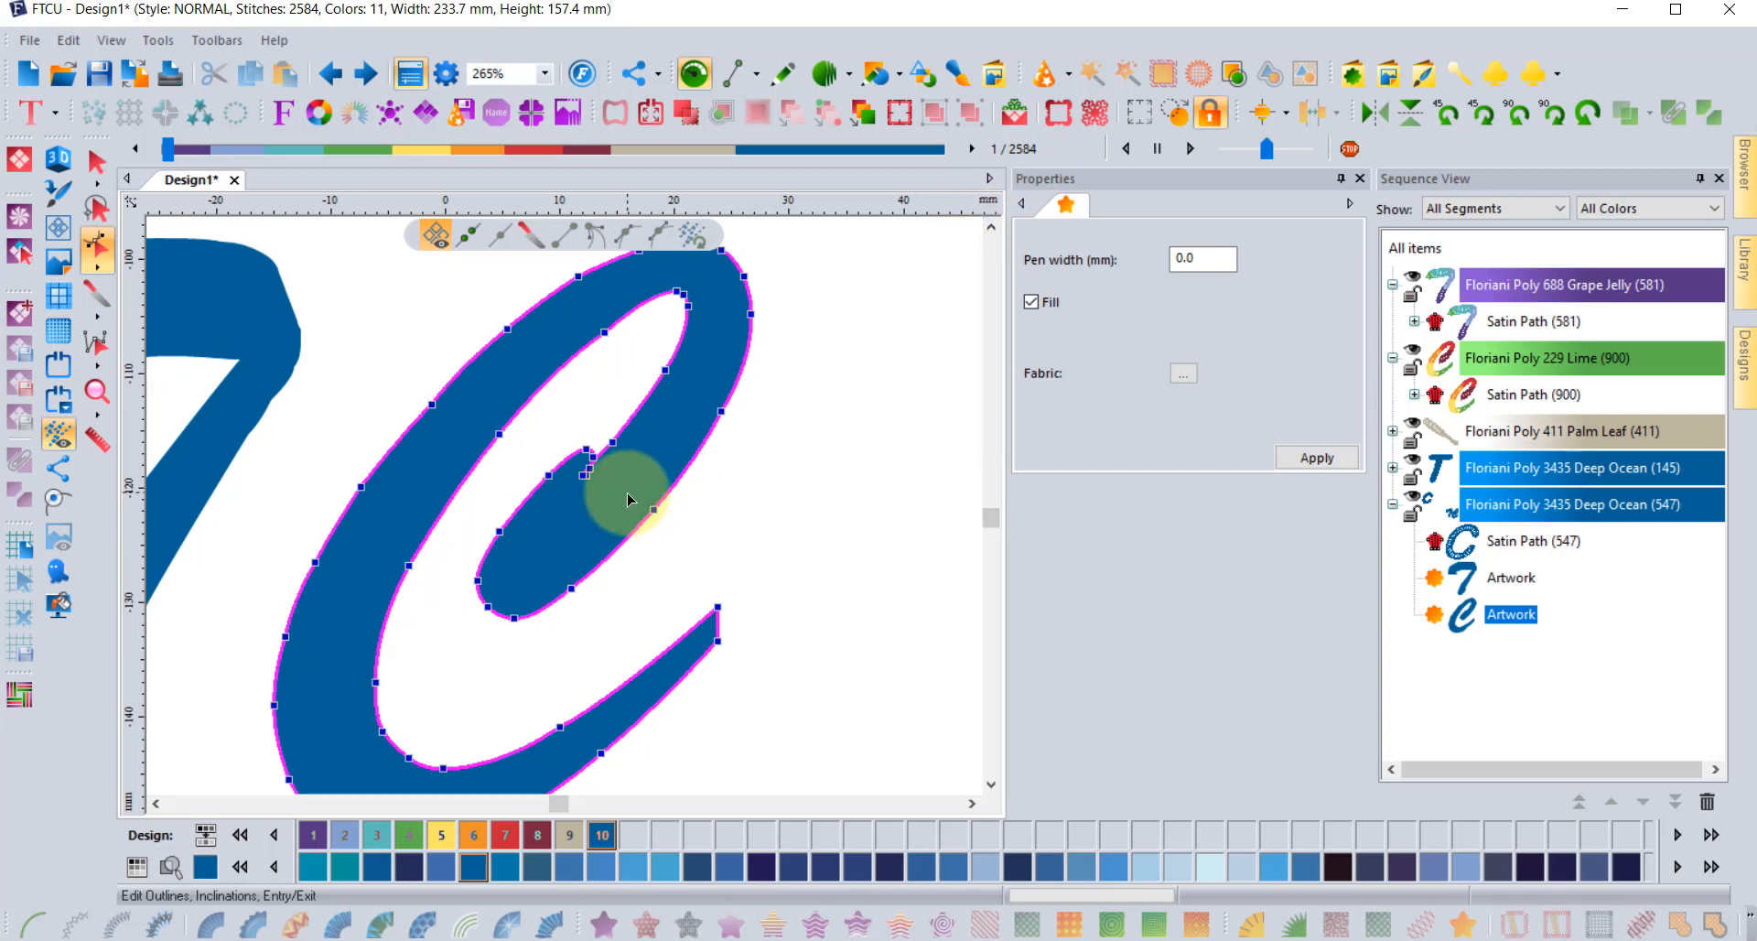
scroll(627, 499, "down", 1)
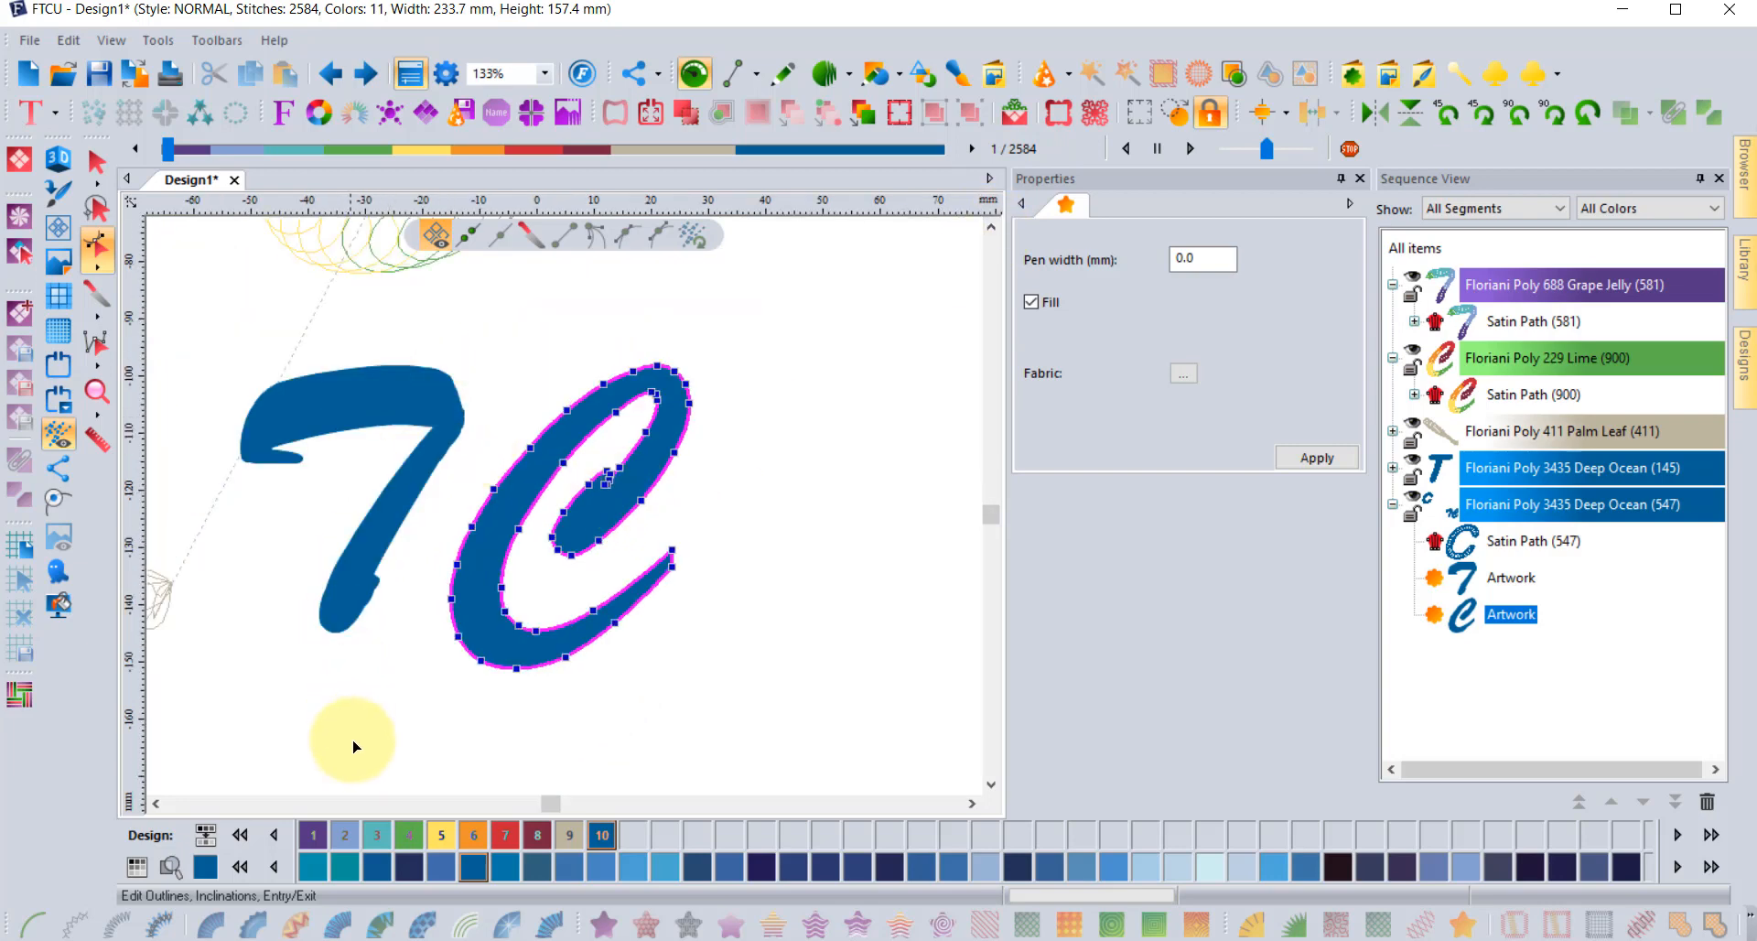
left_click(96, 163)
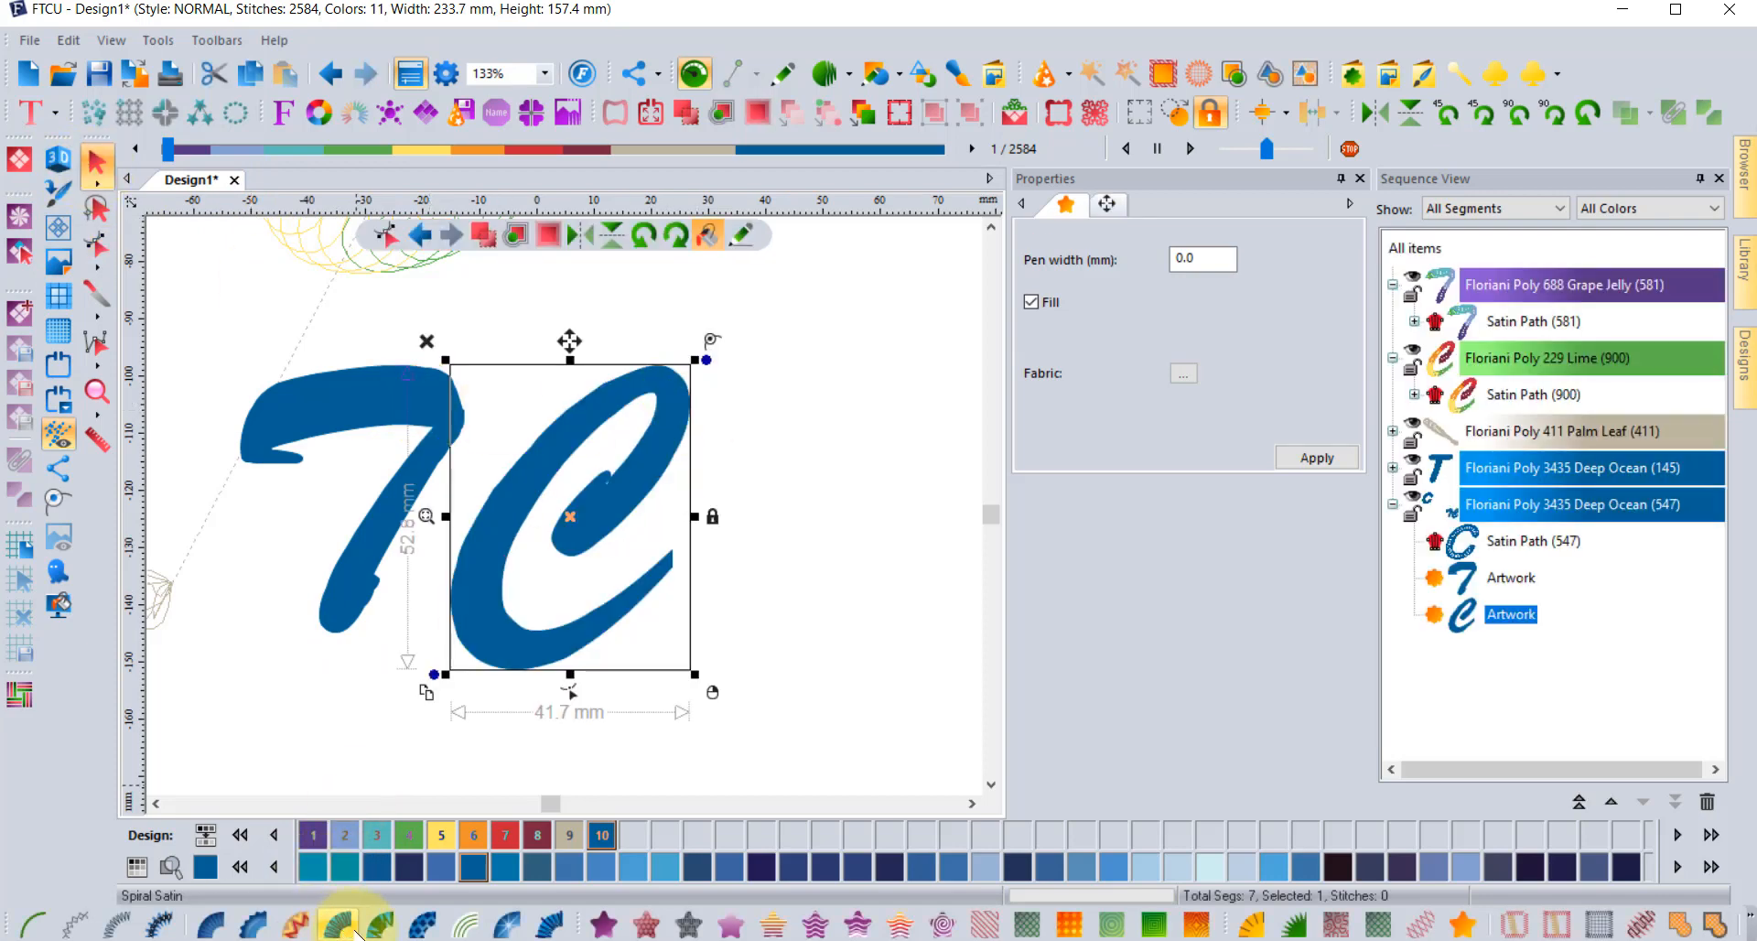
left_click(340, 927)
left_click(498, 615)
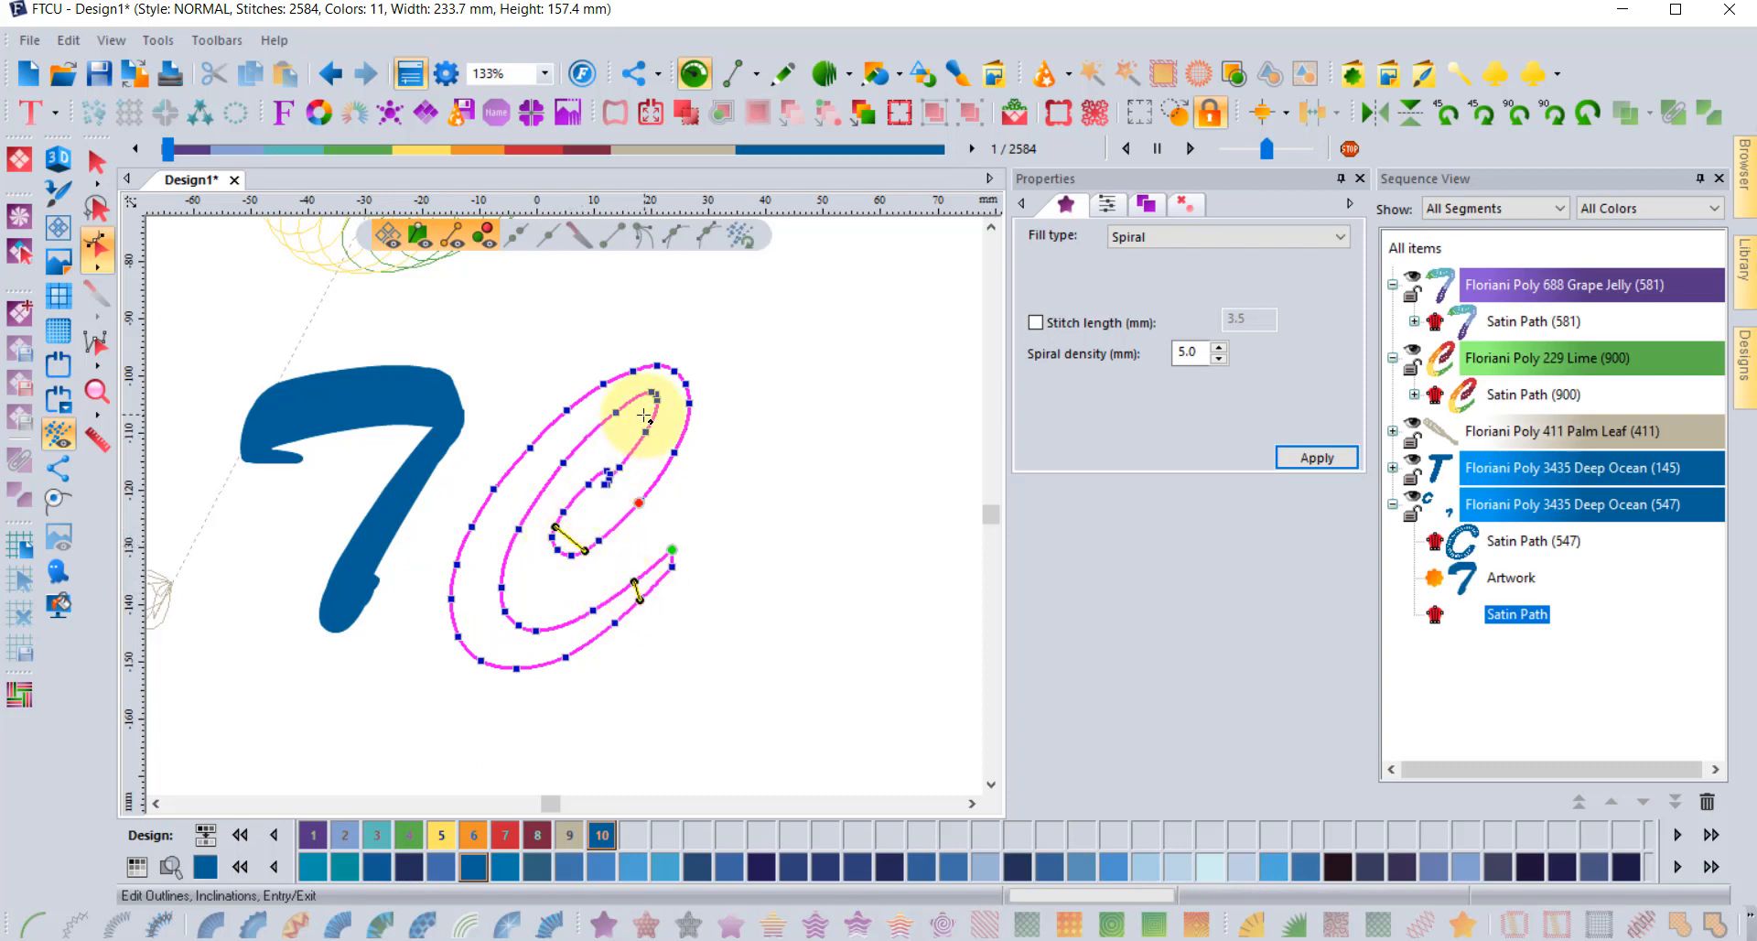
- Add inclination lines across the new C's top curve, the upper part of its main stroke and its lower bend
left_click_drag(657, 400, 677, 372)
left_click_drag(547, 486, 518, 456)
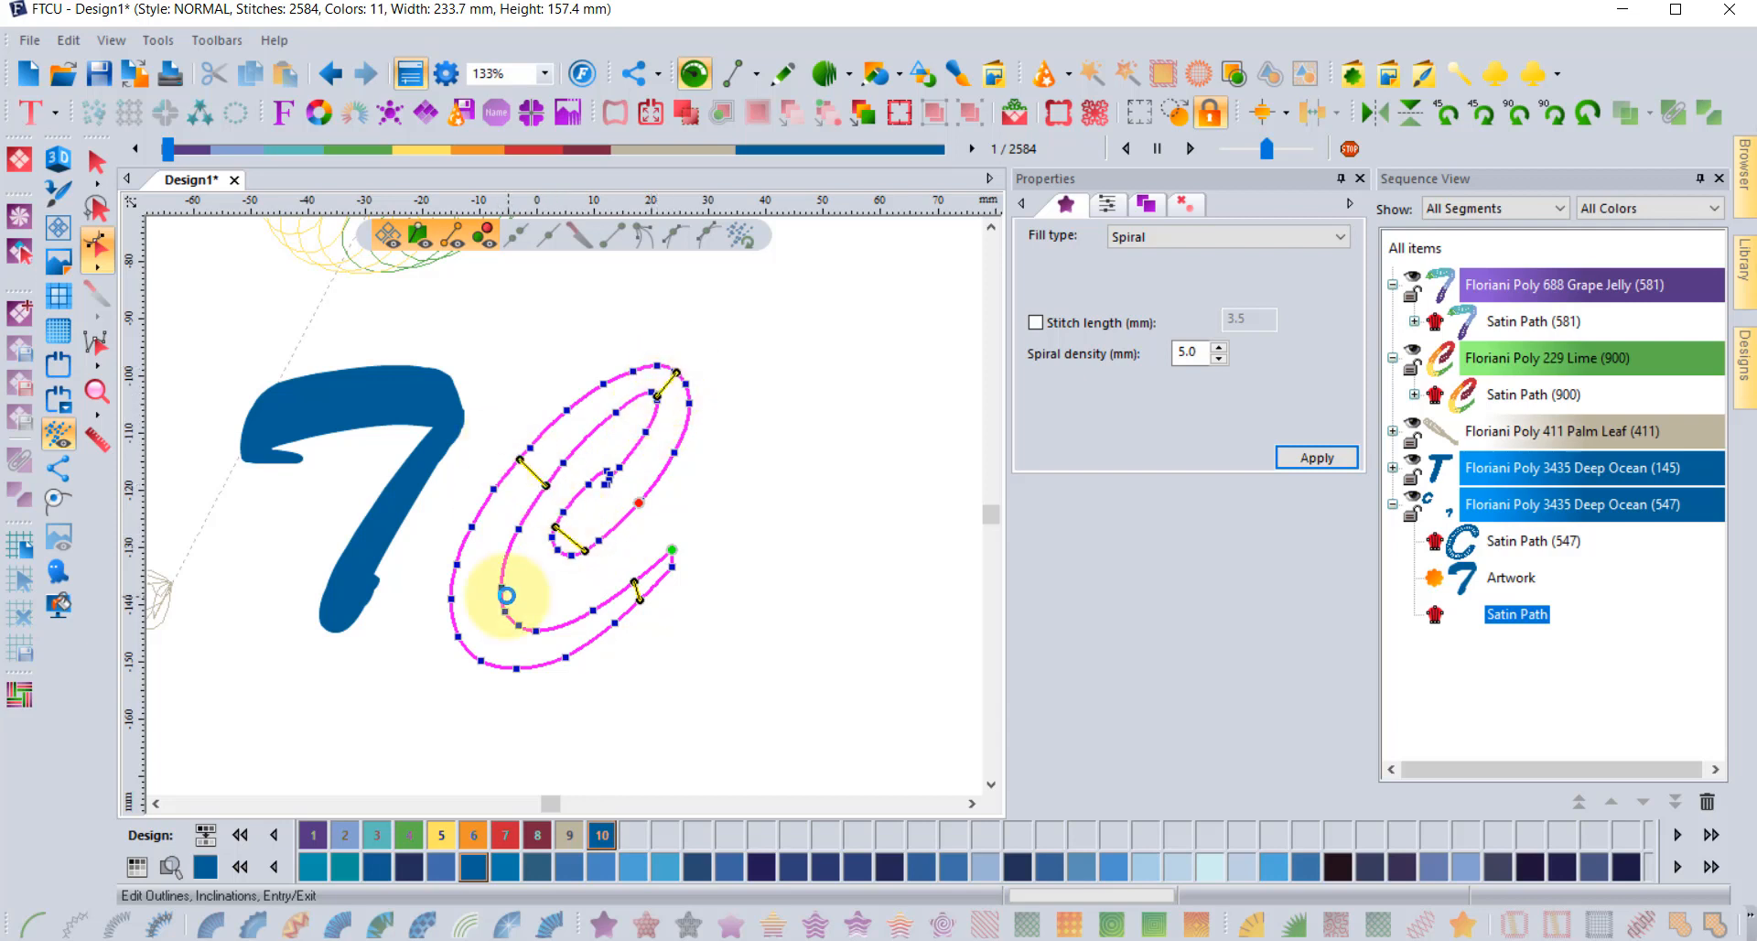
left_click_drag(502, 596, 416, 630)
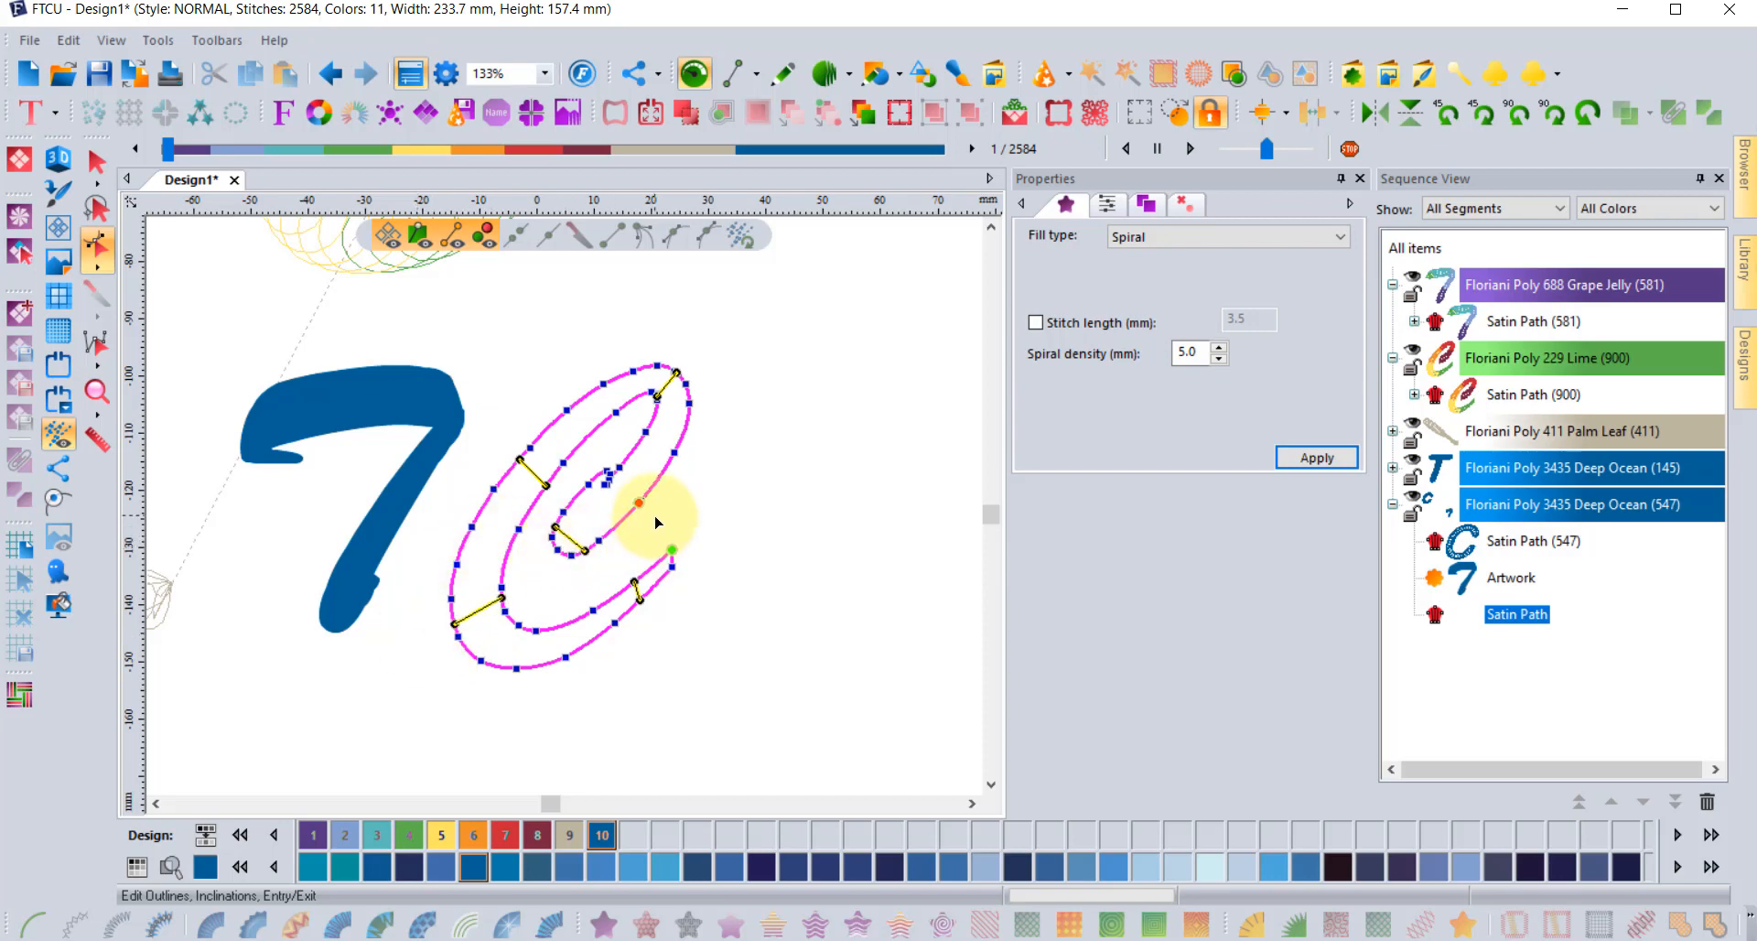
- Move the C's red exit point to the rounded lower end of its inner hook and generate the spiral stitches
left_click_drag(642, 509, 557, 571)
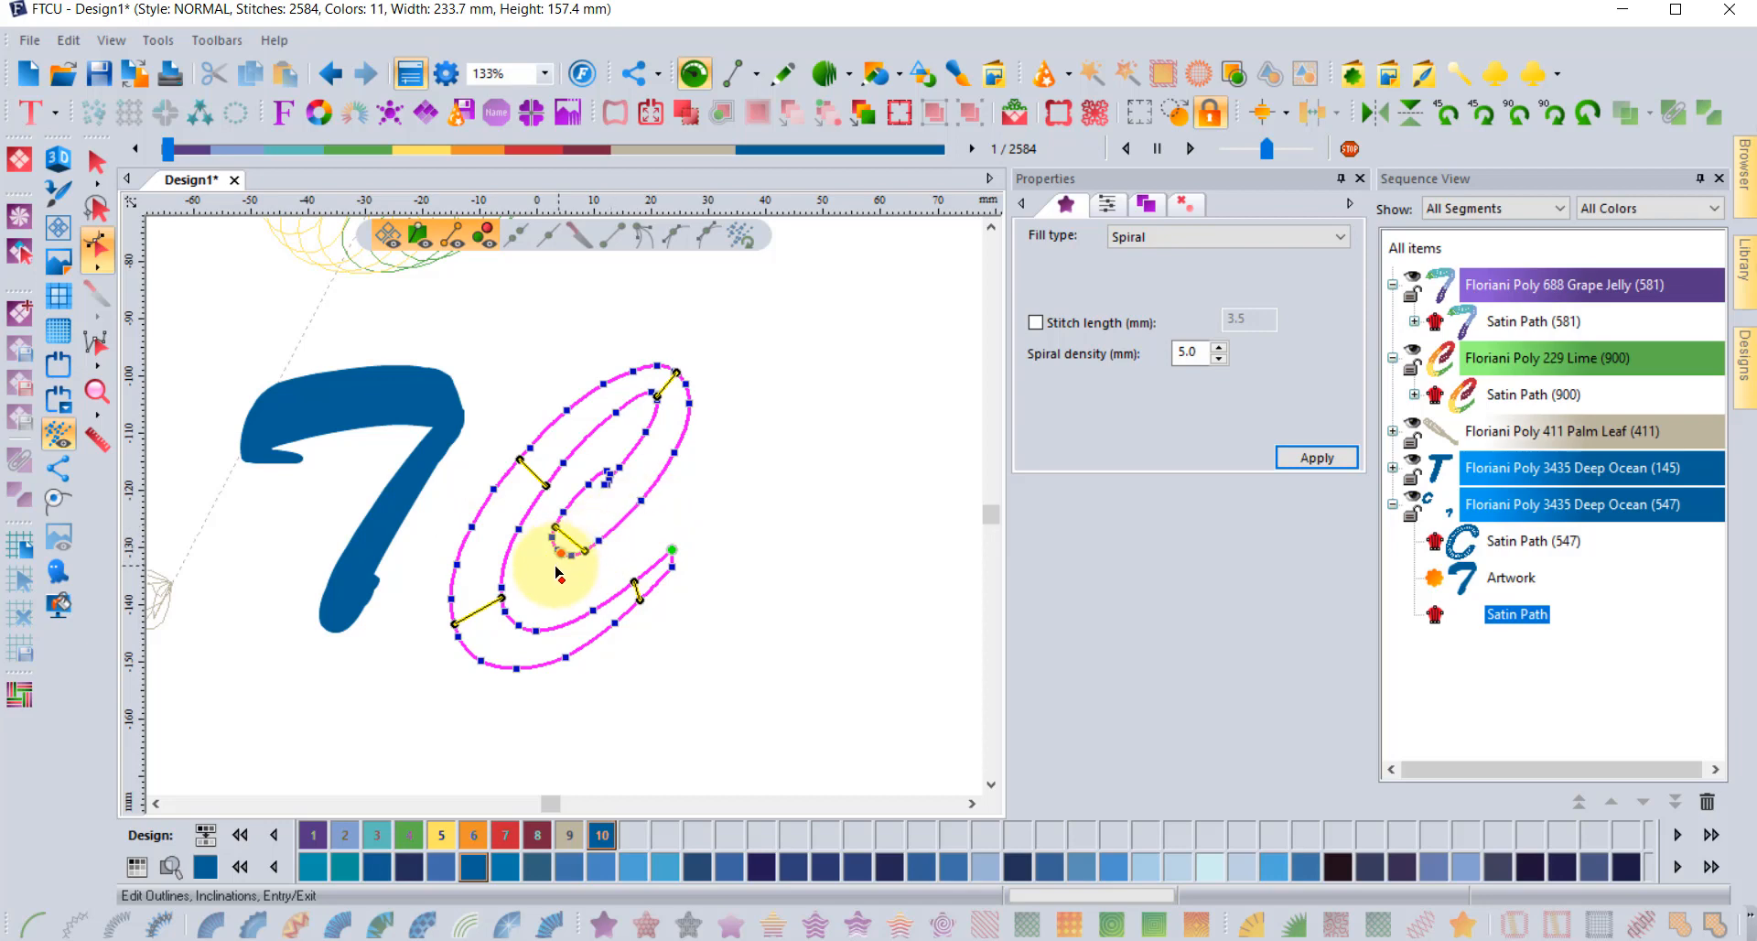
right_click(508, 560)
right_click(488, 520)
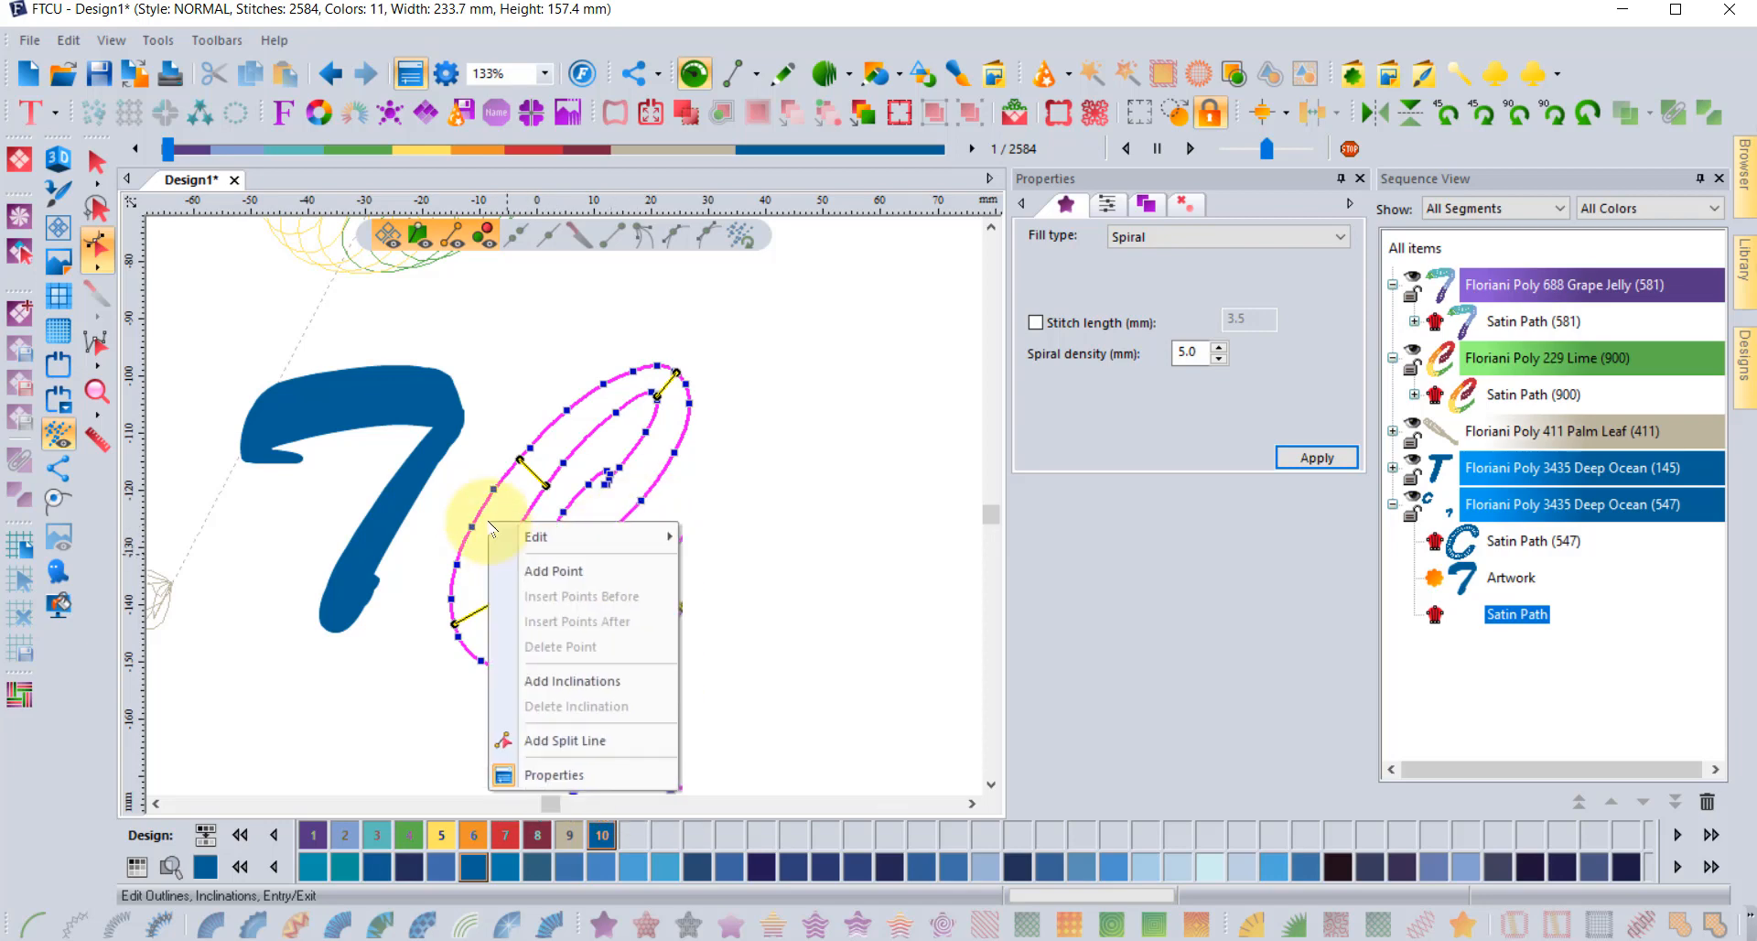
left_click(474, 571)
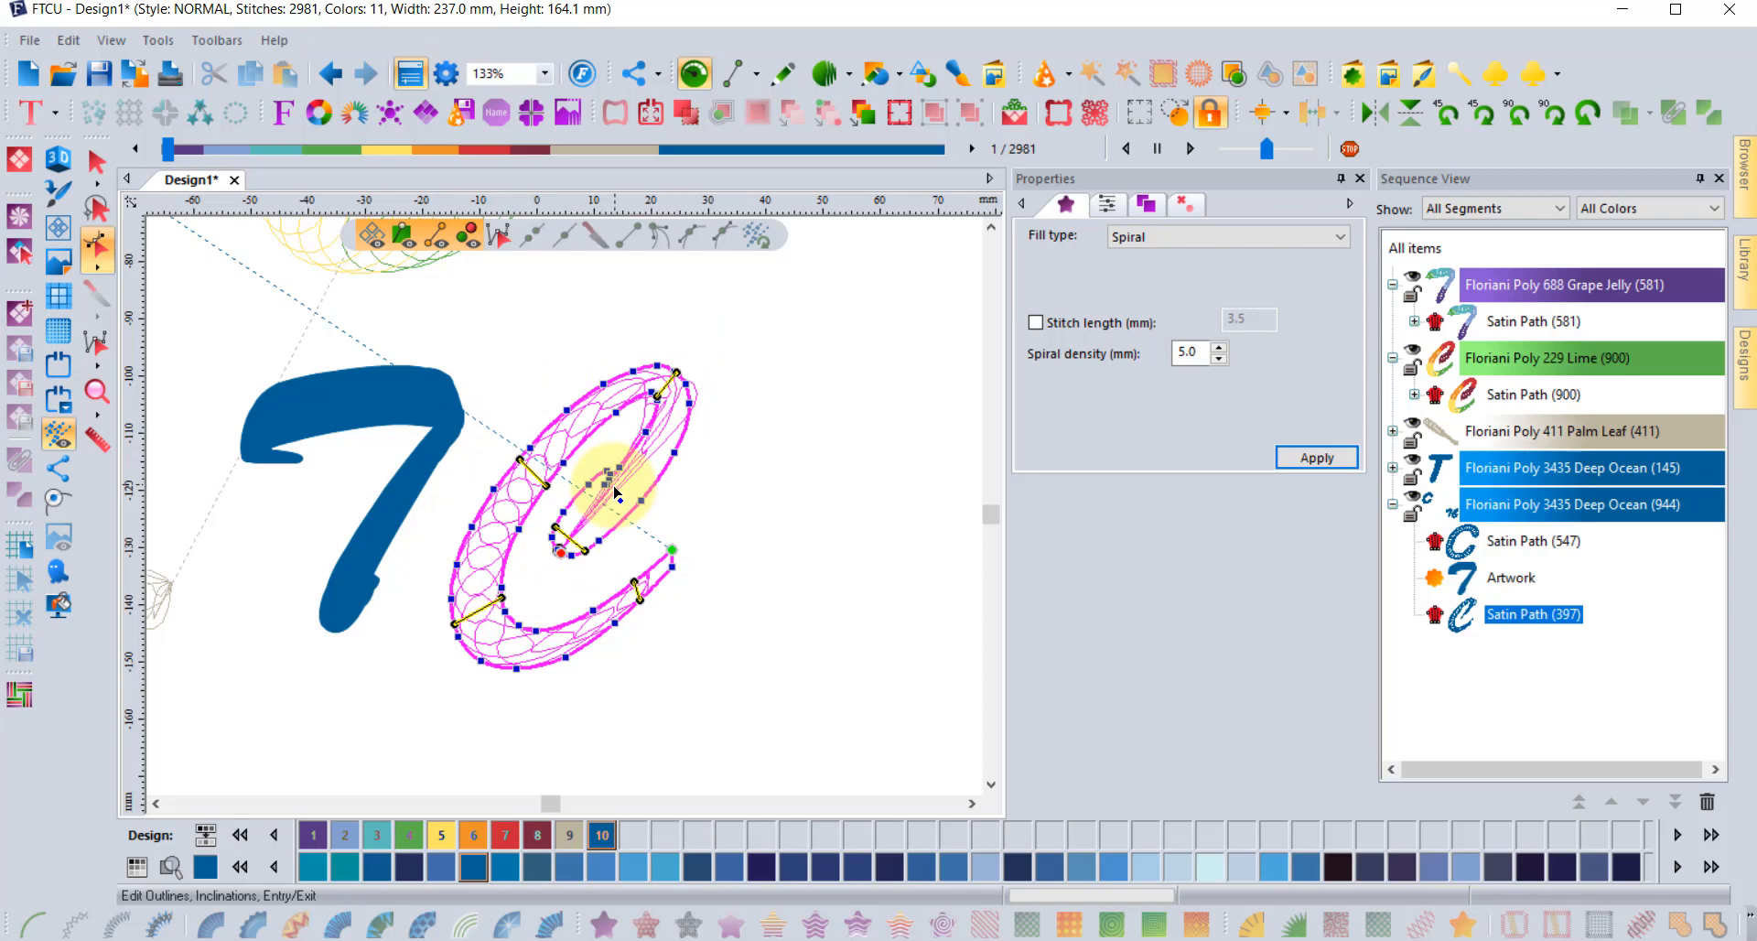
- Delete the cluster of outline nodes forming the notch at the C's inner hook and regenerate the stitches
scroll(612, 481, "up", 4)
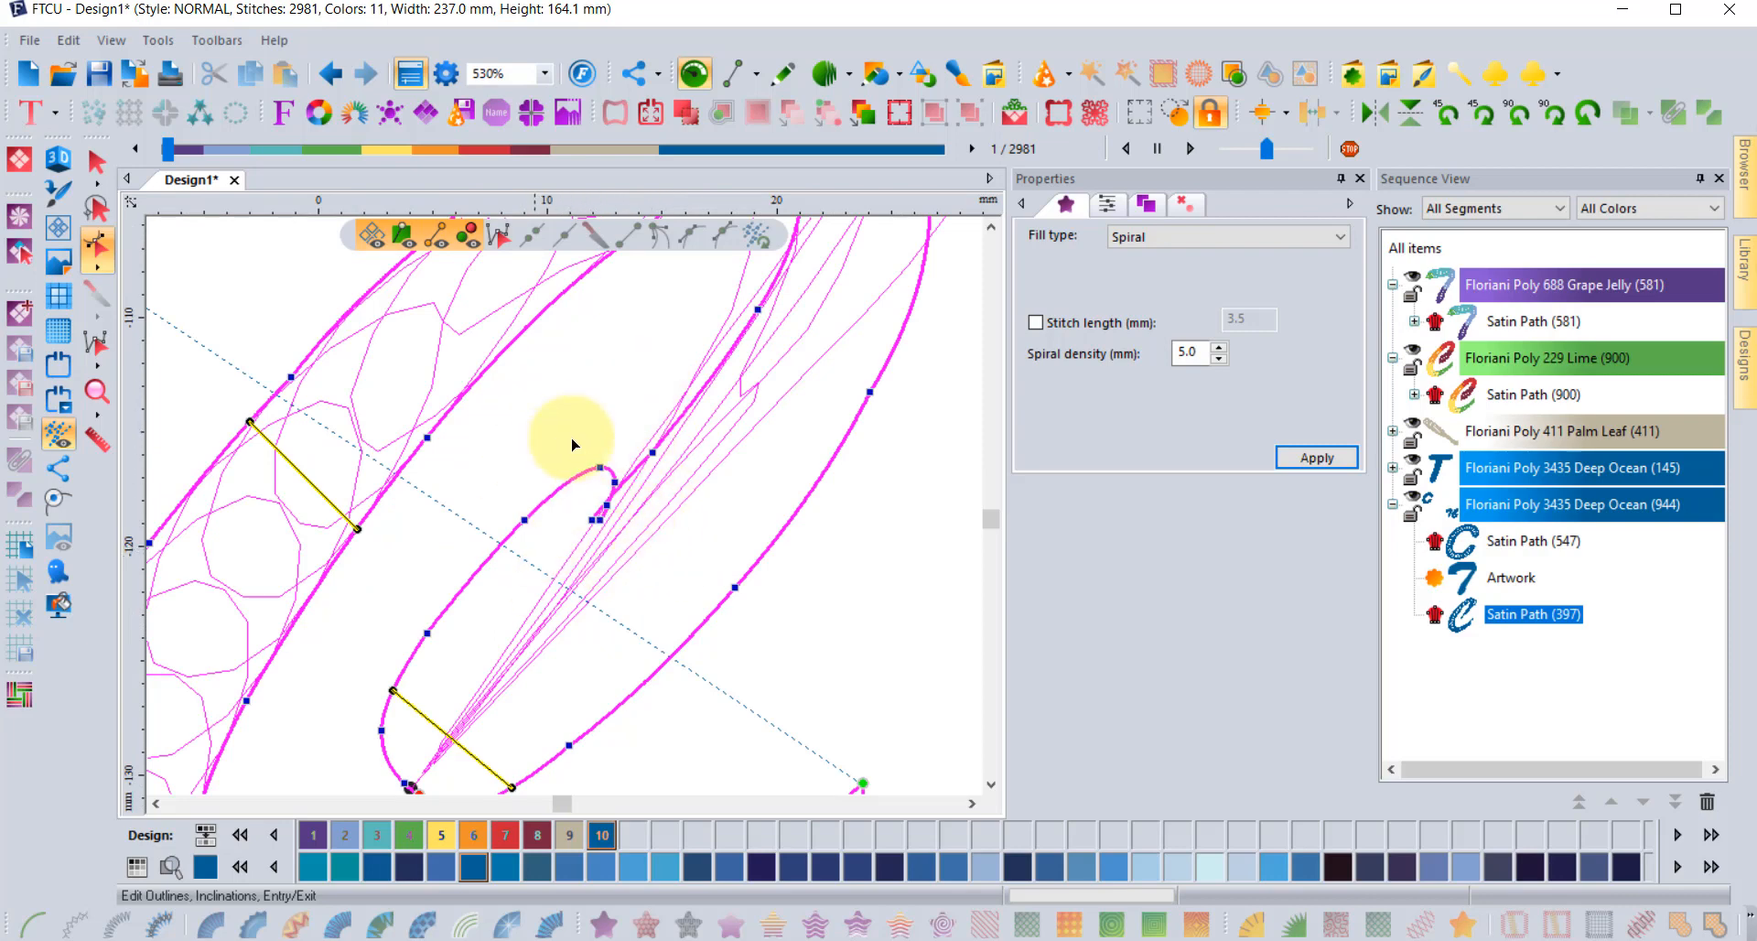
left_click_drag(548, 449, 651, 545)
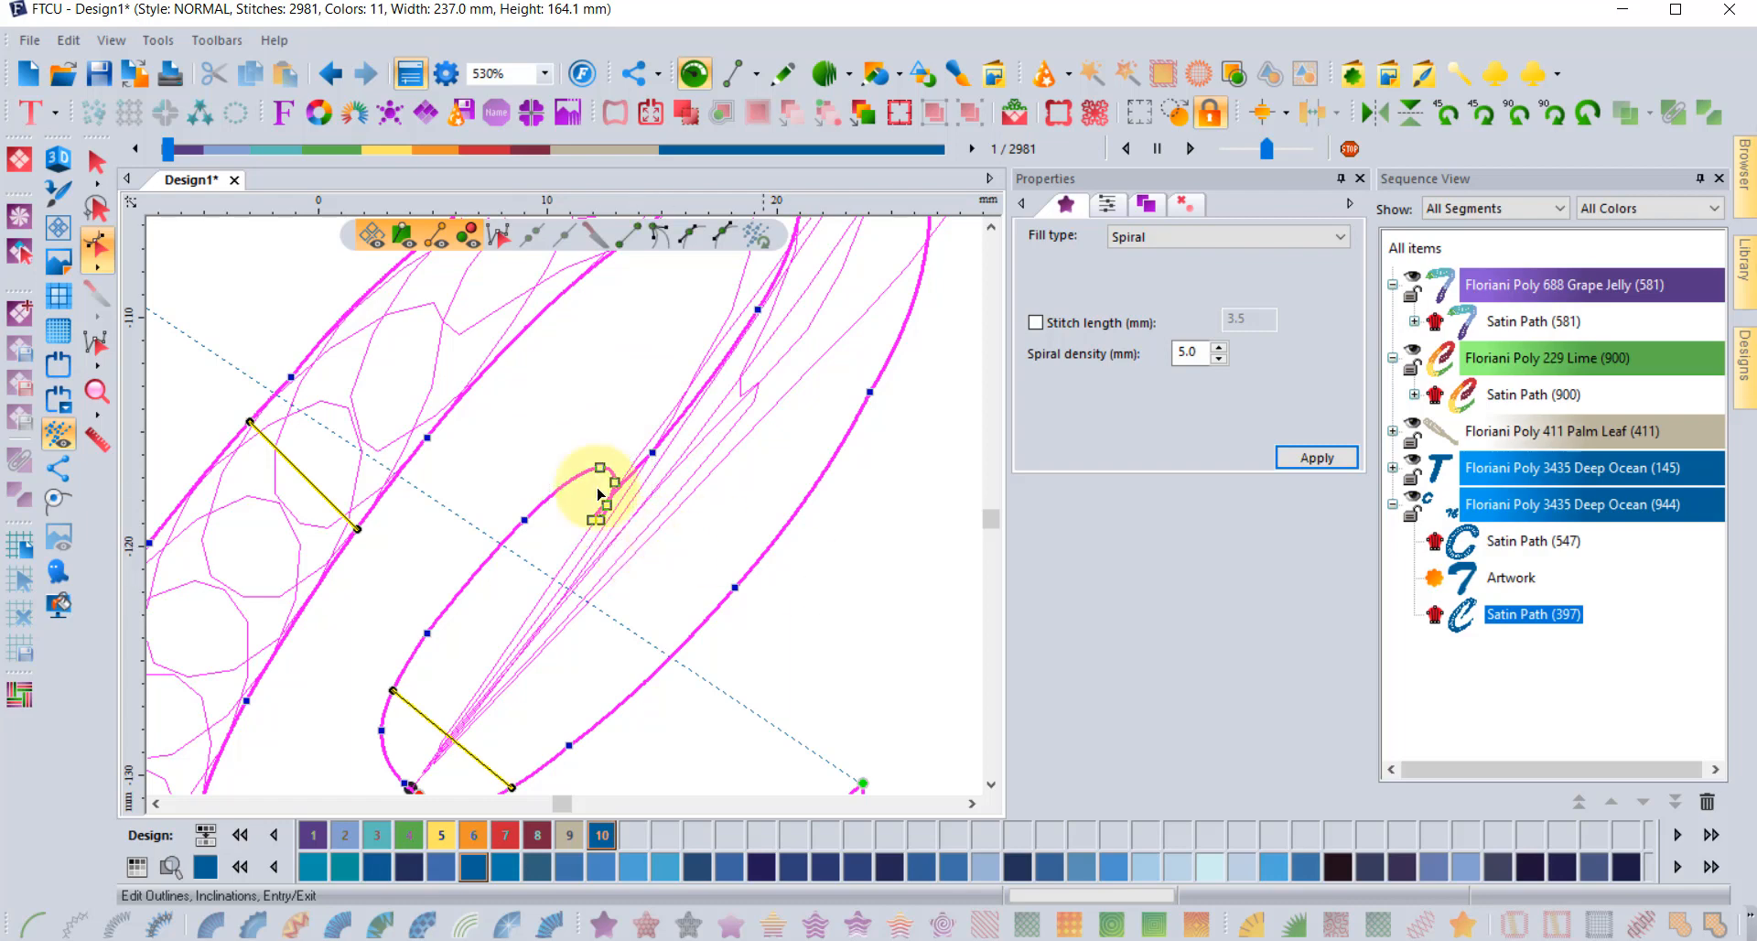
key("Delete")
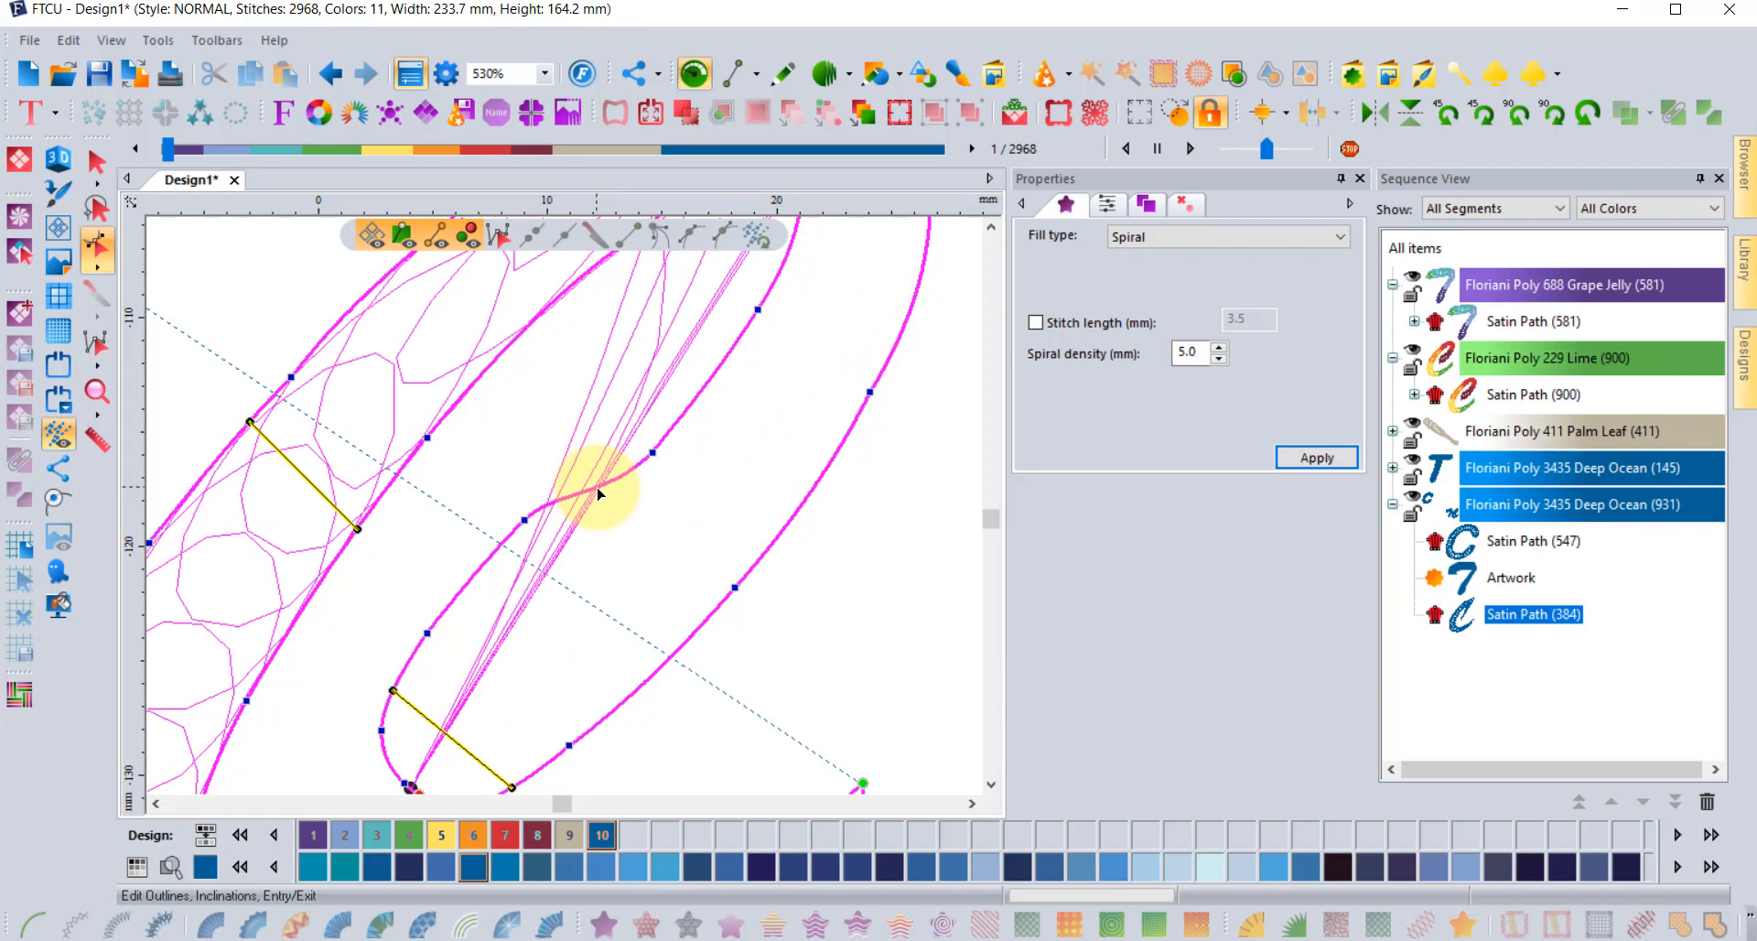
scroll(646, 511, "down", 2)
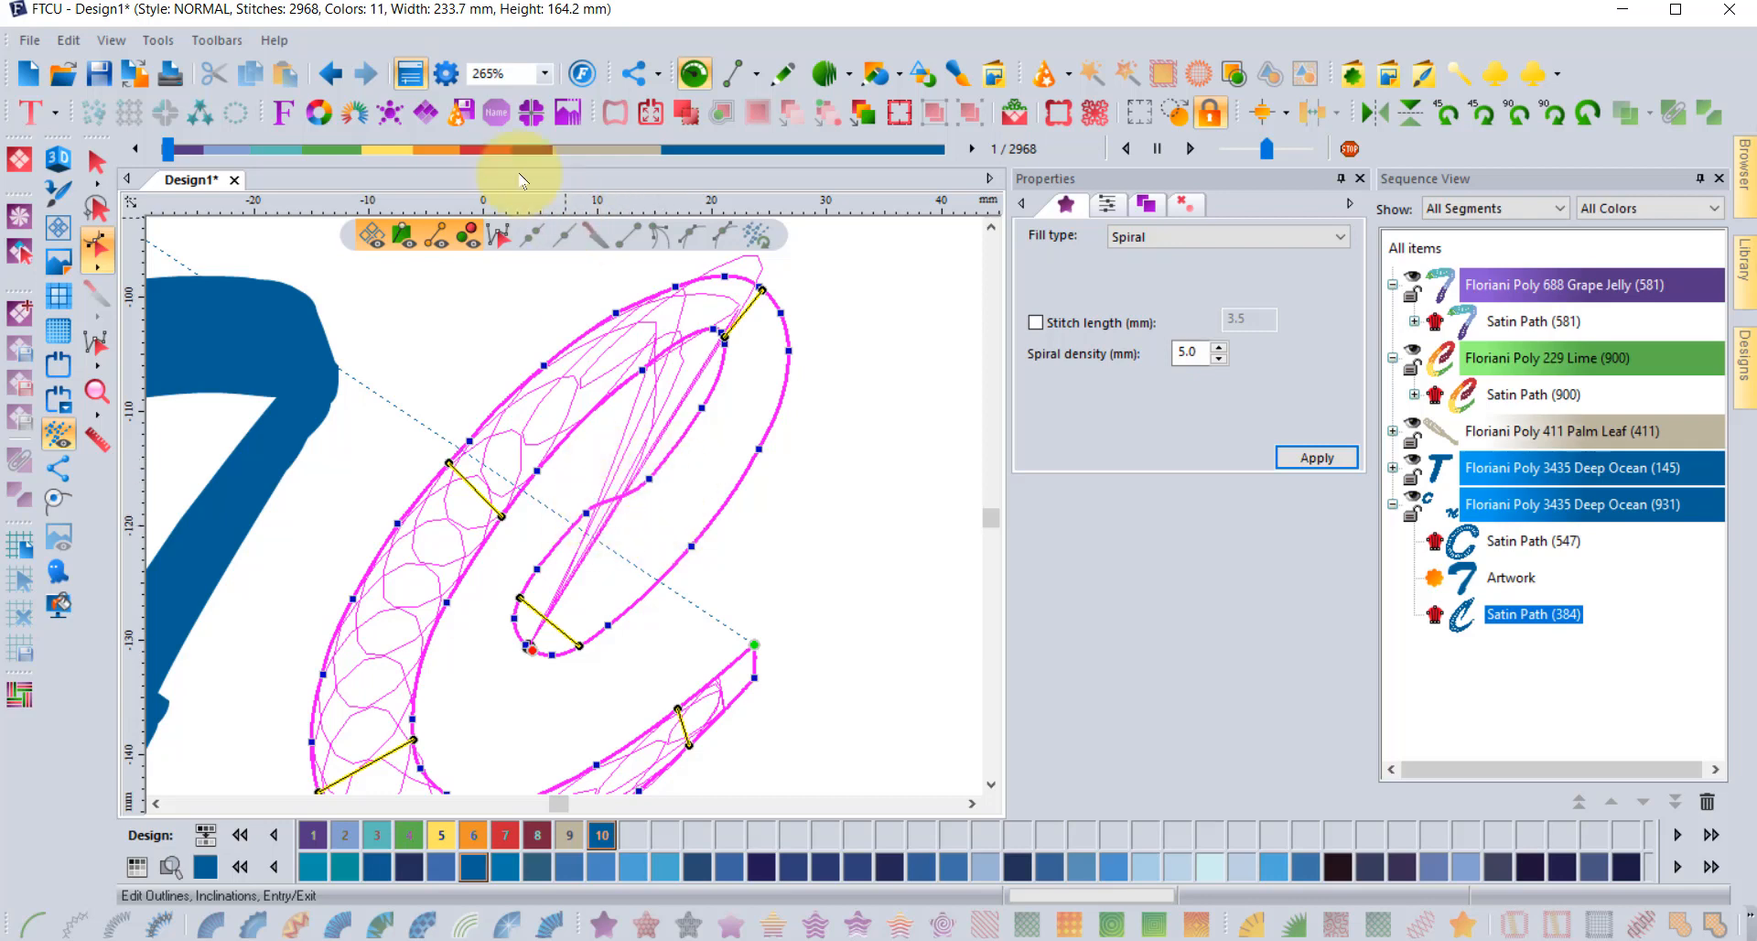
- Undo the node deletion at the C's inner hook
left_click(332, 71)
left_click(333, 64)
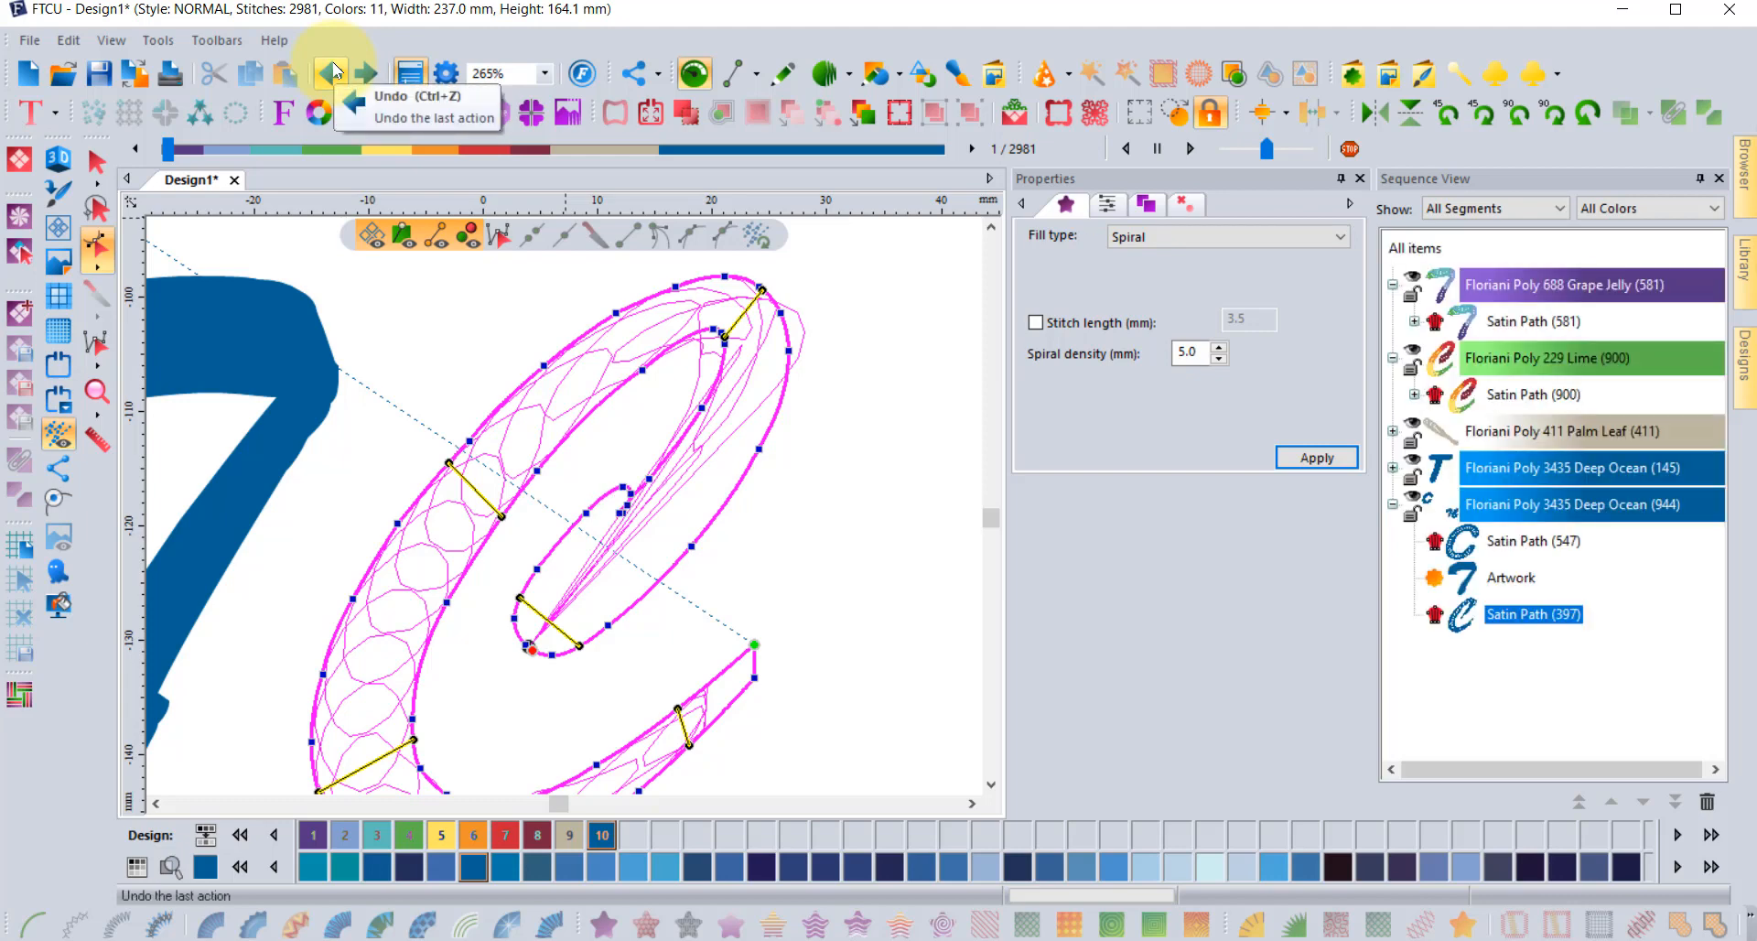
left_click(364, 71)
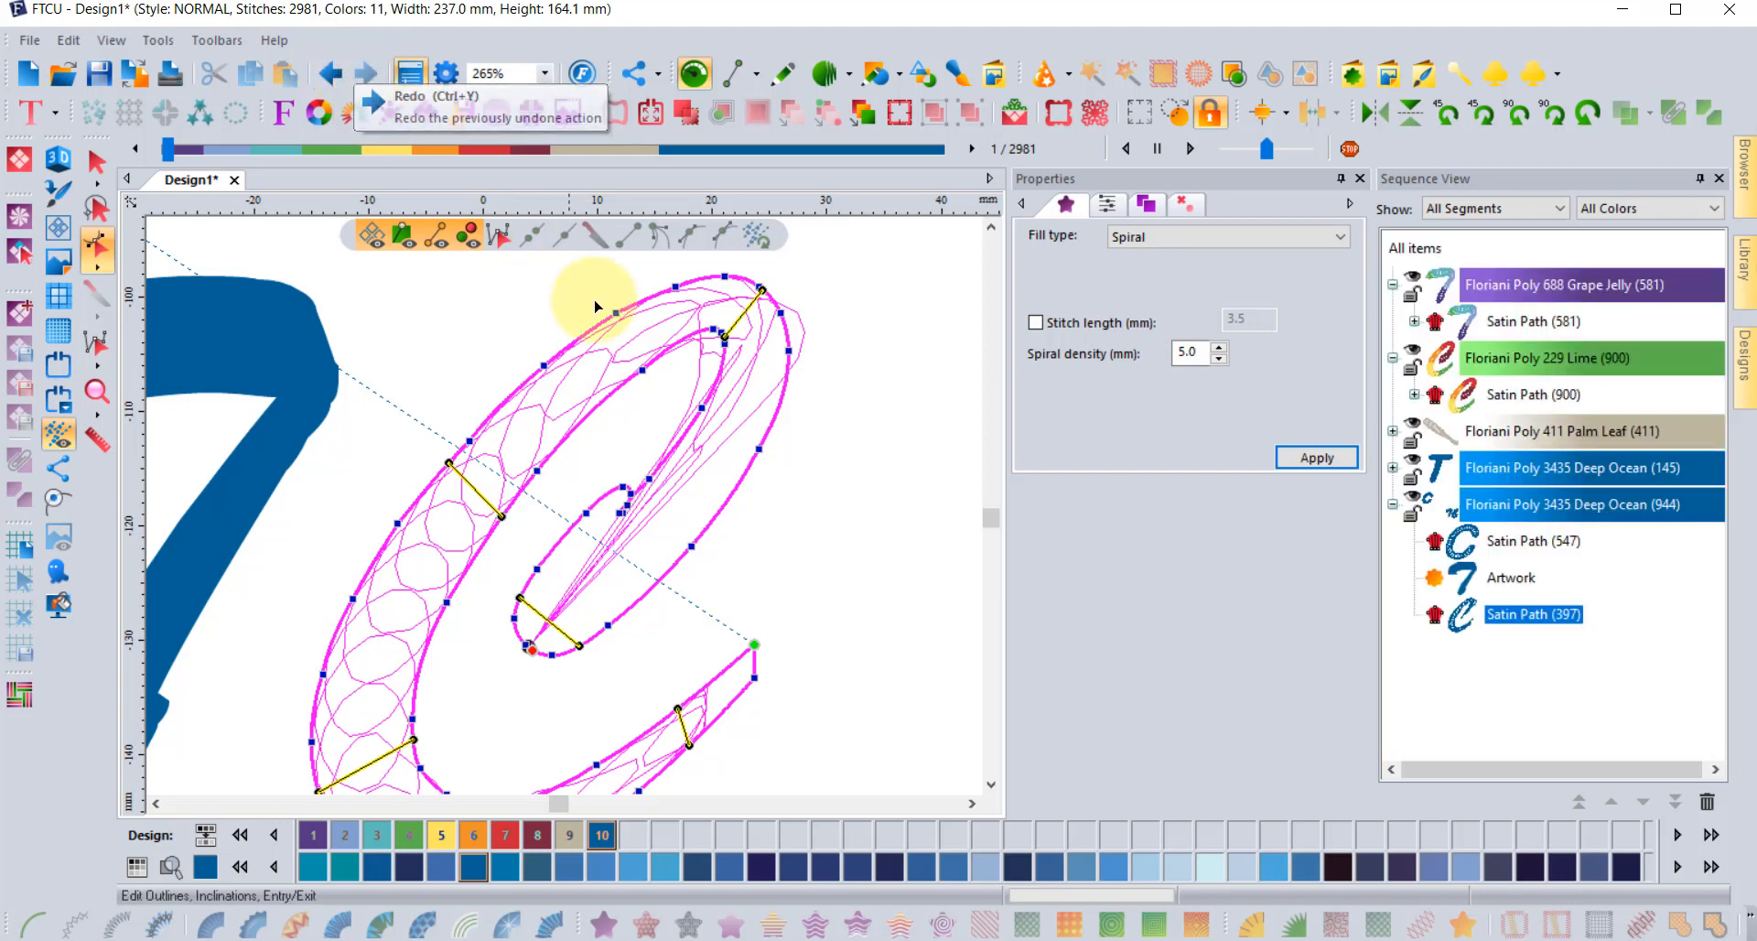
- Add an inclination line across the C's inner stroke between the top curve and the notch, and regenerate the stitches
right_click(682, 436)
left_click(736, 589)
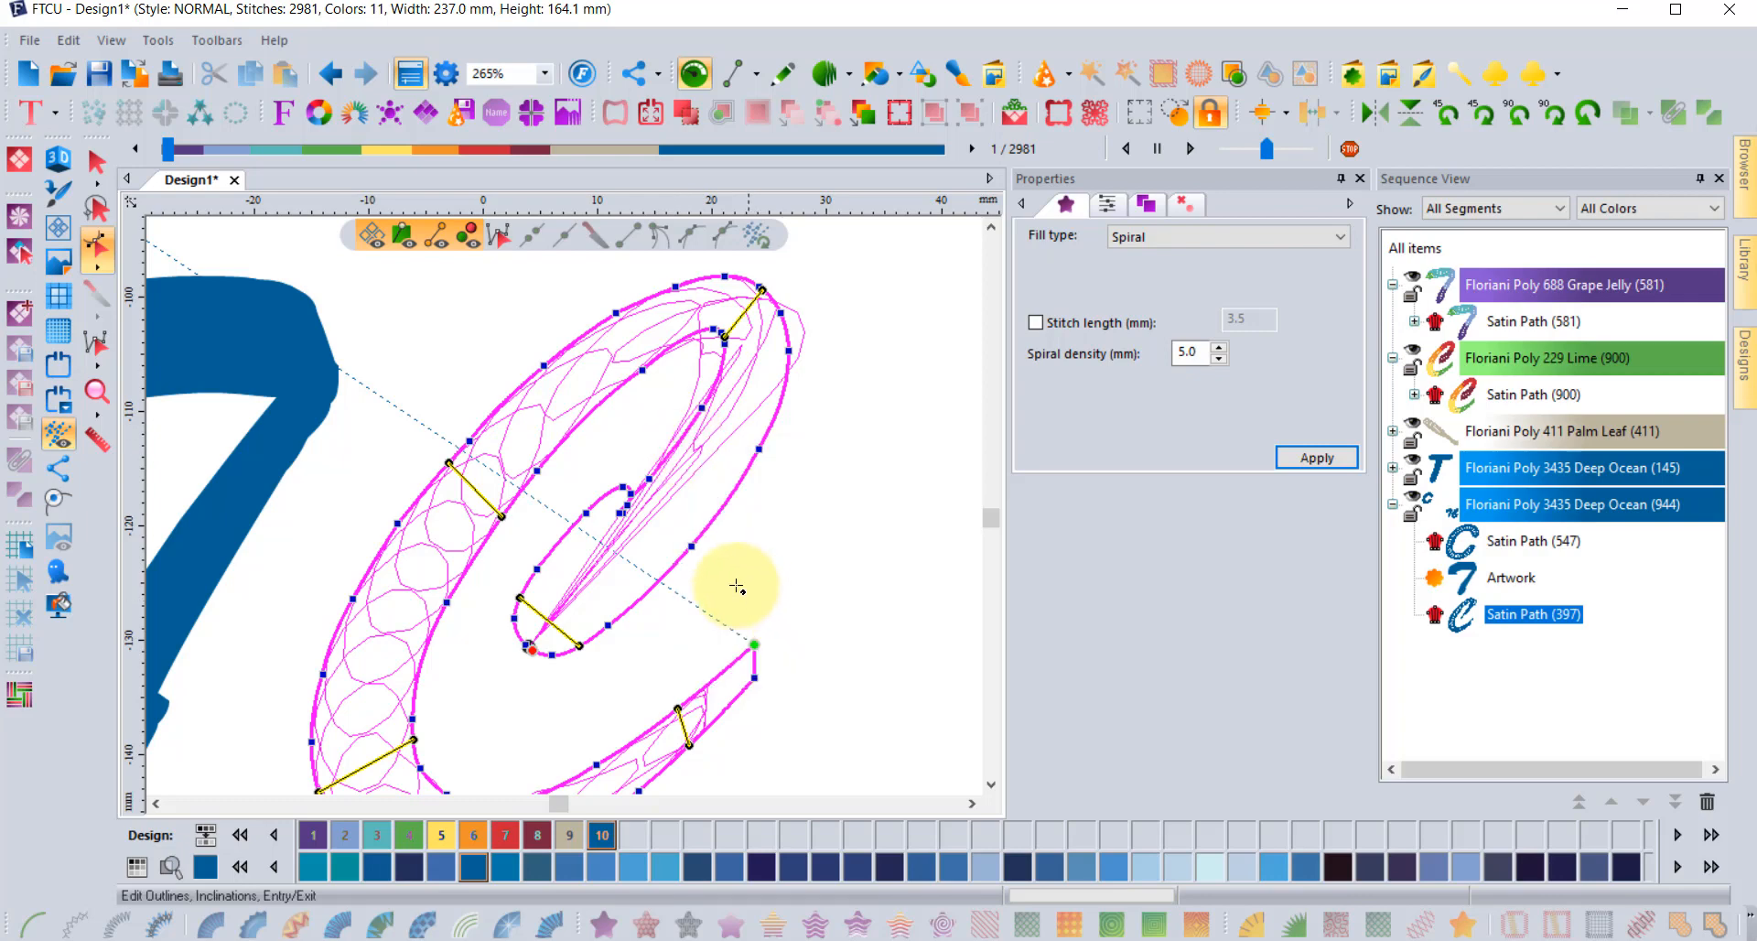
left_click_drag(693, 430, 749, 464)
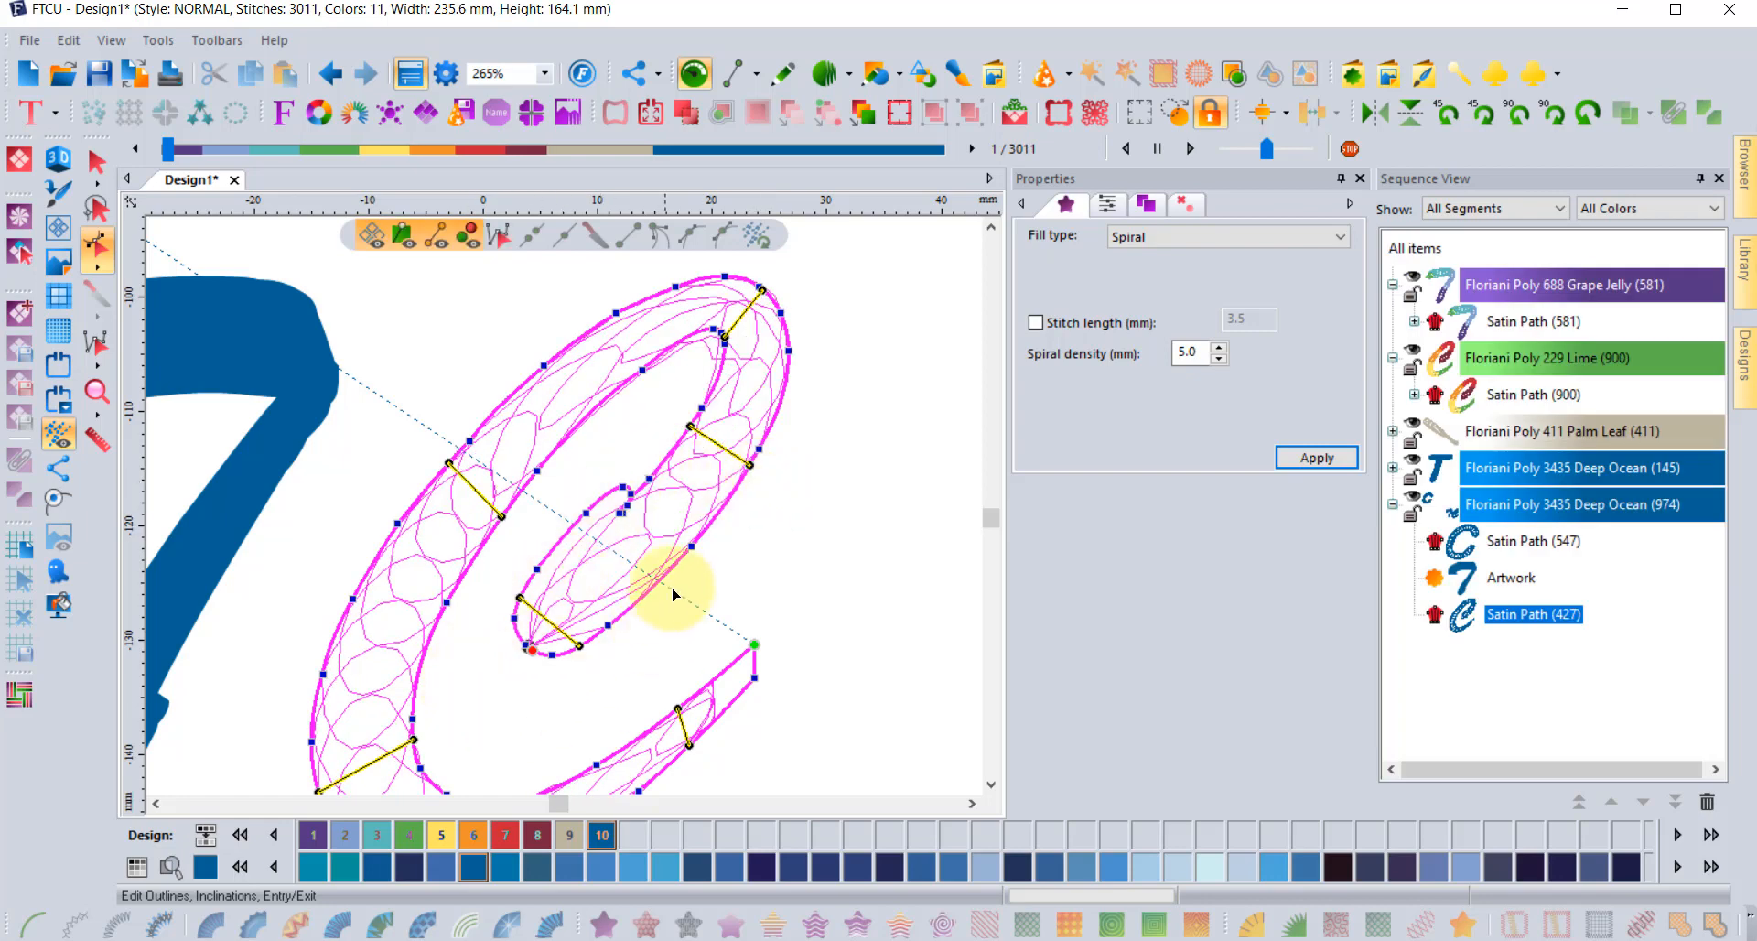
left_click(96, 164)
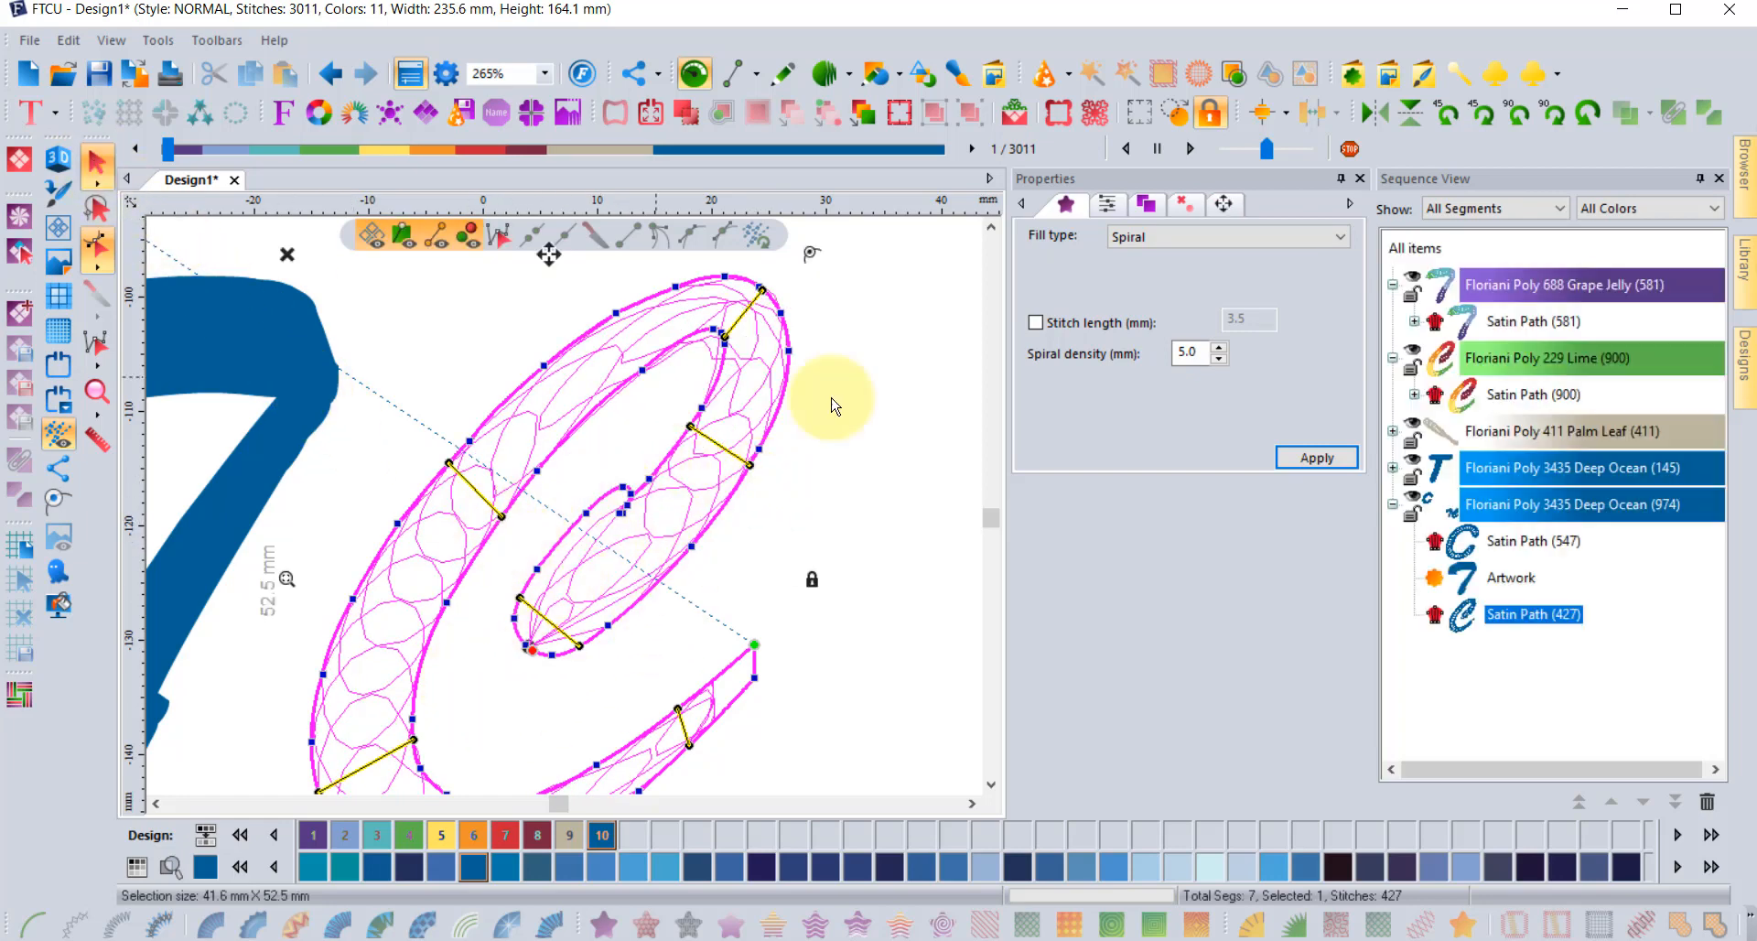
- Examine the C's spiral stitches without edit handles and inspect the notch nodes at its inner hook
left_click(828, 384)
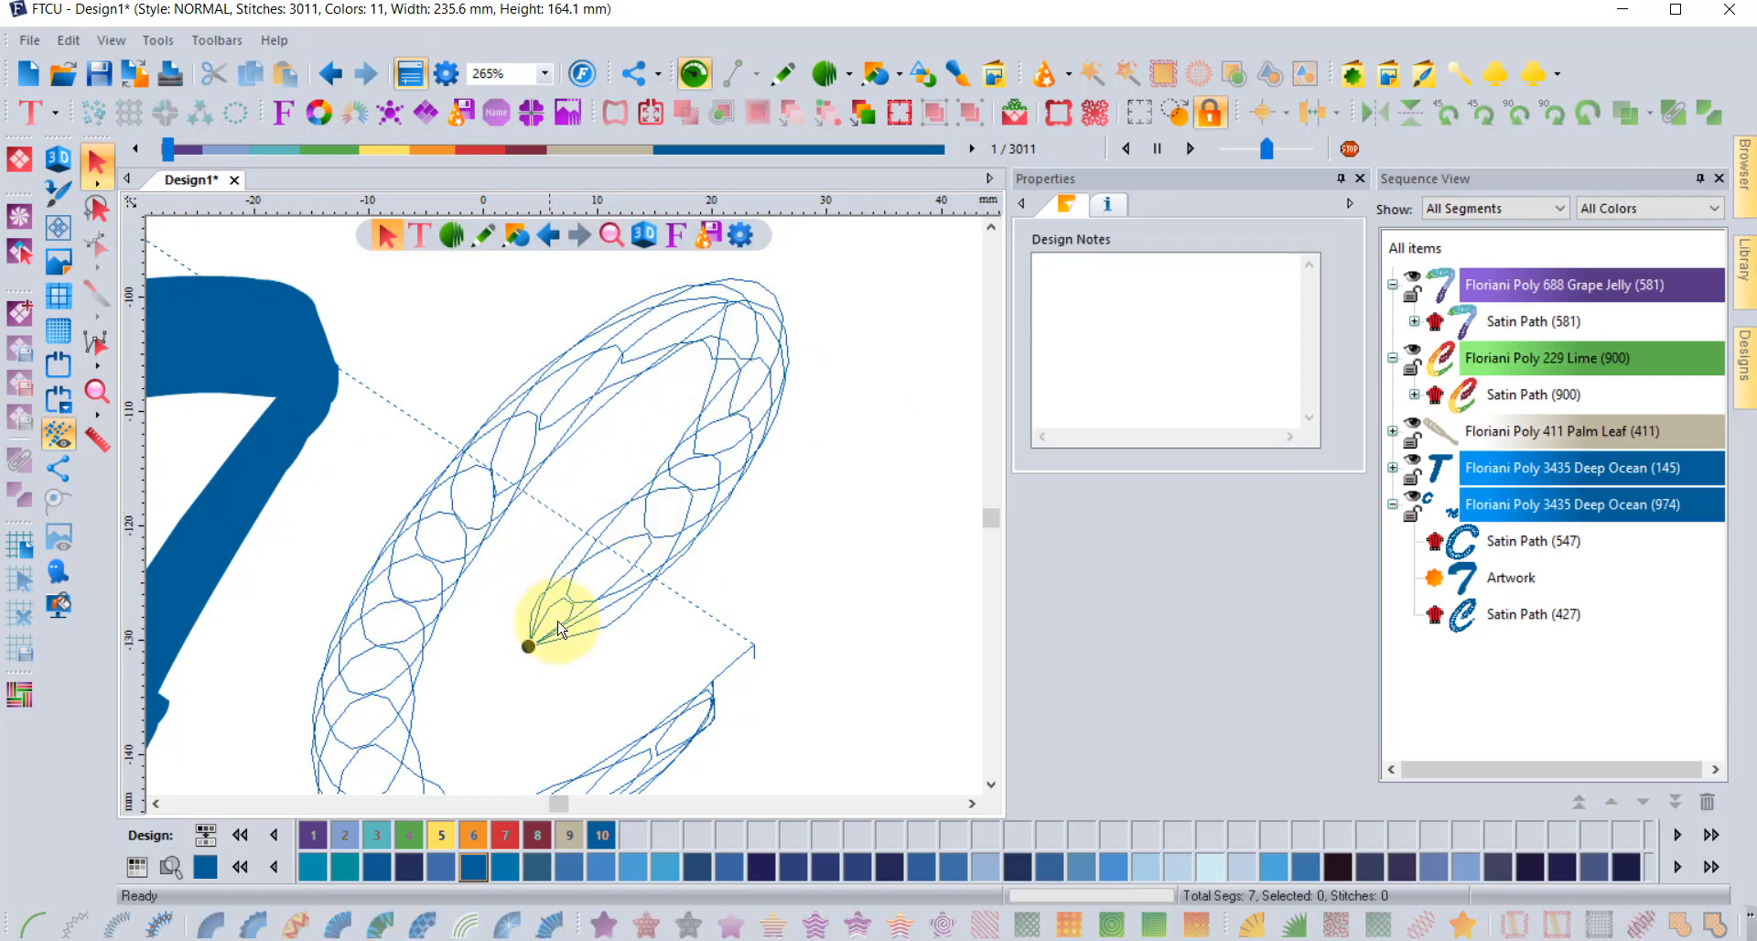
left_click(688, 552)
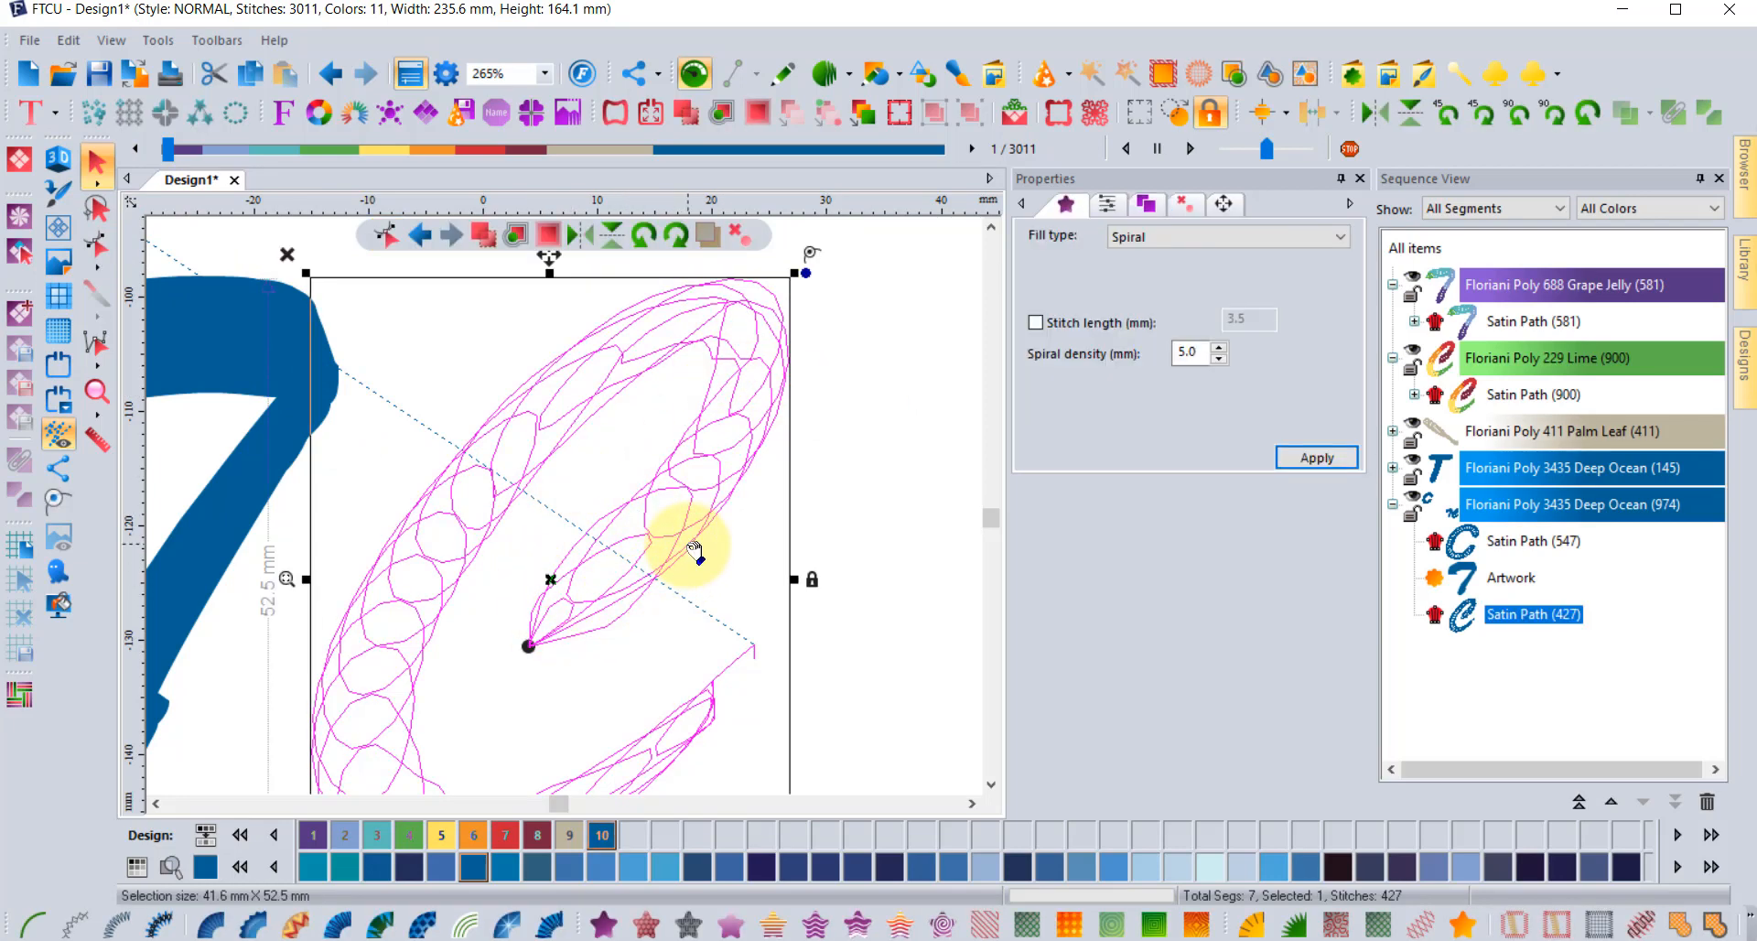
left_click(96, 245)
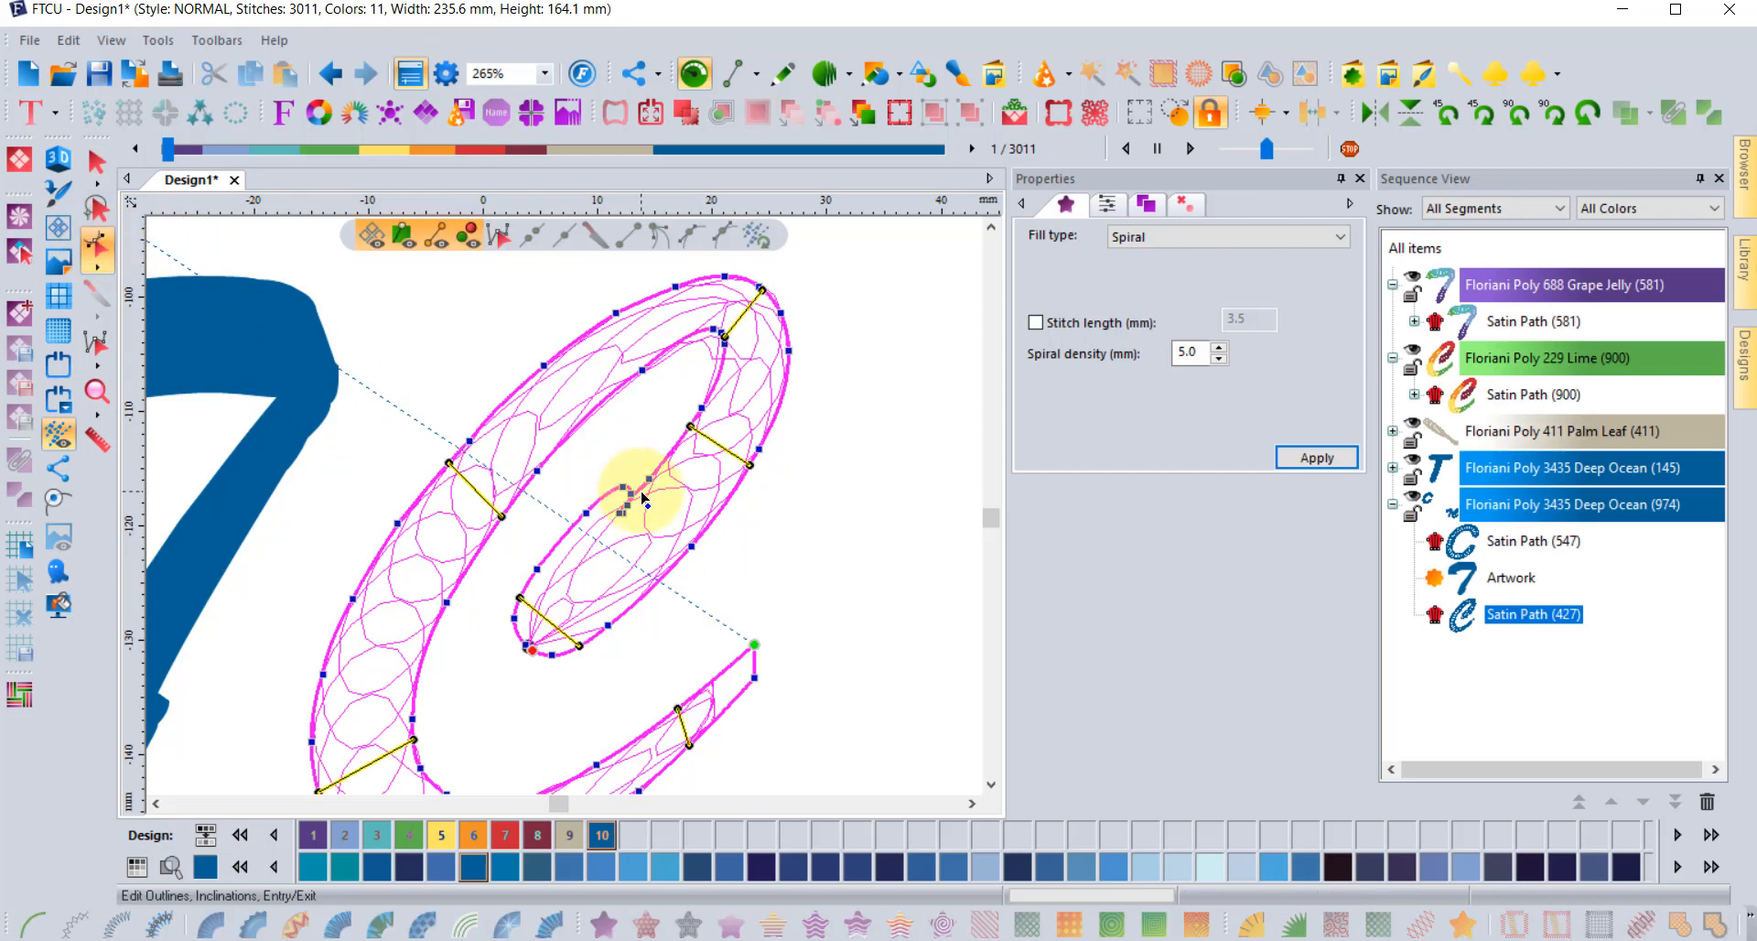
scroll(631, 494, "up", 1)
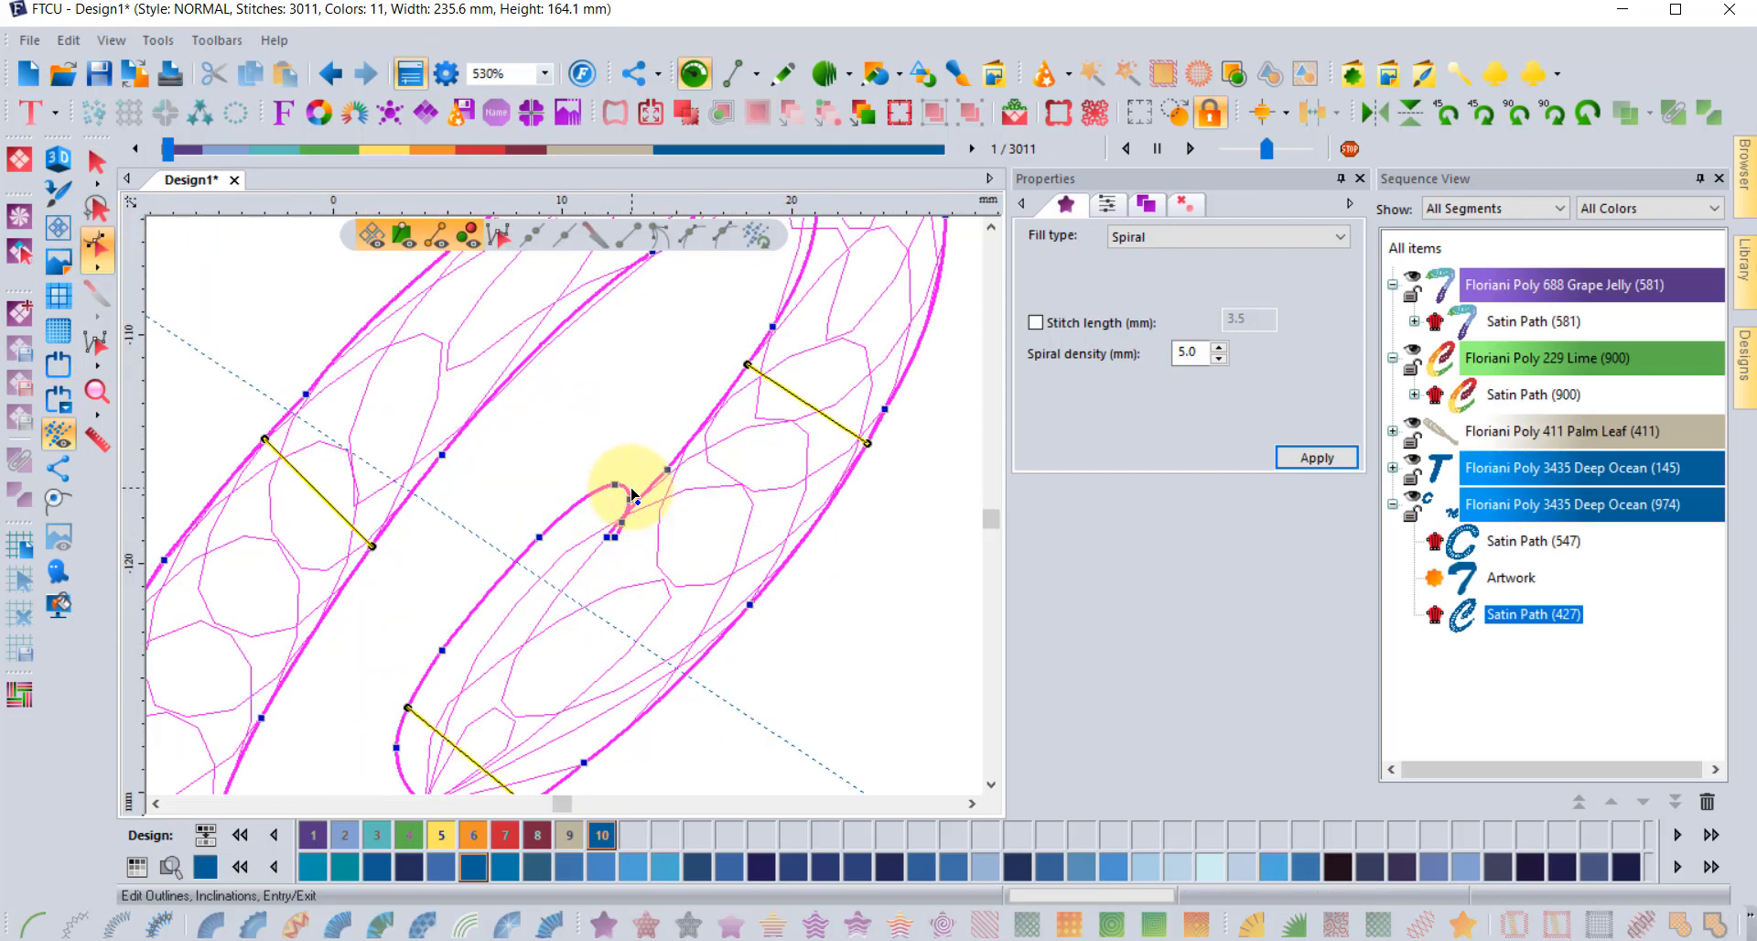
left_click_drag(631, 494, 610, 533)
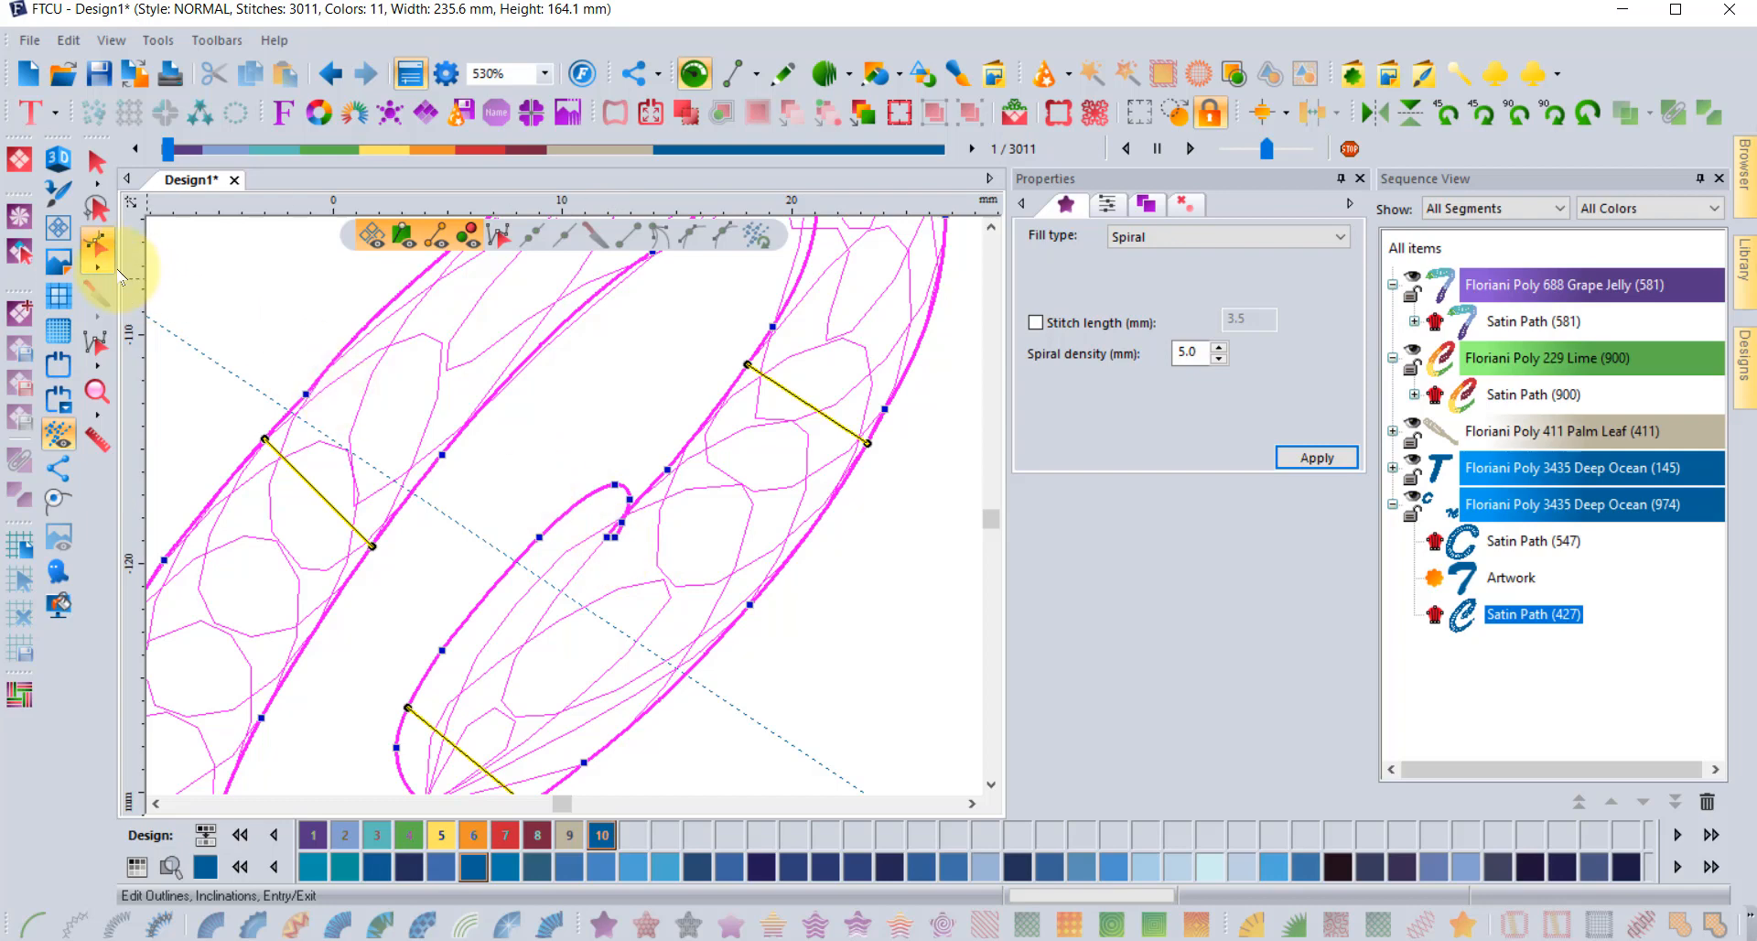
- Add a short inclination line across the rounded tip of the C's inner-hook notch and regenerate the stitches
right_click(561, 501)
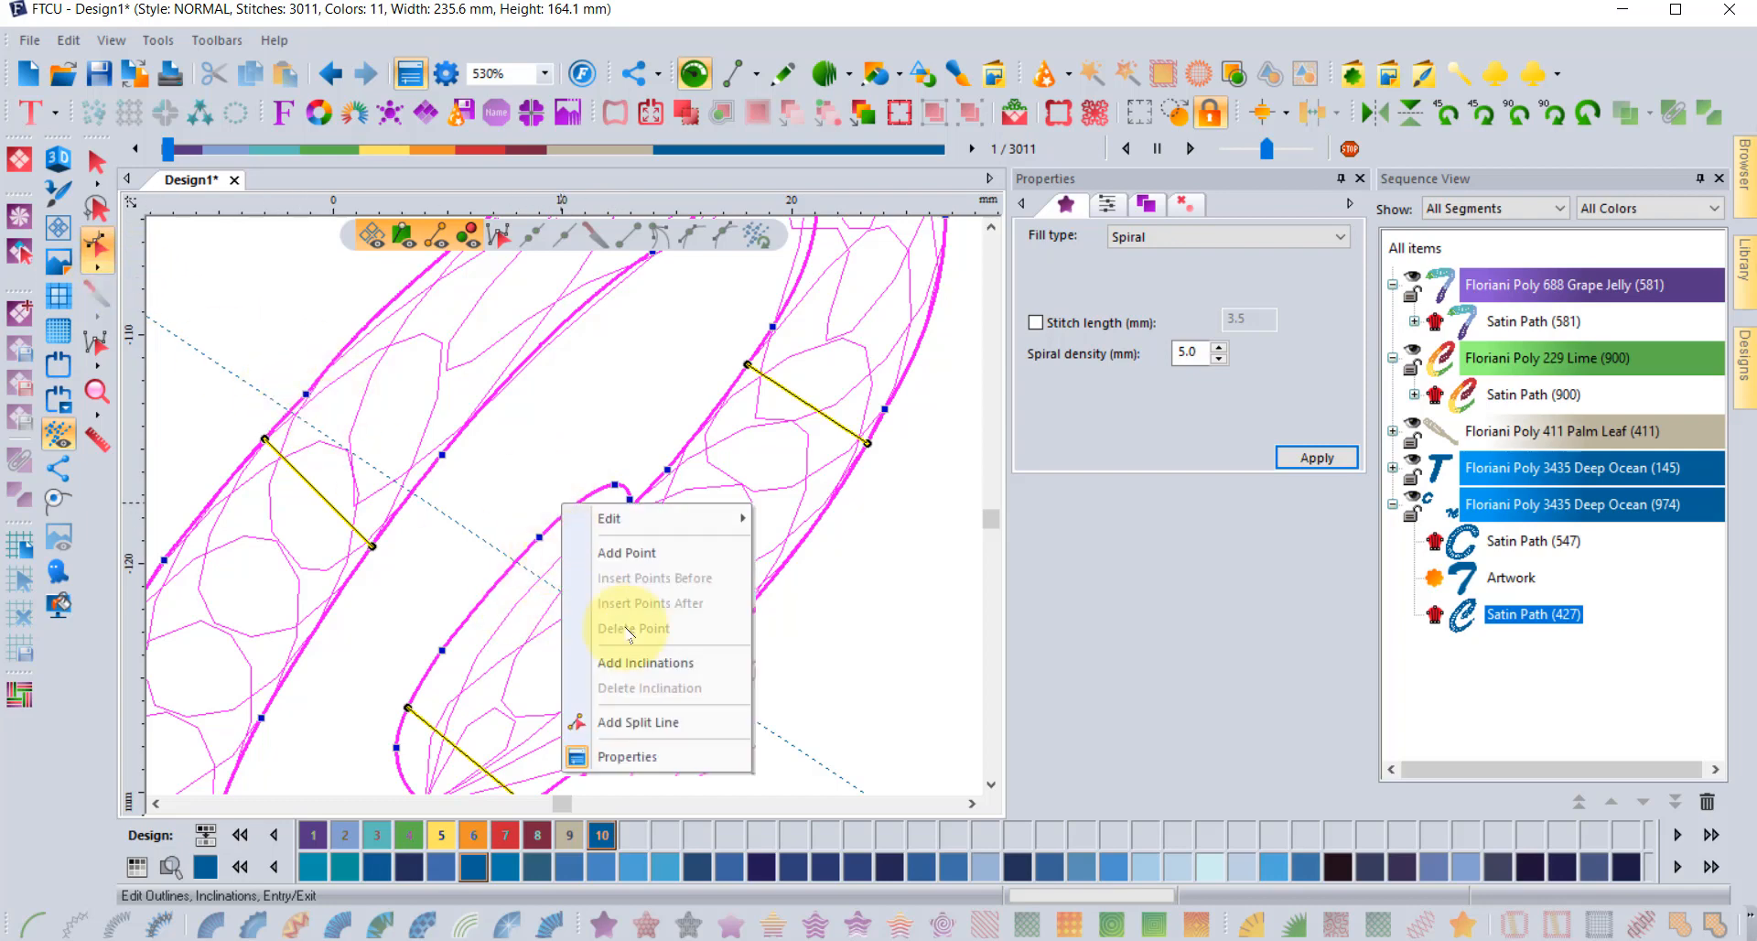
left_click(646, 662)
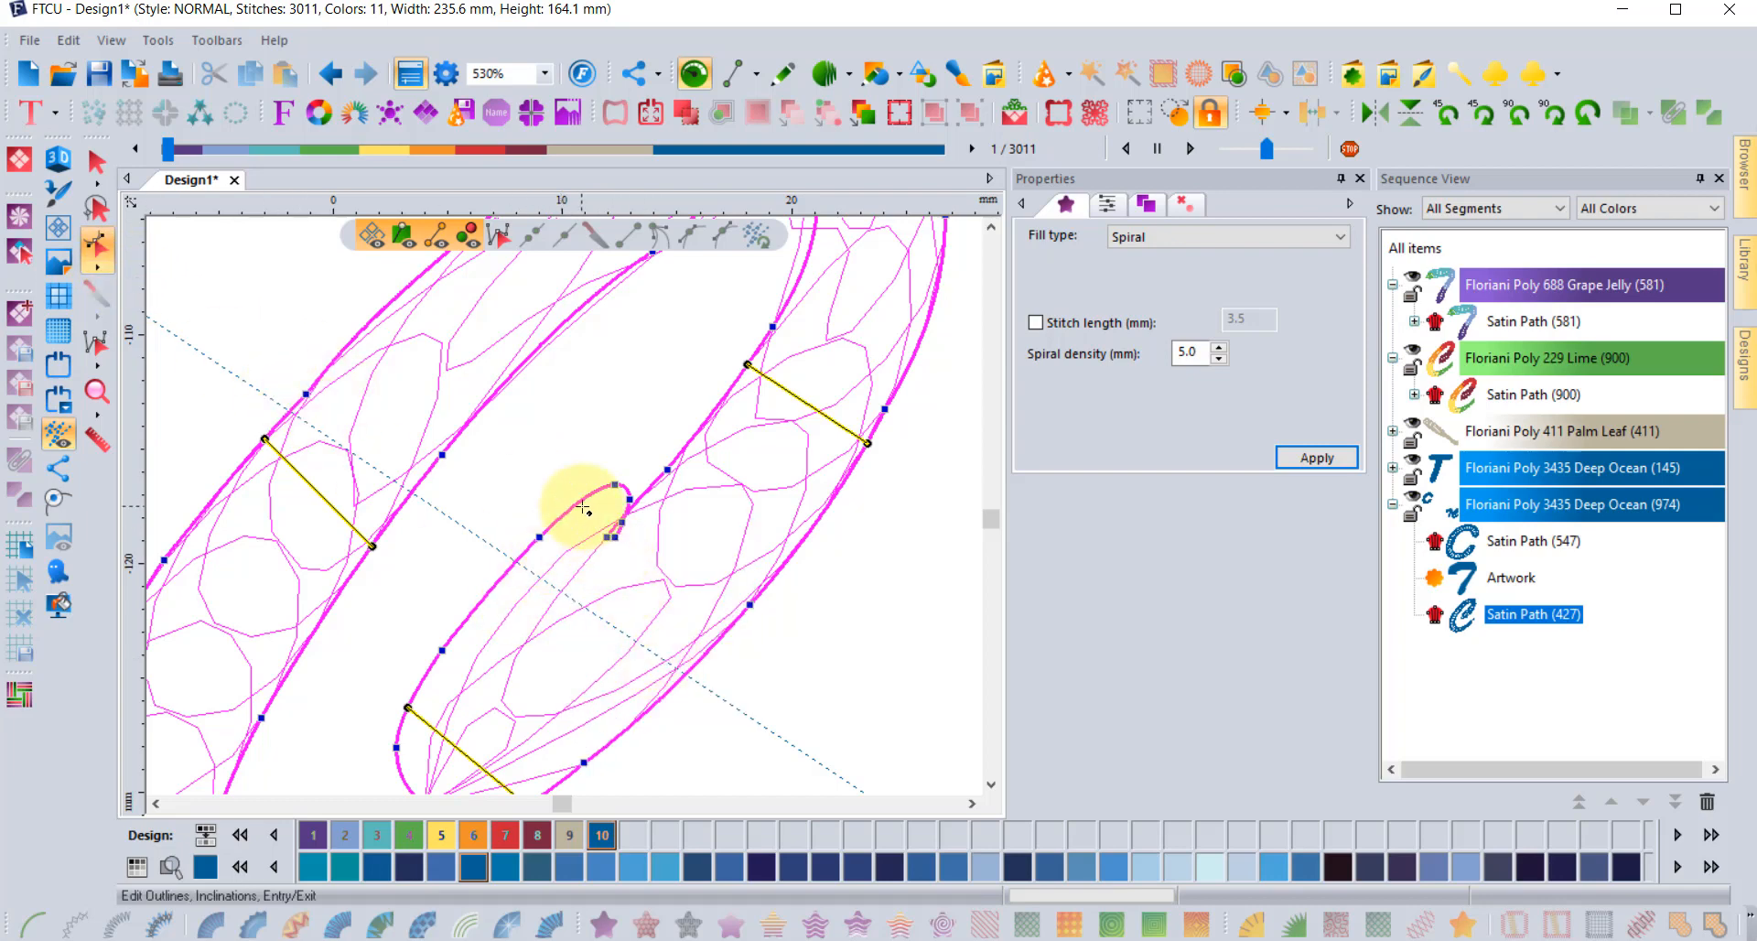
left_click_drag(580, 501, 626, 521)
left_click(625, 520)
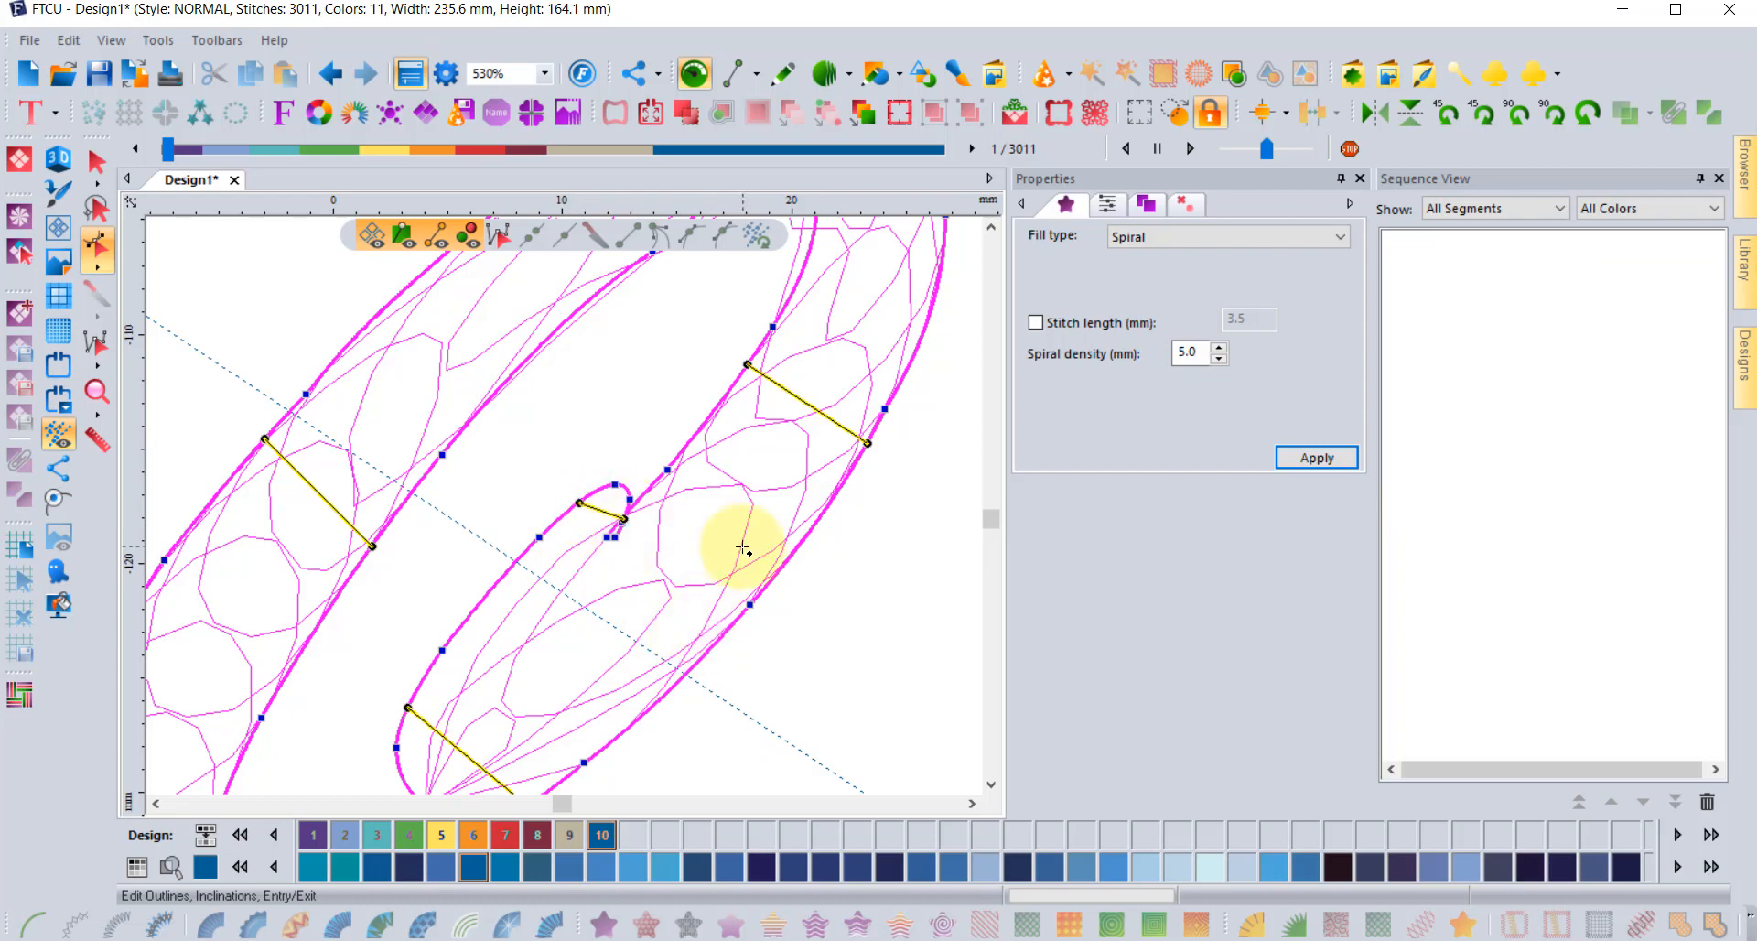
scroll(743, 547, "down", 5)
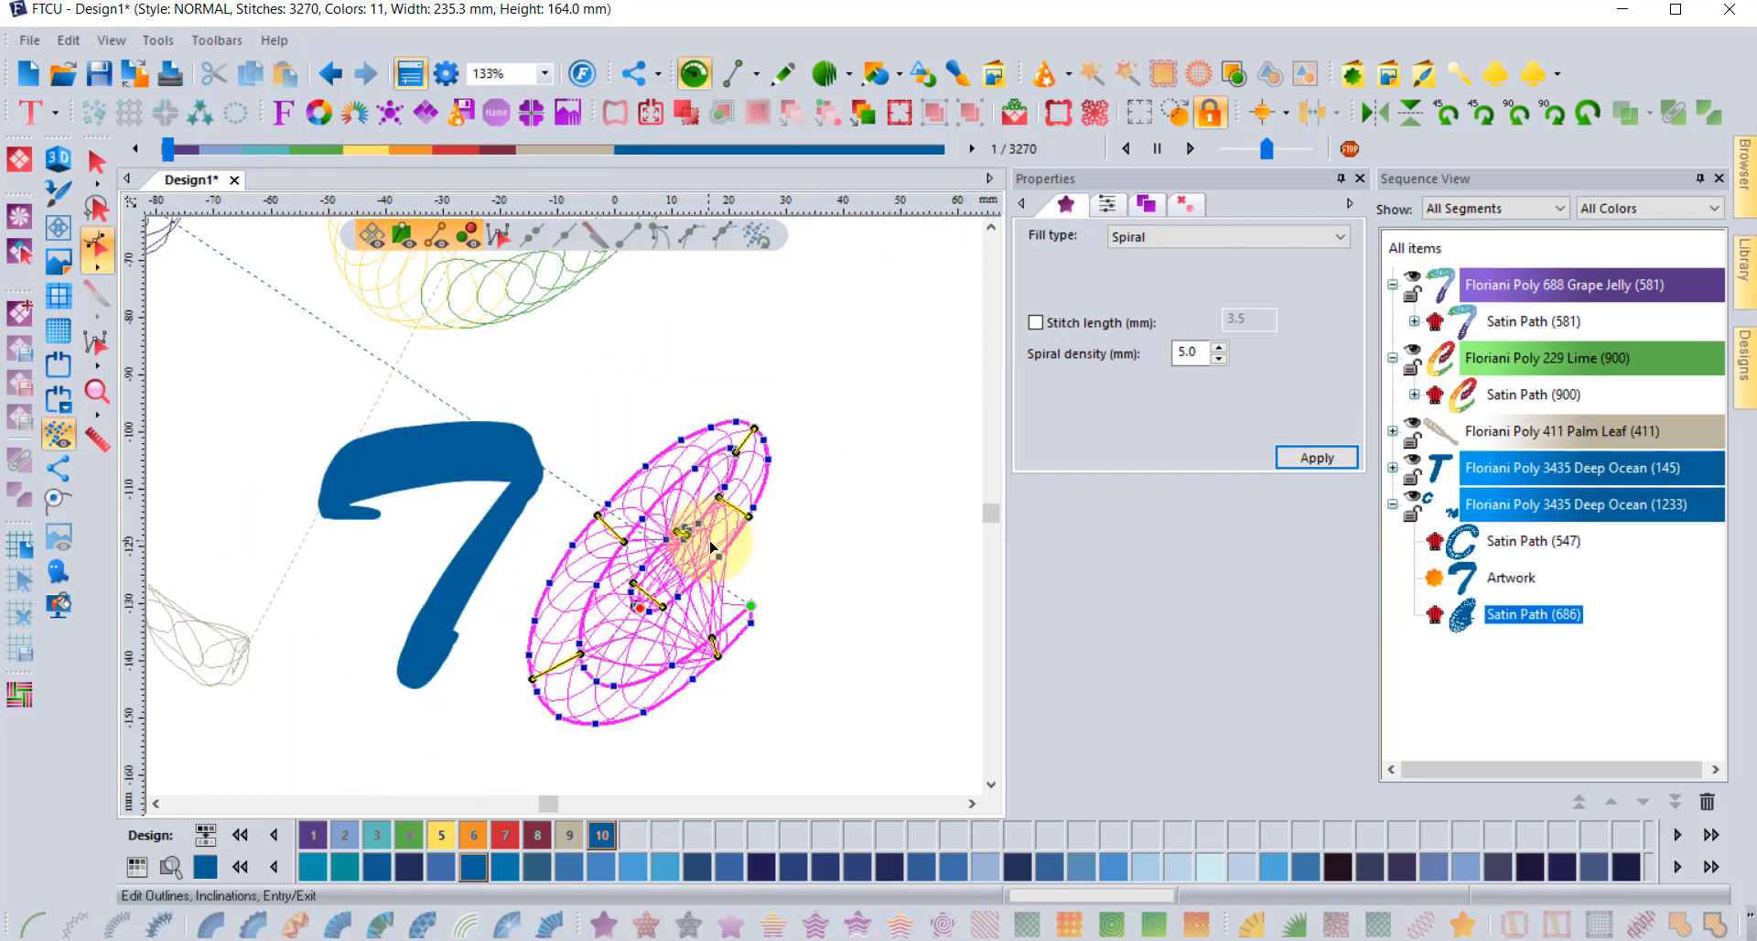
scroll(705, 616, "up", 5)
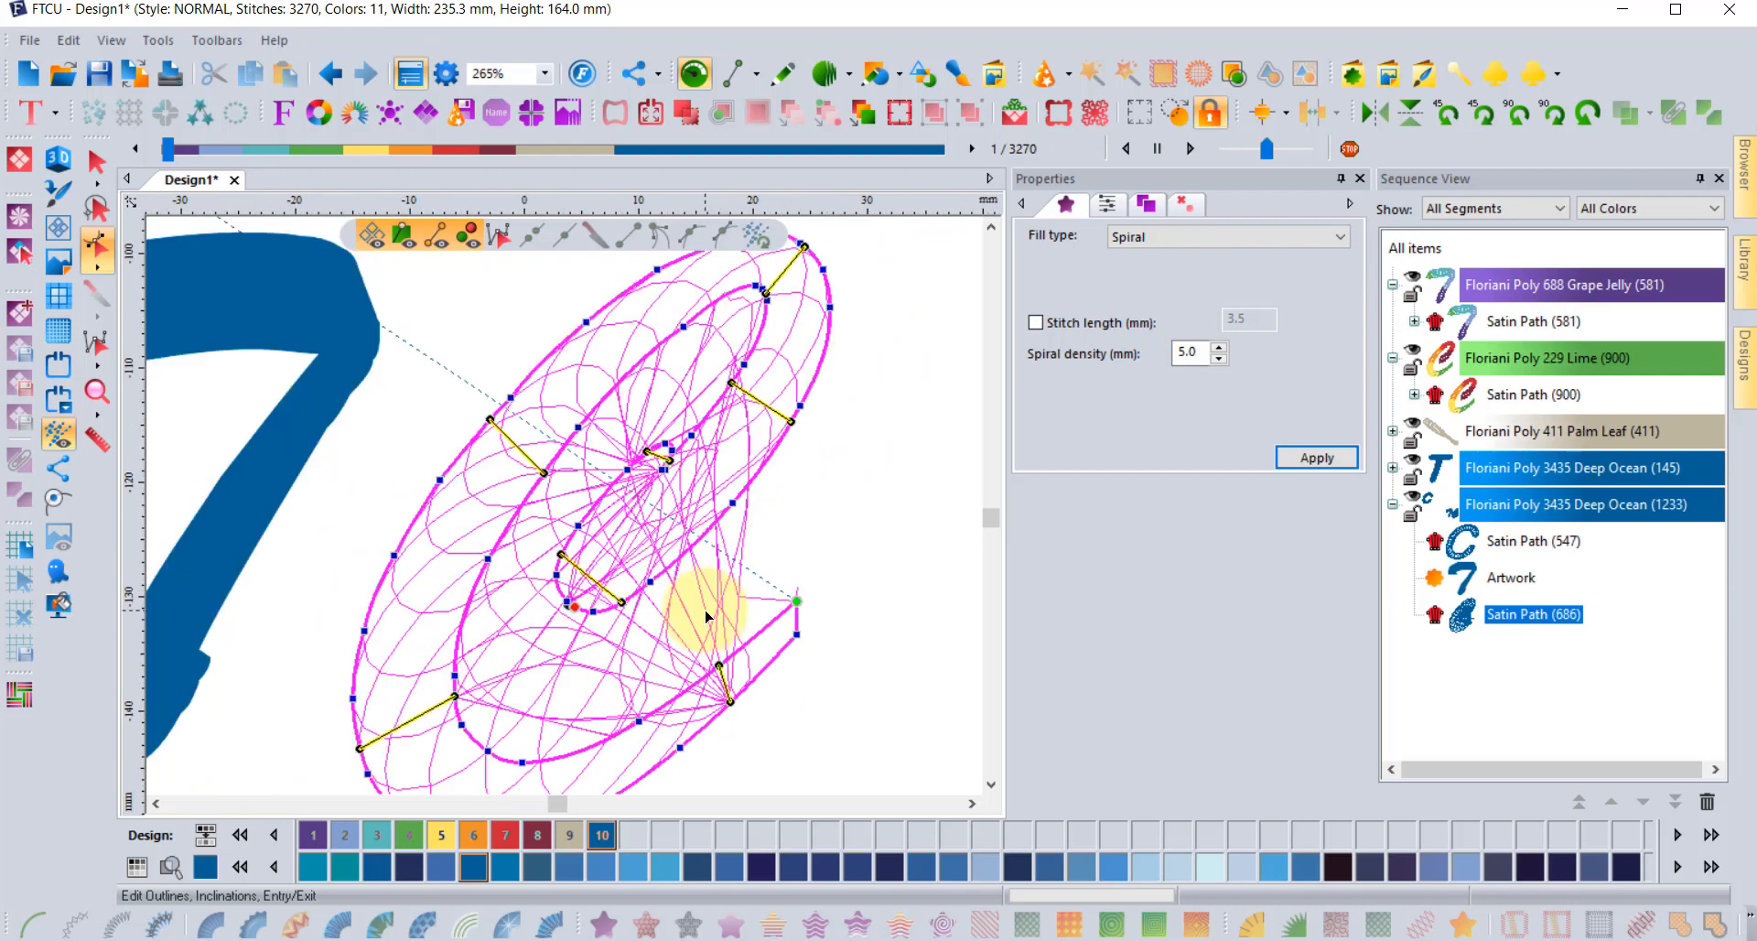
- Delete the short inclination line across the notch tip at the C's inner hook
left_click(991, 228)
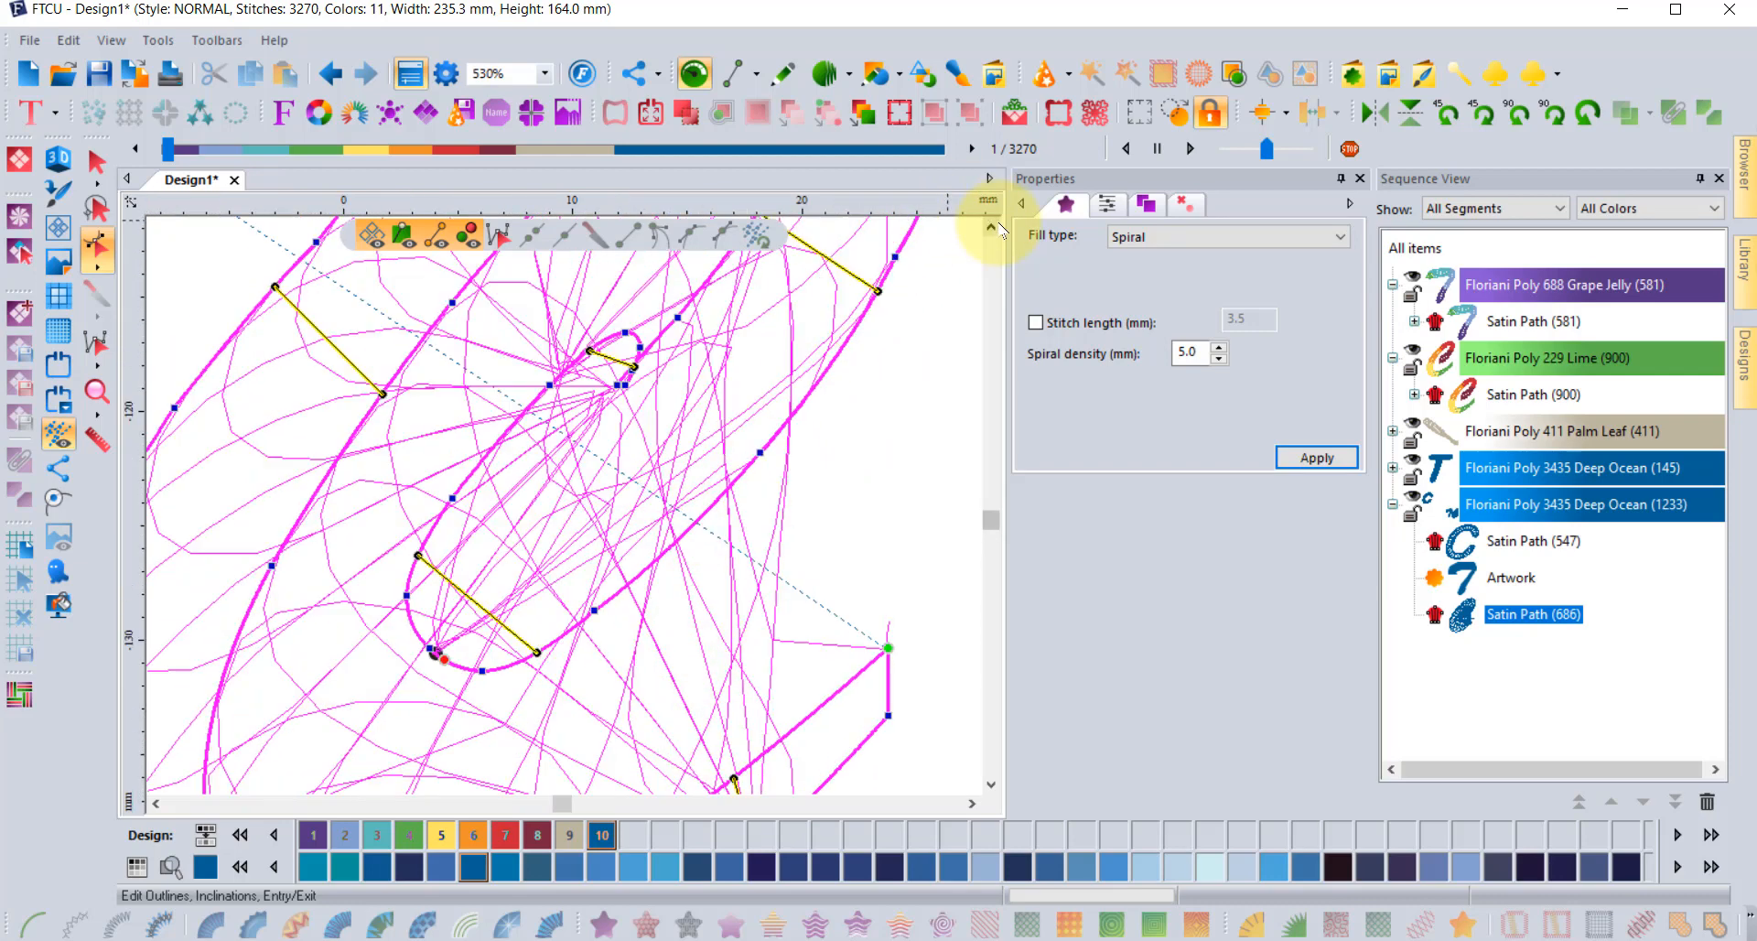
left_click(991, 228)
left_click(991, 227)
scroll(649, 459, "up", 1)
left_click(648, 456)
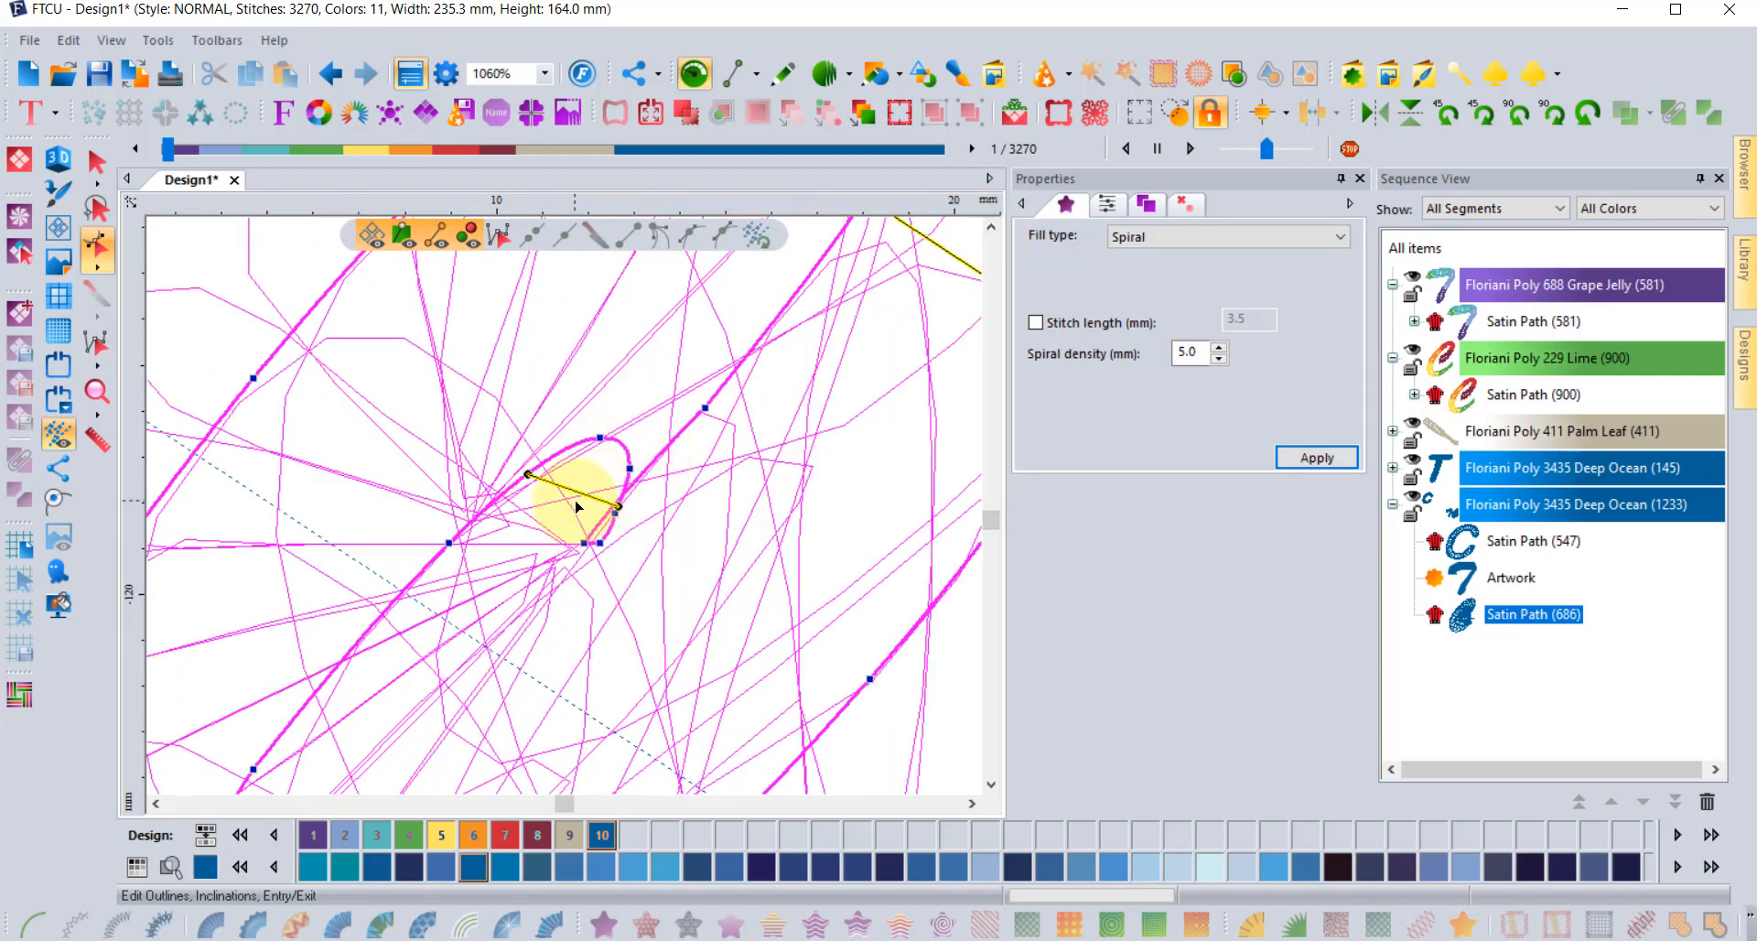
right_click(528, 477)
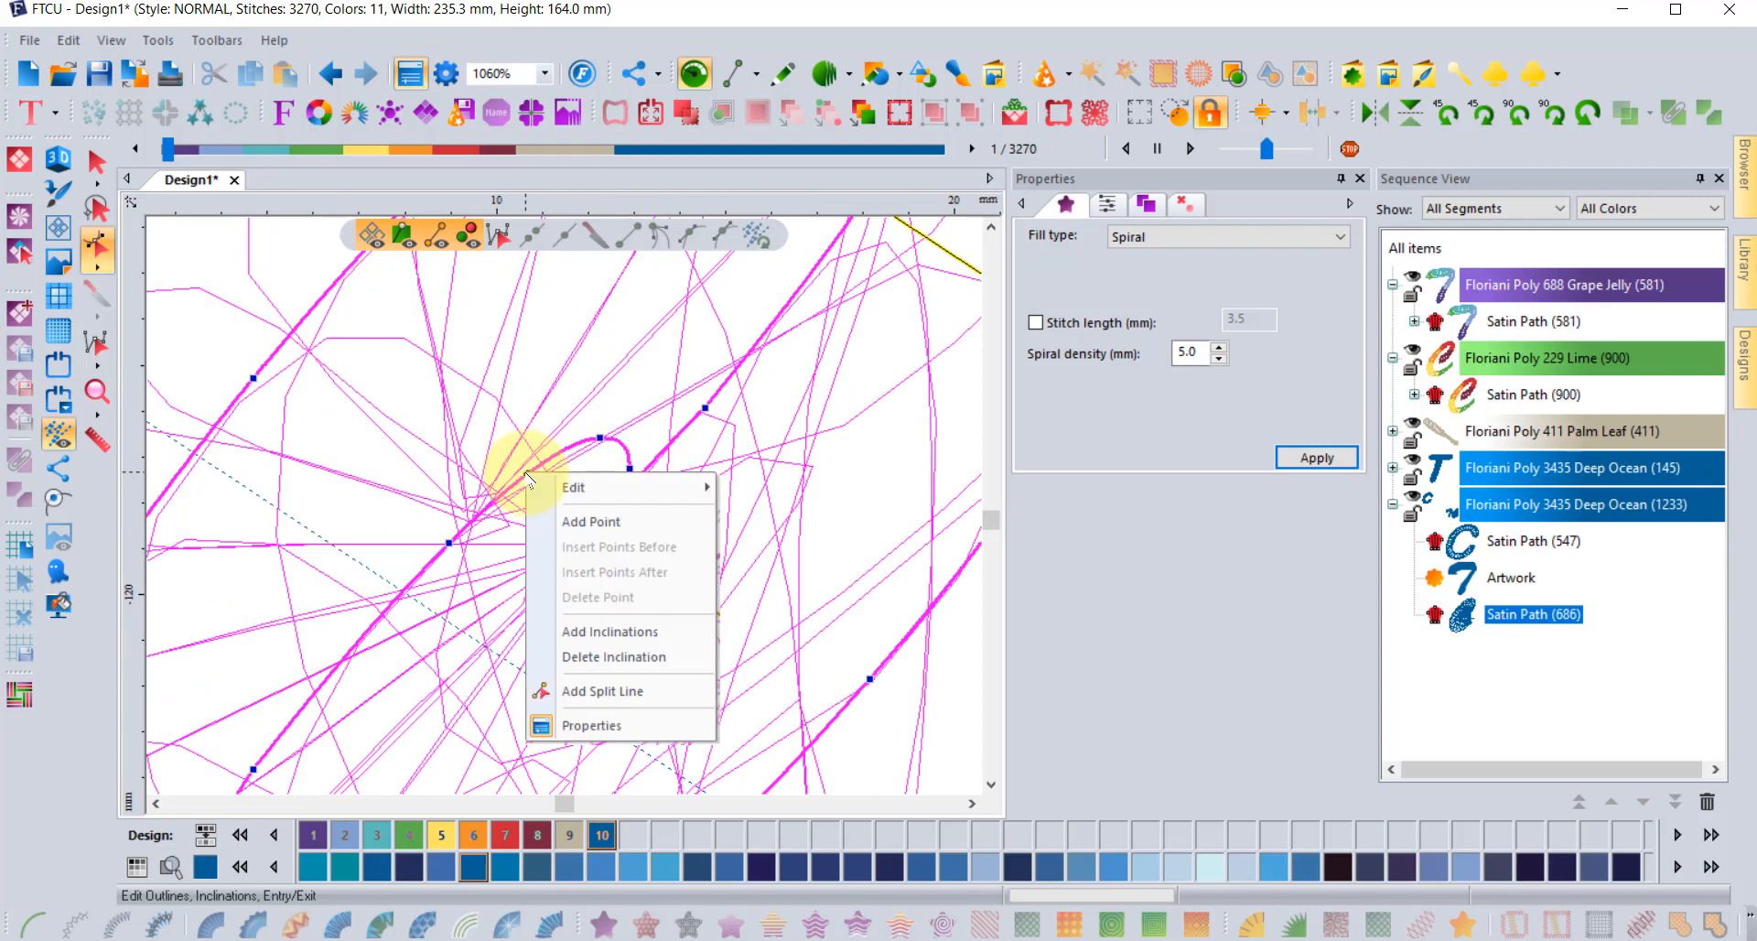
left_click(647, 654)
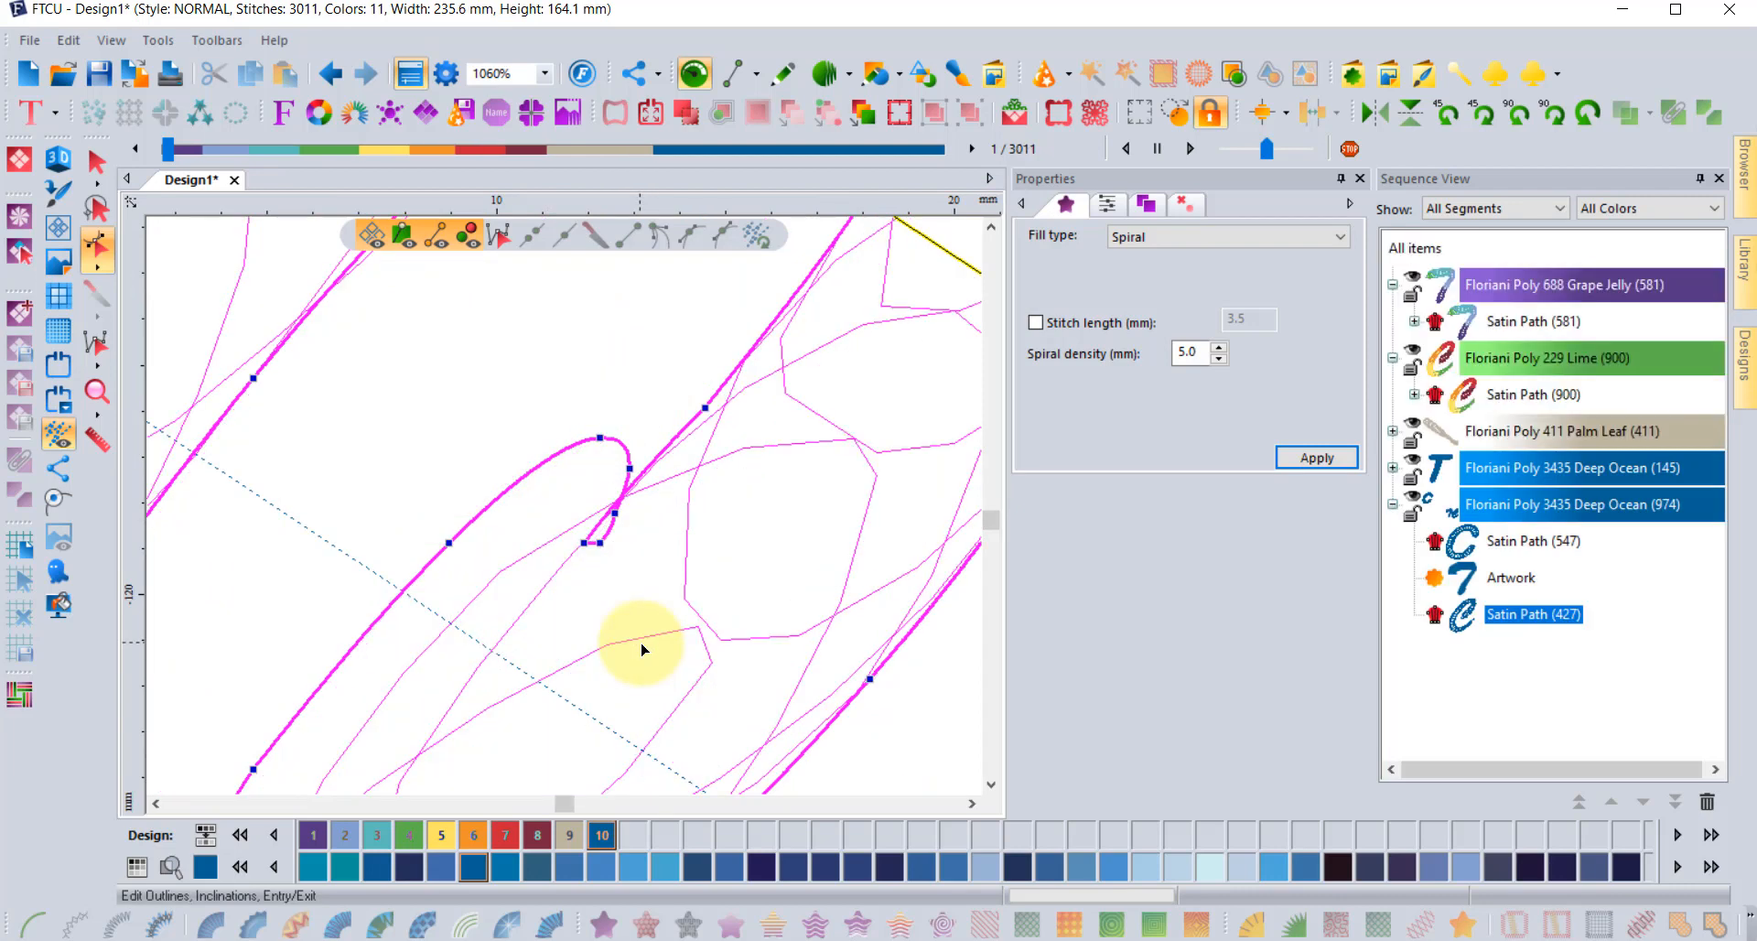
- Remove the five outline nodes that form the C's inner-hook notch and regenerate the spiral stitches
scroll(448, 509, "down", 2)
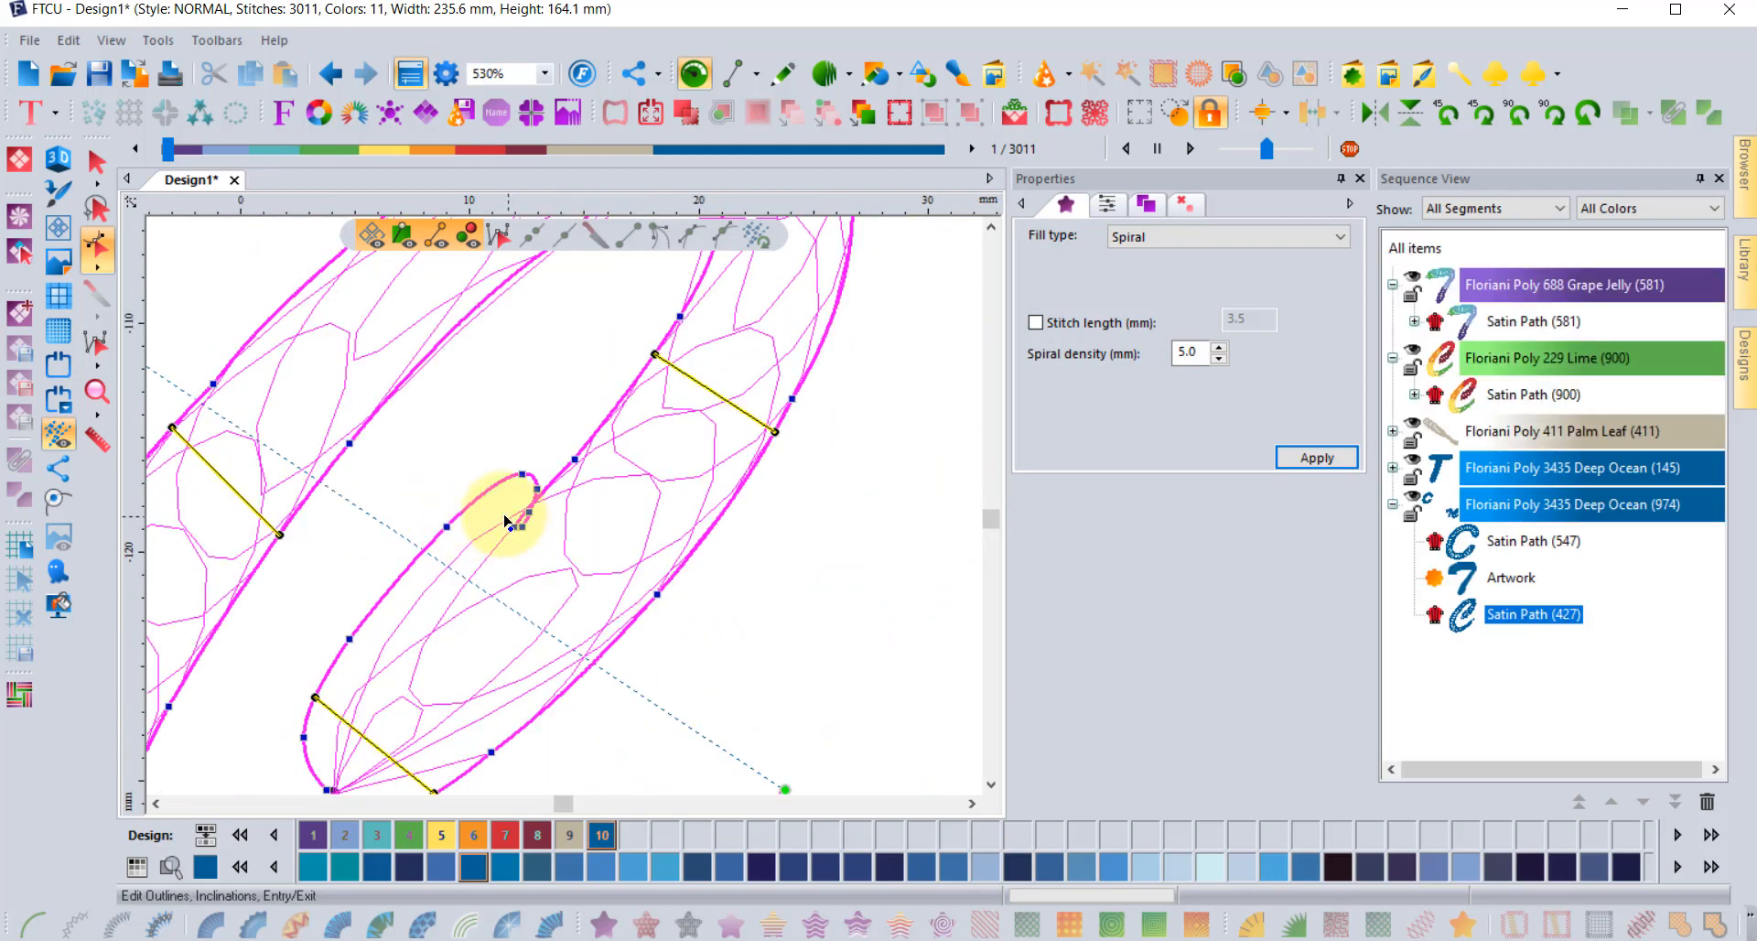
left_click_drag(480, 467, 597, 567)
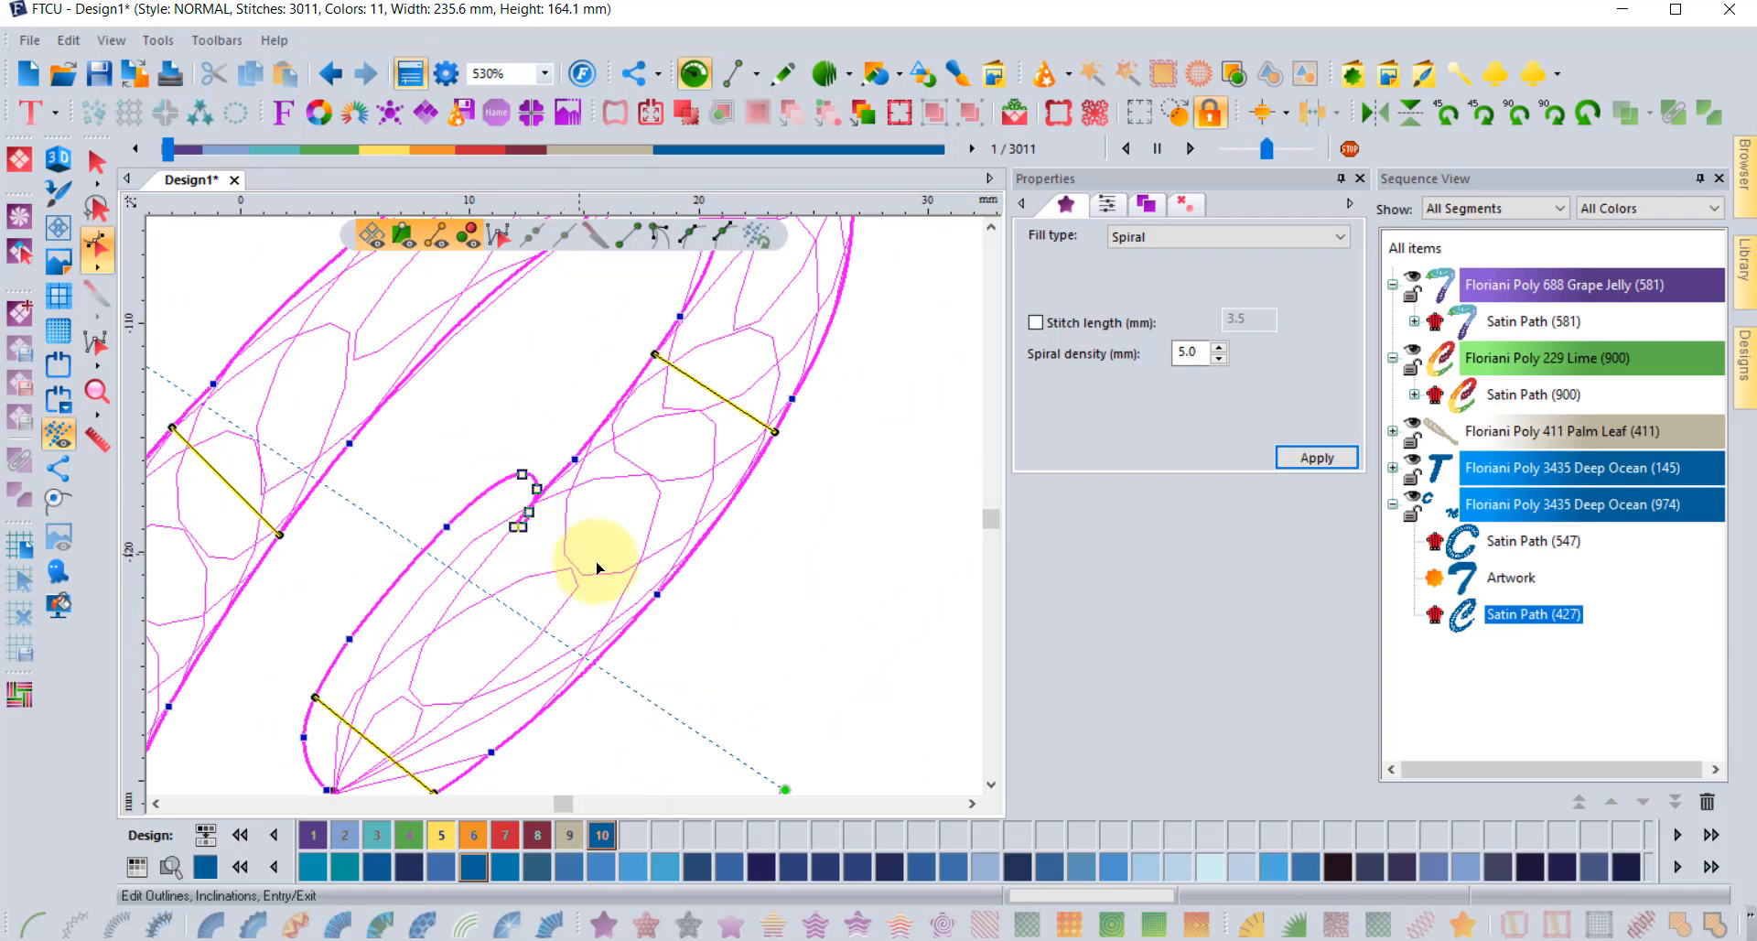
key("Delete")
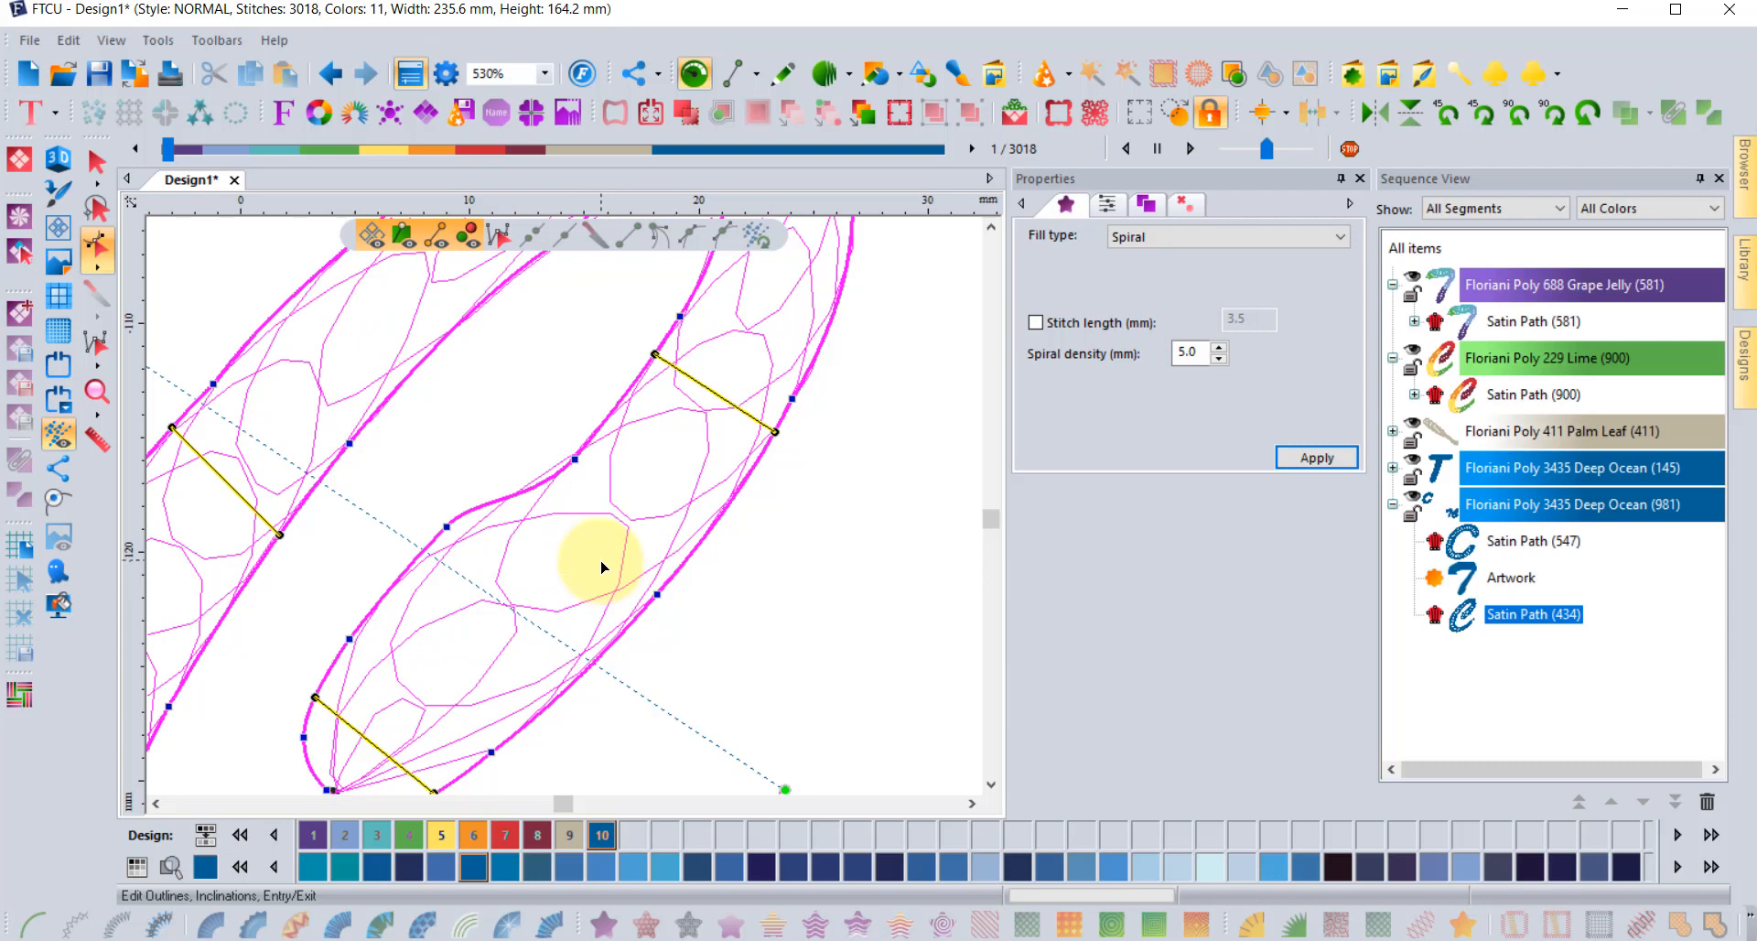
- Add an inclination line across the C's upper outer stroke, just before the top curve, and regenerate the stitches
scroll(510, 541, "down", 2)
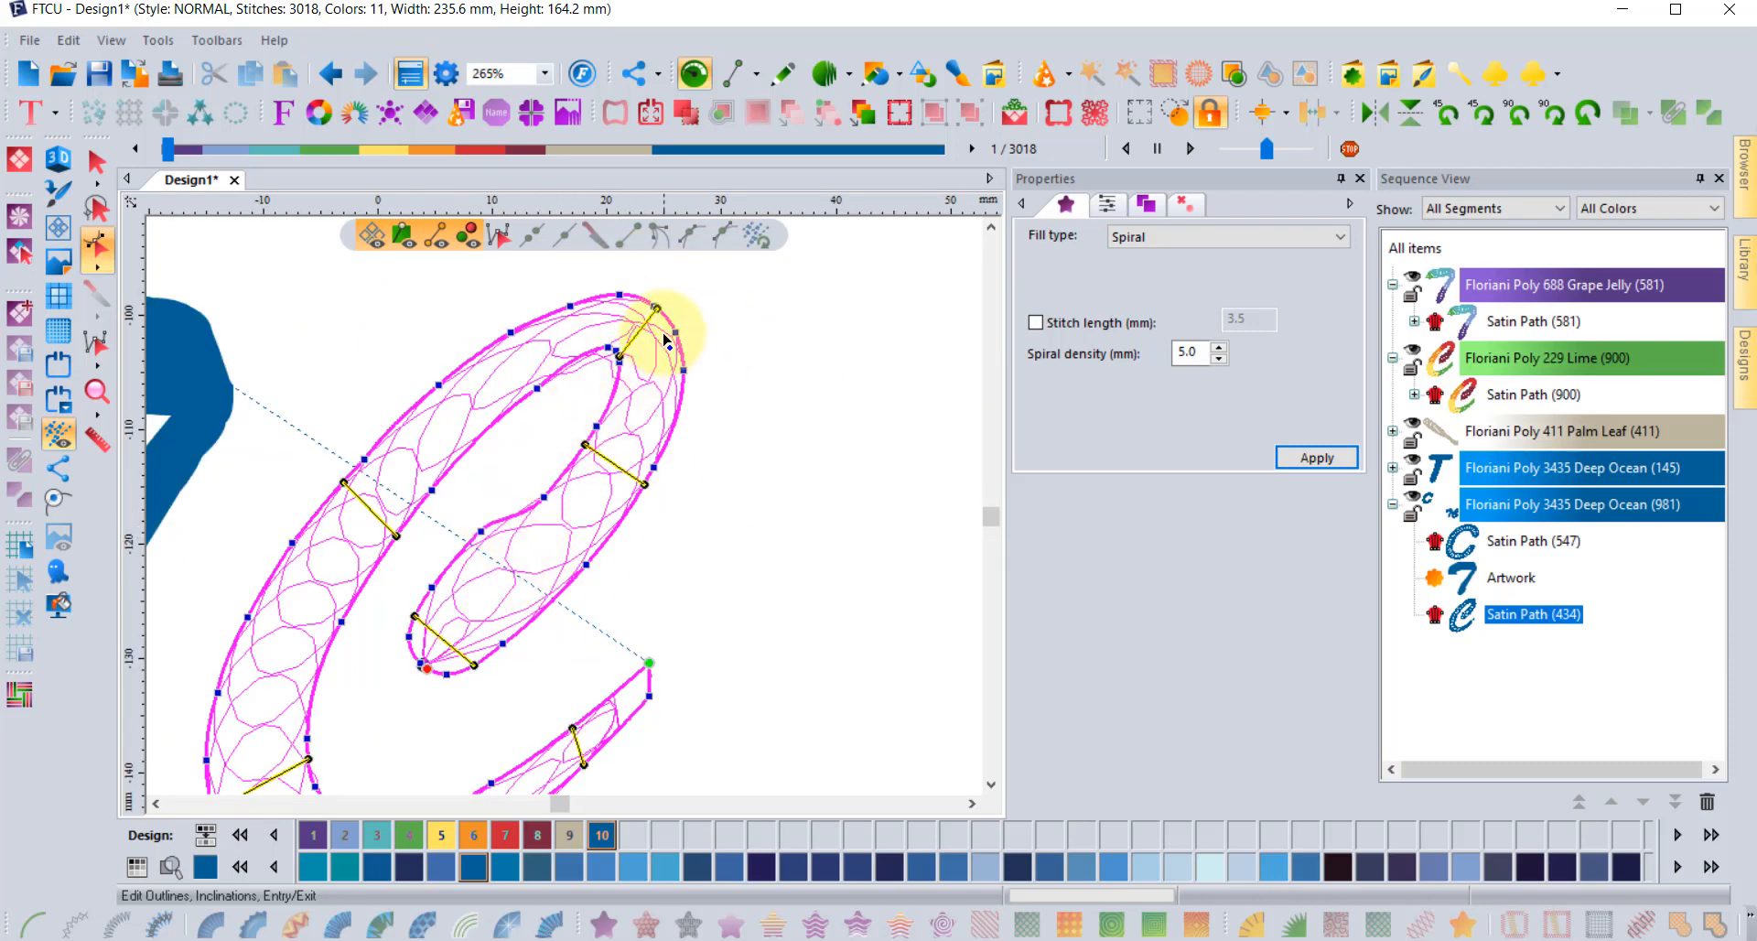
scroll(692, 278, "up", 2)
scroll(691, 277, "down", 2)
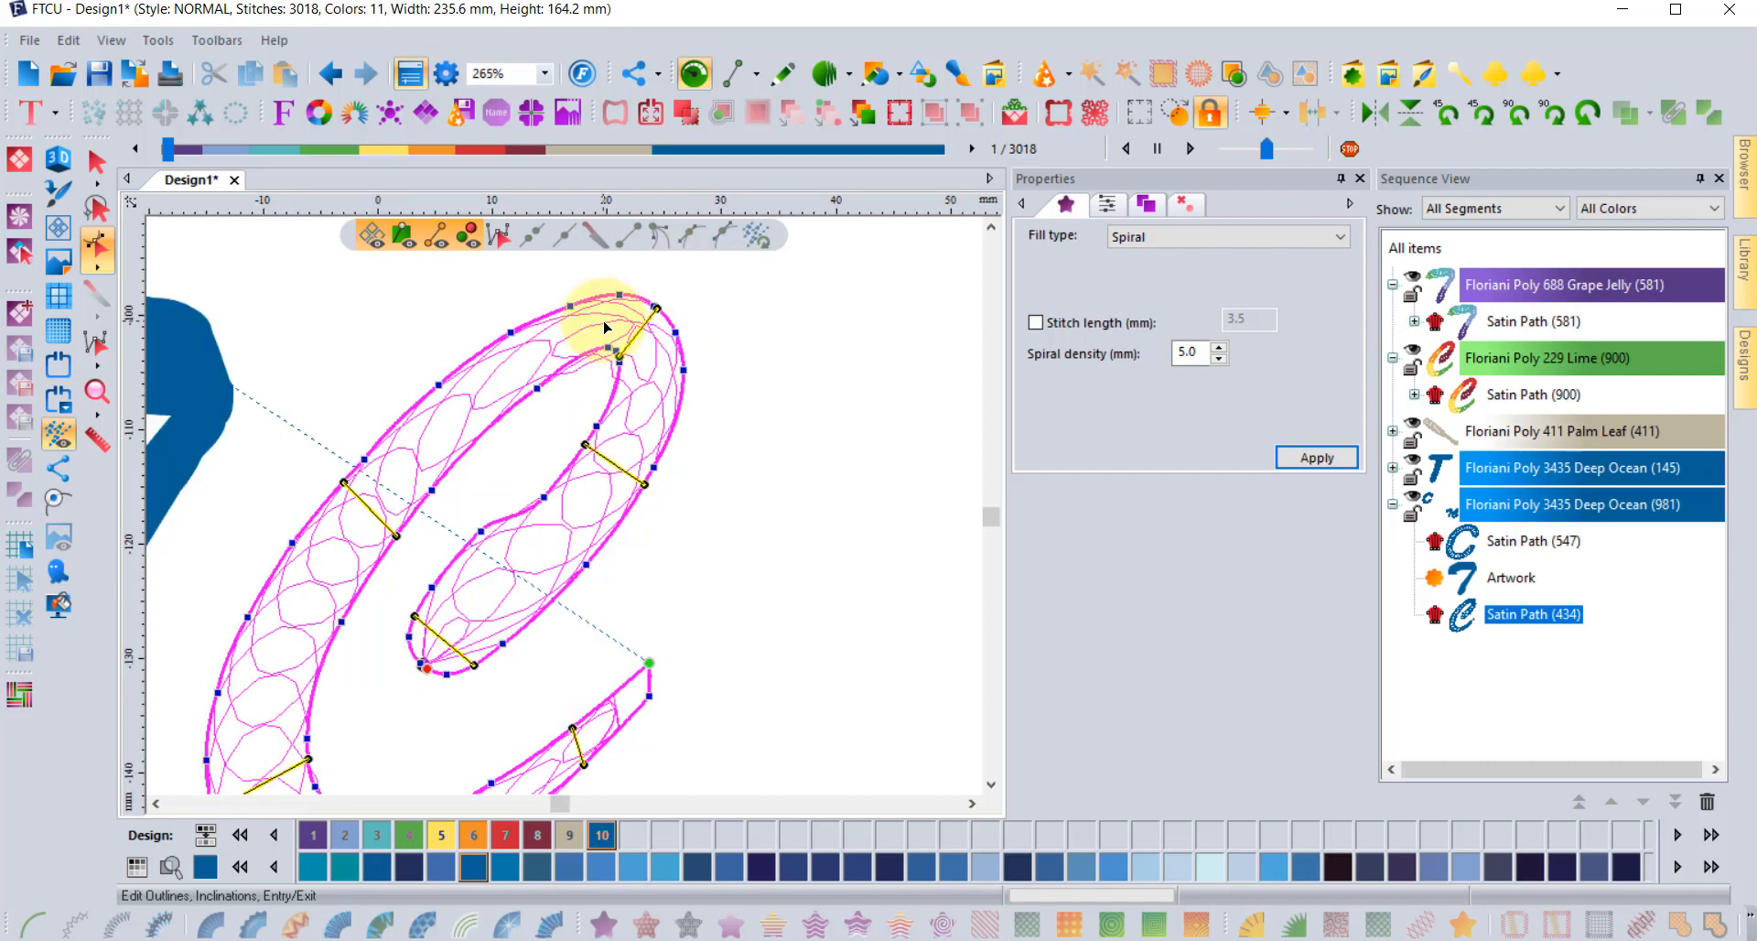
right_click(514, 331)
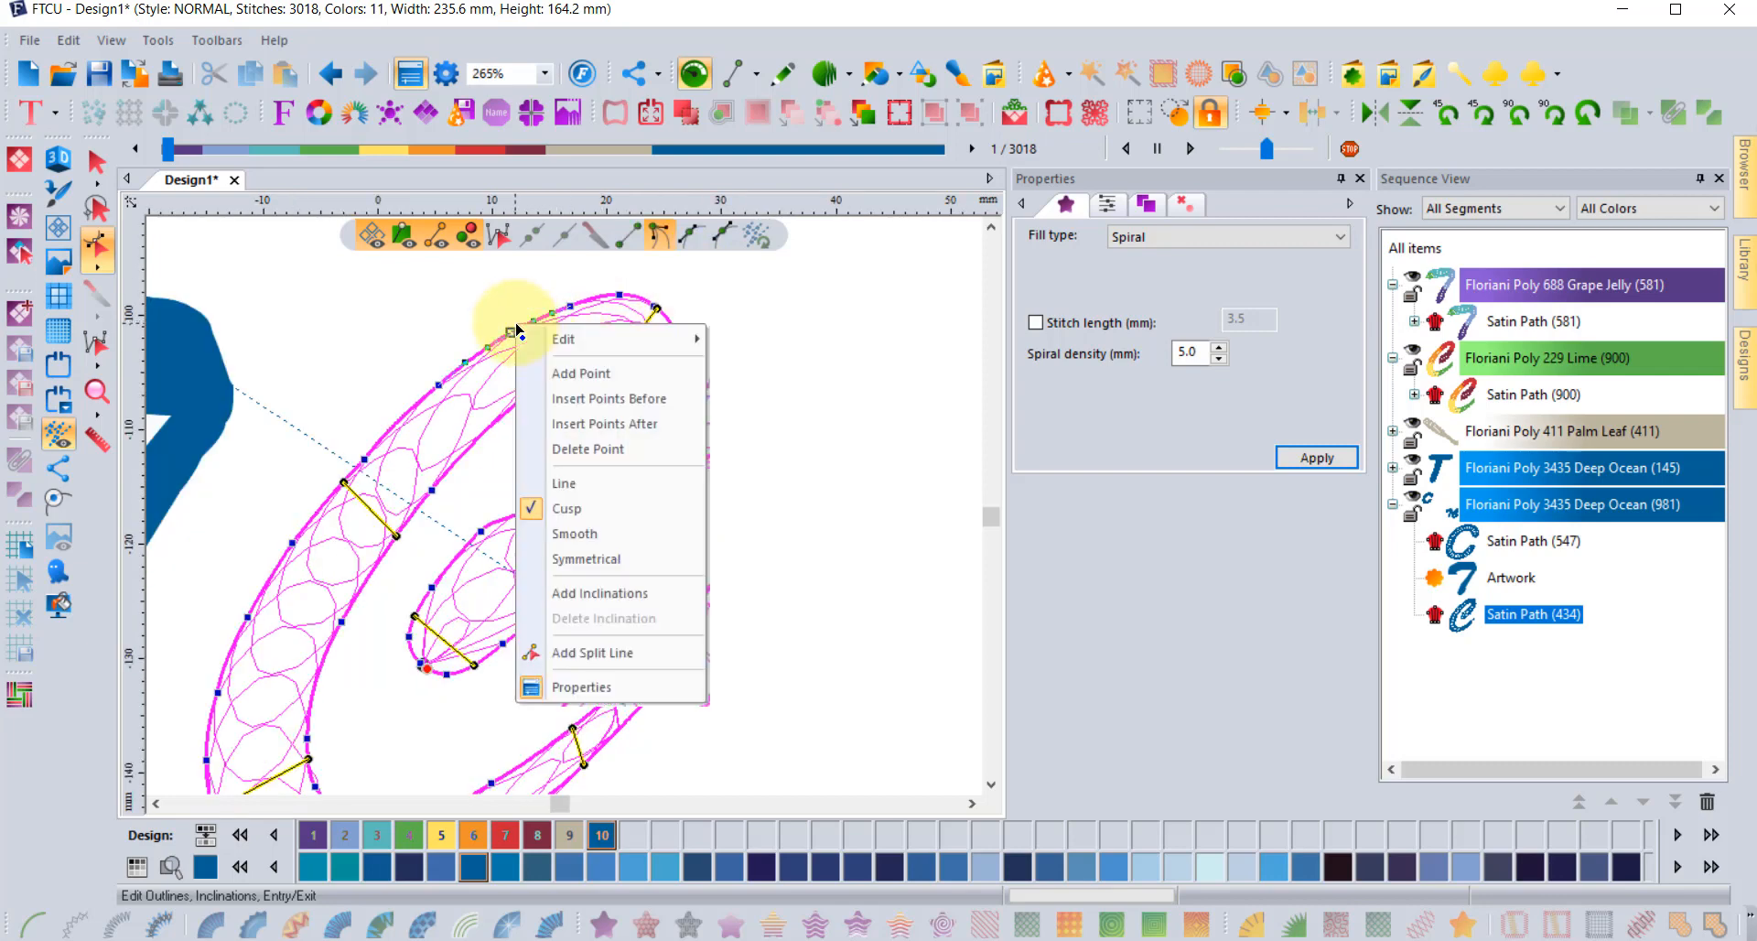
left_click(599, 593)
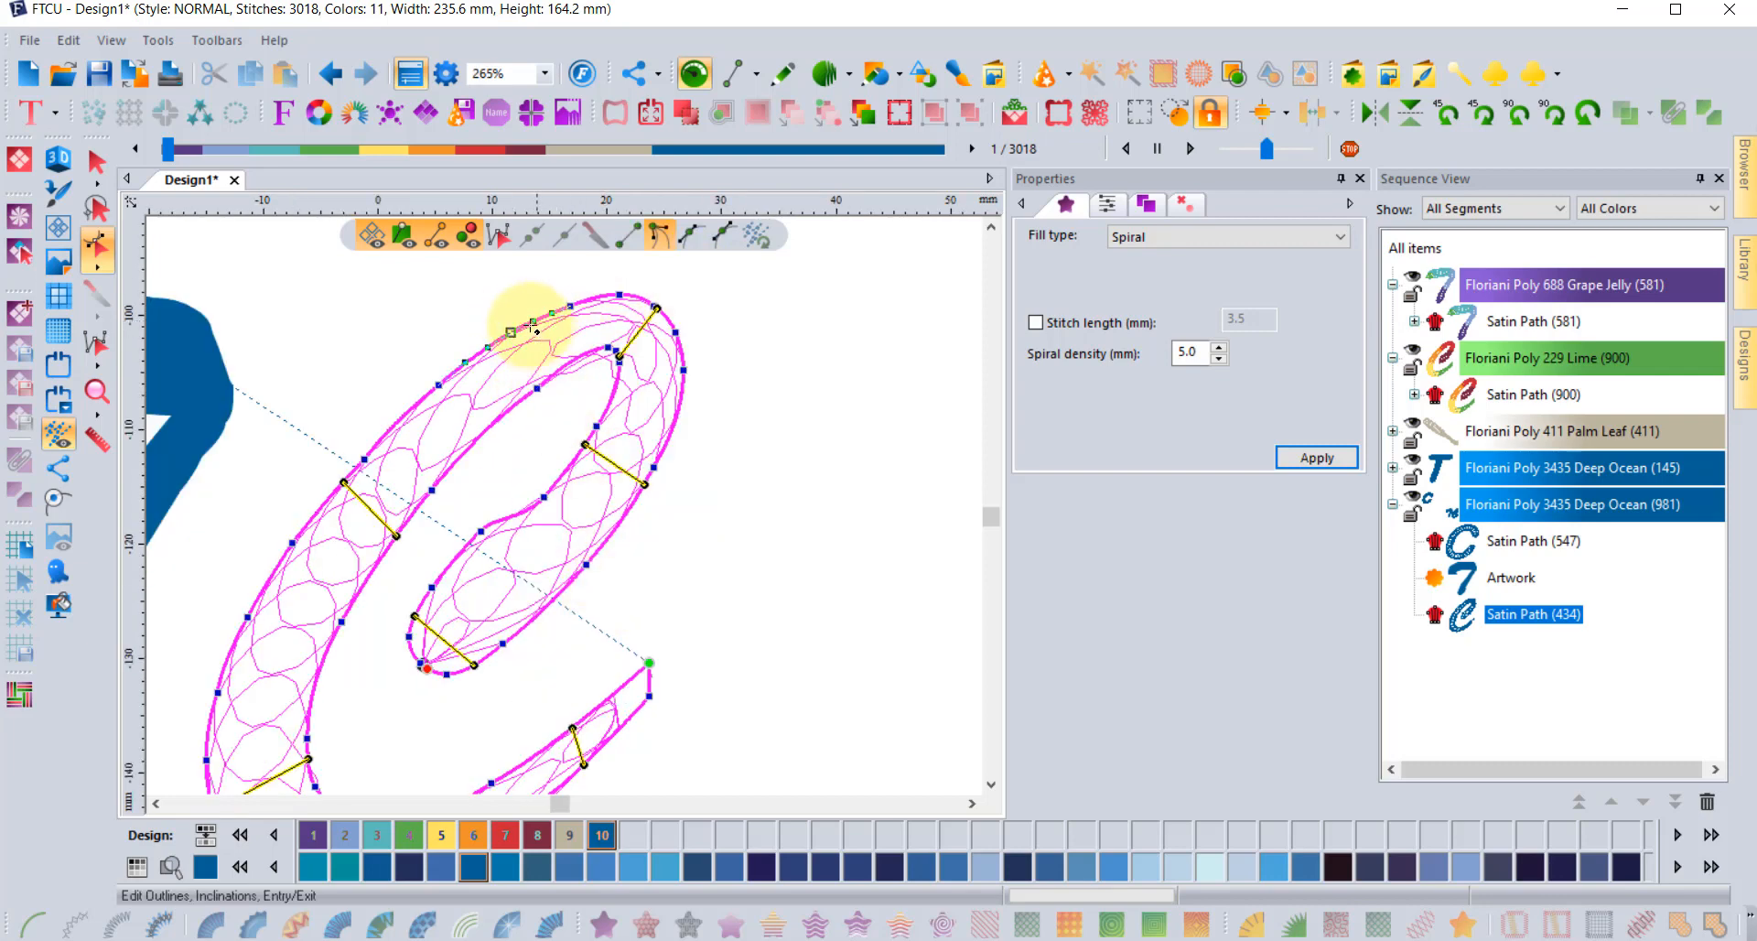
left_click_drag(534, 328, 570, 383)
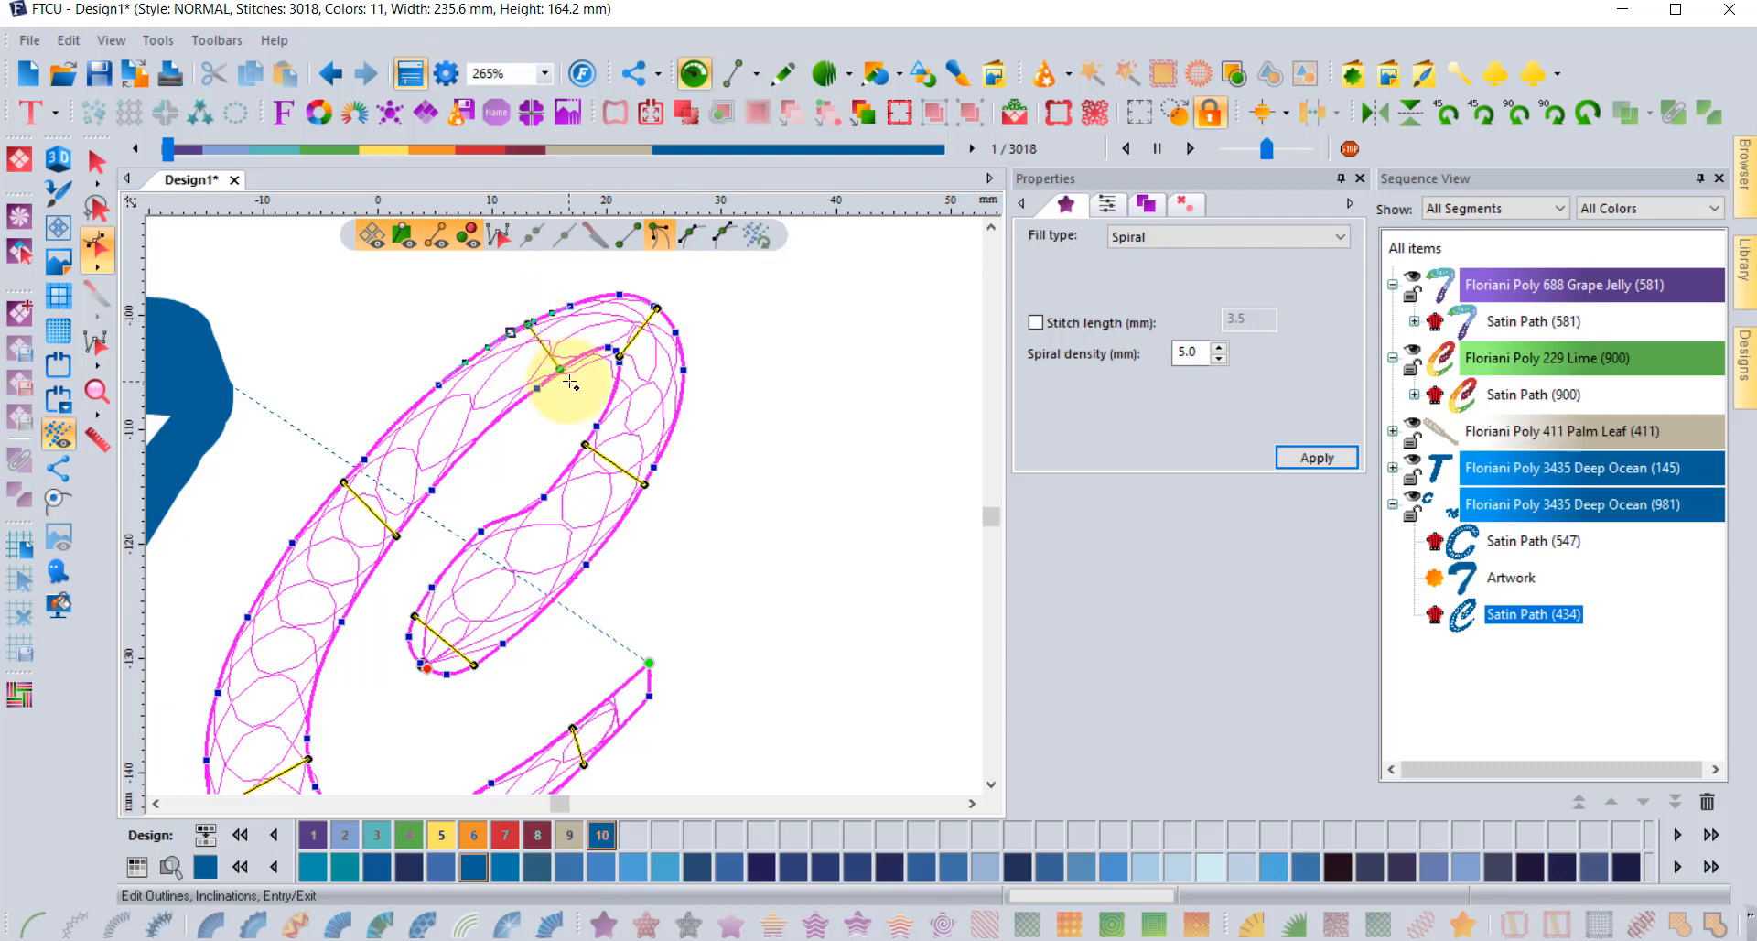
right_click(551, 445)
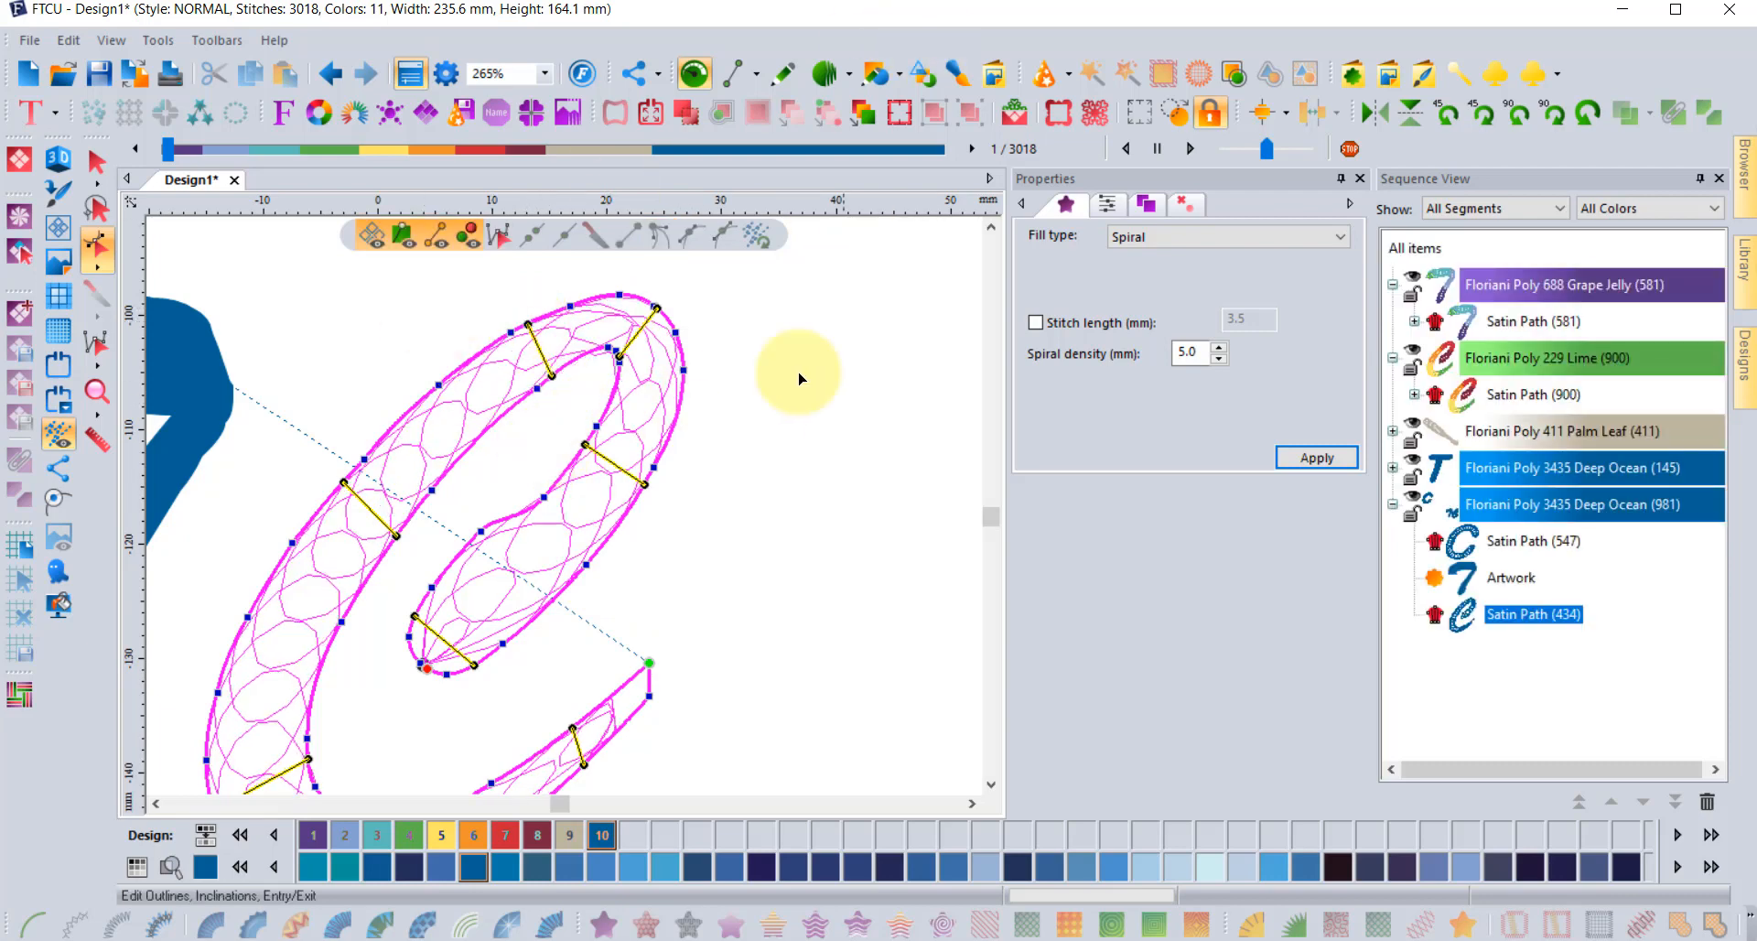
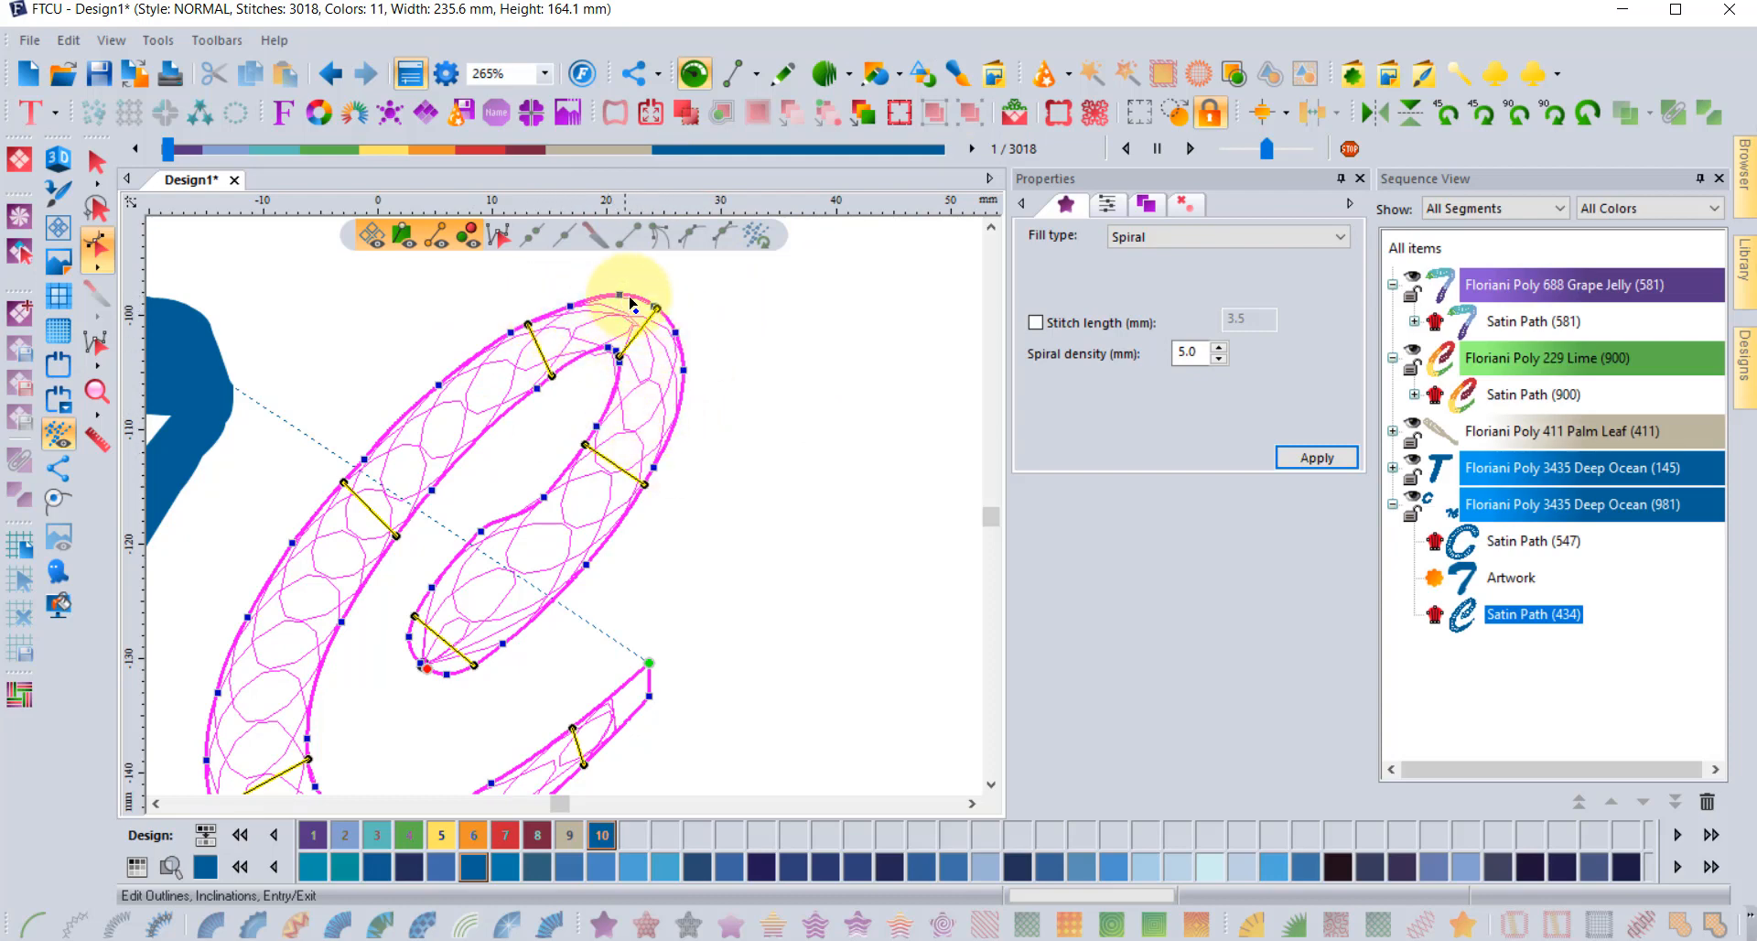
- Add an inclination line across the C's inner stroke, just below the top curve
right_click(619, 397)
left_click(705, 551)
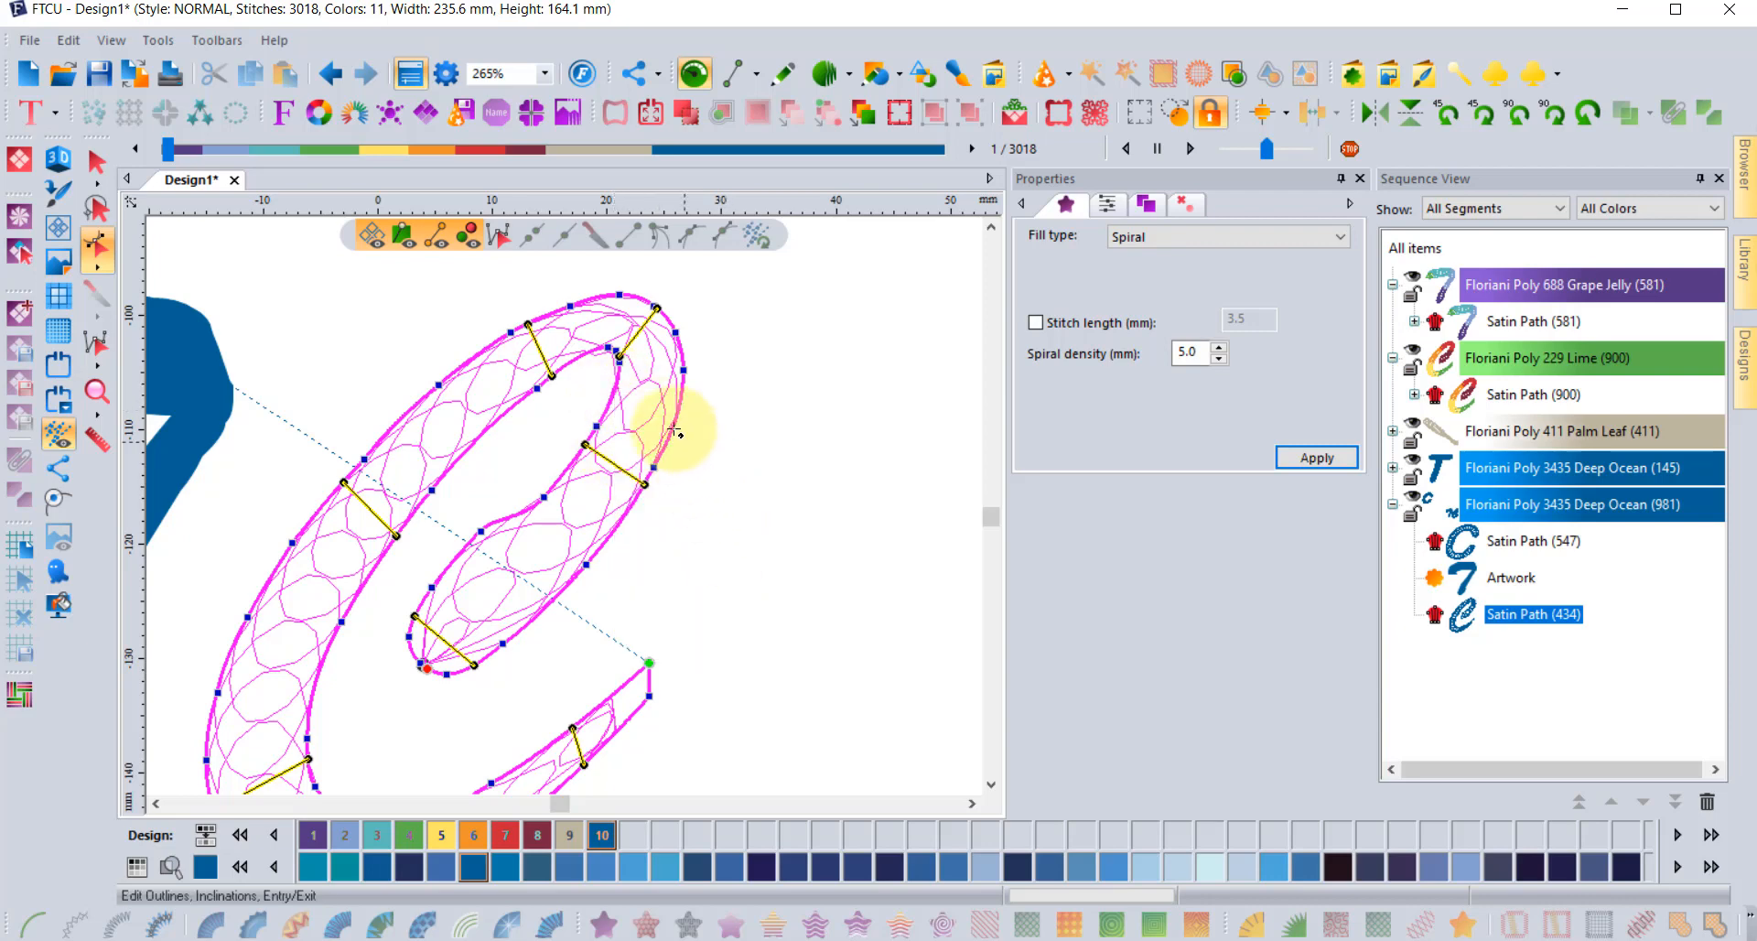
left_click(615, 389)
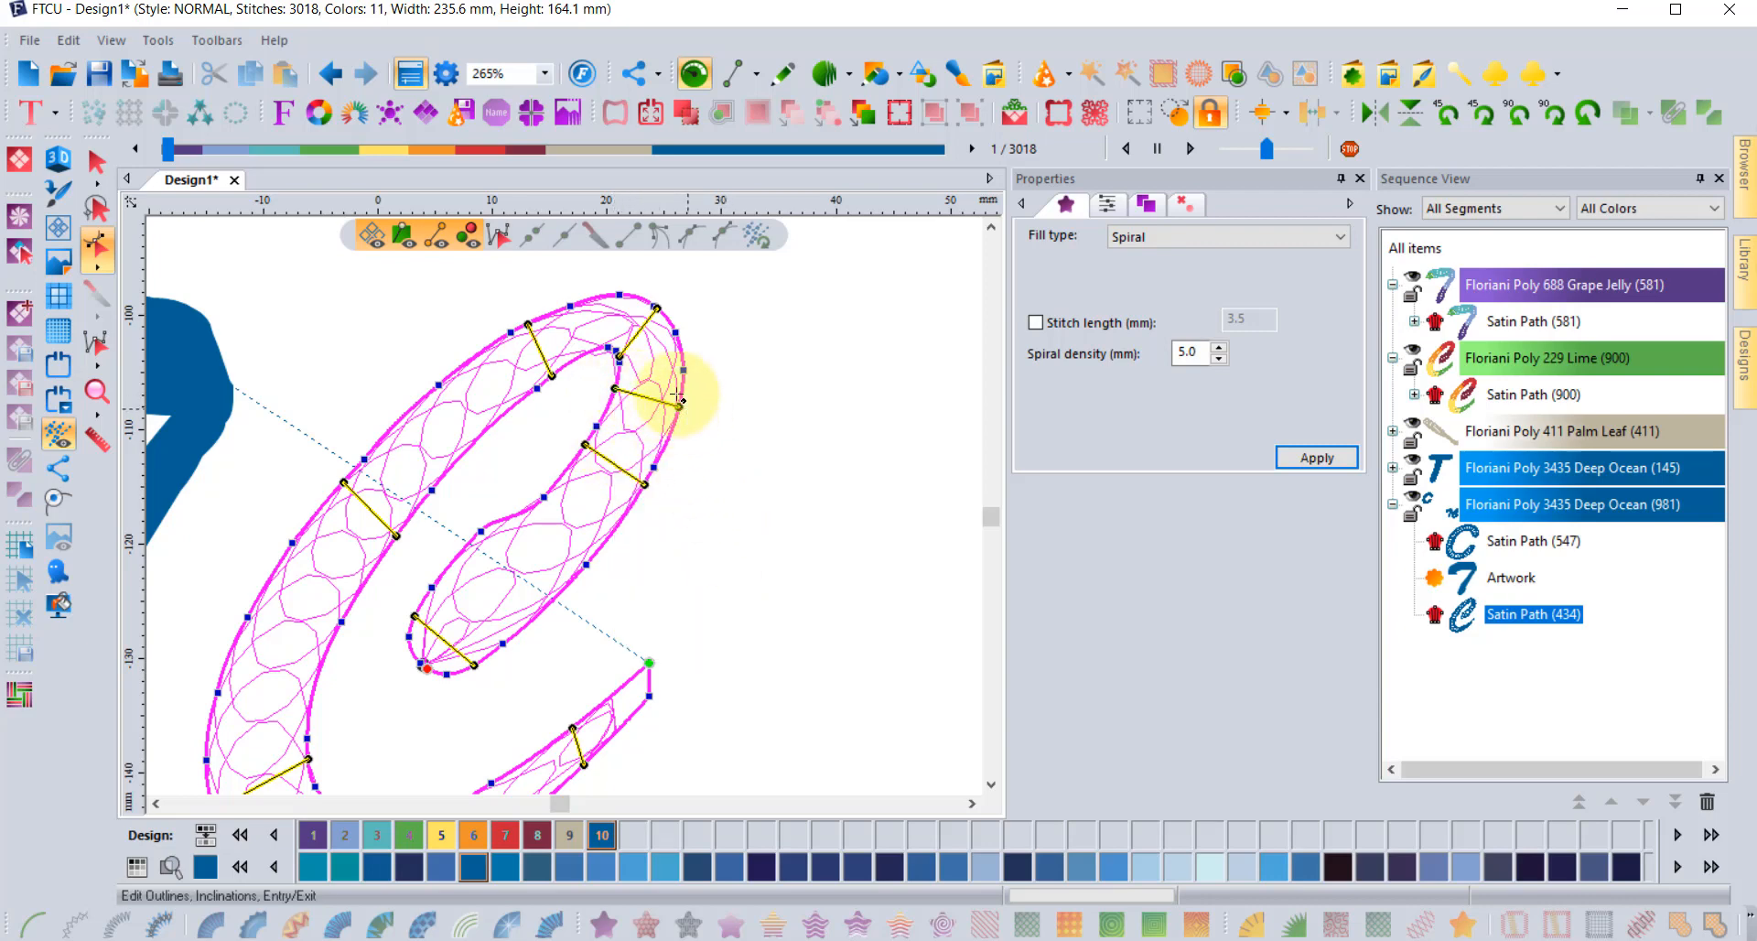
left_click(680, 402)
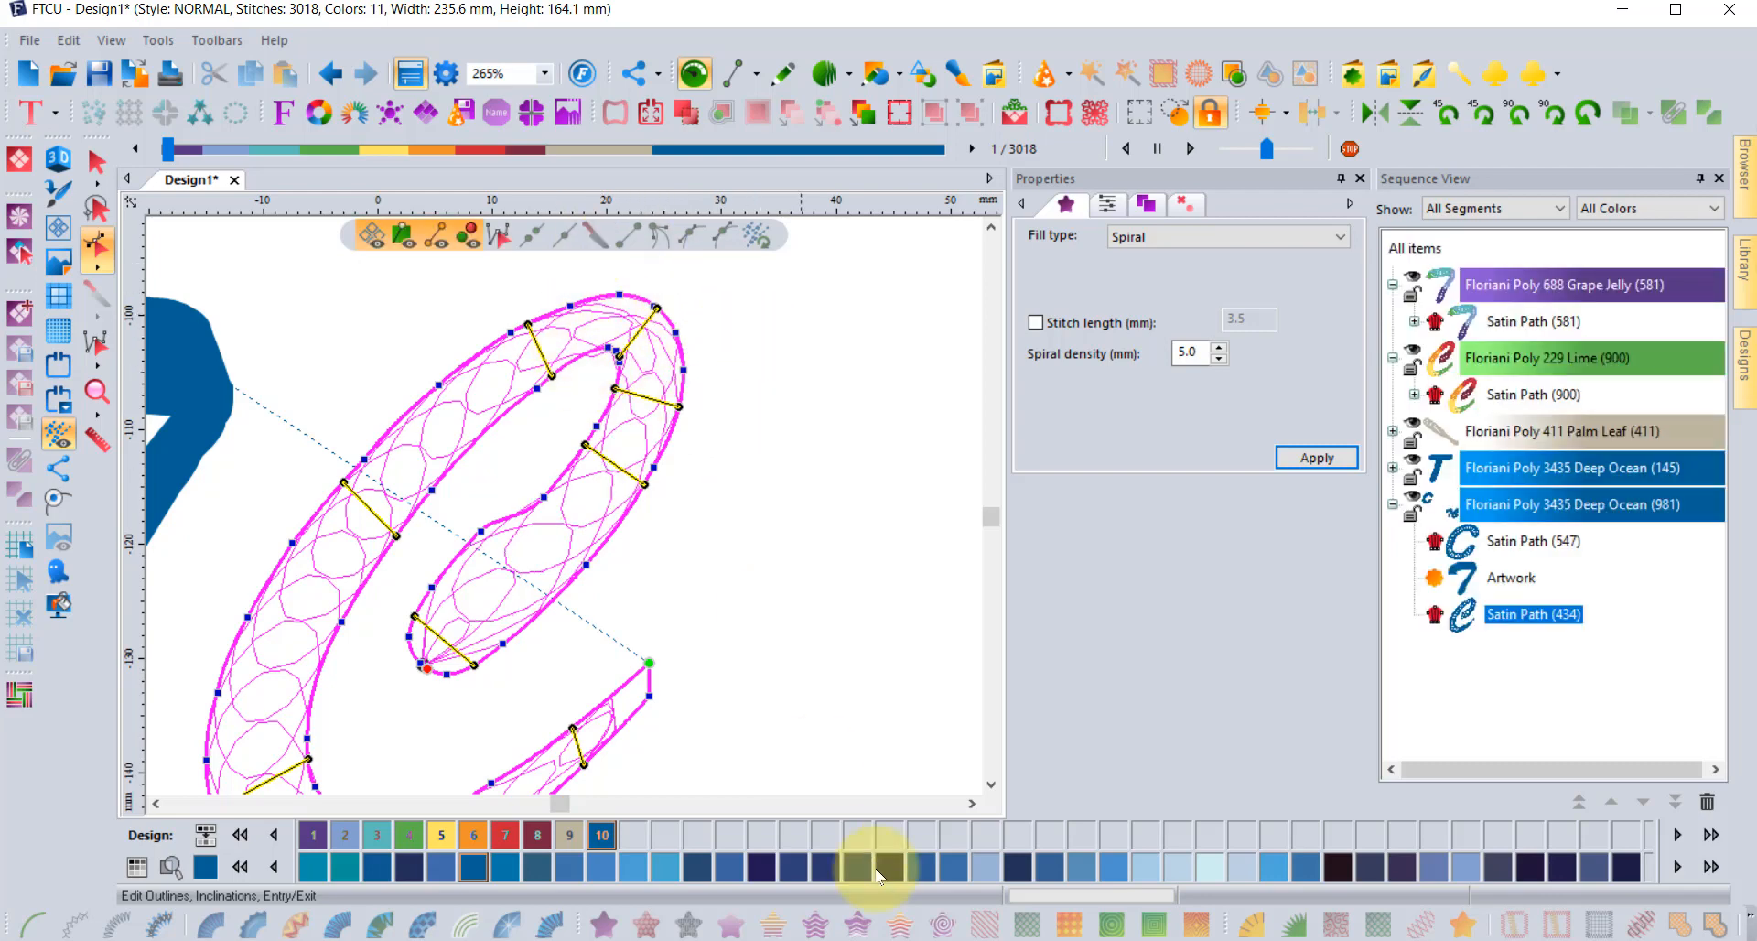
- Add an inclination line across the C's lower stroke, between the bottom curve and the tail, and regenerate the stitches
left_click(992, 785)
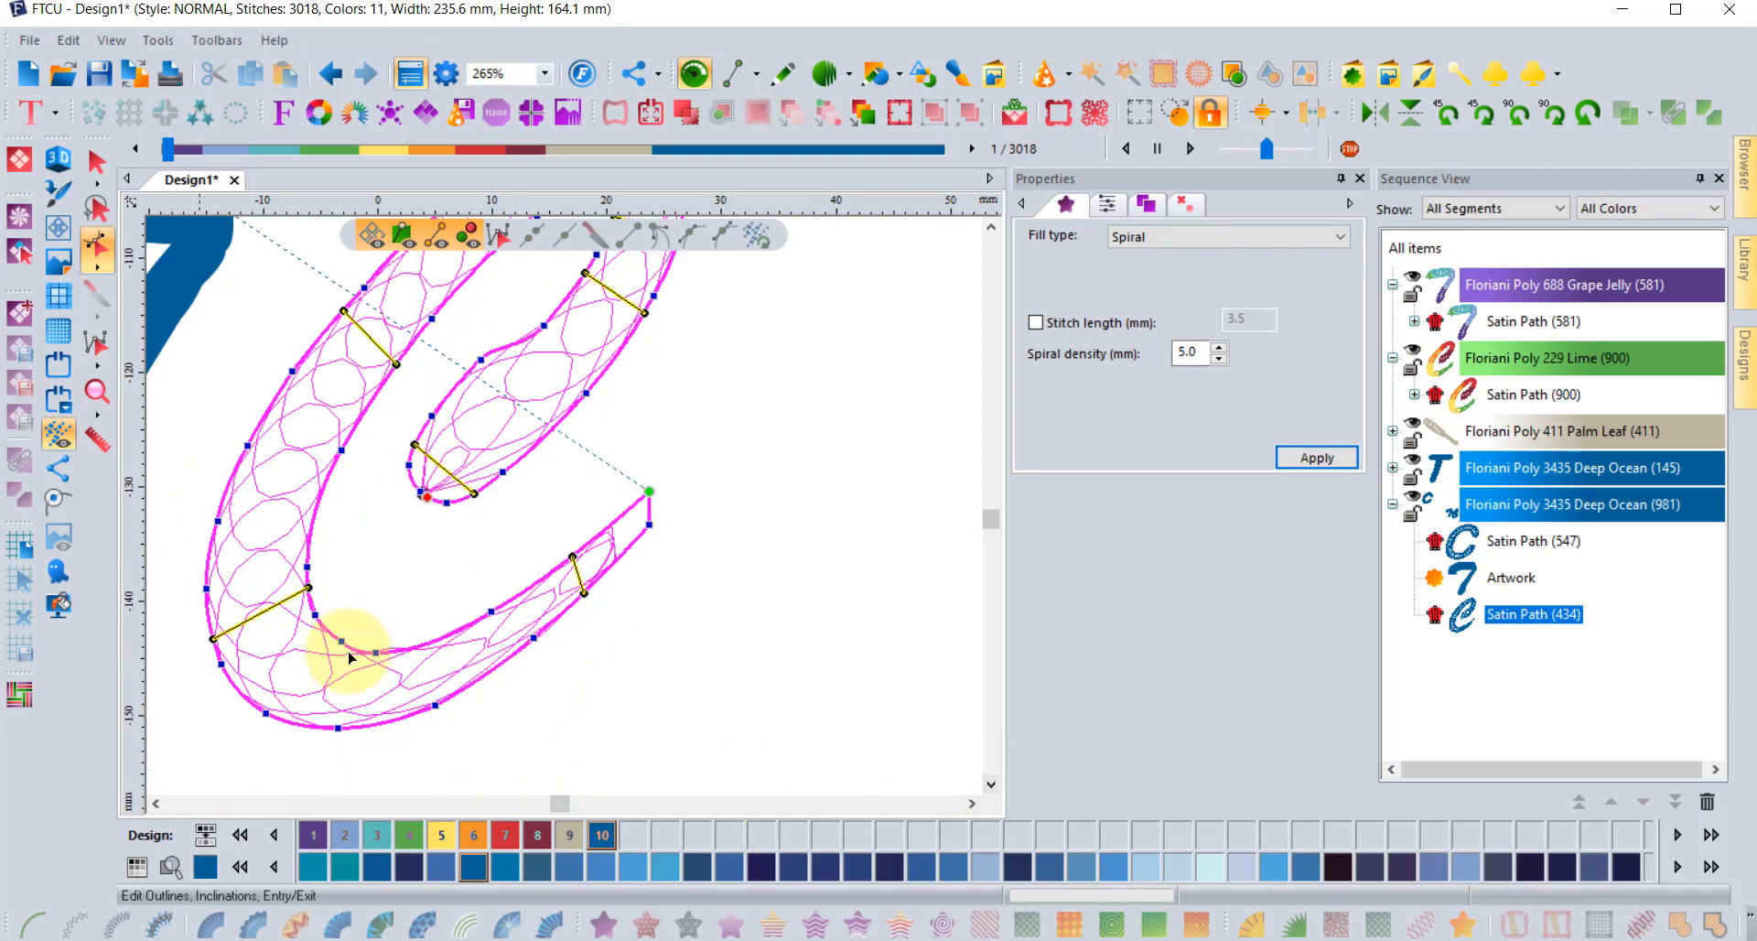
right_click(416, 650)
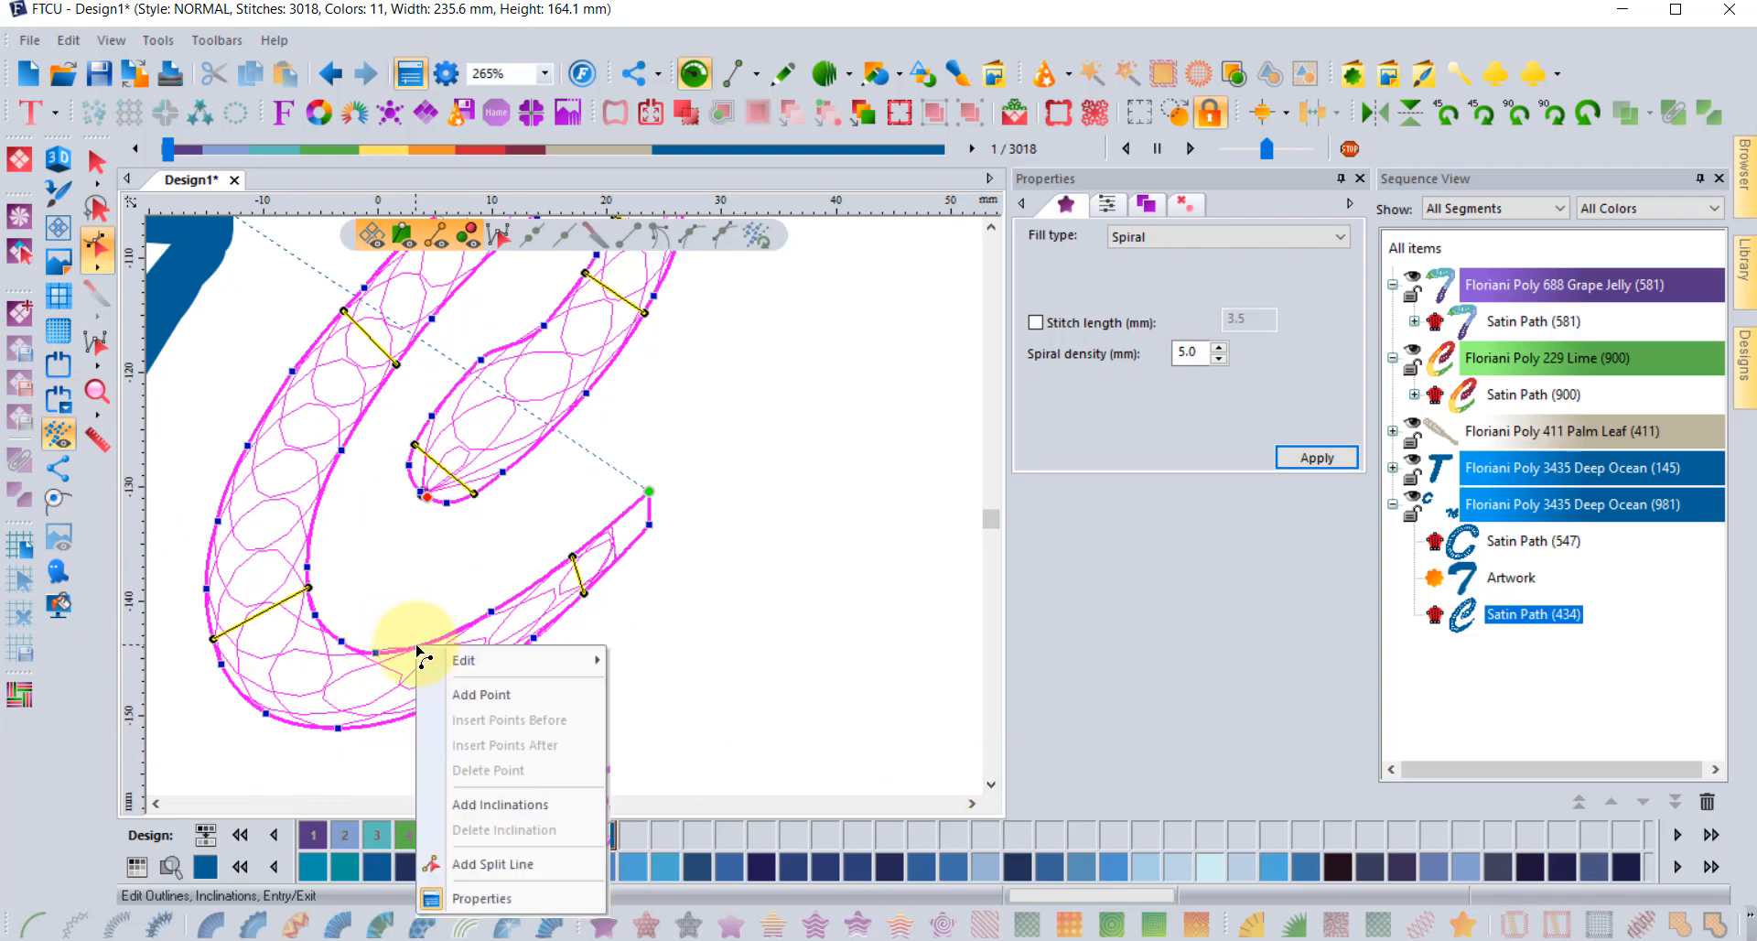
left_click(500, 803)
left_click_drag(412, 652, 427, 709)
right_click(558, 724)
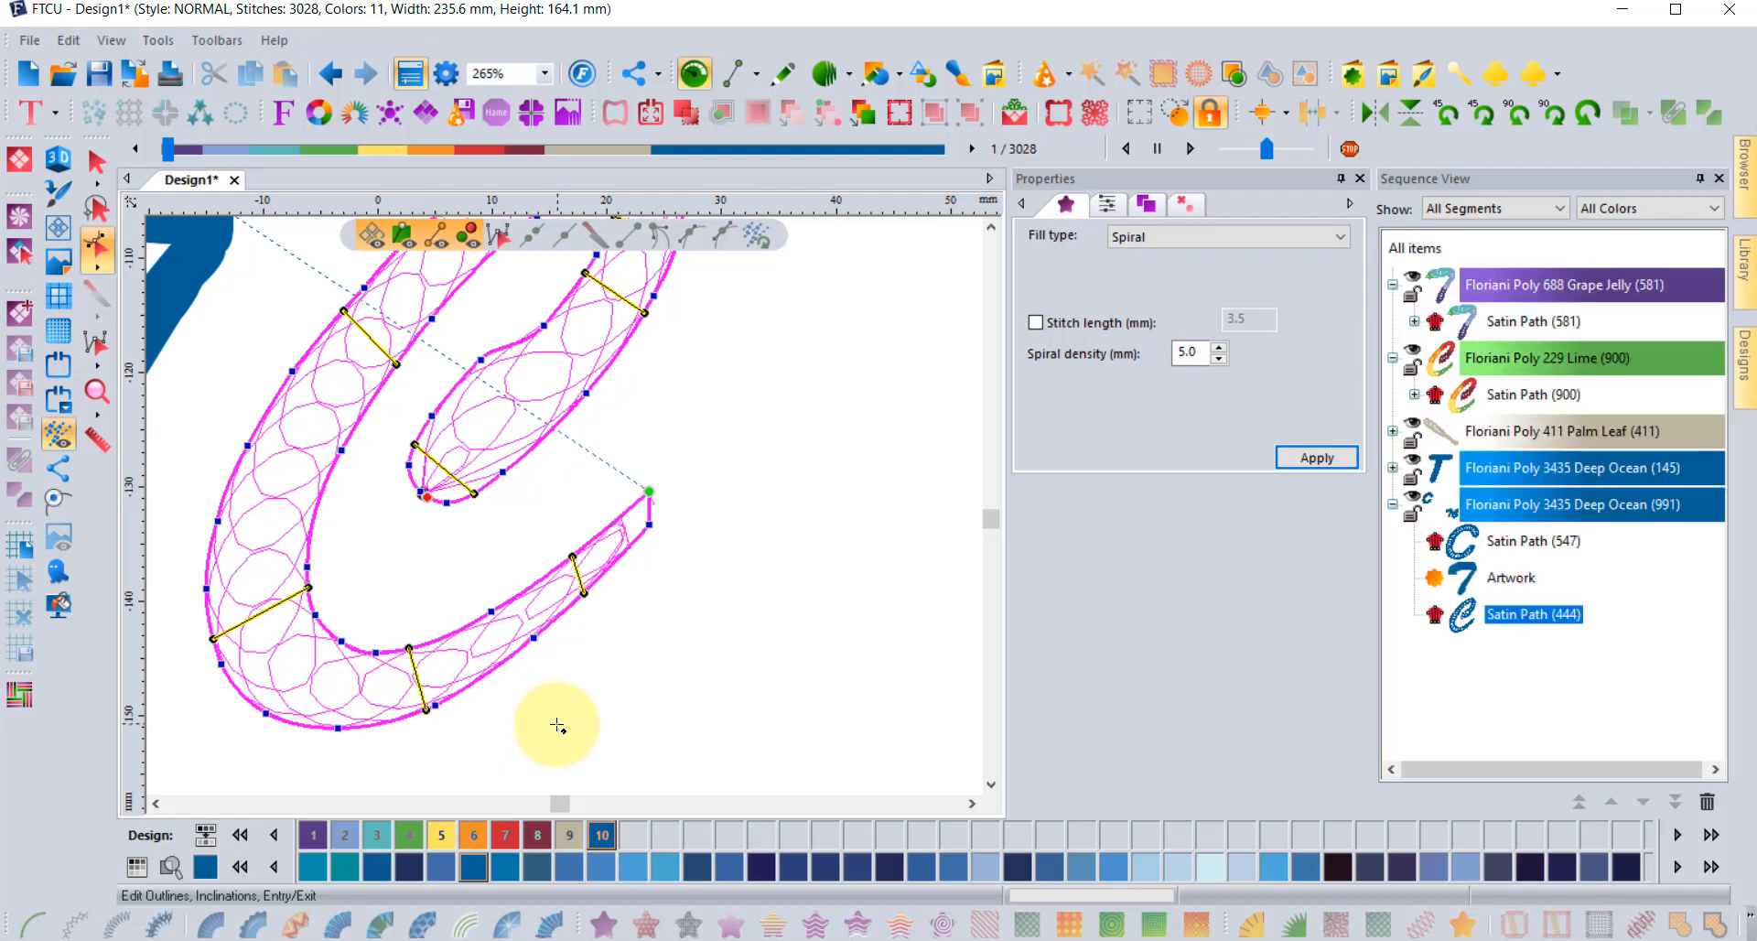
- Convert the blue T artwork to a standard satin path and open its outlines and inclinations for editing
scroll(468, 381, "down", 1)
left_click(97, 167)
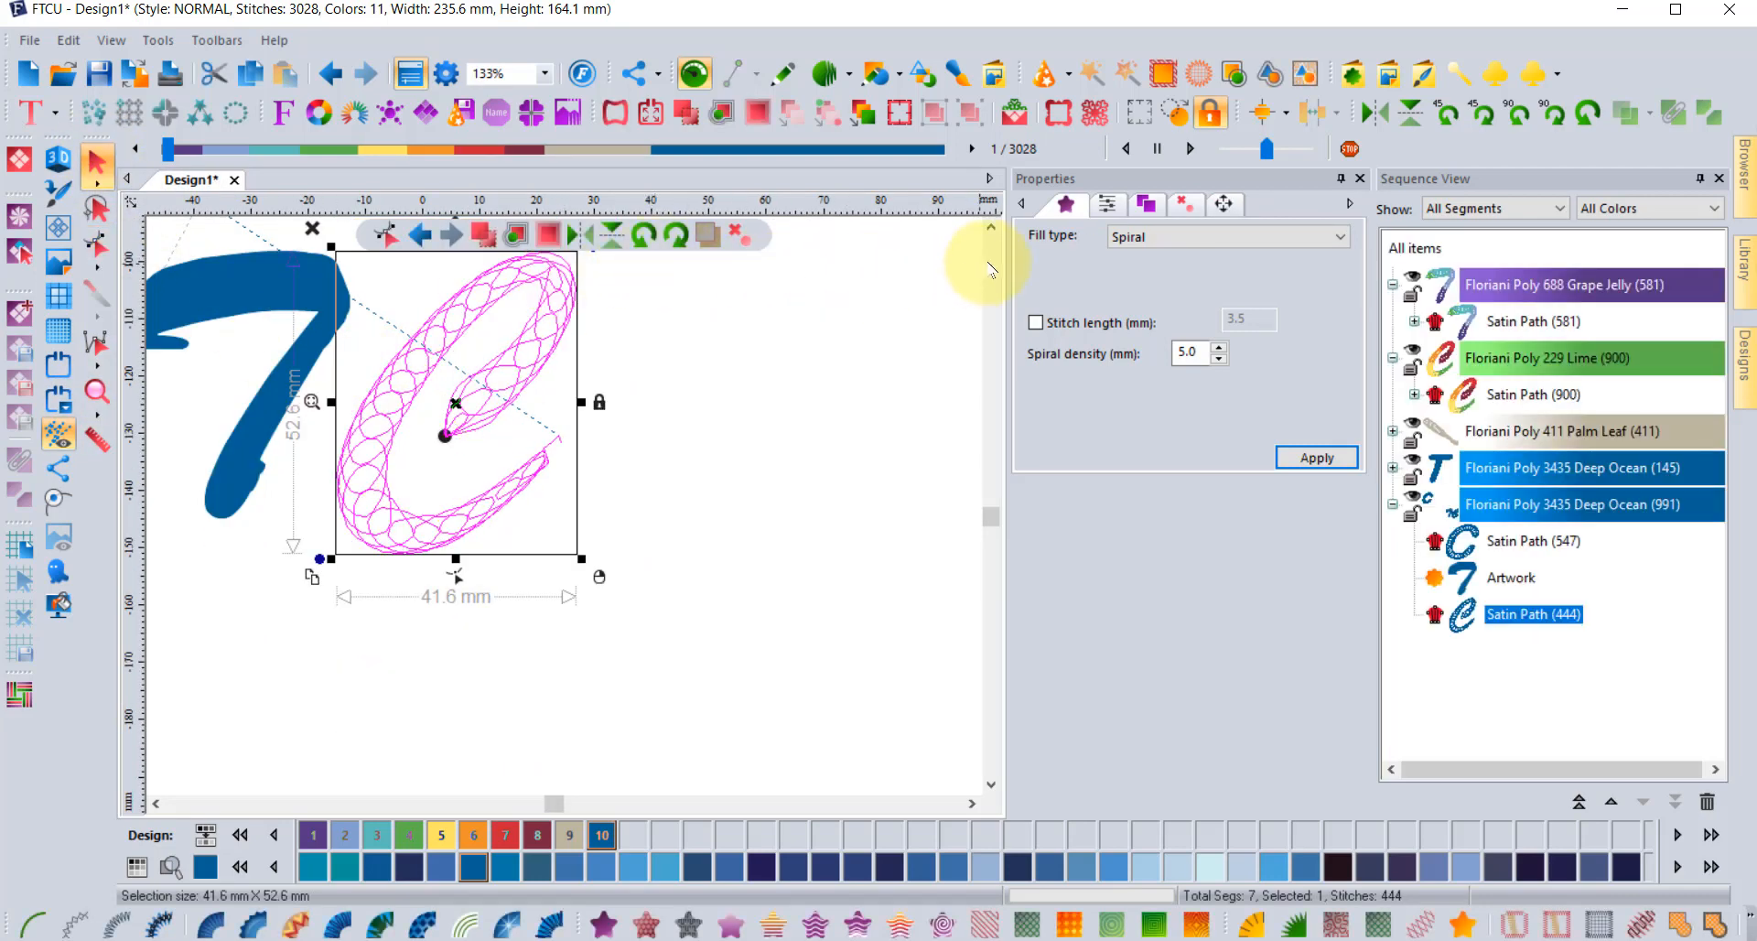
left_click(992, 226)
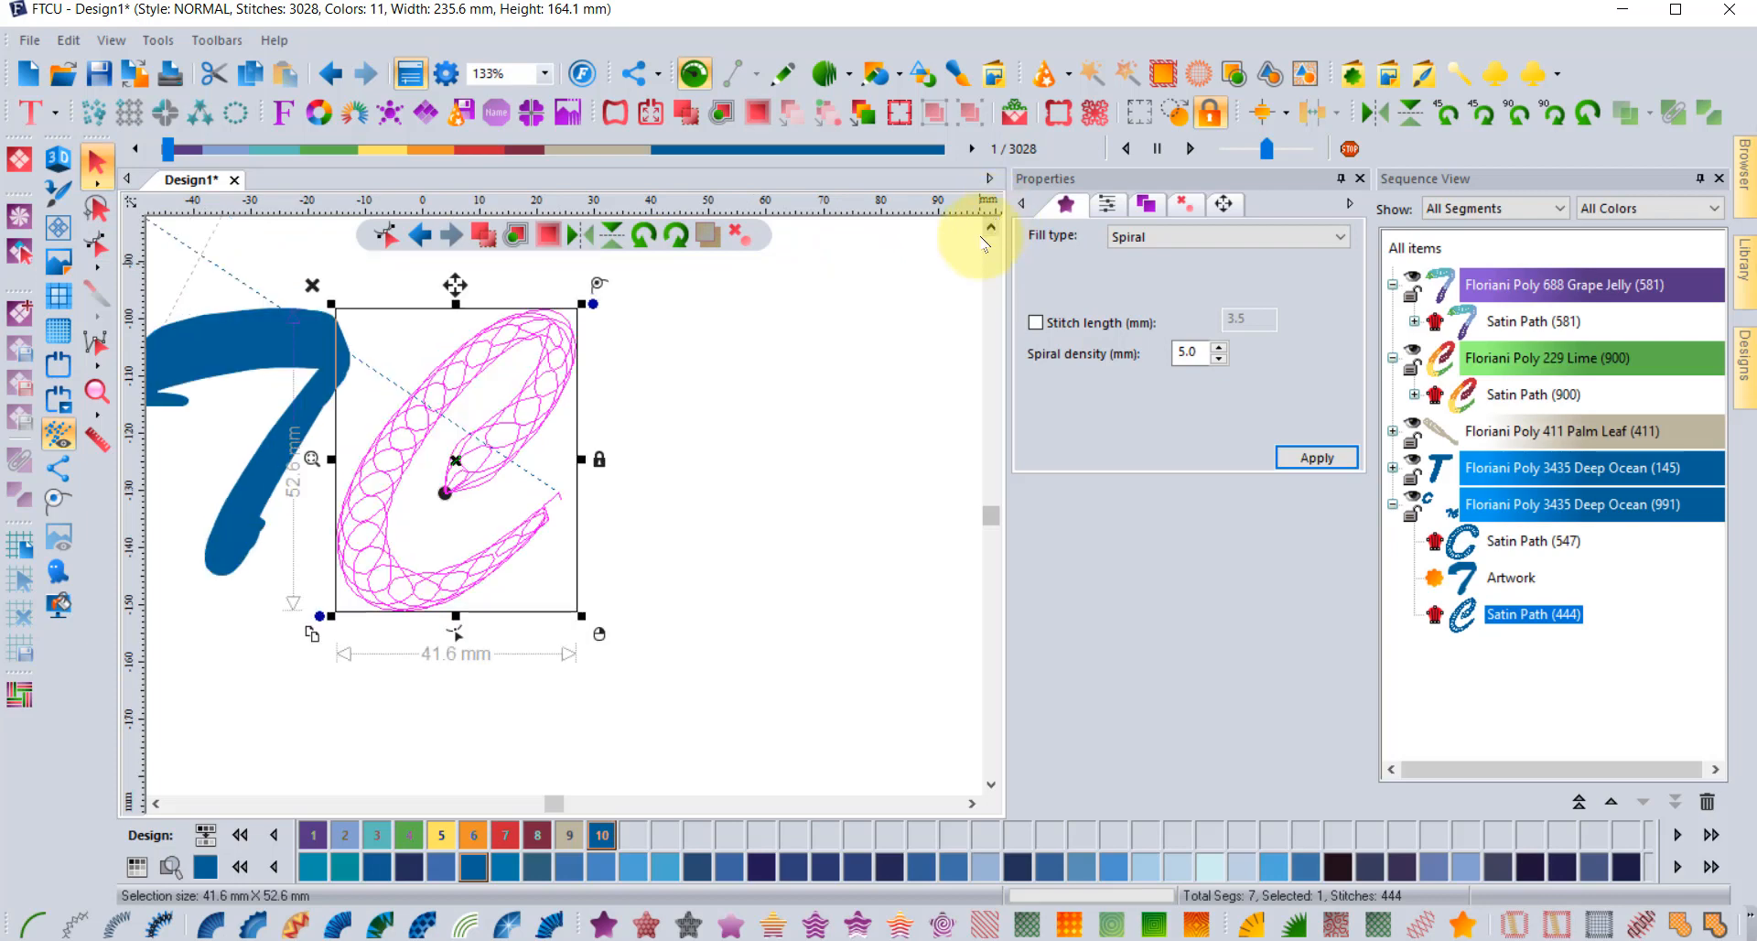
left_click(157, 803)
left_click(156, 803)
left_click(409, 367)
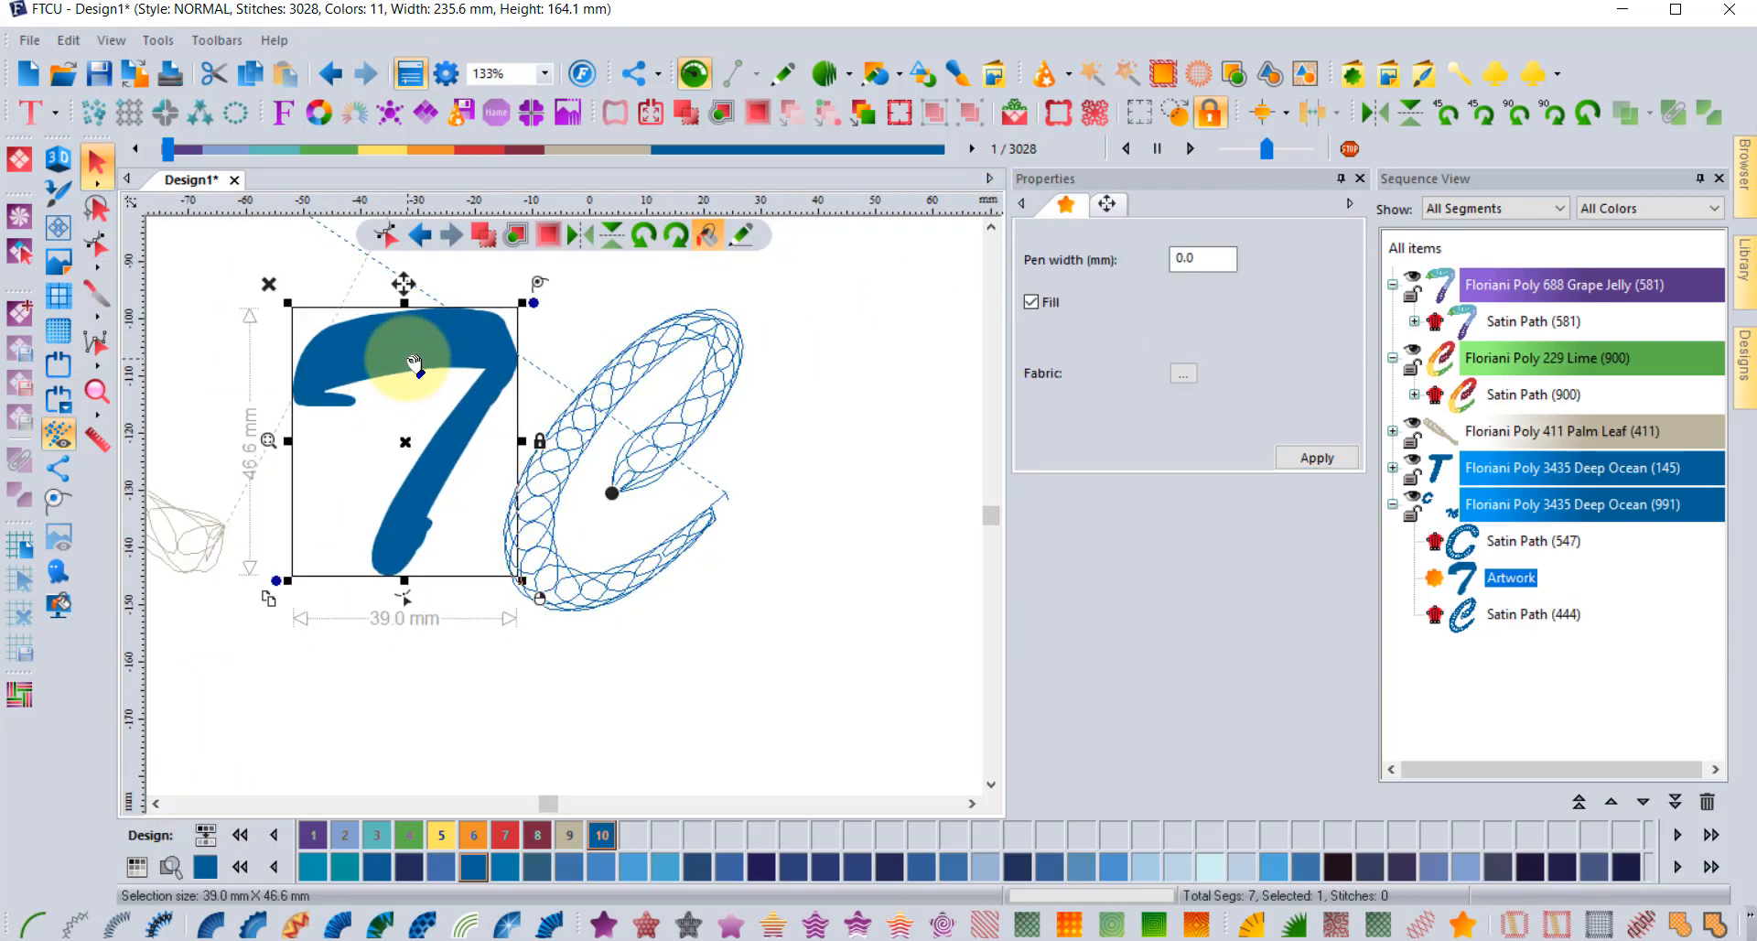
left_click(546, 926)
left_click(416, 379)
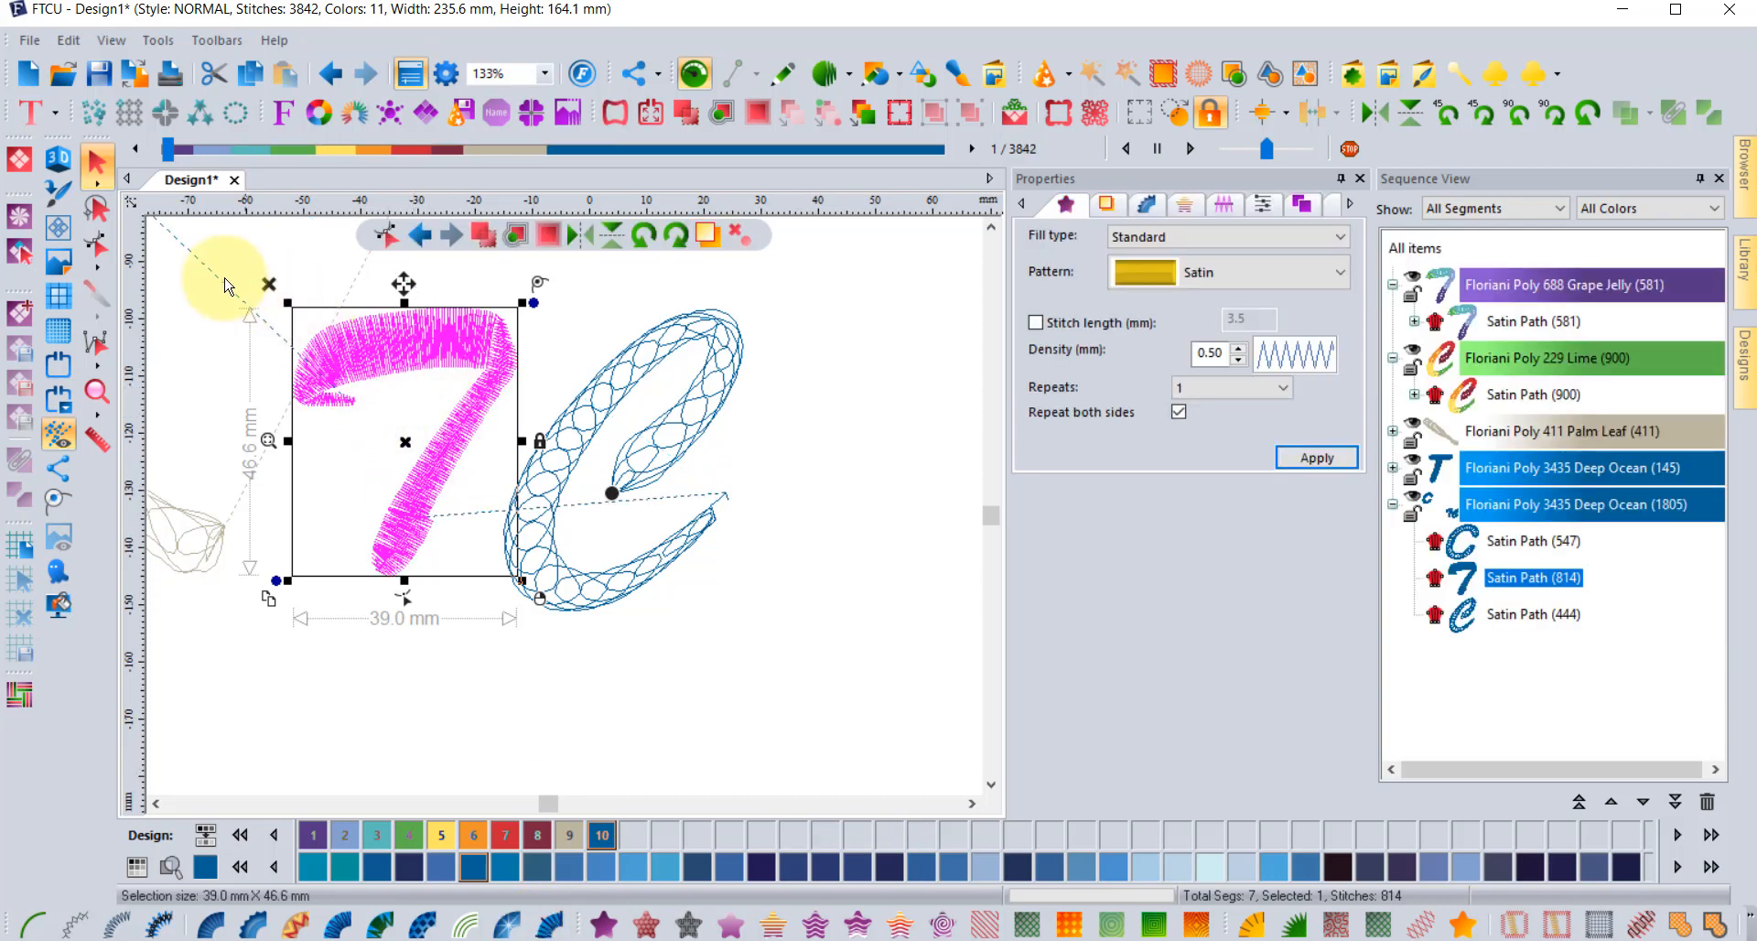
left_click(96, 243)
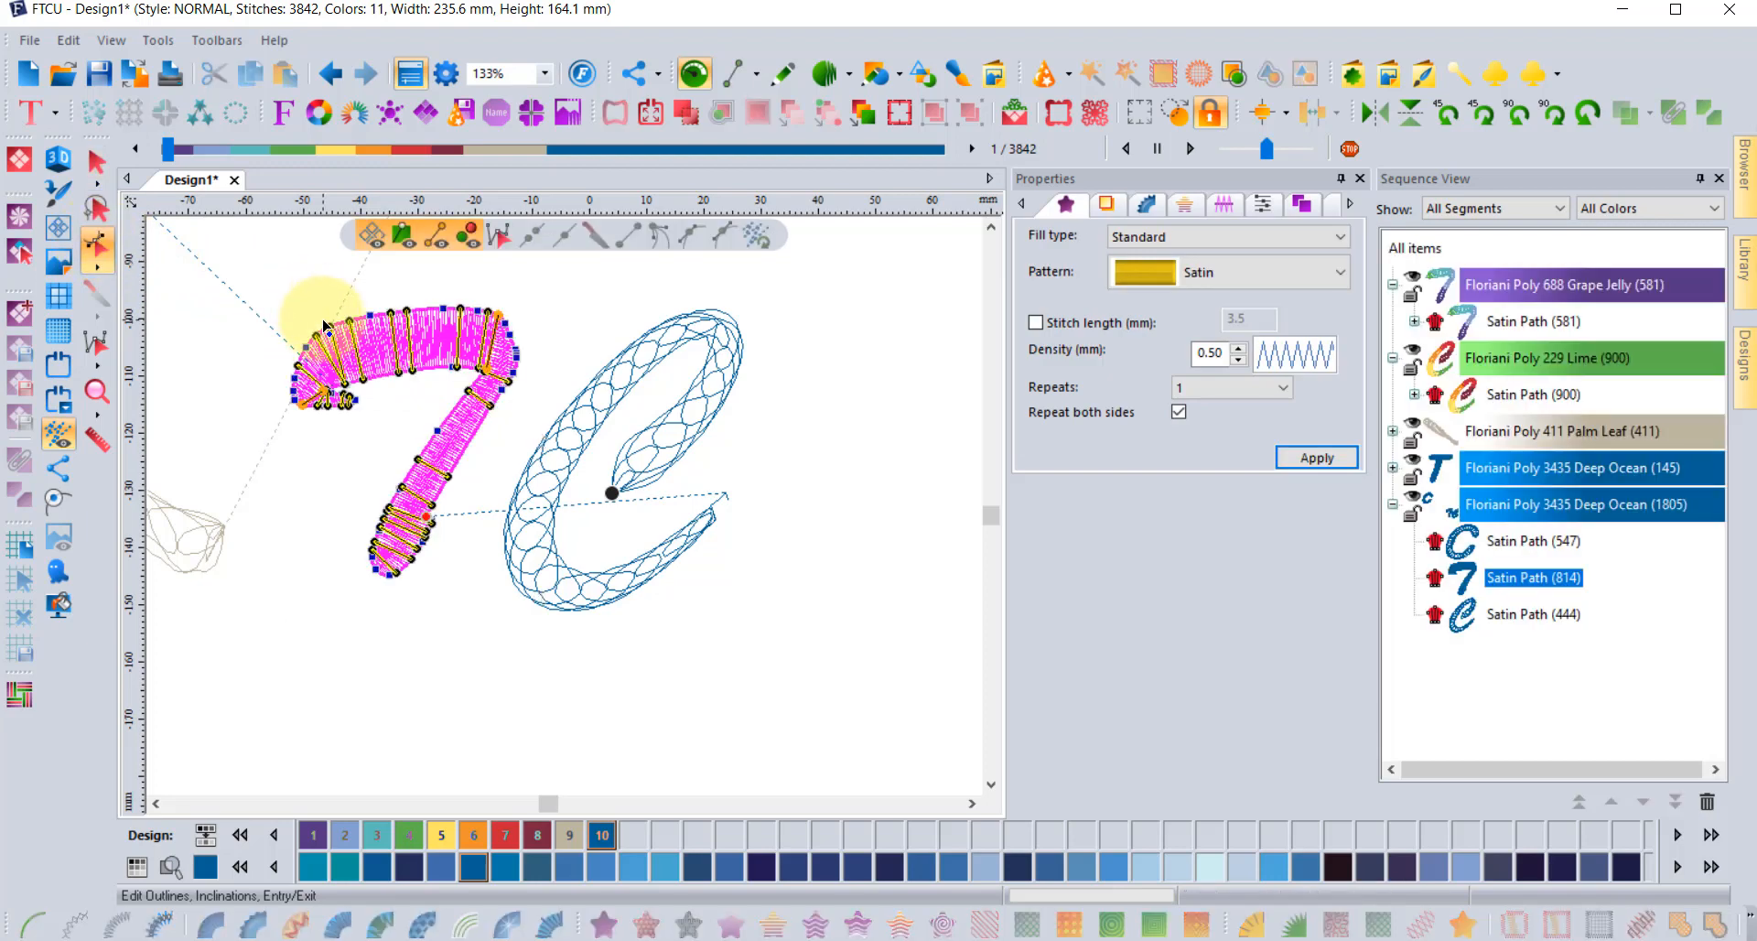
- Try a spiral fill on the T satin path and examine its upper corner
scroll(501, 318, "up", 3)
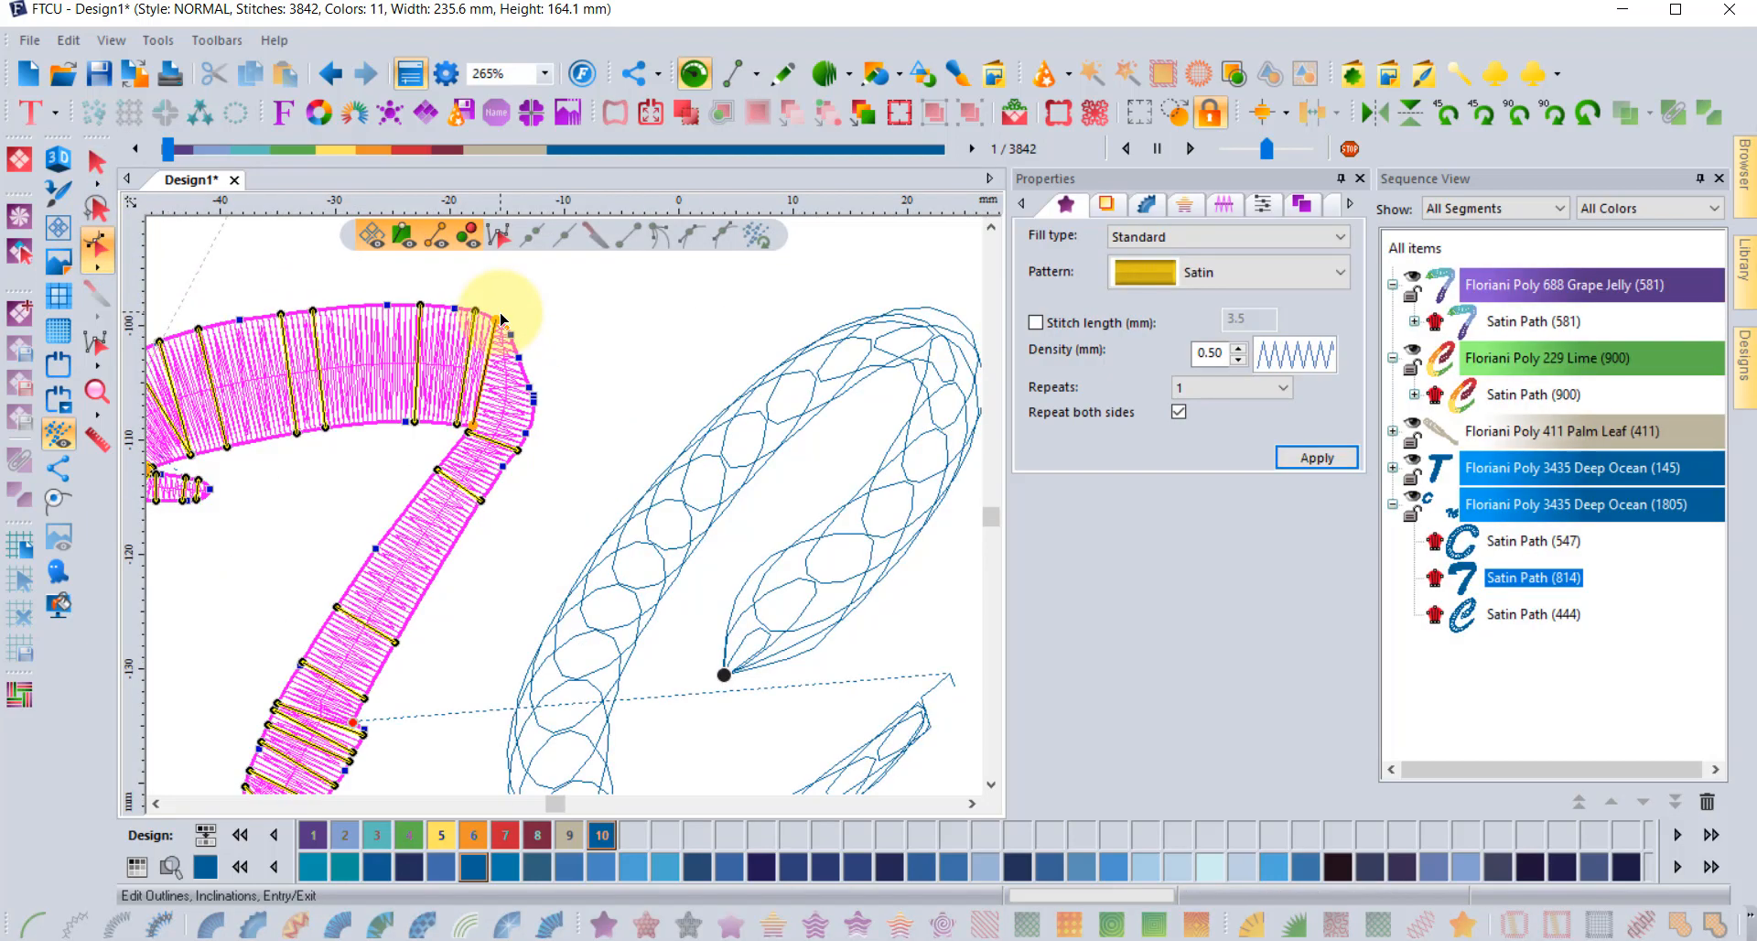
scroll(501, 319, "down", 3)
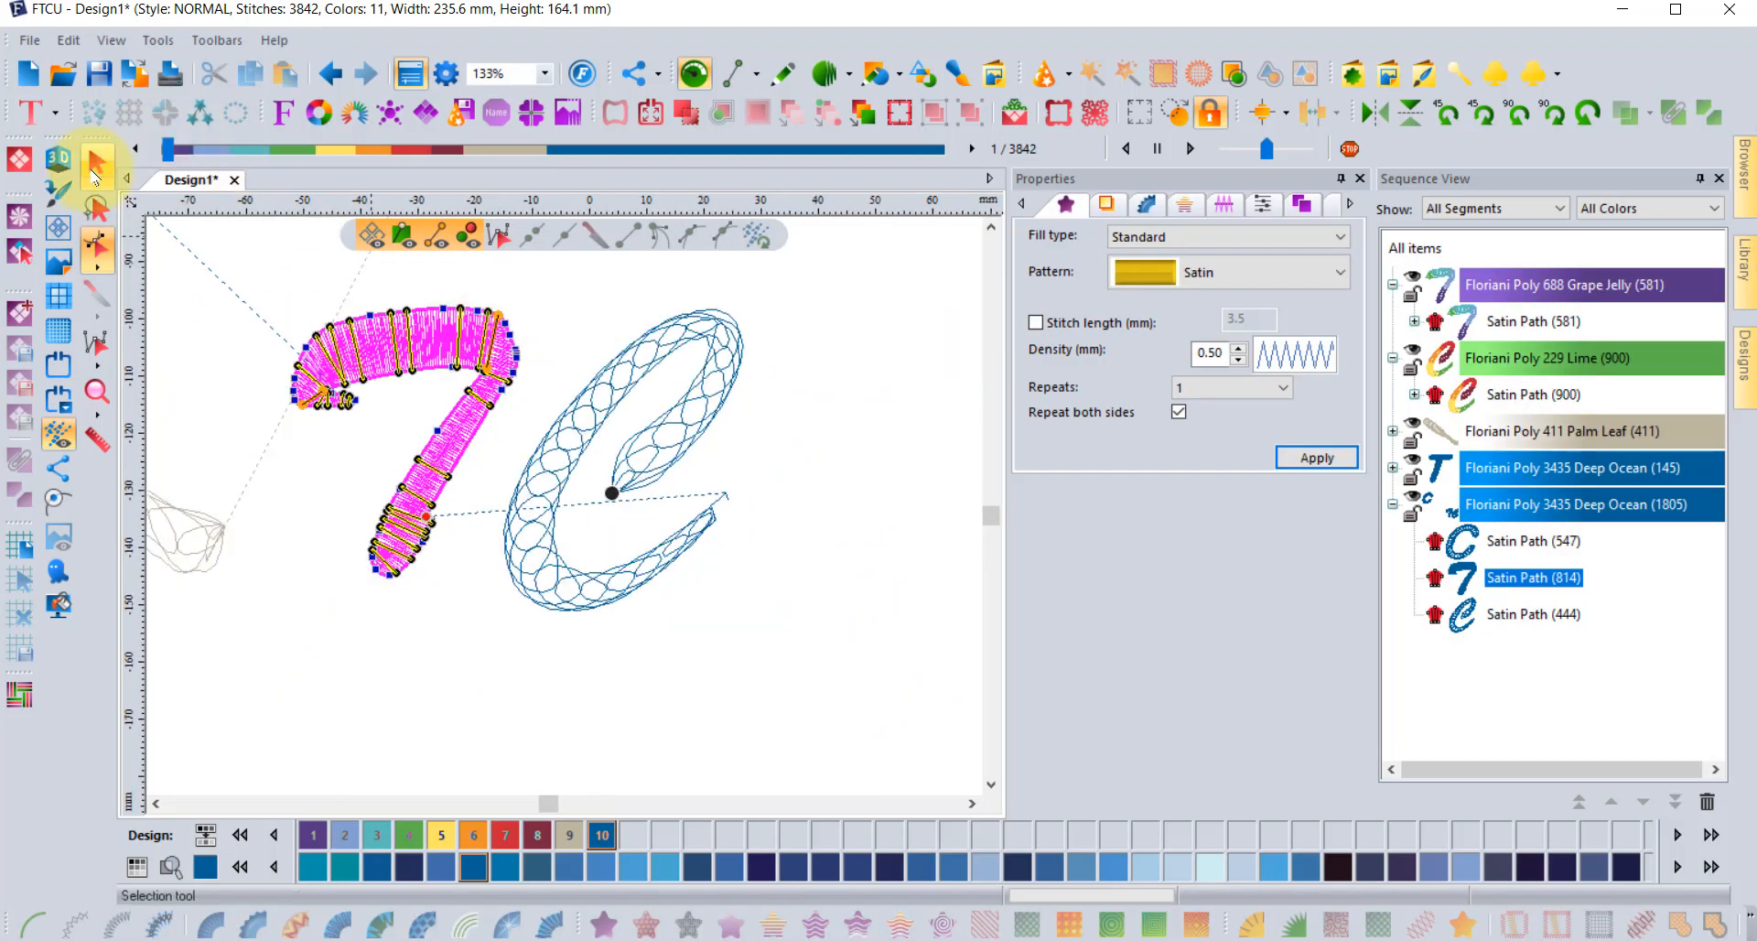
left_click(98, 165)
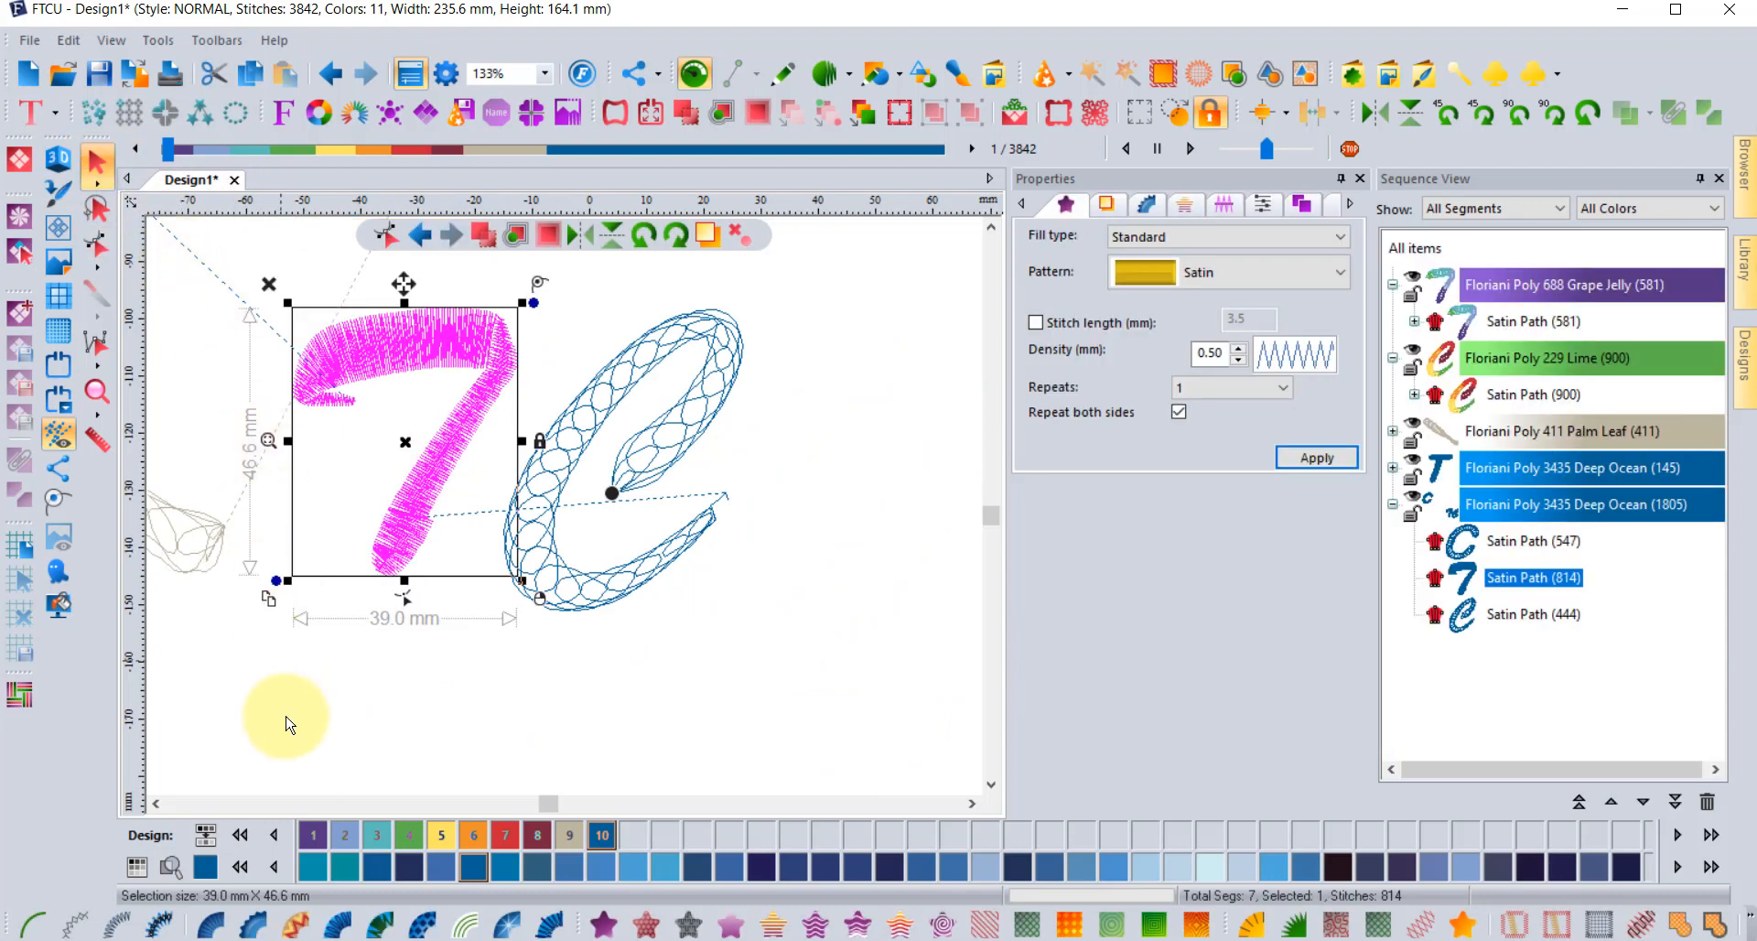
left_click(337, 929)
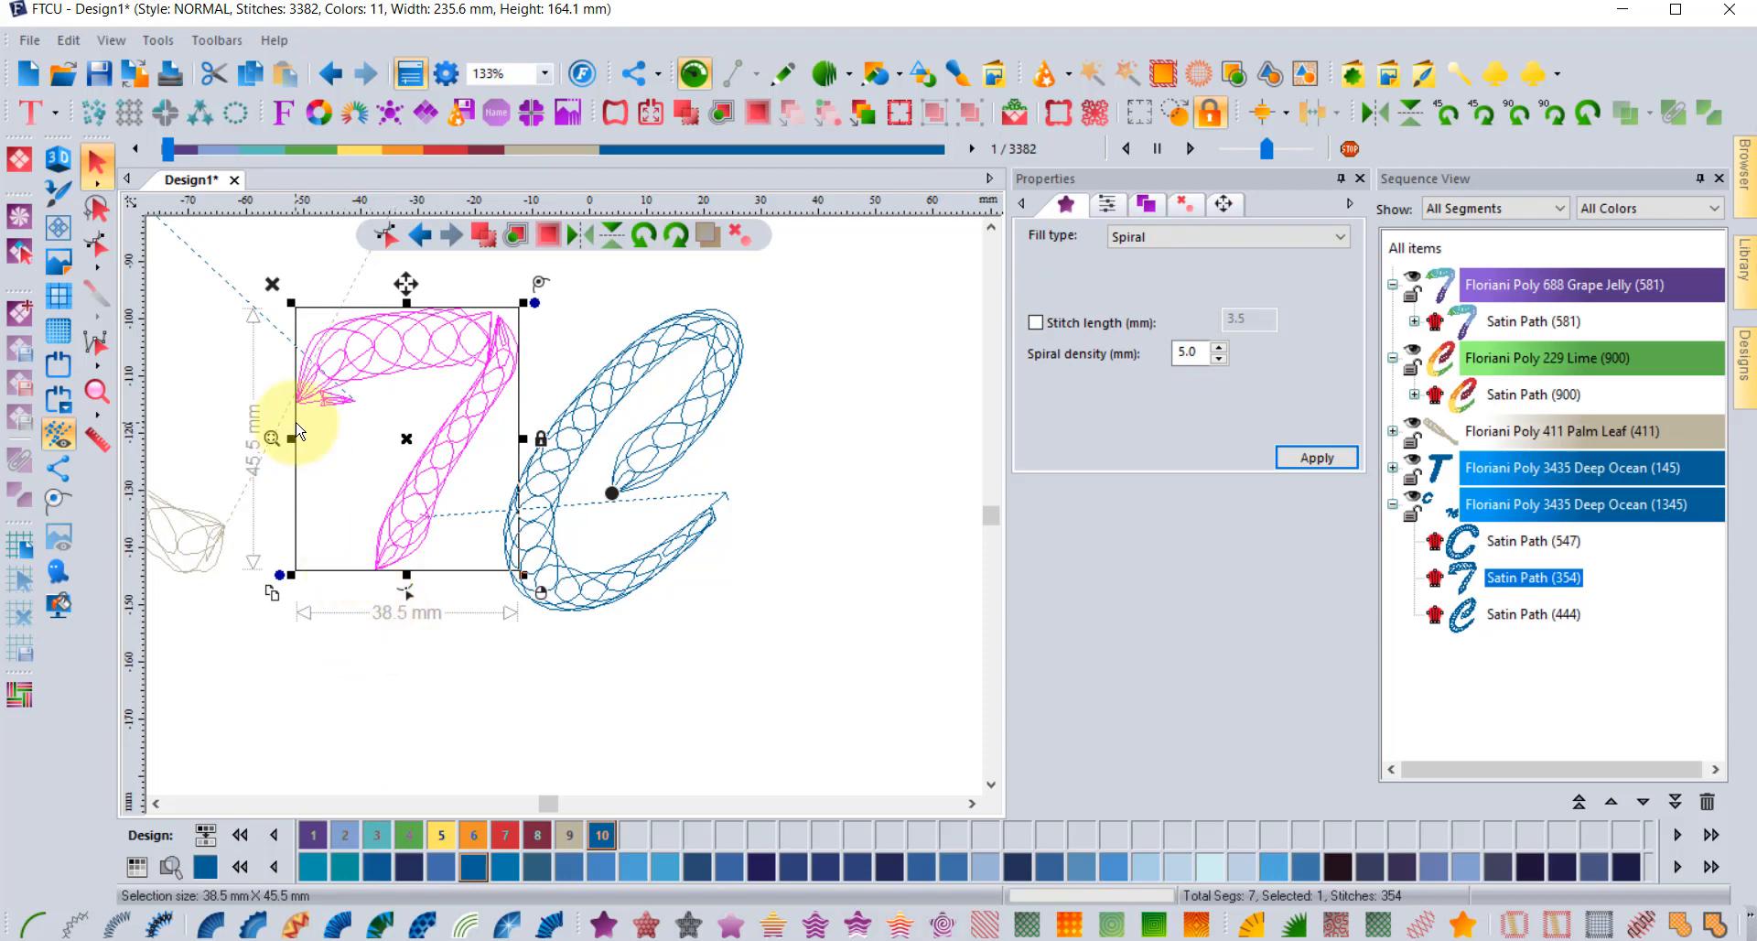
mouse_move(314, 427)
left_mouse_down()
mouse_move(476, 366)
mouse_move(487, 305)
mouse_move(506, 415)
mouse_move(498, 325)
mouse_move(505, 386)
left_mouse_up()
scroll(487, 305, "up", 2)
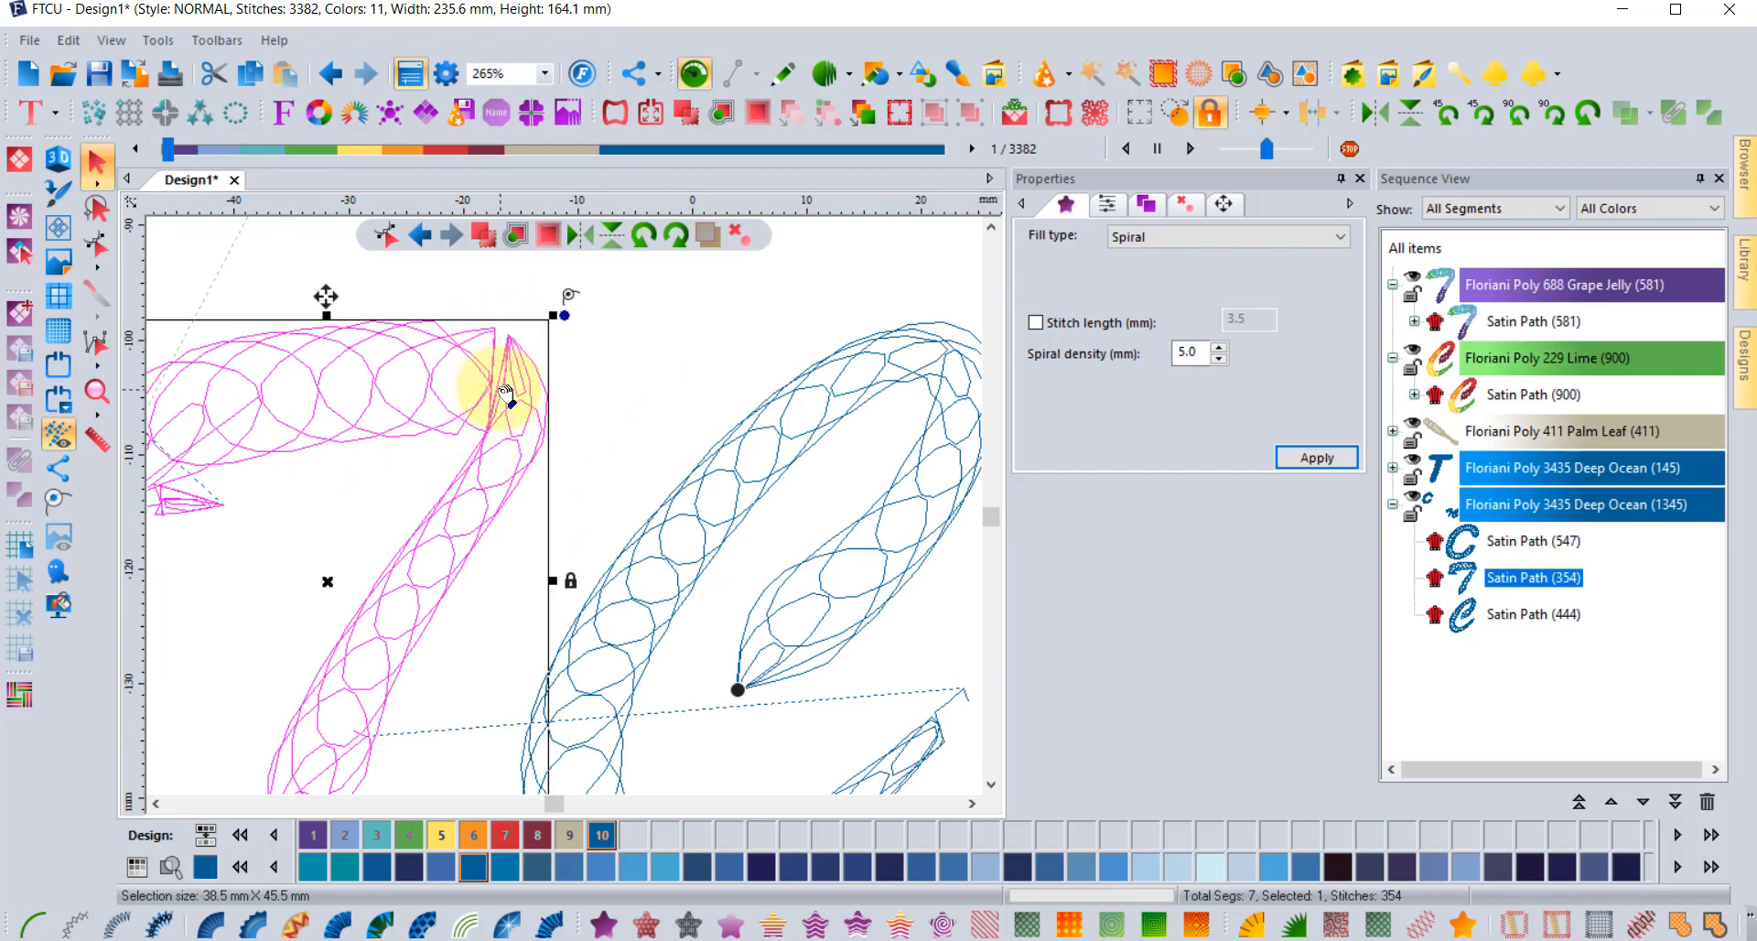
scroll(506, 394, "down", 2)
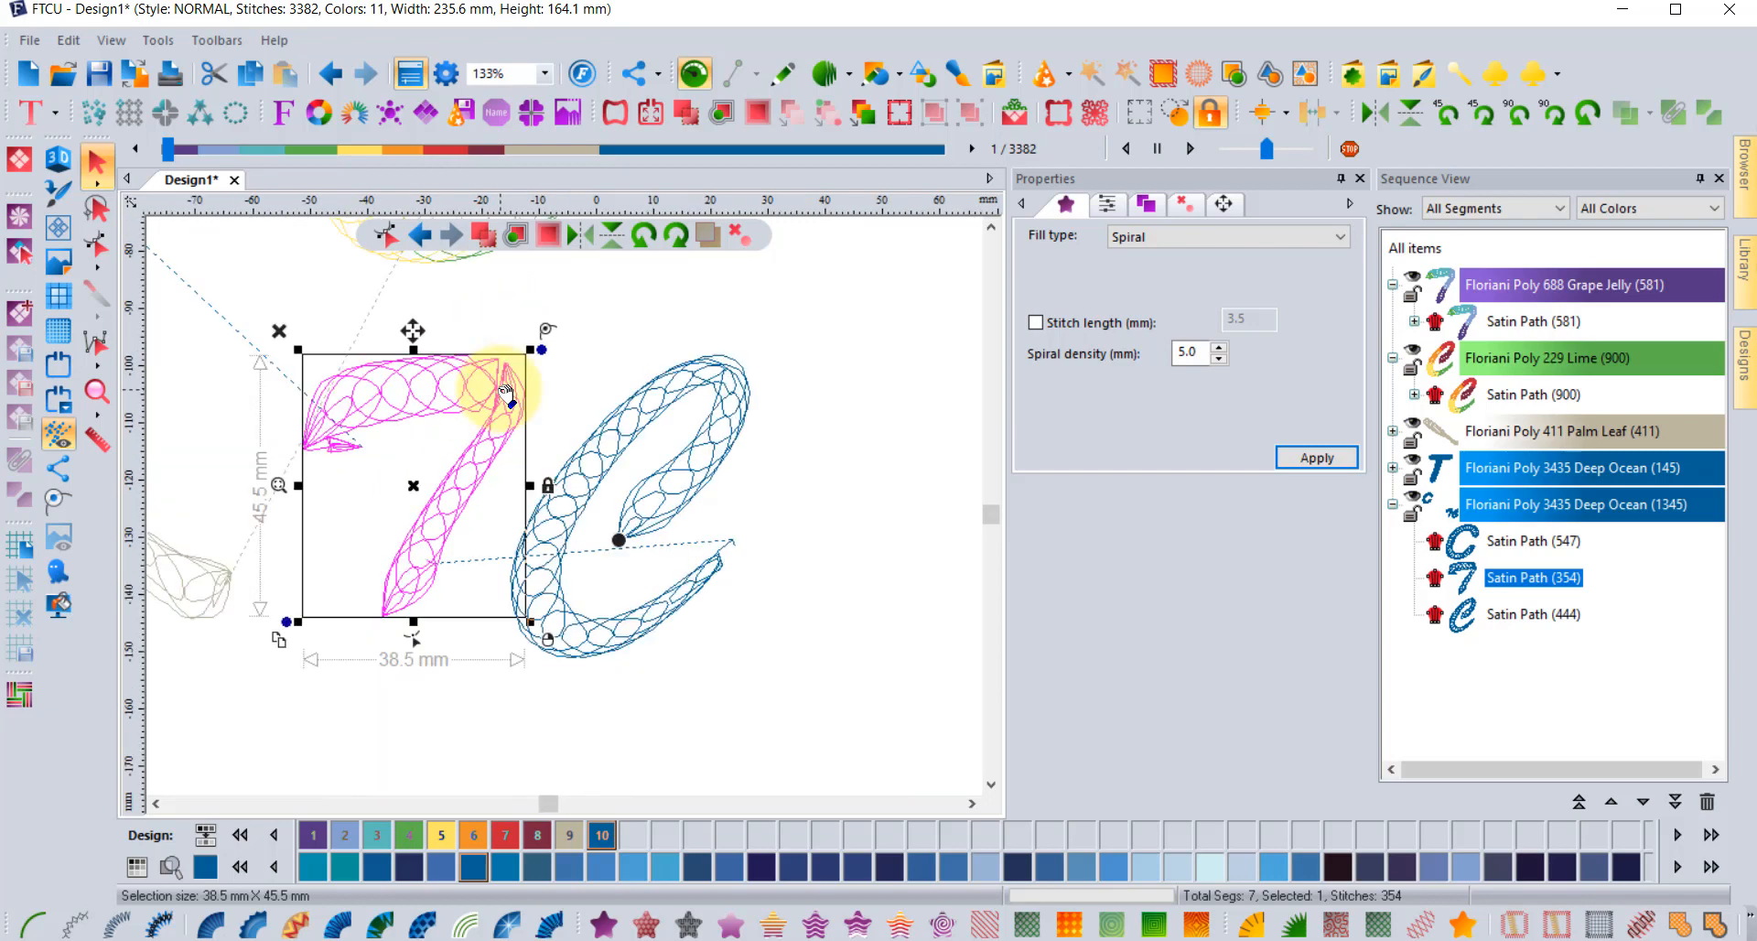
- Try shifting both ends of the inclination line beside the T's upper corner split line farther away from the corner
left_click(101, 249)
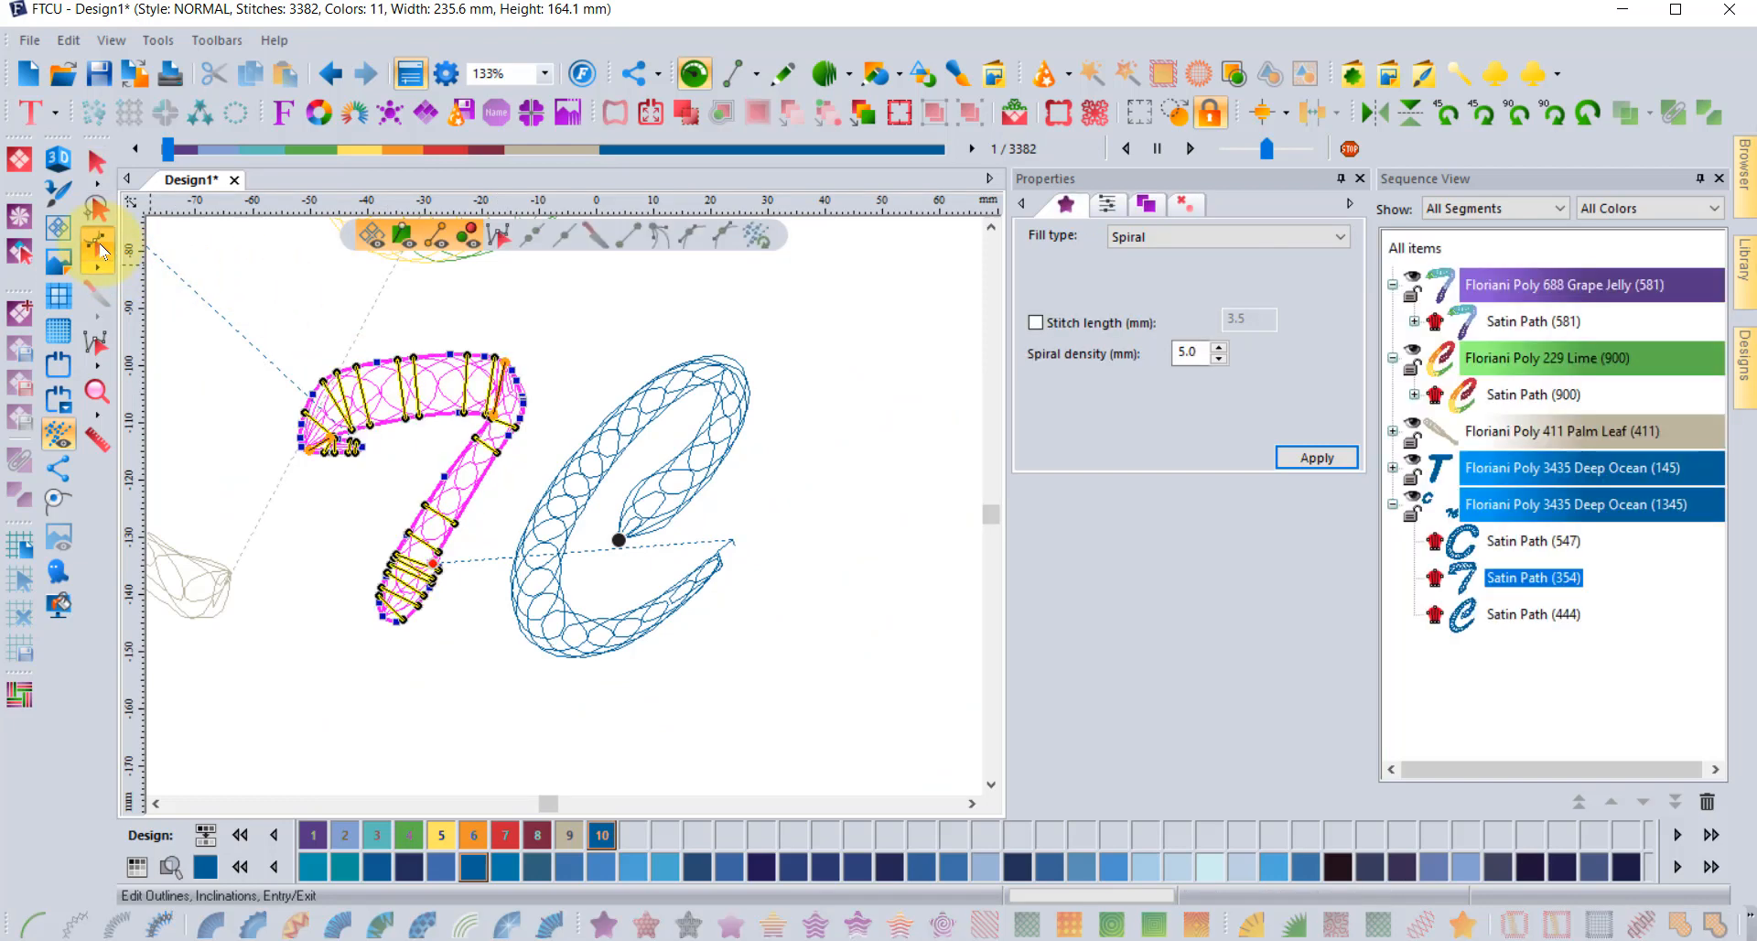
scroll(499, 392, "up", 2)
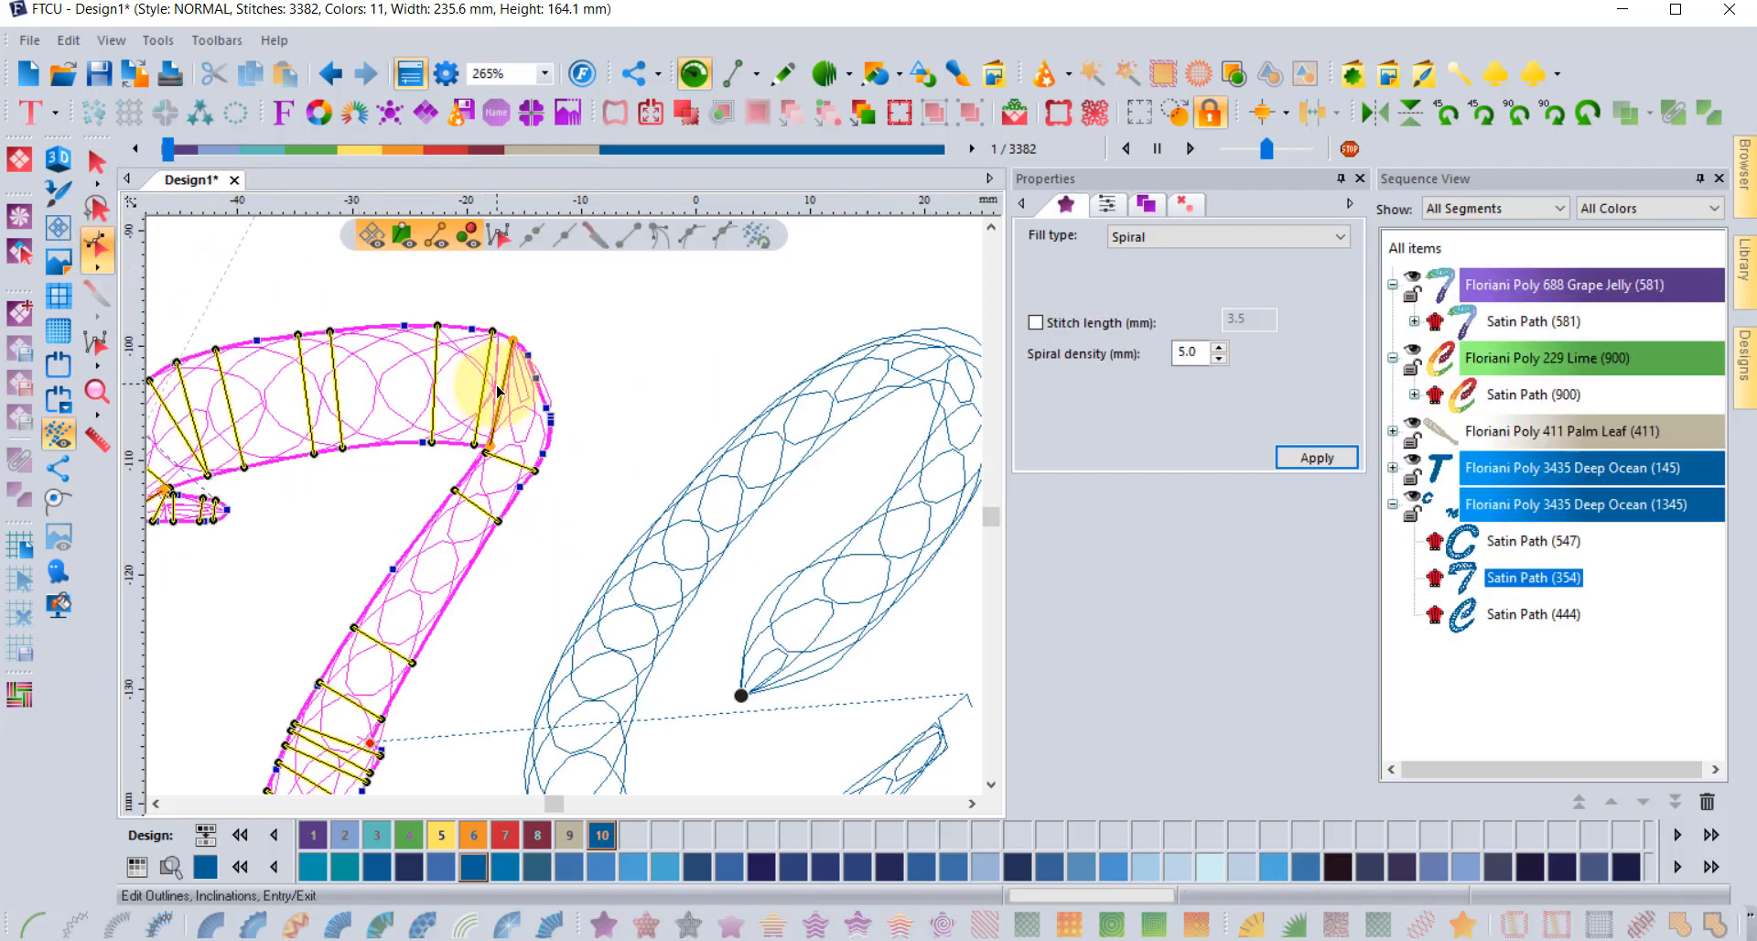
scroll(498, 391, "up", 4)
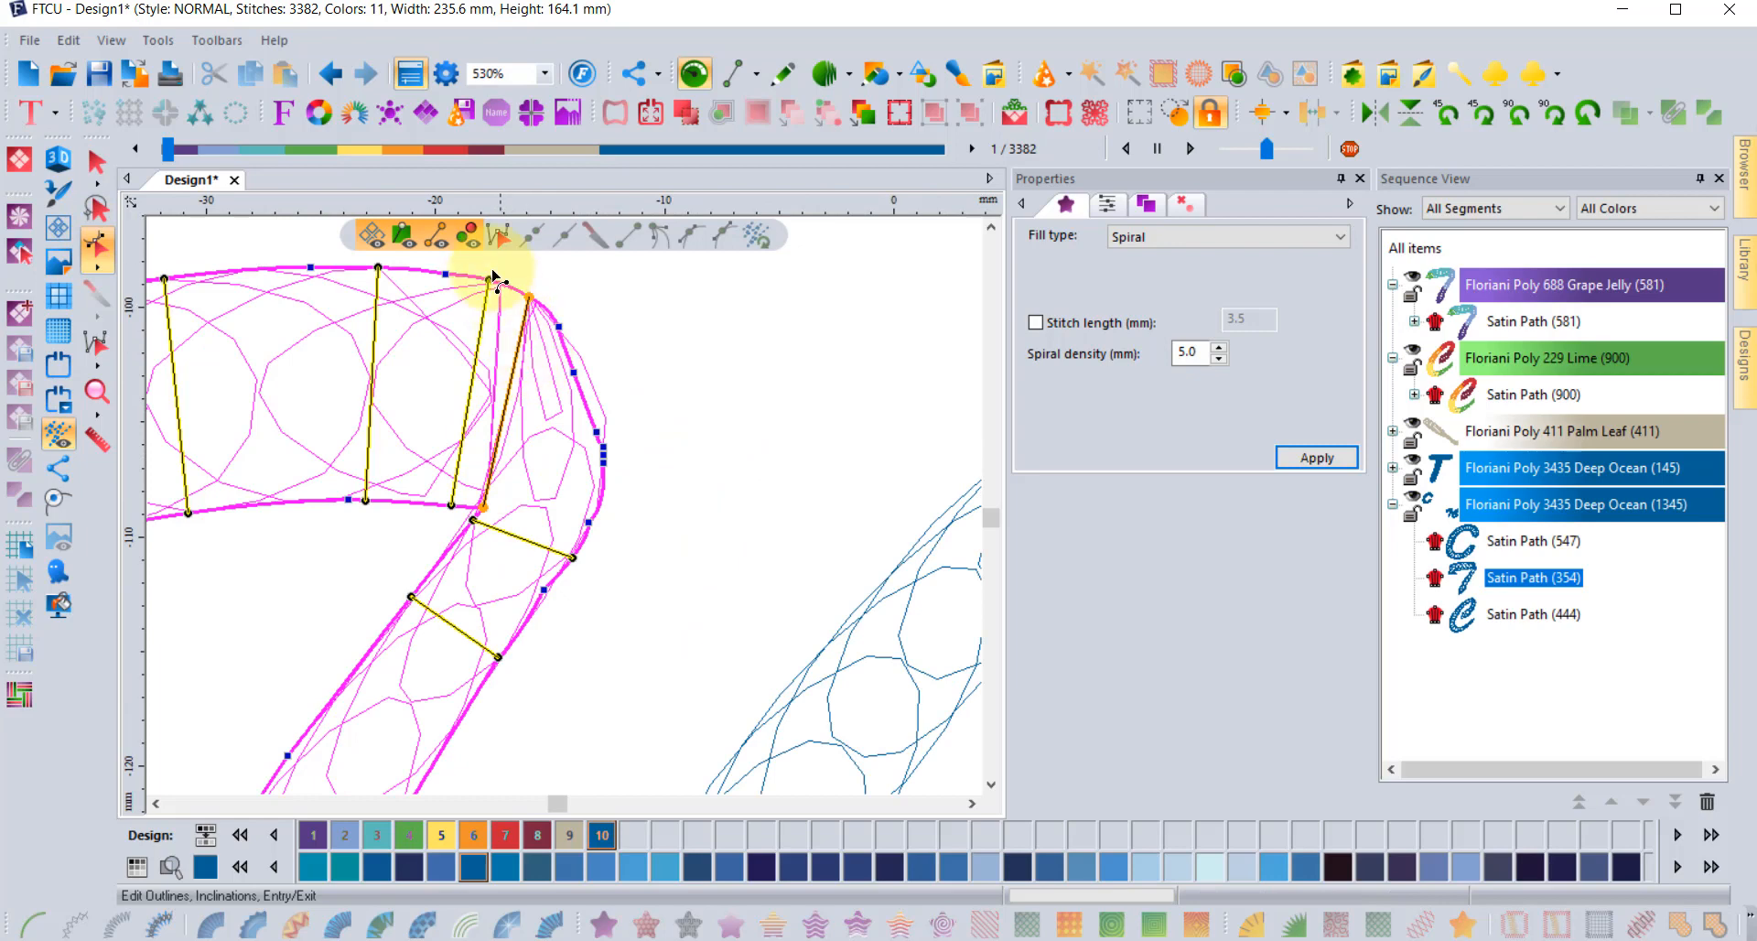
left_click_drag(481, 286, 470, 275)
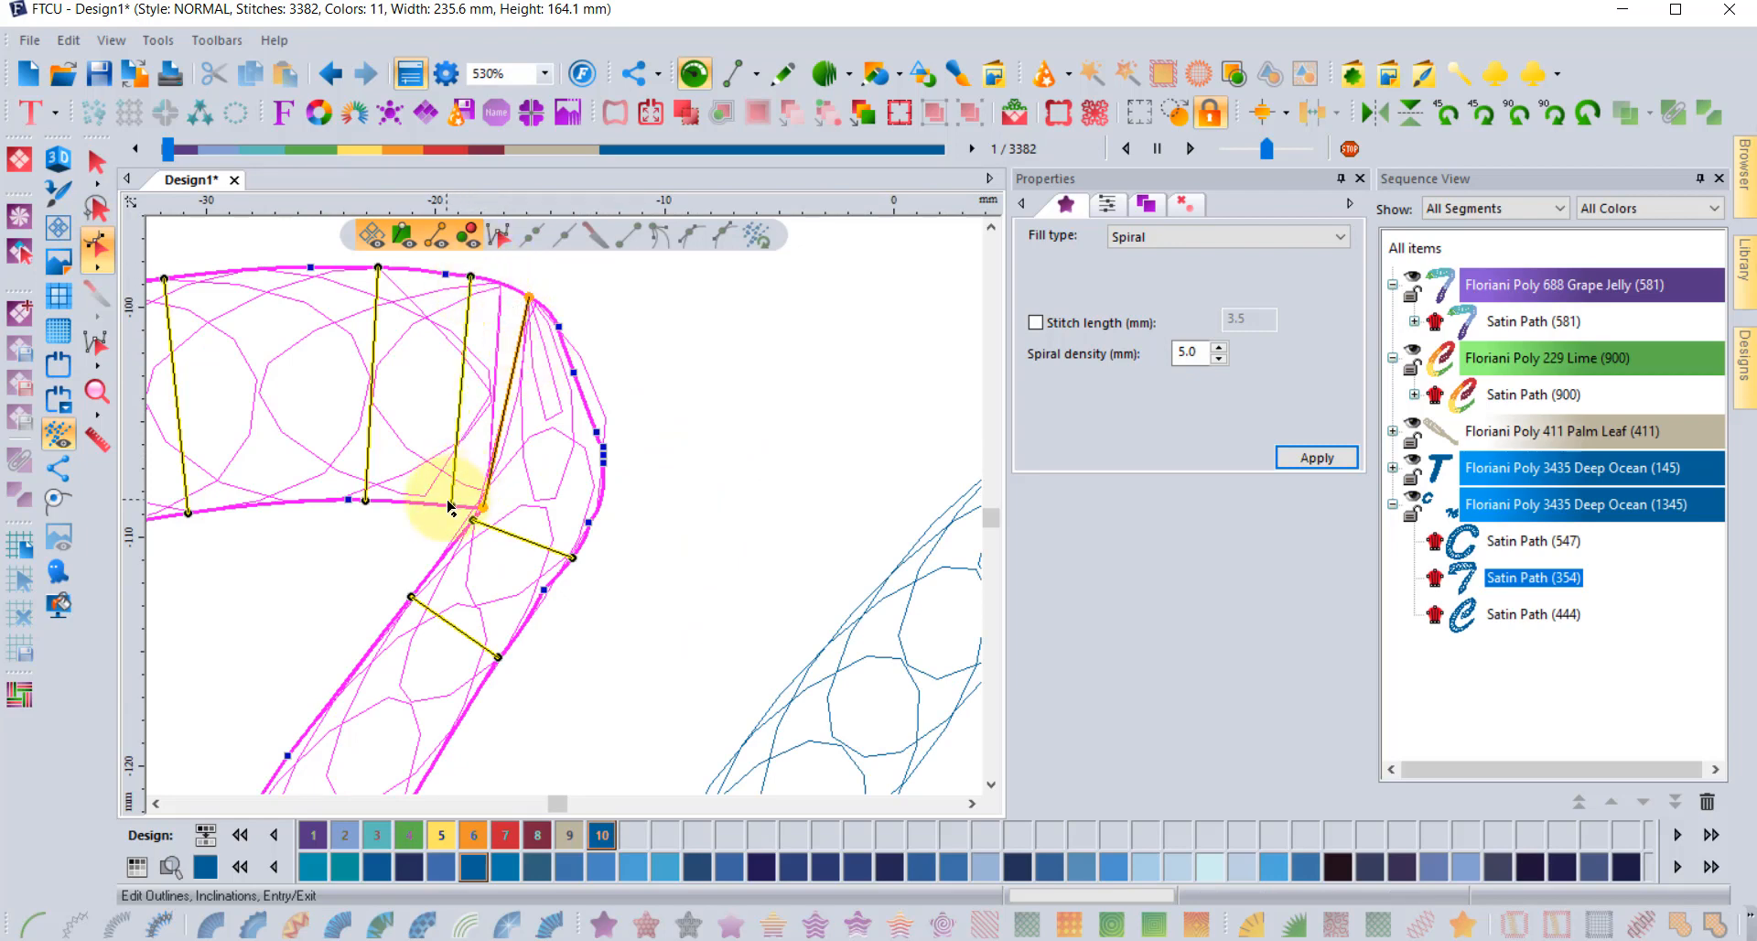
left_click_drag(448, 506, 430, 504)
scroll(510, 377, "up", 2)
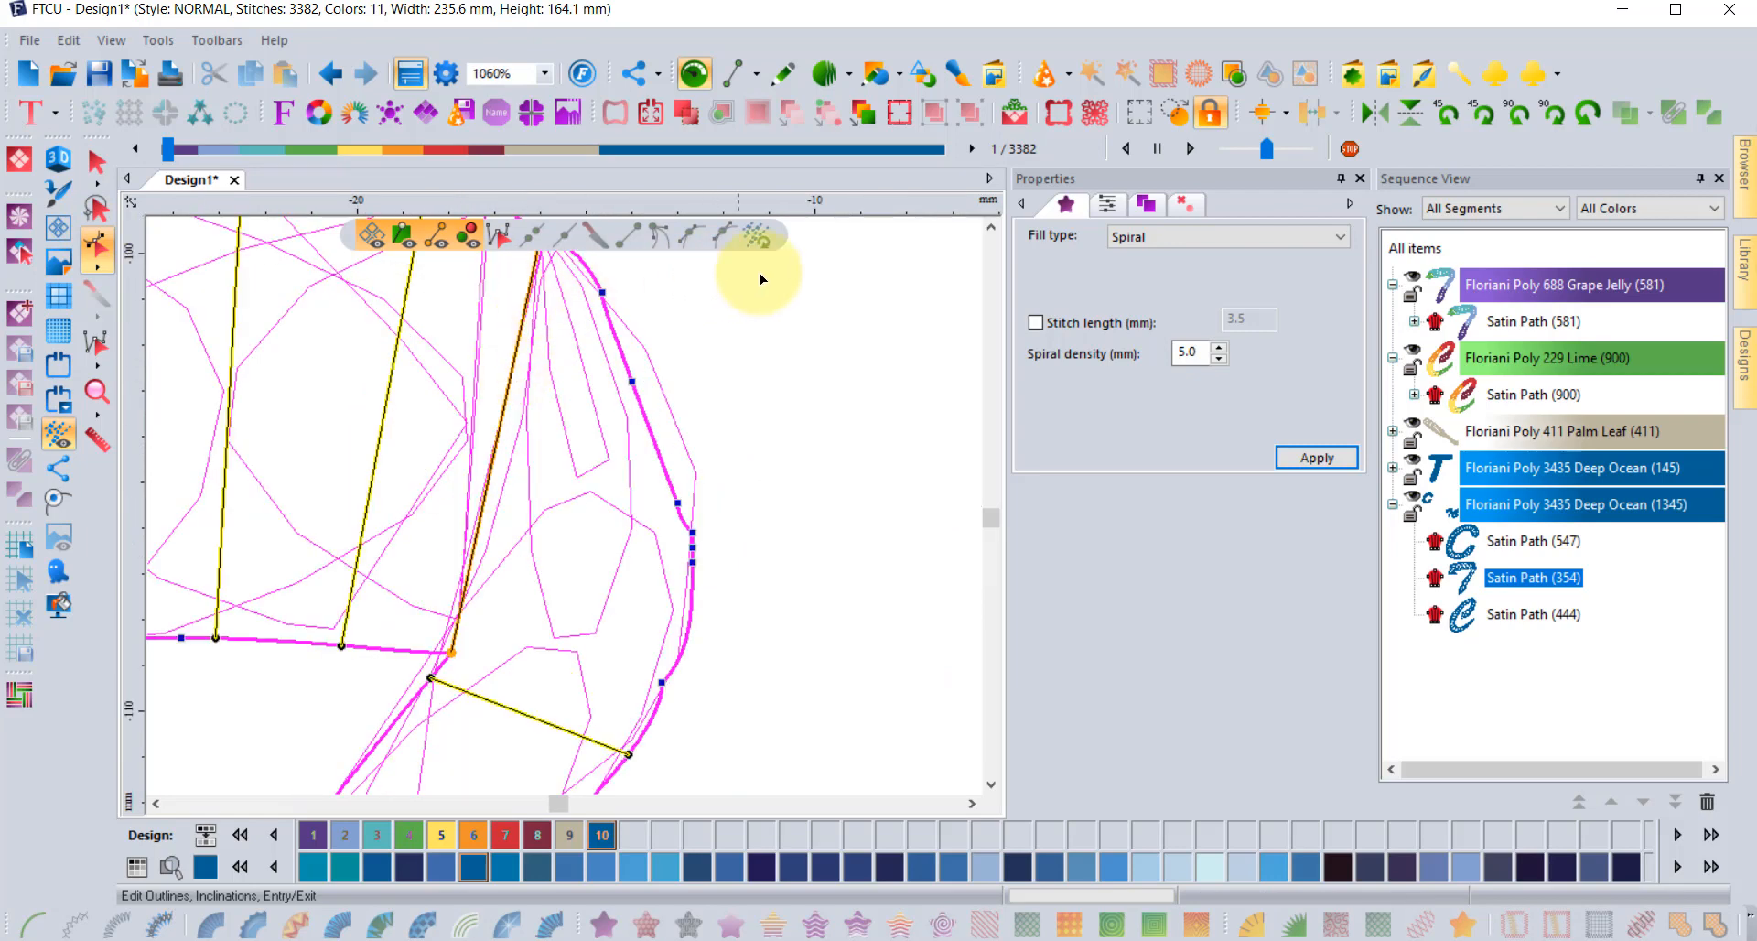
left_click(991, 227)
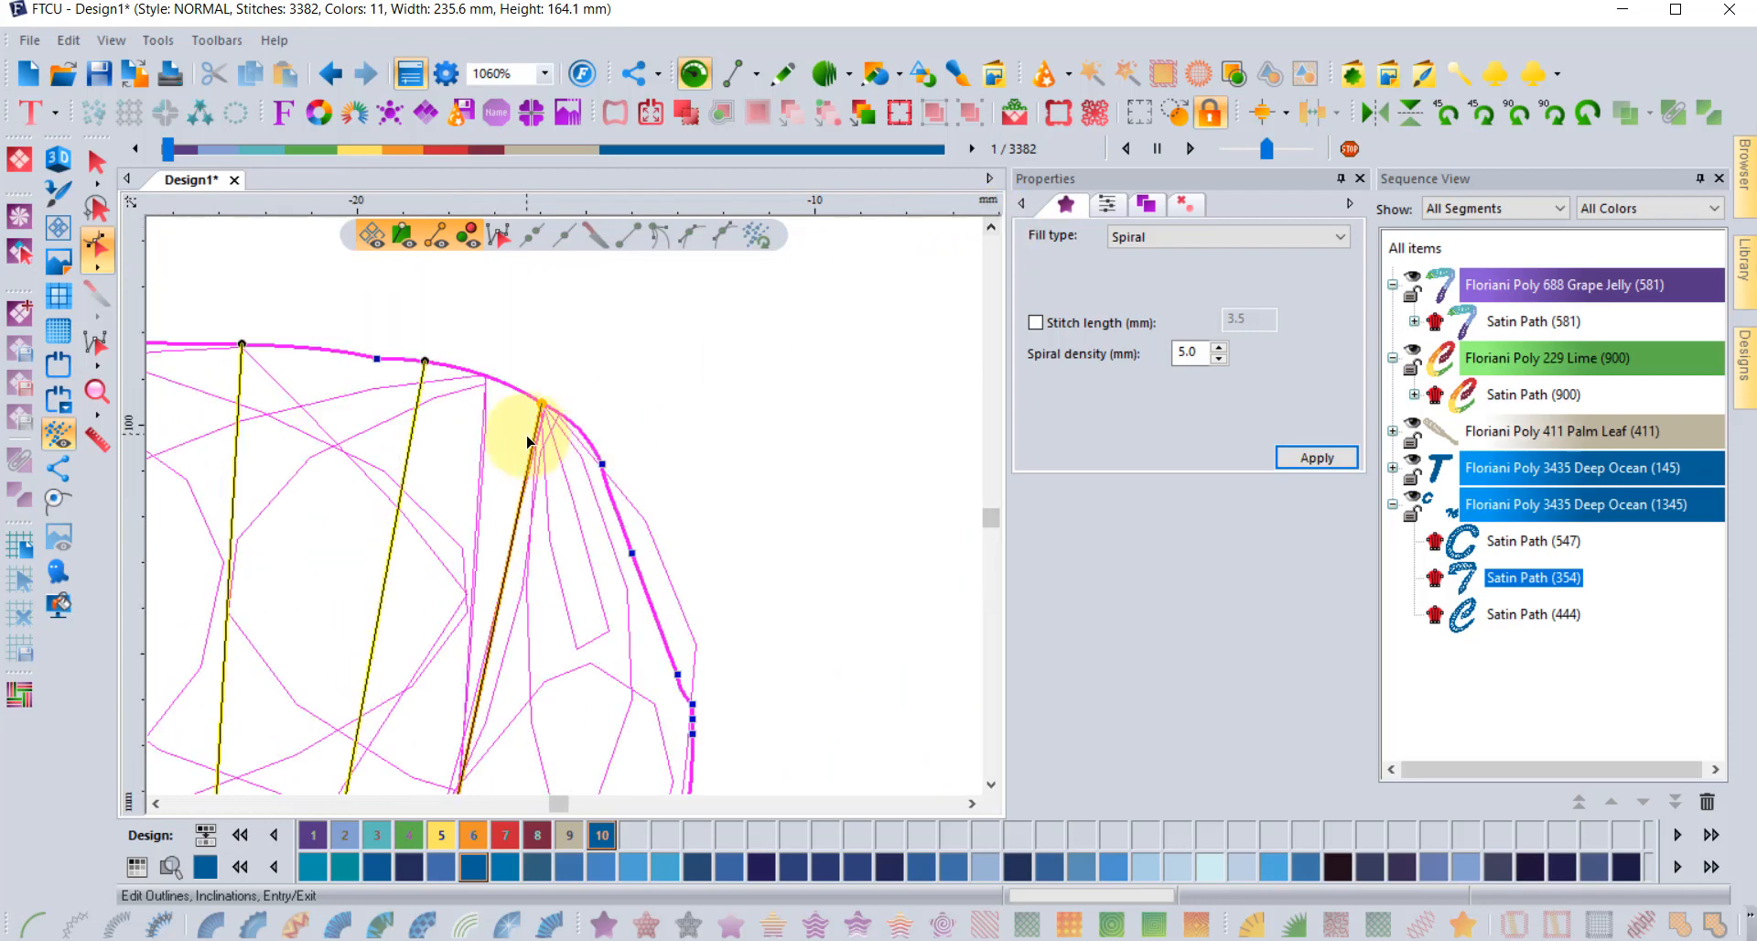
scroll(632, 375, "down", 2)
- Undo the inclination line moves and the spiral conversion of the T, and clear the selection
left_click(343, 73)
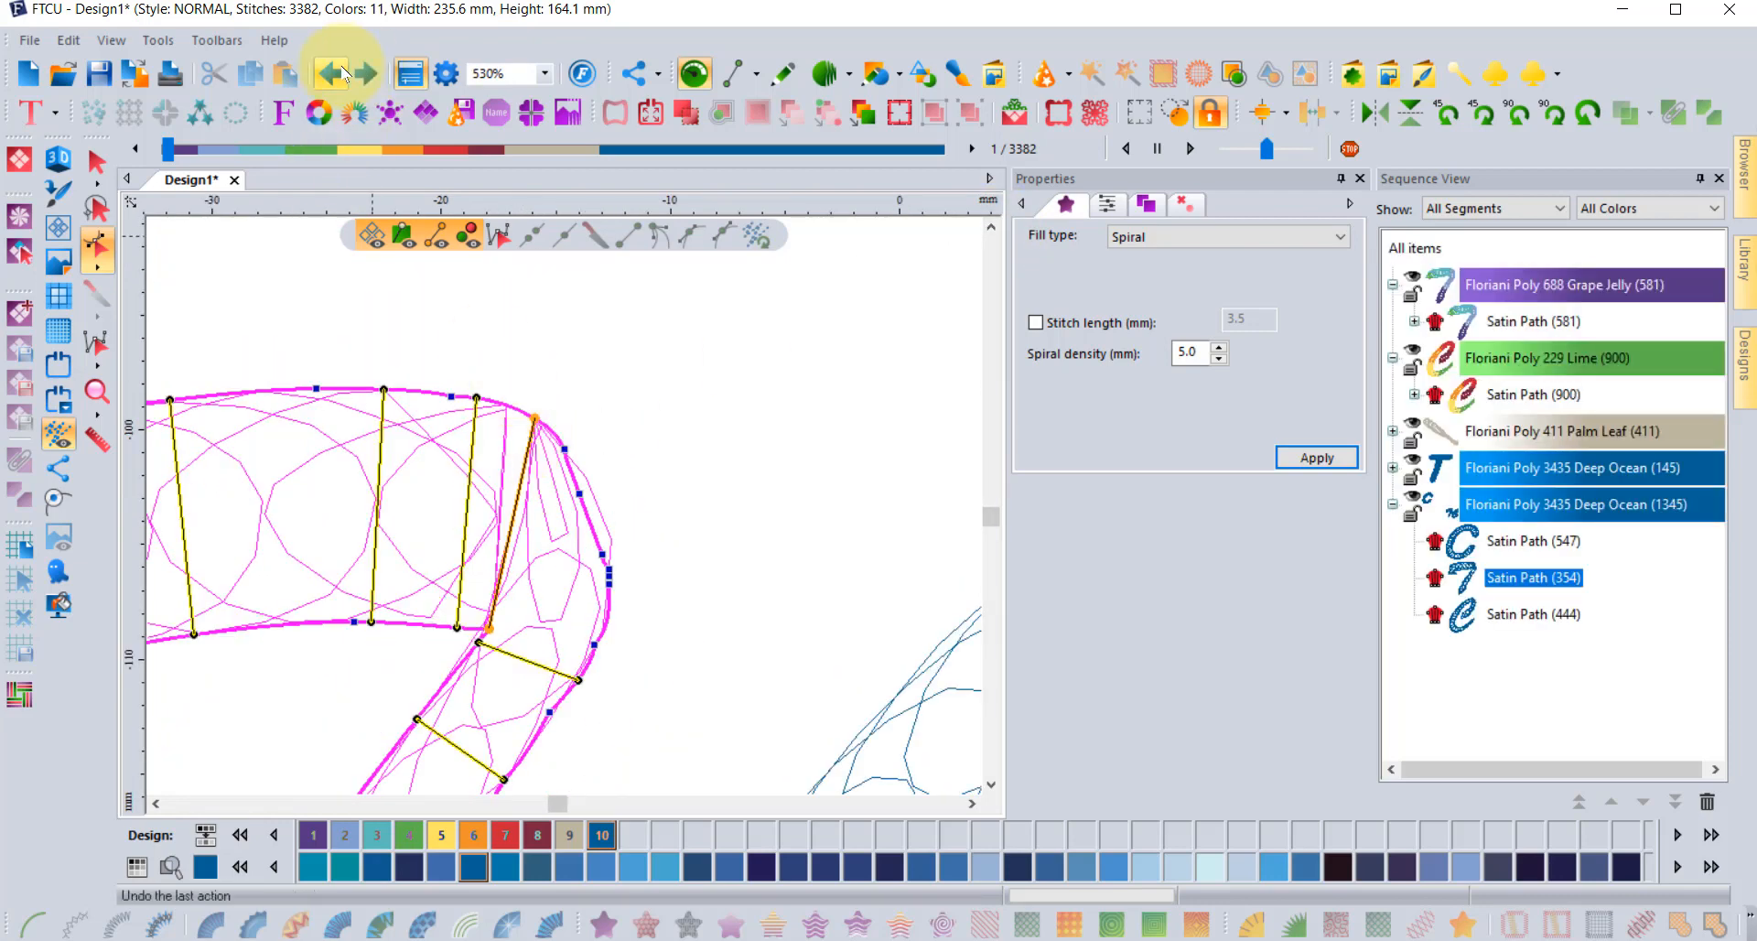
left_click(343, 73)
left_click(343, 73)
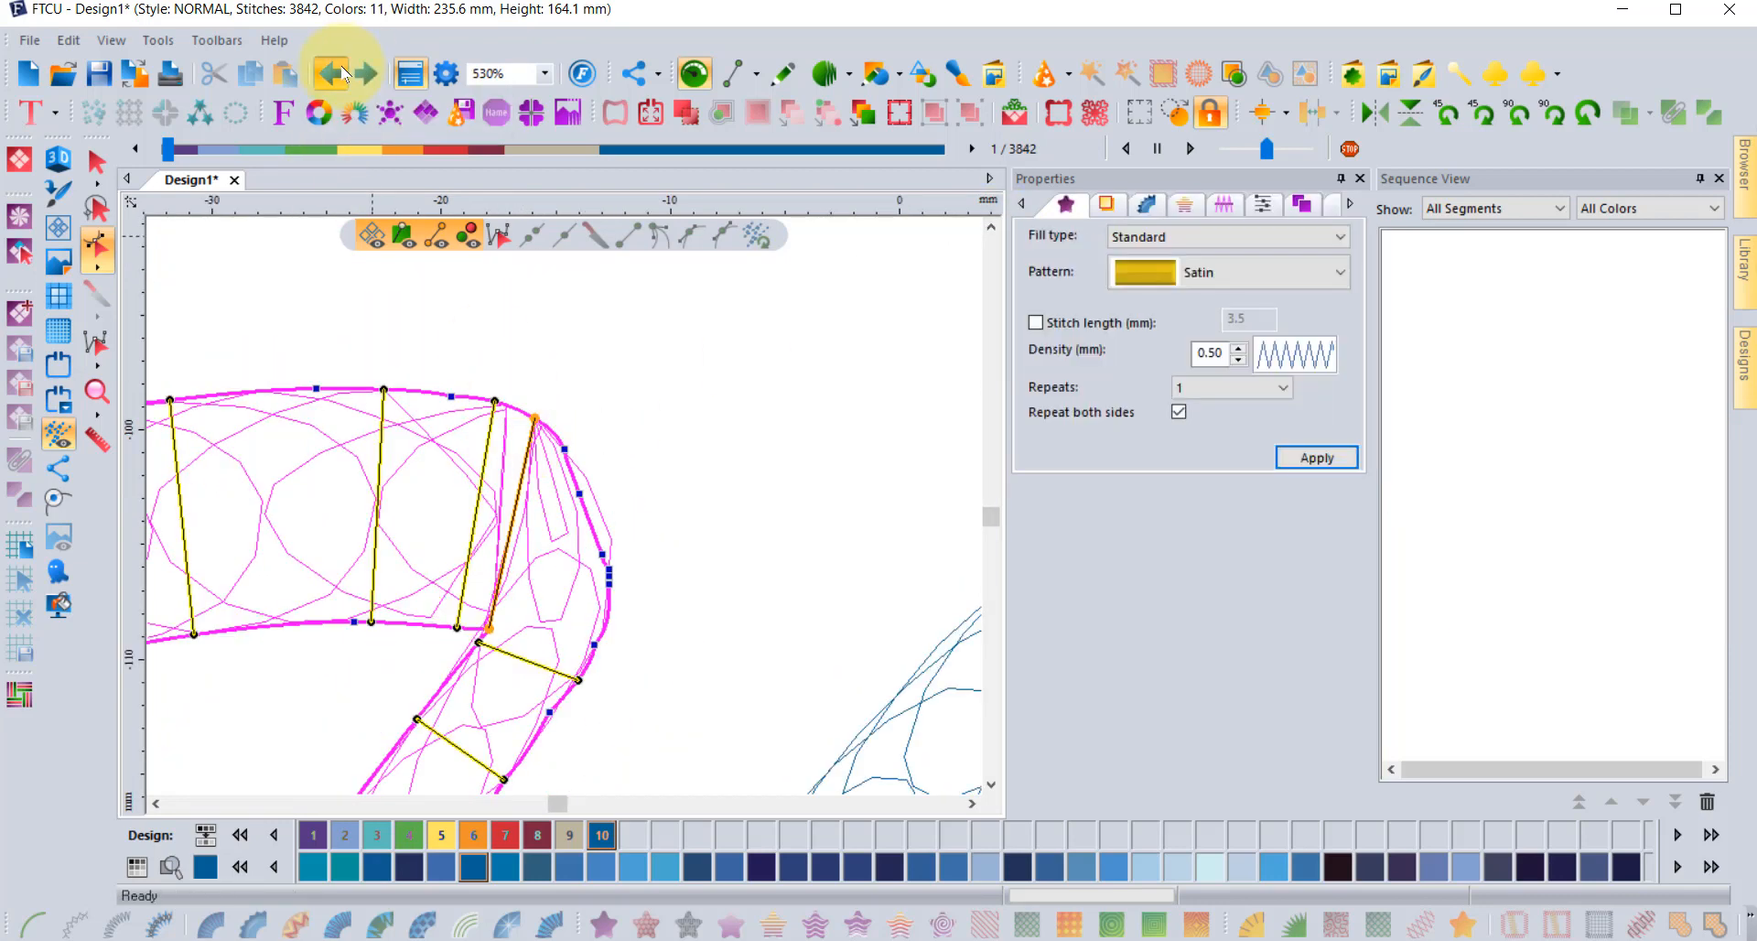
left_click(98, 165)
left_click(511, 312)
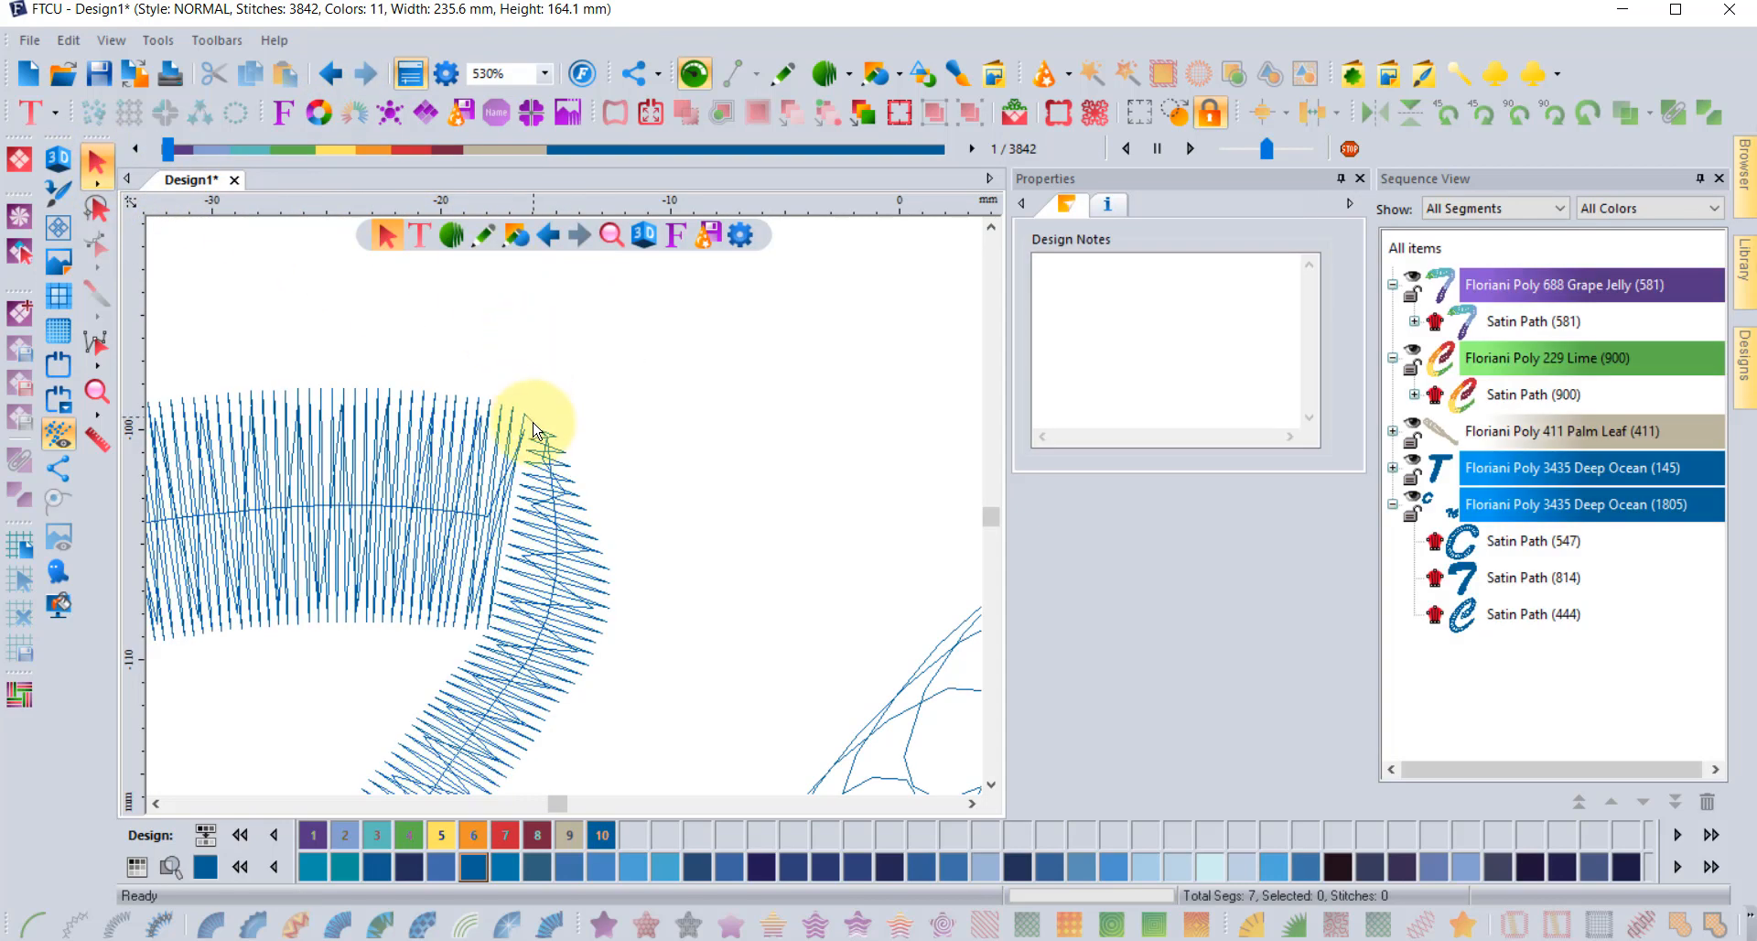
- Open the T's outlines and inclinations for editing and delete the split line at its upper-right corner
scroll(515, 627, "down", 5)
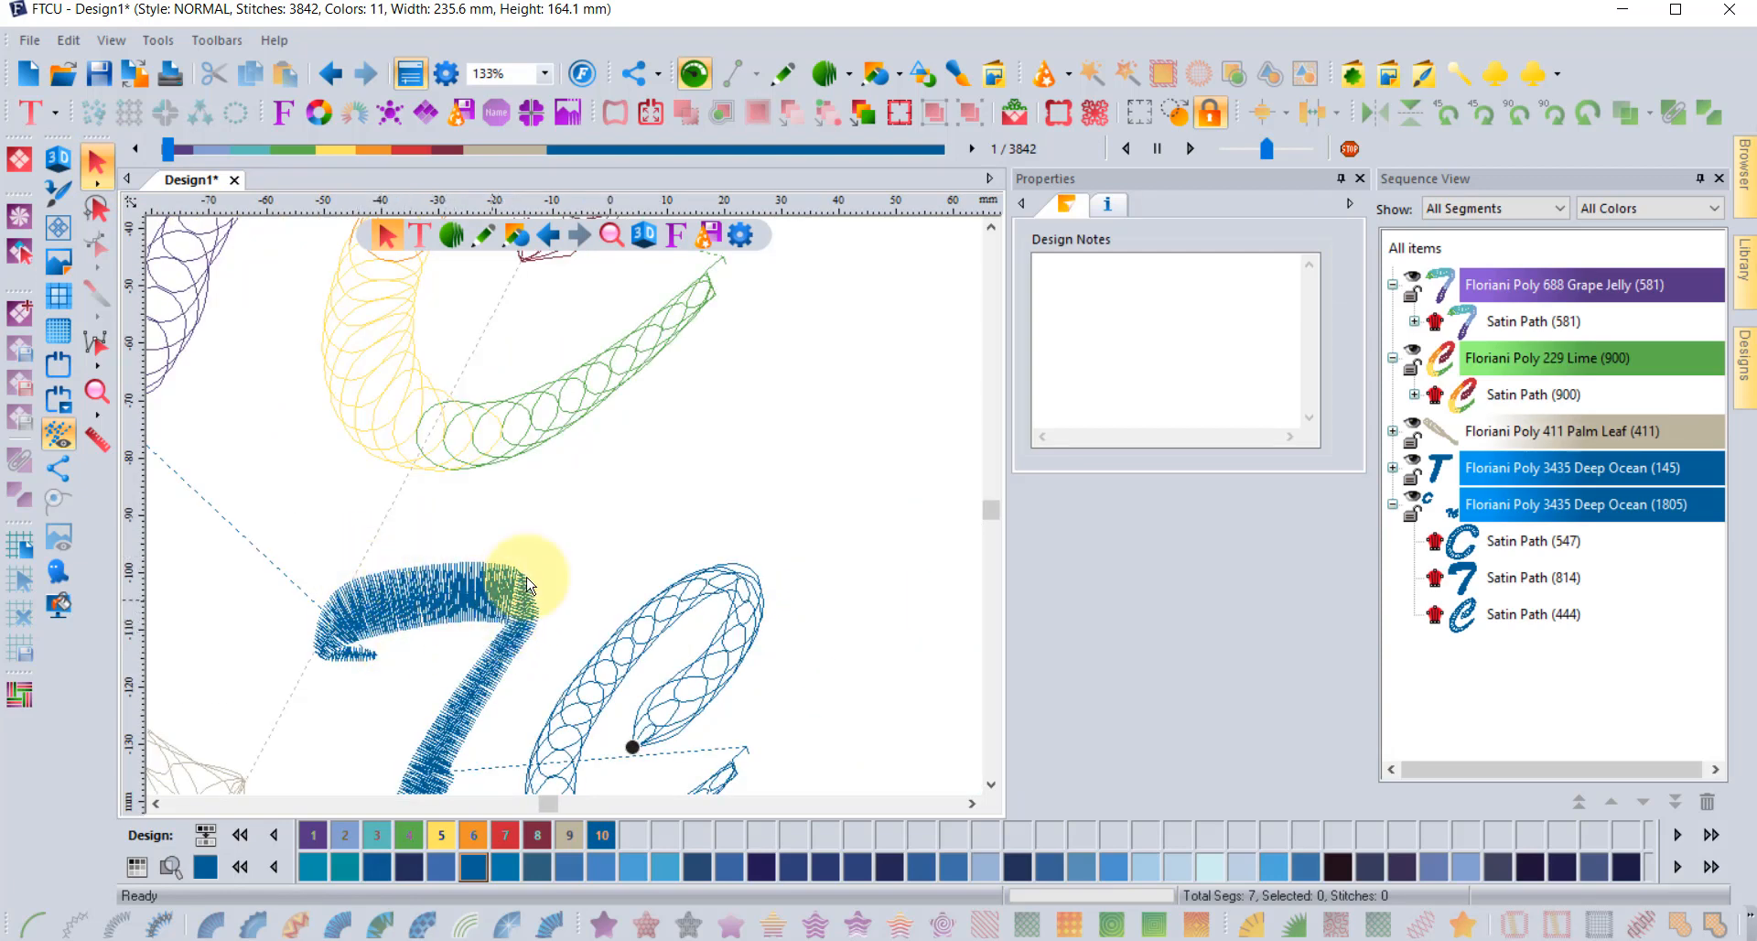
scroll(531, 636, "up", 3)
left_click(533, 640)
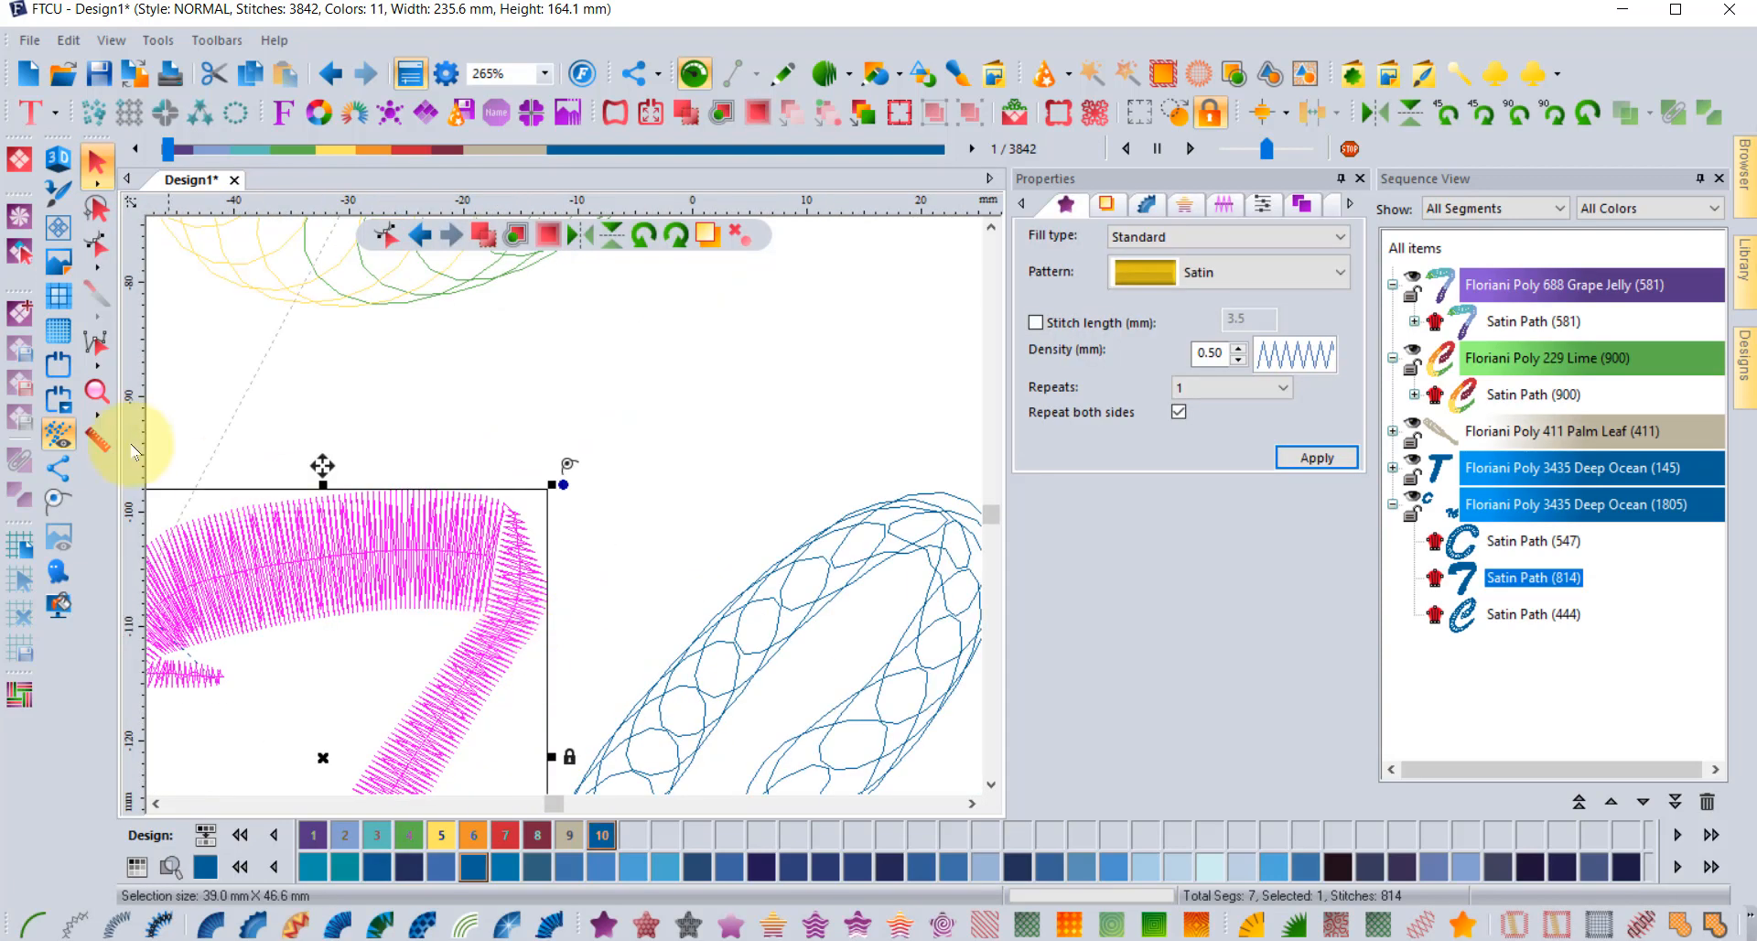
left_click(101, 265)
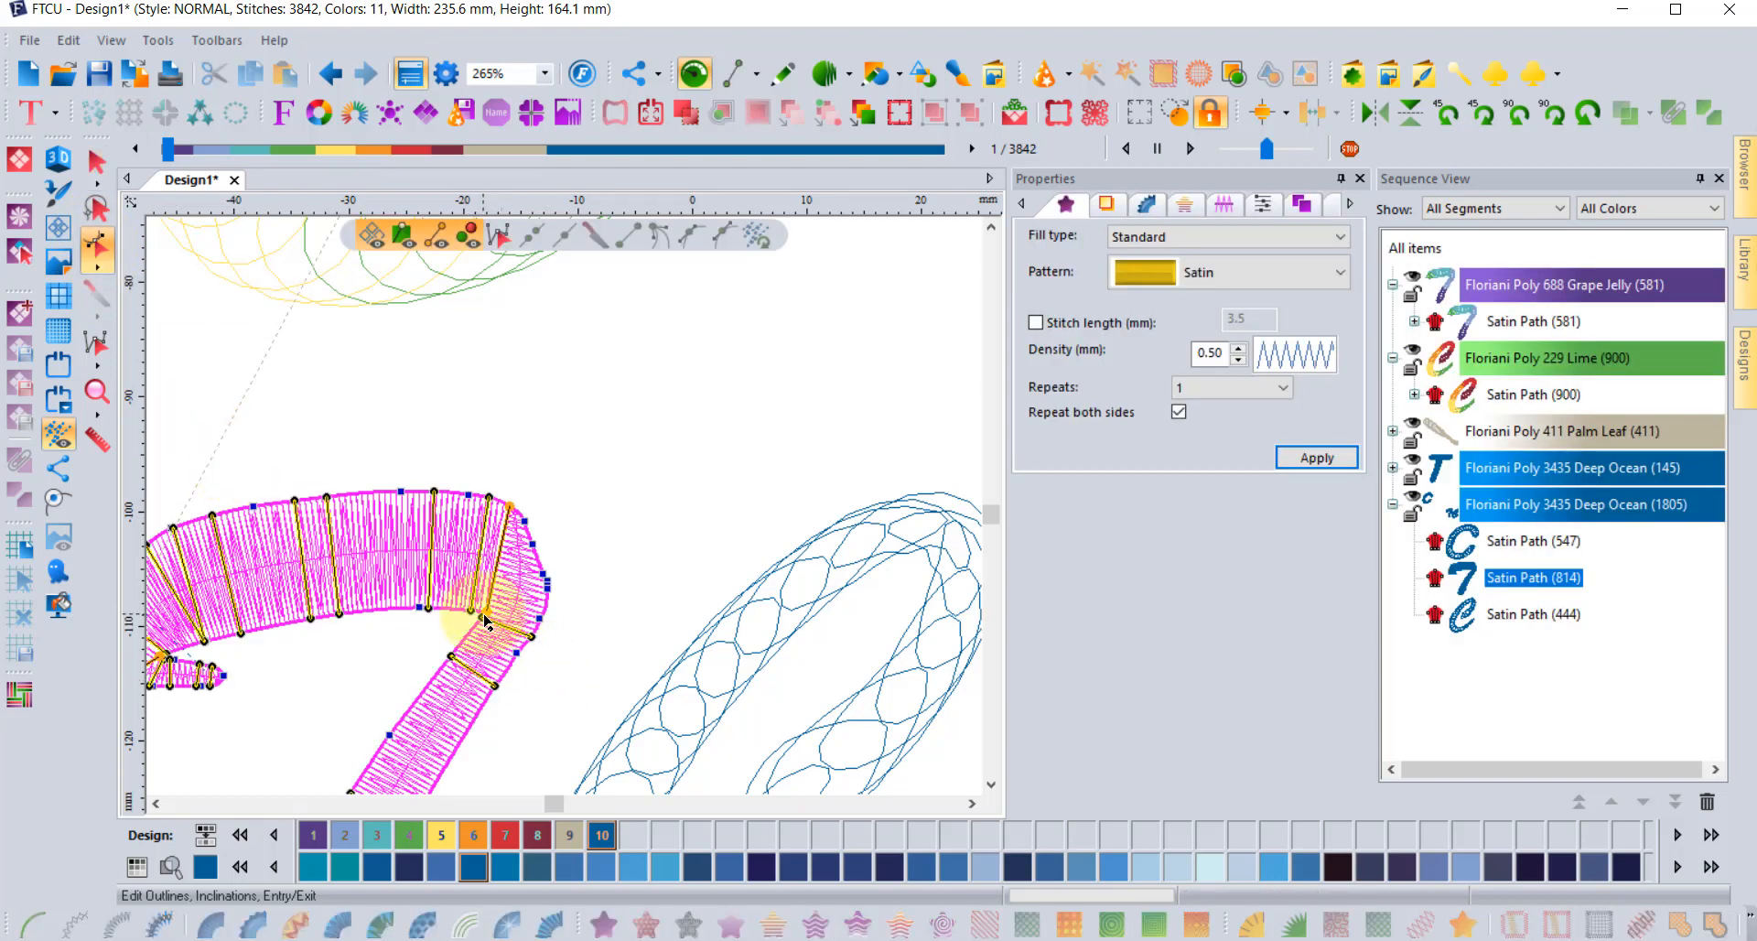
right_click(482, 613)
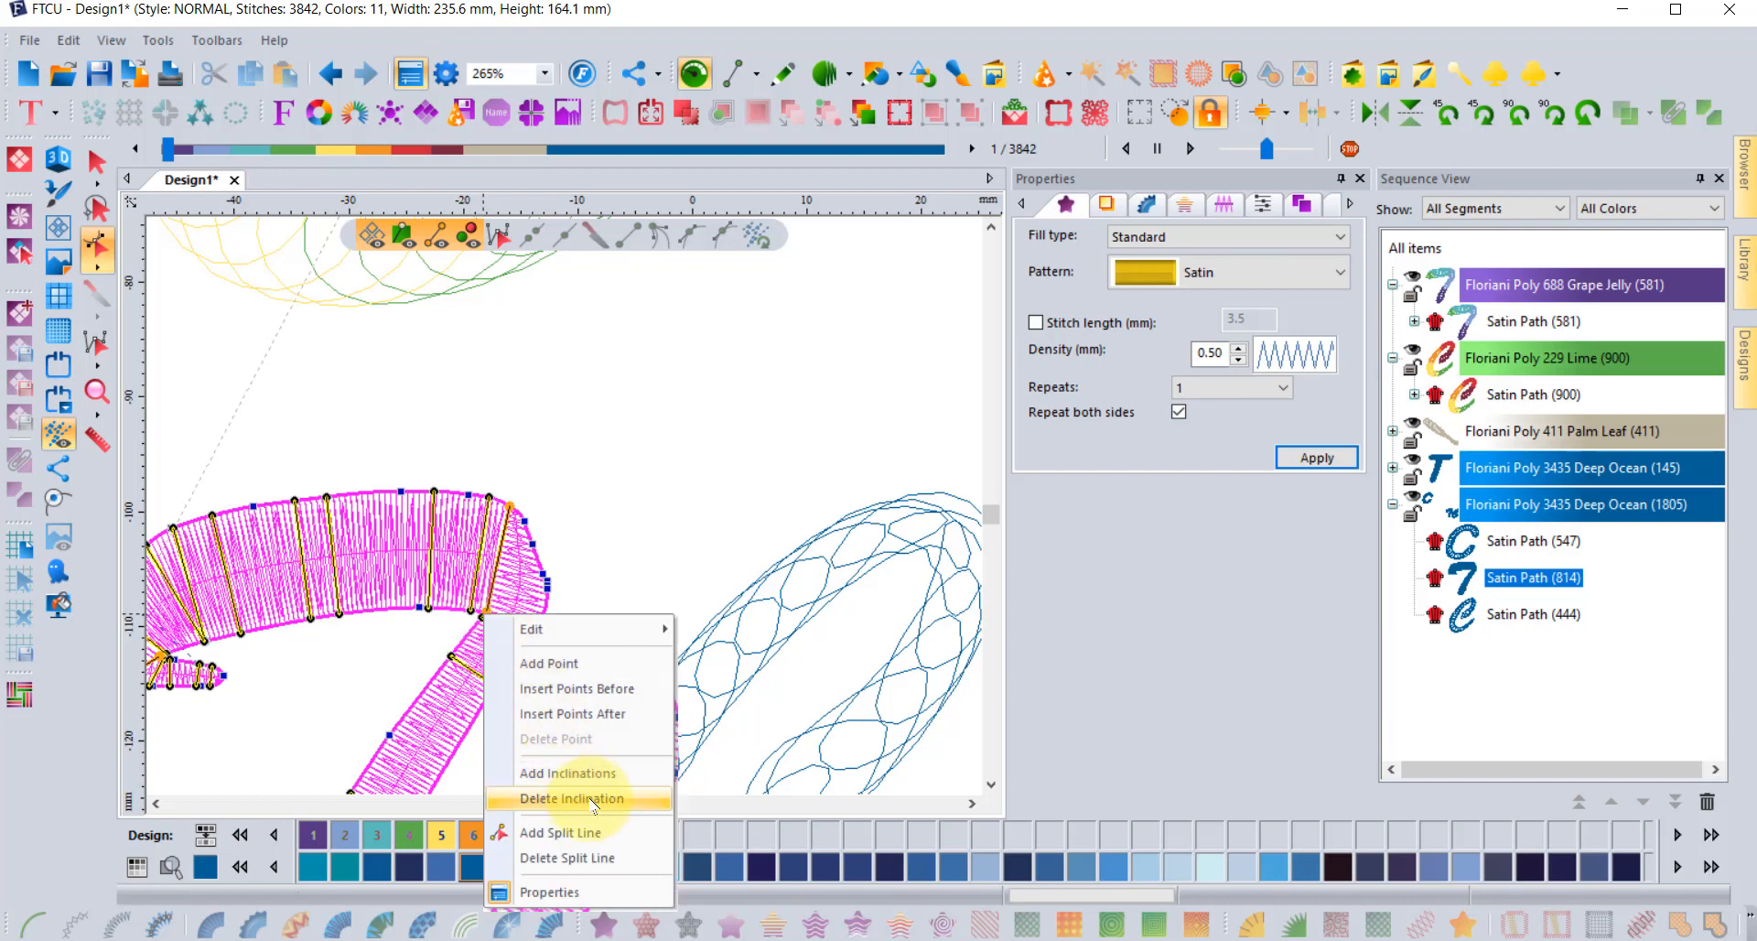
left_click(611, 858)
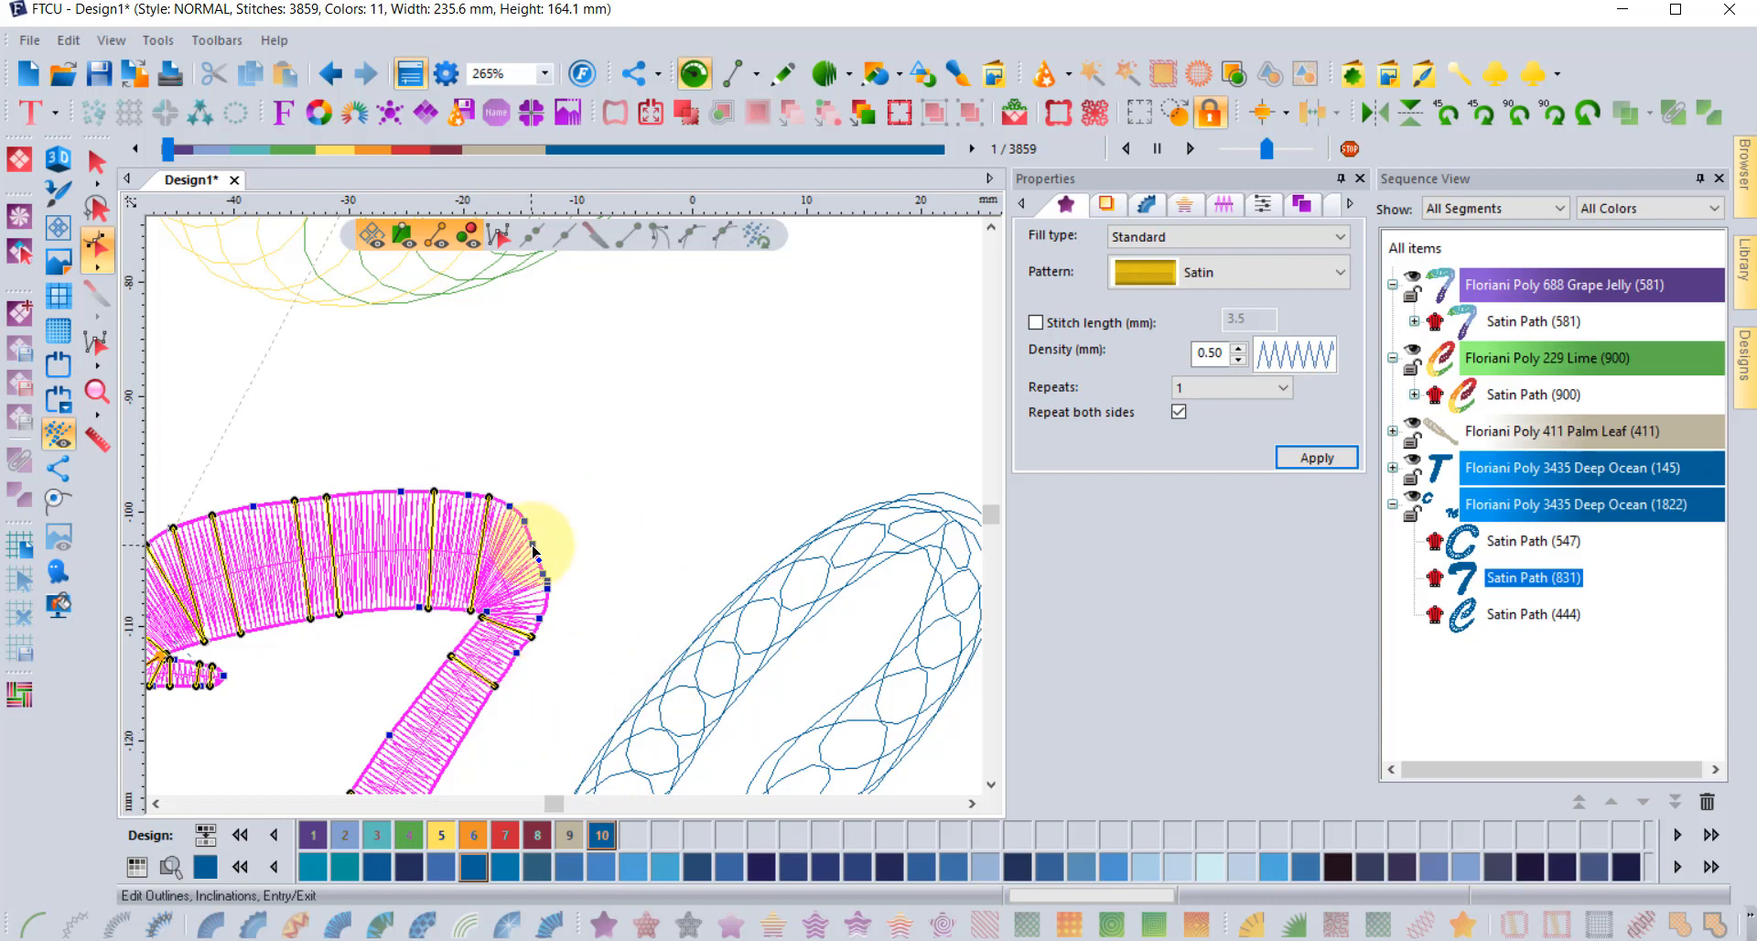
- Move the inner ends of the two inclination lines flanking the T's upper-right bend away from the inner corner
scroll(534, 549, "up", 2)
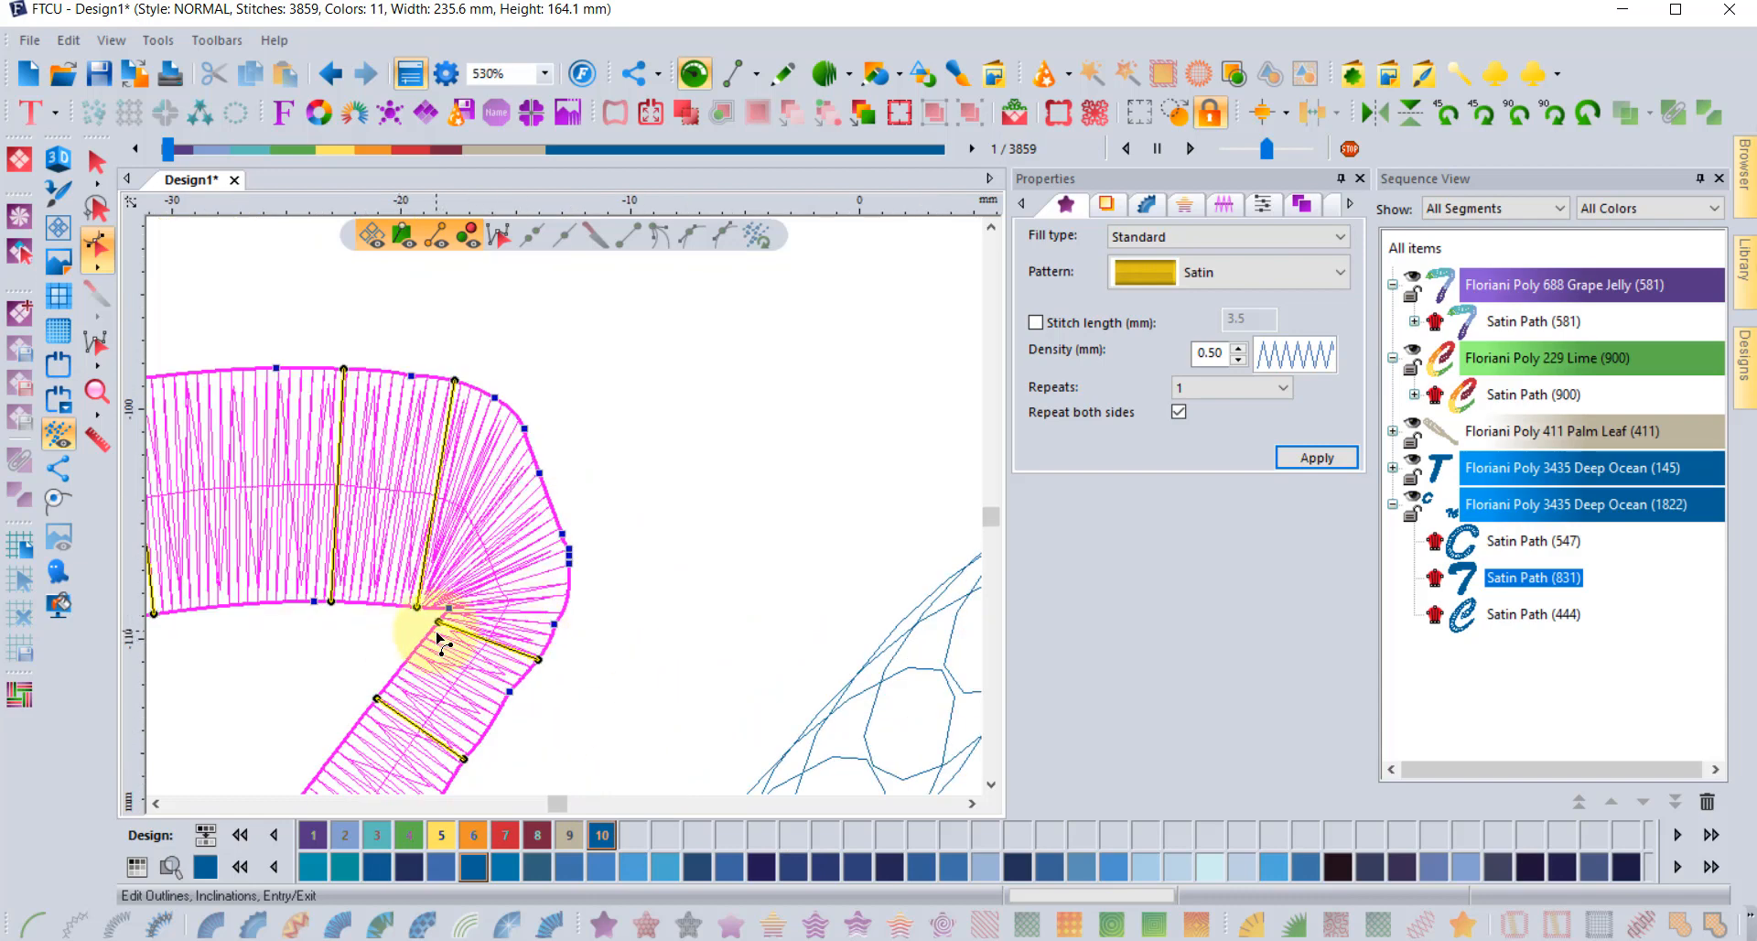
left_click_drag(439, 630, 406, 660)
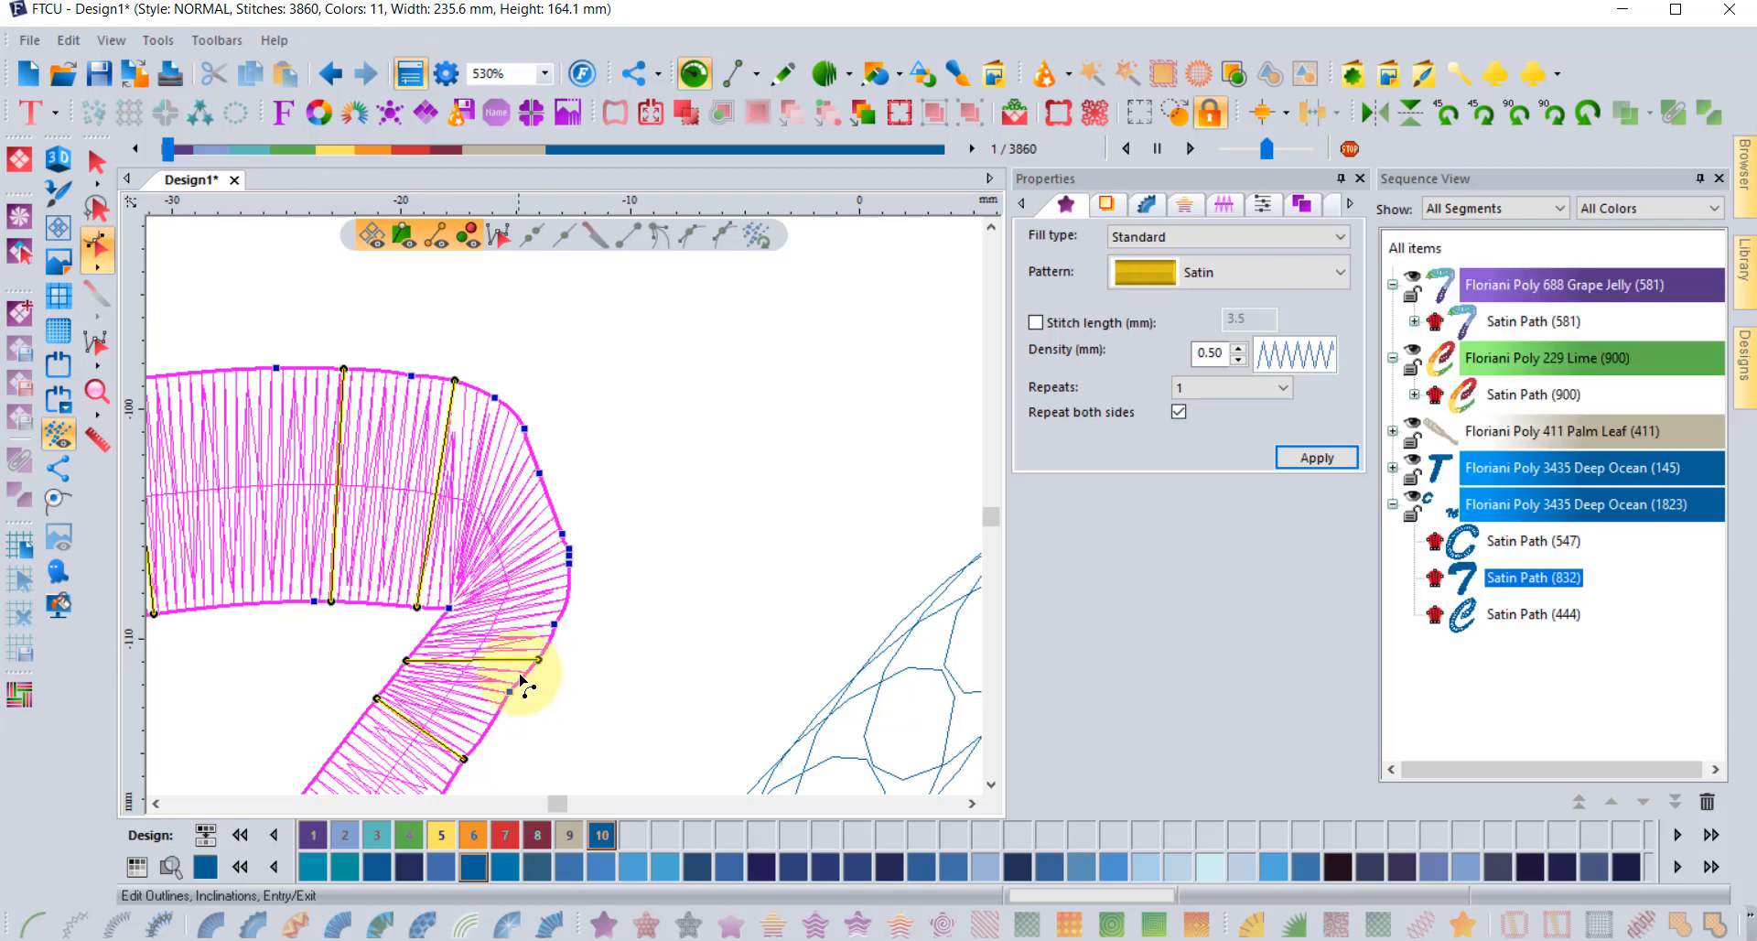
left_click_drag(415, 606, 379, 604)
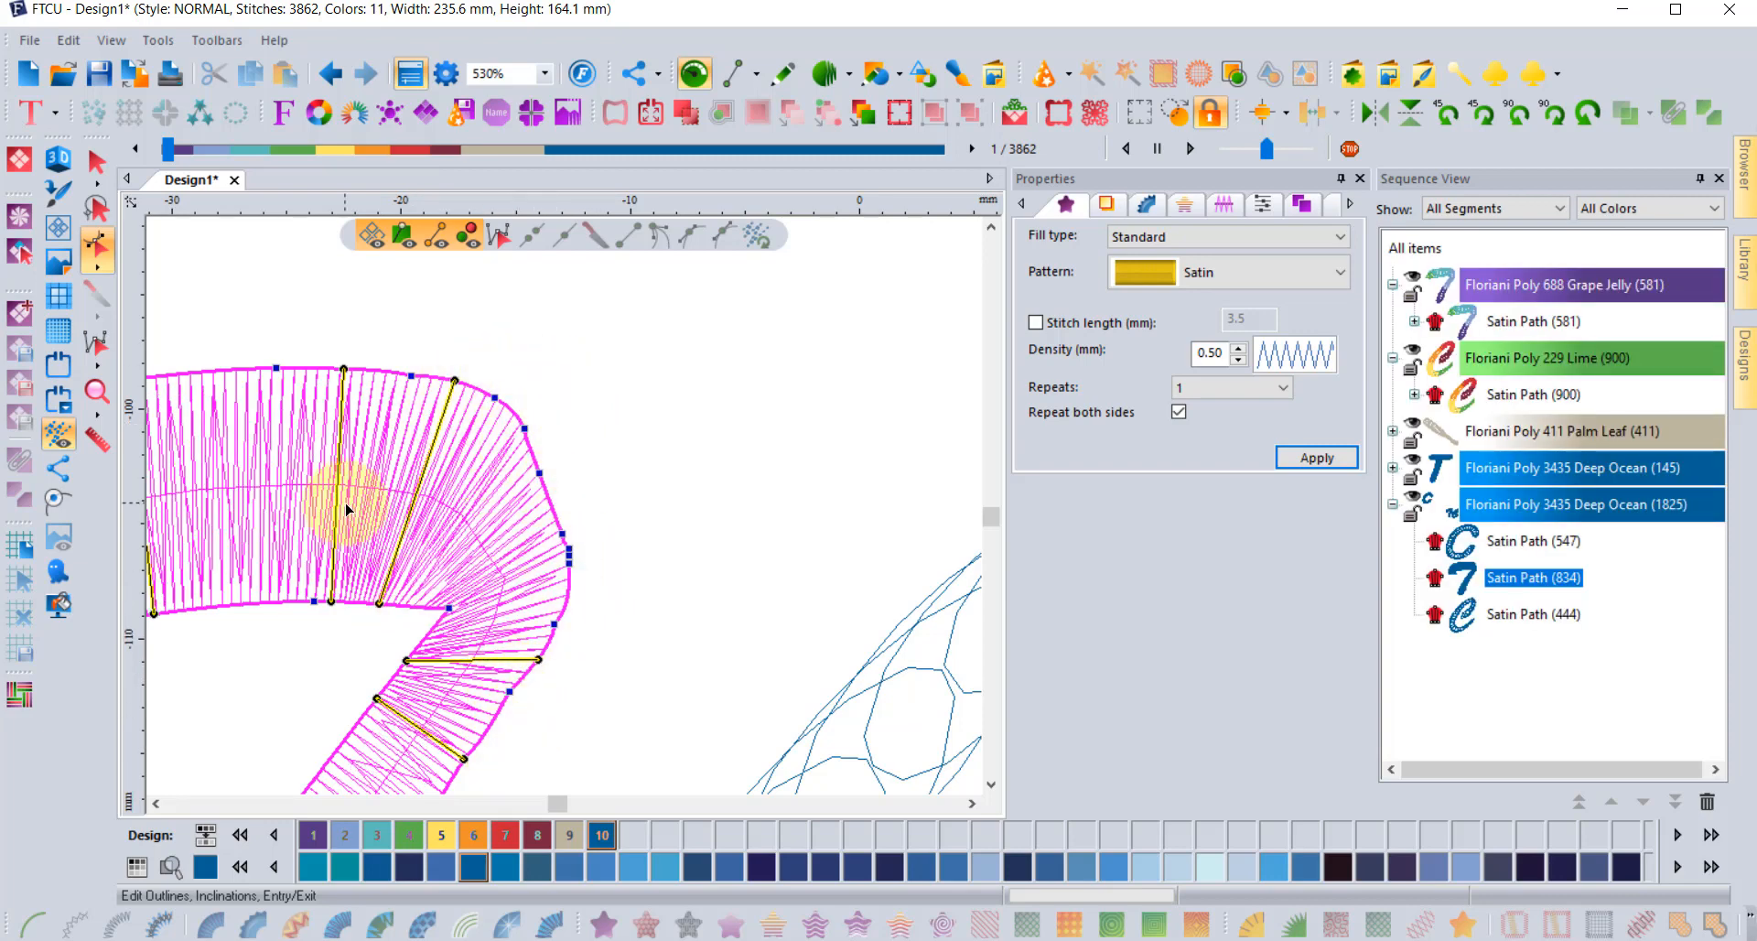
scroll(372, 576, "down", 2)
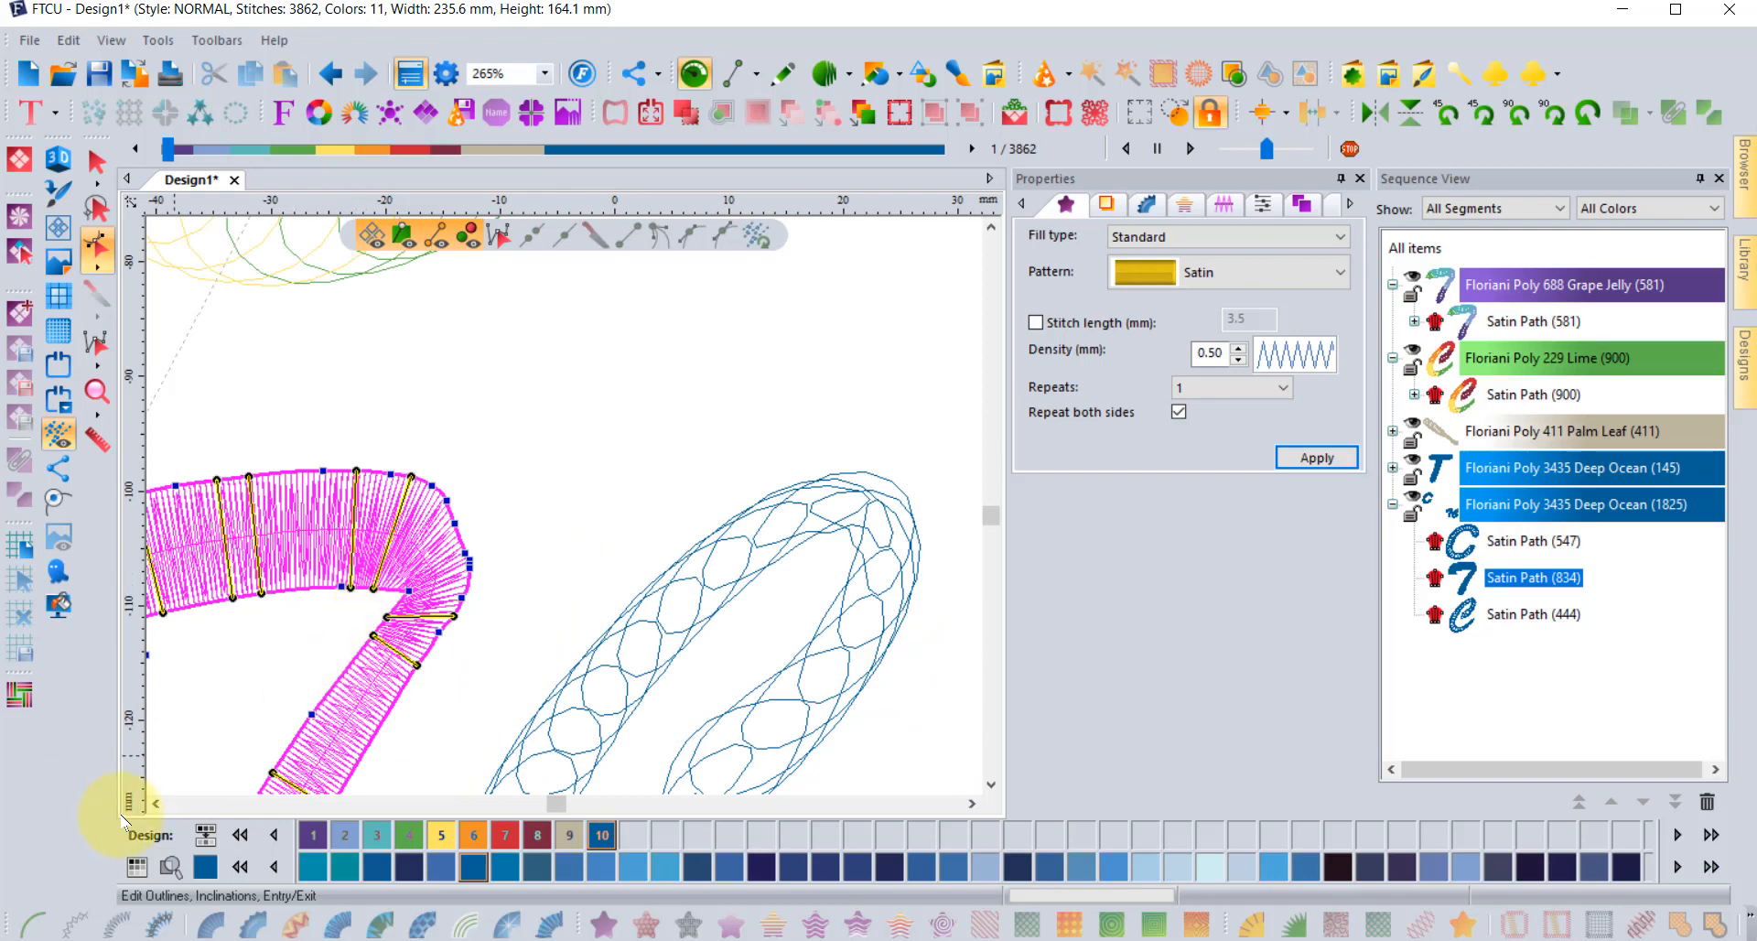
left_click(156, 803)
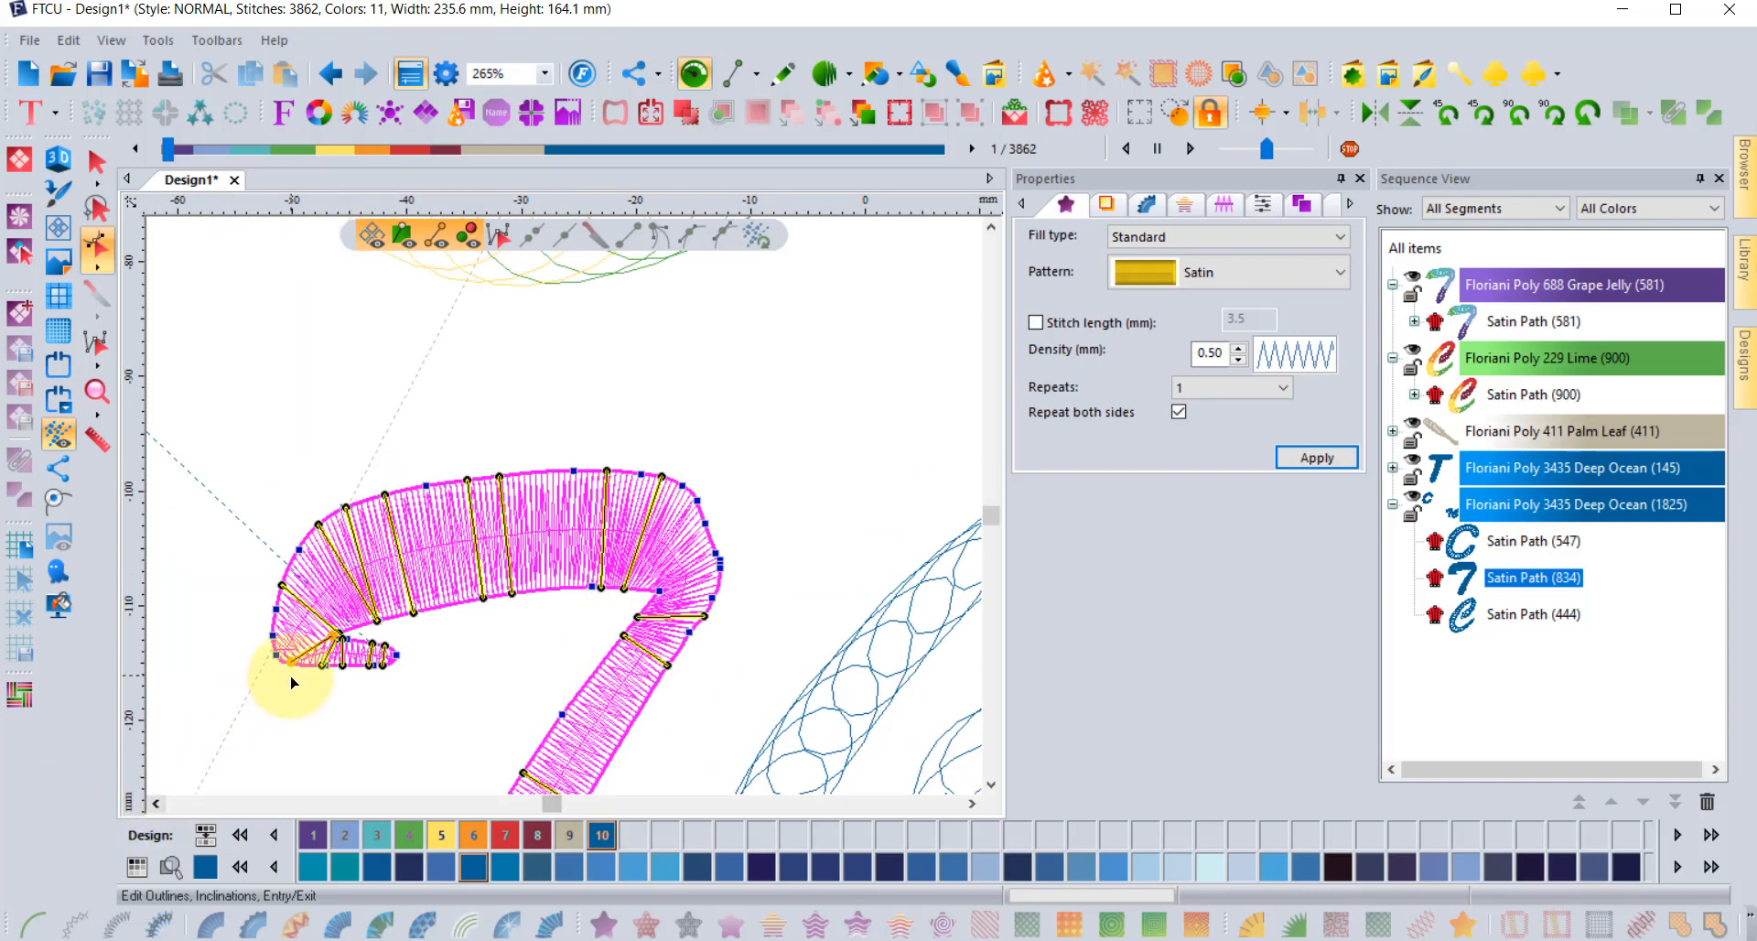
- Leave outline editing, deselect the T and turn on 3D stitch drawing
left_click(98, 162)
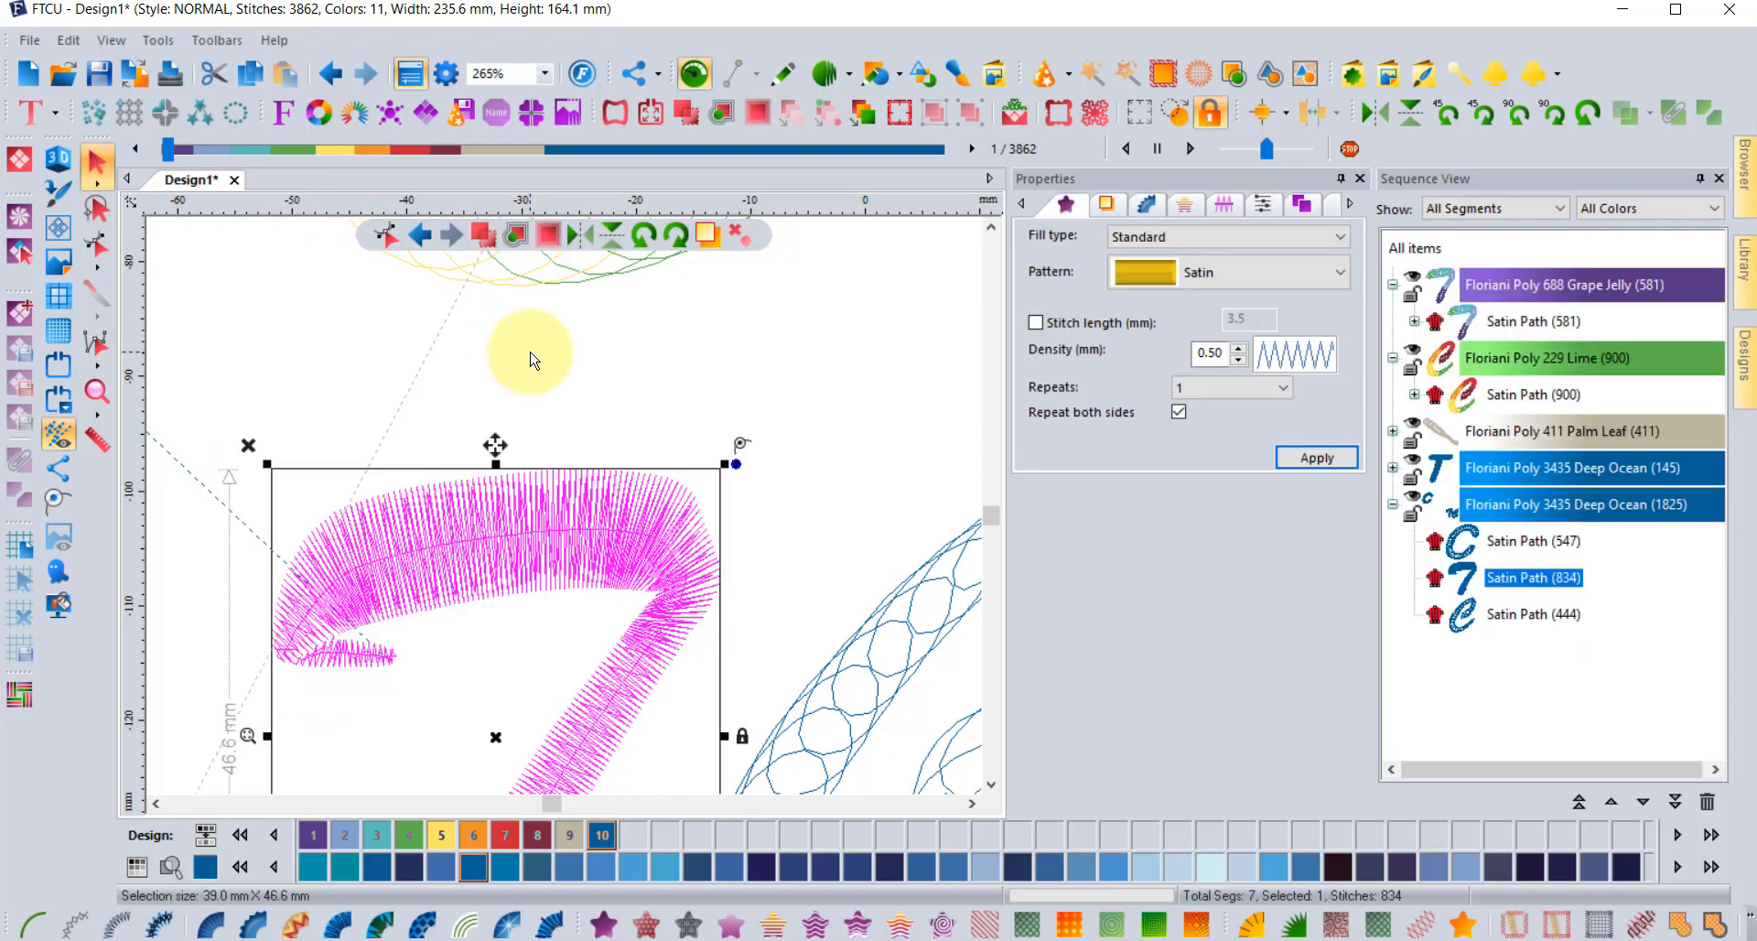
left_click(535, 359)
scroll(549, 361, "down", 3)
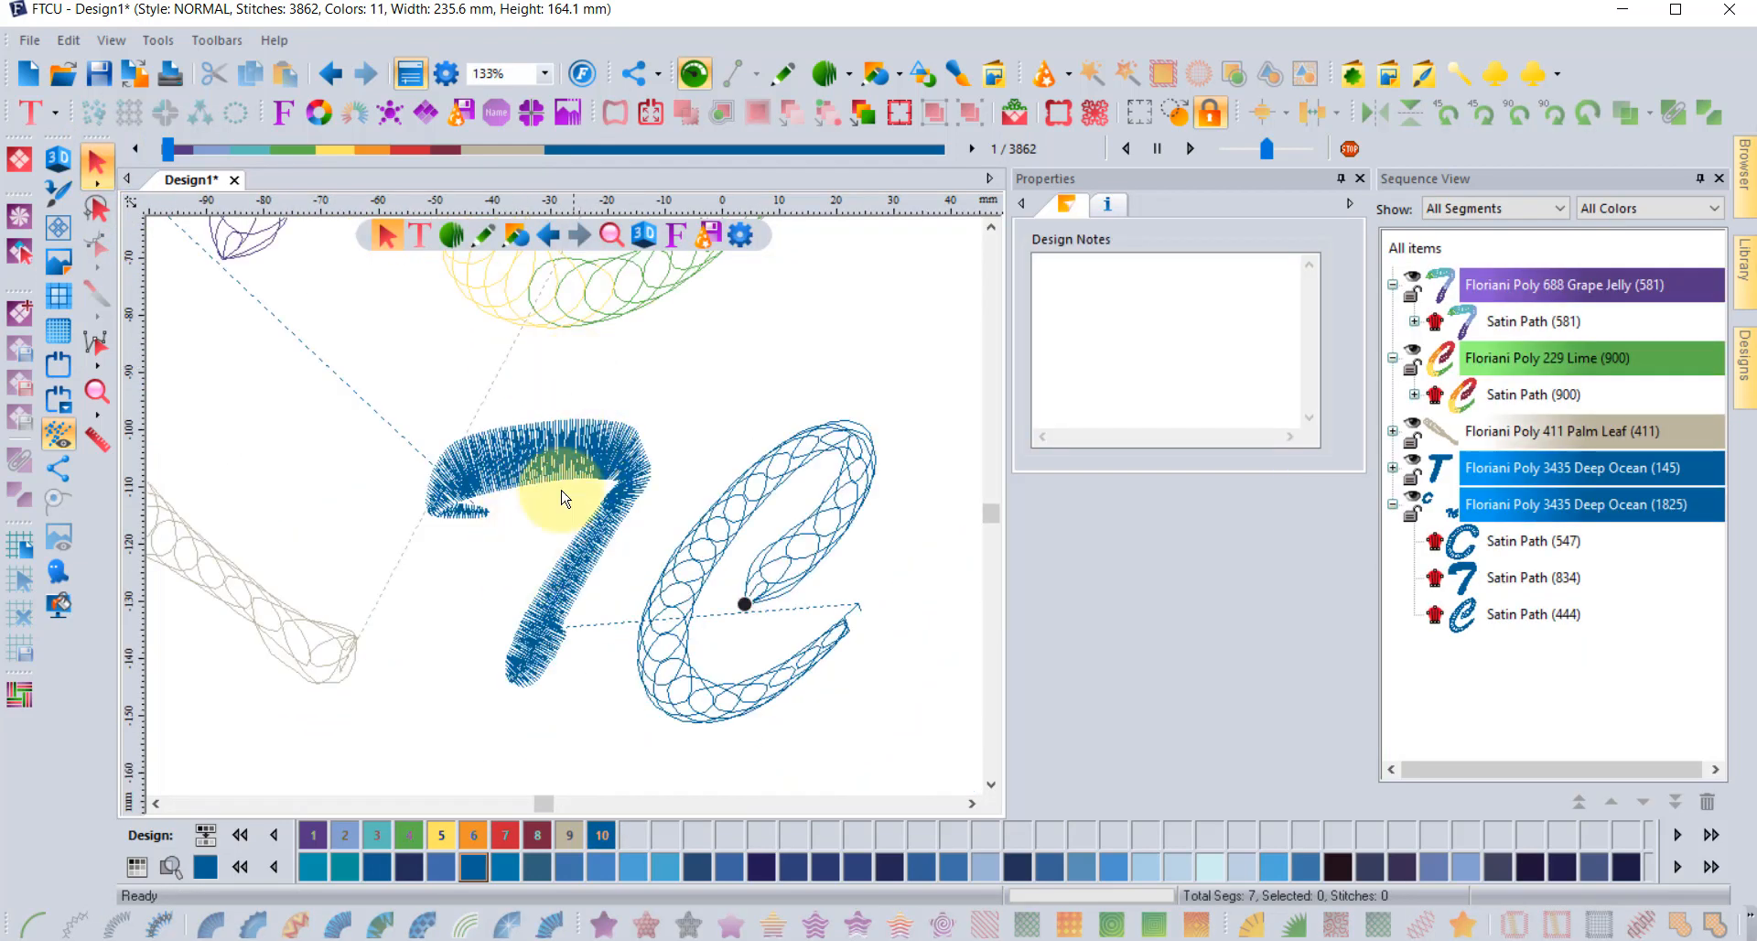
left_click(59, 162)
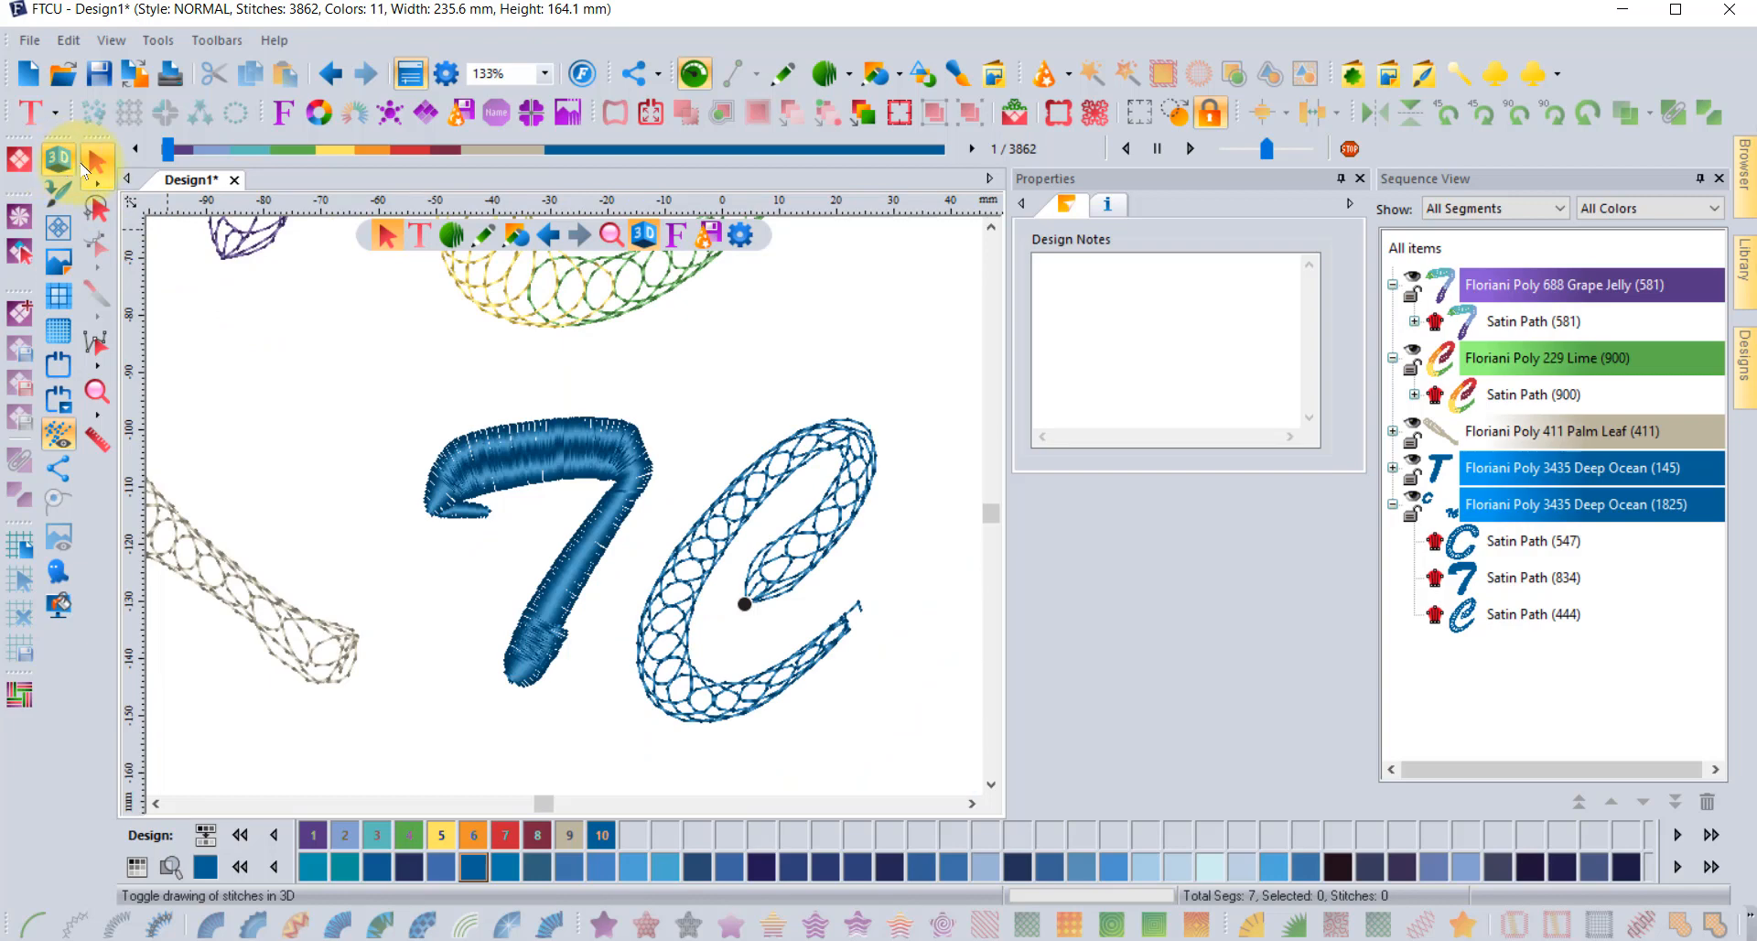
- Convert the blue T satin path to a spiral fill
left_click(639, 450)
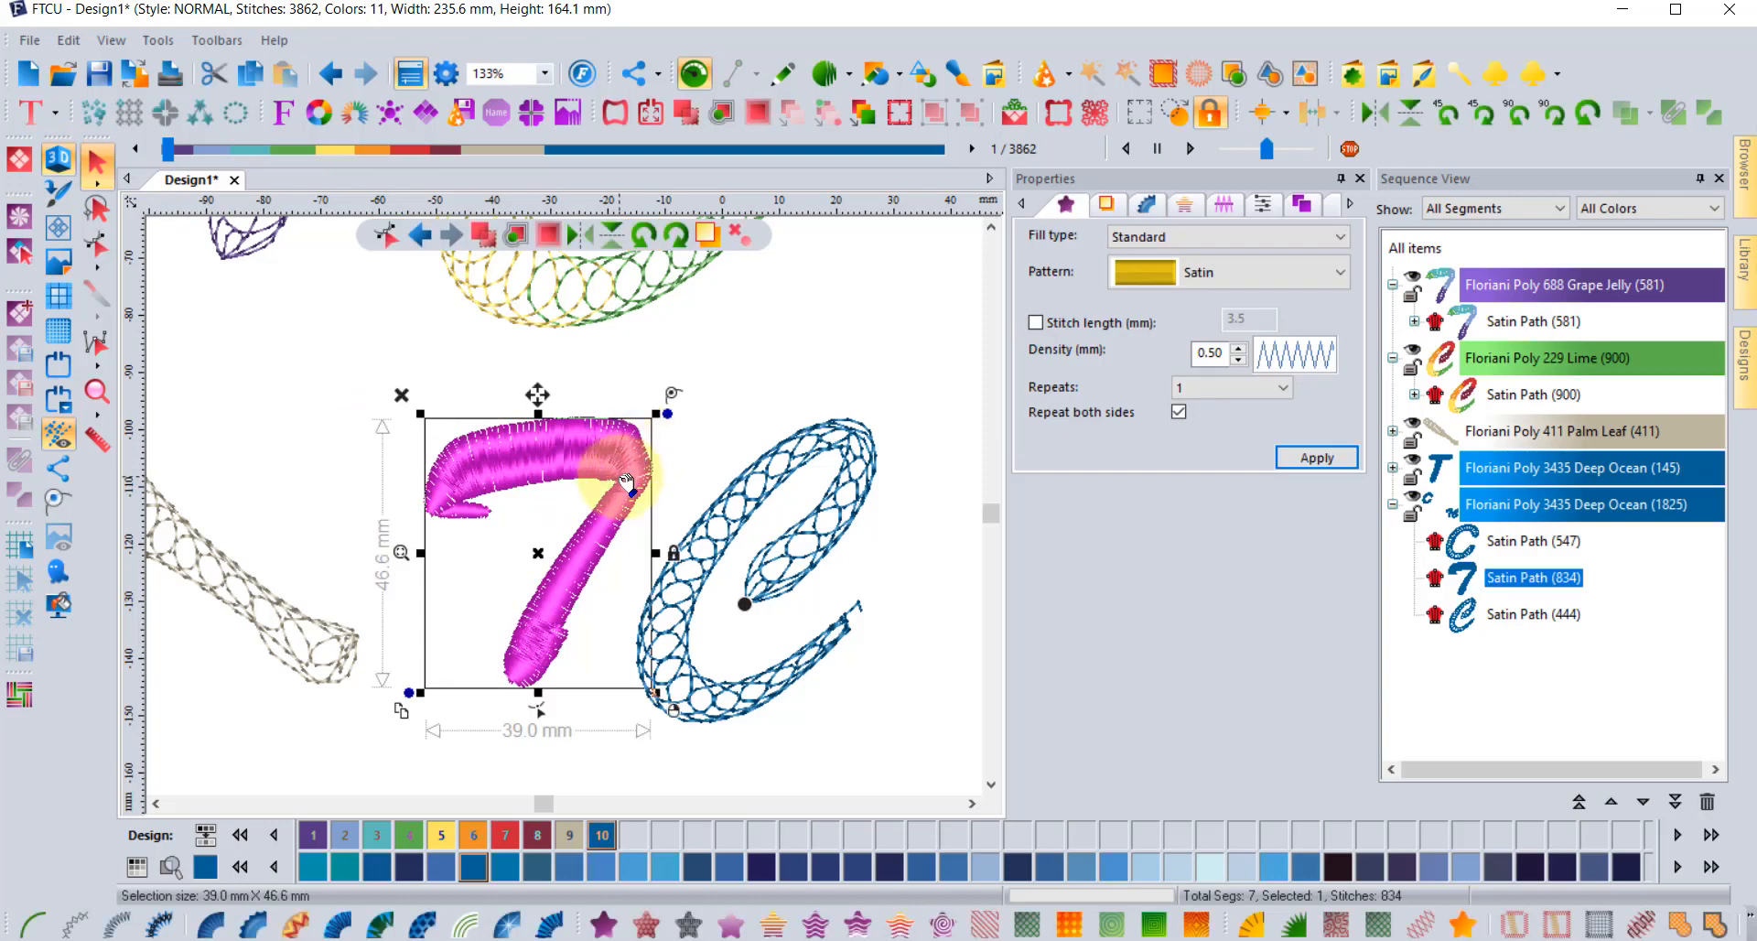
left_click(340, 924)
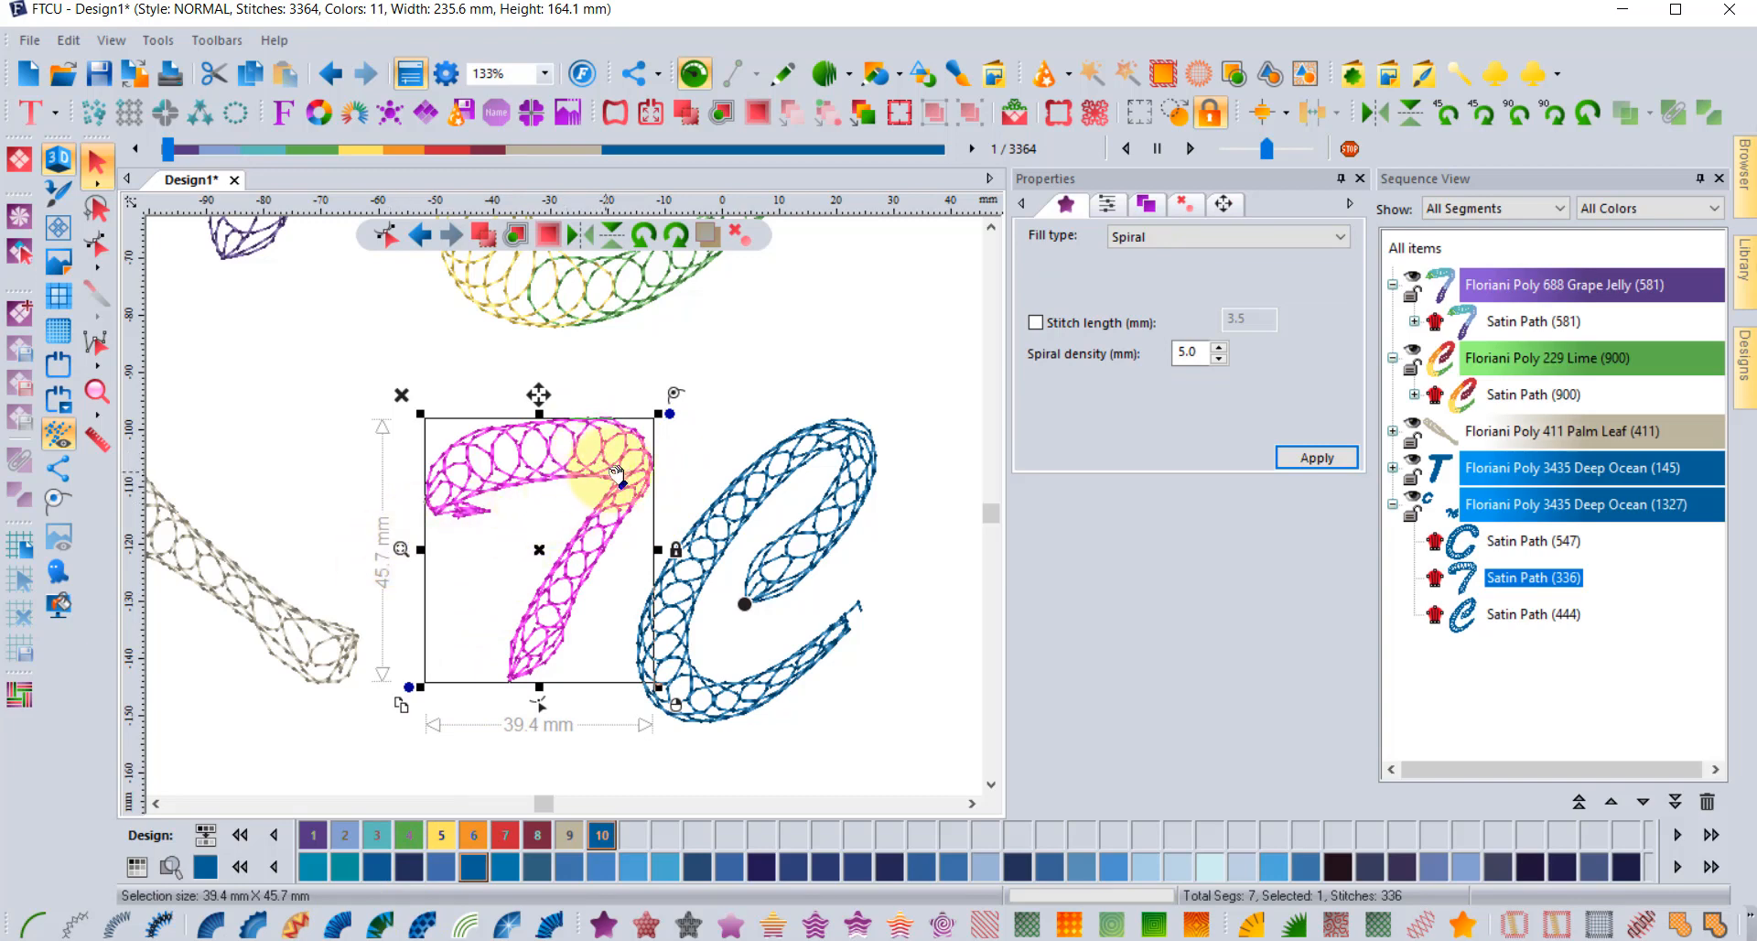
scroll(471, 568, "up", 2)
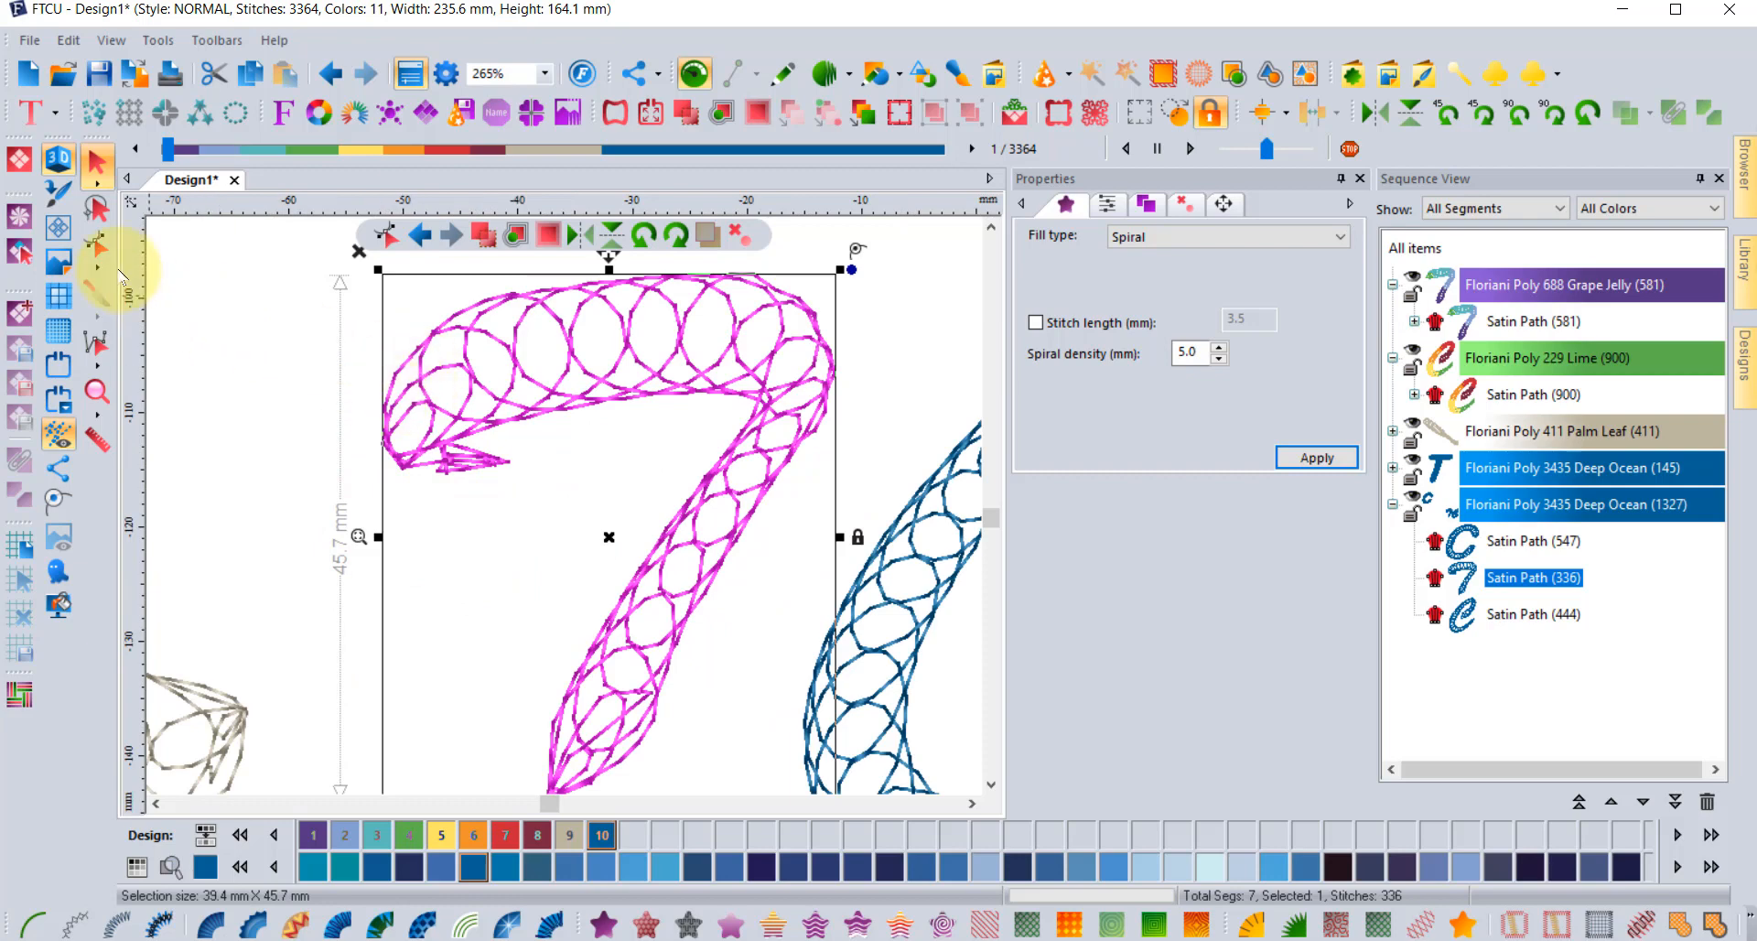
- Open the spiral T's outlines for editing and delete the split line where the crossbar meets the small left hook
left_click(97, 244)
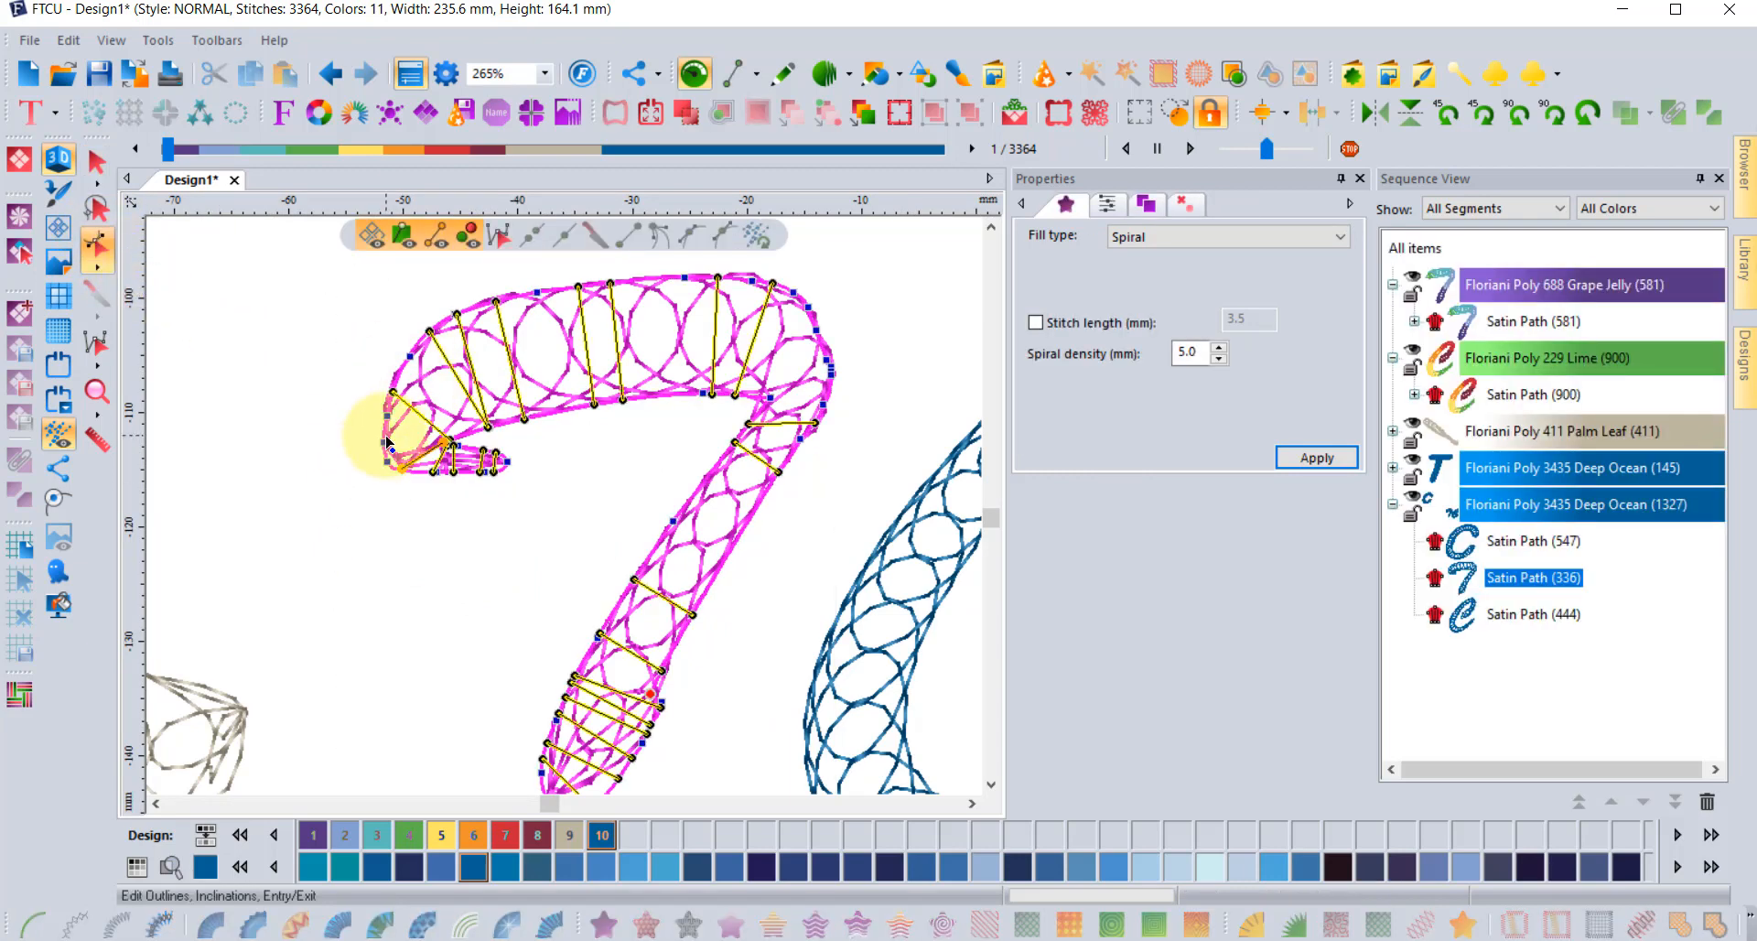
scroll(383, 430, "up", 4)
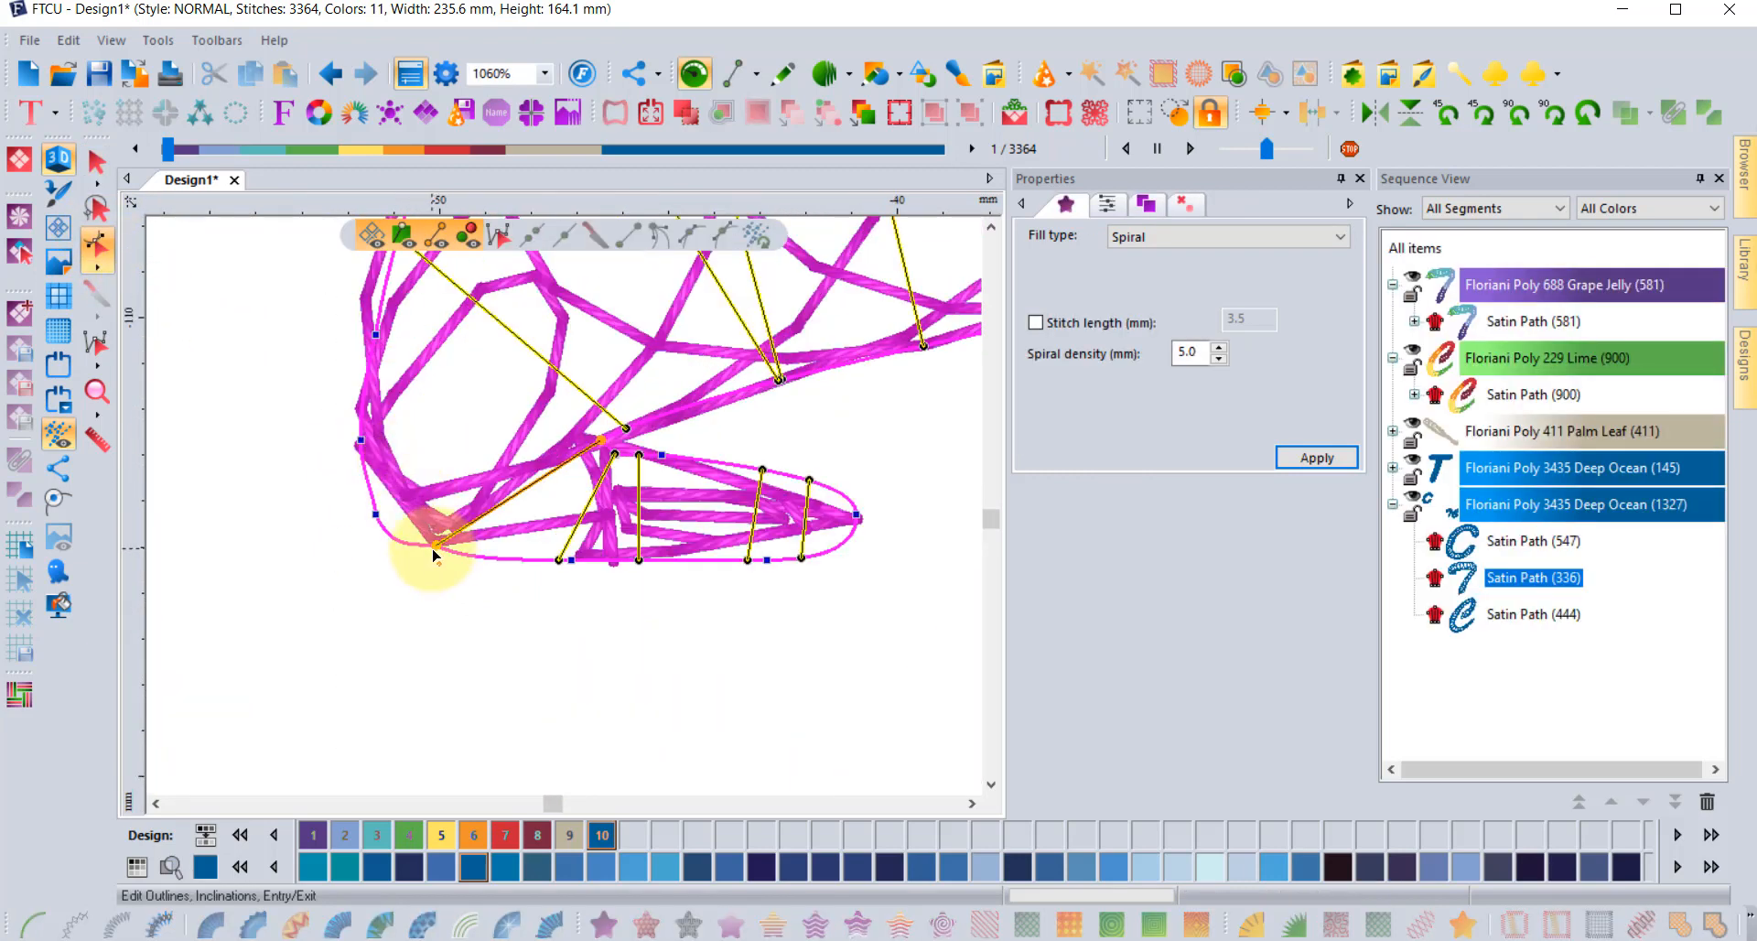
right_click(434, 544)
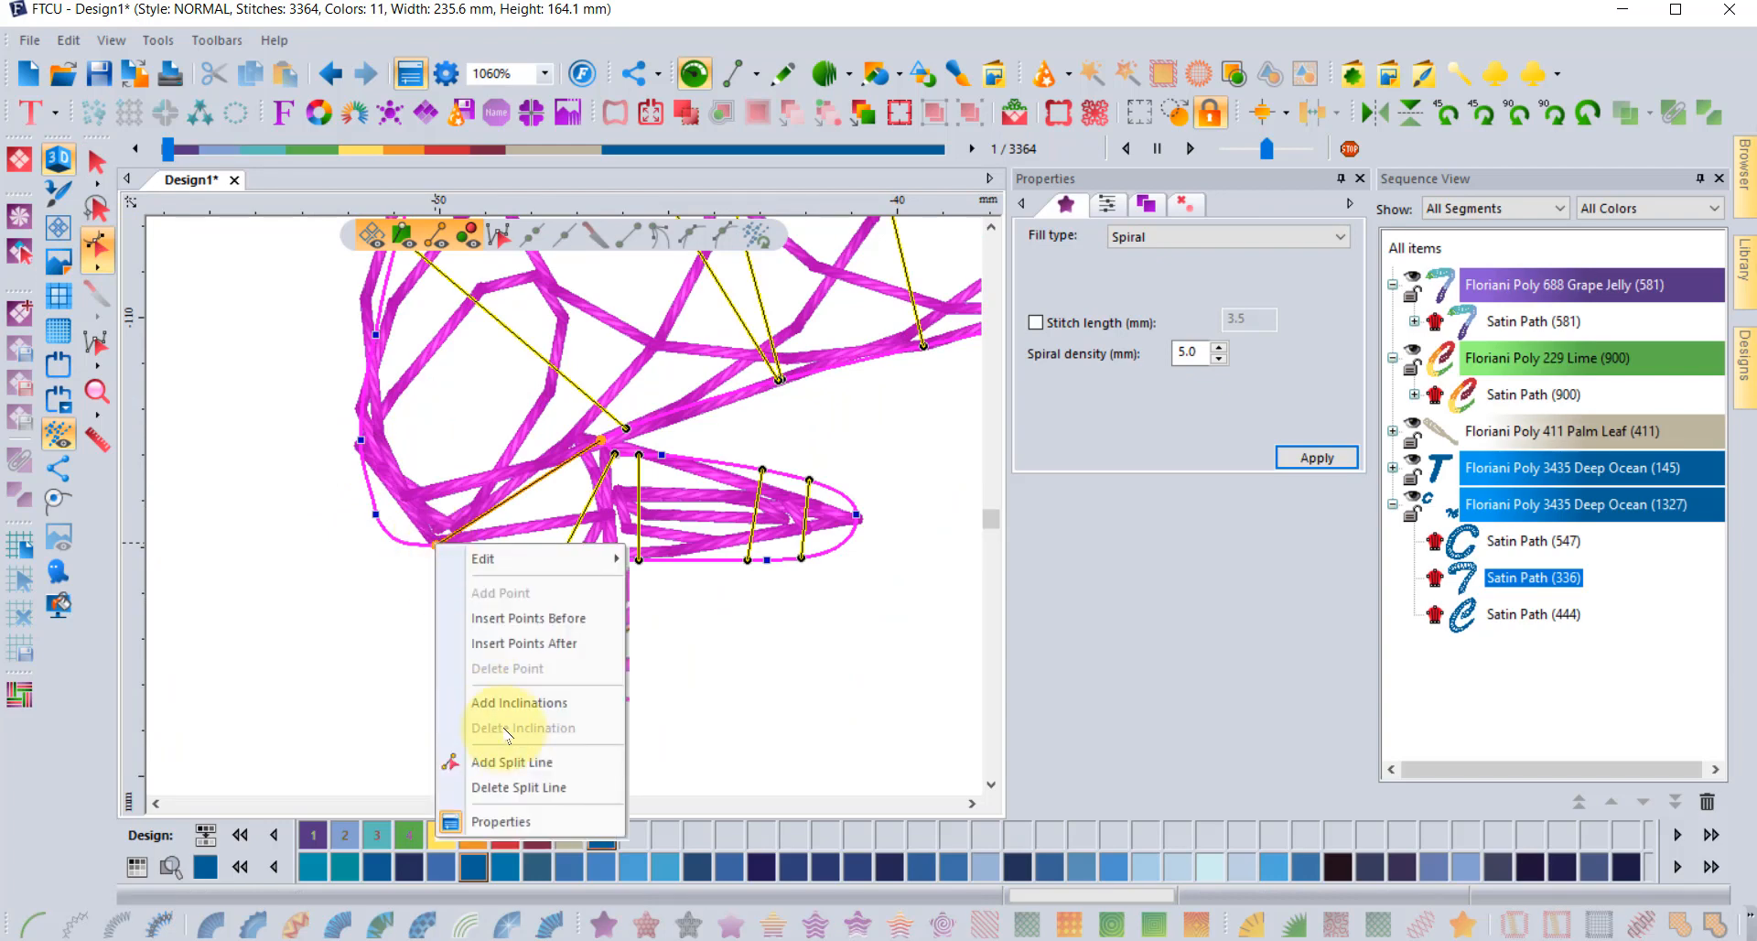
left_click(531, 789)
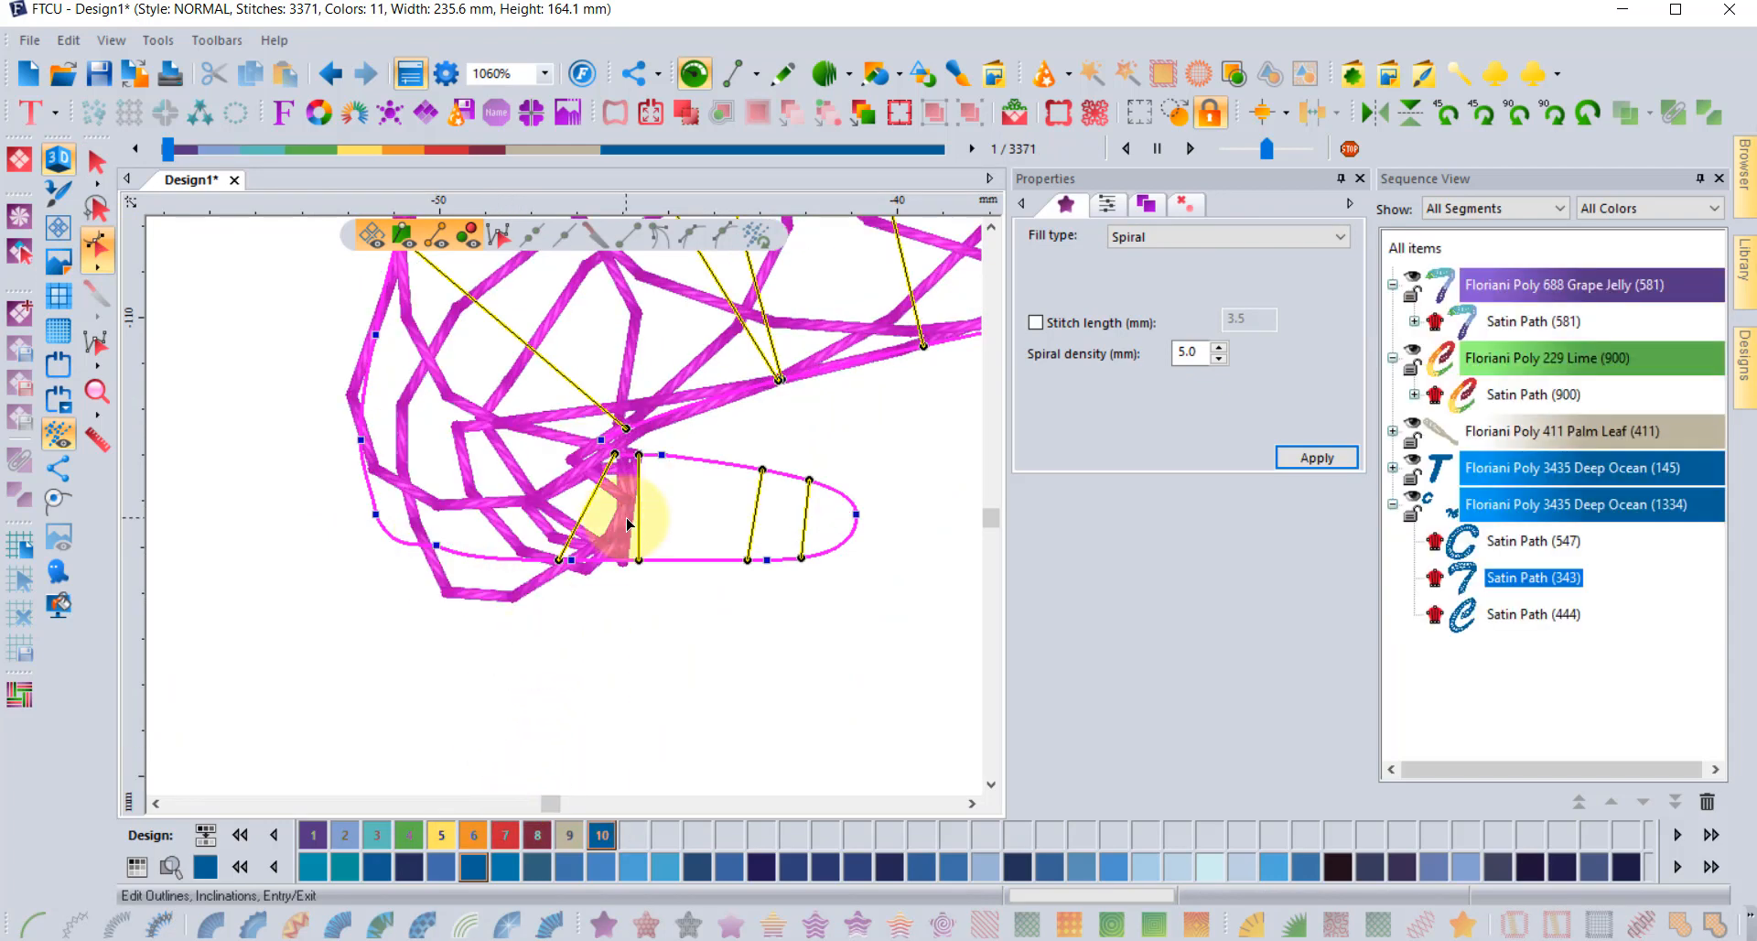
- Move the upper end of the hook's middle inclination line toward the tip, and delete the two inclination lines nearest the tip
scroll(626, 523, "down", 4)
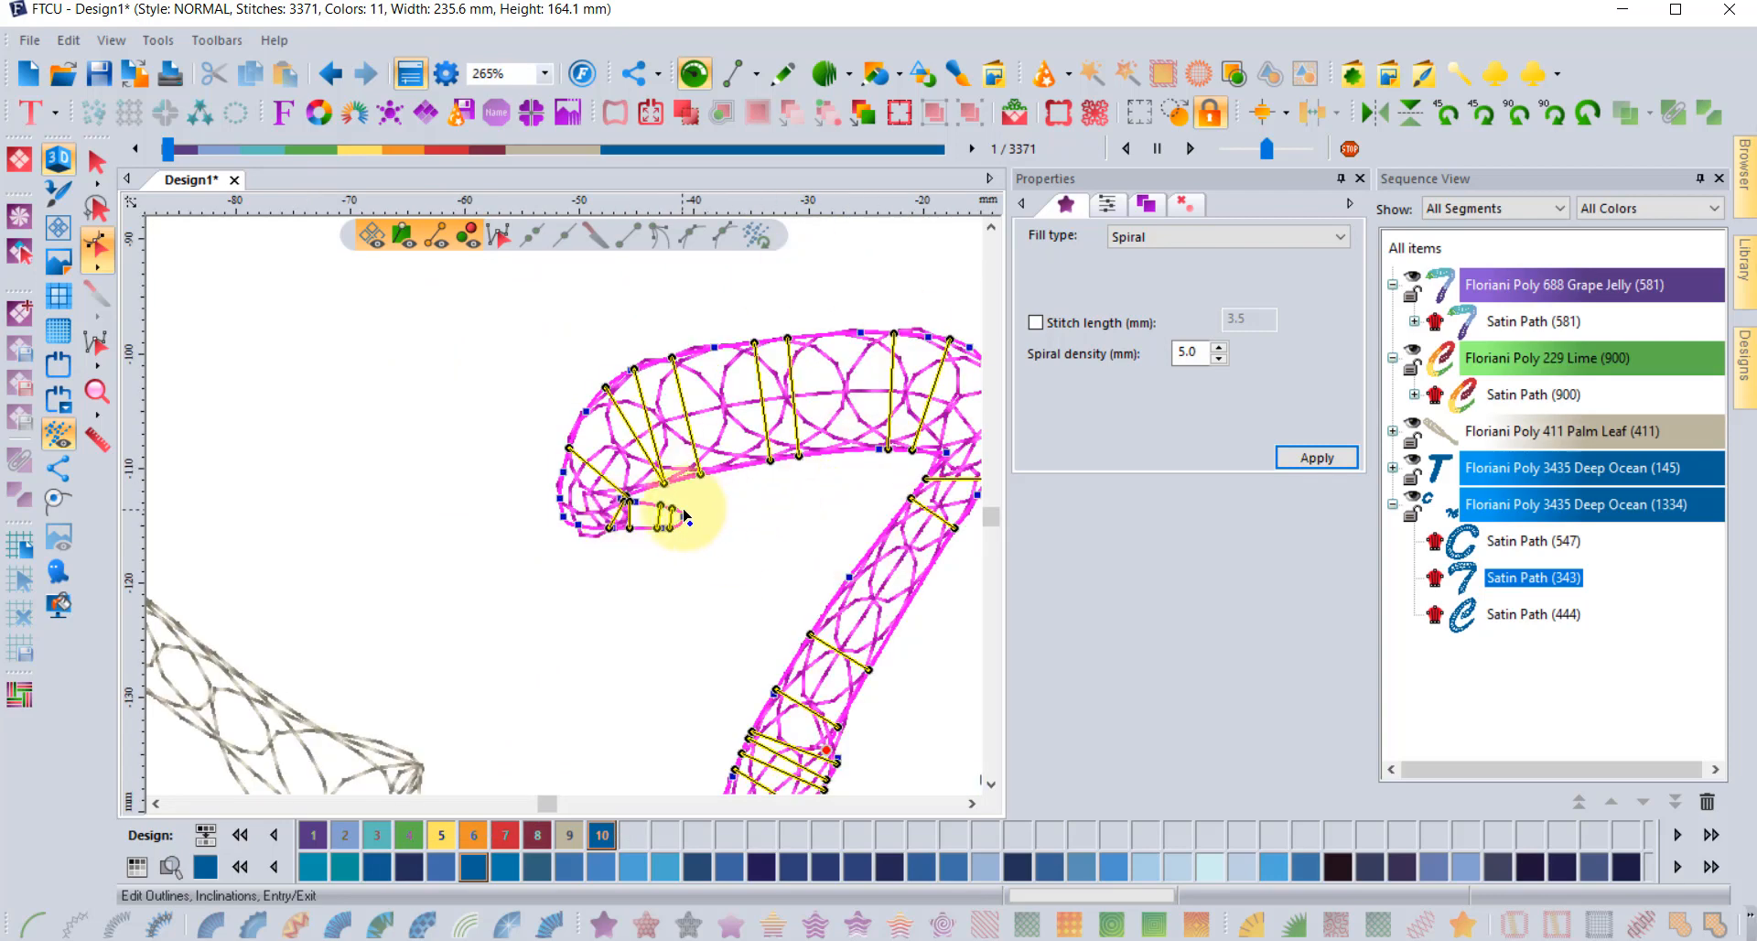
scroll(682, 518, "up", 4)
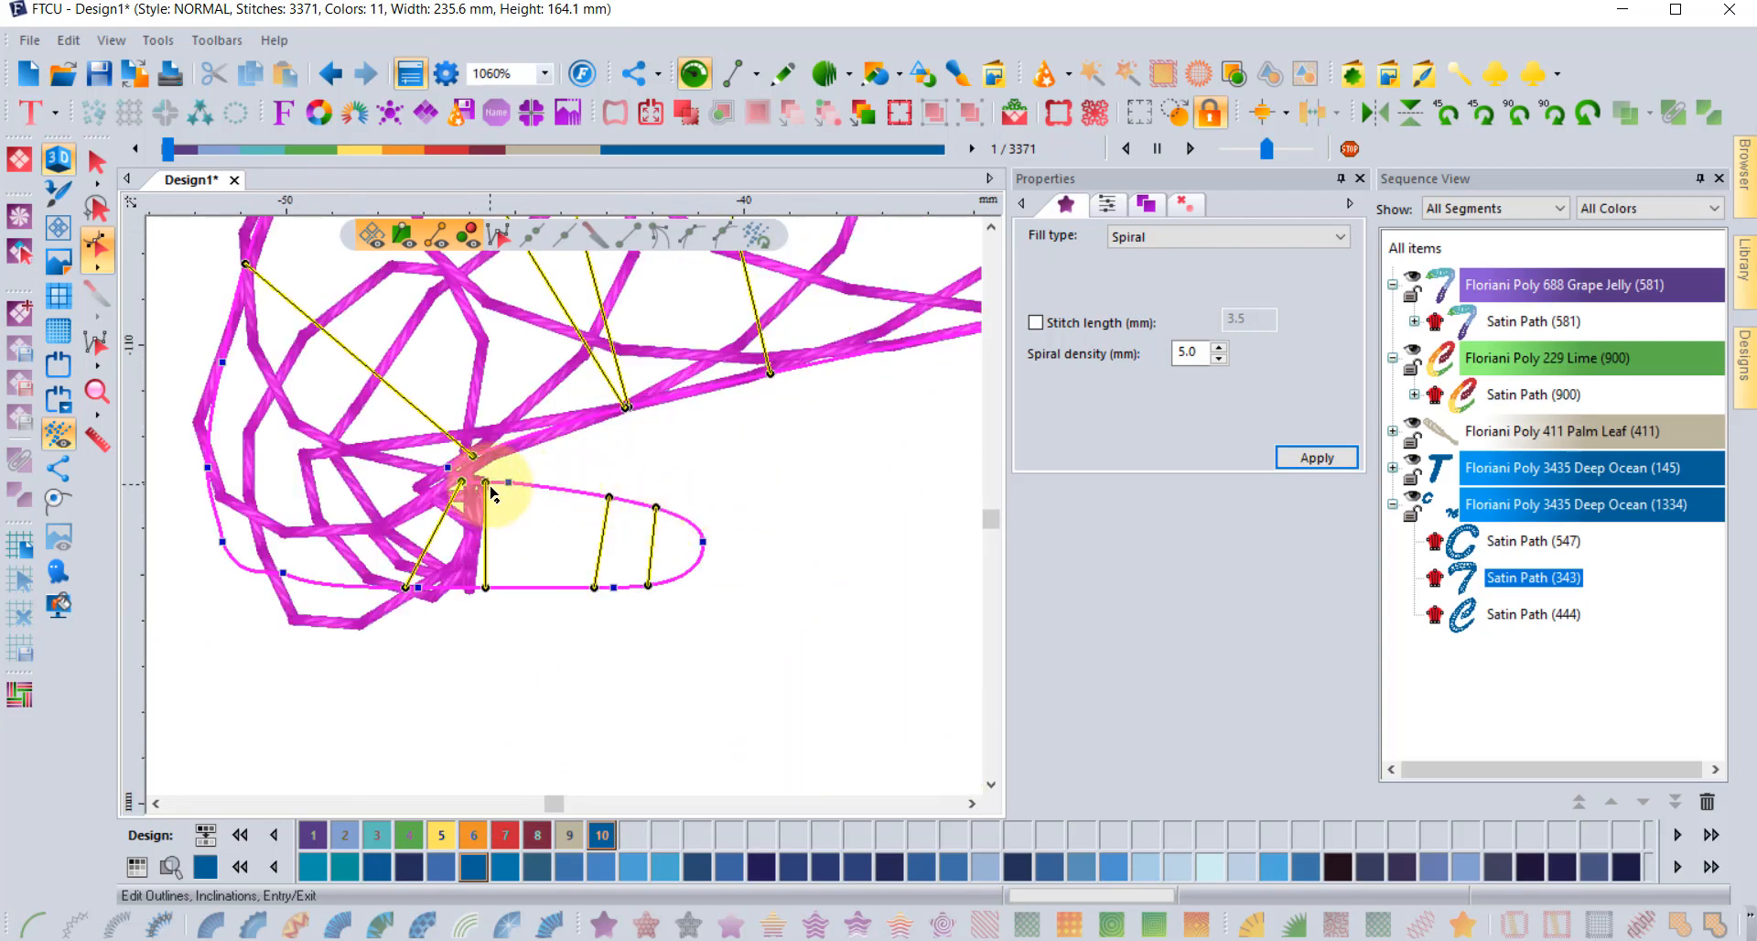
left_click_drag(485, 483, 547, 486)
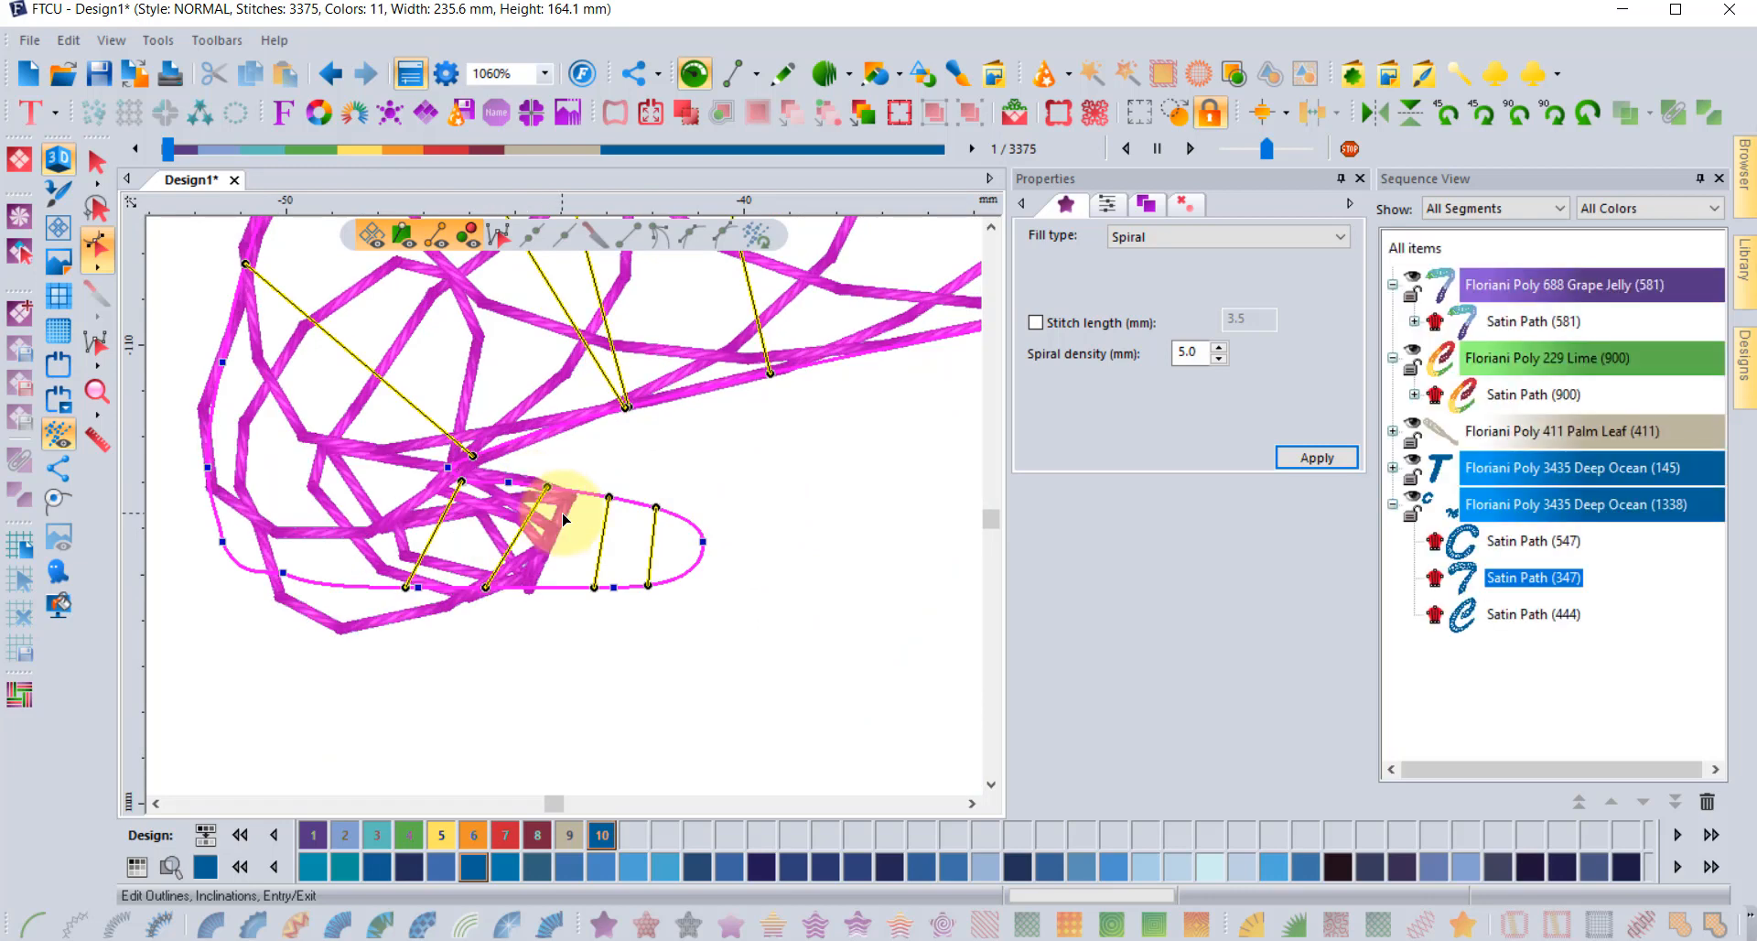
right_click(613, 503)
left_click(723, 681)
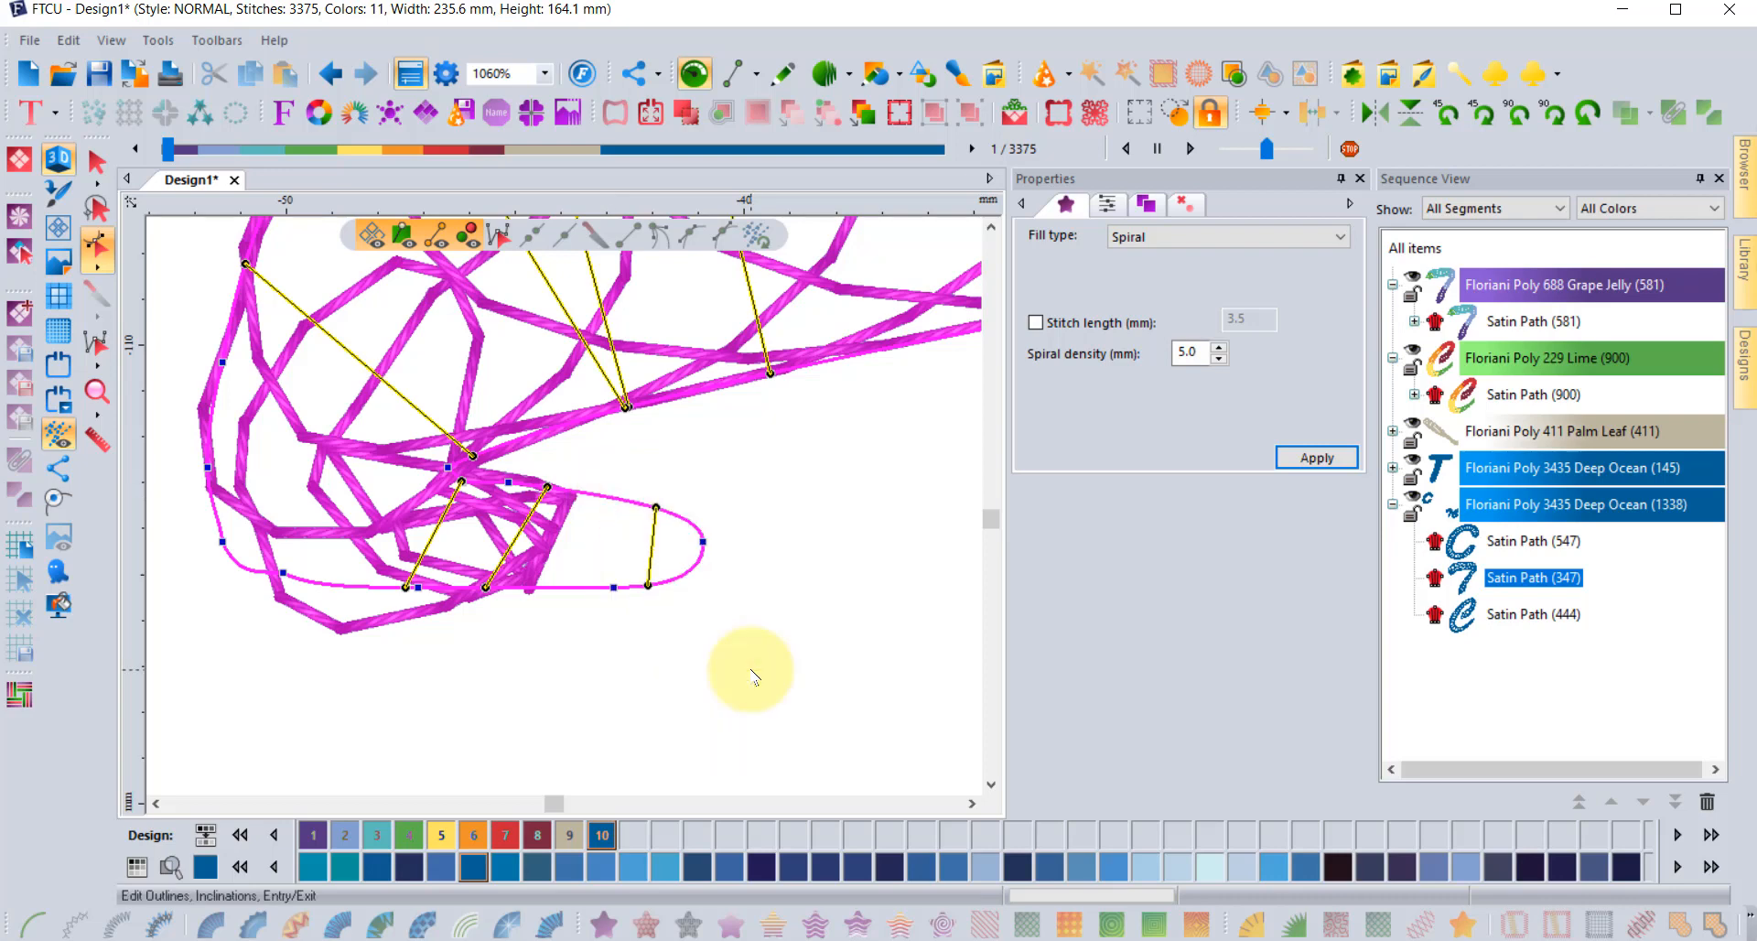
right_click(653, 504)
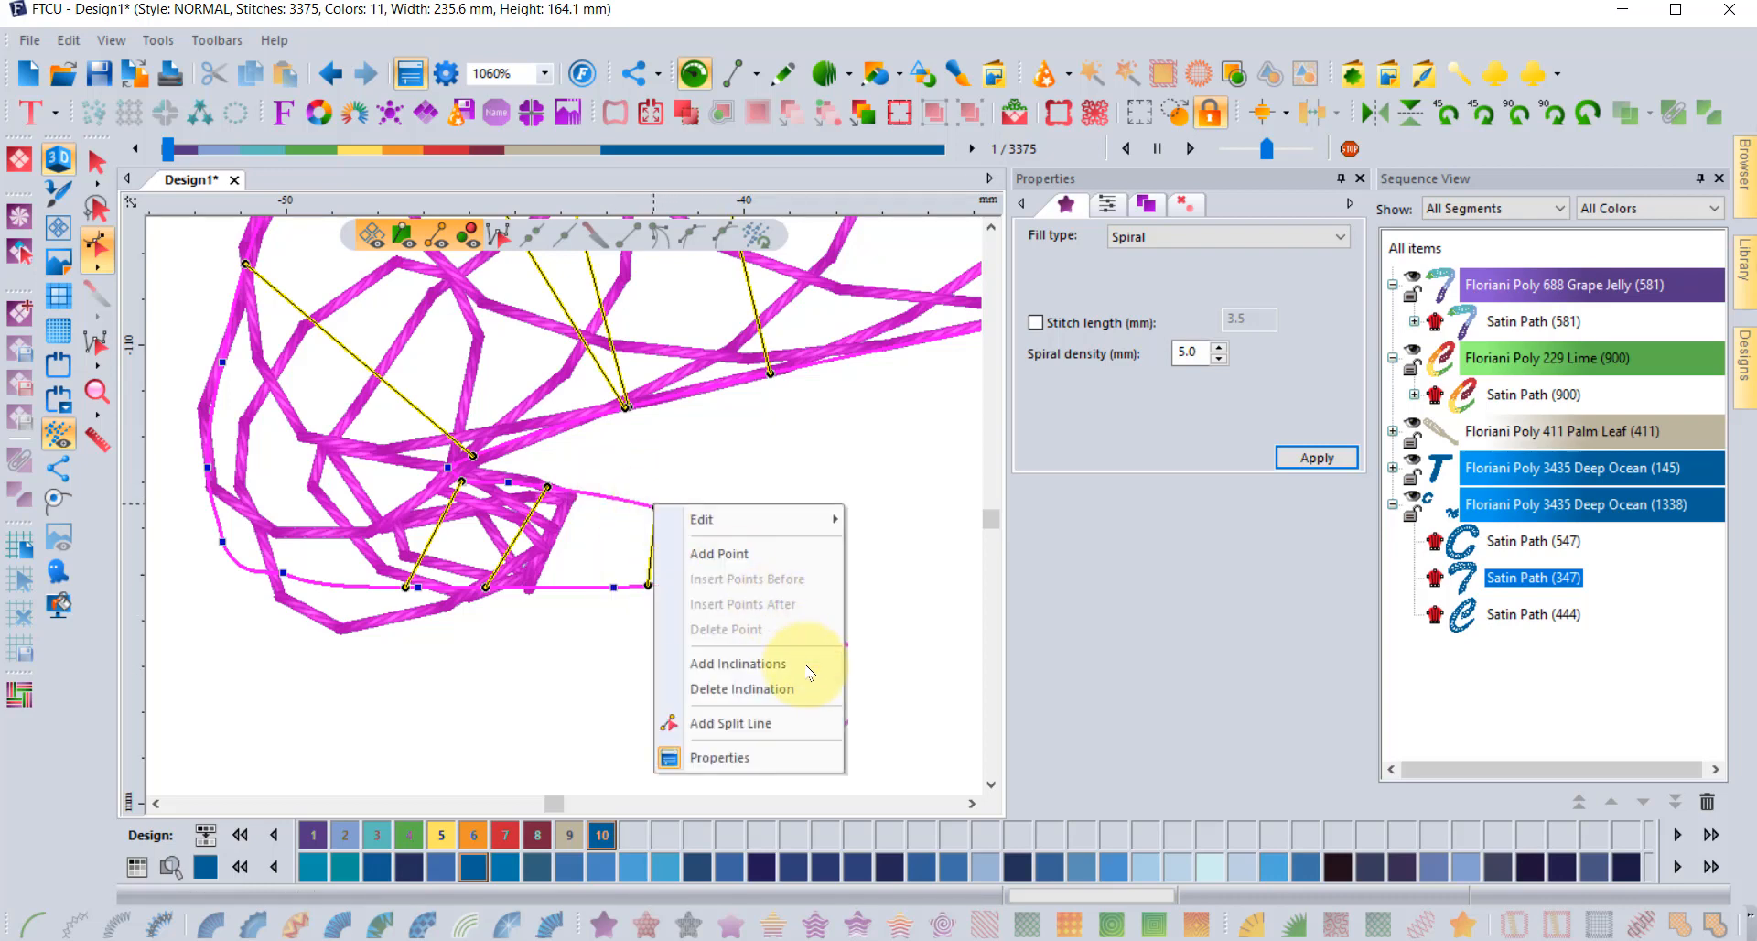
left_click(787, 688)
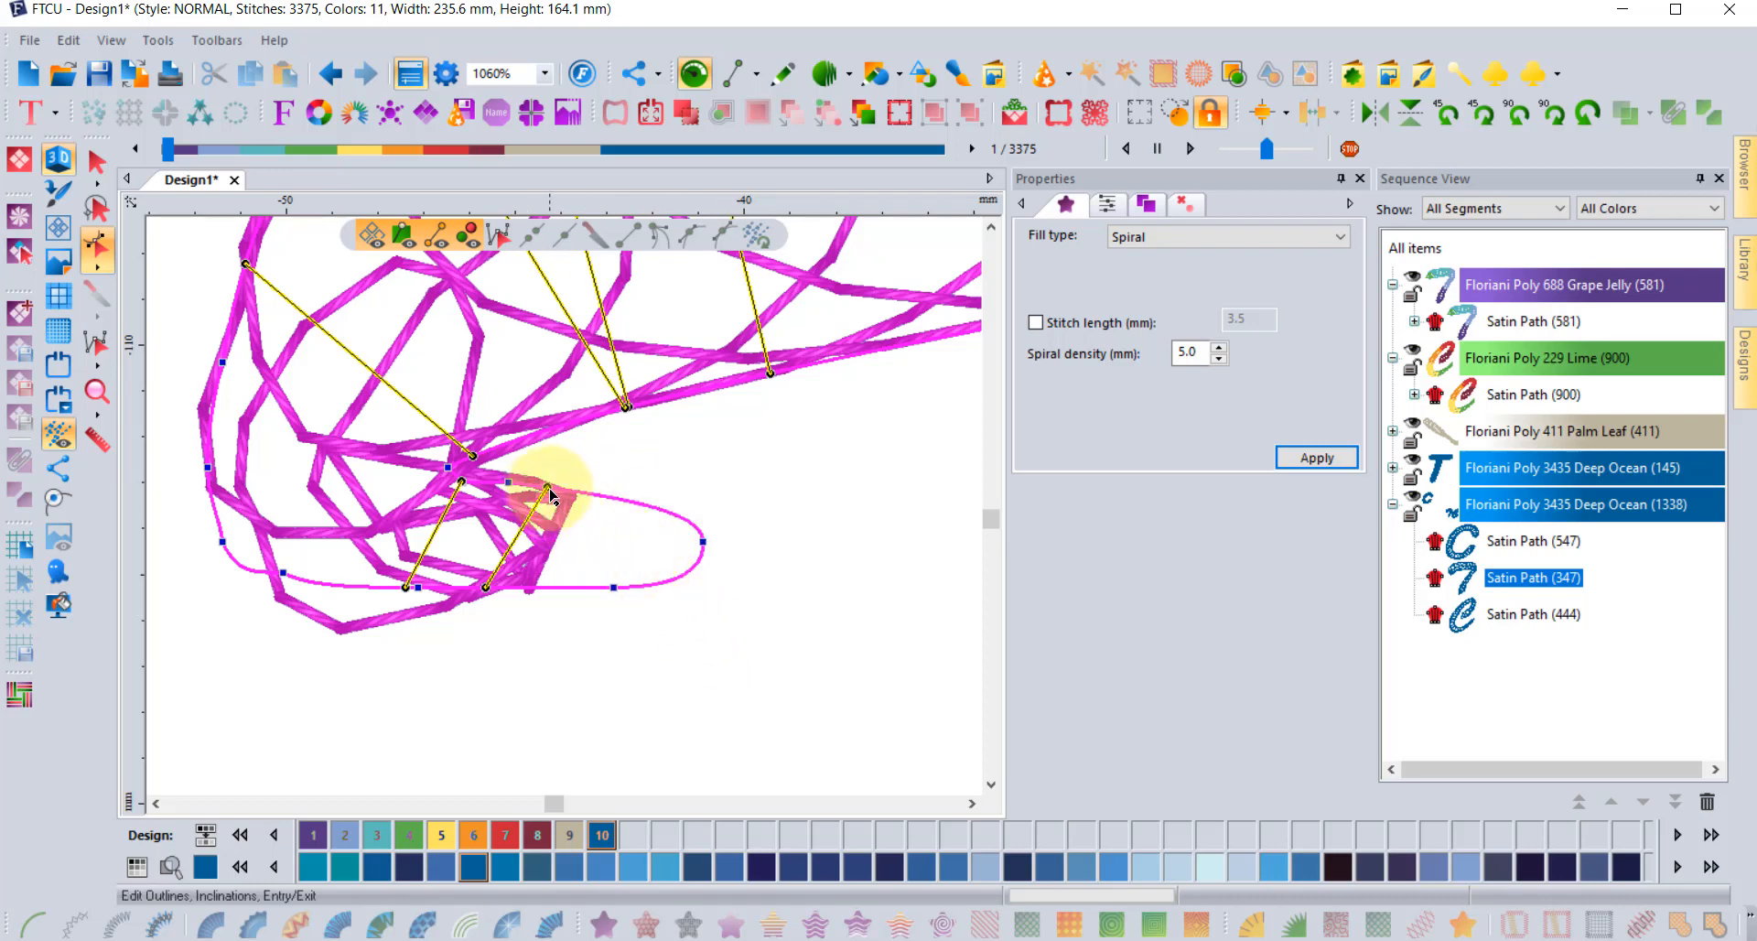
- Move both ends of the hook's outer inclination line out to the hook's tip and leave outline editing
left_click_drag(552, 494, 694, 524)
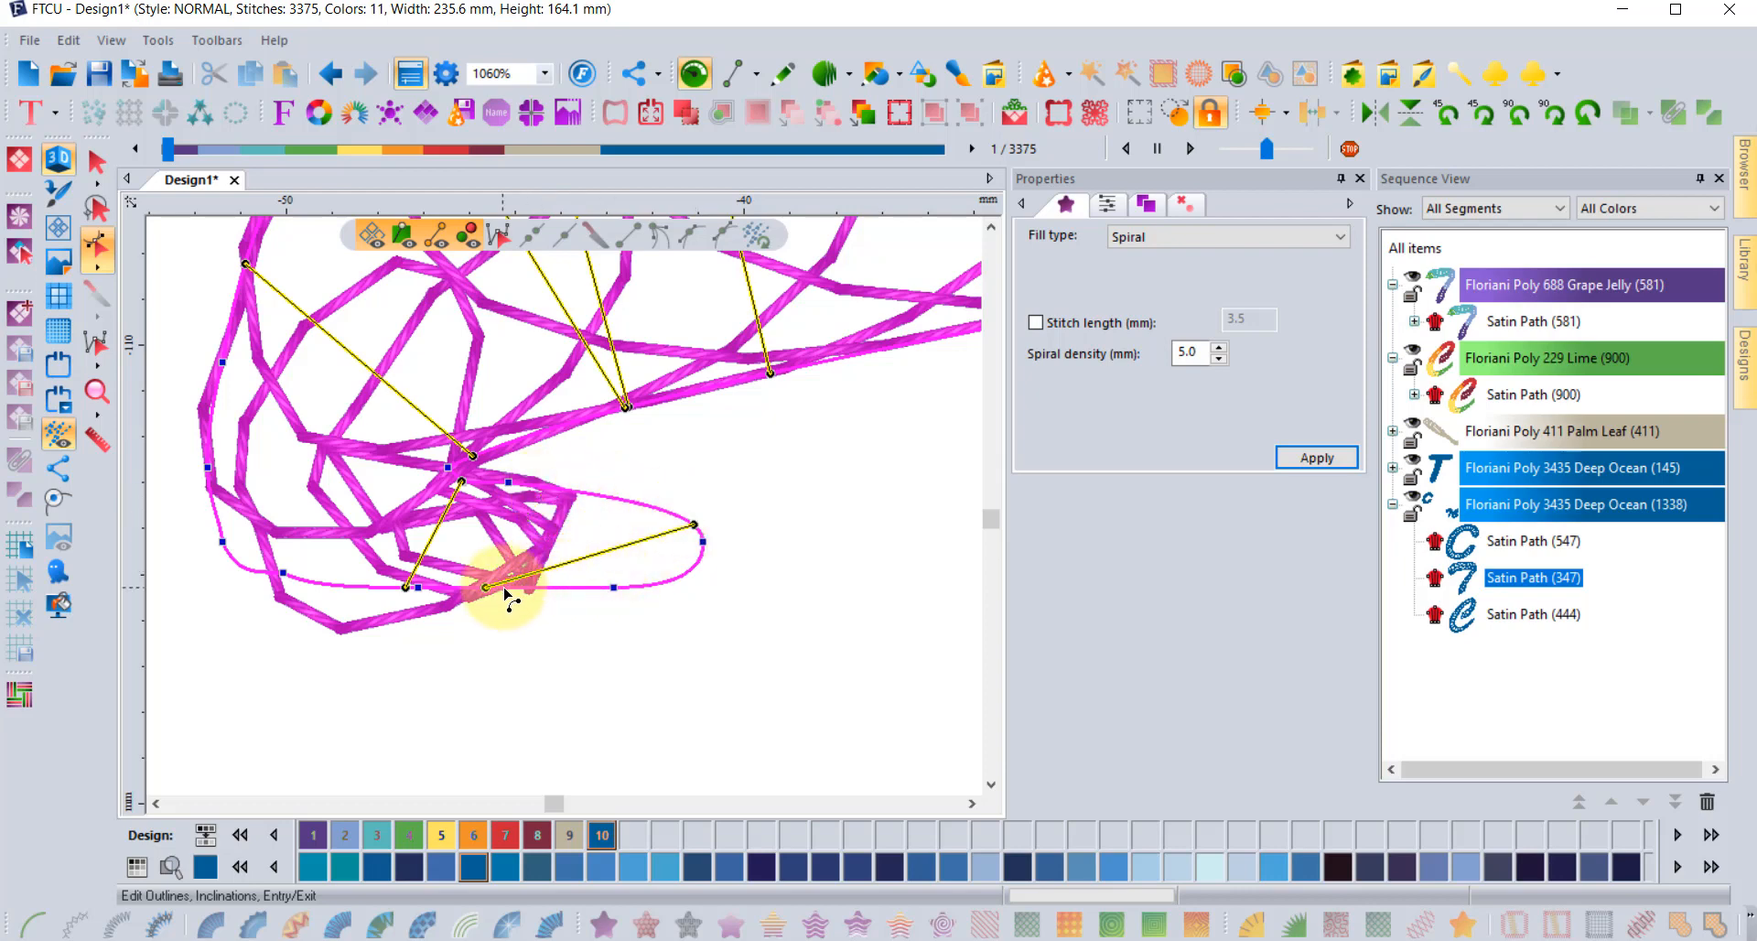
left_click_drag(488, 595, 638, 587)
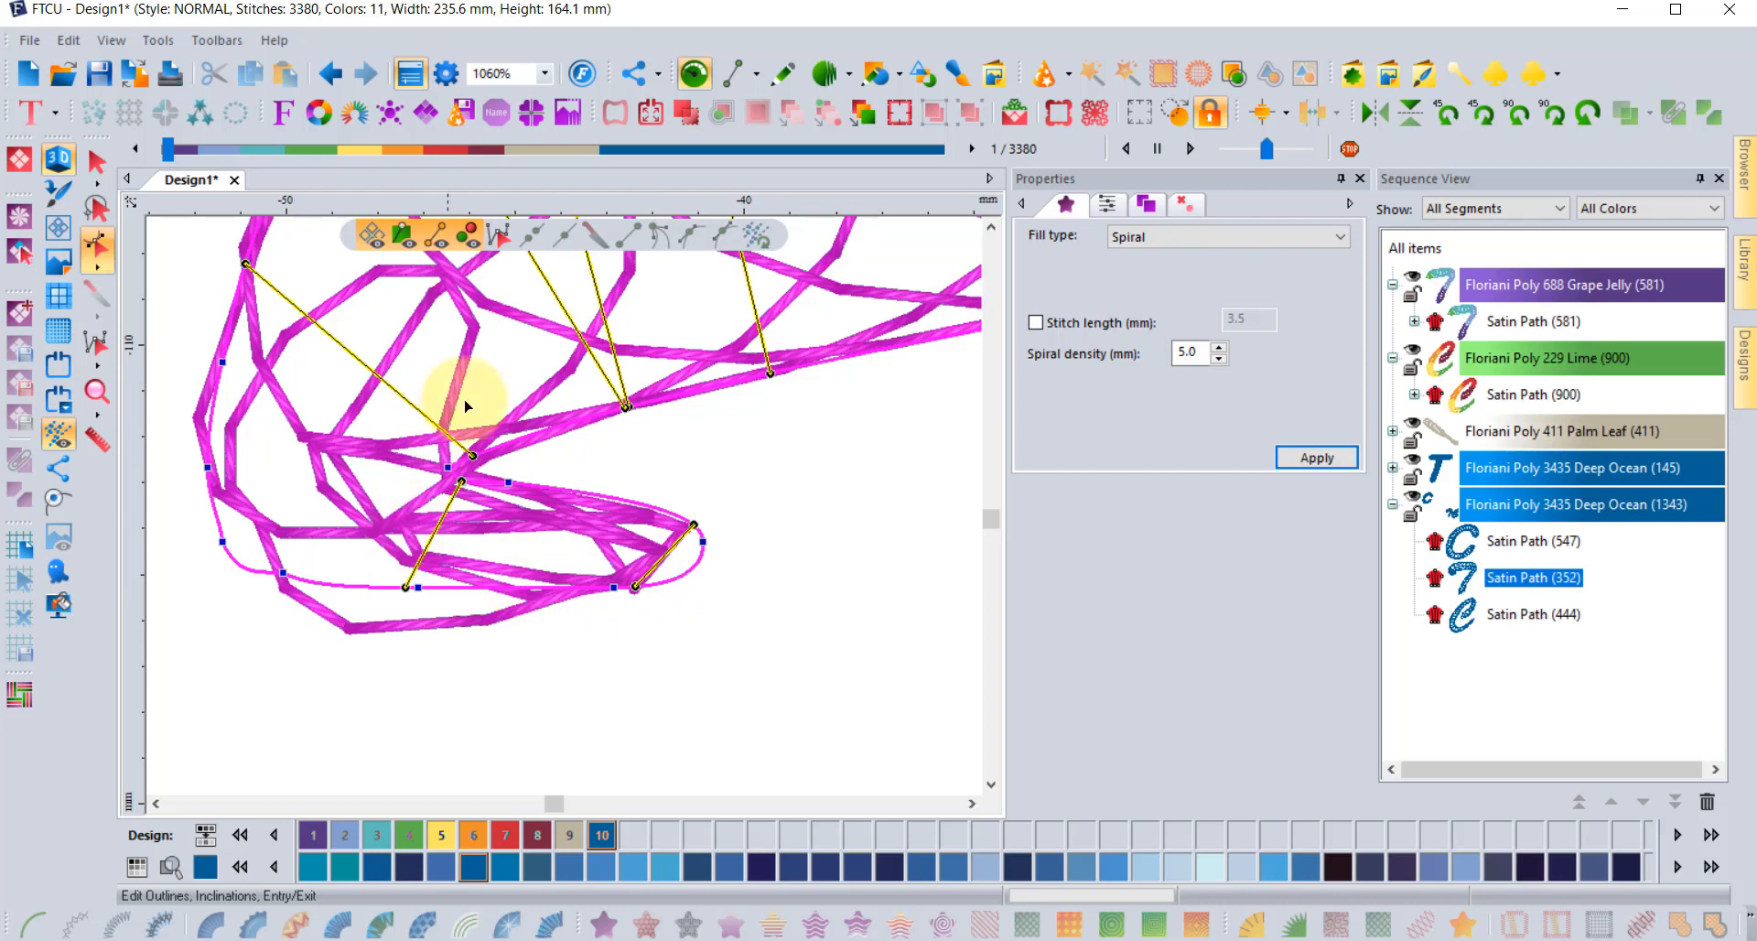
scroll(498, 470, "down", 4)
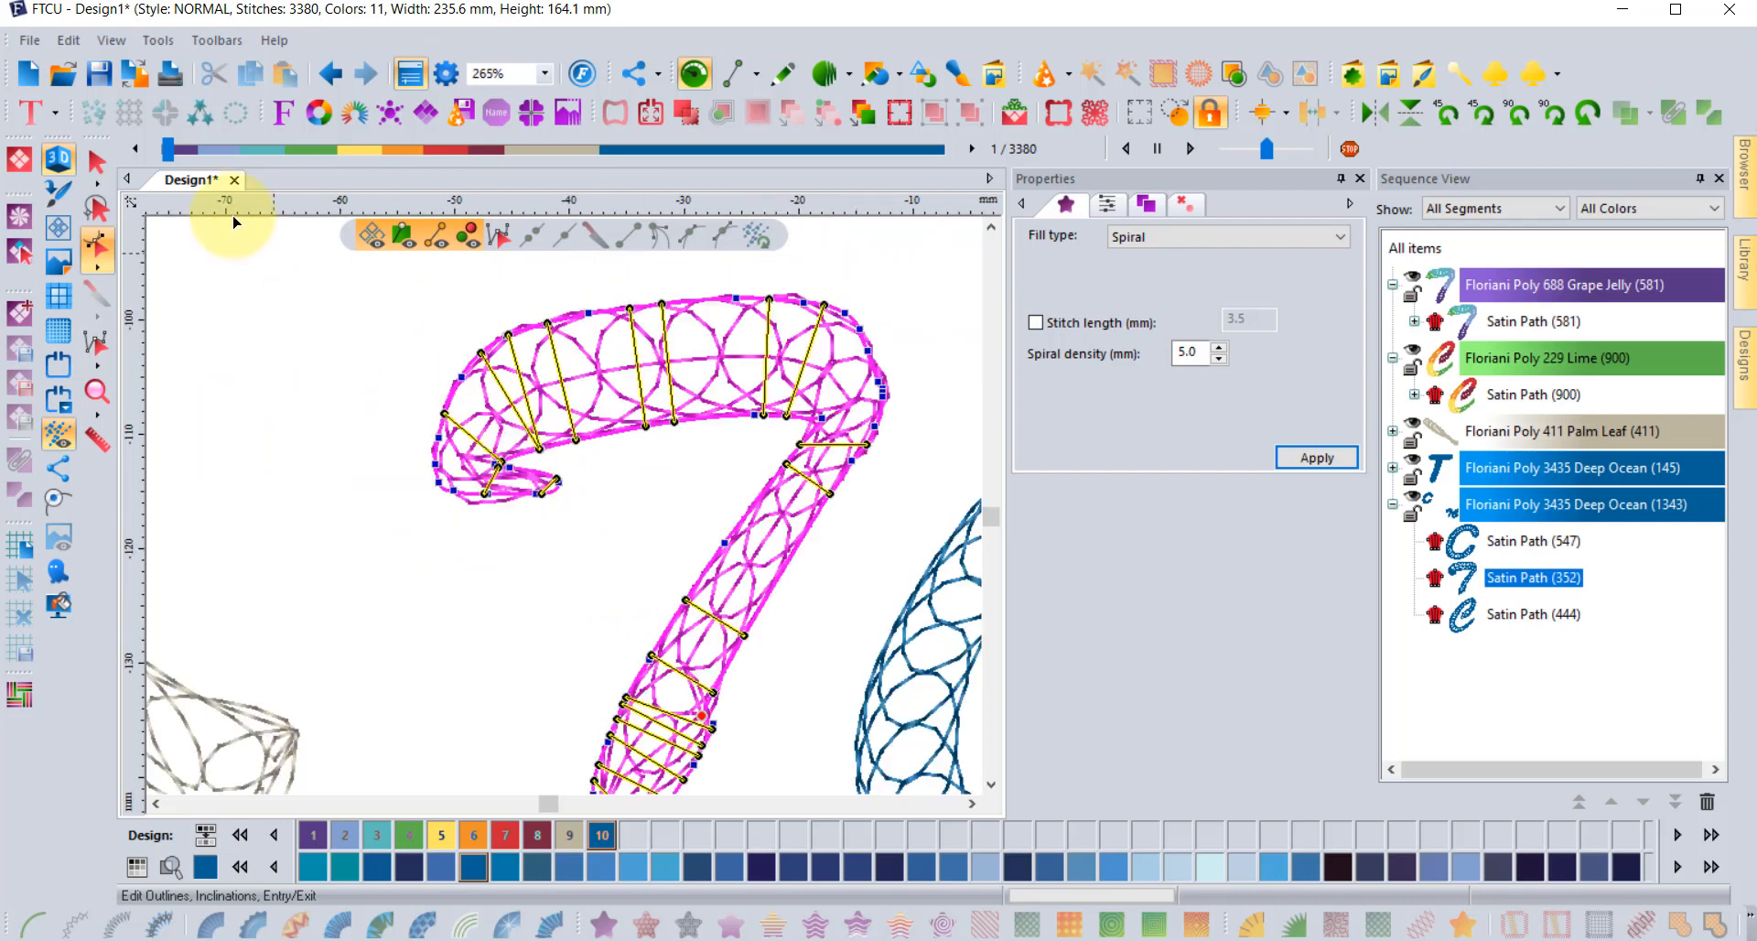
left_click(96, 162)
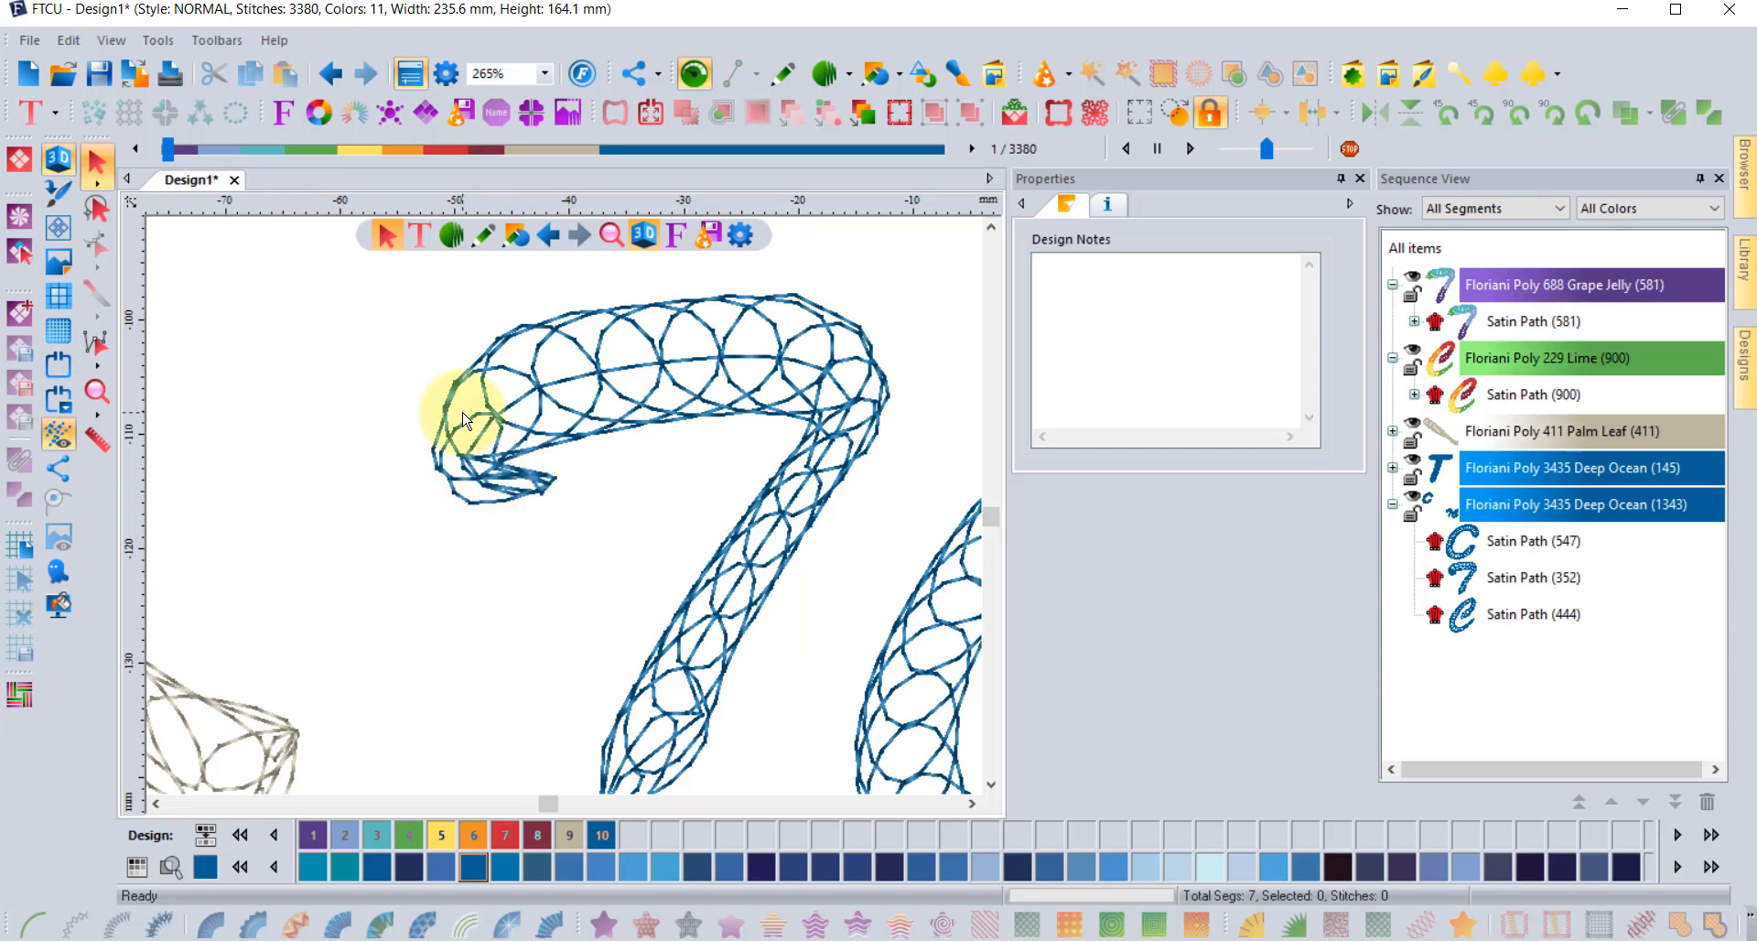
- Reopen the T's outlines, and delete the small hook's two remaining inclination lines and the outline nodes that form the hook
left_click(490, 485)
left_click(96, 245)
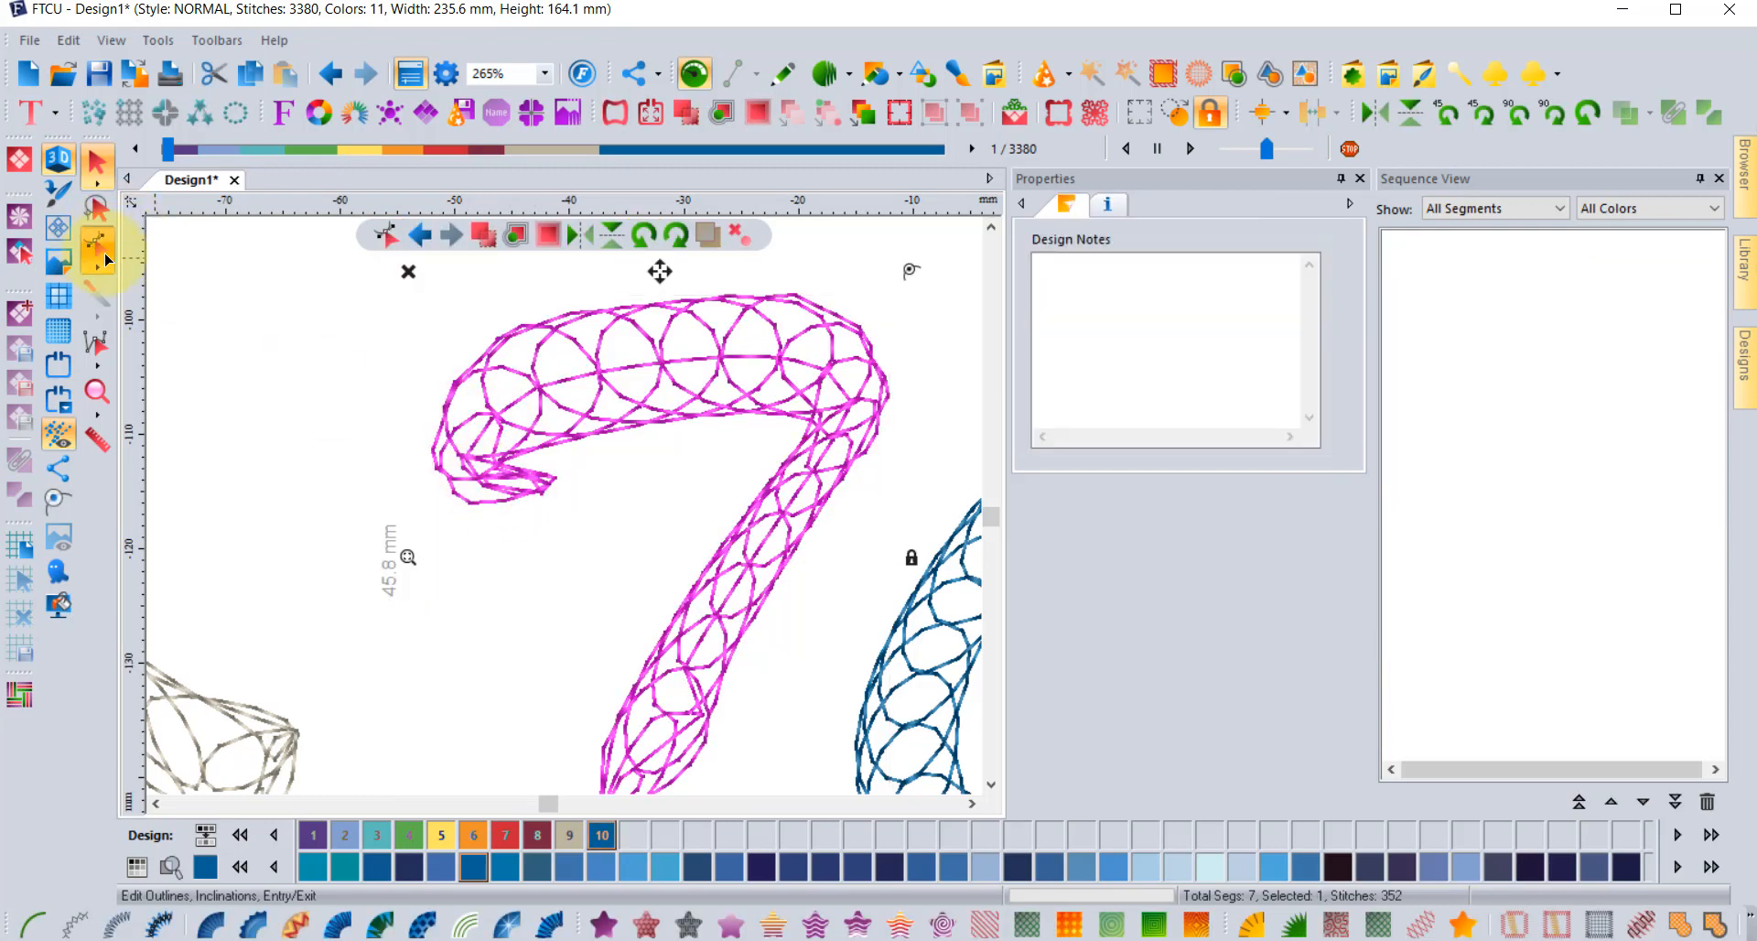
scroll(530, 506, "up", 1)
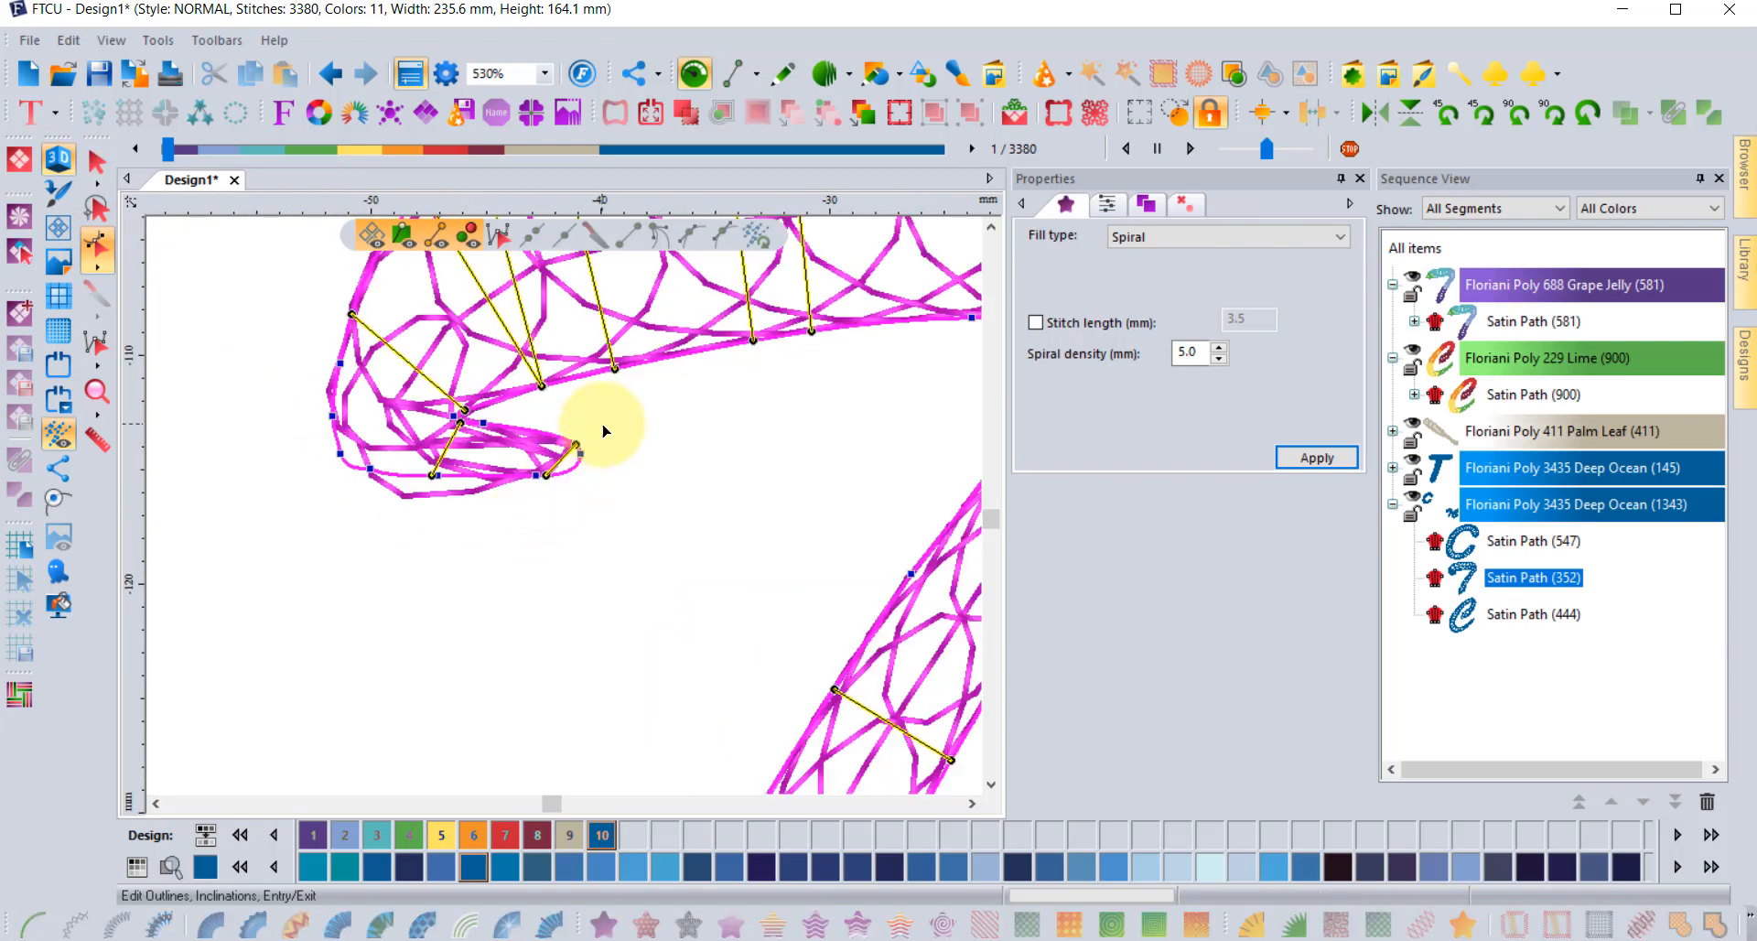
right_click(547, 477)
left_click(622, 659)
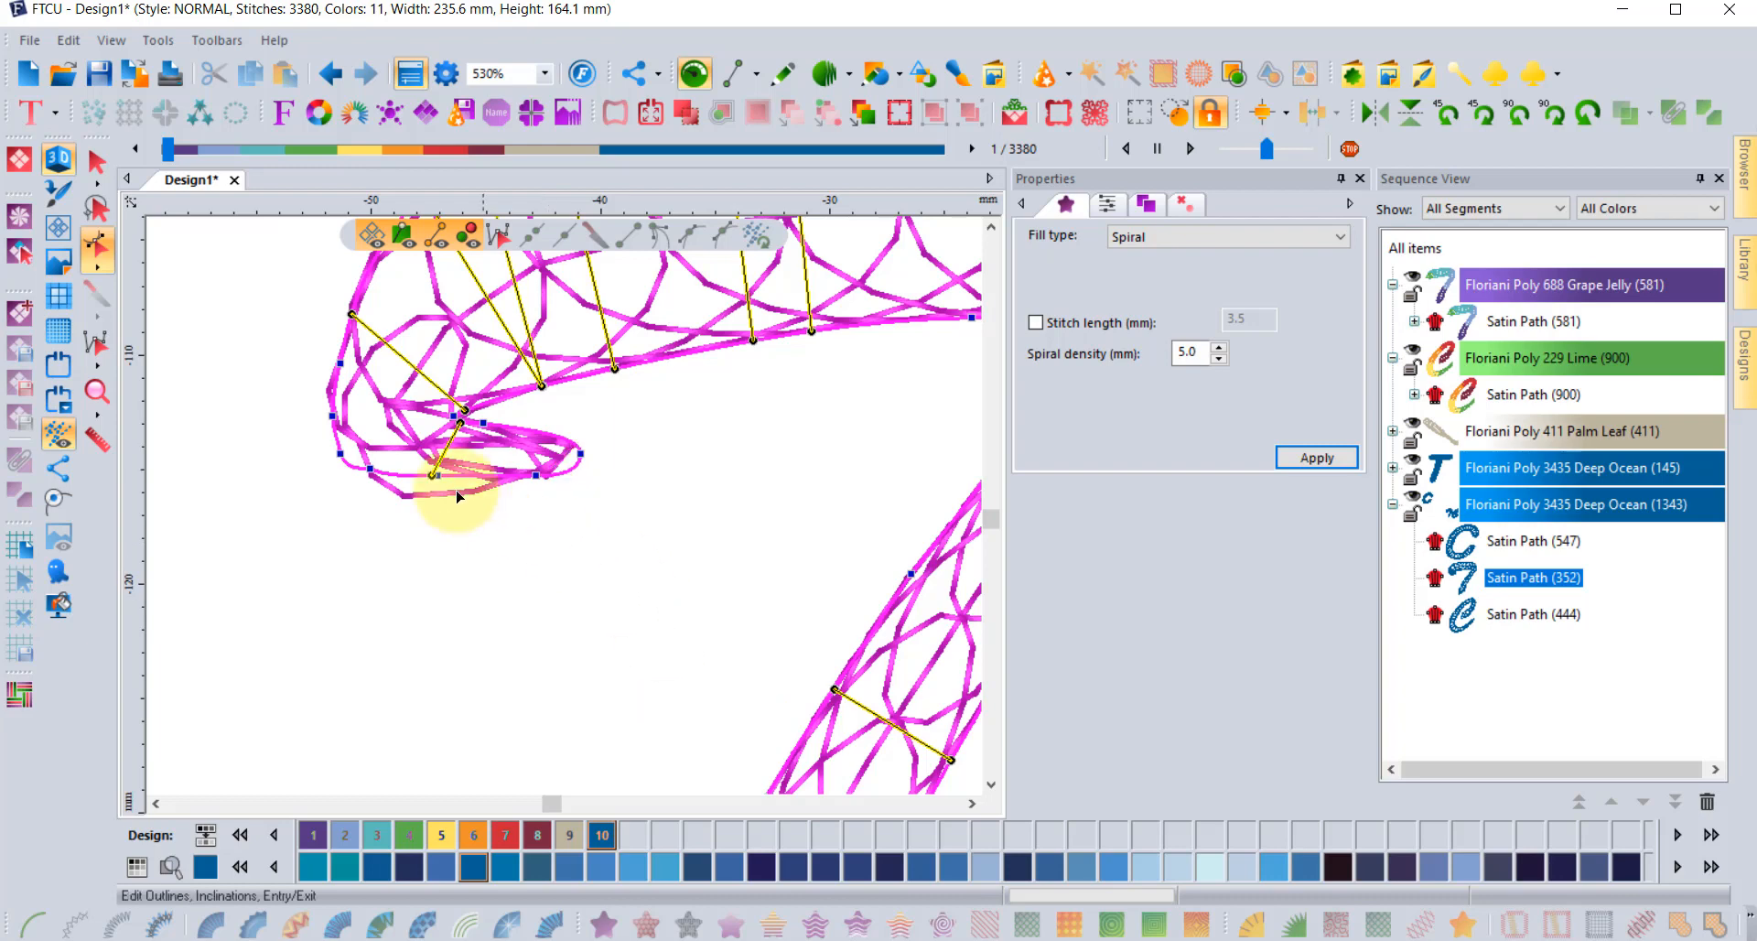
right_click(428, 468)
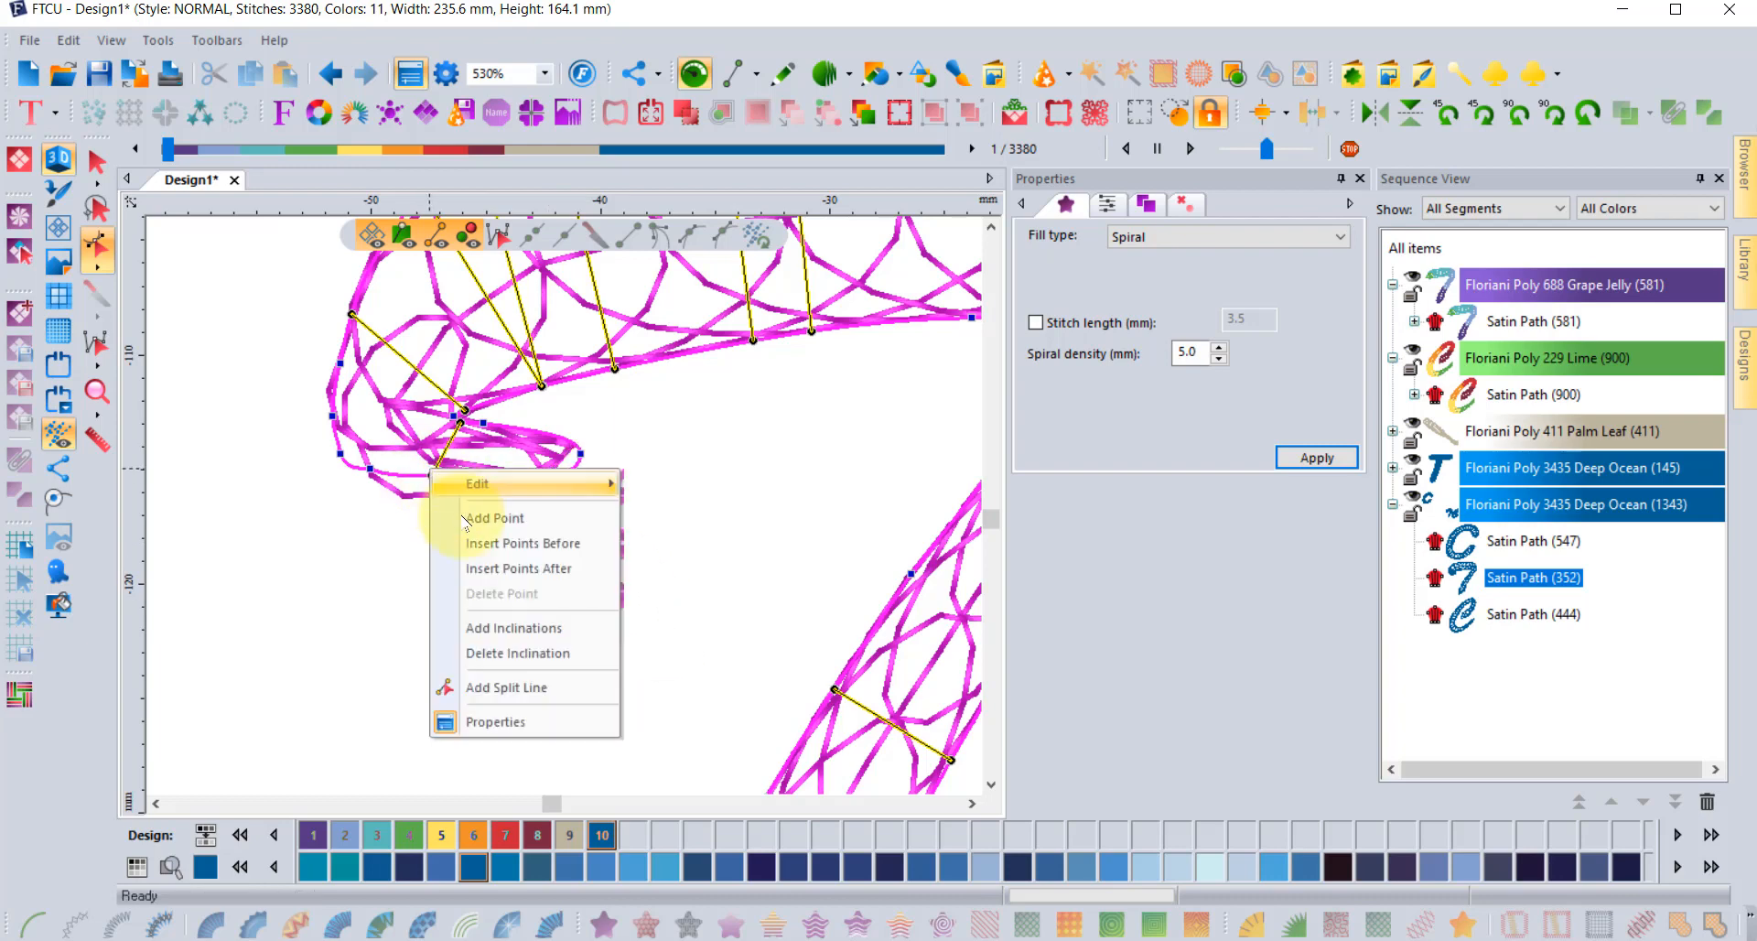
left_click(508, 654)
left_click_drag(594, 423, 279, 534)
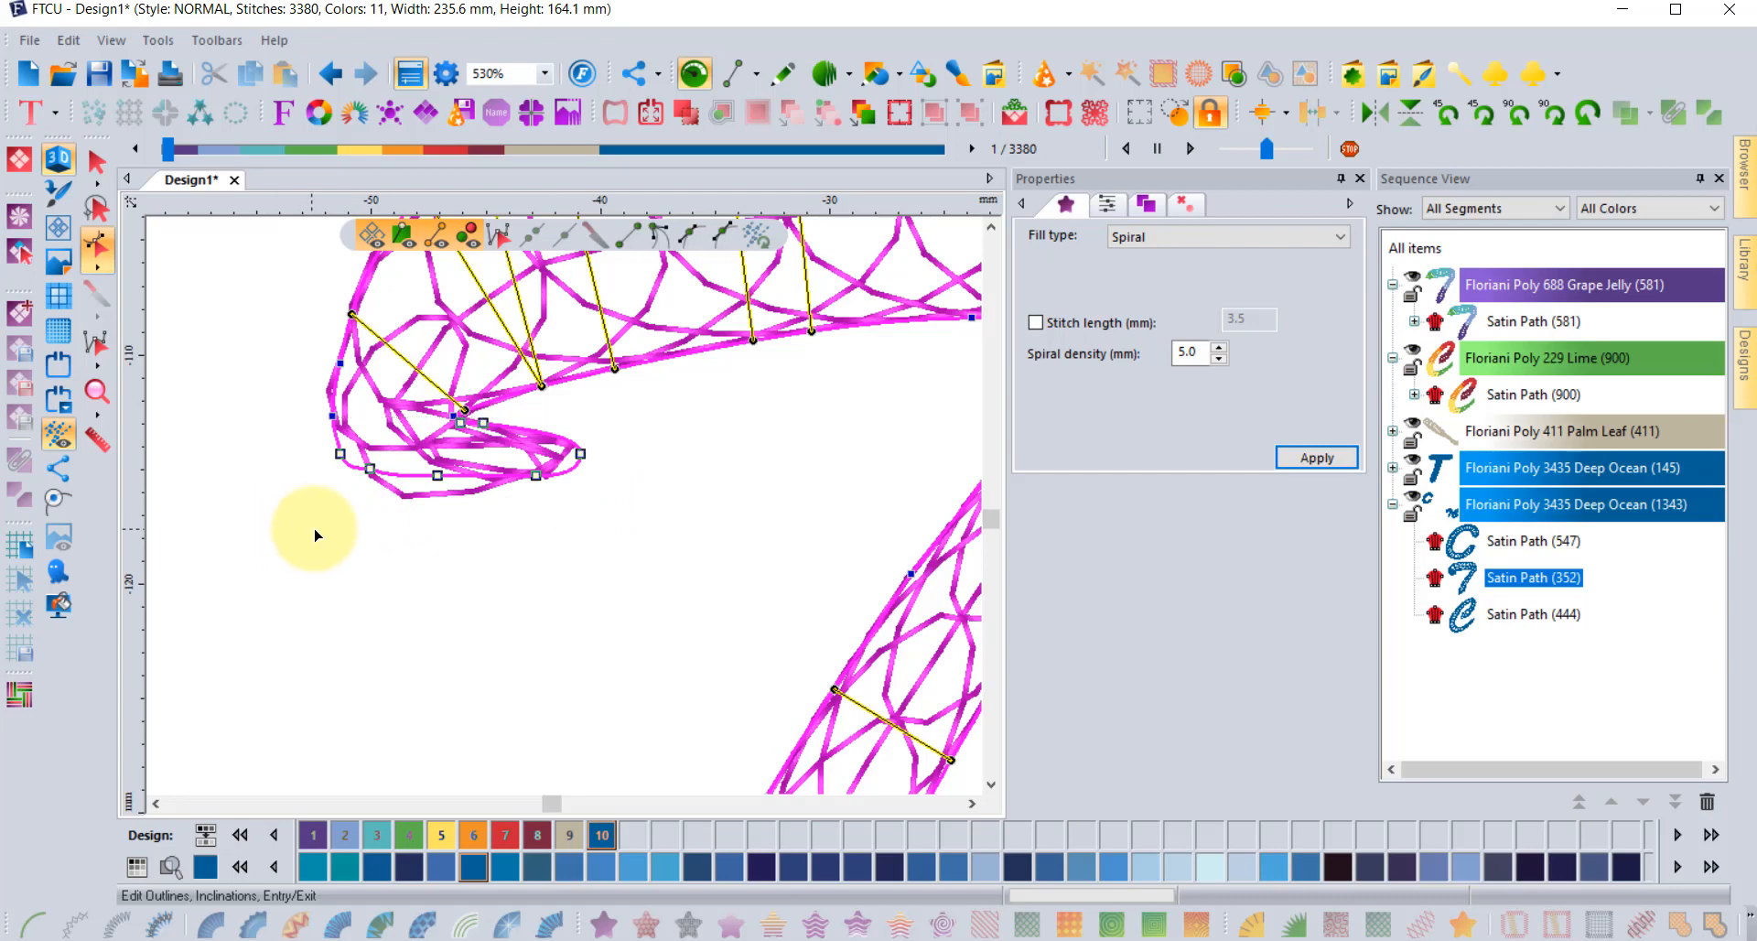
key("Delete")
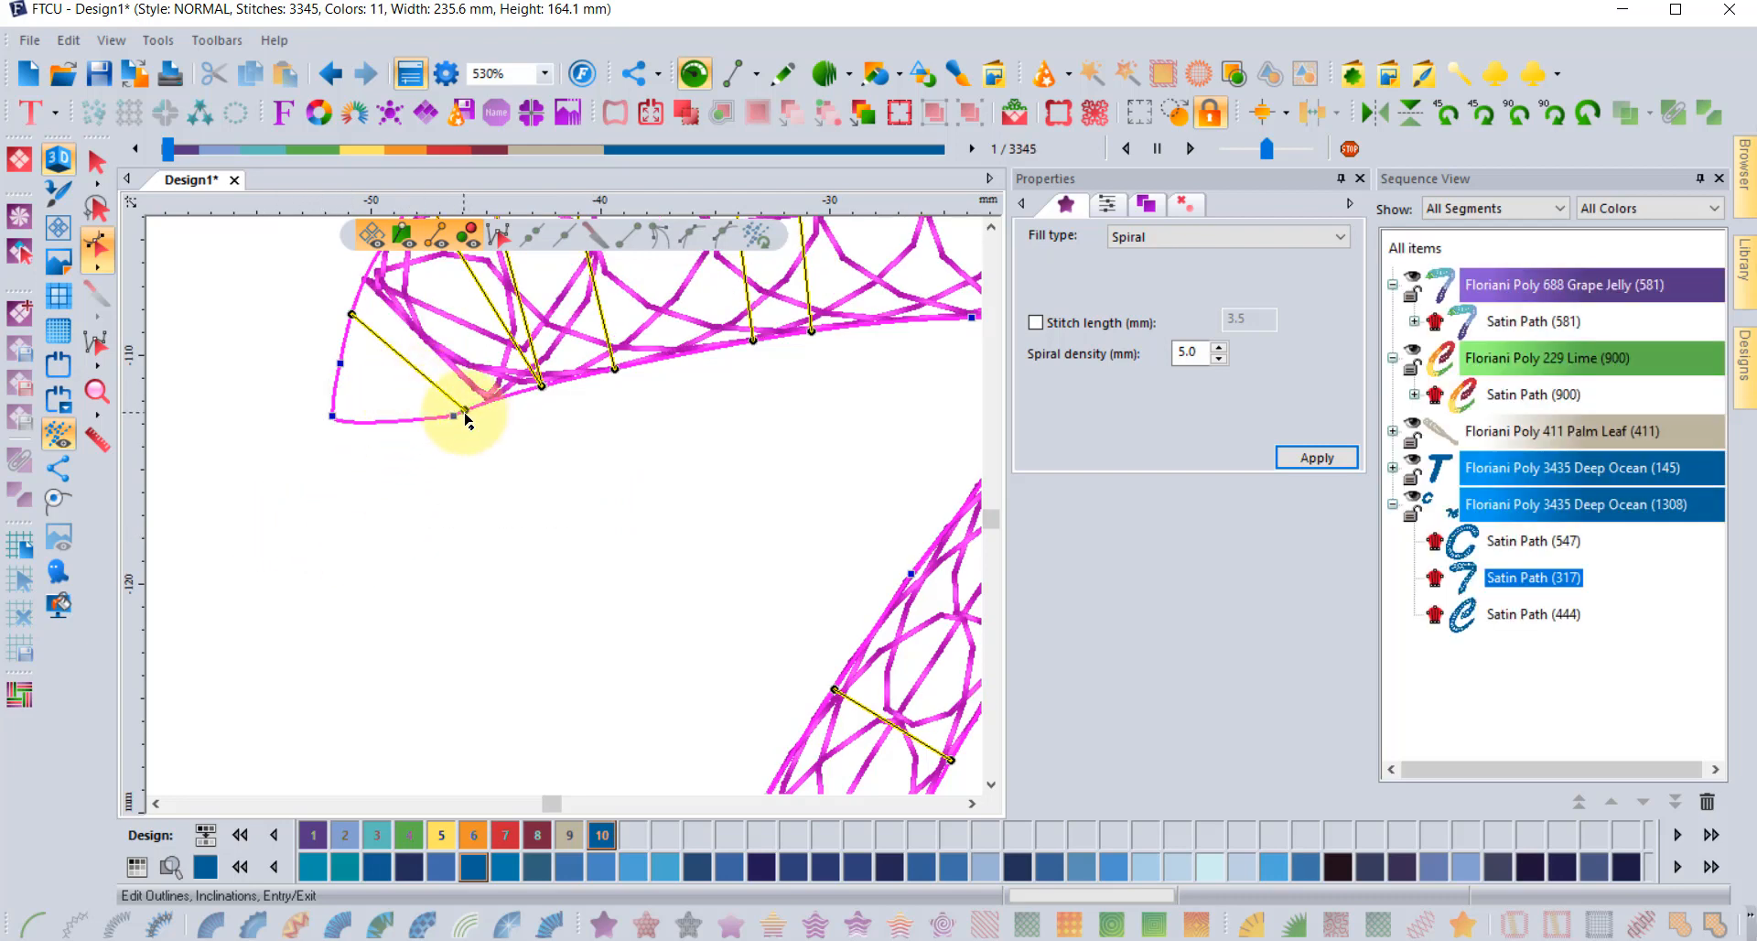
- Move the crossbar's leftmost inclination line into the left corner and shift the next line's lower end to the left
left_click_drag(464, 410, 389, 446)
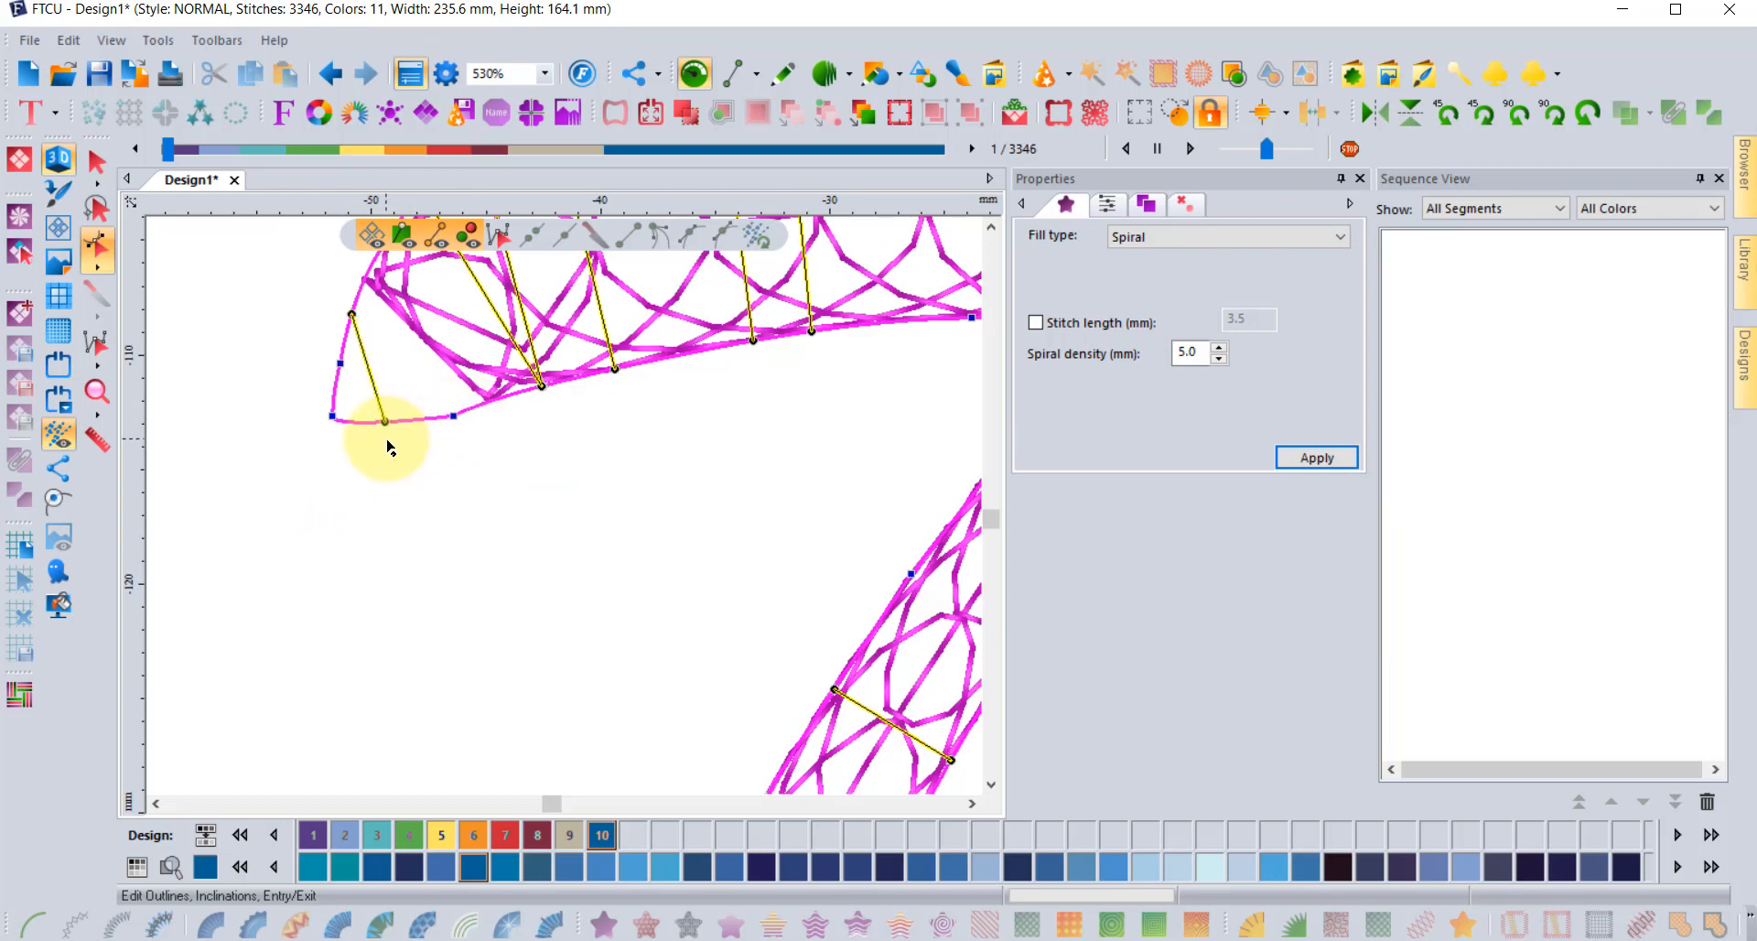
left_click_drag(347, 340, 341, 363)
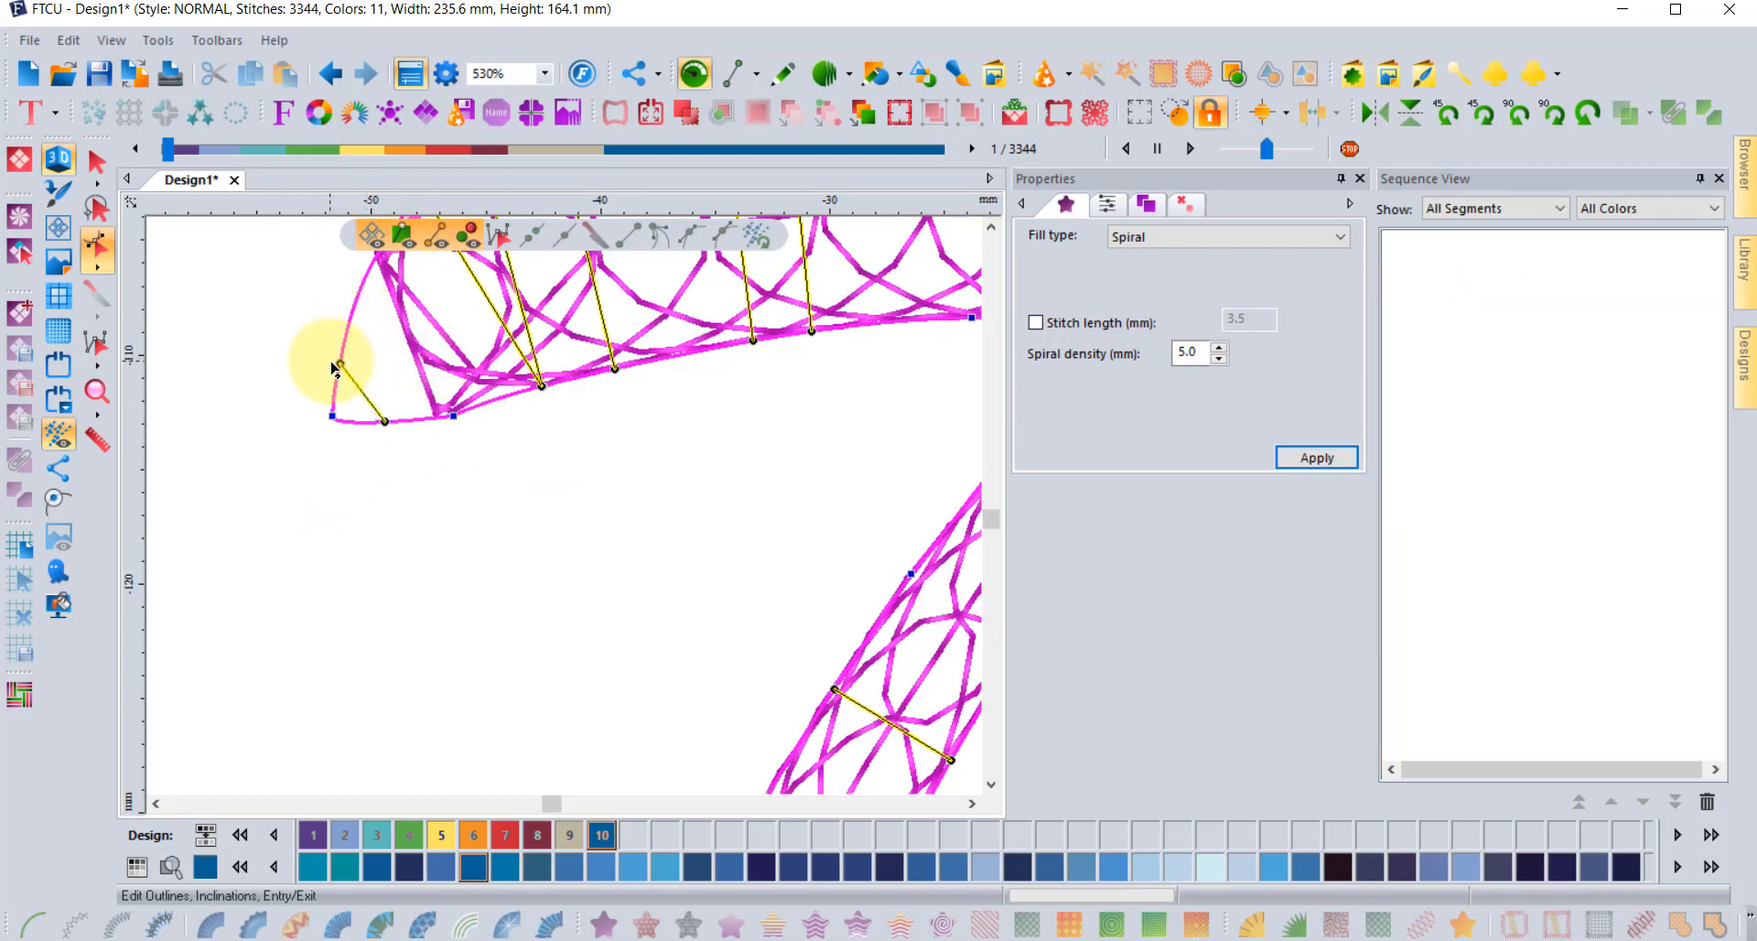
left_click(990, 226)
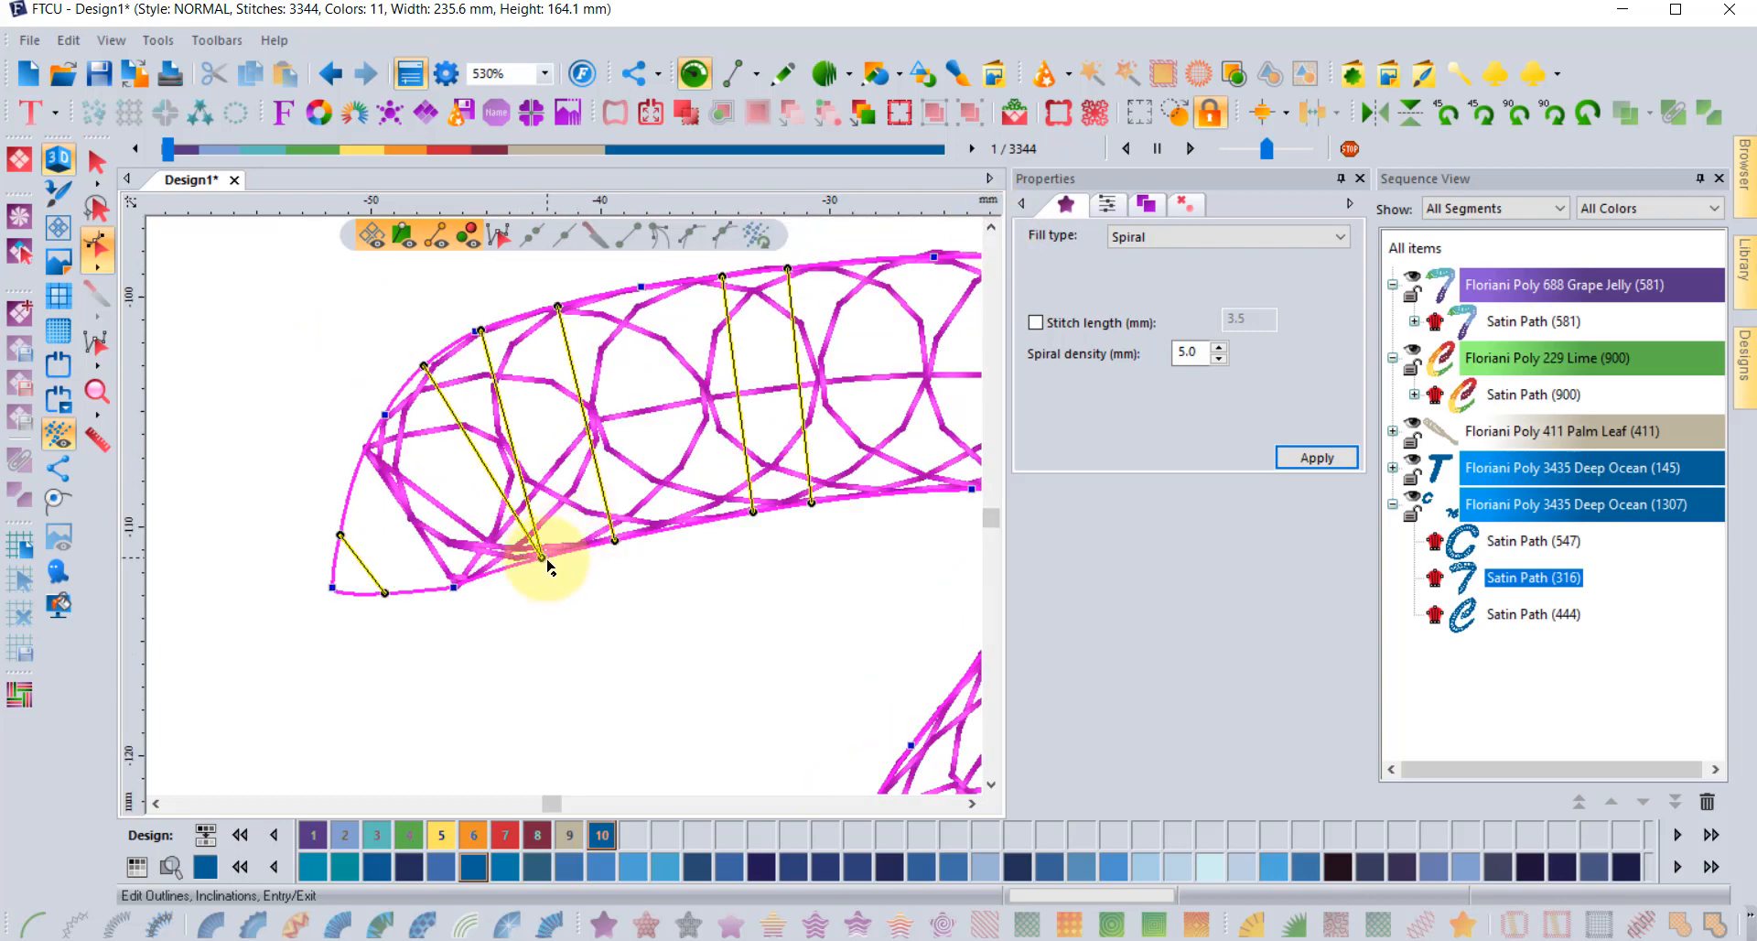
left_click_drag(540, 565, 508, 573)
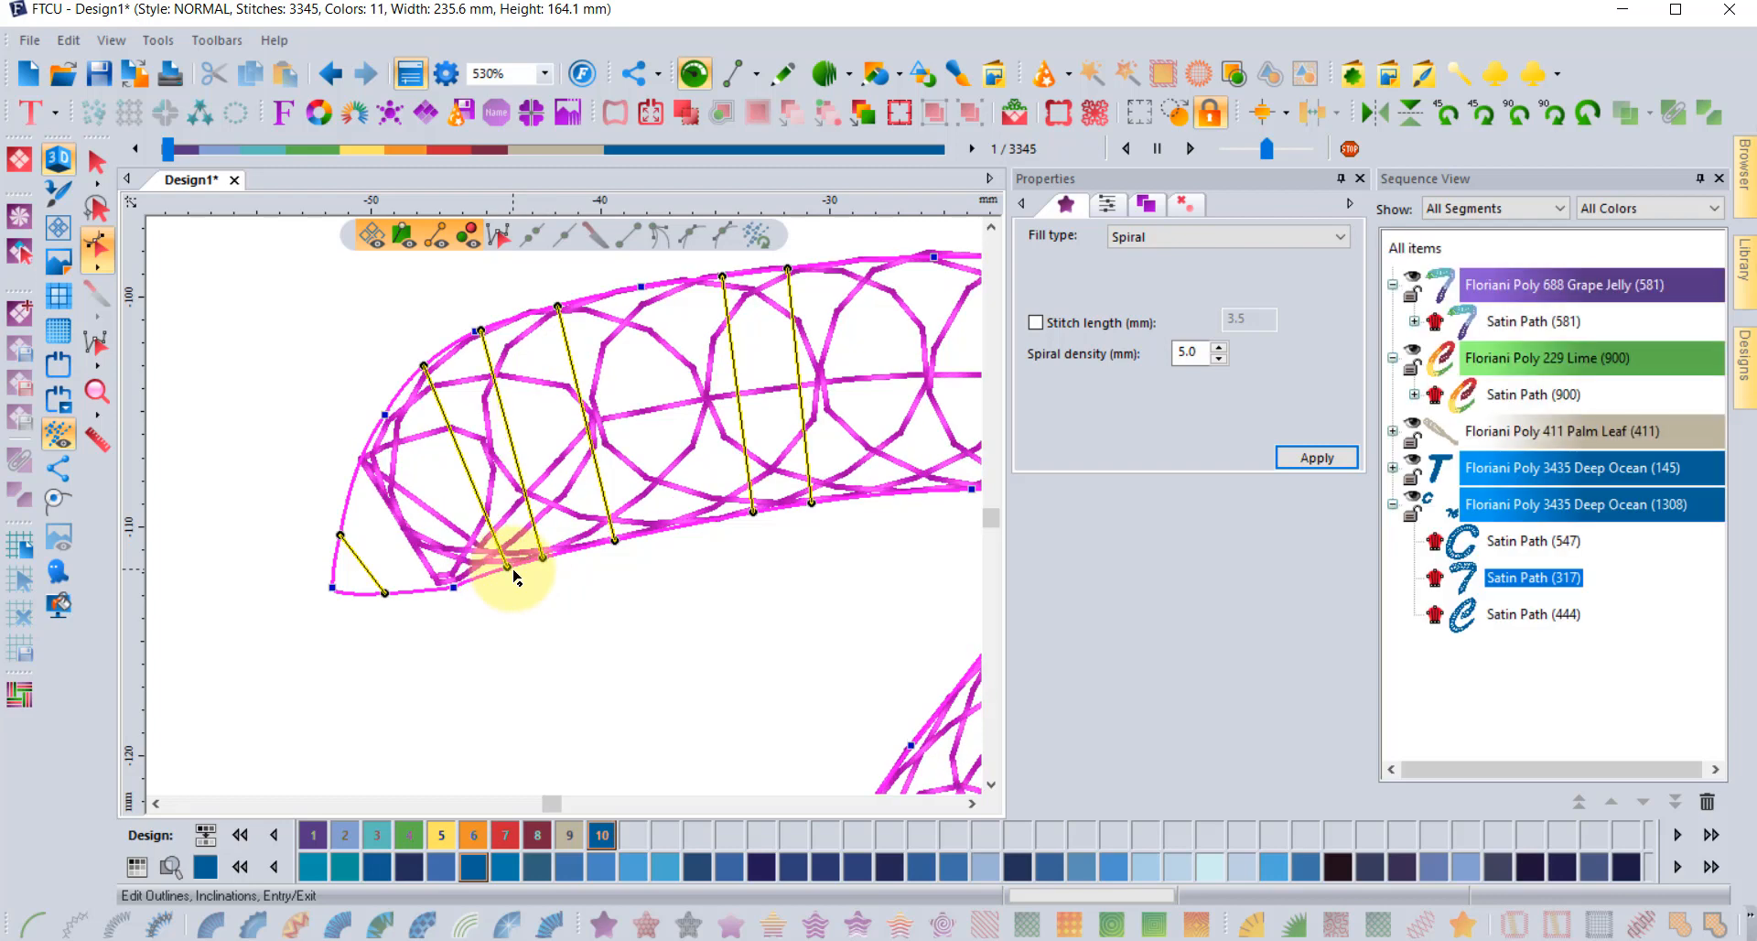
scroll(512, 576, "down", 3)
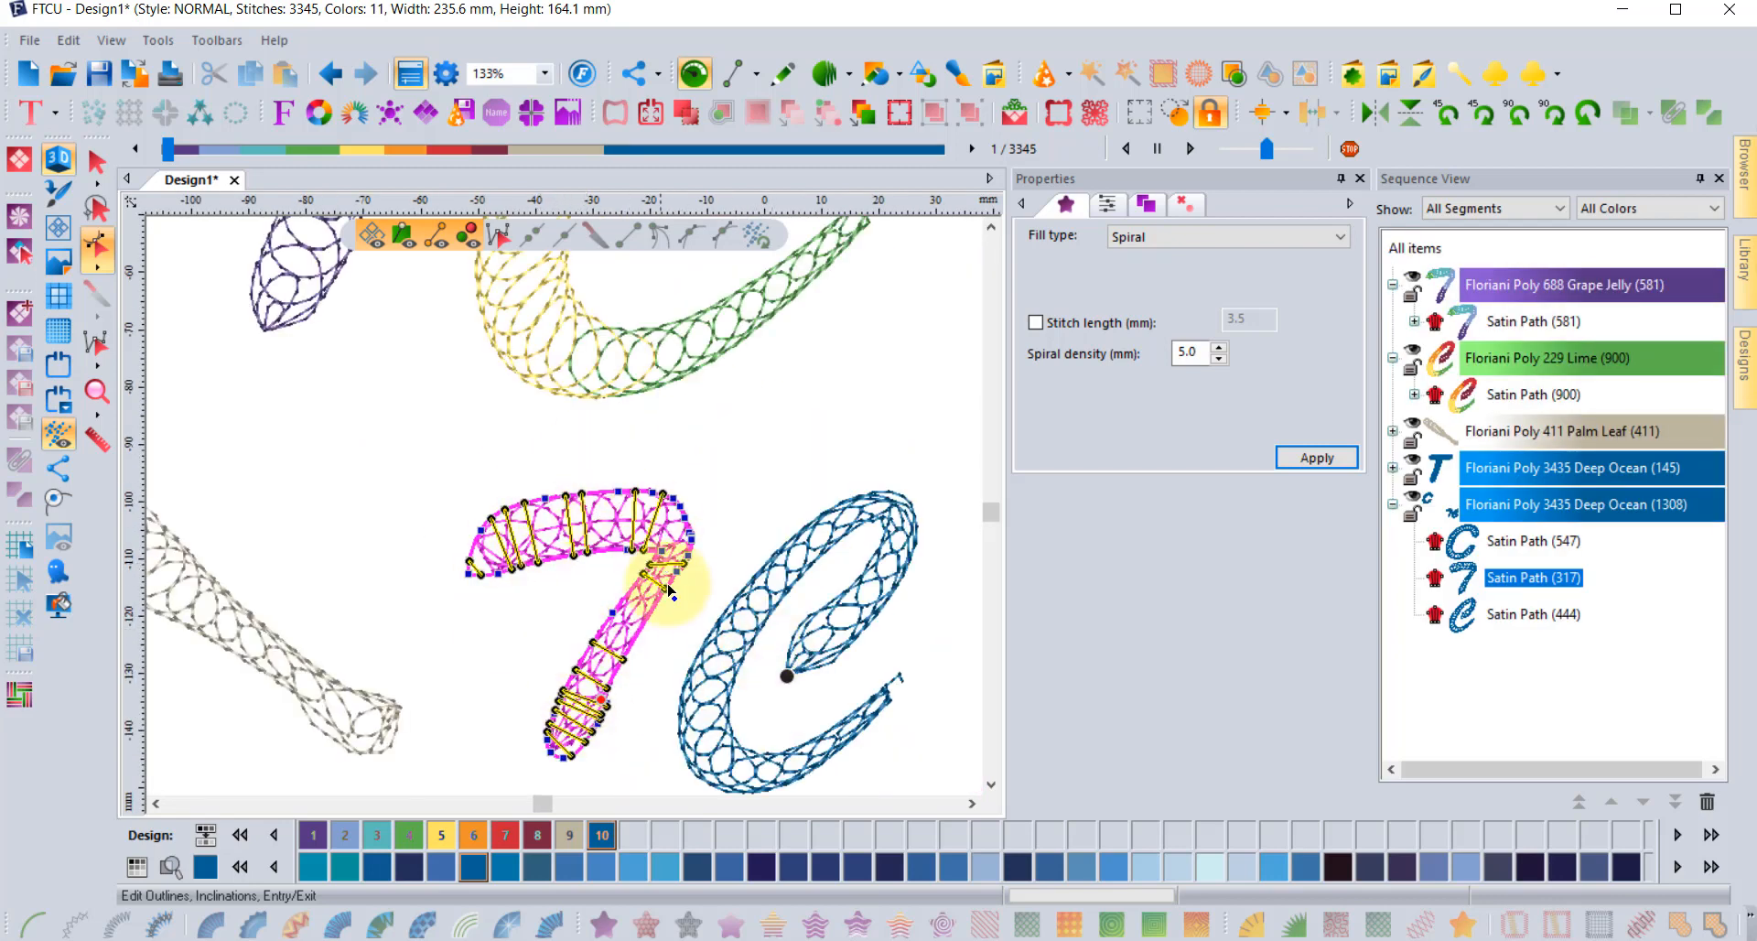
- Convert the T to plain artwork and back to a satin path
left_click(96, 167)
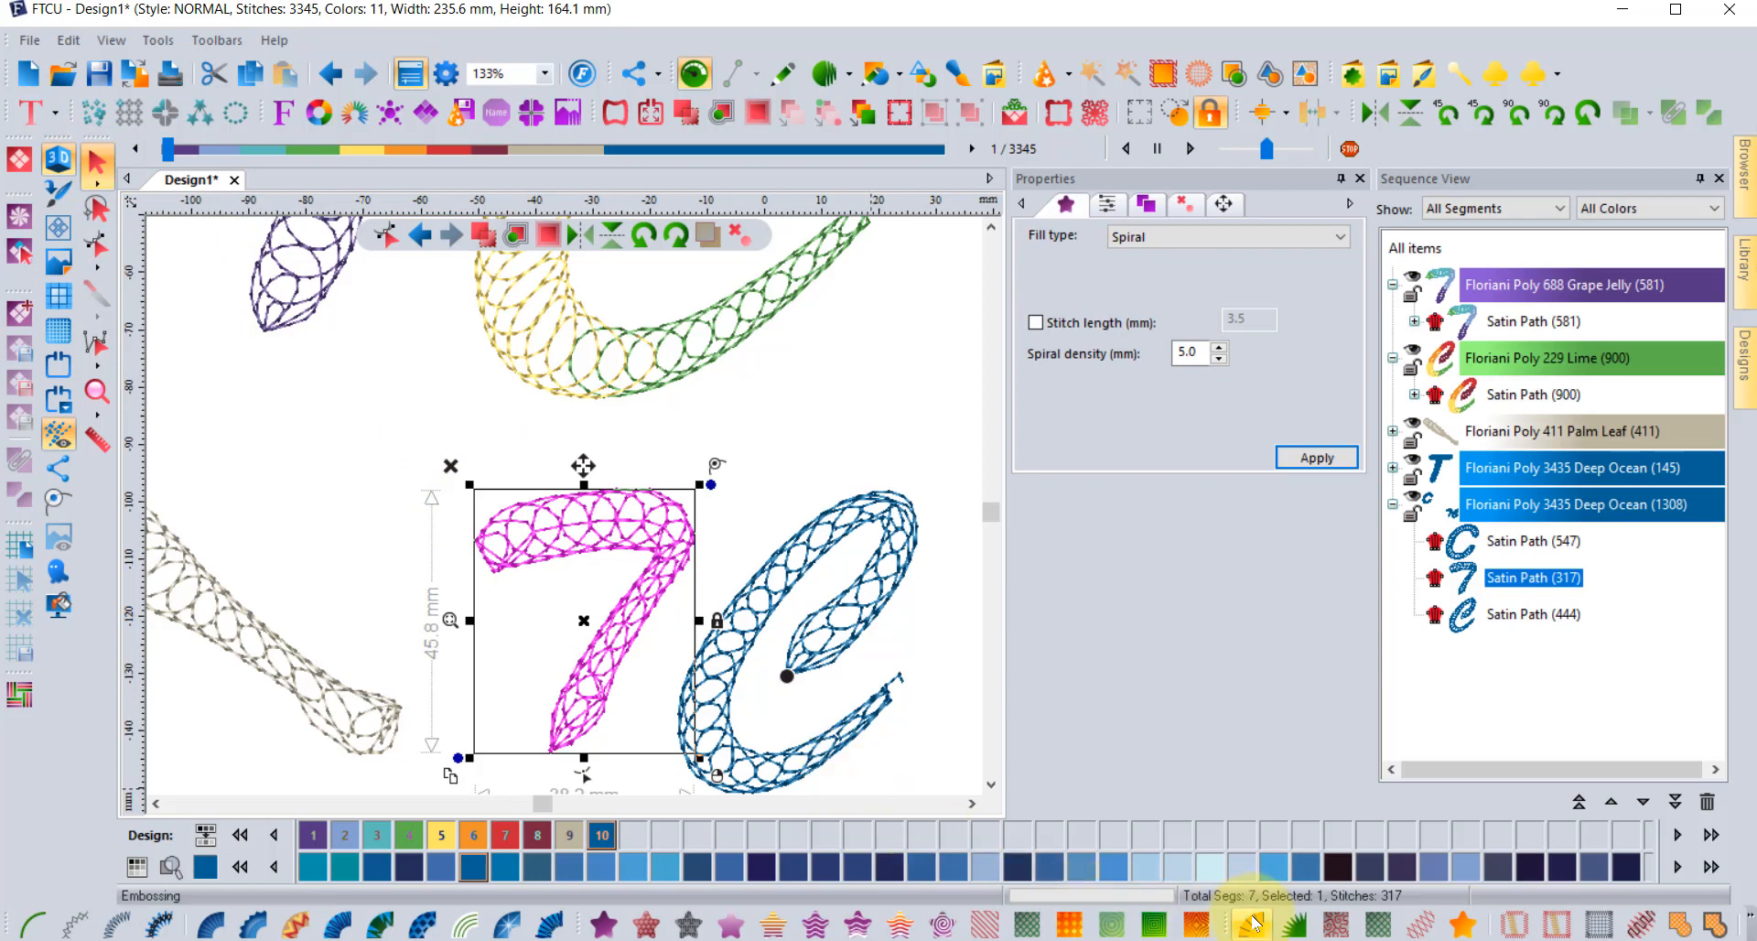
left_click(1462, 924)
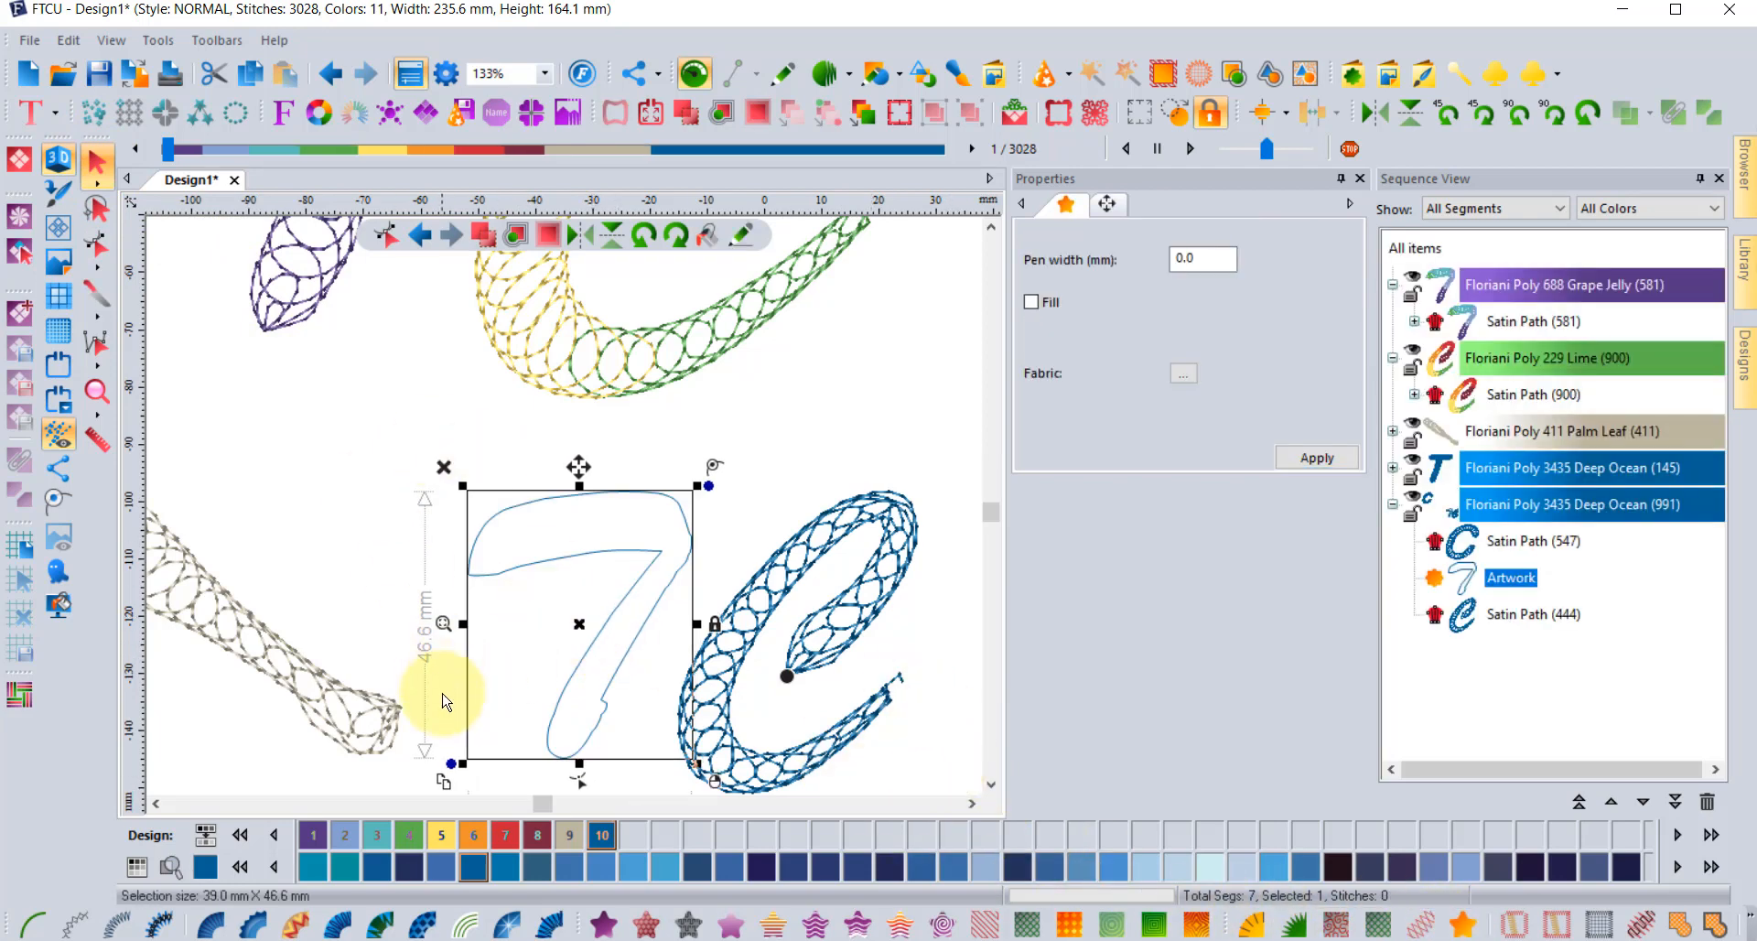
left_click(337, 924)
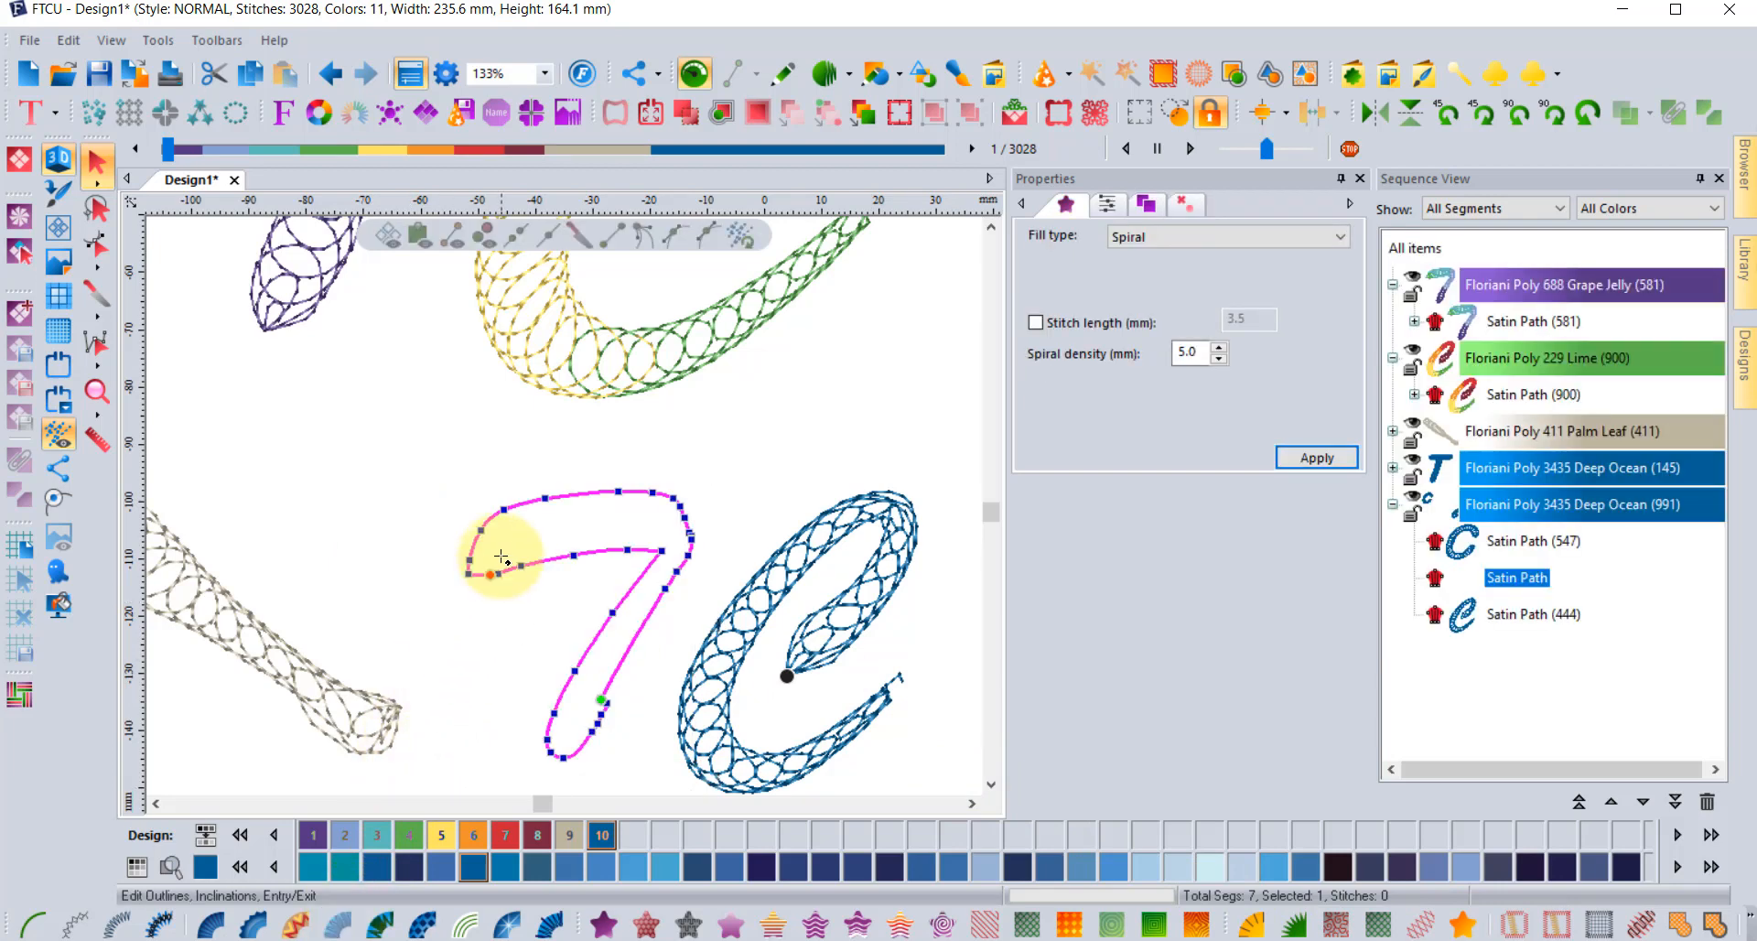
- Draw five inclination lines on the T, two across the crossbar, one at the bend and two across the stem, and generate the stitches
left_click_drag(495, 512, 512, 554)
left_click(507, 569)
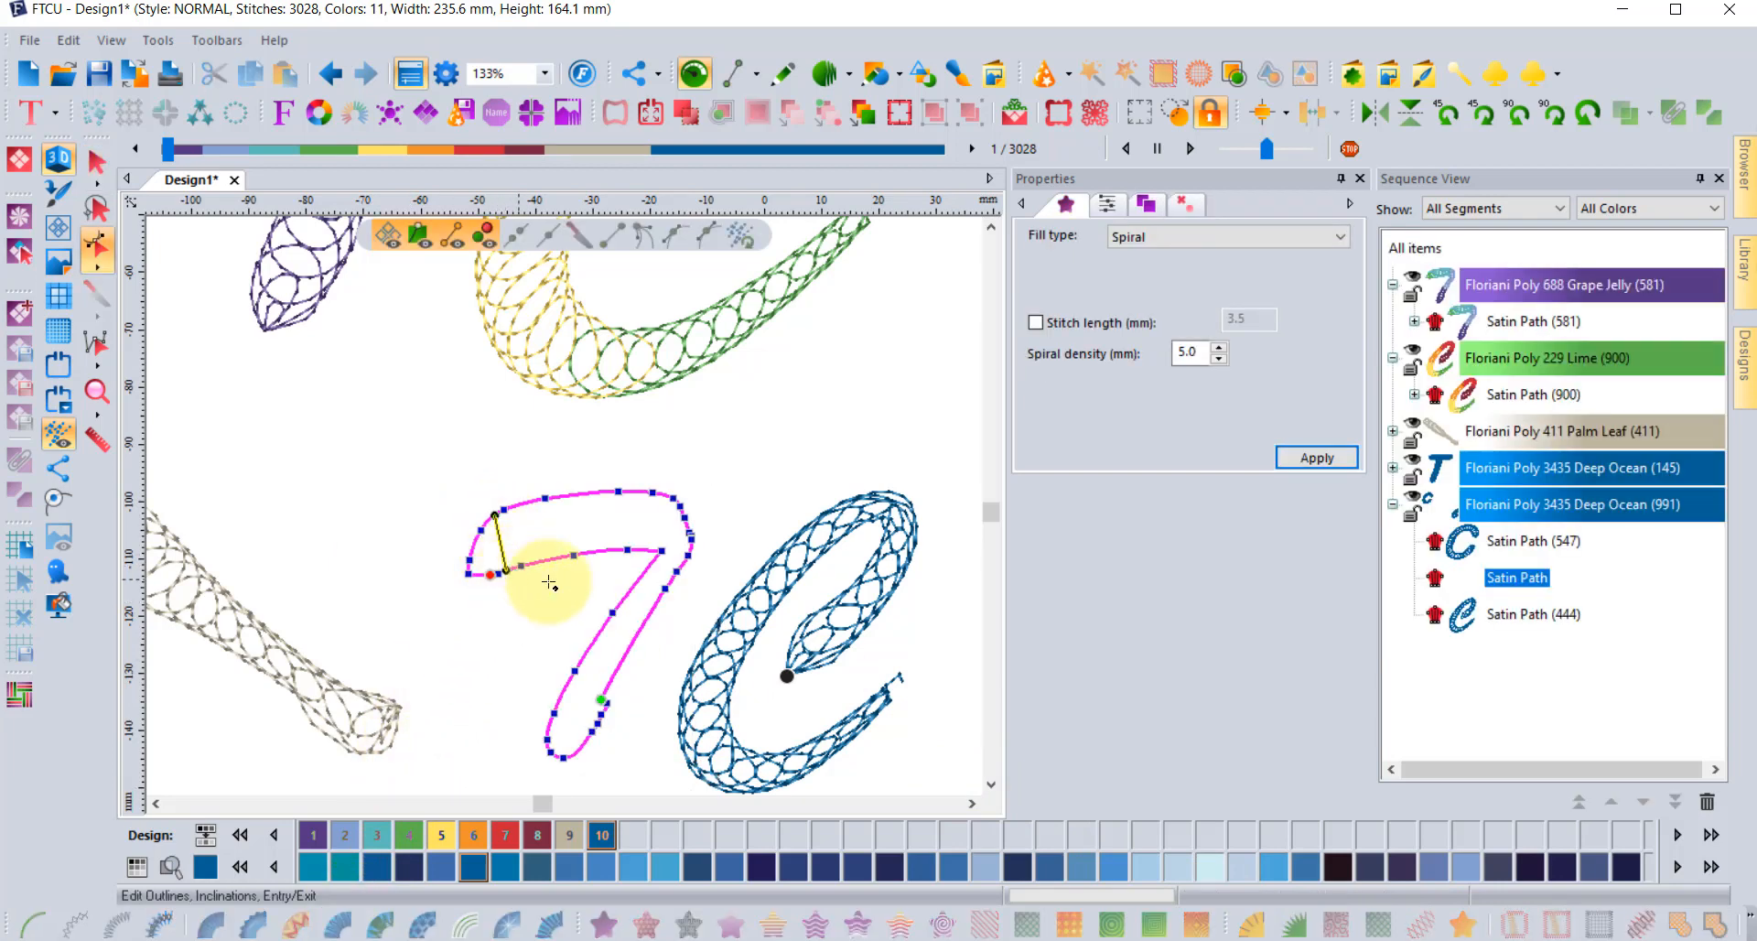
left_click(620, 491)
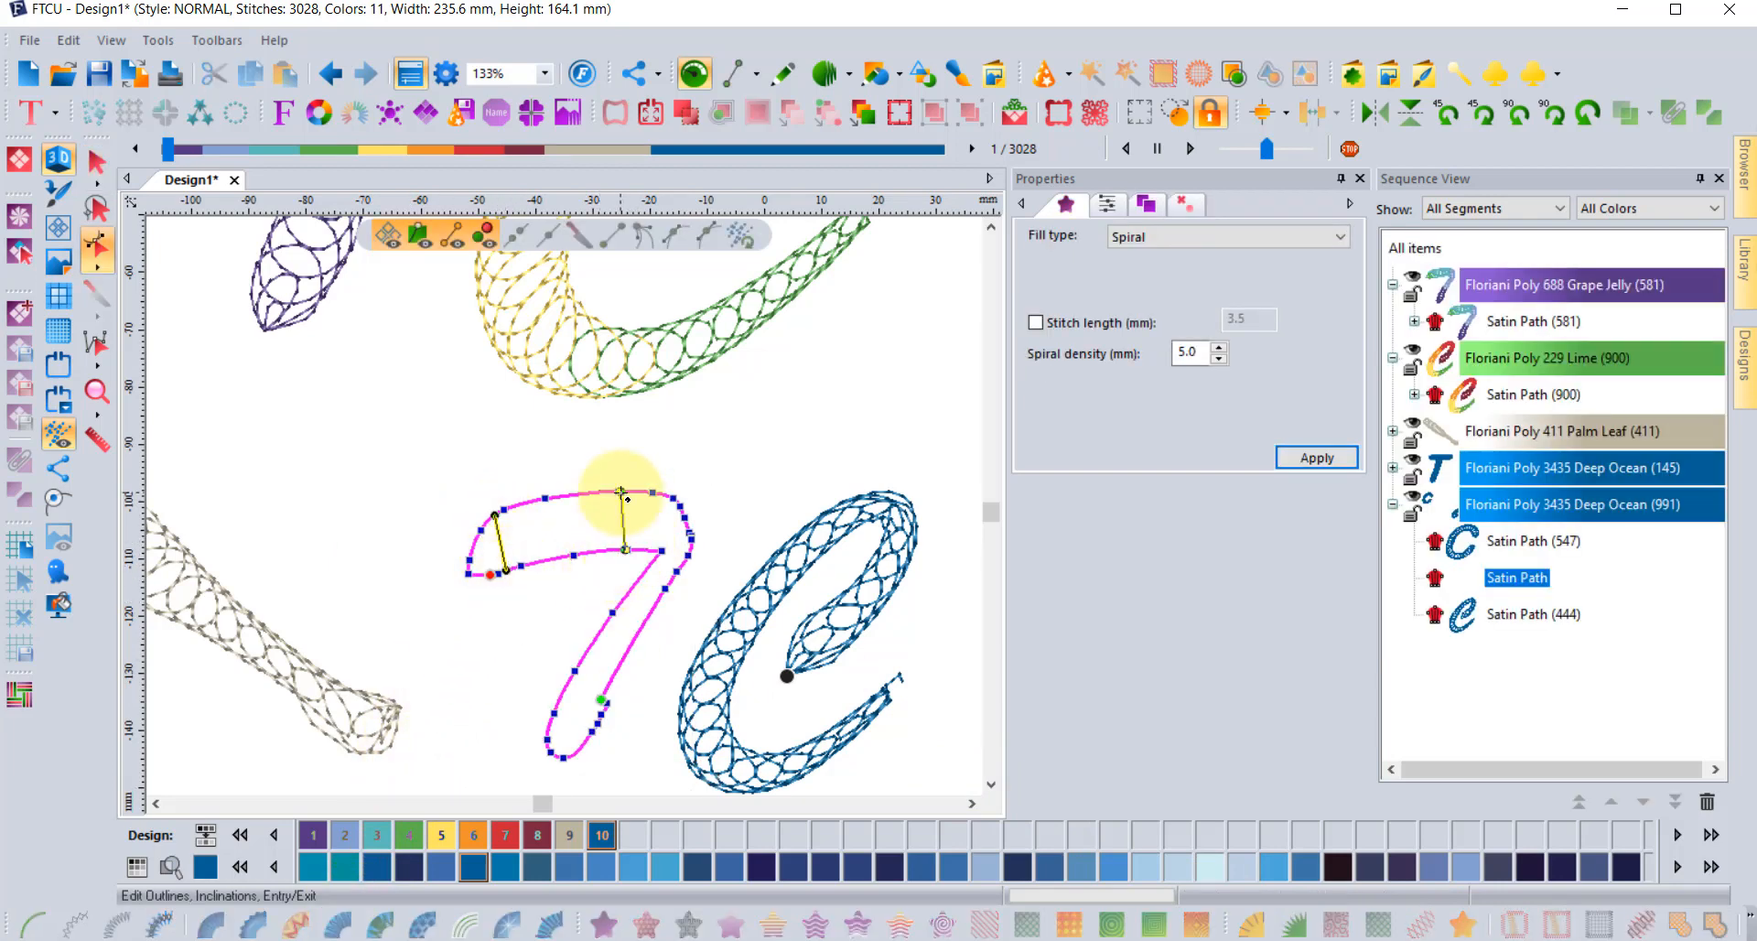
left_click(625, 549)
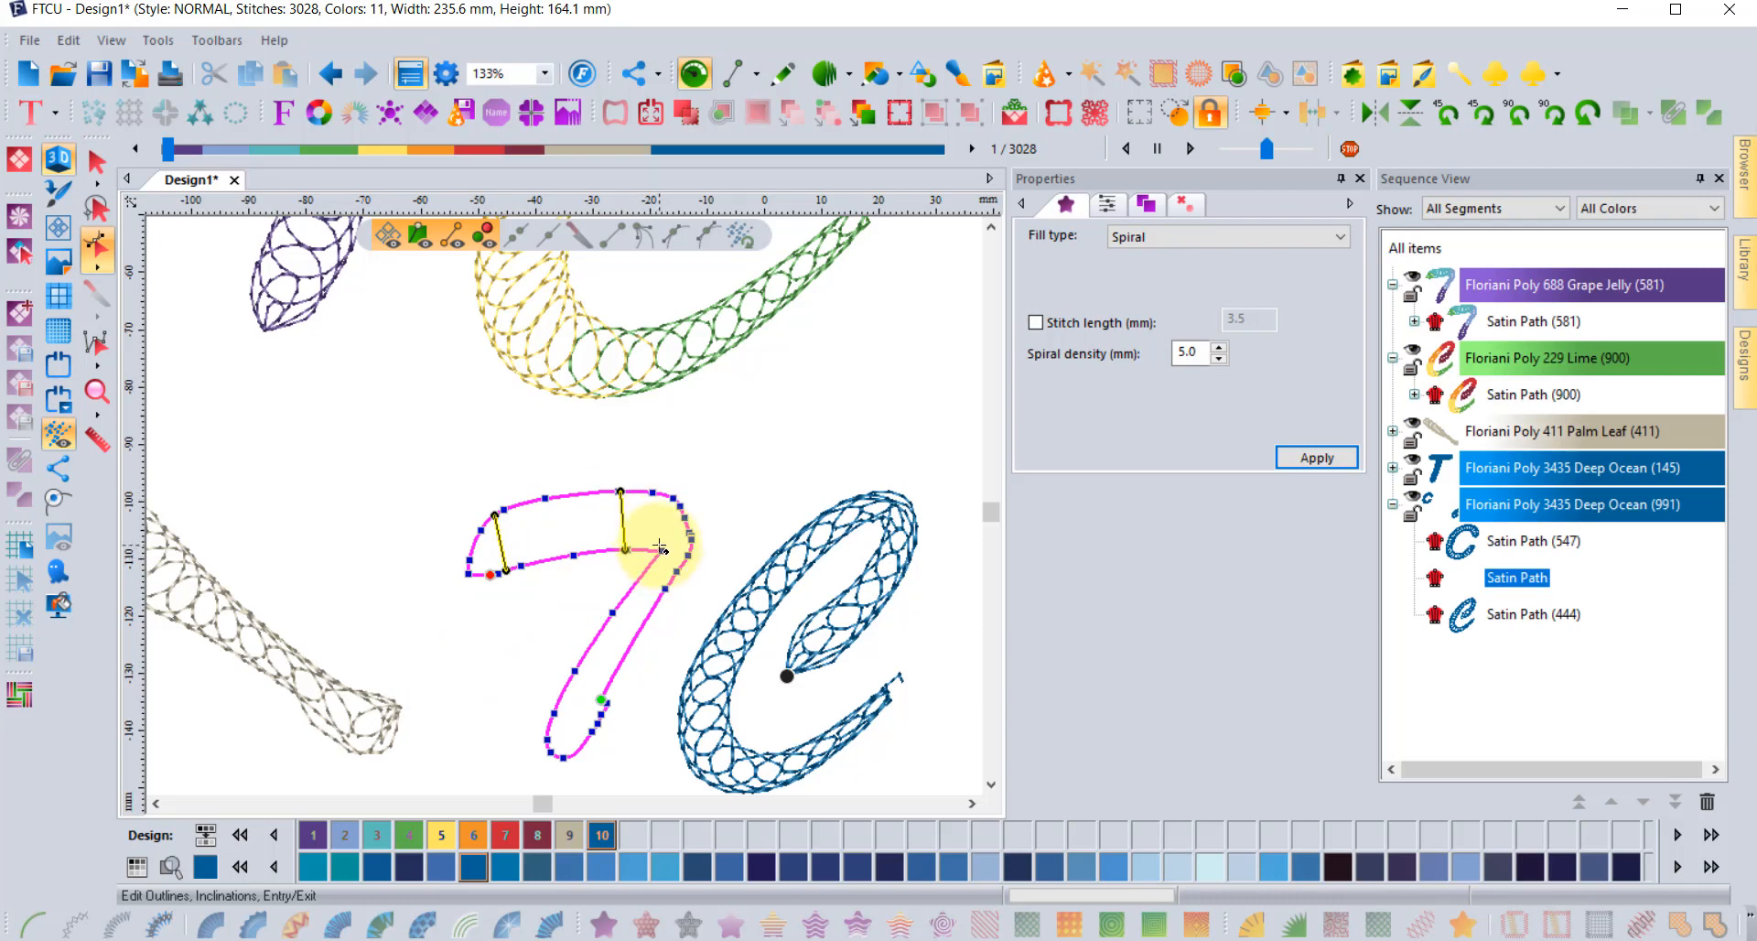
mouse_move(662, 548)
left_mouse_down()
mouse_move(688, 517)
mouse_move(708, 537)
left_mouse_up()
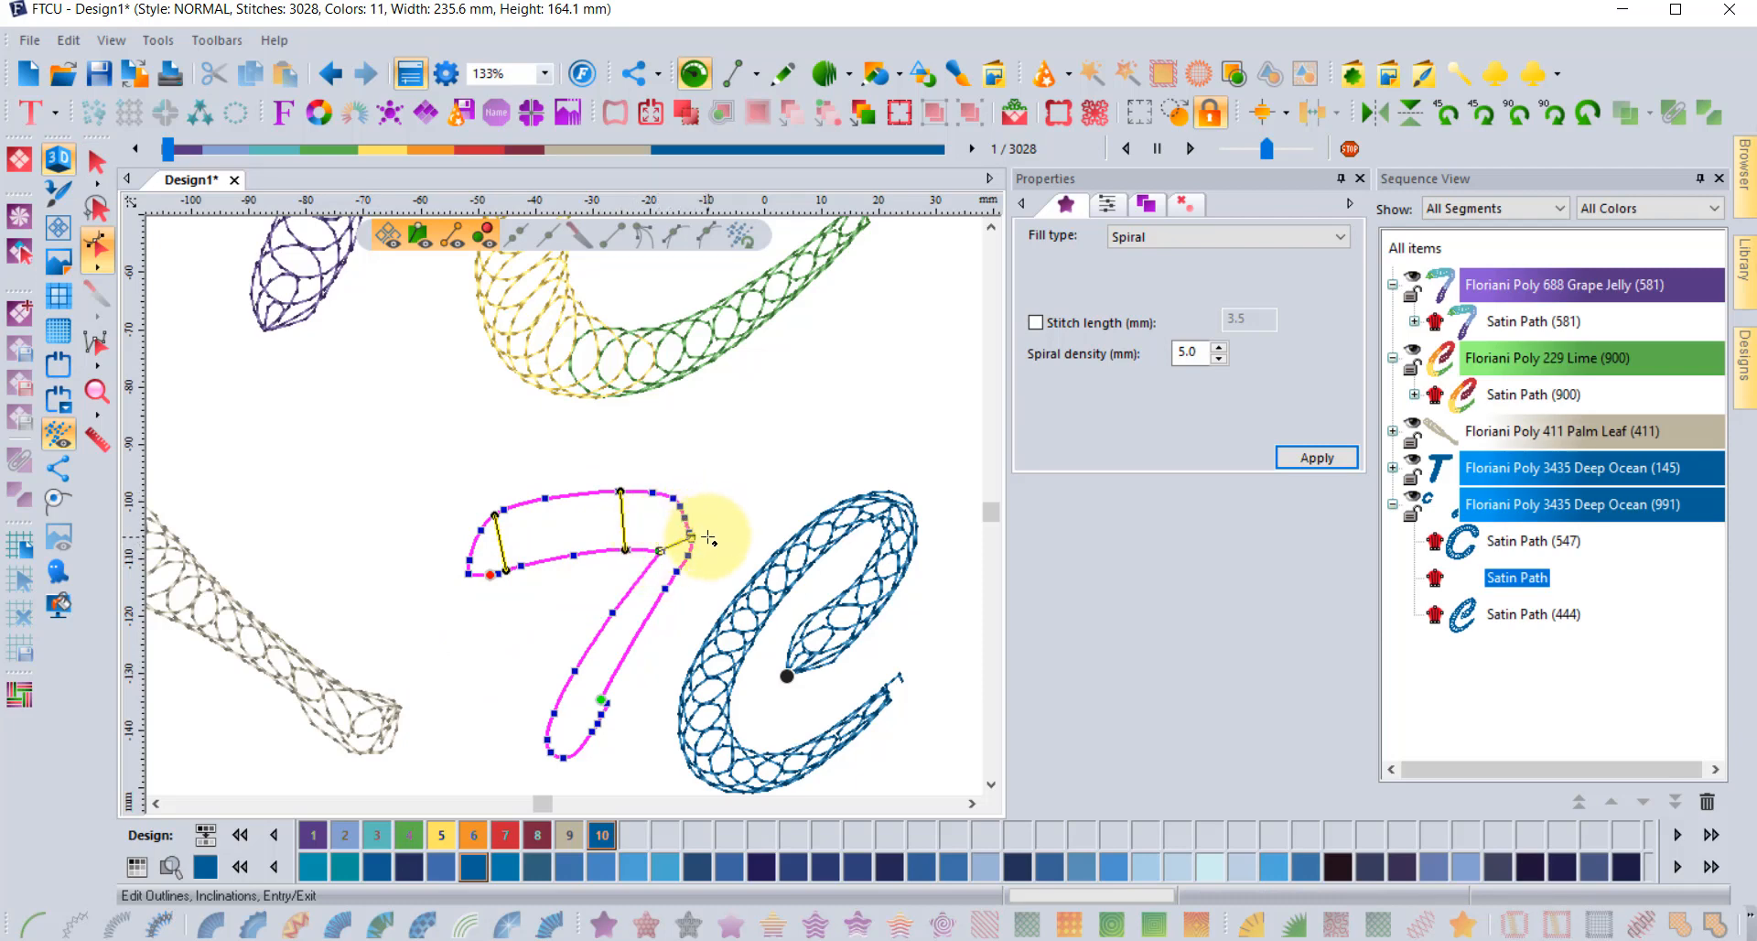
left_click_drag(632, 581, 660, 597)
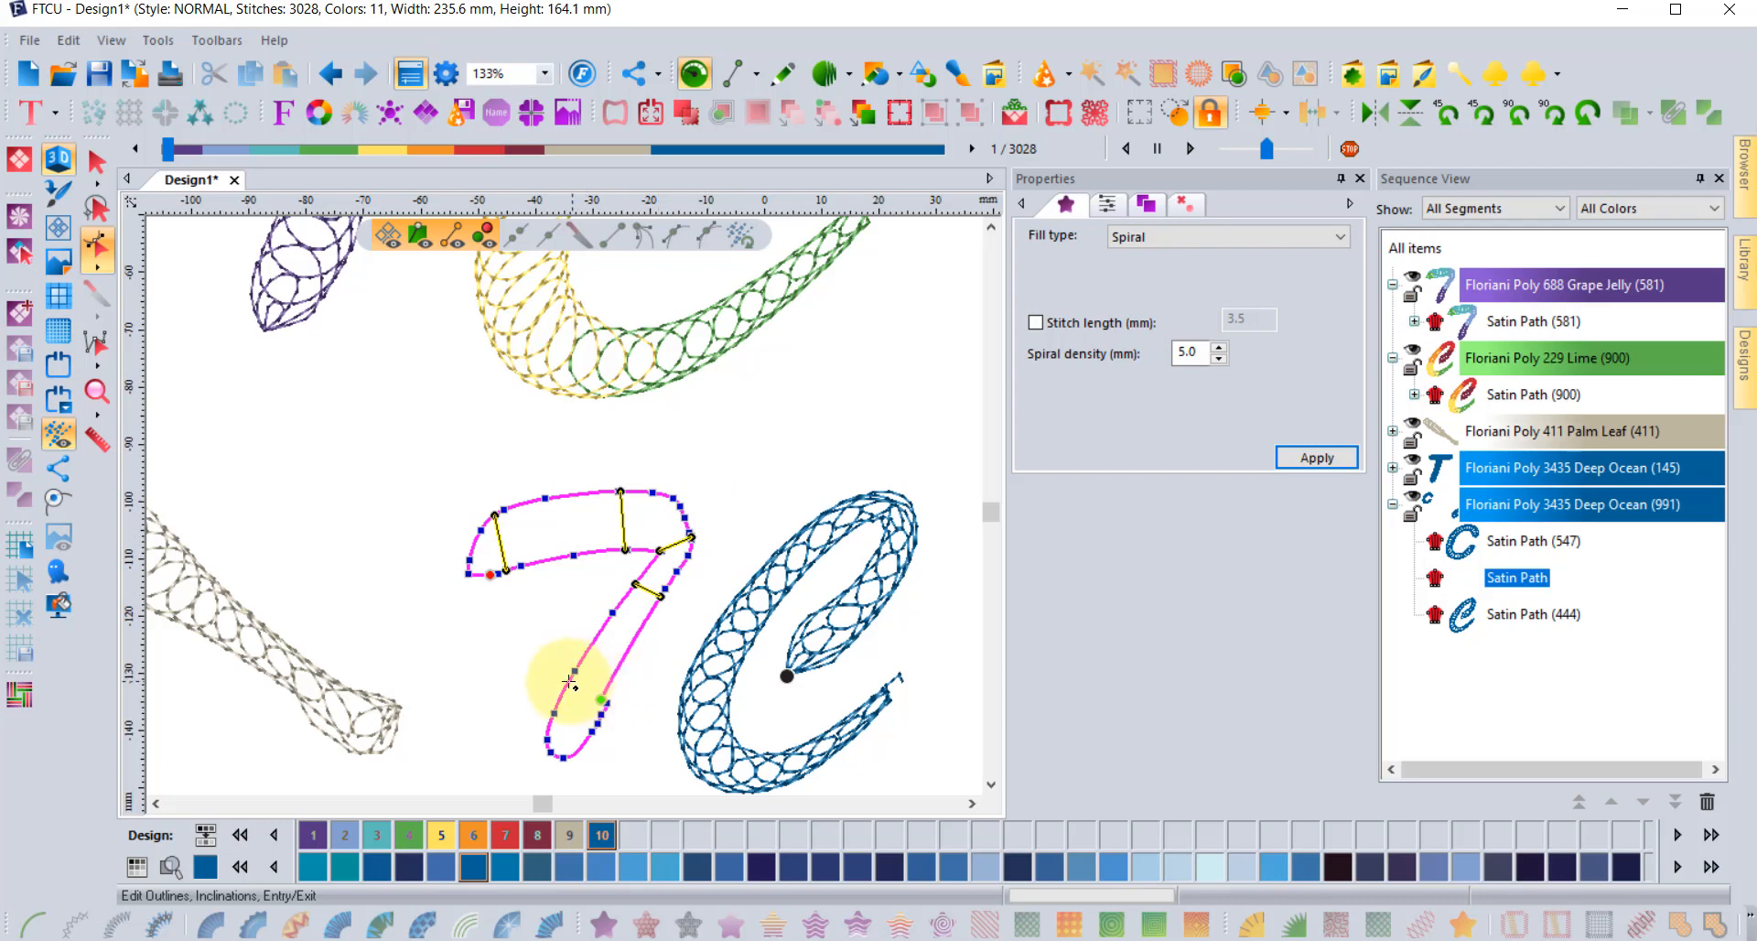
left_click_drag(570, 682, 605, 704)
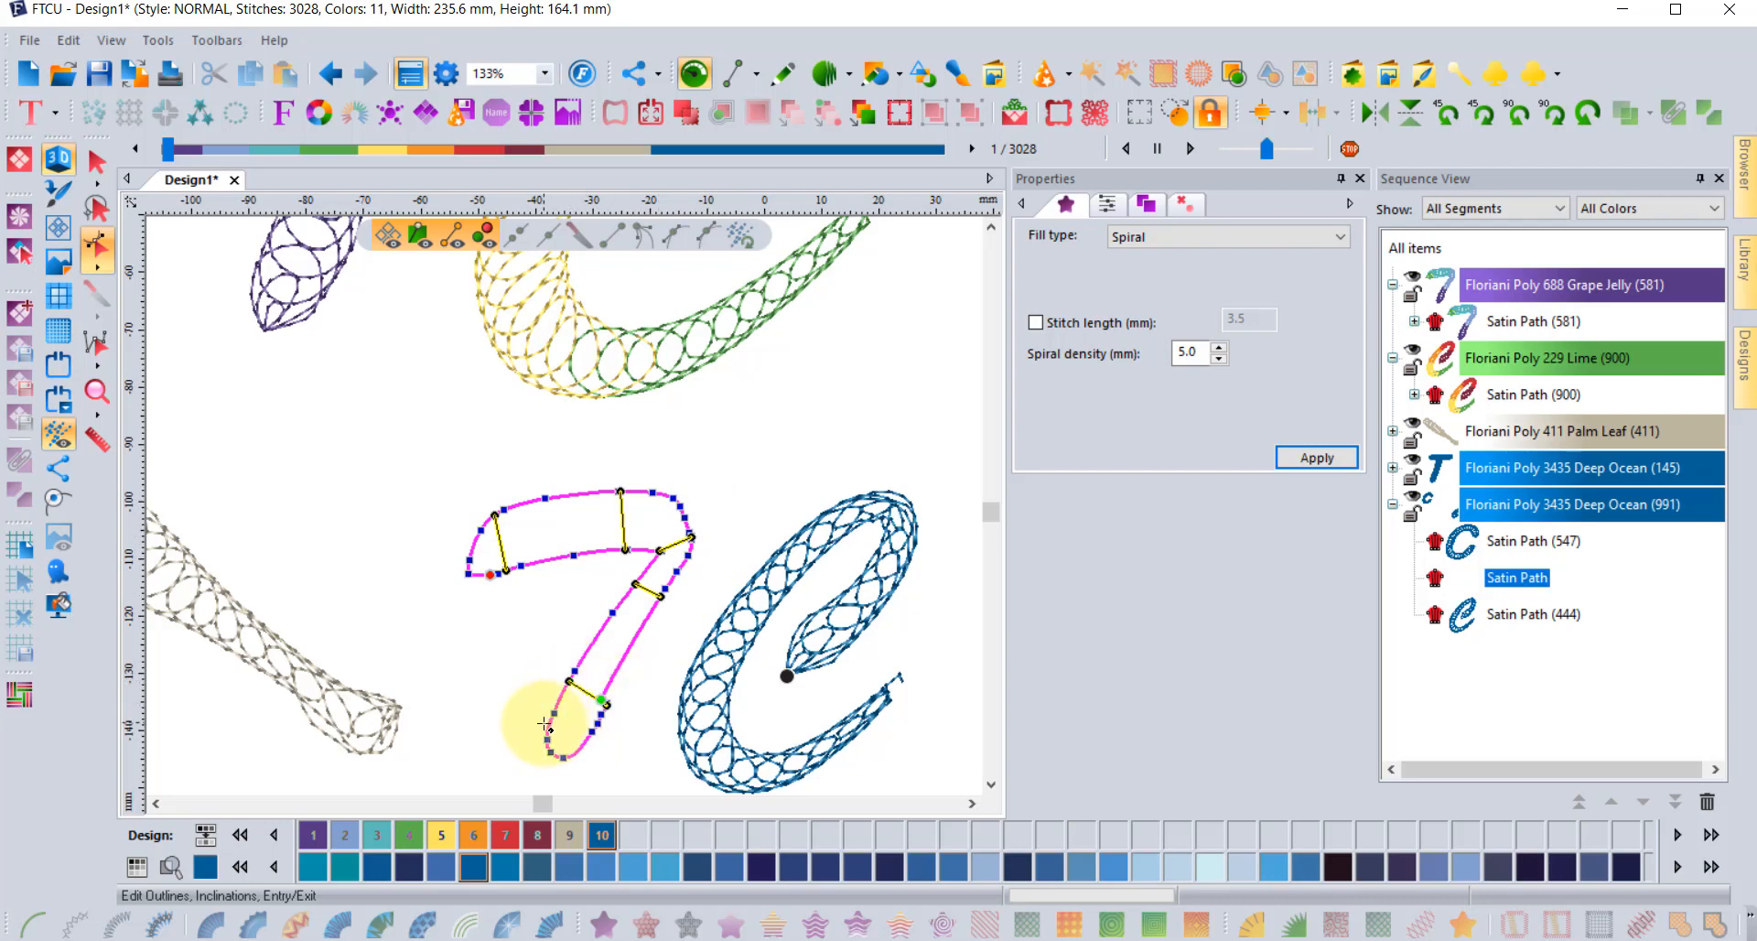
right_click(507, 587)
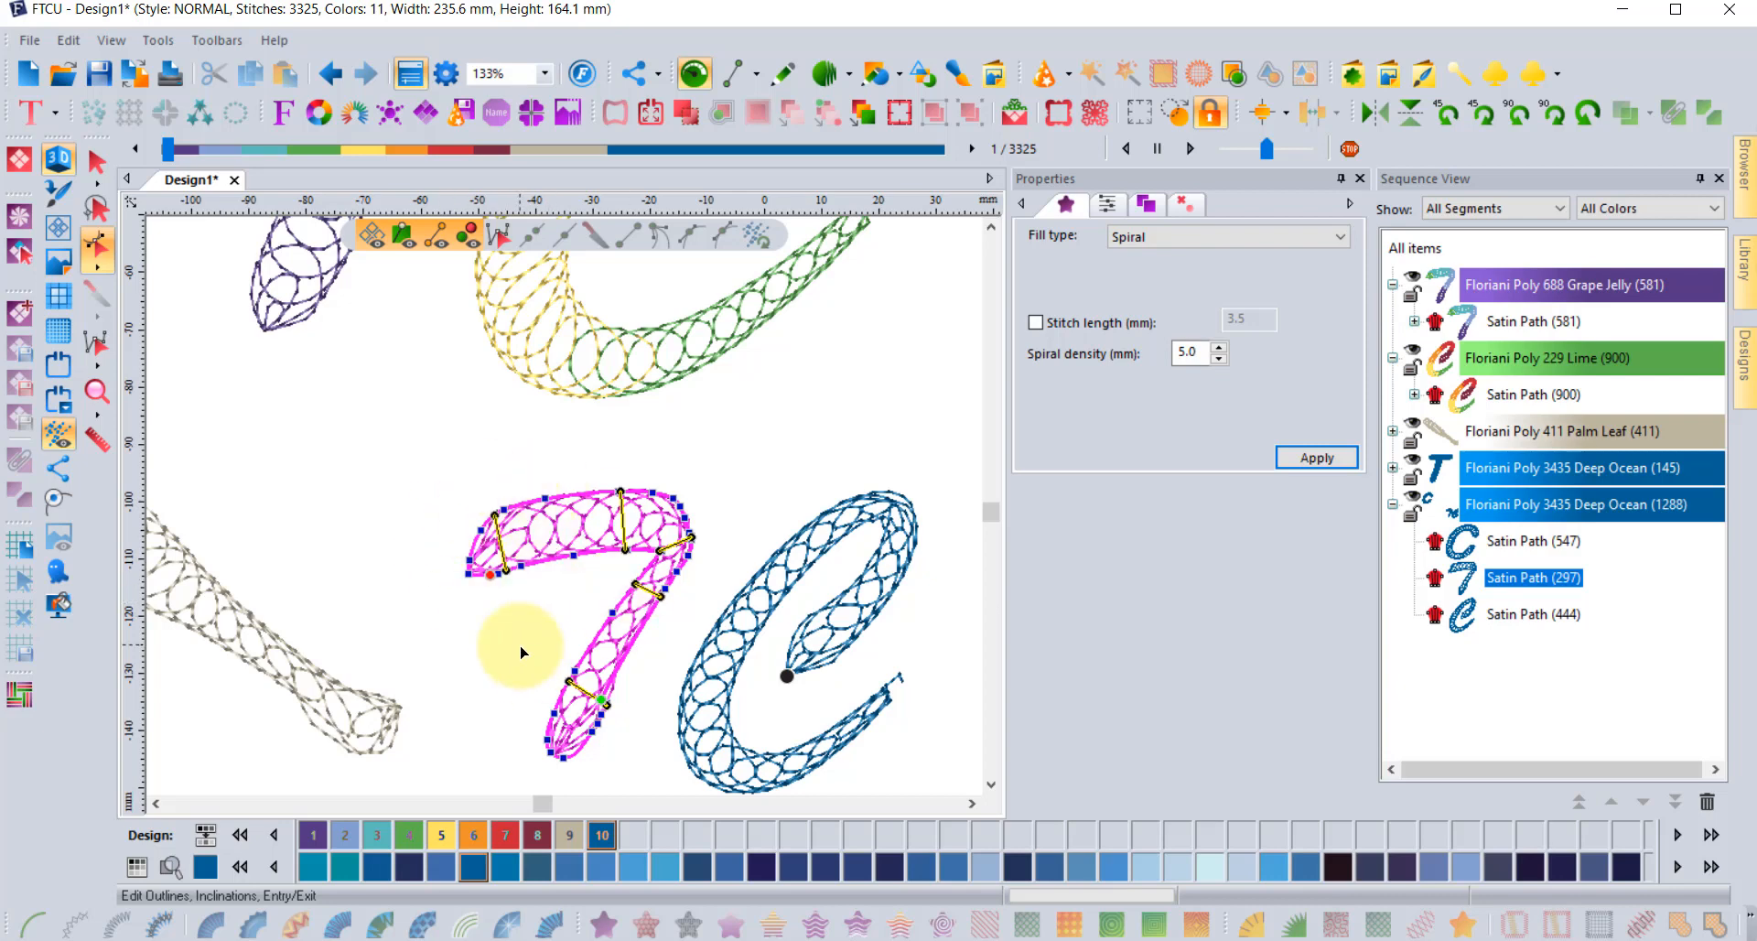
left_click(97, 162)
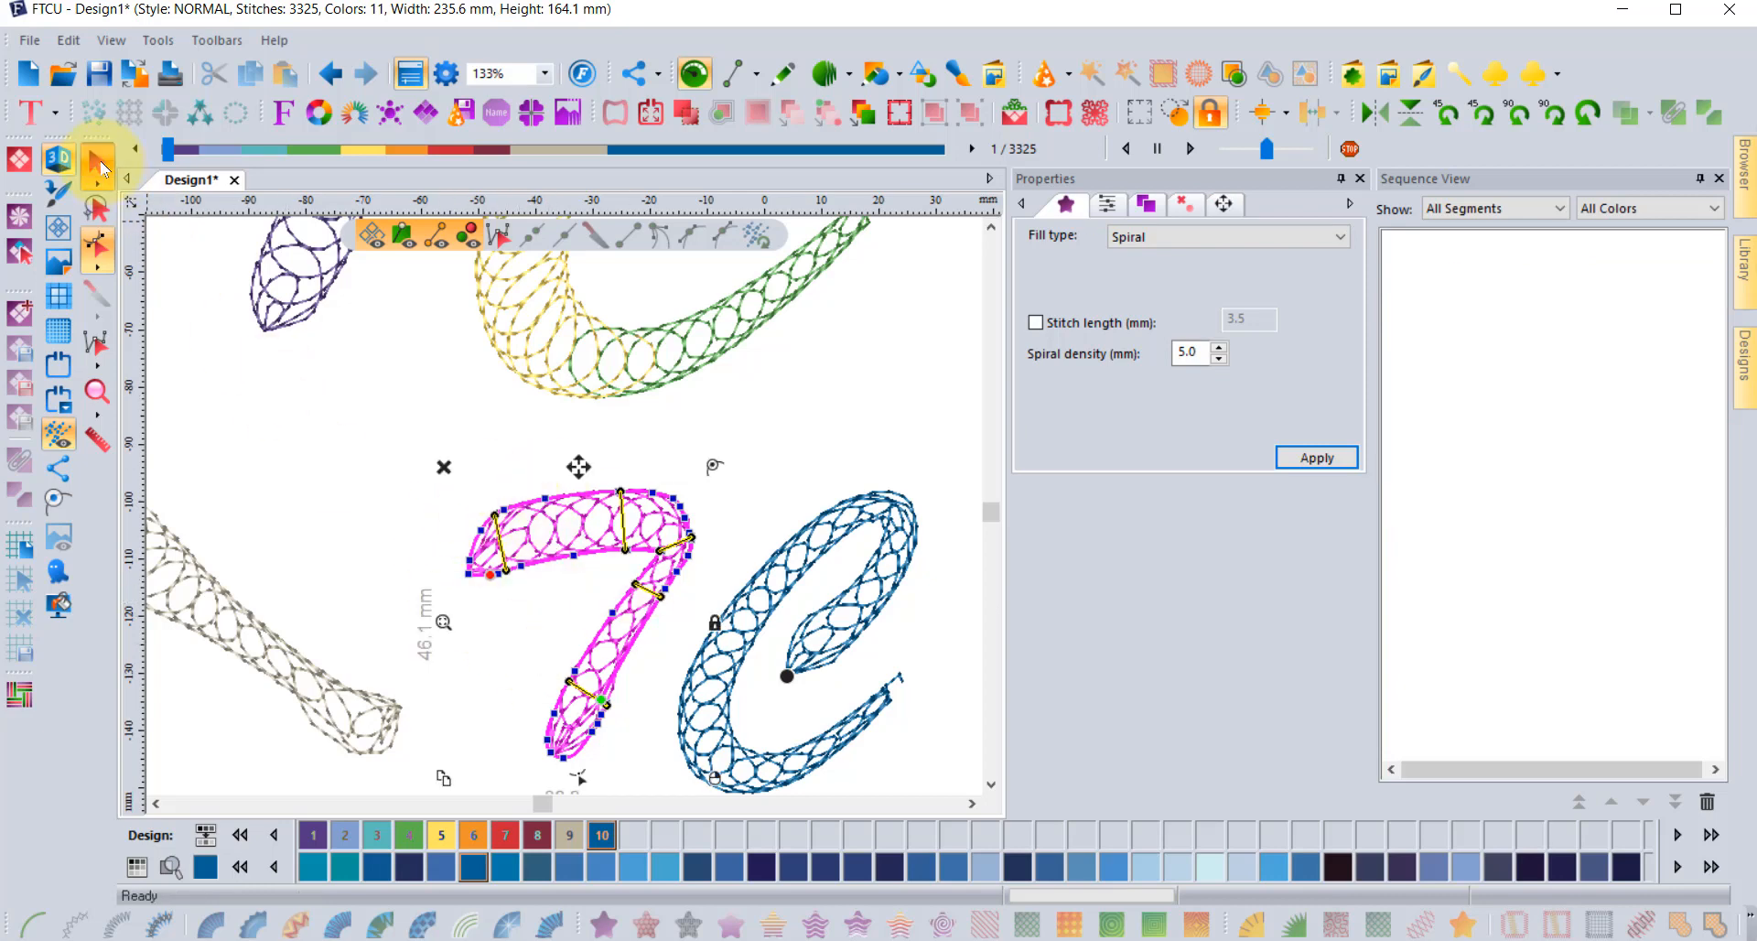
left_click(227, 485)
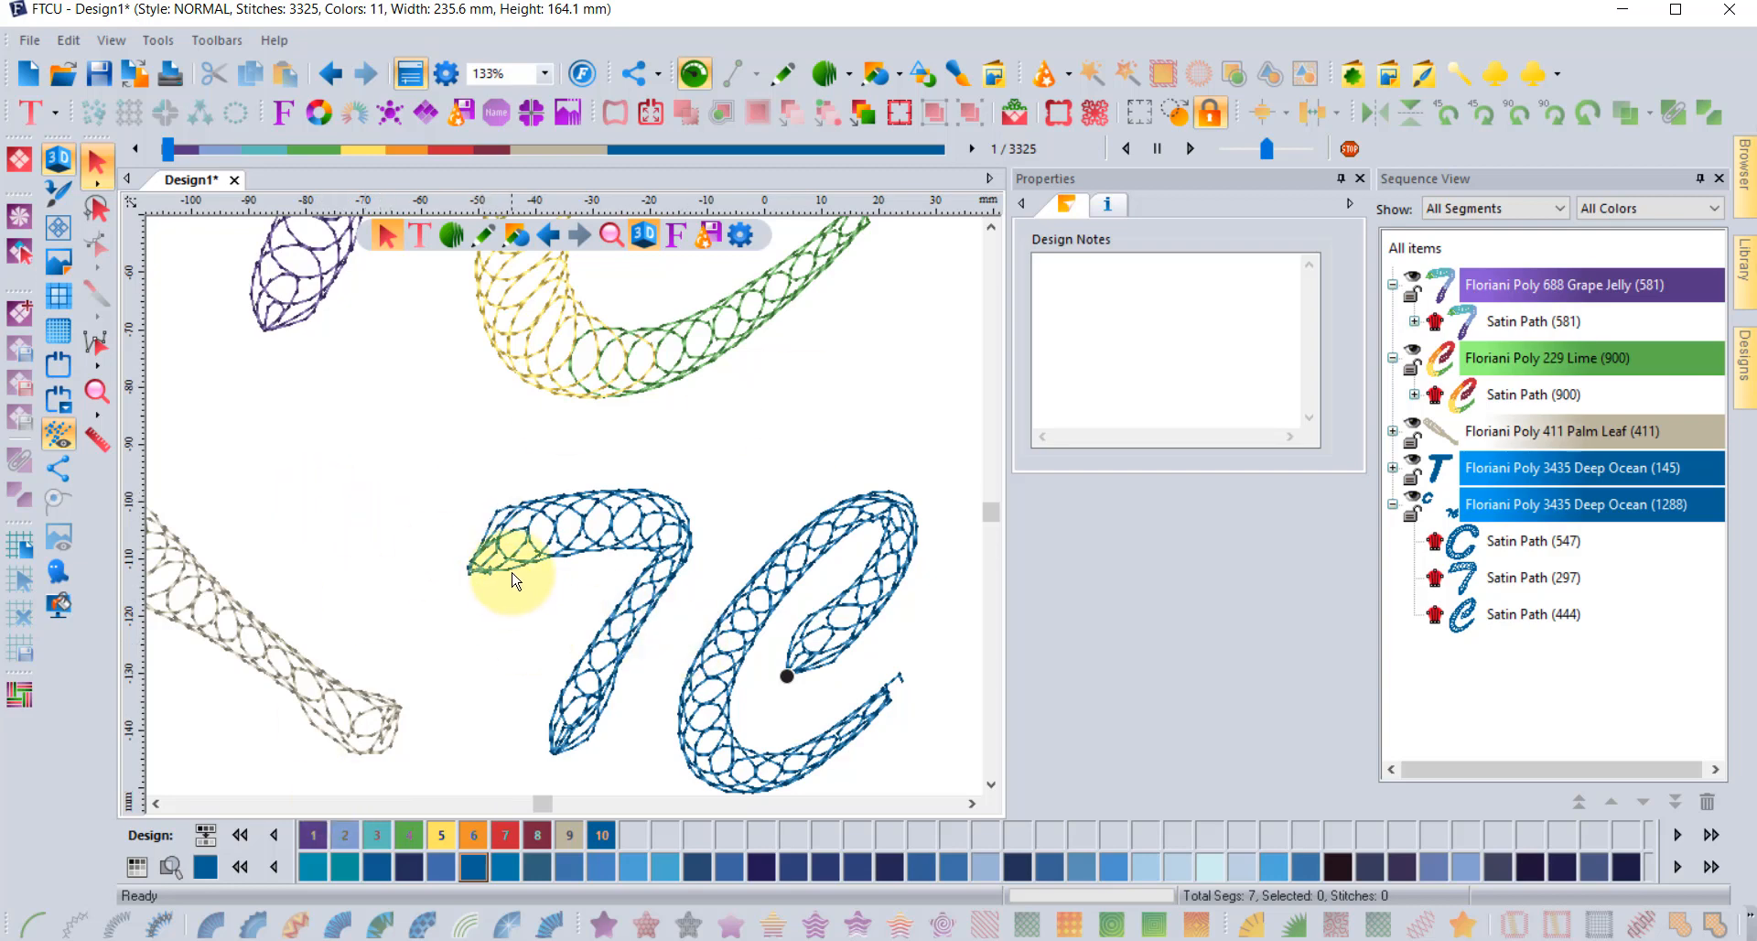
- Reopen the T's outlines and move its green entry point to the bottom tip of the stem
left_click(593, 554)
left_click(96, 245)
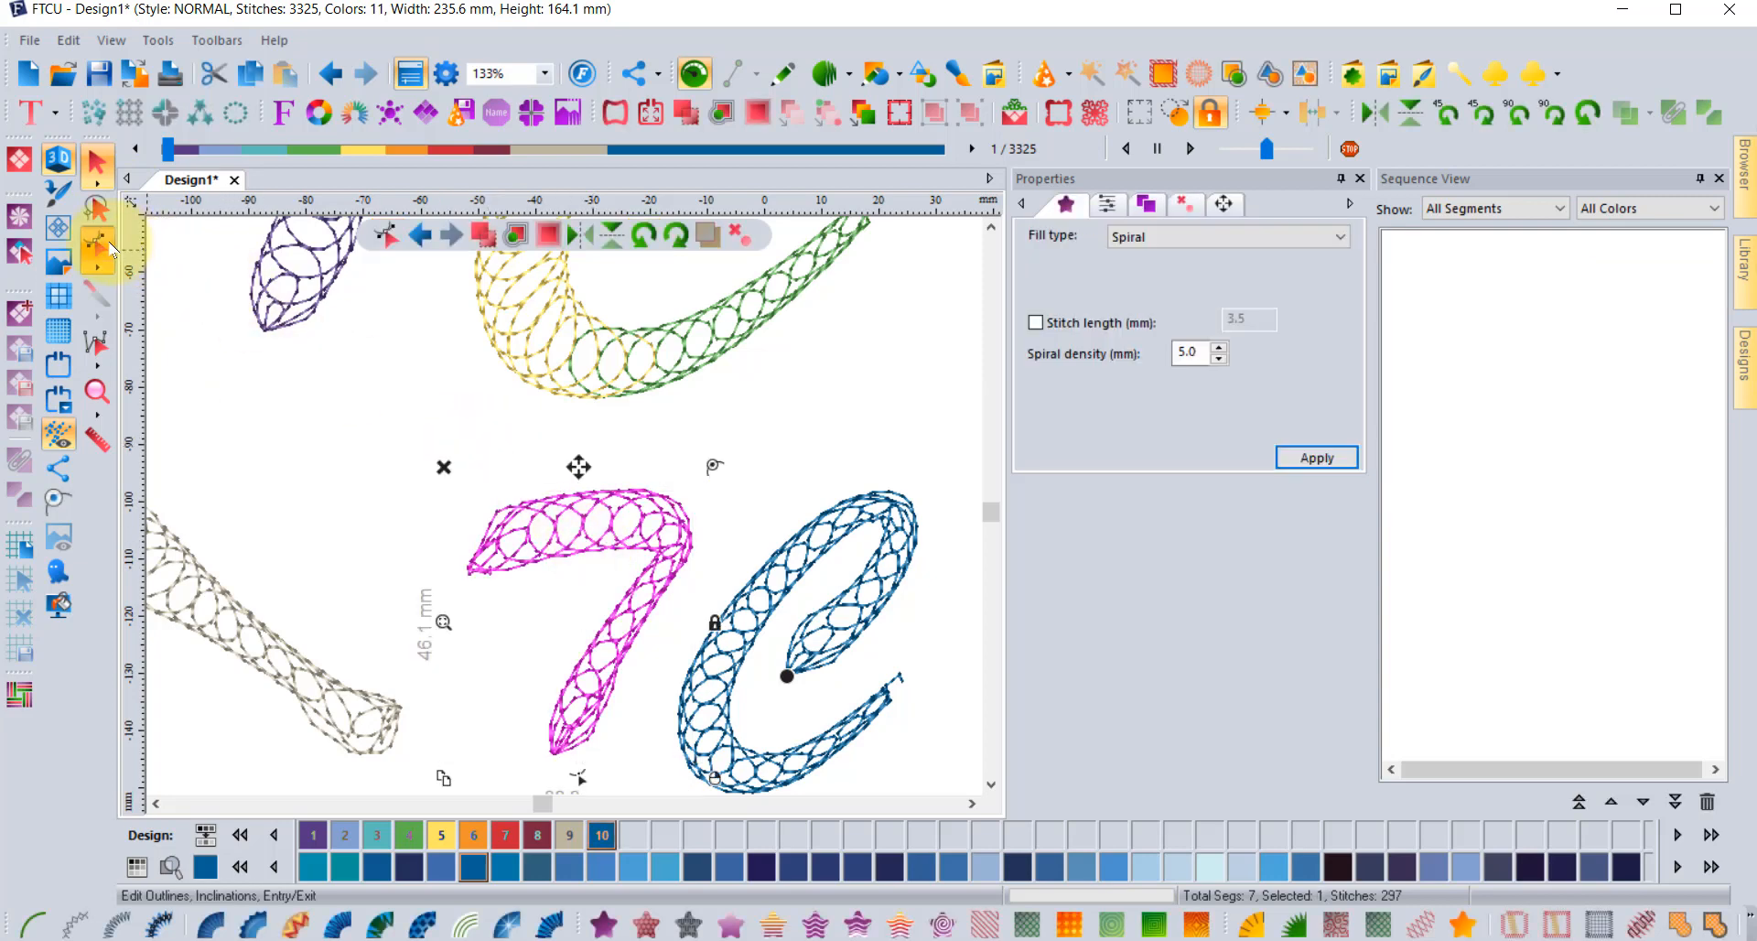
scroll(524, 617, "up", 1)
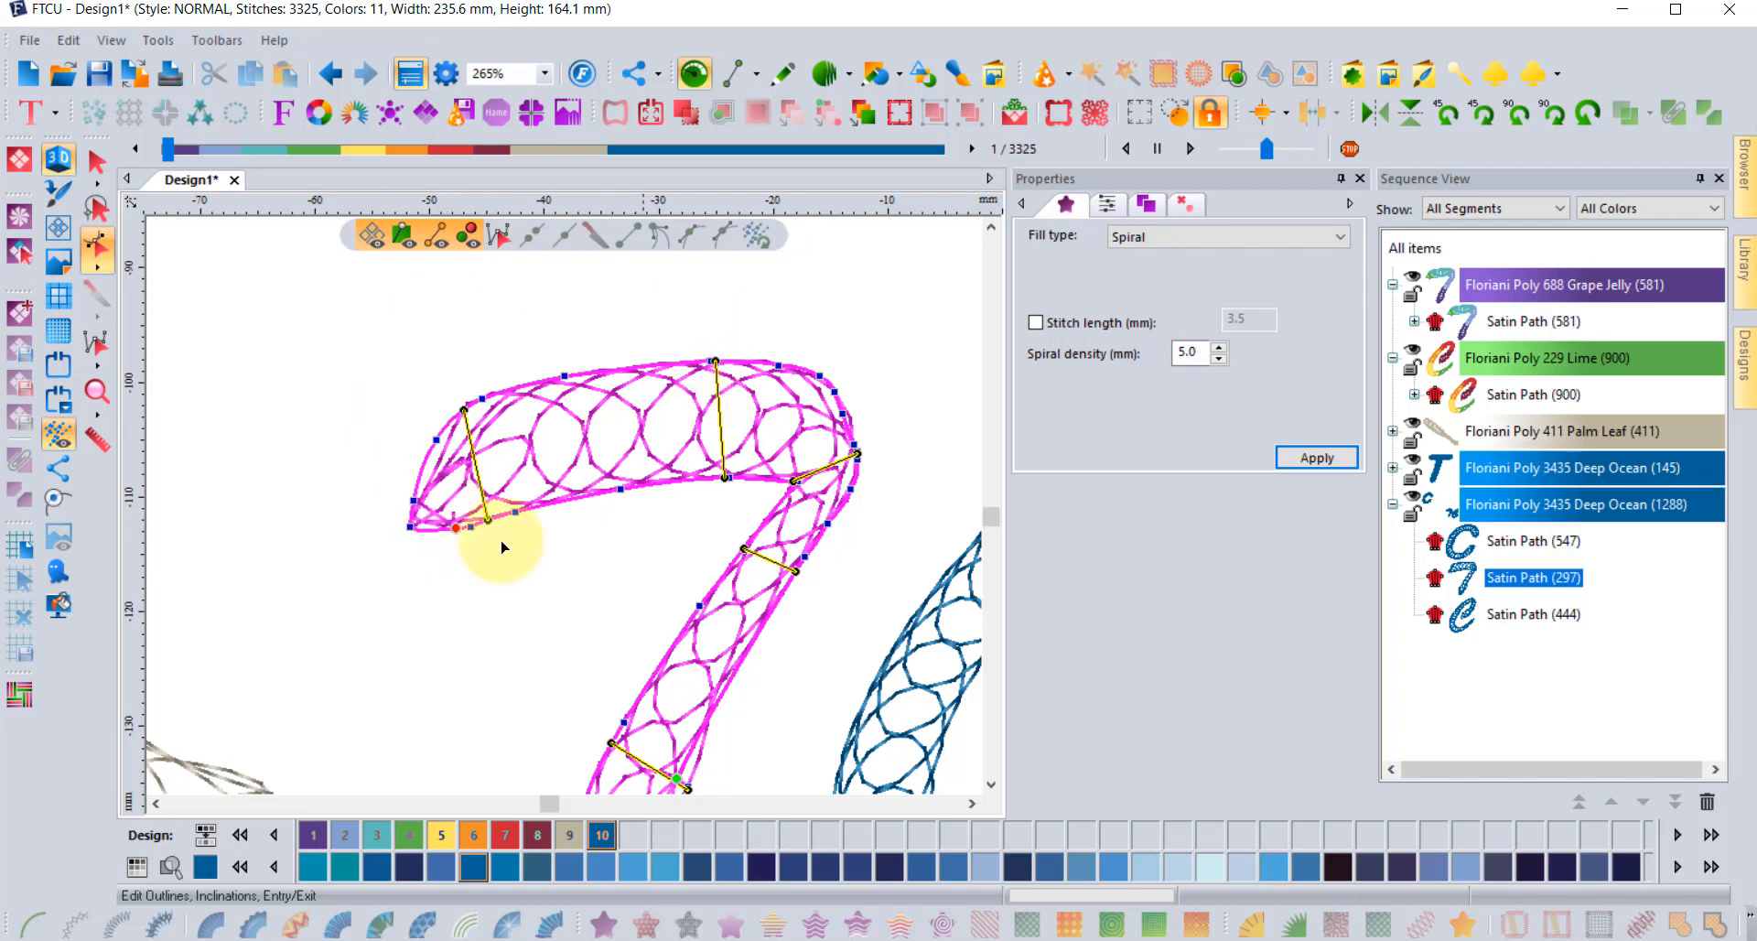
left_click(990, 784)
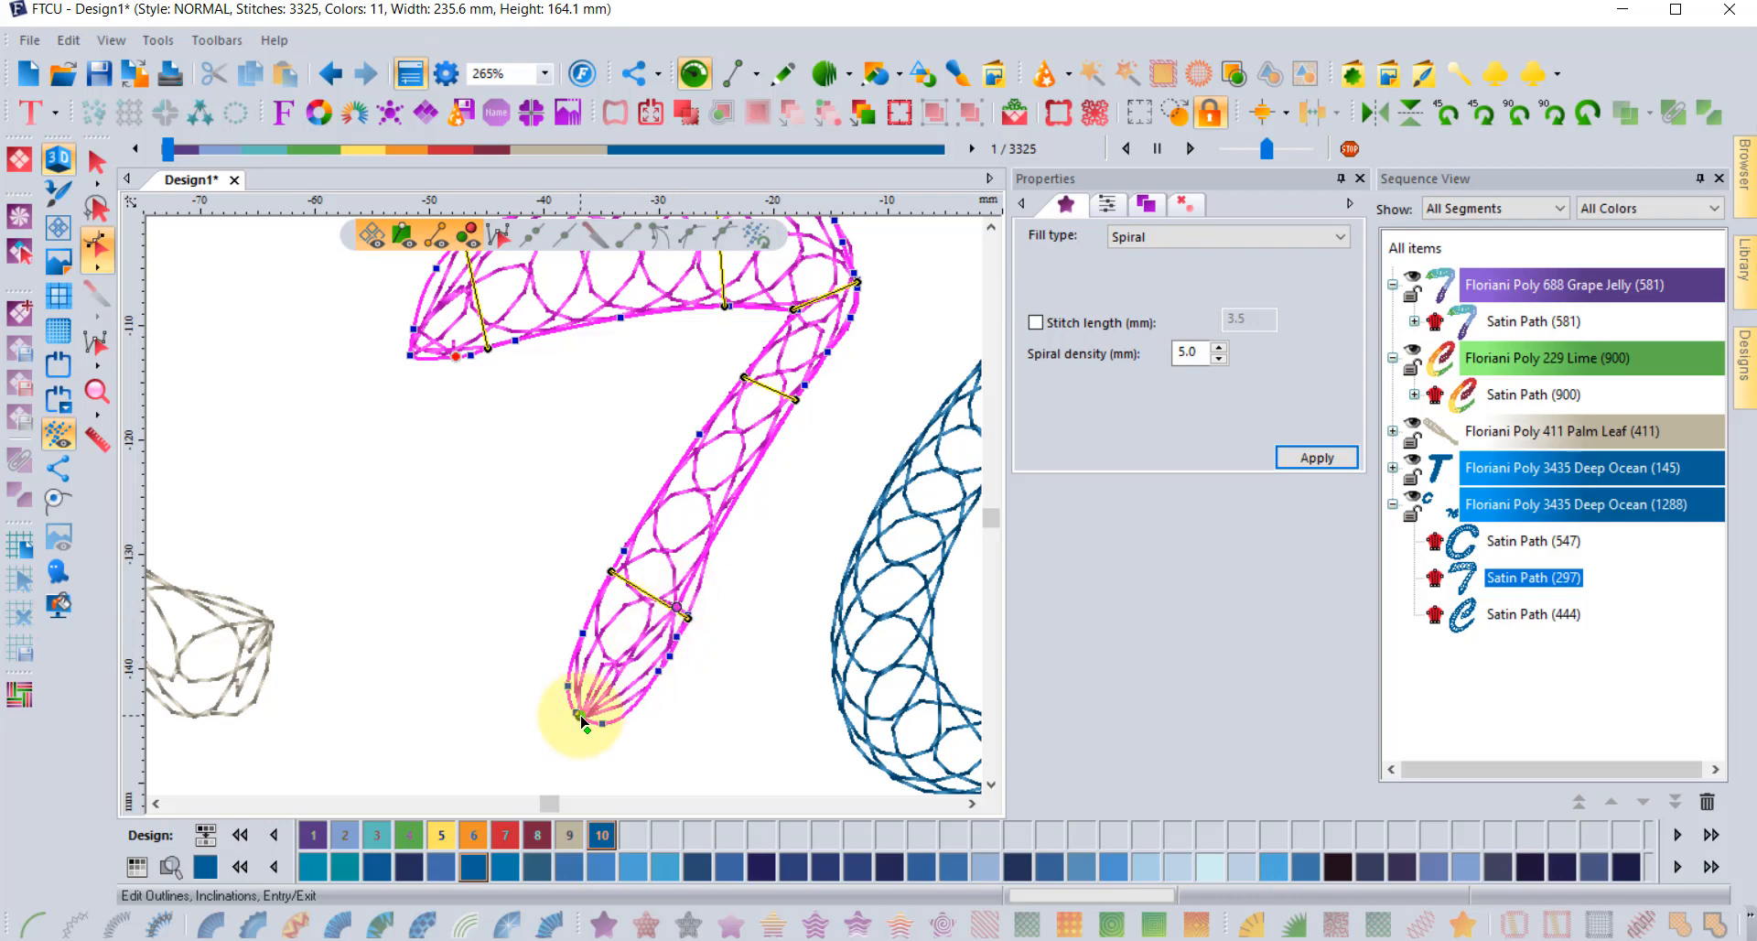
left_click_drag(622, 790, 623, 793)
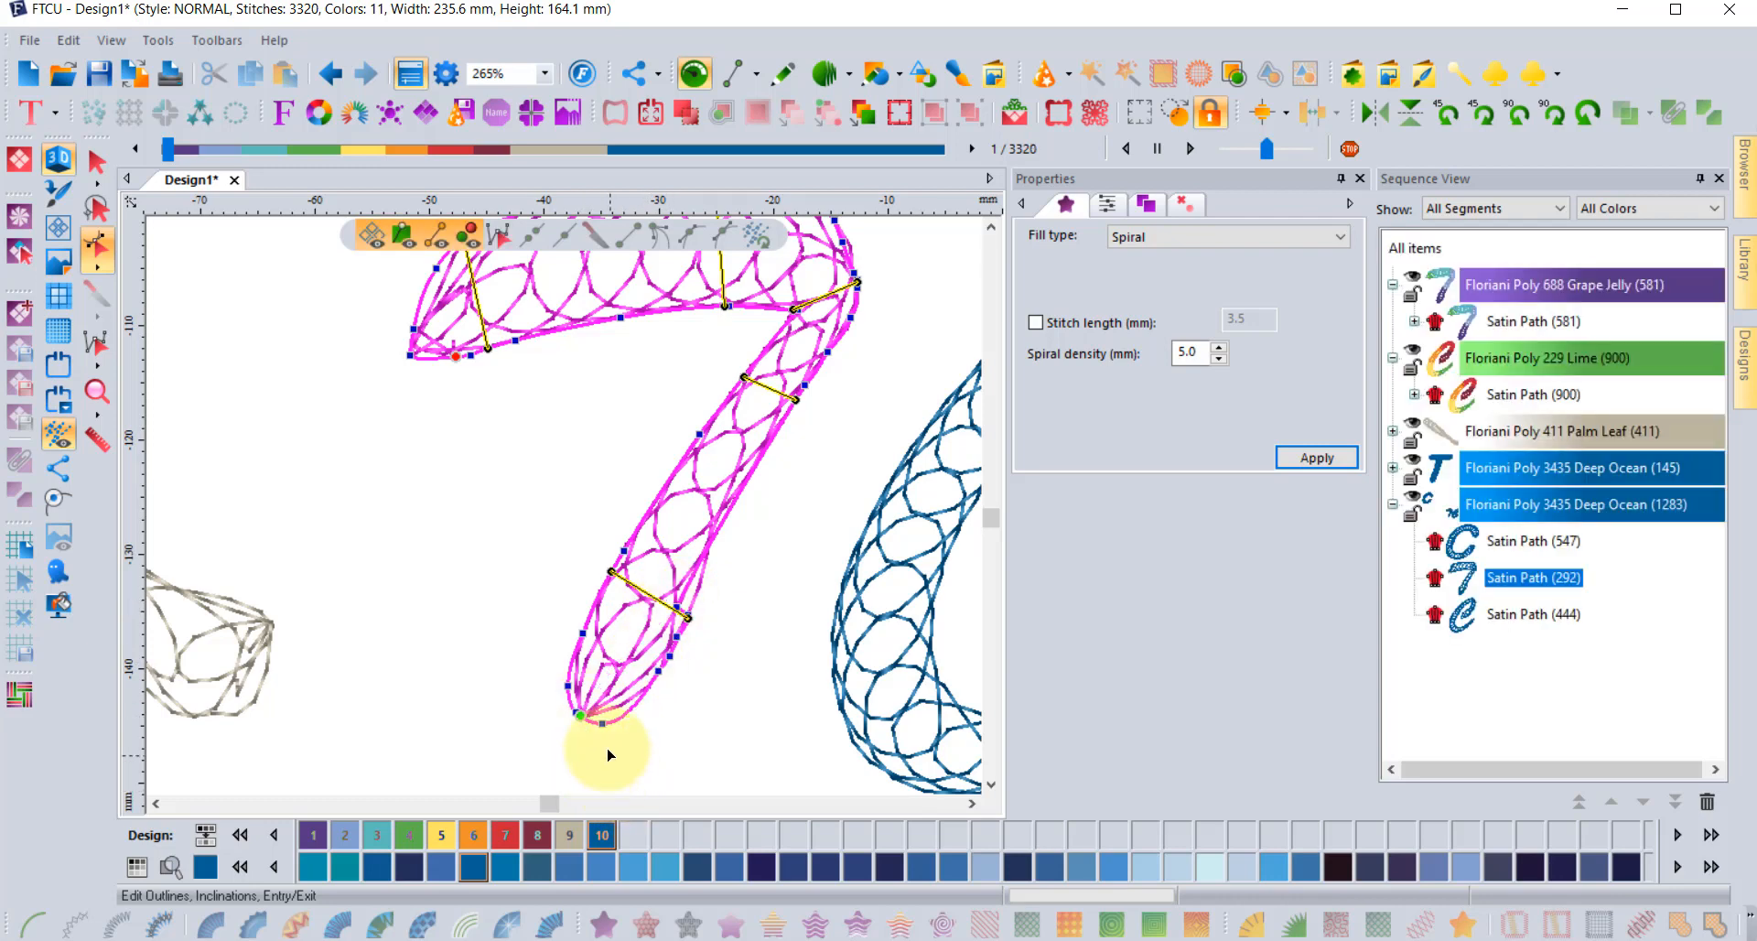
- Move the T's red exit point to the crossbar's left tip, trying a spot along its upper edge, and finish outline editing
scroll(991, 227, "up", 3)
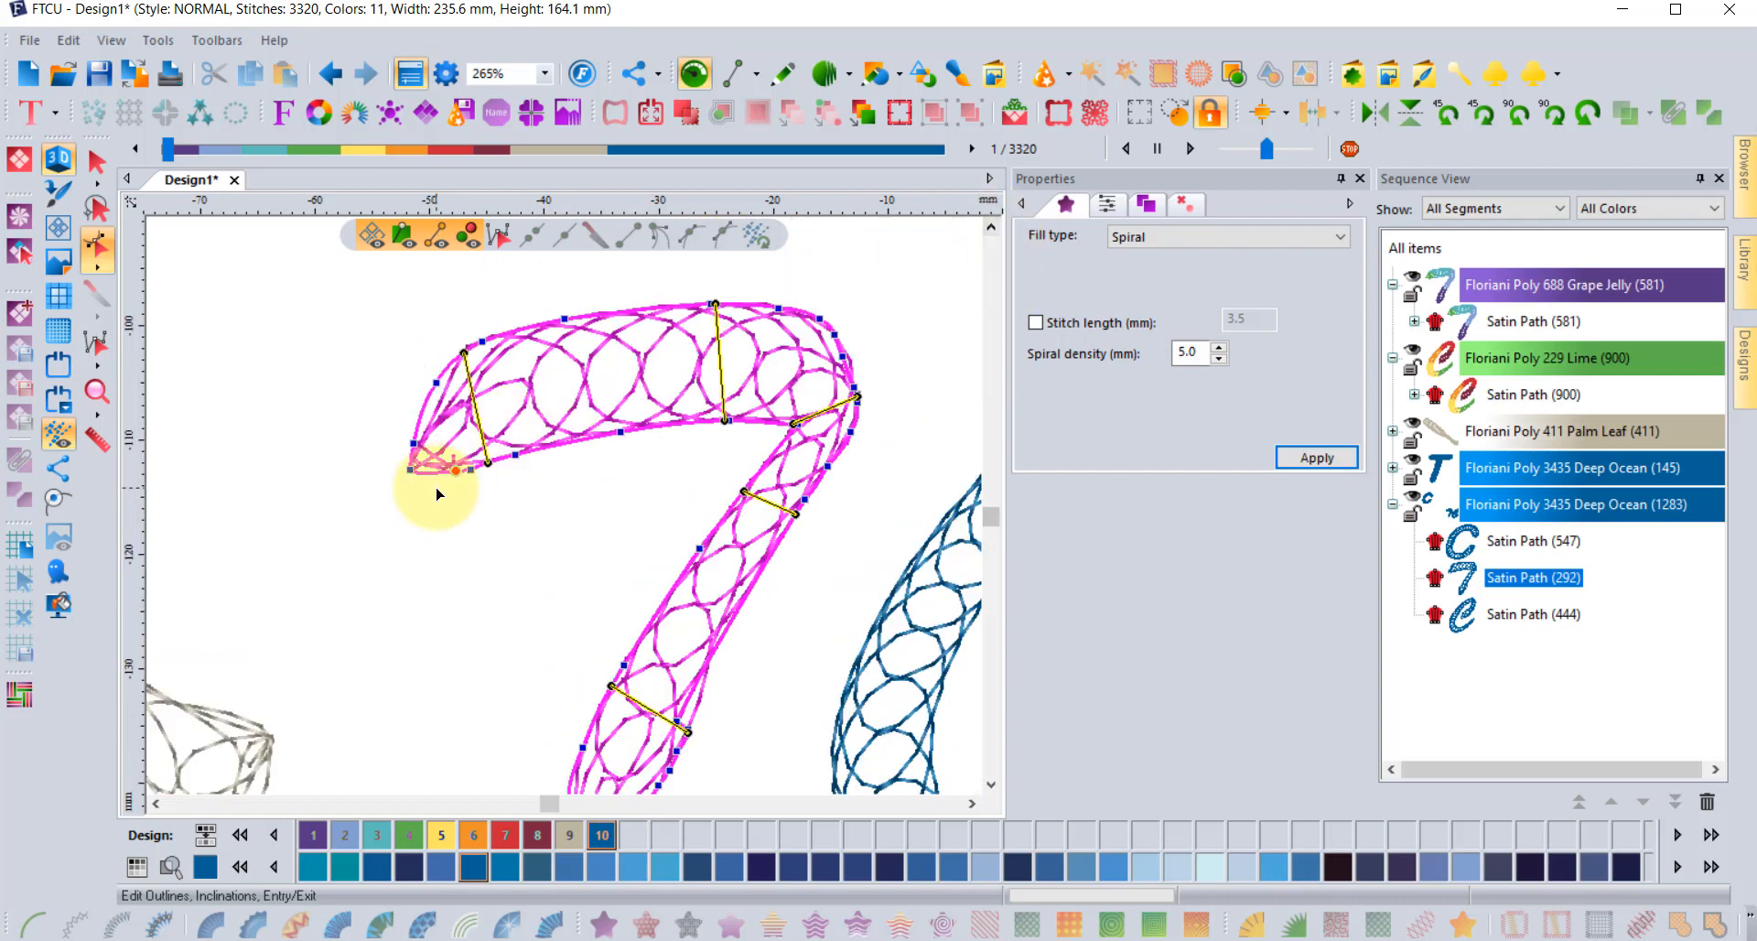
left_click_drag(455, 468, 416, 468)
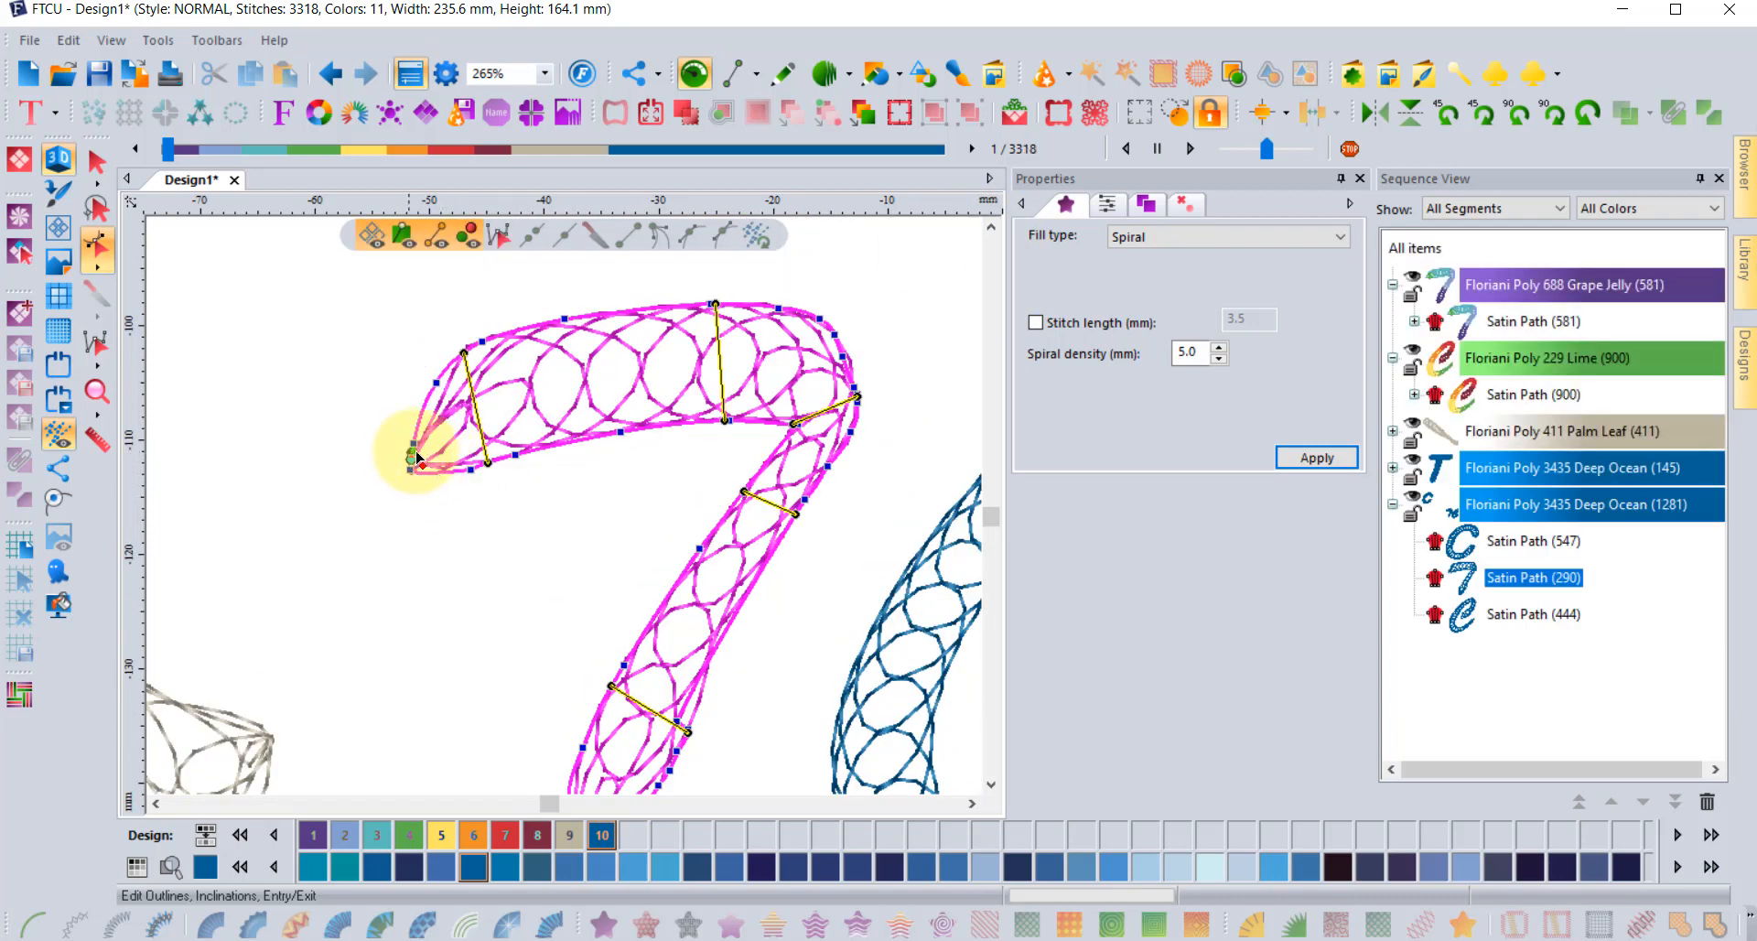
left_click_drag(678, 306, 672, 305)
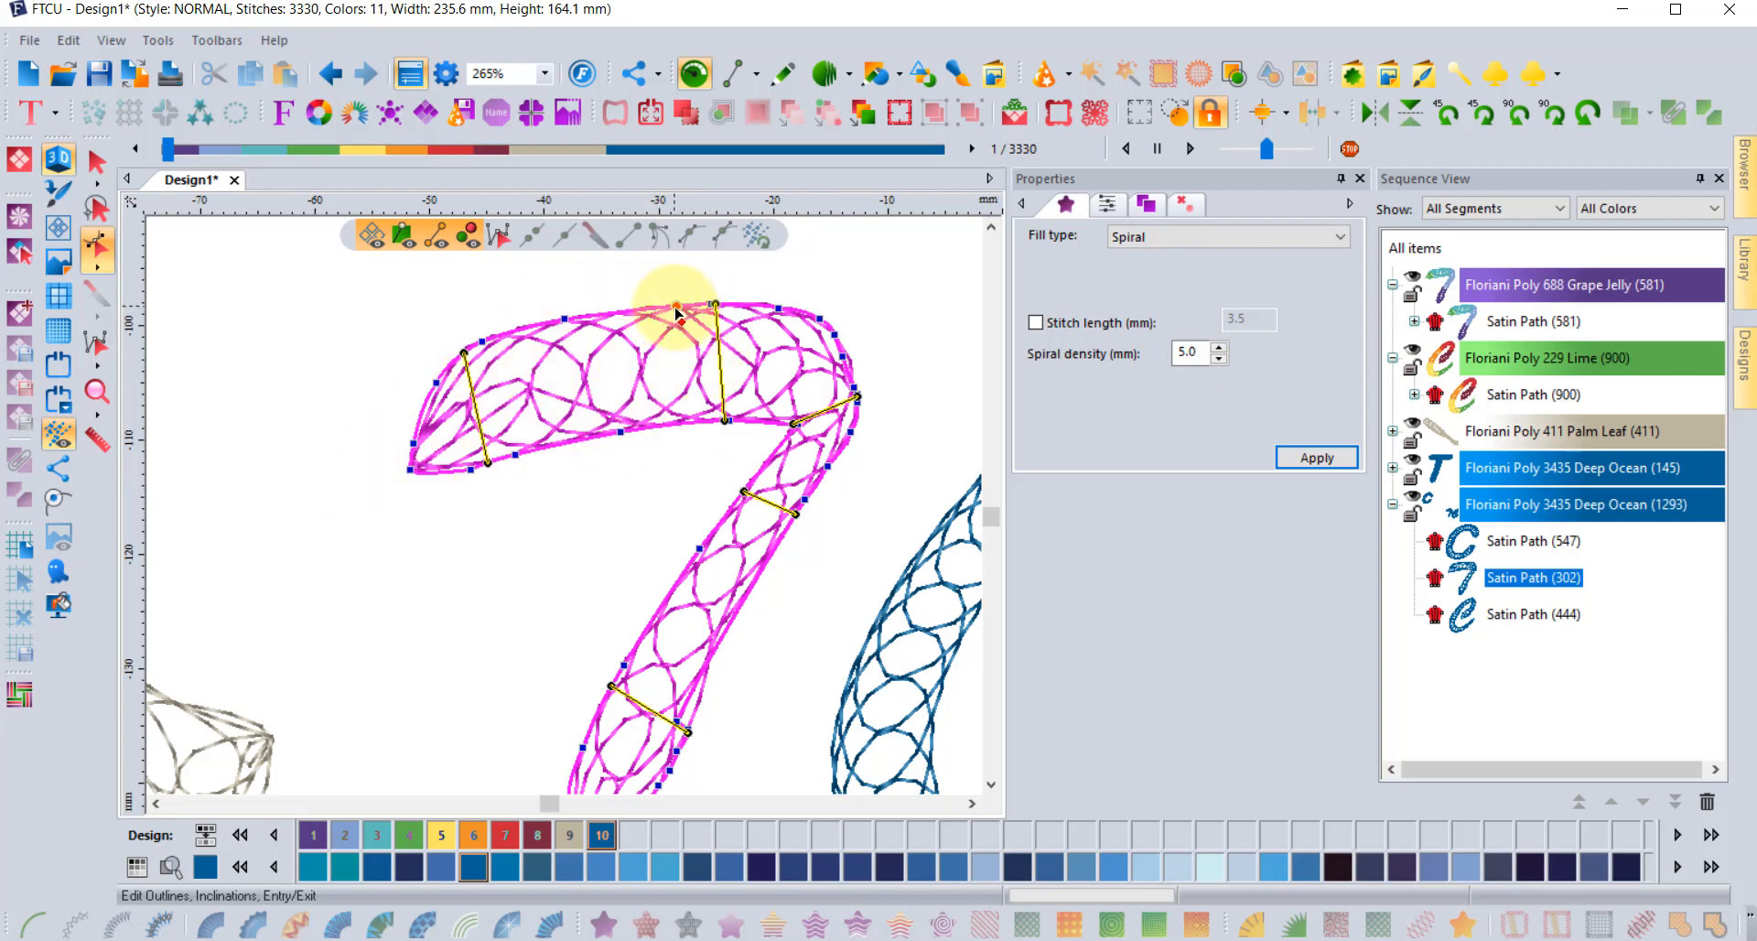
mouse_move(677, 307)
left_mouse_down()
mouse_move(467, 426)
mouse_move(377, 504)
left_mouse_up()
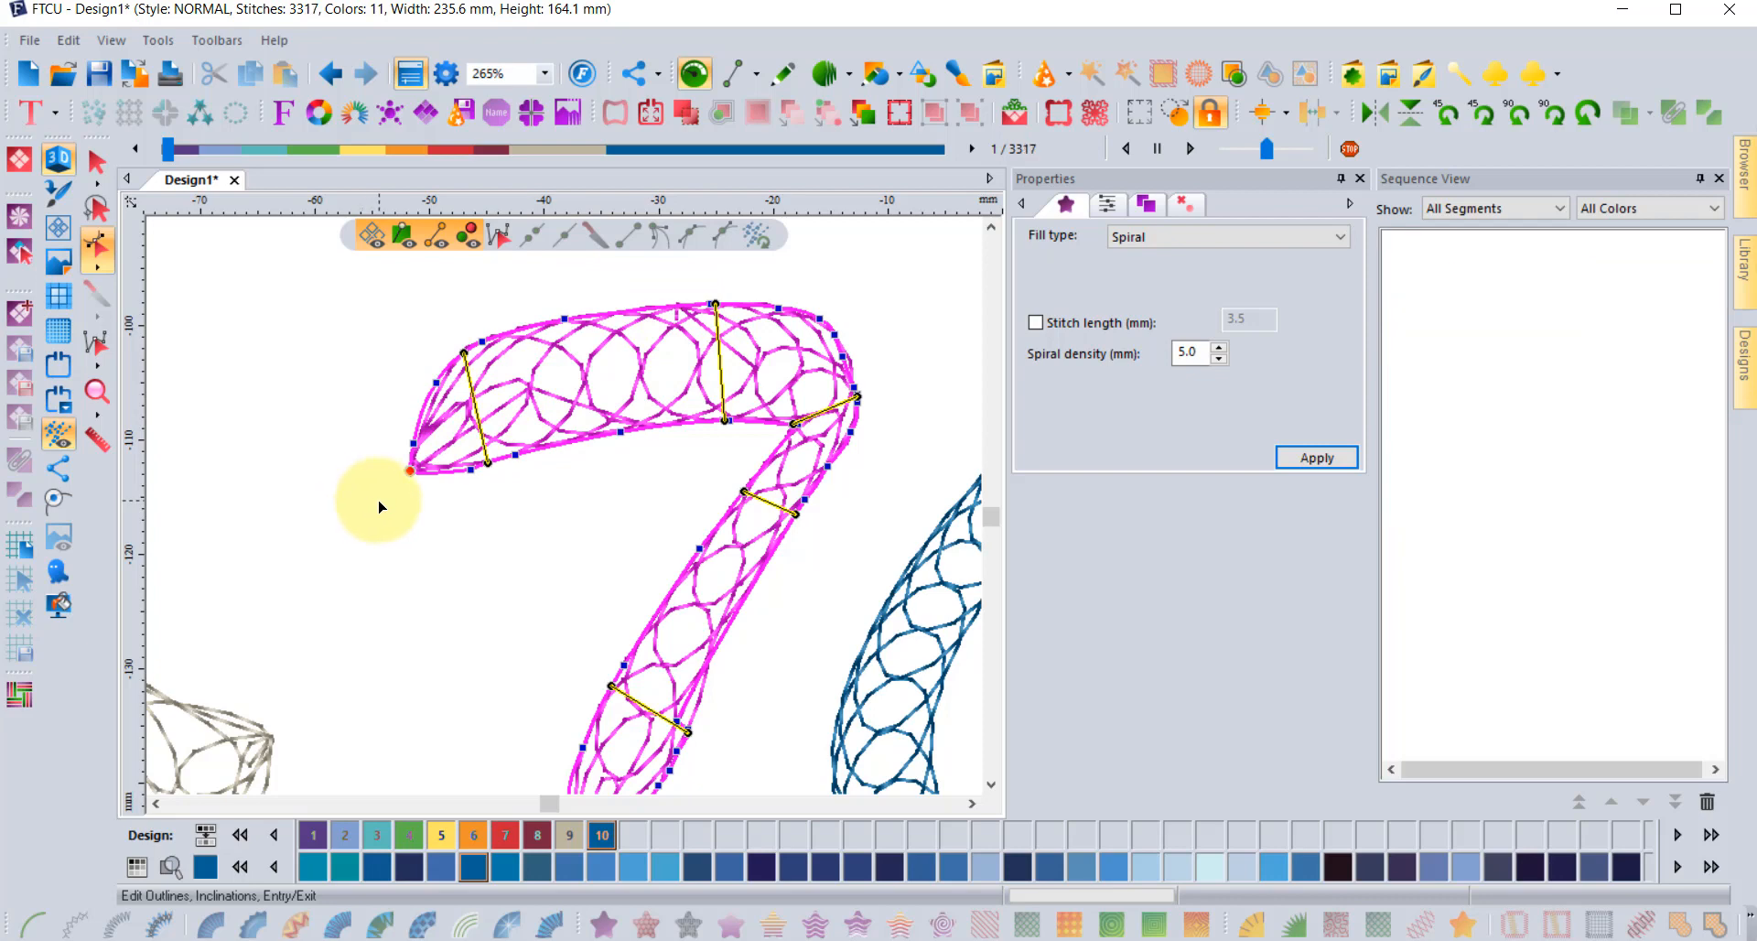
scroll(428, 457, "down", 2)
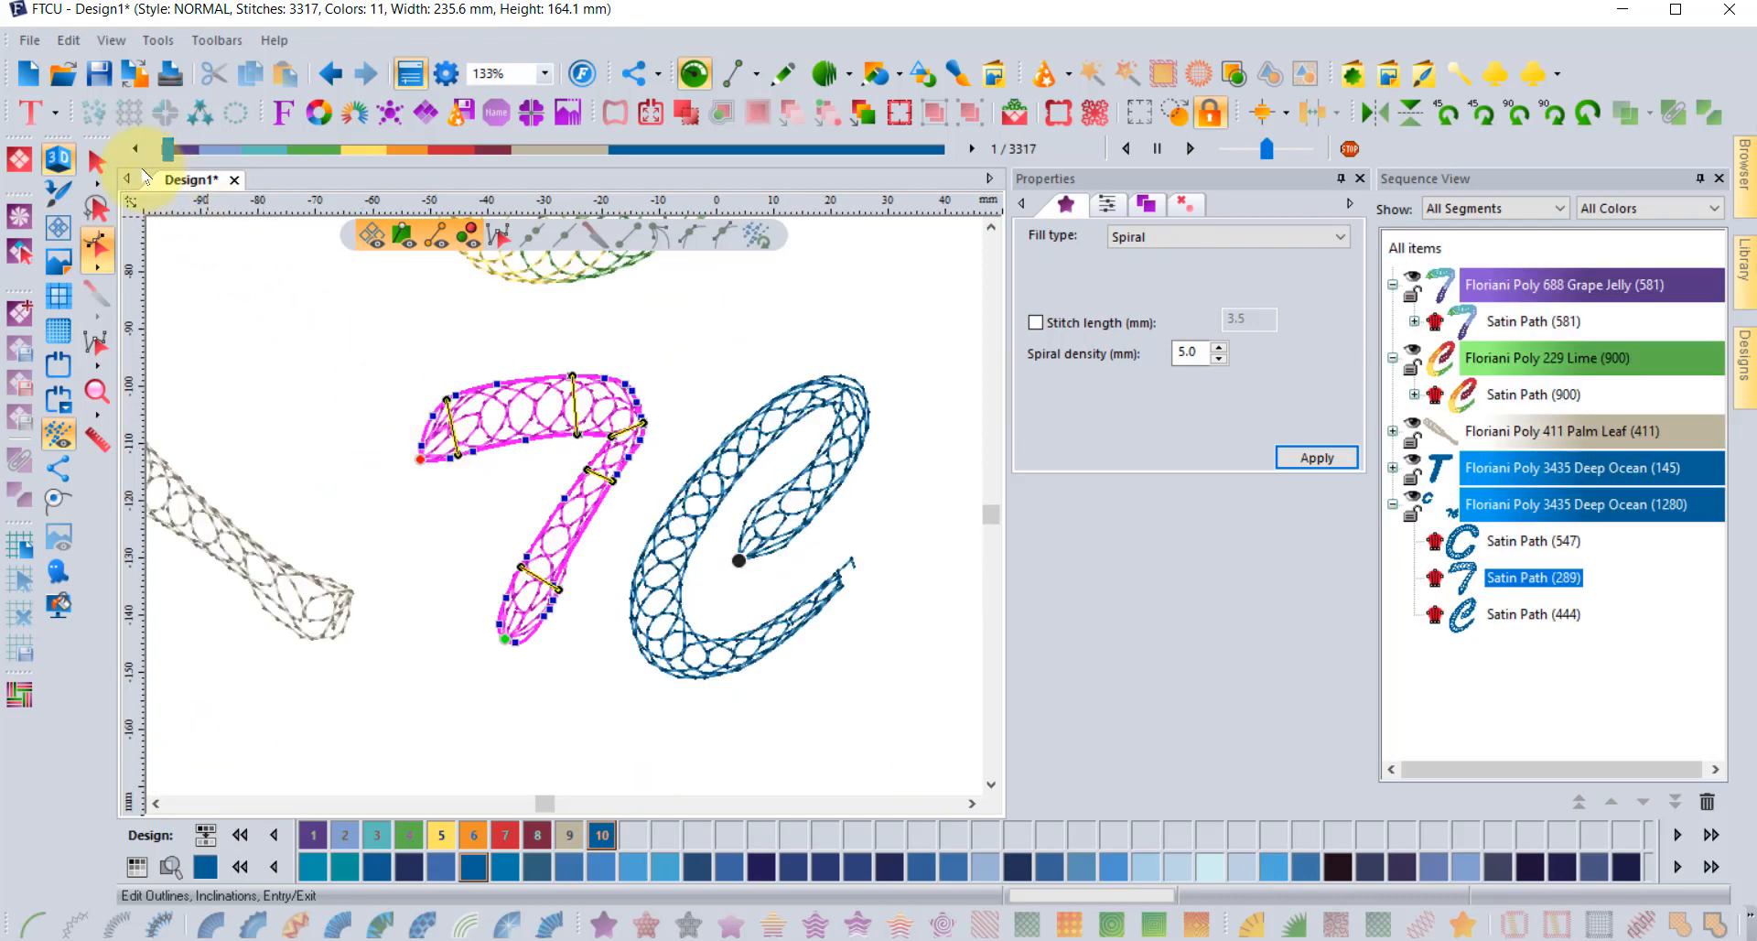
left_click(95, 165)
left_click(265, 332)
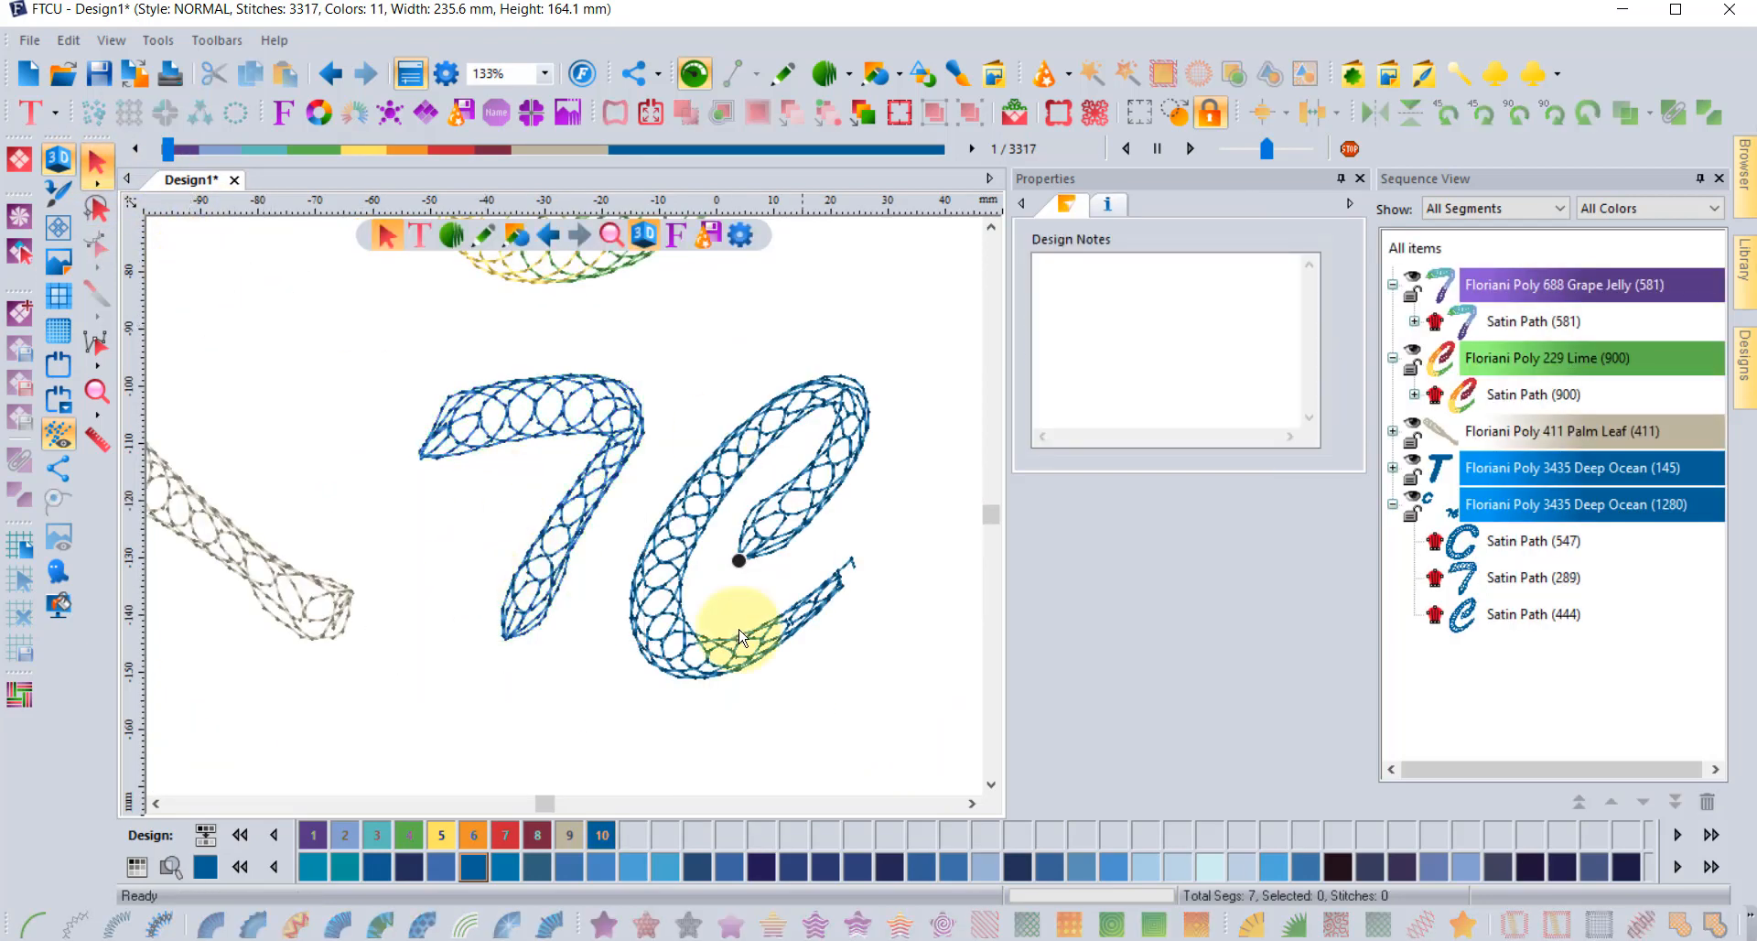
- Recolor the small spiral T and C together with the Princess rainbow theme, and fit the whole design in view
scroll(745, 489, "down", 2)
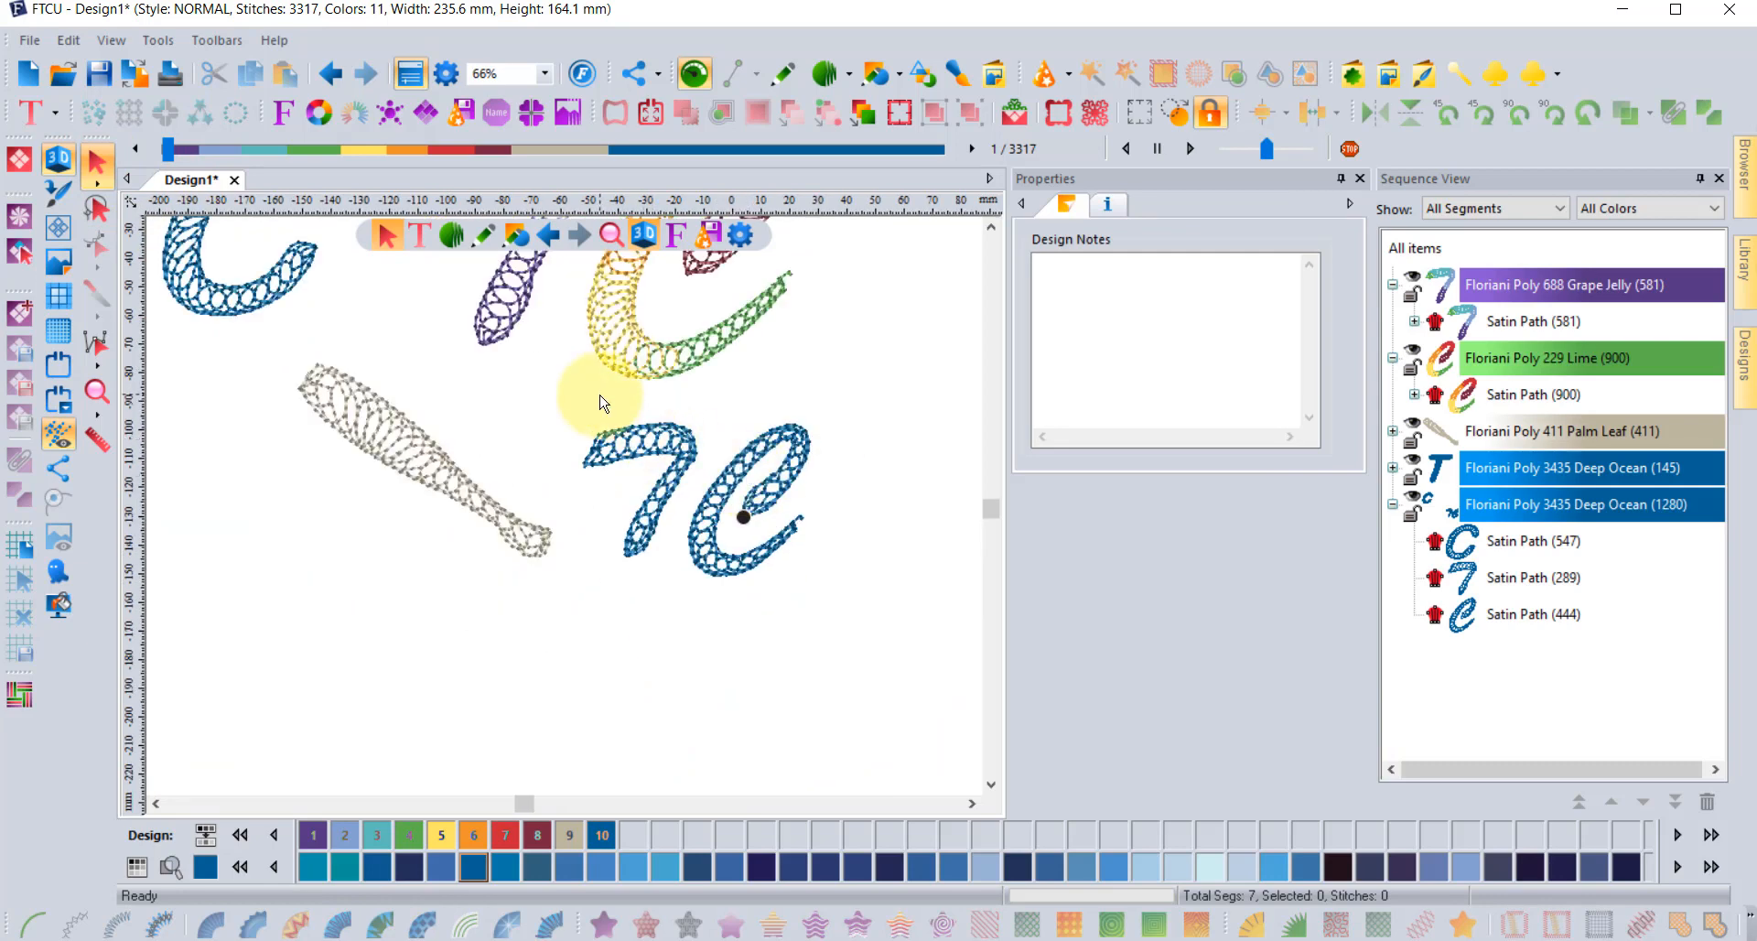
scroll(596, 403, "up", 2)
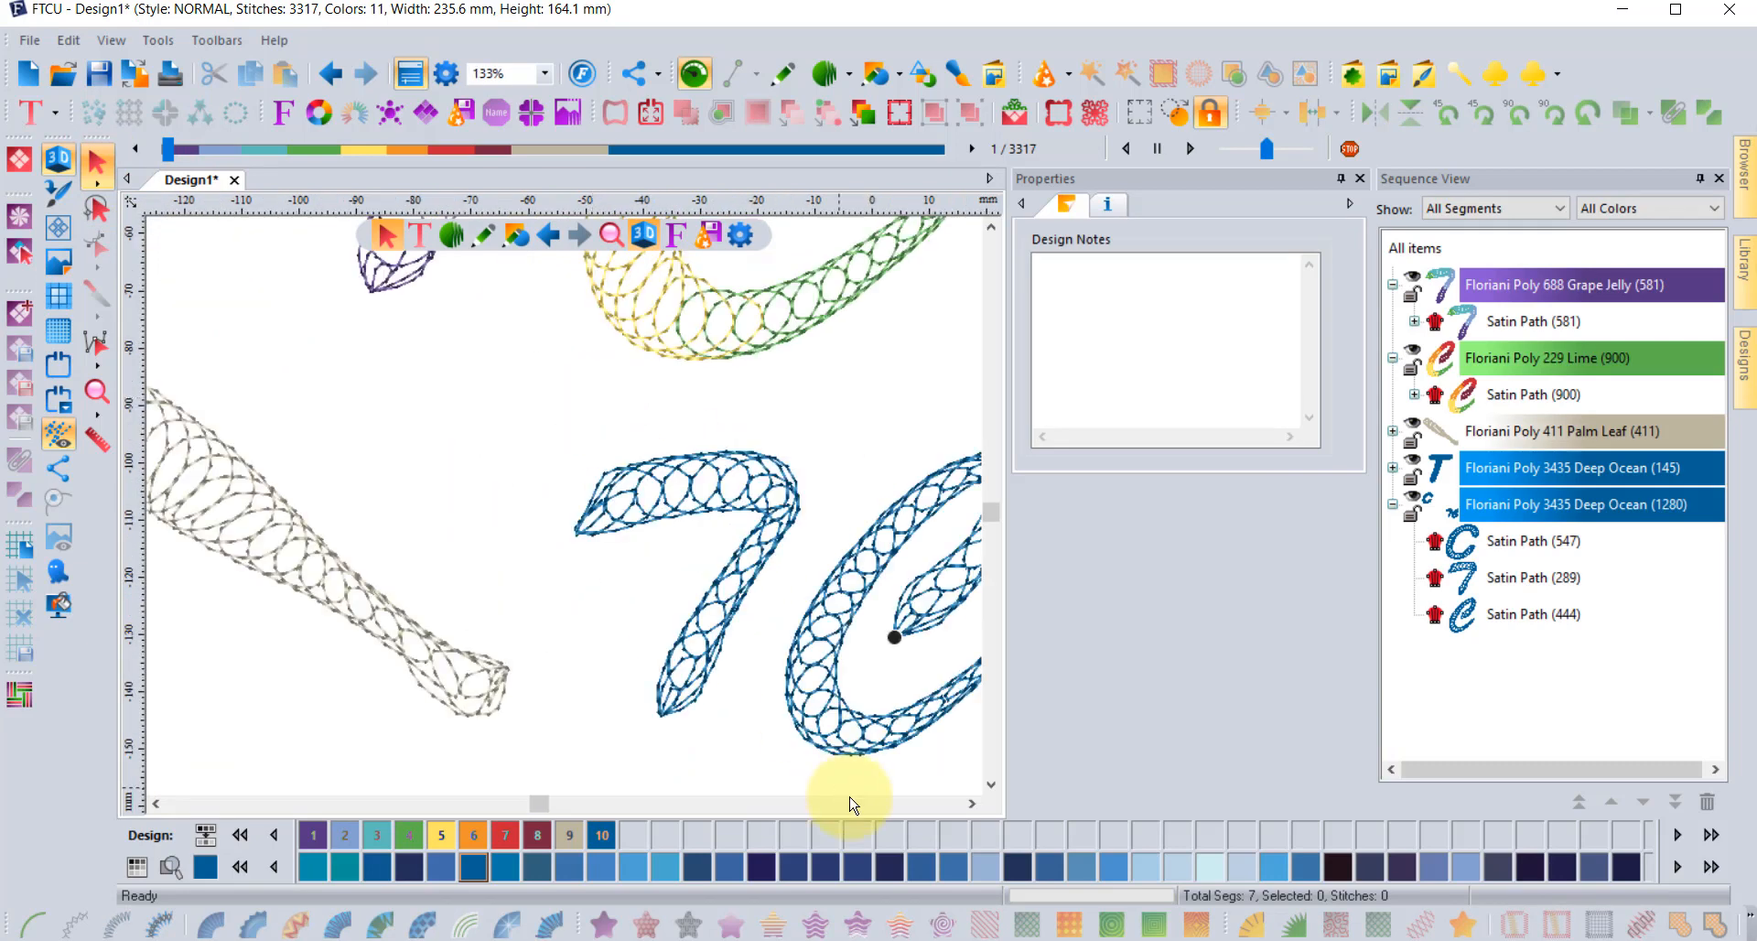
left_click(973, 805)
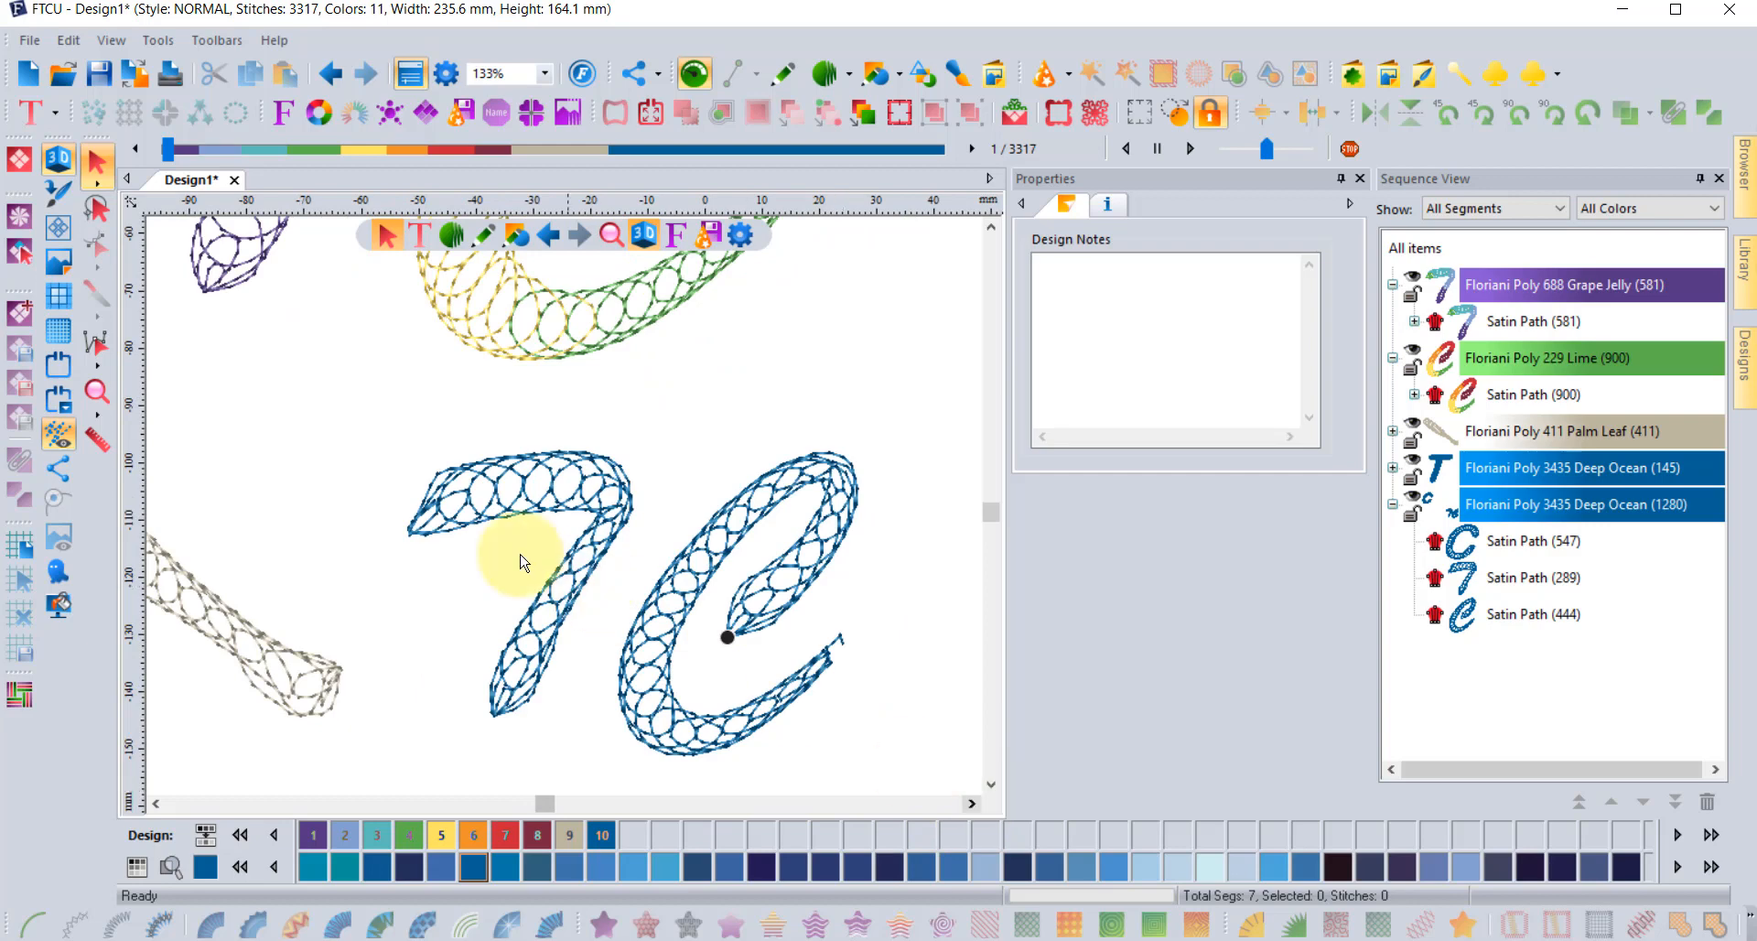
left_click_drag(567, 488, 925, 766)
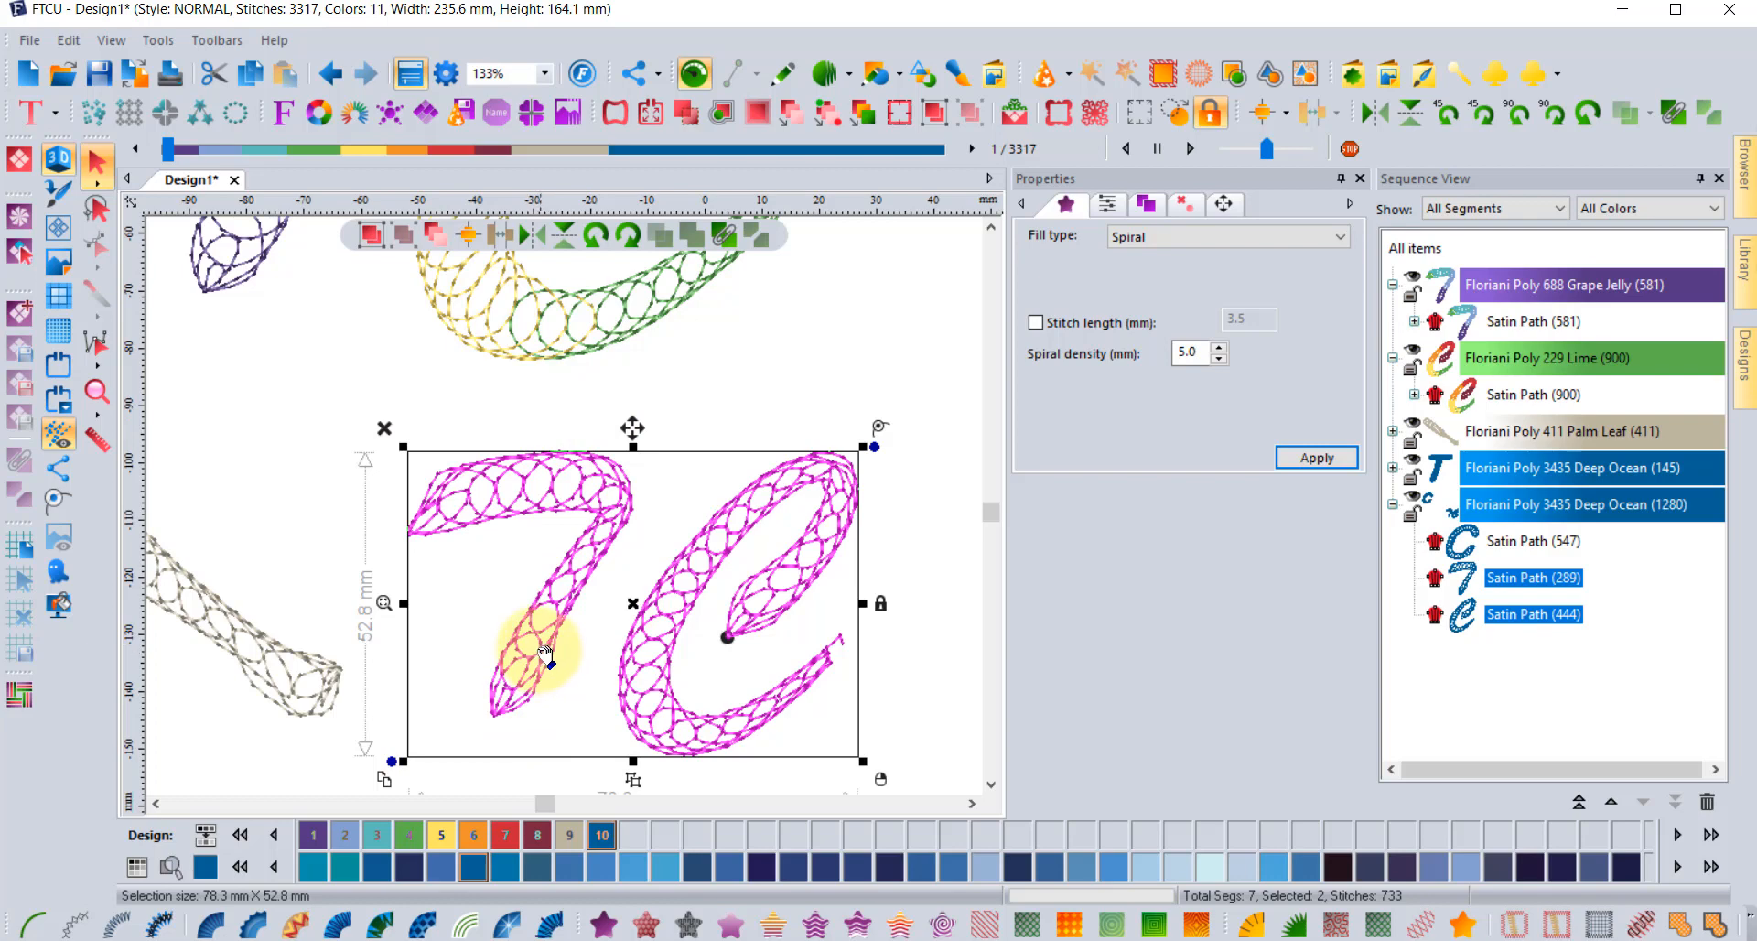
left_click(354, 113)
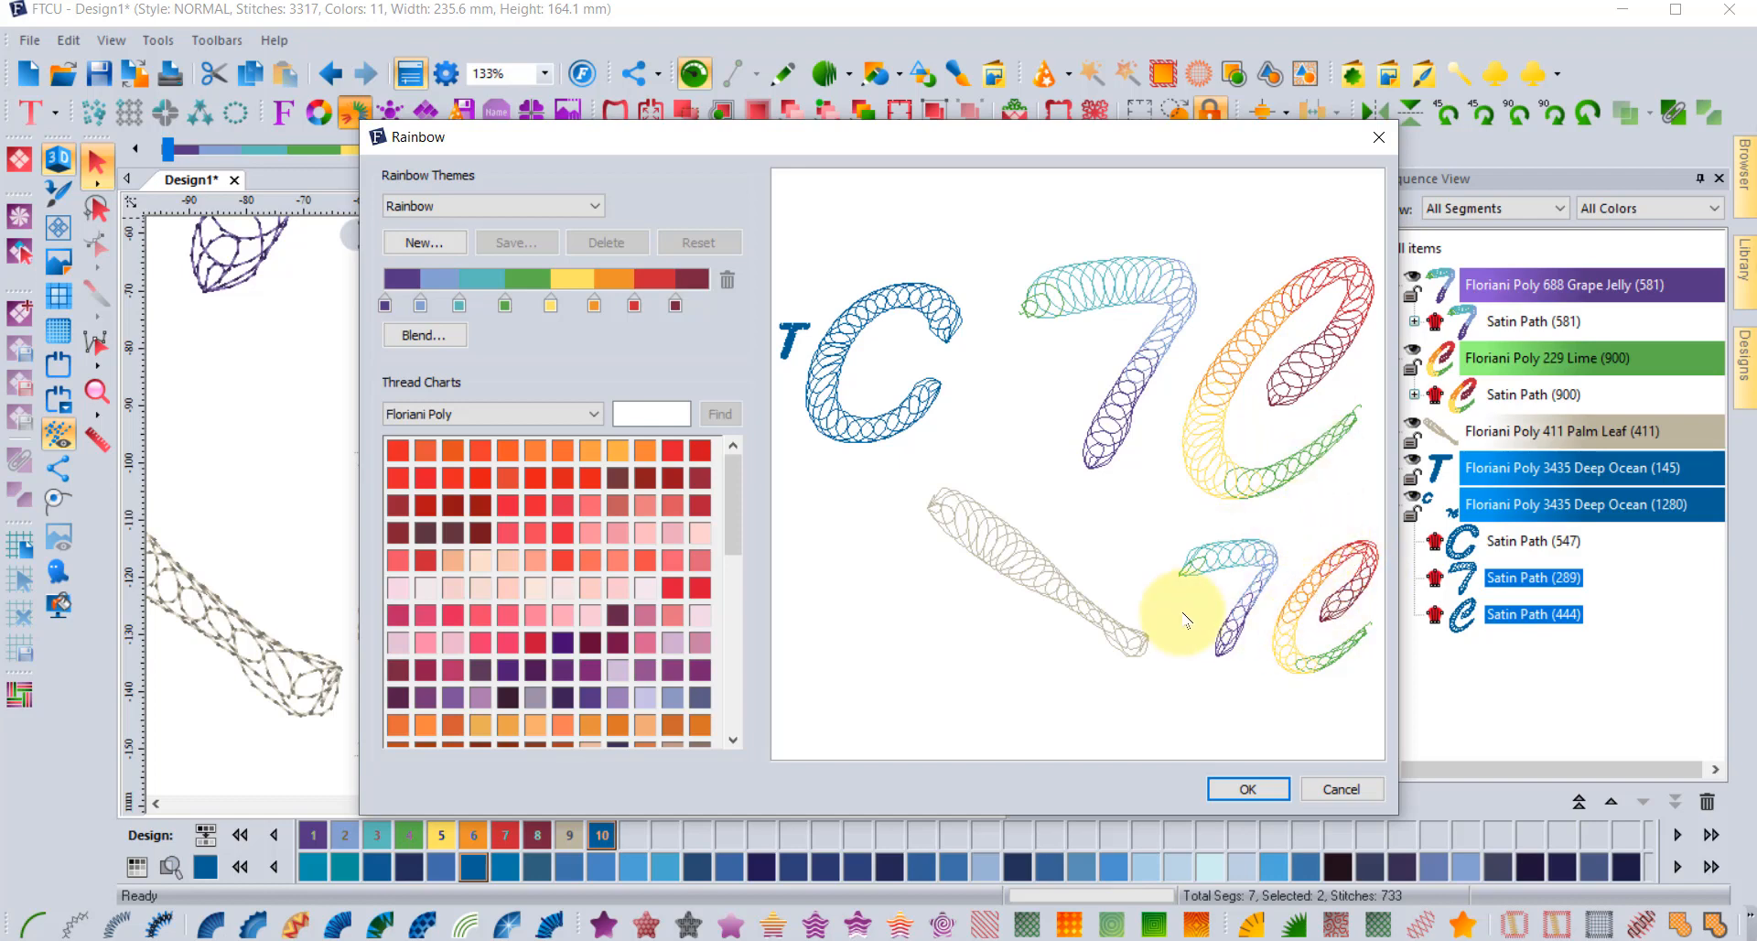
left_click(491, 213)
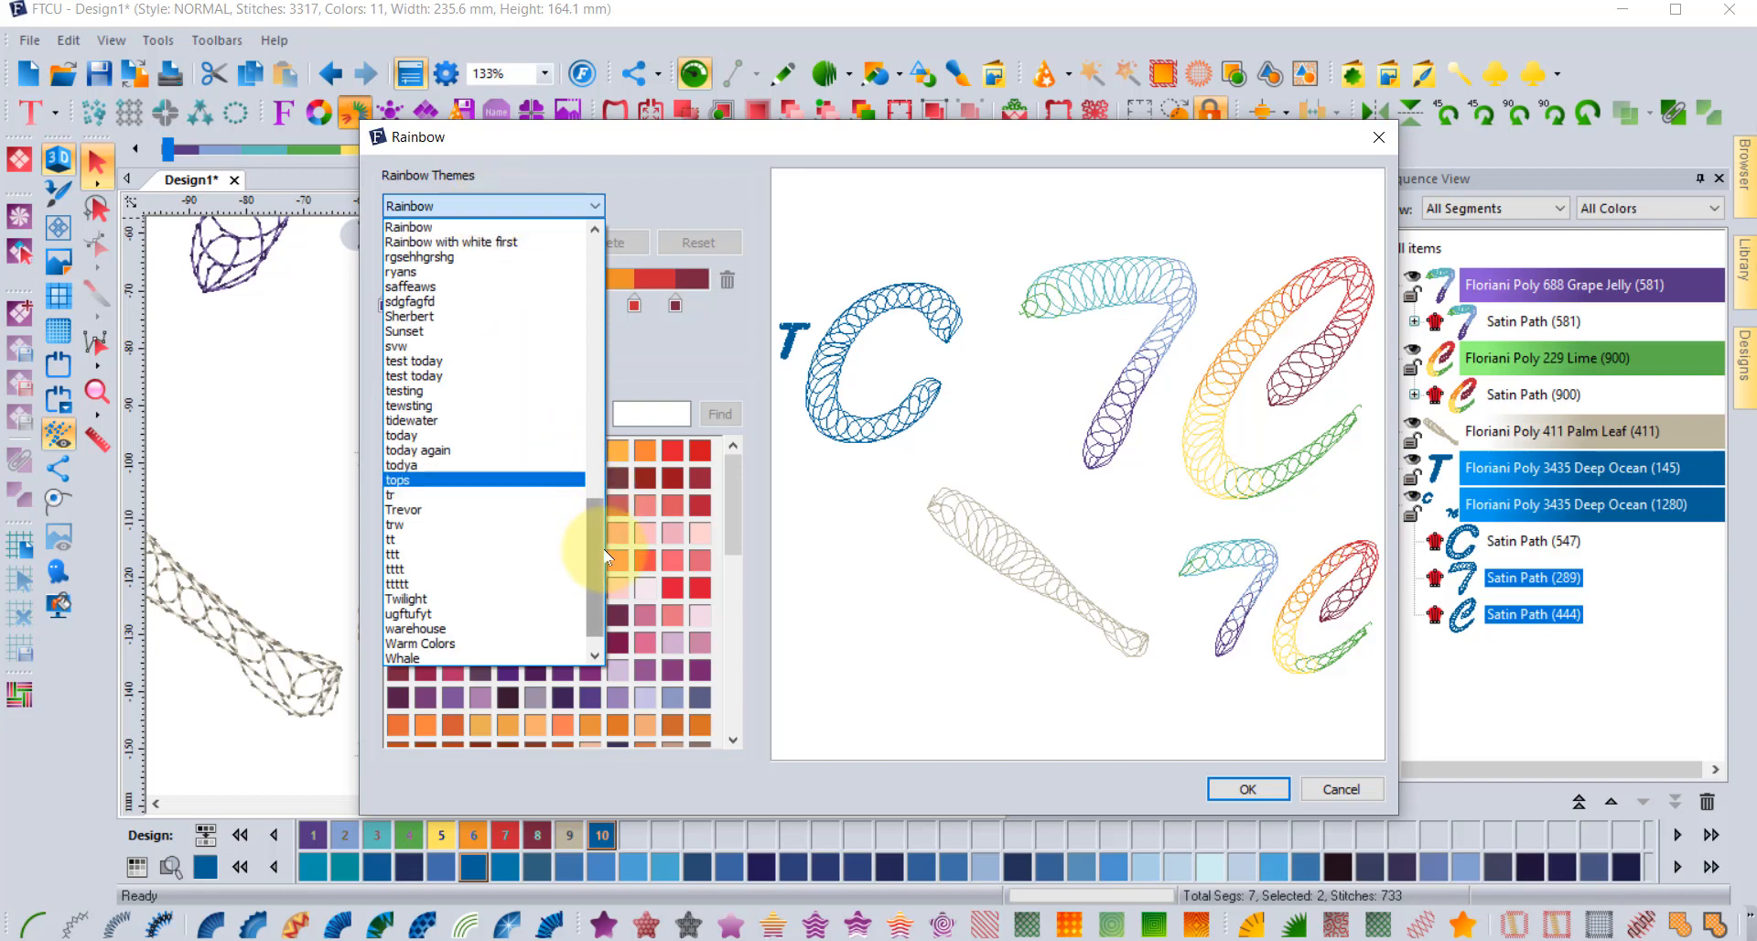
left_click_drag(595, 576, 601, 507)
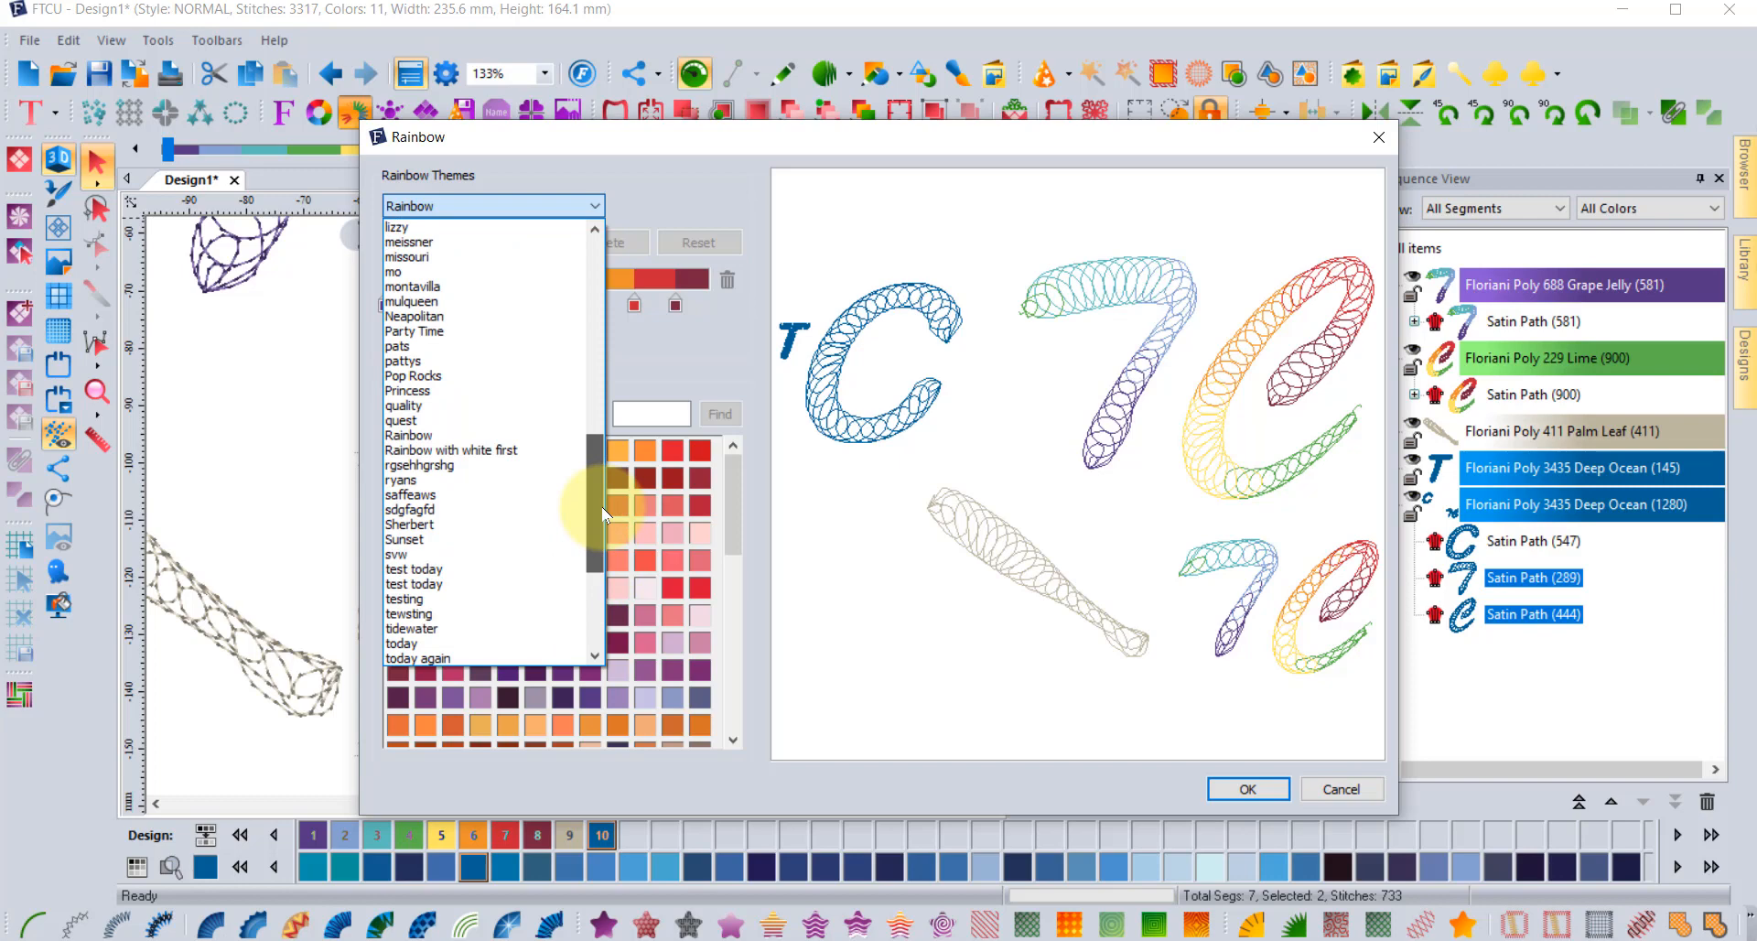
left_click(466, 391)
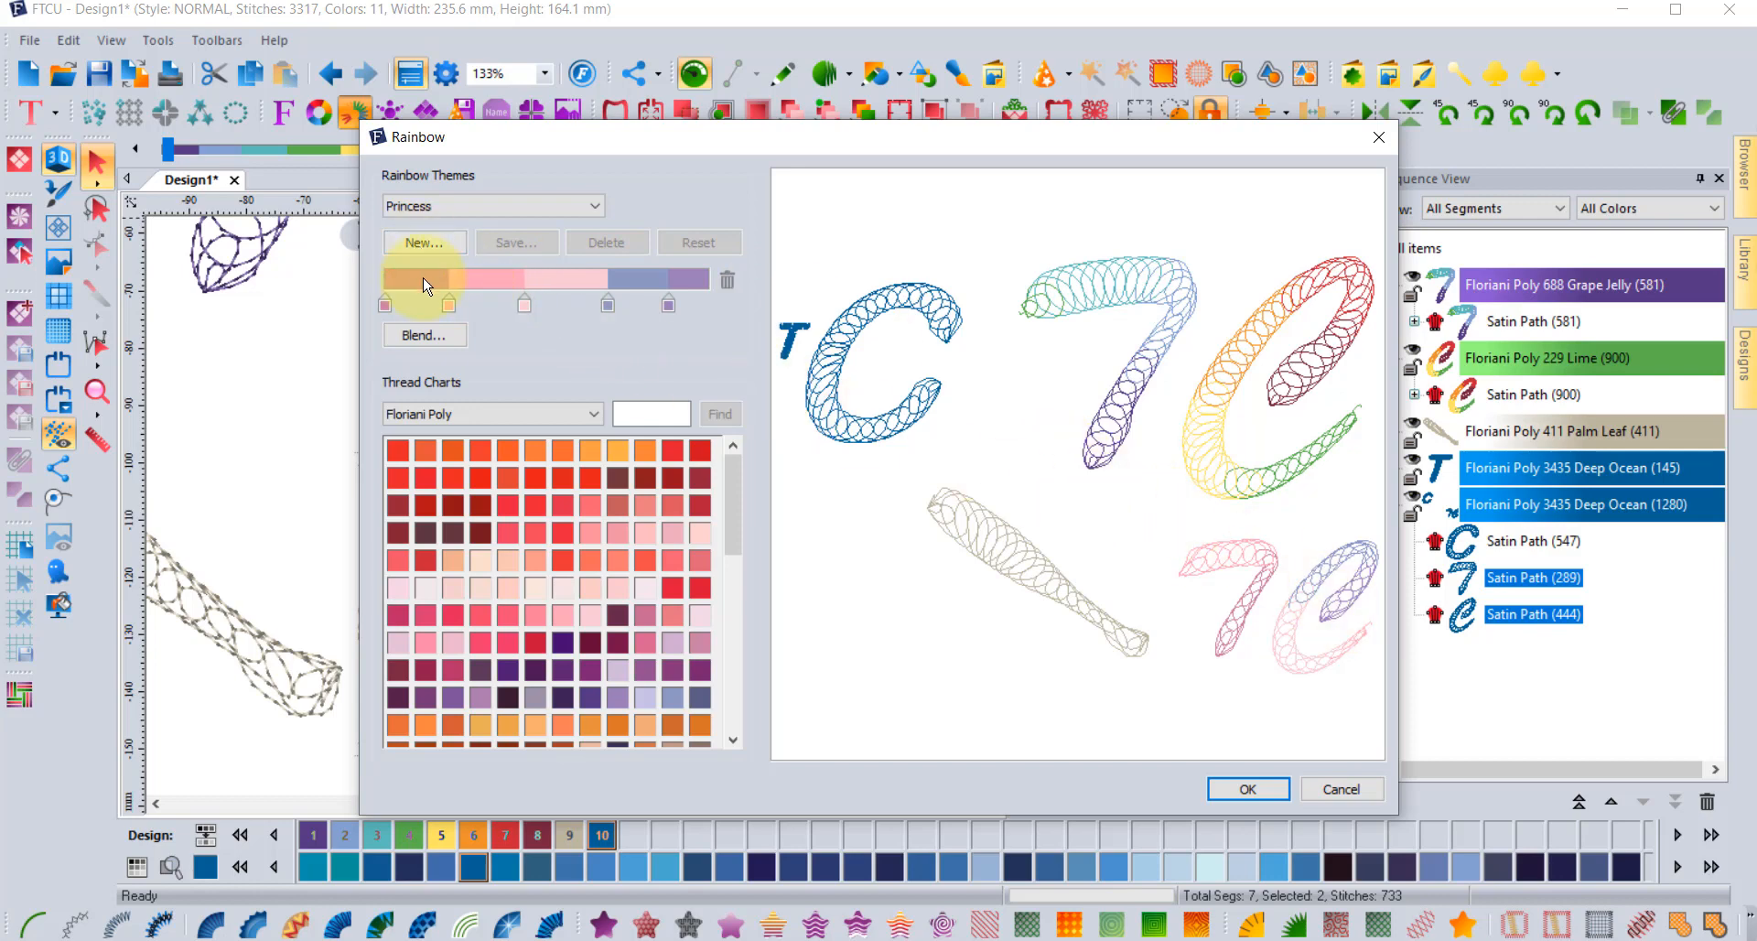
left_click_drag(427, 285, 725, 283)
left_click(1248, 789)
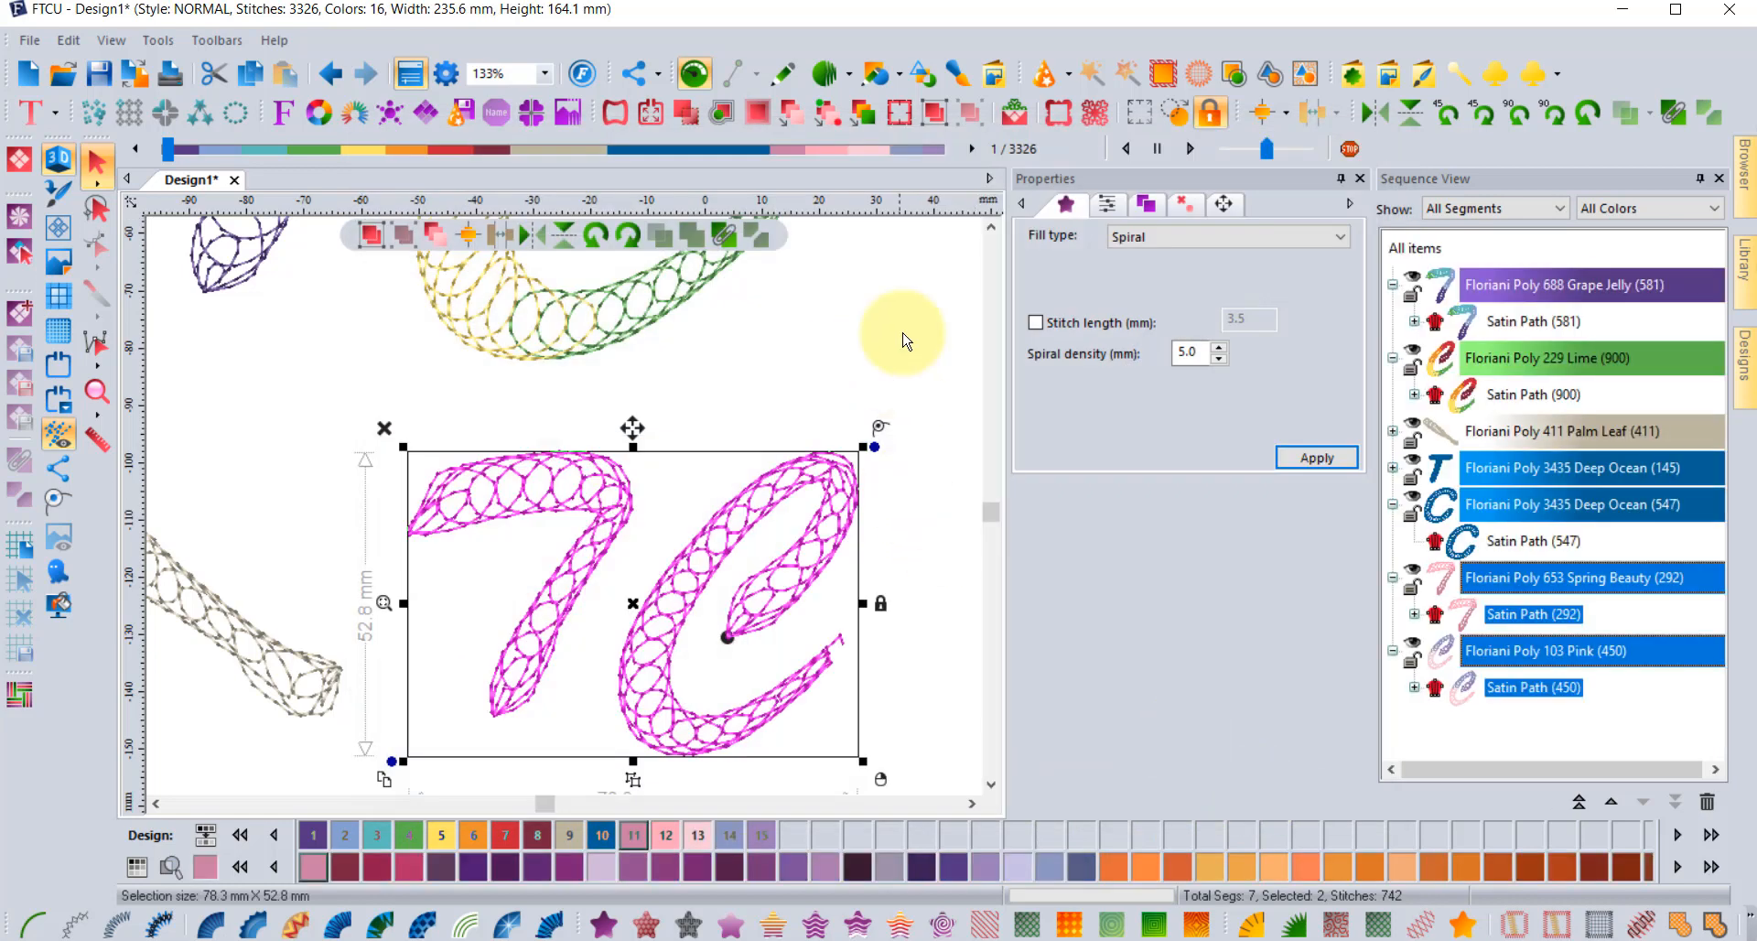
left_click(902, 293)
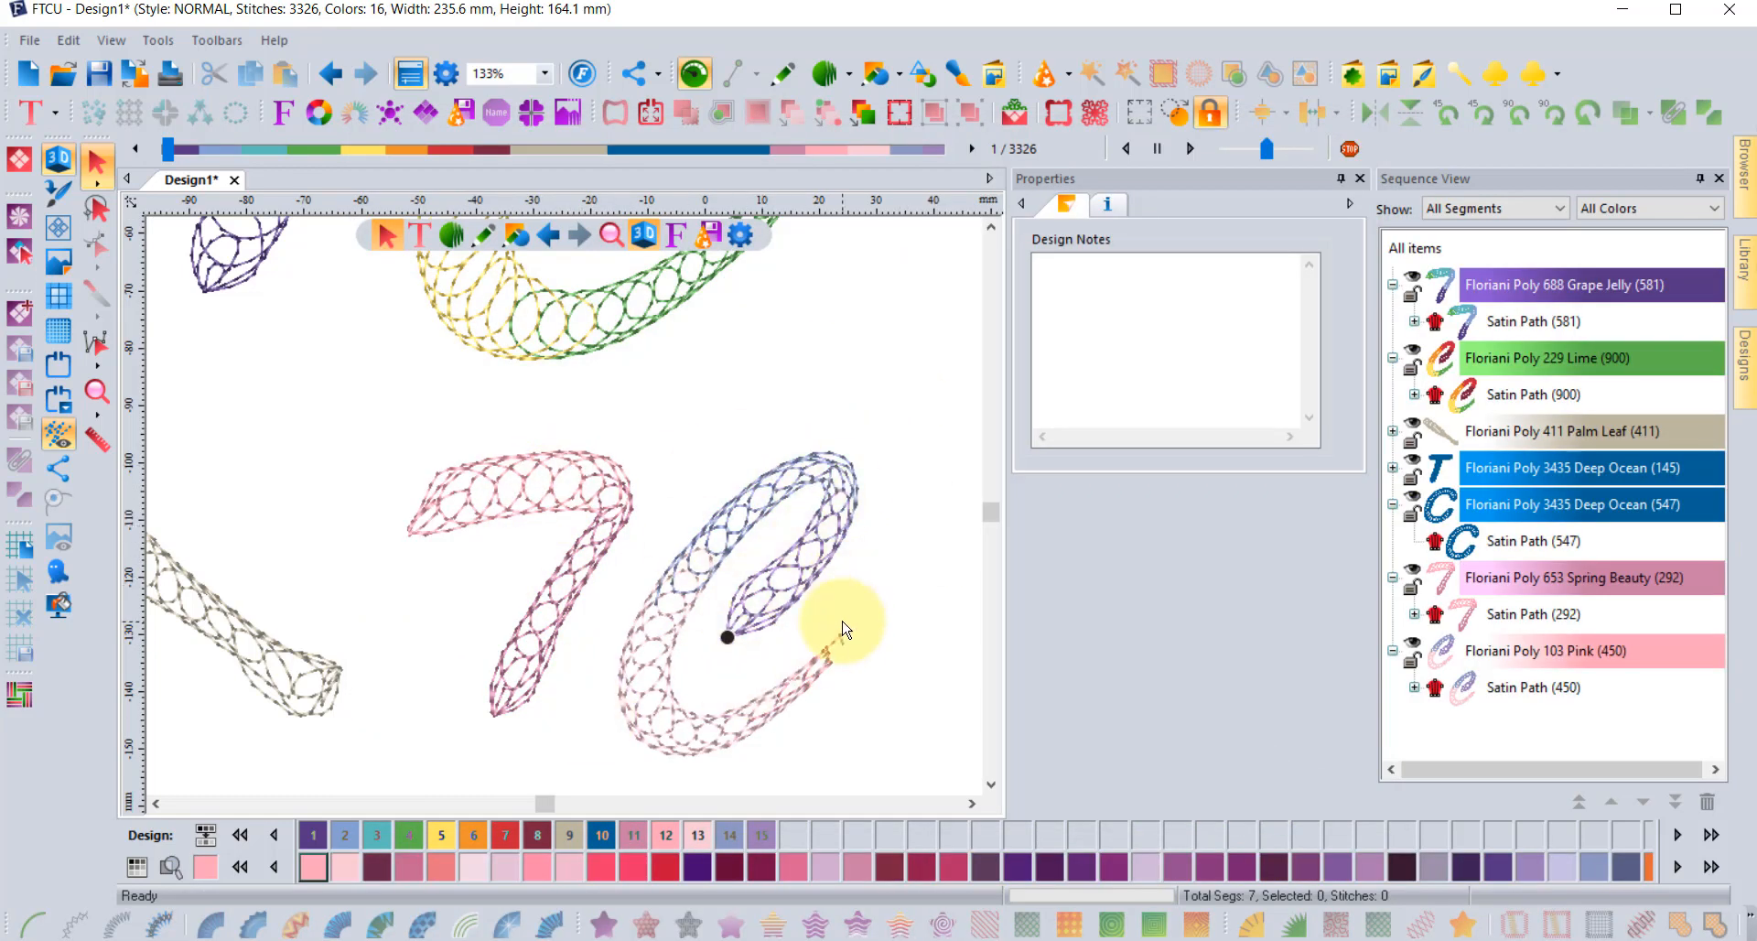
scroll(674, 608, "down", 2)
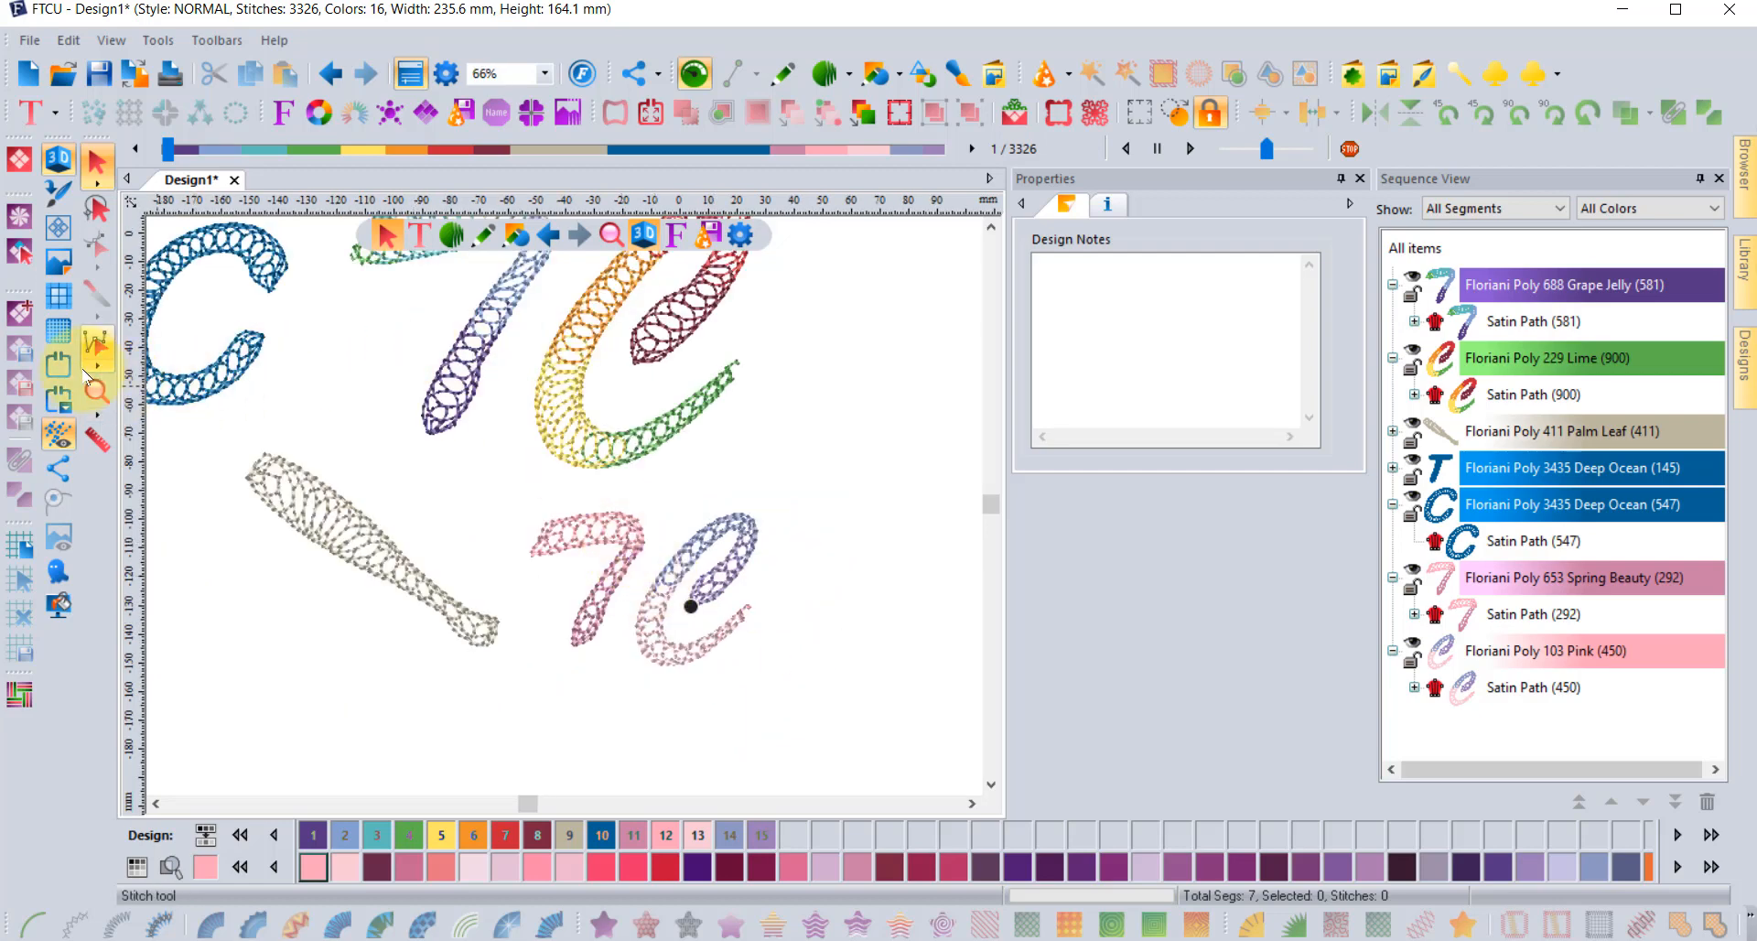
left_click(95, 391)
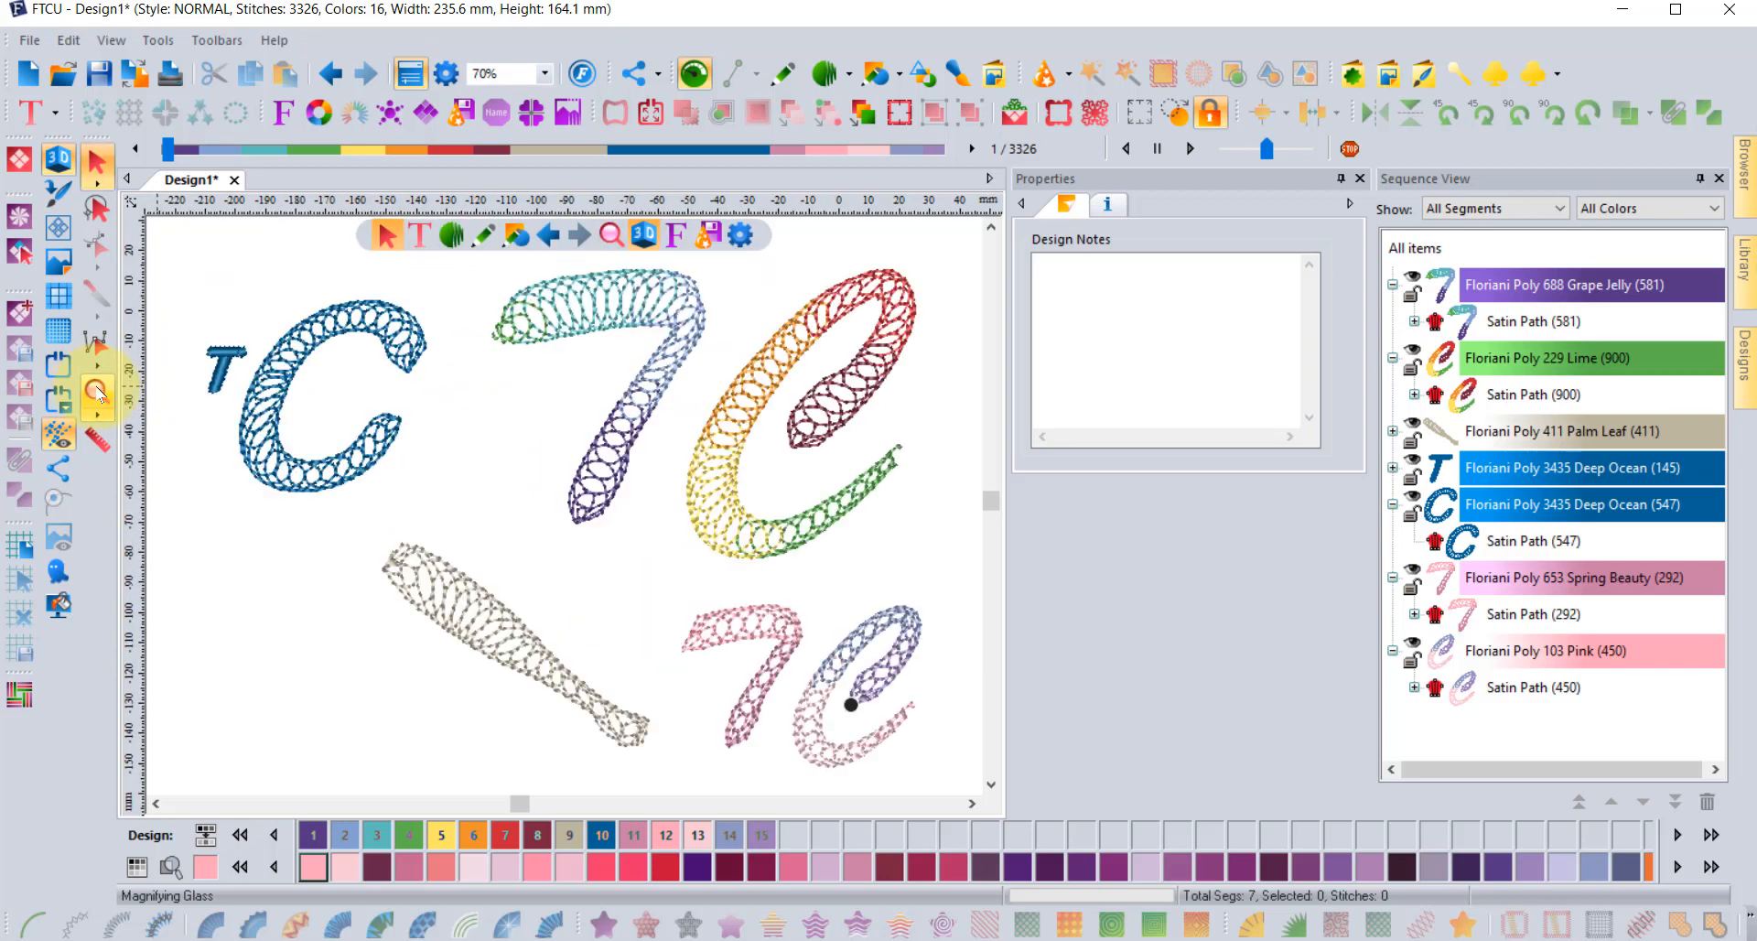